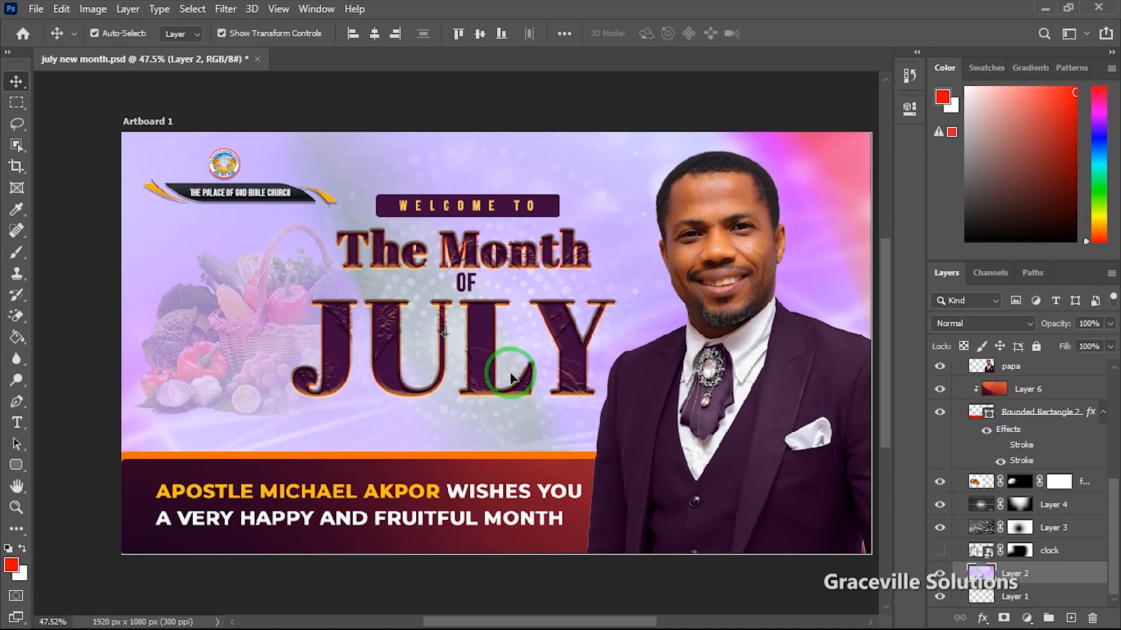
# Step: Create an artboard document 'HNM - JULY', 1920 x 1080 px, with resolution 300 ppi
pyautogui.scroll(3, 509, 378)
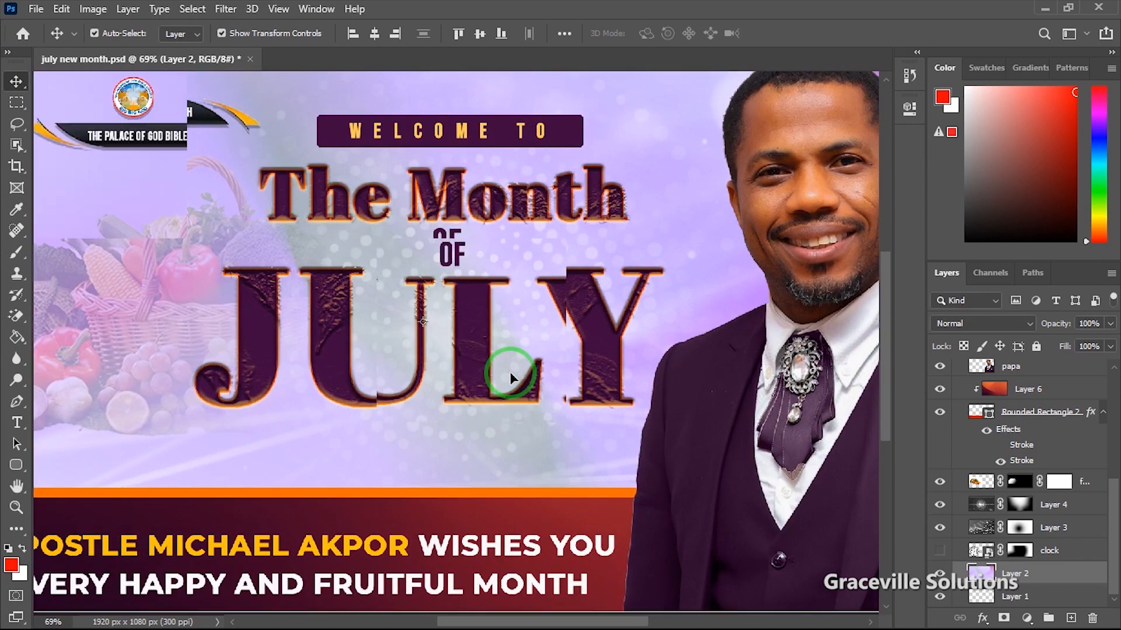
pyautogui.scroll(-4, 510, 379)
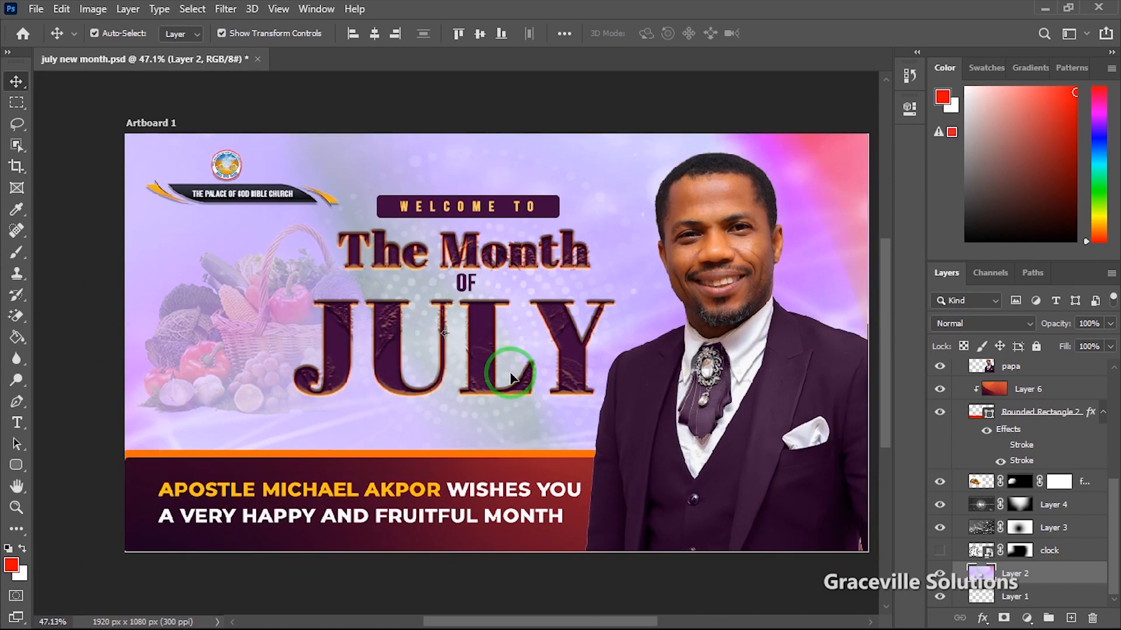
pyautogui.scroll(1, 510, 378)
pyautogui.scroll(2, 509, 378)
pyautogui.scroll(-3, 509, 378)
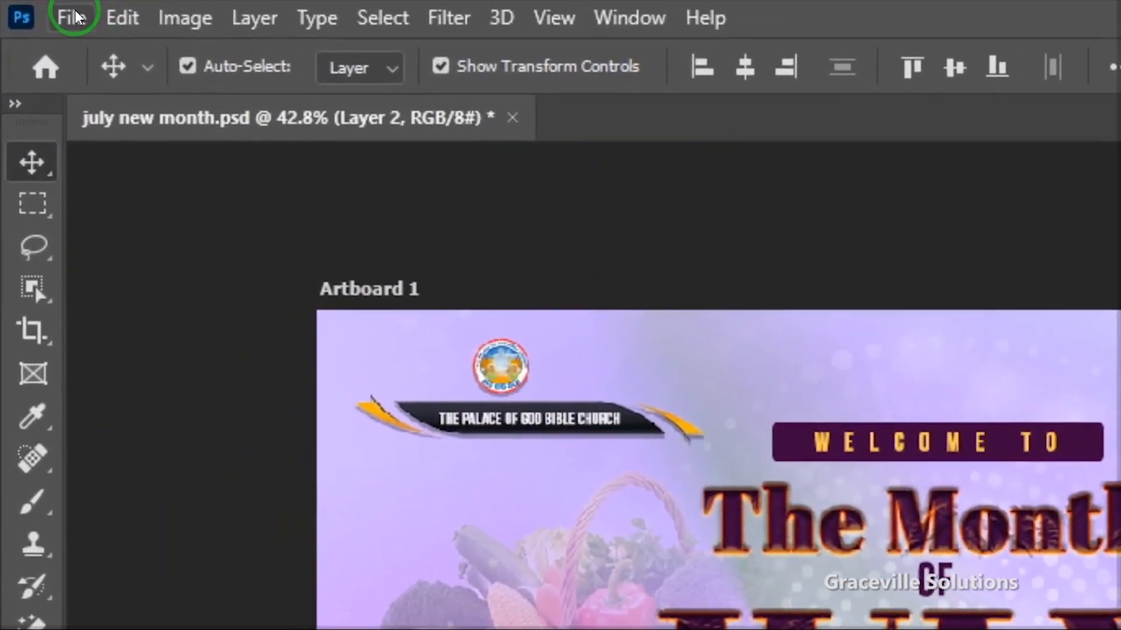
pyautogui.click(36, 9)
pyautogui.click(144, 56)
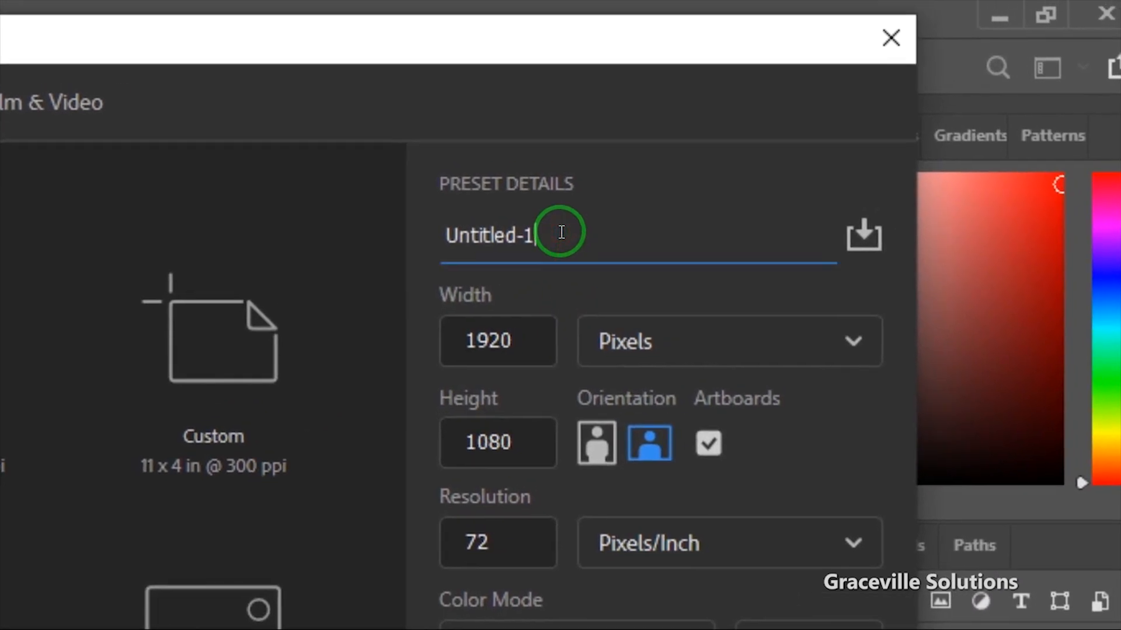
pyautogui.write('H')
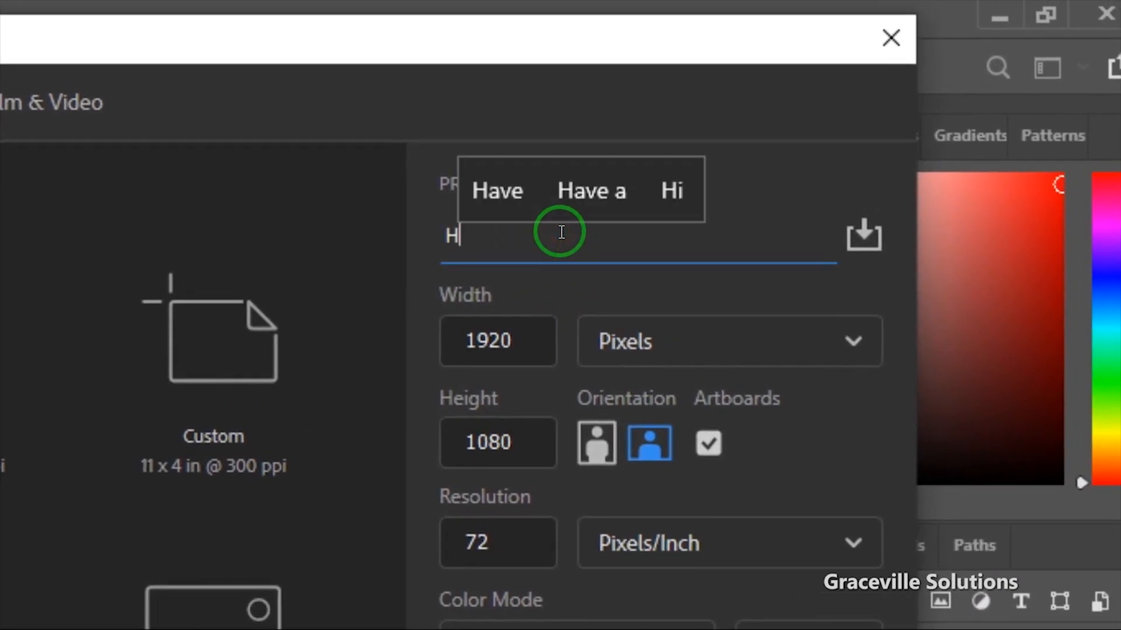
pyautogui.press('BackSpace')
pyautogui.write('HNM - ')
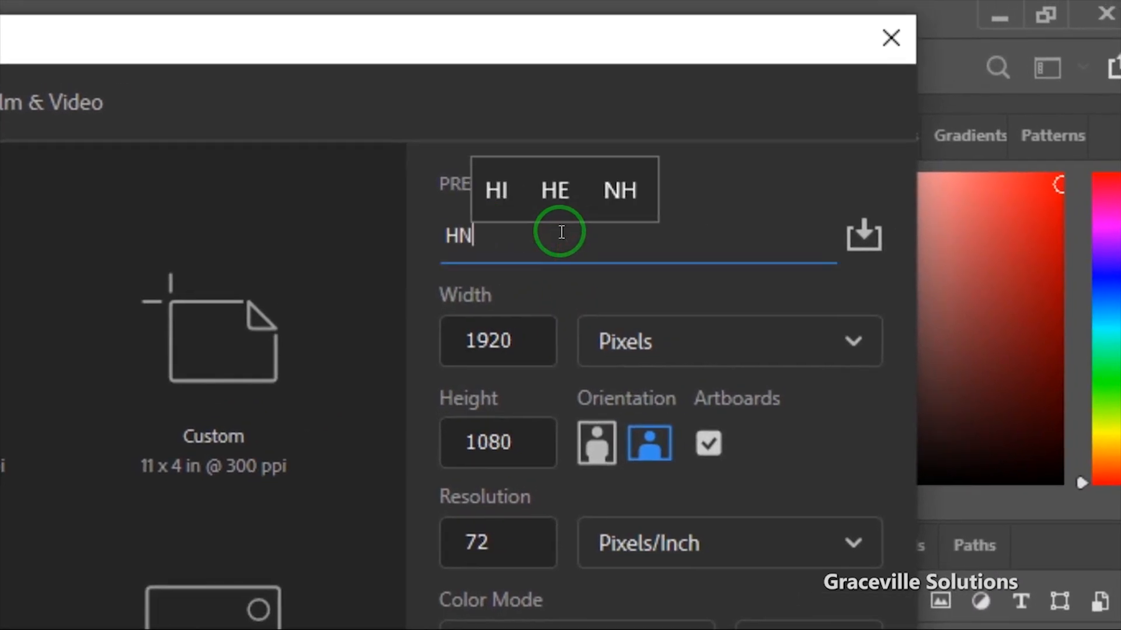
pyautogui.write('JULY')
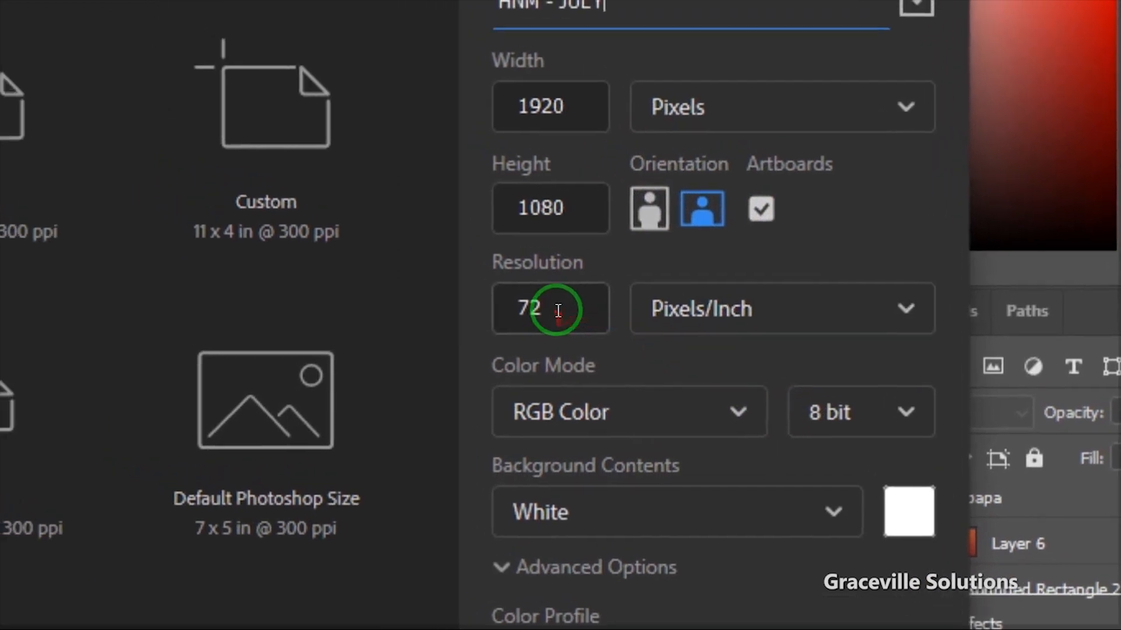
pyautogui.click(478, 229)
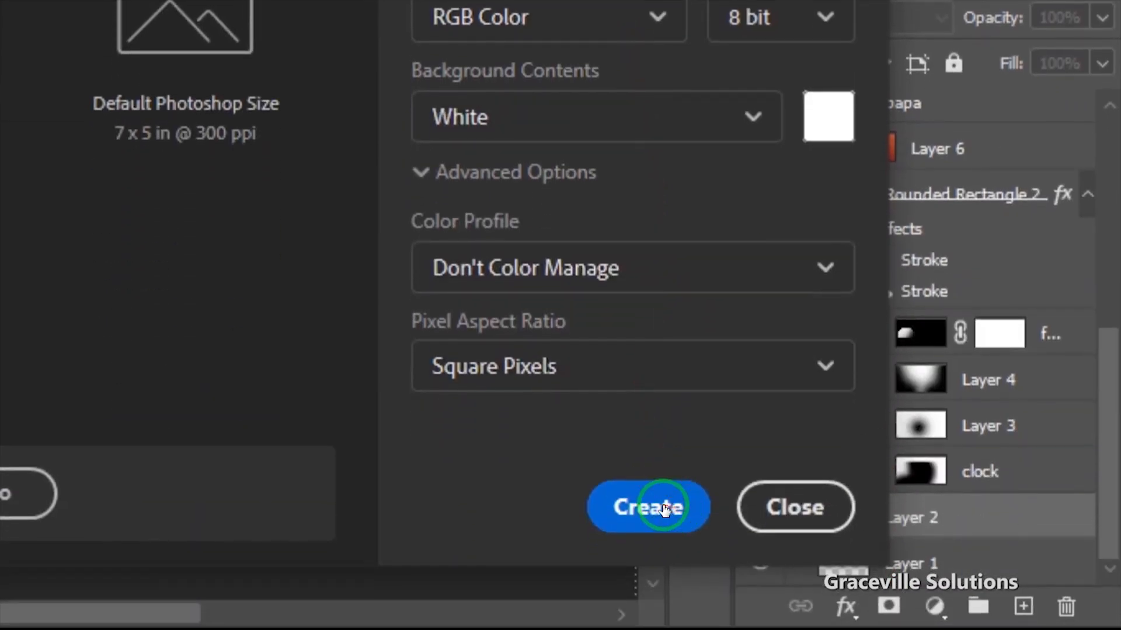
pyautogui.click(664, 509)
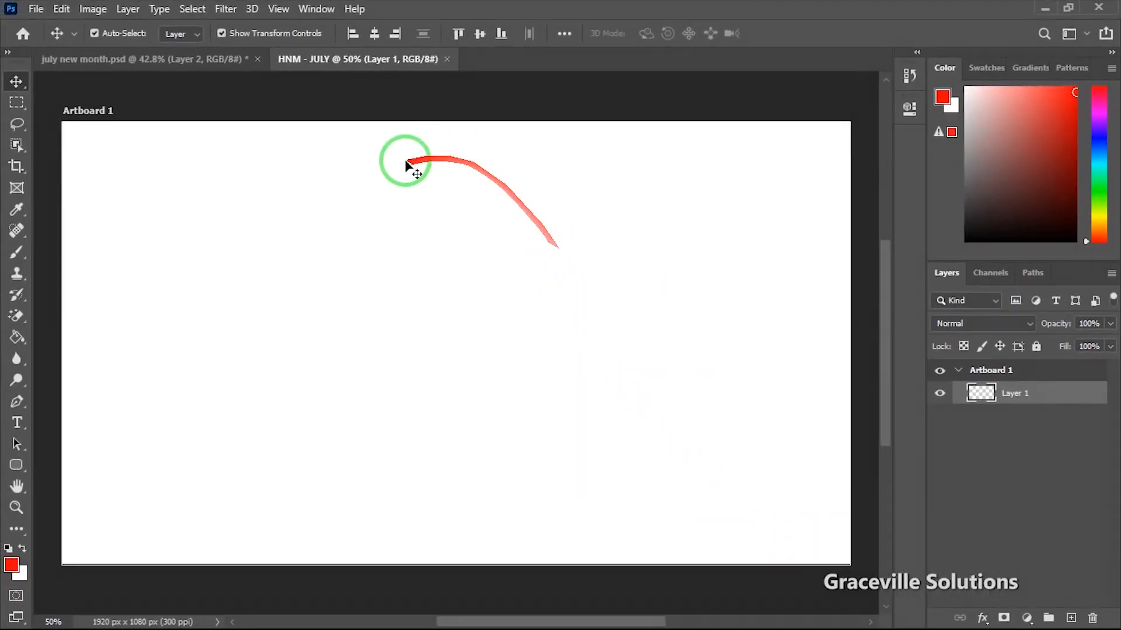
# Step: Switch to the new month folder in File Explorer and pick gradient image 7
pyautogui.press('super')
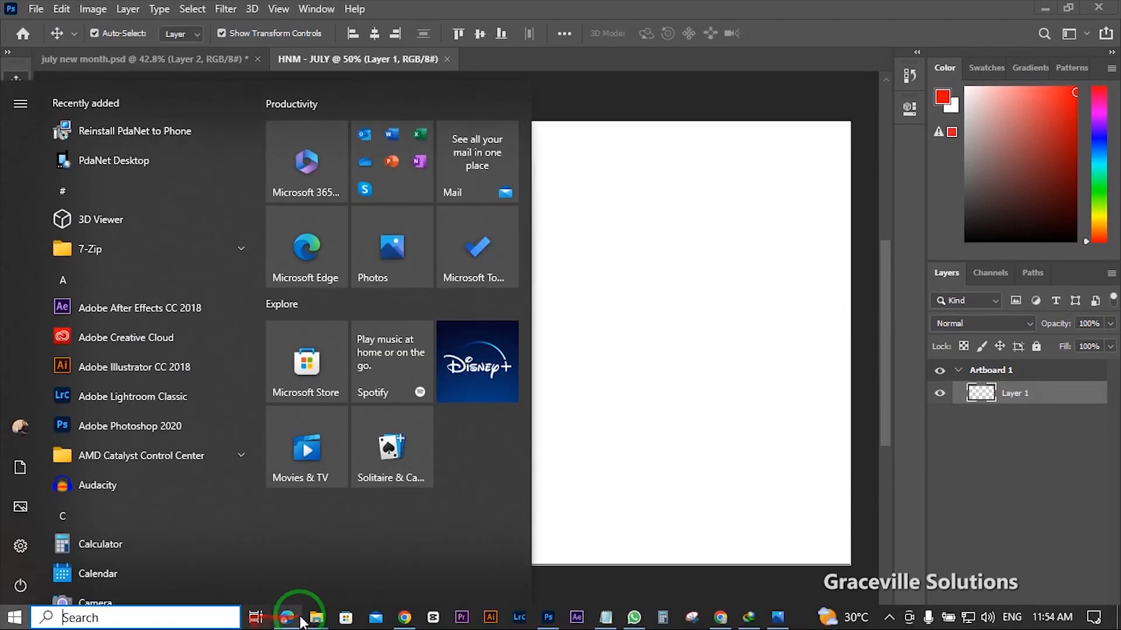
pyautogui.moveTo(314, 617)
pyautogui.click(333, 583)
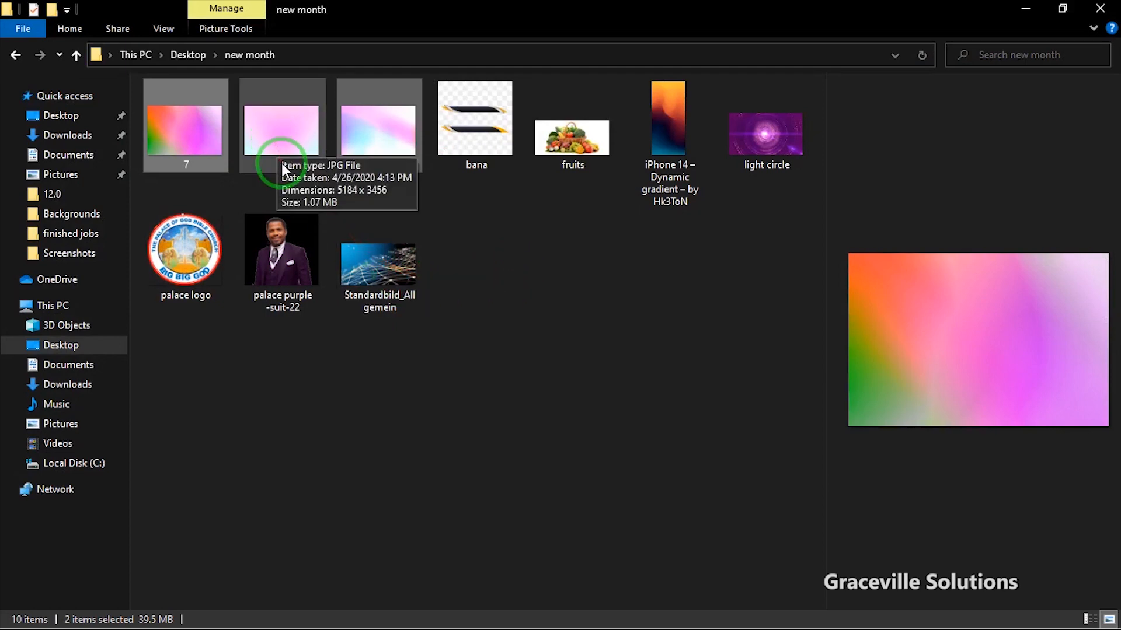
pyautogui.click(166, 29)
pyautogui.click(484, 296)
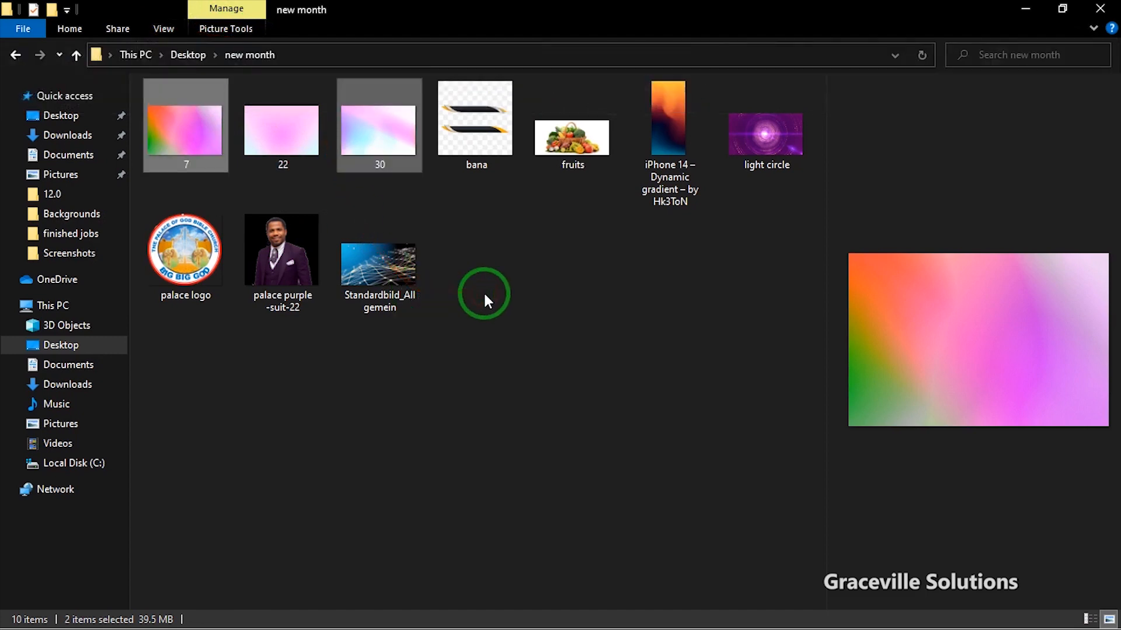
pyautogui.click(199, 138)
pyautogui.moveTo(197, 135); pyautogui.dragTo(372, 471)
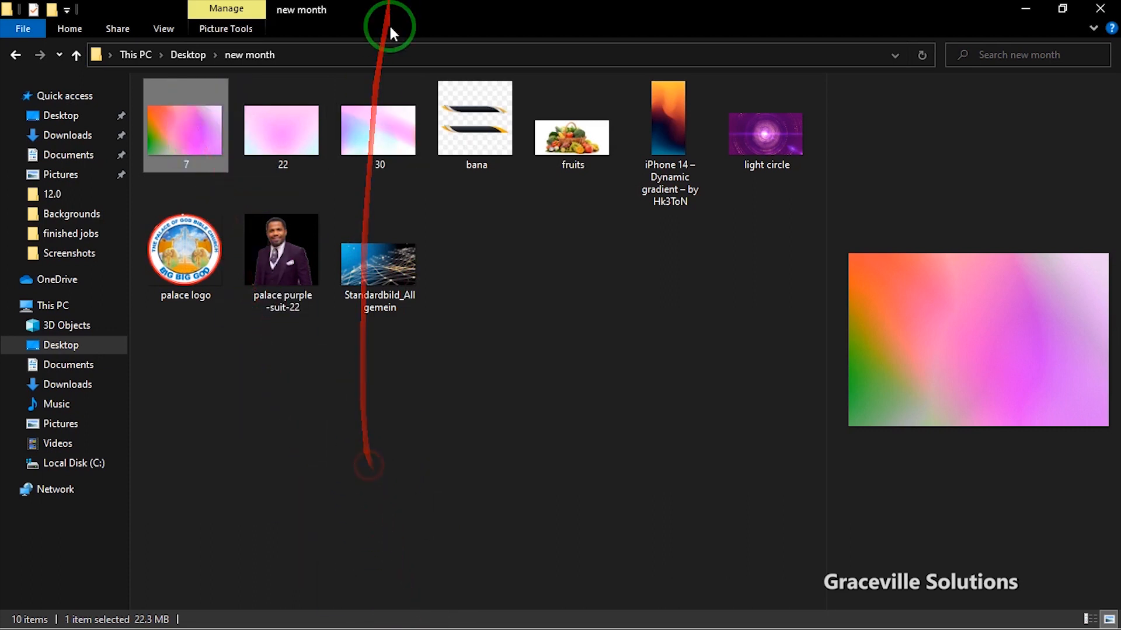
# Step: Compare gradients 30 and 22, then drag gradient 7 onto the Photoshop canvas
pyautogui.click(384, 114)
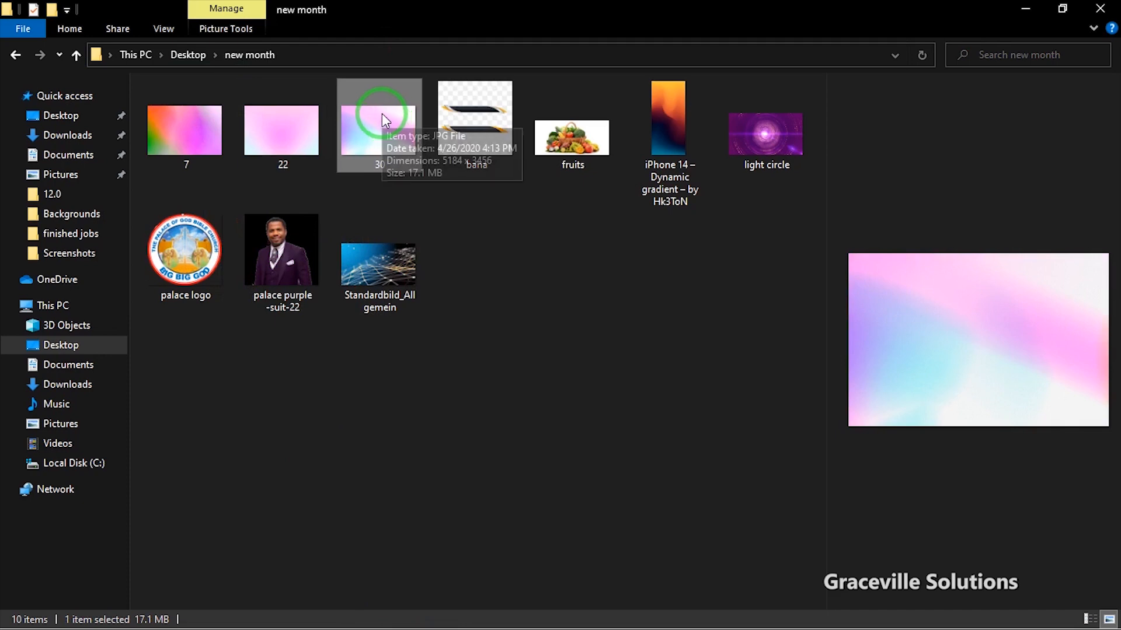
pyautogui.click(294, 118)
pyautogui.click(388, 126)
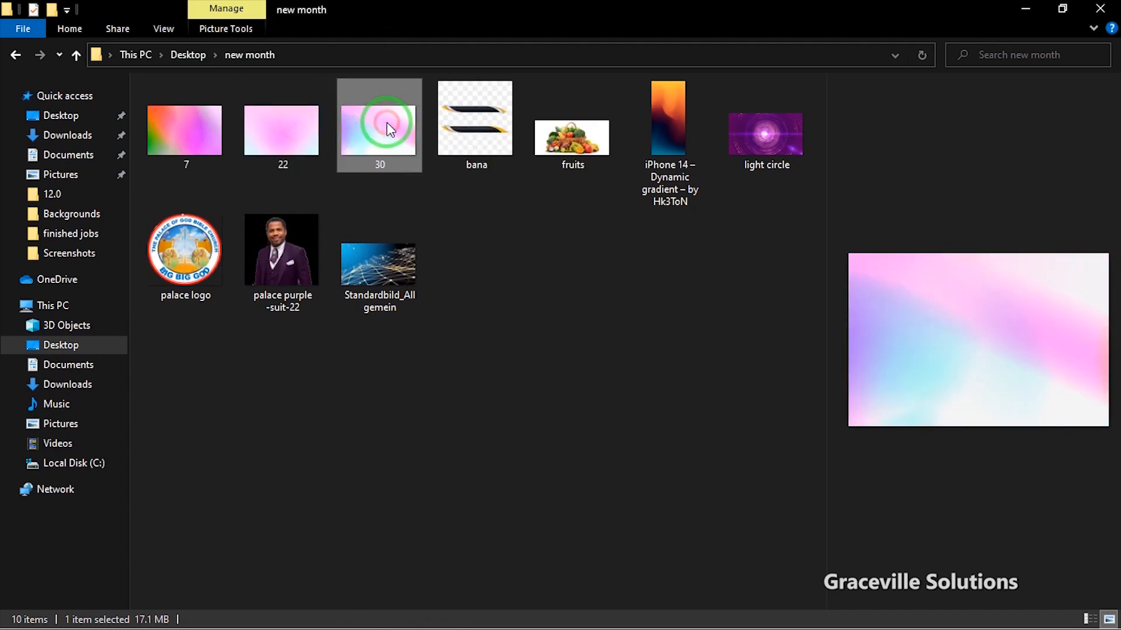
pyautogui.click(186, 122)
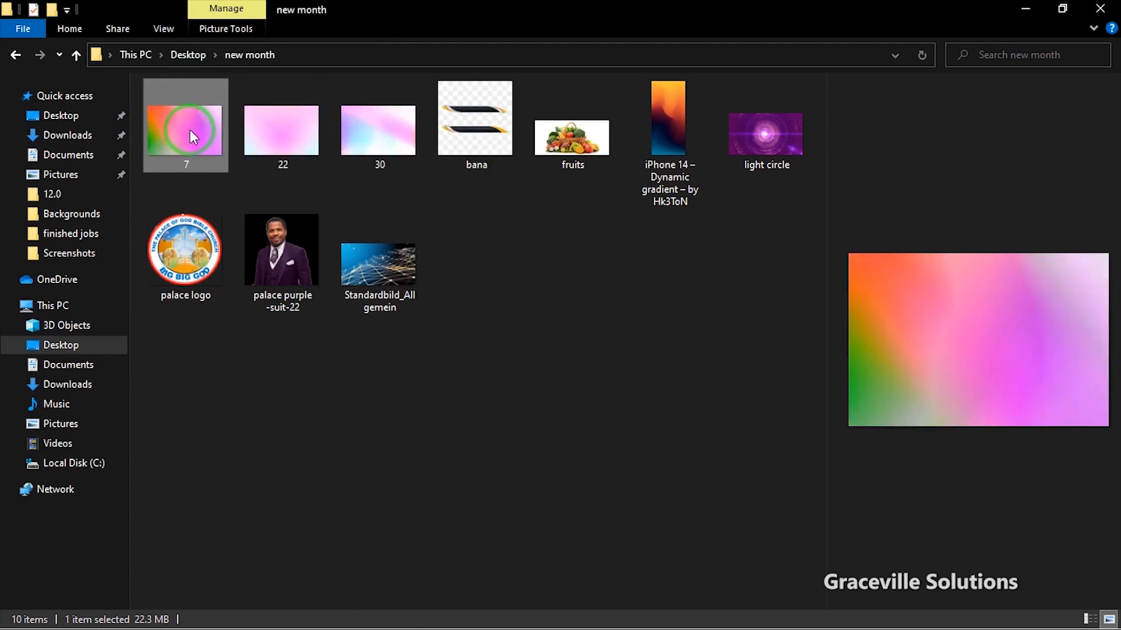
pyautogui.moveTo(178, 114); pyautogui.dragTo(478, 265)
pyautogui.press('super')
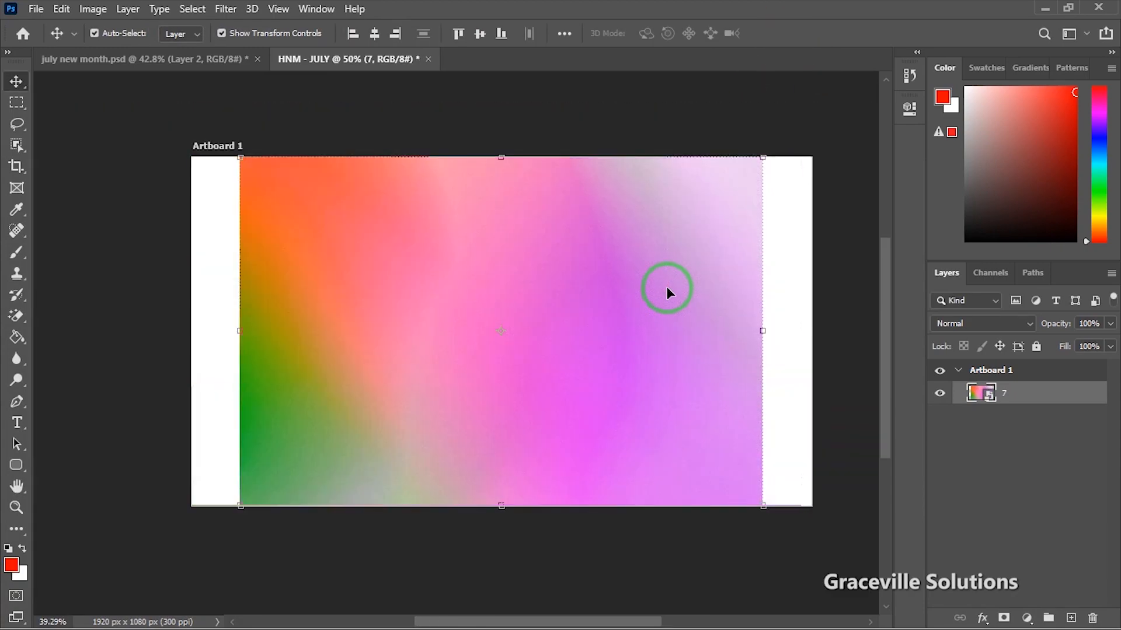
# Step: Scale gradient layer 7 to about 58% past the artboard edges and commit the transform
pyautogui.scroll(-3, 667, 290)
pyautogui.moveTo(342, 320); pyautogui.dragTo(247, 322)
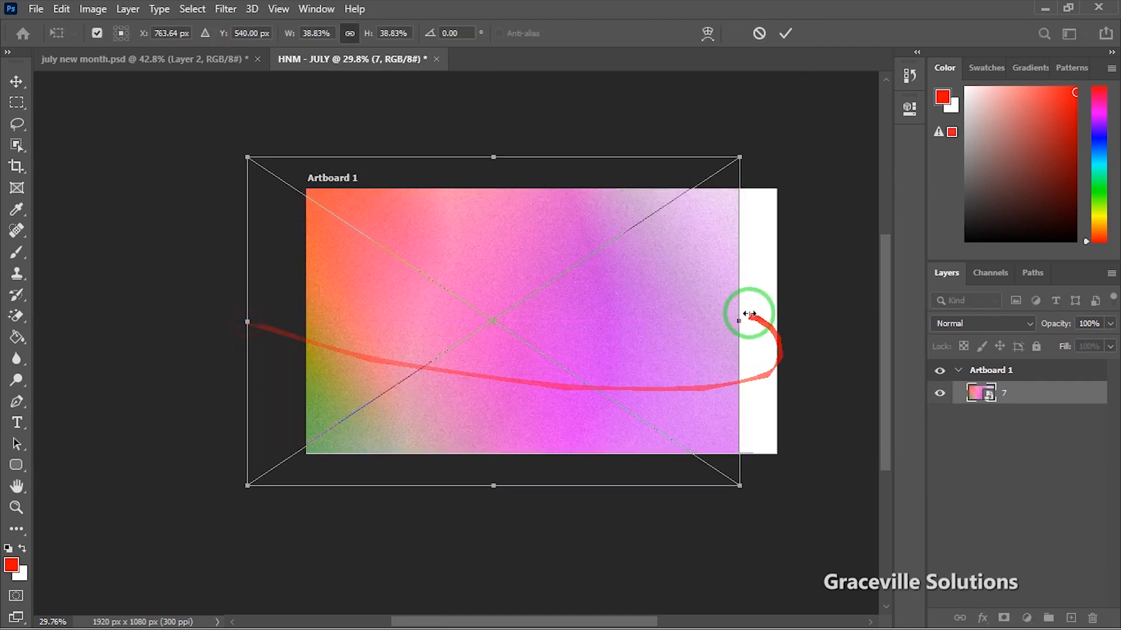
pyautogui.moveTo(743, 320); pyautogui.dragTo(892, 319)
pyautogui.moveTo(687, 329); pyautogui.dragTo(536, 405)
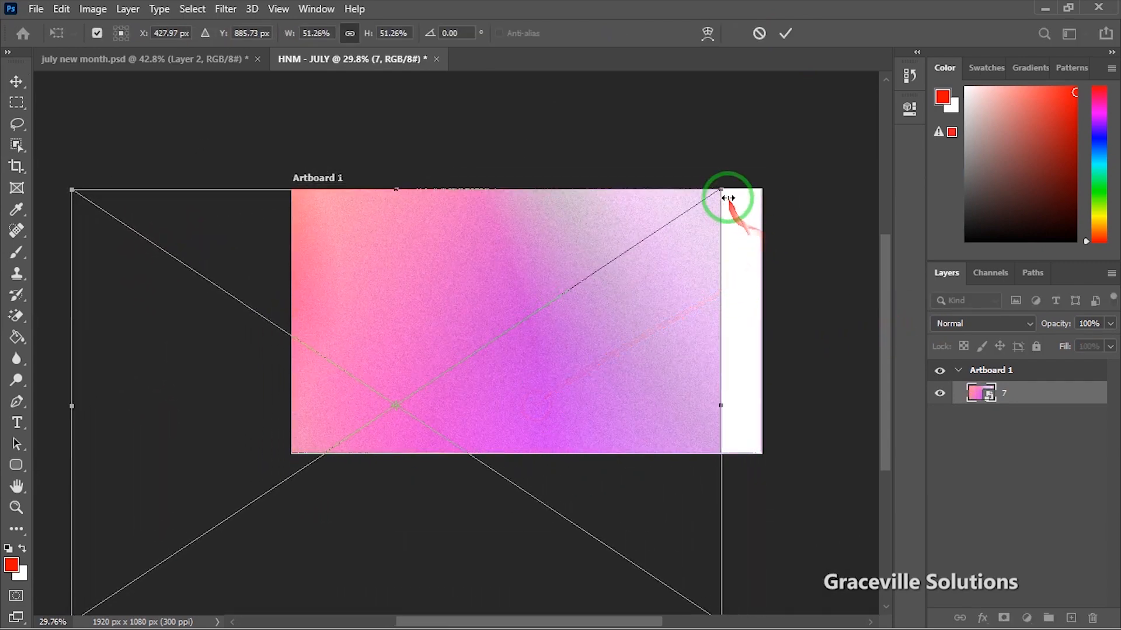
pyautogui.moveTo(722, 191); pyautogui.dragTo(840, 170)
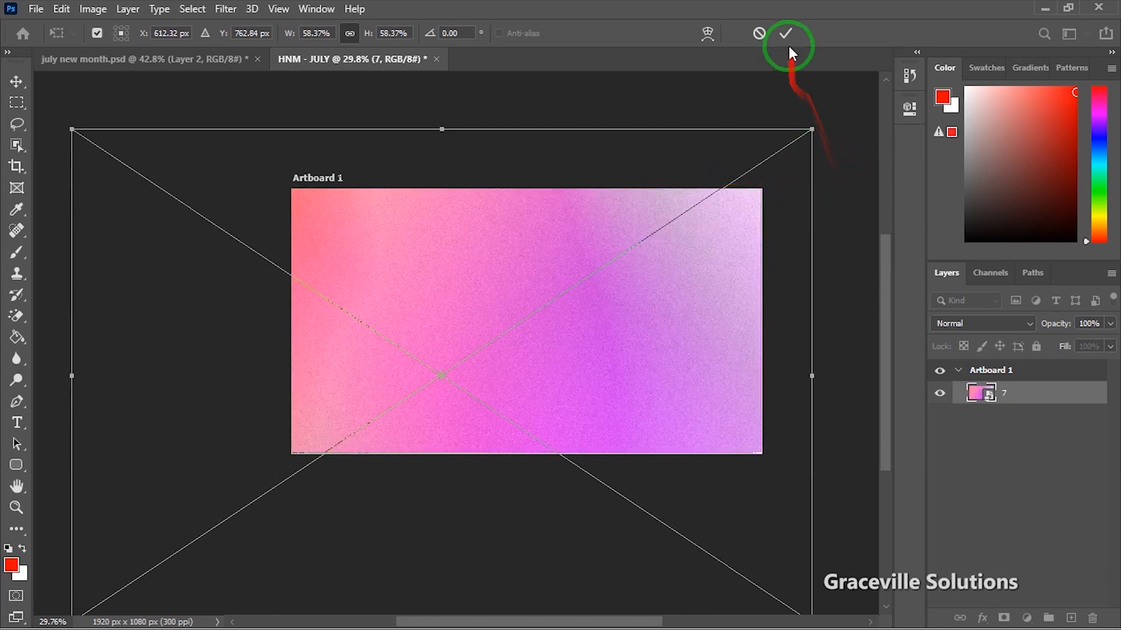
pyautogui.click(786, 34)
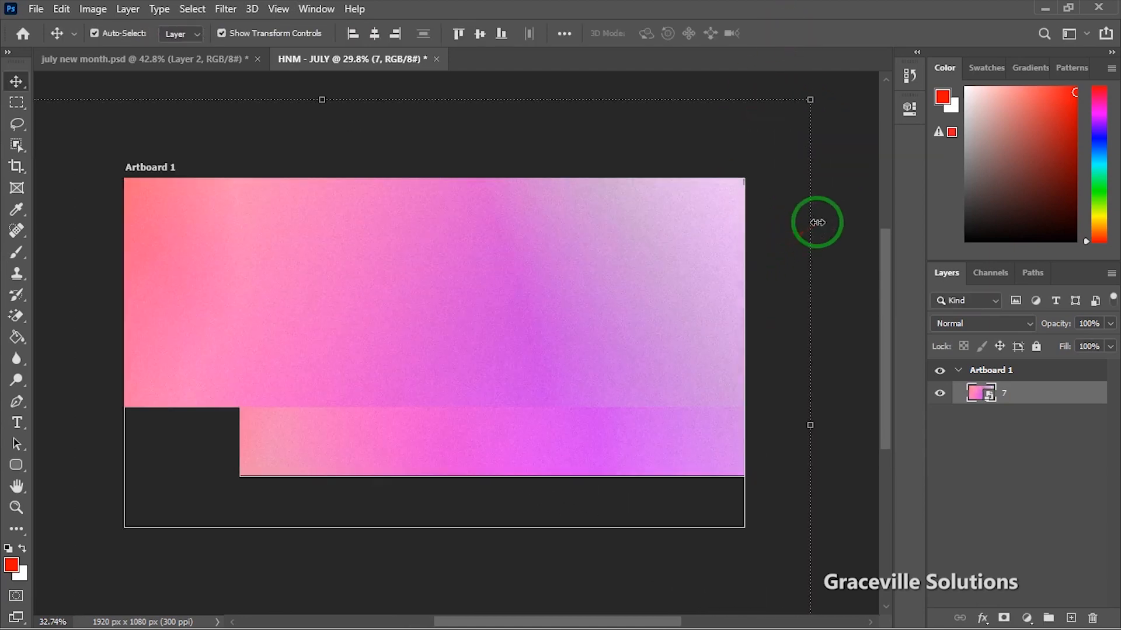
pyautogui.click(845, 272)
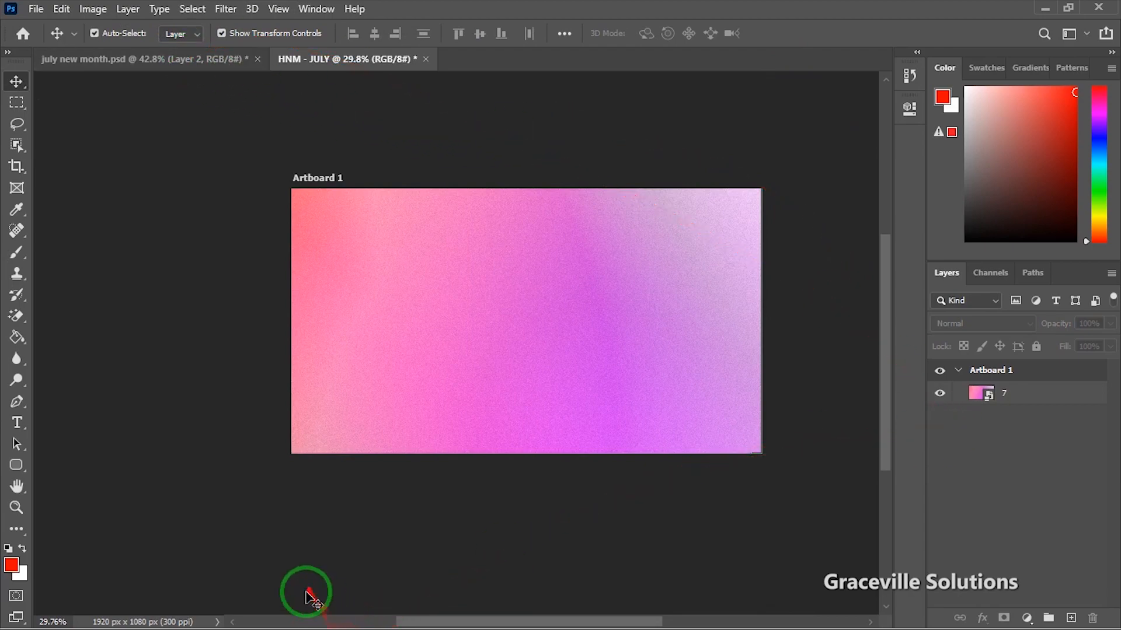
pyautogui.press('super')
# Step: Open Standardbild_Allgemein.jpg from the new month folder with Adobe Photoshop 2020
pyautogui.moveTo(316, 616)
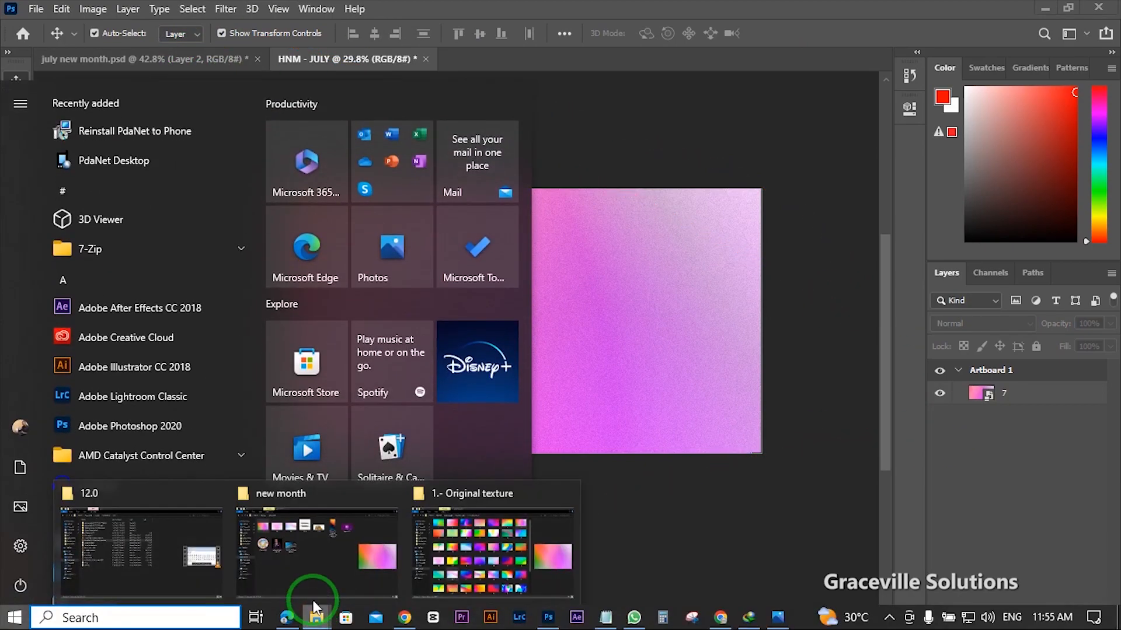
pyautogui.click(320, 565)
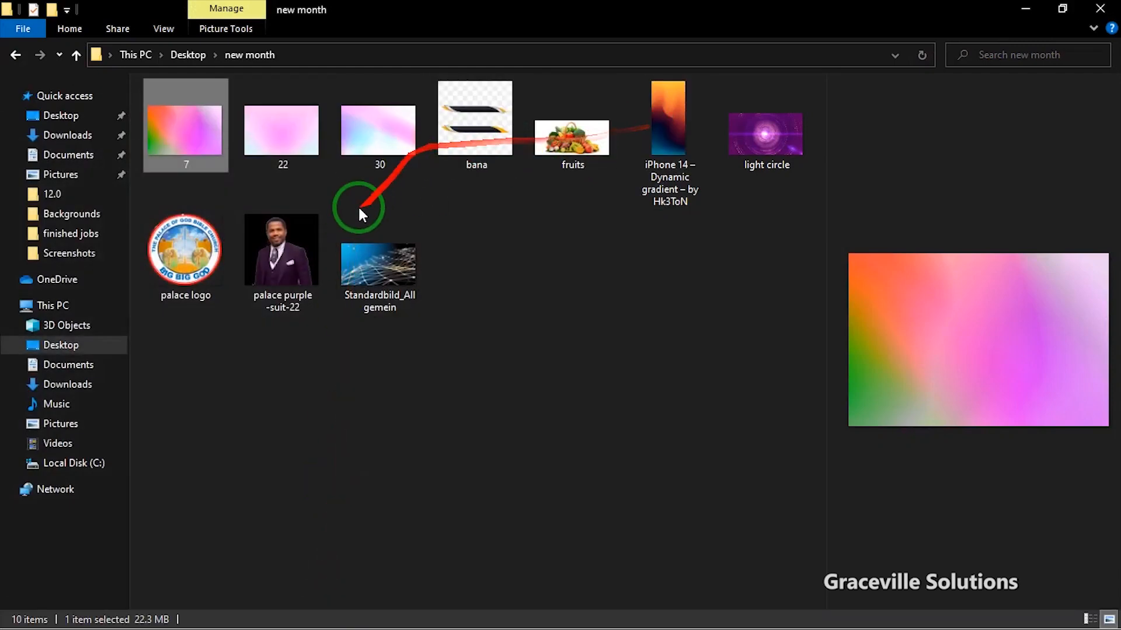
pyautogui.click(376, 262)
pyautogui.rightClick(377, 263)
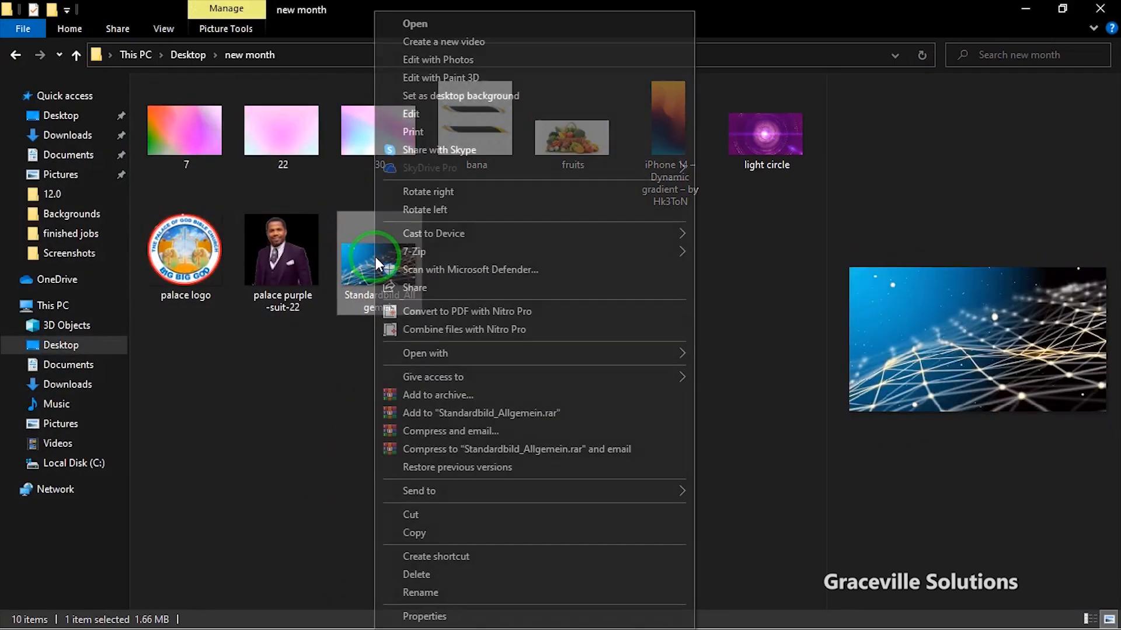
pyautogui.moveTo(605, 358)
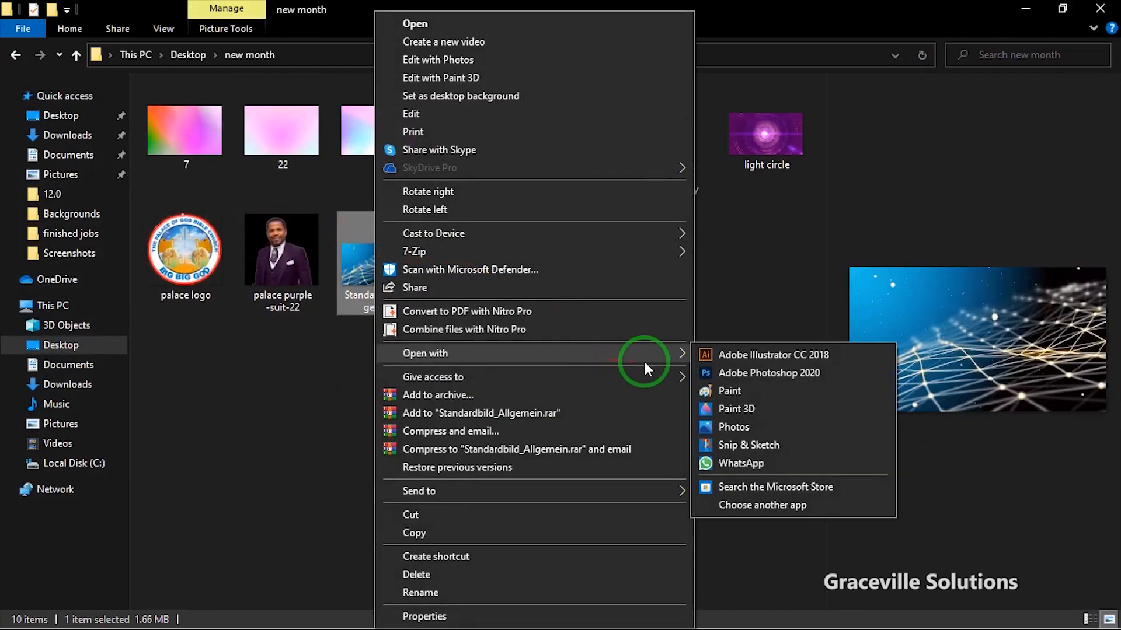
pyautogui.click(752, 373)
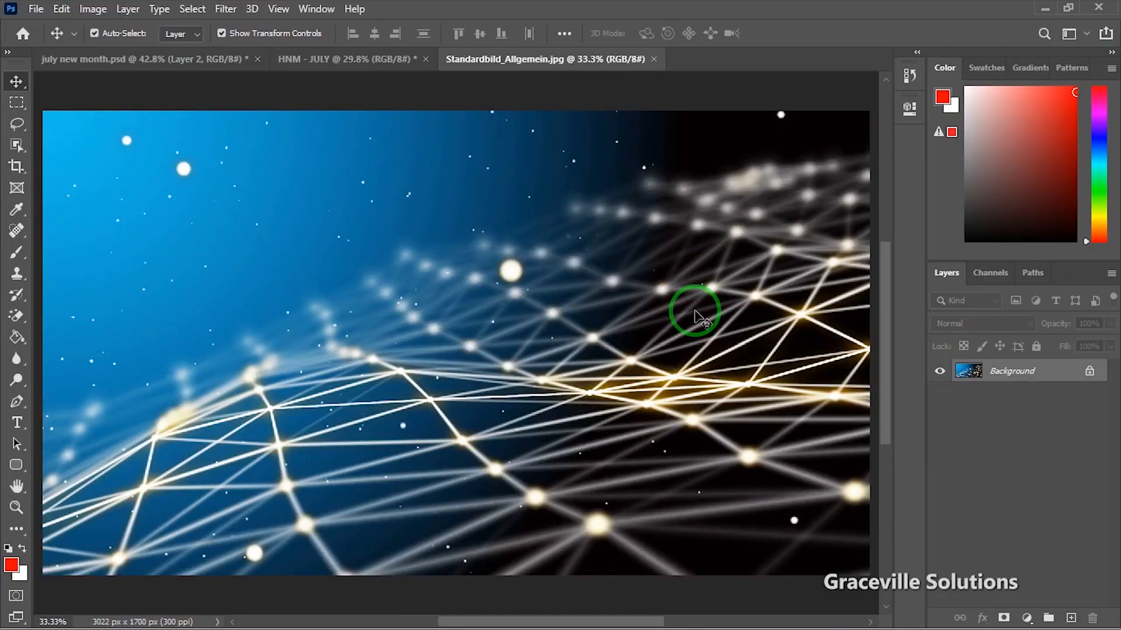
# Step: Desaturate the network photo and drag it onto the HNM - JULY artboard, starting to shrink it
pyautogui.click(1095, 376)
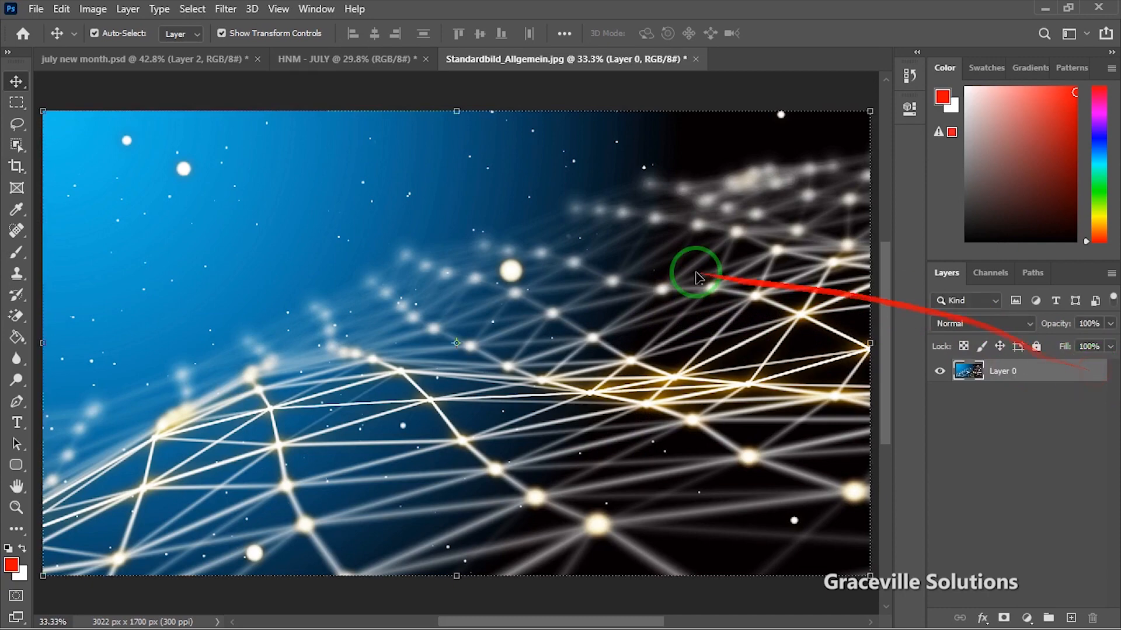
pyautogui.scroll(-3, 529, 245)
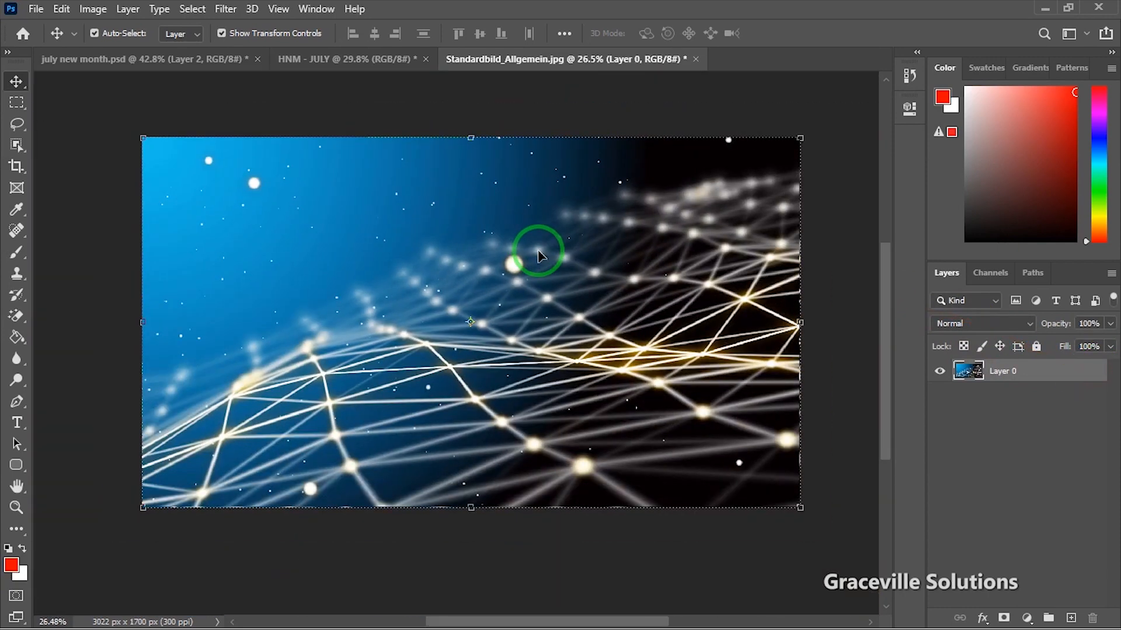
pyautogui.scroll(-3, 538, 255)
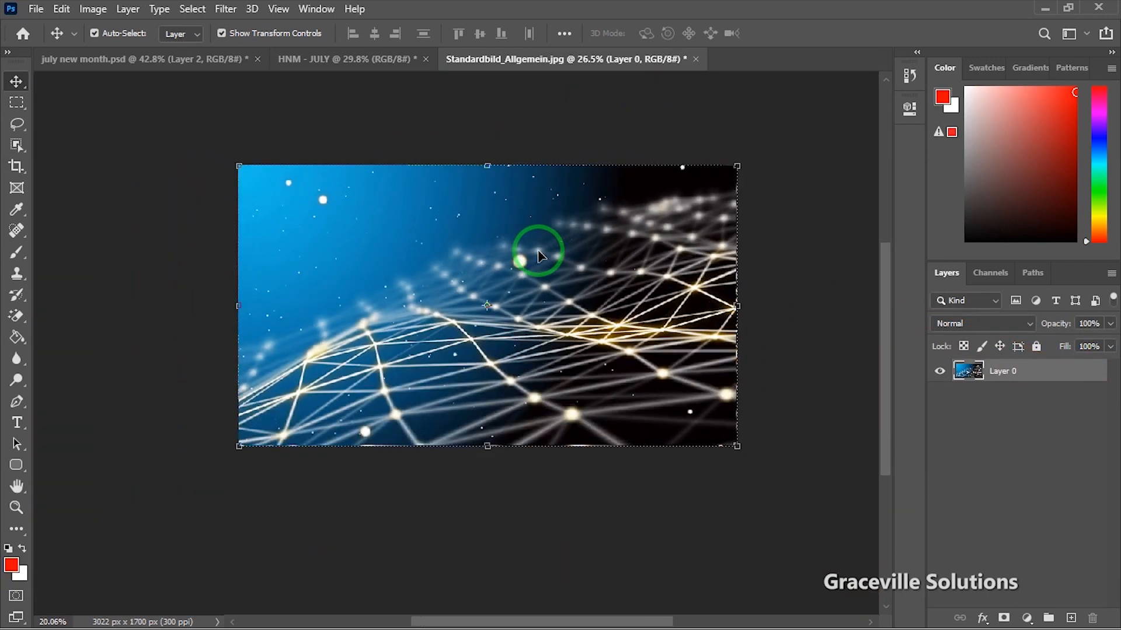
pyautogui.scroll(4, 539, 255)
pyautogui.hotkey('ctrl', 'shift', 'u')
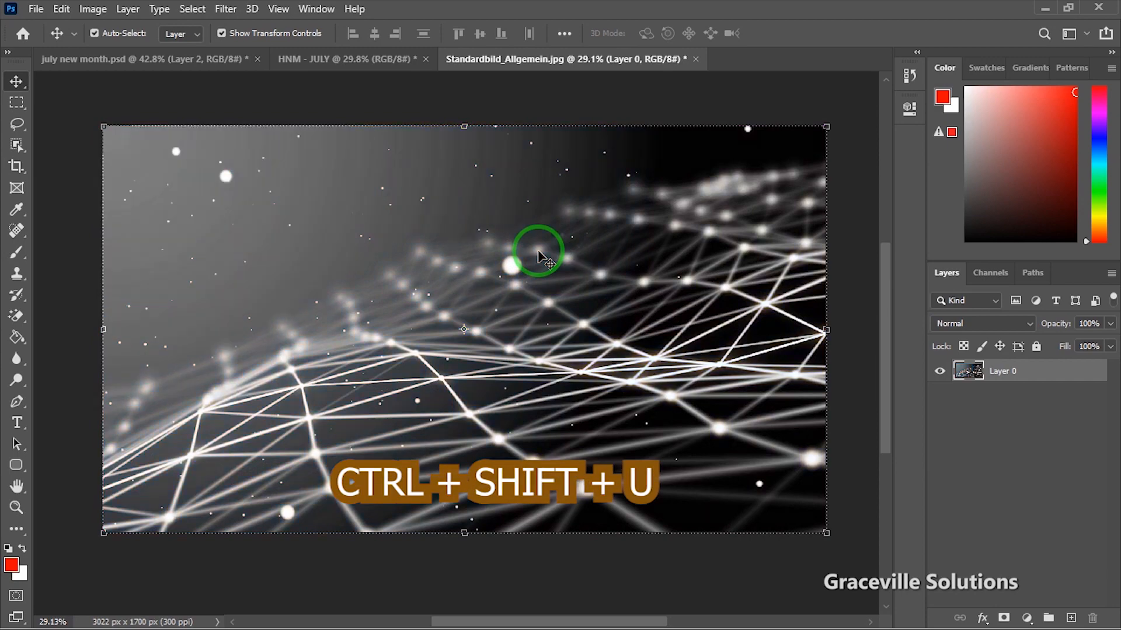
pyautogui.moveTo(648, 363); pyautogui.dragTo(454, 330)
pyautogui.scroll(-4, 635, 329)
pyautogui.moveTo(605, 195); pyautogui.dragTo(572, 194)
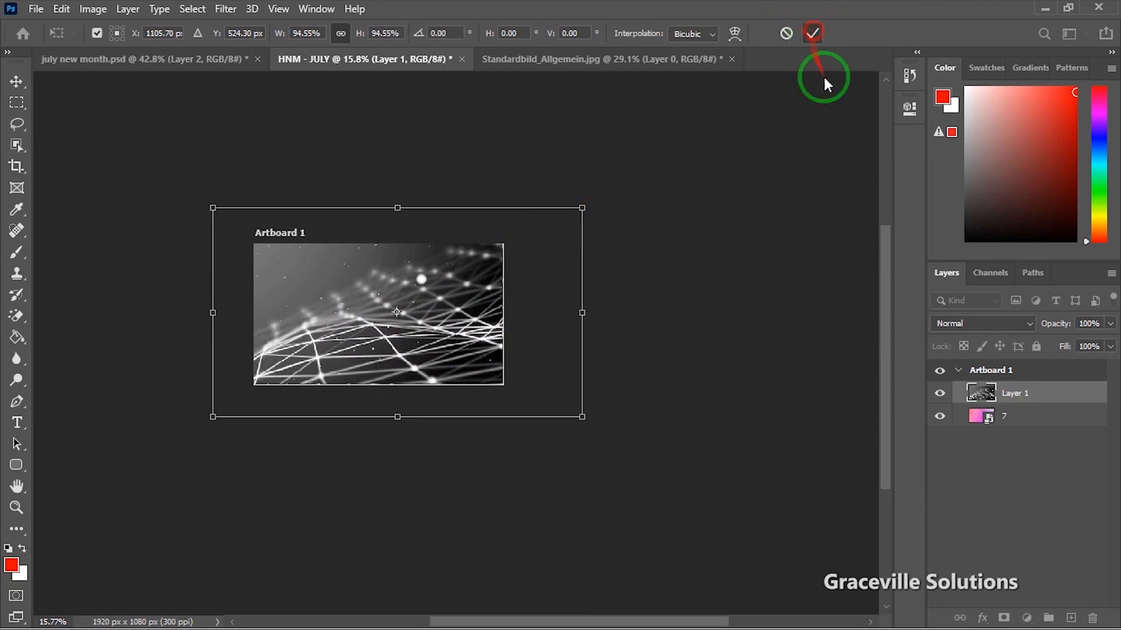
# Step: Commit the network layer's resize at 94.55% and frame the artboard in view
pyautogui.click(813, 33)
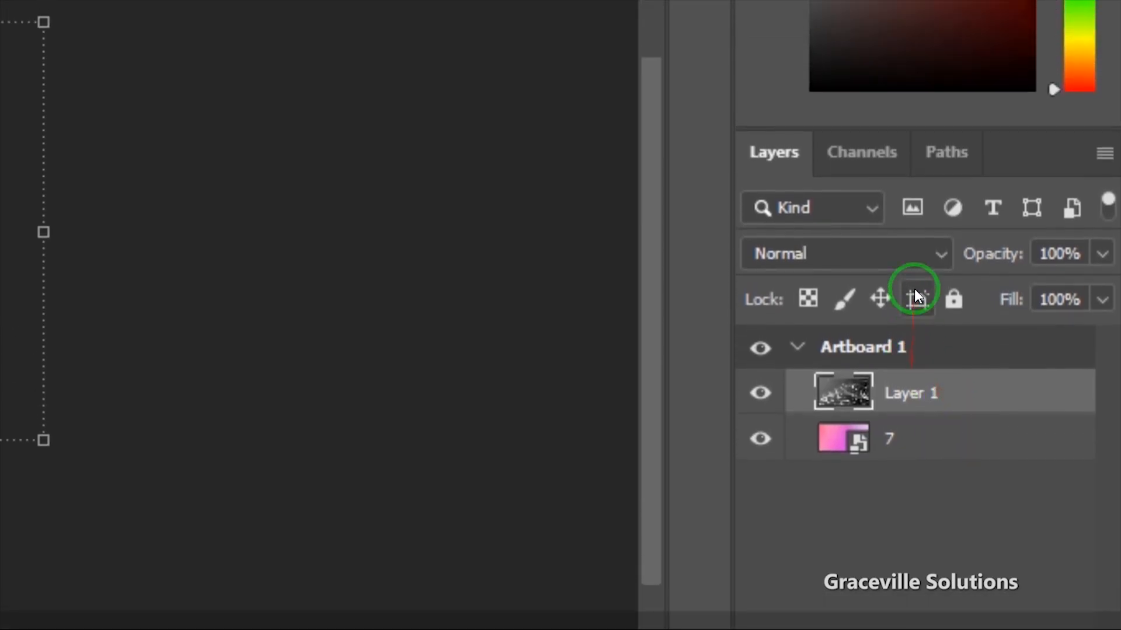
pyautogui.click(939, 318)
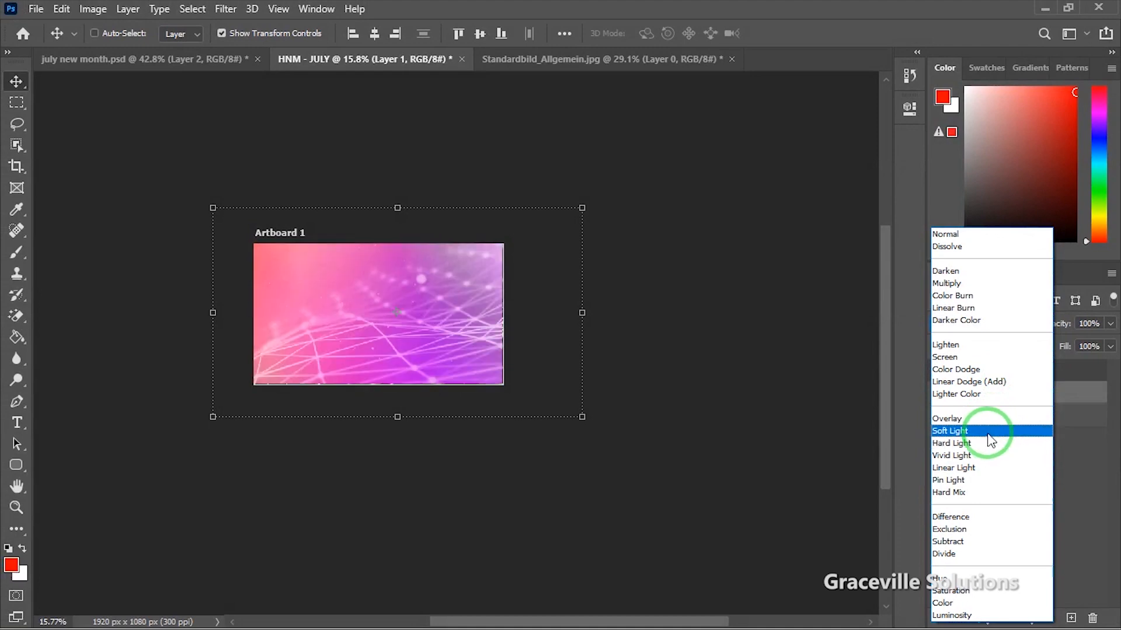
pyautogui.click(357, 341)
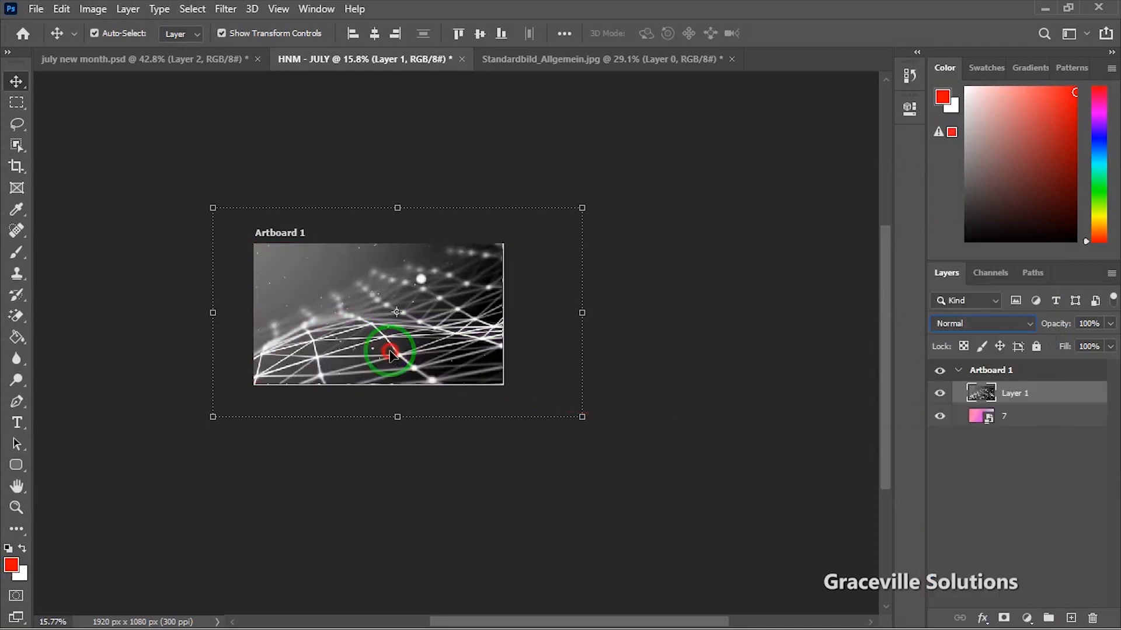
pyautogui.scroll(7, 413, 348)
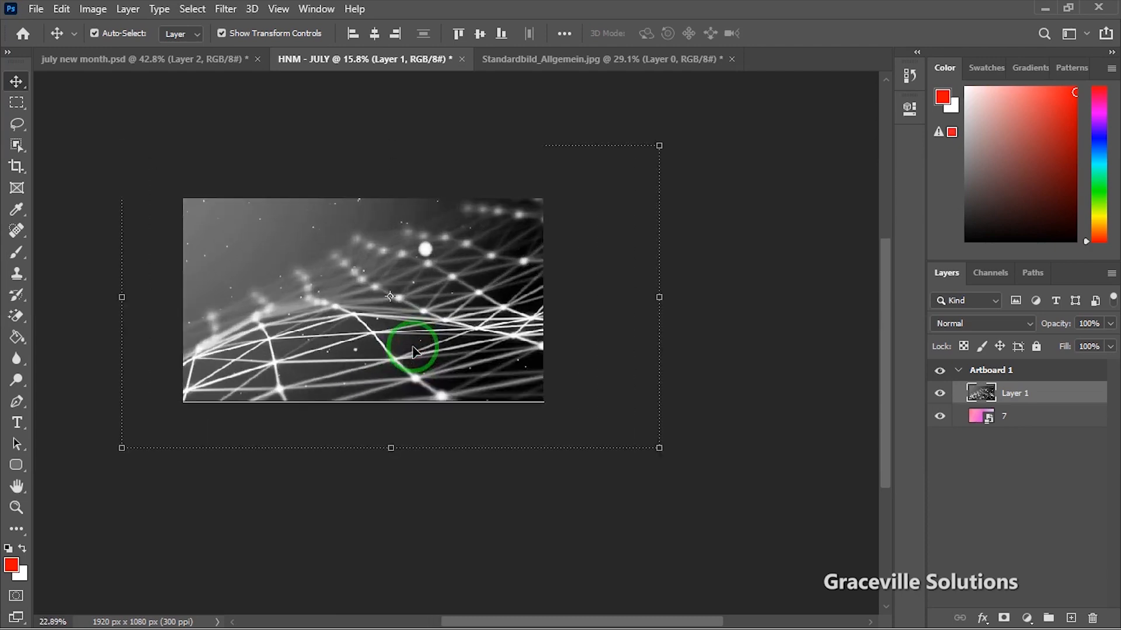
pyautogui.moveTo(460, 349); pyautogui.dragTo(649, 416)
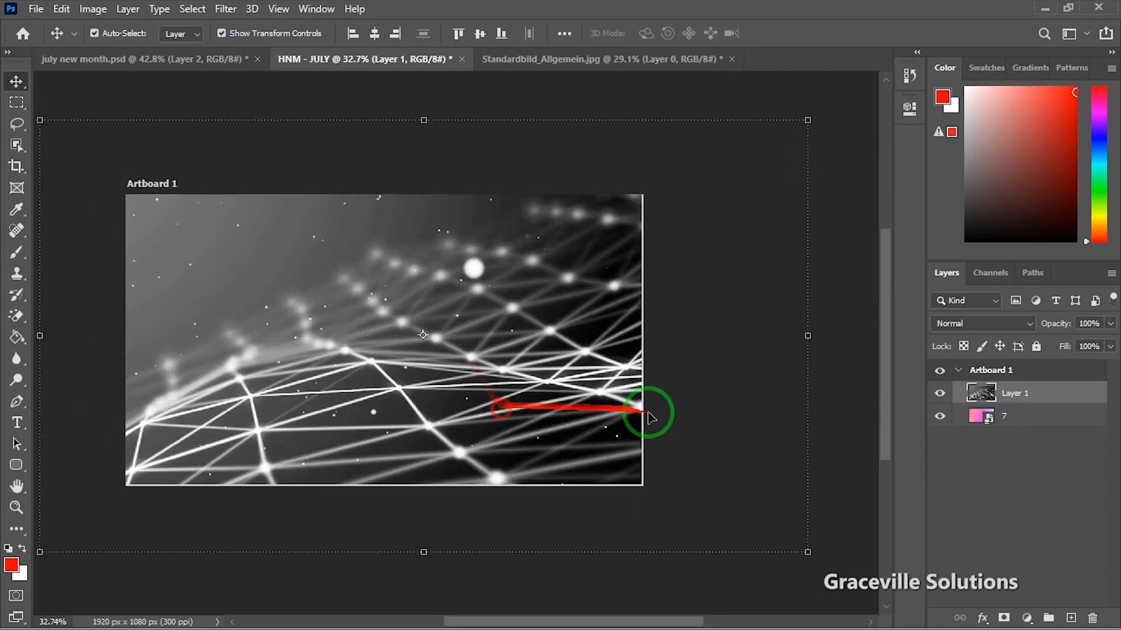
# Step: Set Layer 1's blend mode to Soft Light over the pink gradient
pyautogui.click(1023, 328)
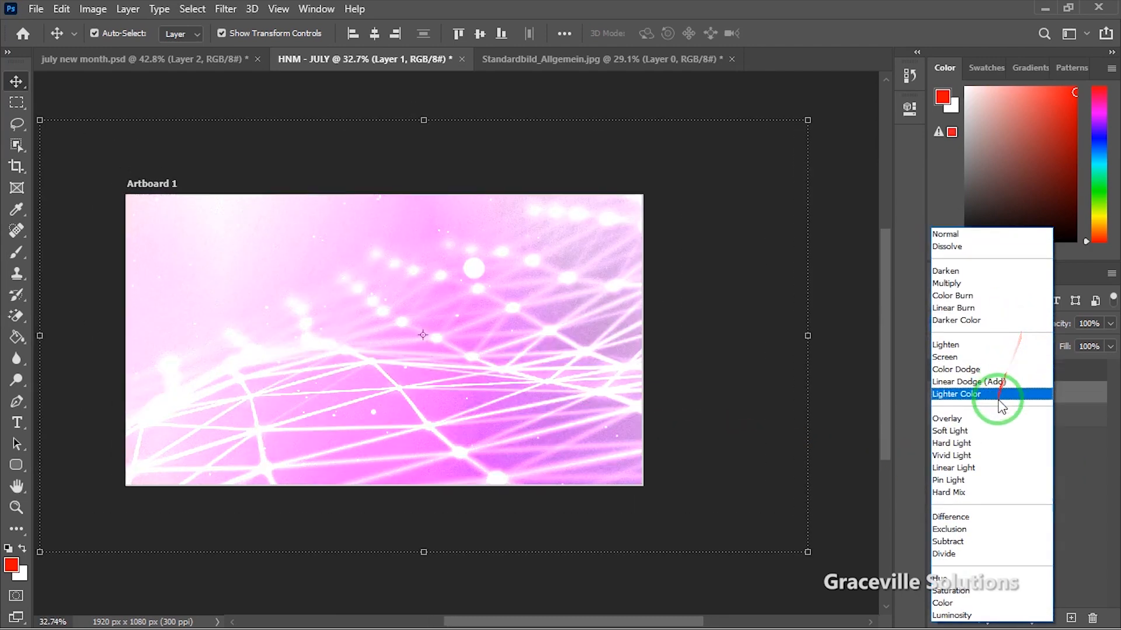
pyautogui.click(999, 436)
pyautogui.scroll(2, 554, 394)
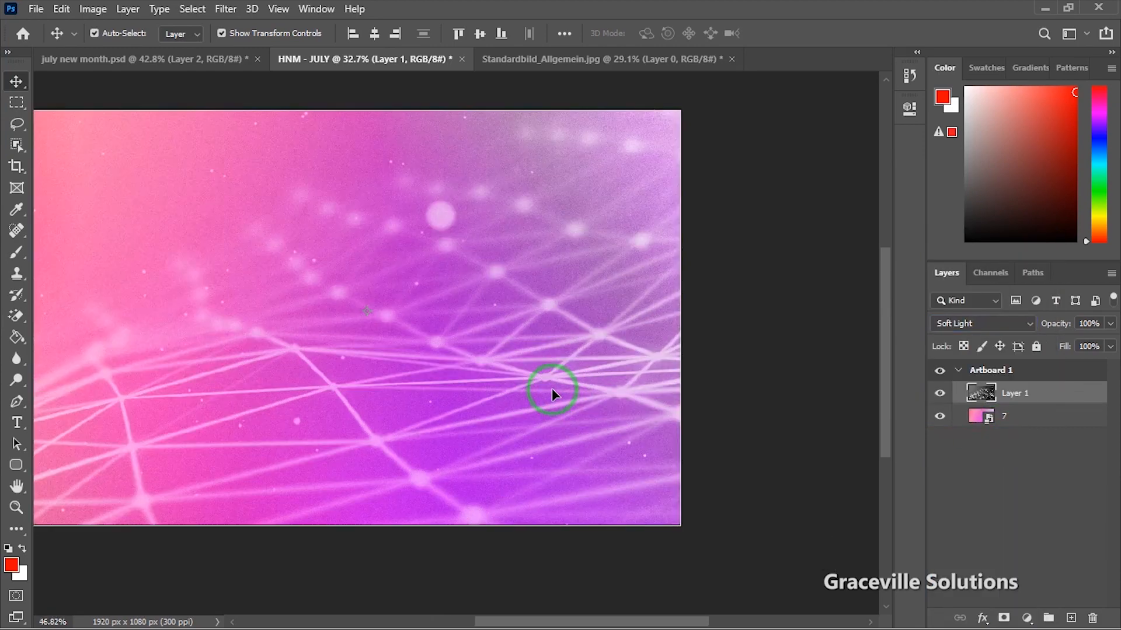
pyautogui.scroll(-2, 551, 388)
pyautogui.moveTo(443, 385); pyautogui.dragTo(495, 414)
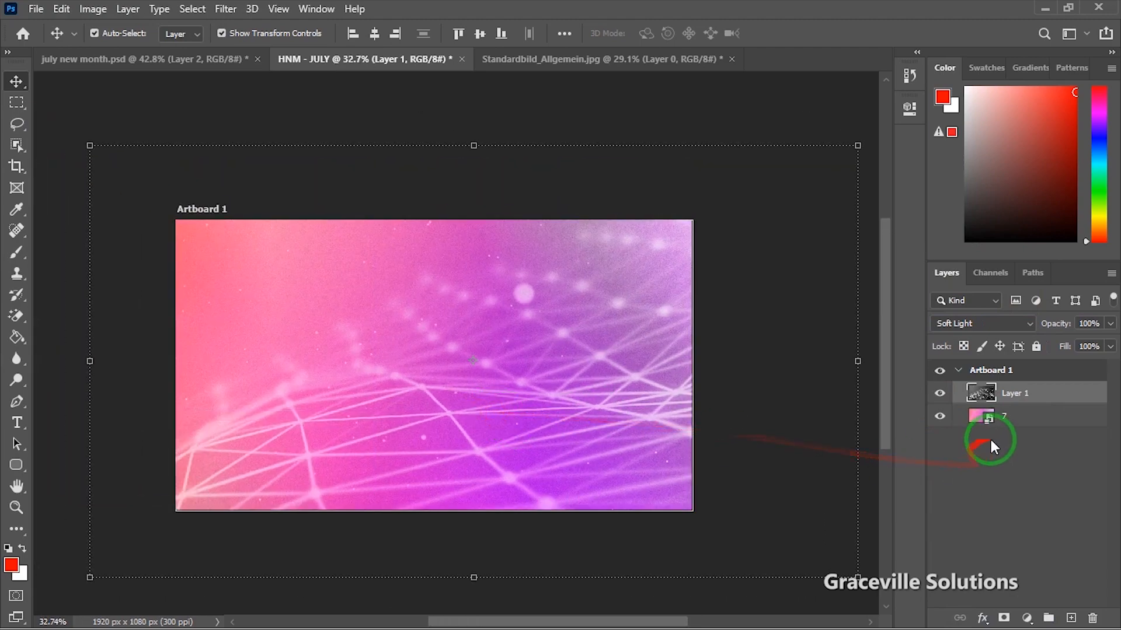
pyautogui.click(1007, 418)
pyautogui.click(1024, 395)
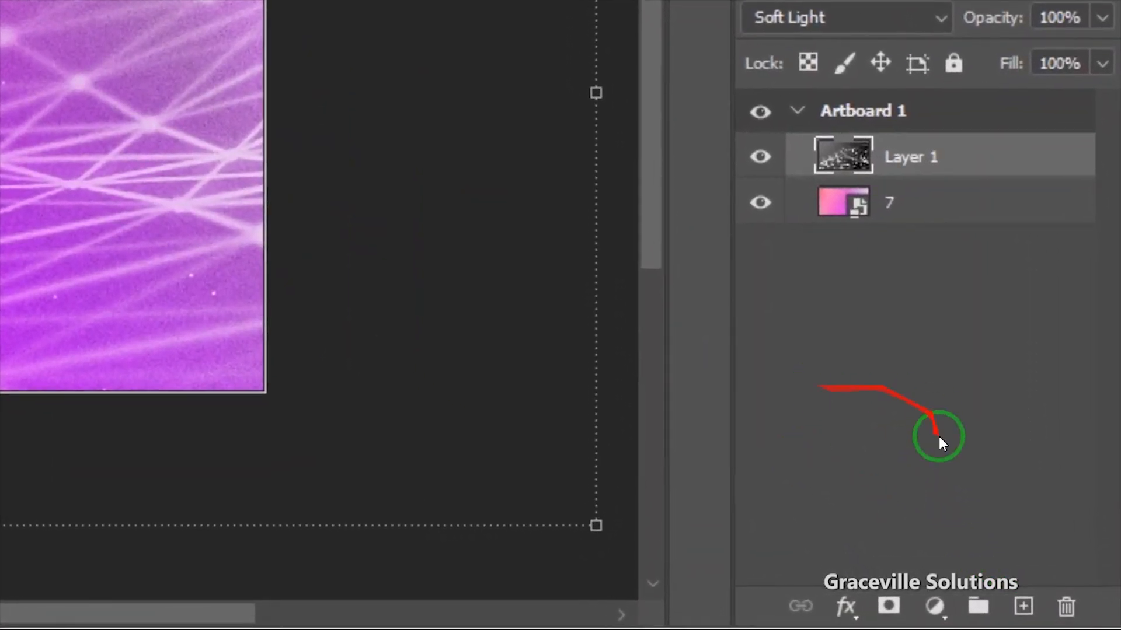
# Step: Add a layer mask to Layer 1 and paint out the network lines along the bottom
pyautogui.click(886, 606)
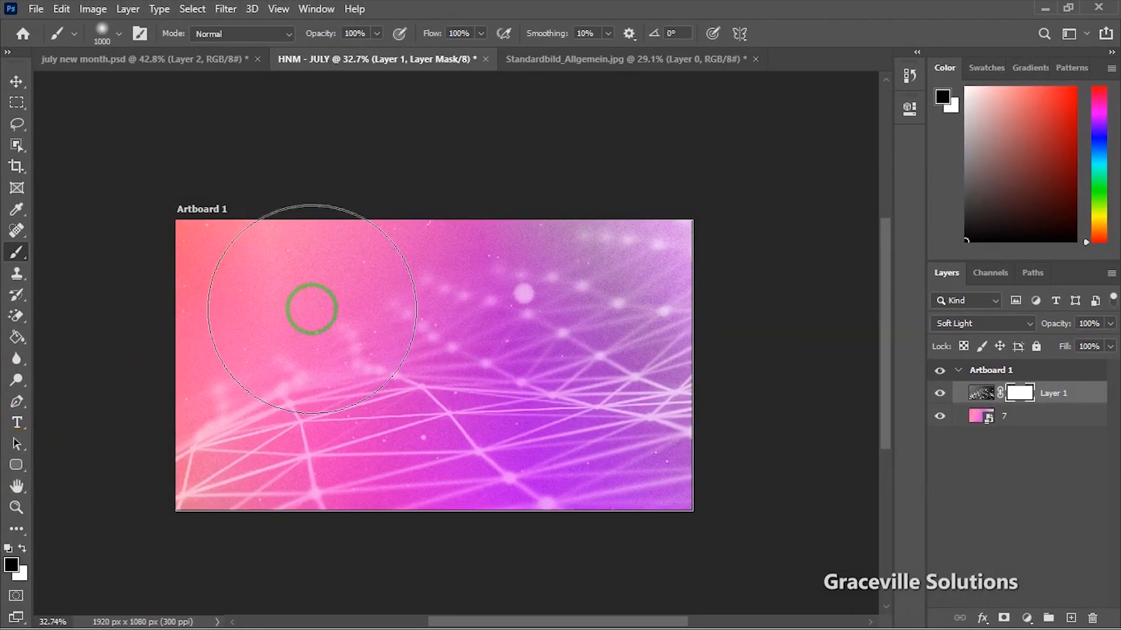
pyautogui.press(']')
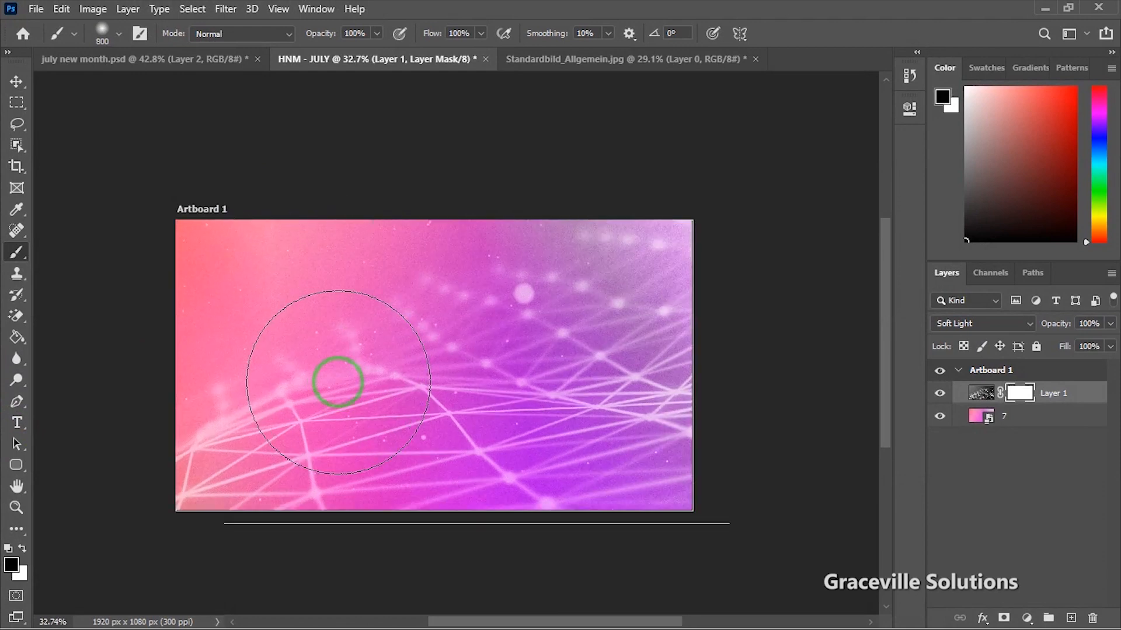
pyautogui.scroll(1, 350, 388)
pyautogui.scroll(-3, 362, 362)
pyautogui.moveTo(634, 538)
pyautogui.mouseDown()
pyautogui.moveTo(450, 480)
pyautogui.moveTo(508, 471)
pyautogui.moveTo(211, 479)
pyautogui.moveTo(205, 445)
pyautogui.moveTo(853, 400)
pyautogui.moveTo(820, 426)
pyautogui.moveTo(769, 398)
pyautogui.moveTo(760, 210)
pyautogui.moveTo(728, 163)
pyautogui.moveTo(793, 331)
pyautogui.moveTo(776, 469)
pyautogui.moveTo(275, 405)
pyautogui.moveTo(233, 440)
pyautogui.moveTo(150, 430)
pyautogui.moveTo(13, 47)
pyautogui.mouseUp()
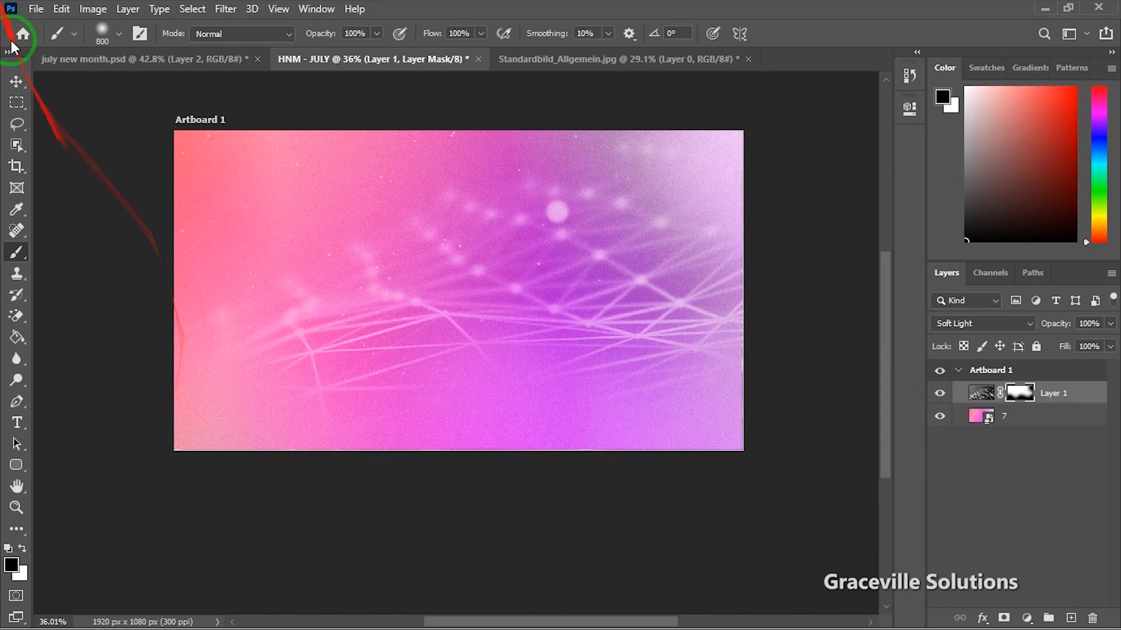
# Step: Nudge the network layer up and left, then close Standardbild_Allgemein.jpg
pyautogui.click(16, 82)
pyautogui.moveTo(489, 307)
pyautogui.mouseDown()
pyautogui.moveTo(442, 290)
pyautogui.moveTo(414, 299)
pyautogui.moveTo(479, 315)
pyautogui.mouseUp()
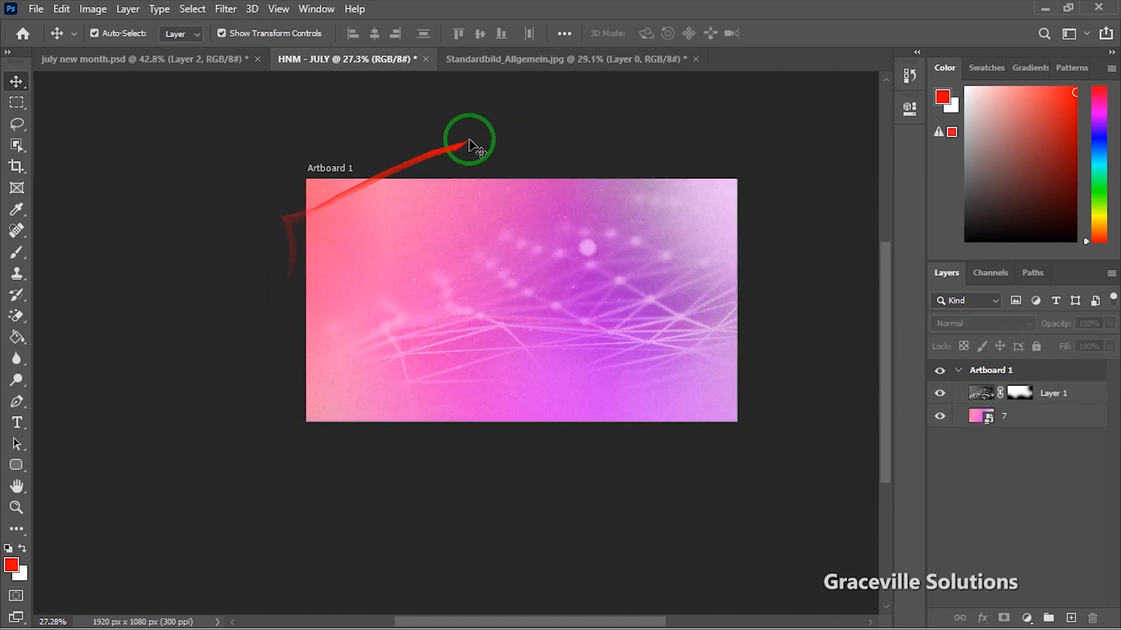
pyautogui.click(580, 58)
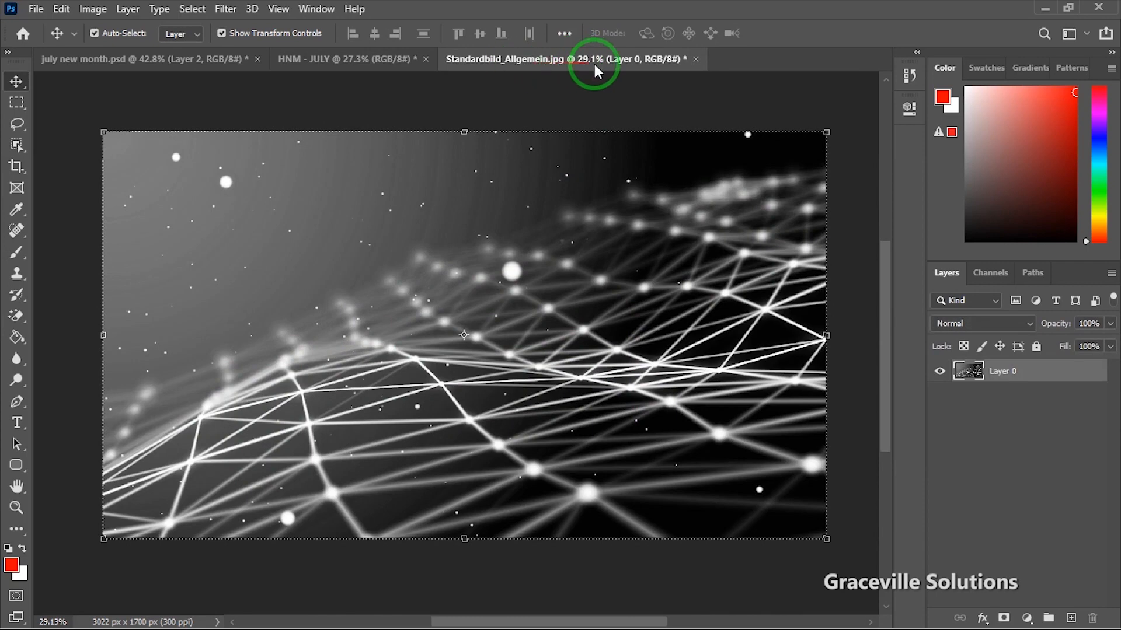
pyautogui.click(695, 59)
# Step: Discard the network photo's changes and open palace purple -suit-22.png in Adobe Photoshop 2020
pyautogui.click(546, 248)
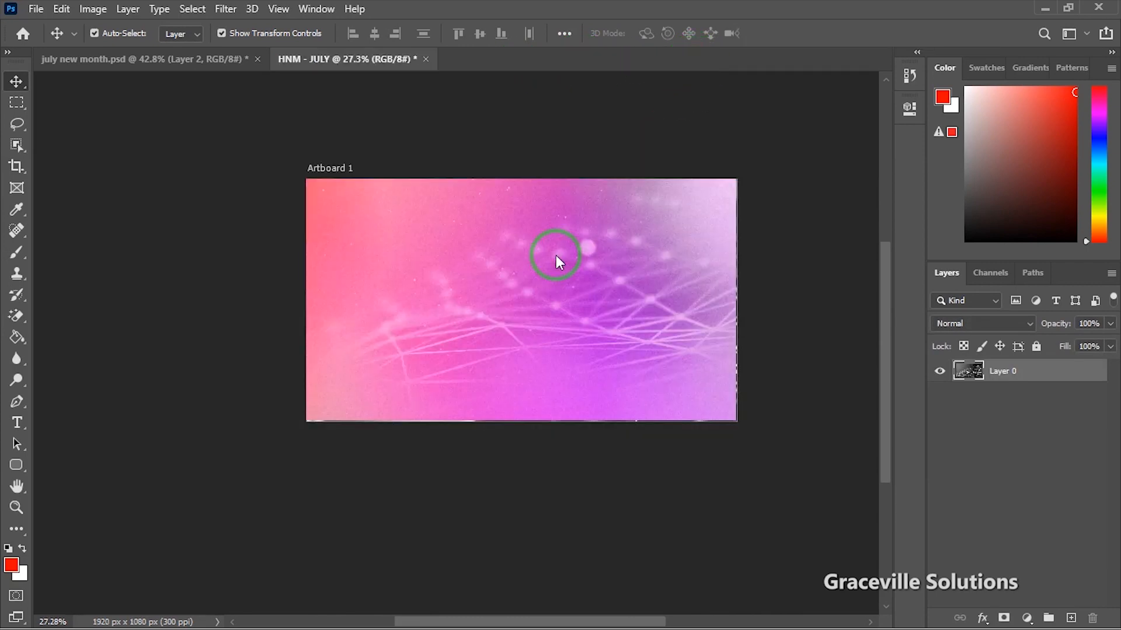
pyautogui.press('super')
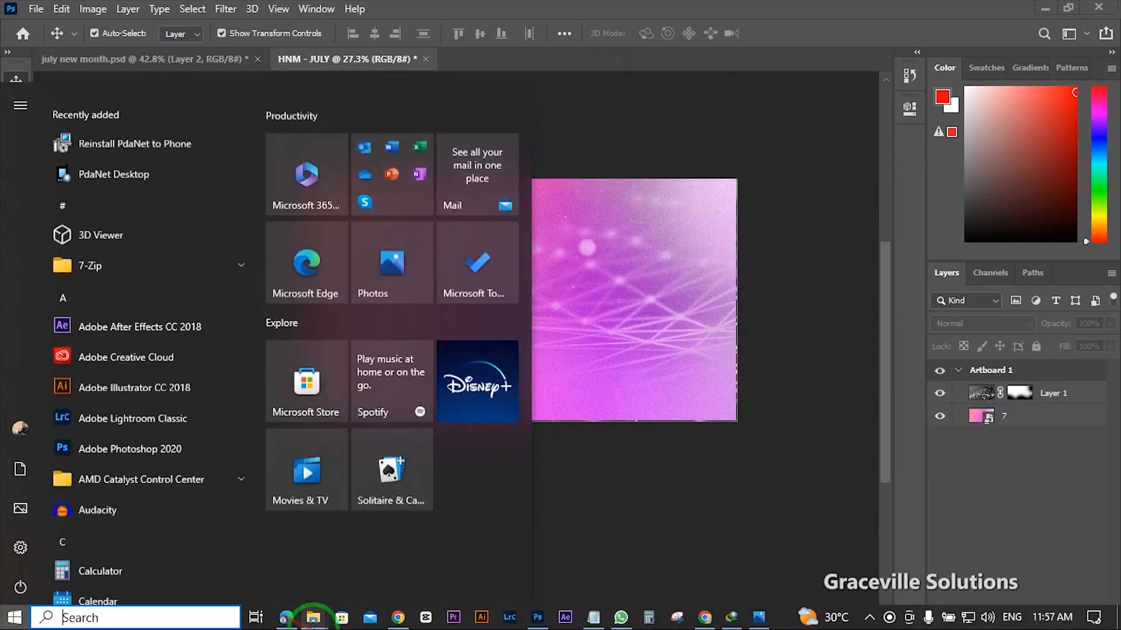
pyautogui.moveTo(313, 617)
pyautogui.click(334, 548)
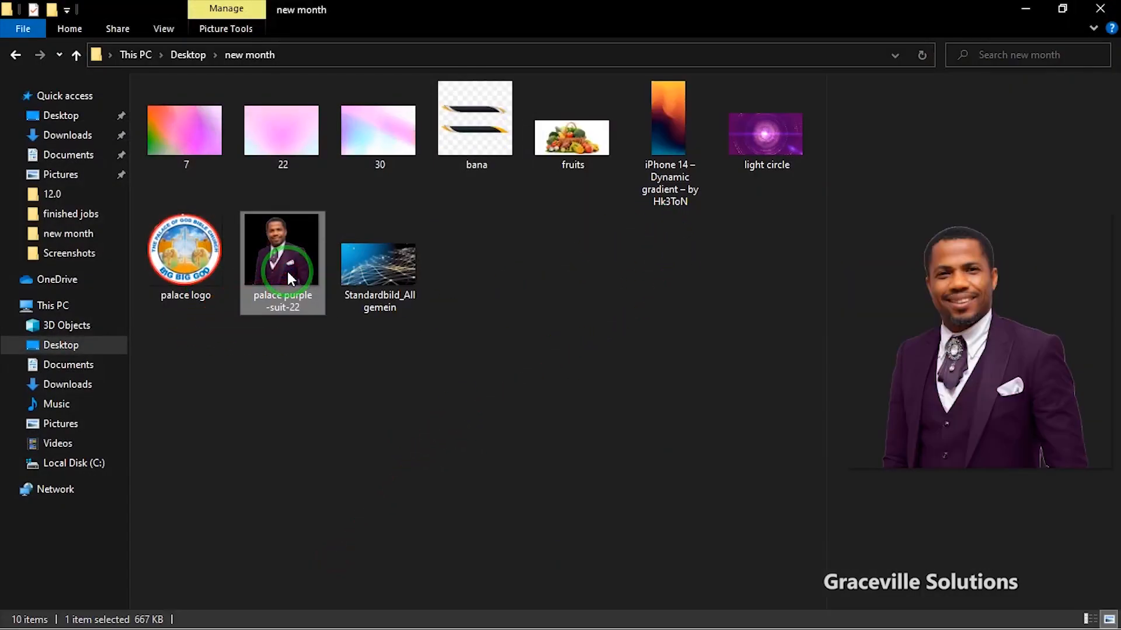
pyautogui.rightClick(287, 271)
pyautogui.moveTo(411, 353)
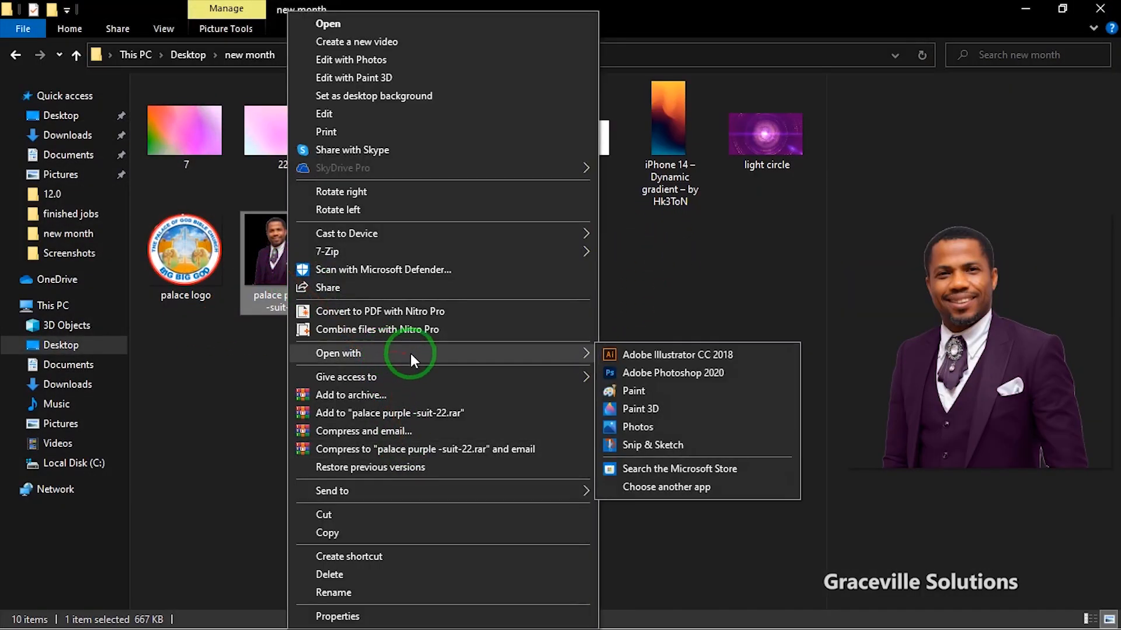
pyautogui.click(664, 373)
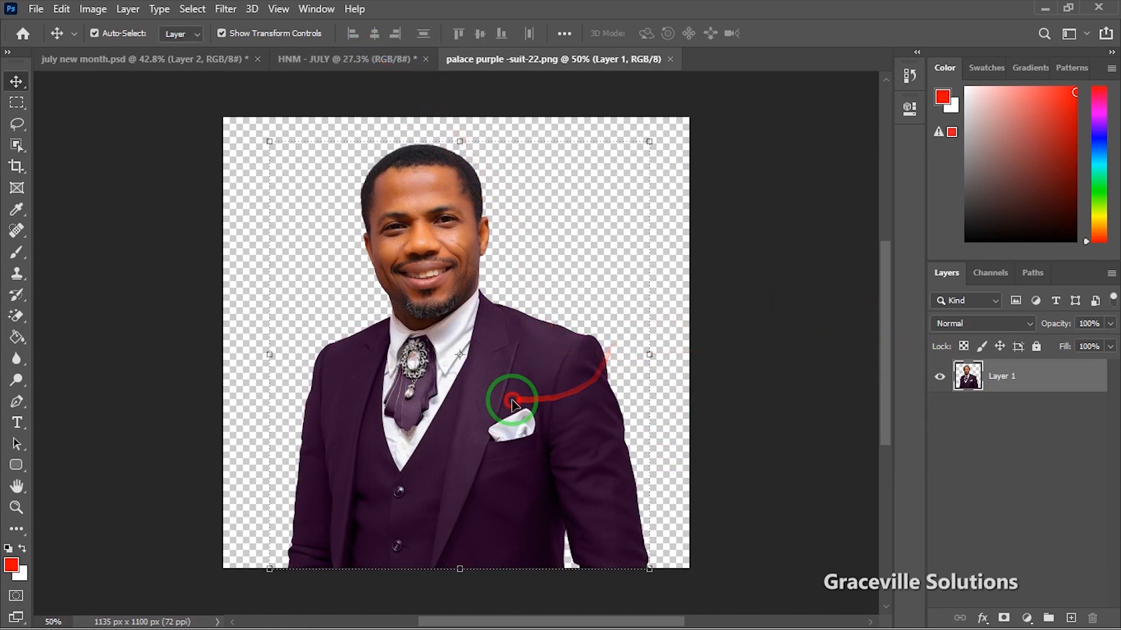
# Step: Drag the suit portrait onto the HNM - JULY artboard as Layer 2
pyautogui.moveTo(513, 462); pyautogui.dragTo(527, 401)
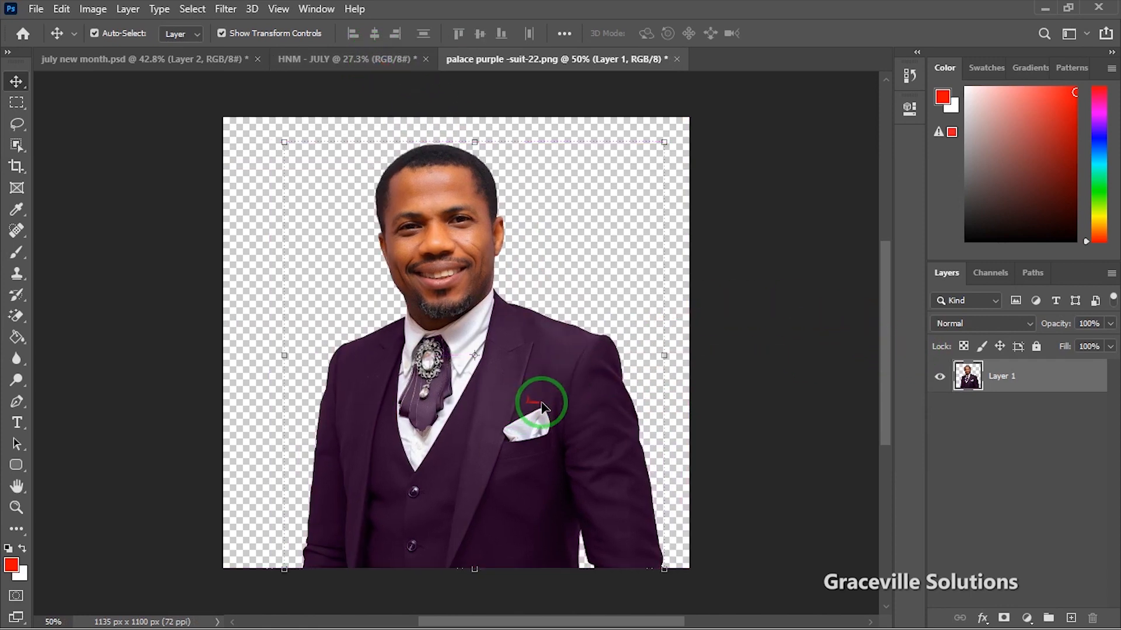
pyautogui.scroll(-3, 522, 294)
pyautogui.scroll(3, 523, 294)
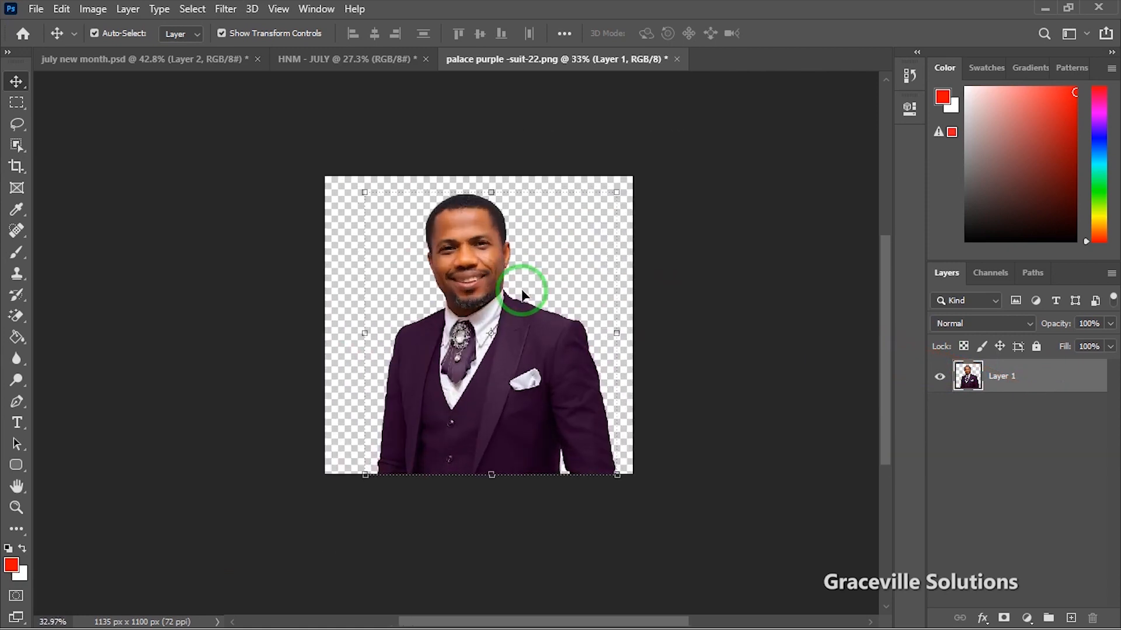
pyautogui.moveTo(467, 409); pyautogui.dragTo(581, 271)
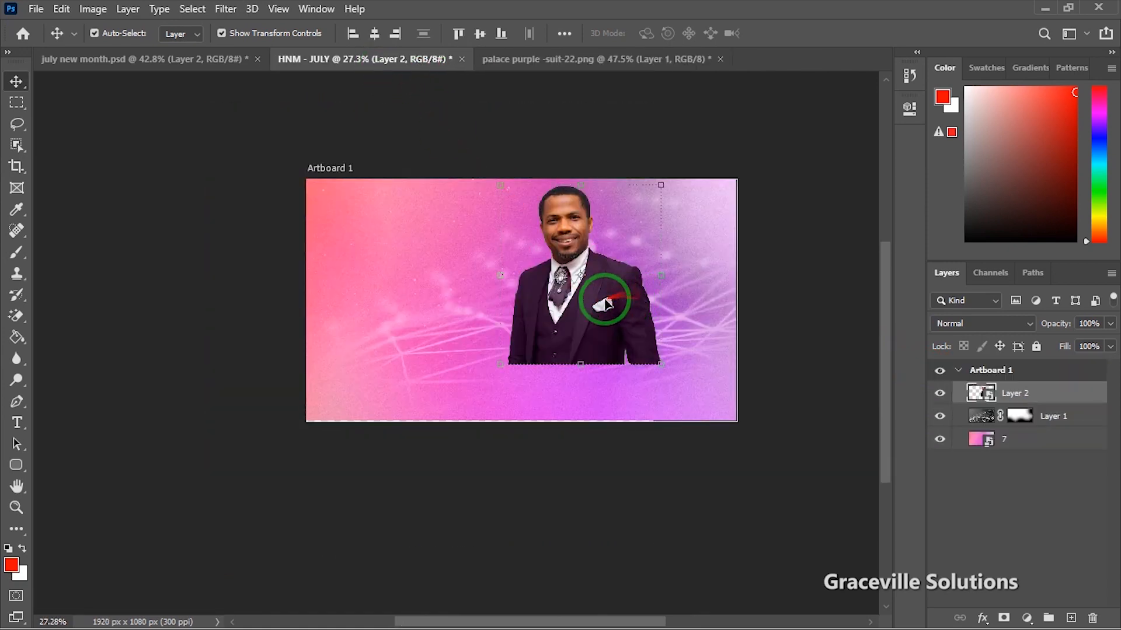
pyautogui.moveTo(621, 307); pyautogui.dragTo(642, 322)
# Step: Scale Layer 2 to 24.76% at the artboard's right, commit, and hide the layer
pyautogui.scroll(2, 642, 322)
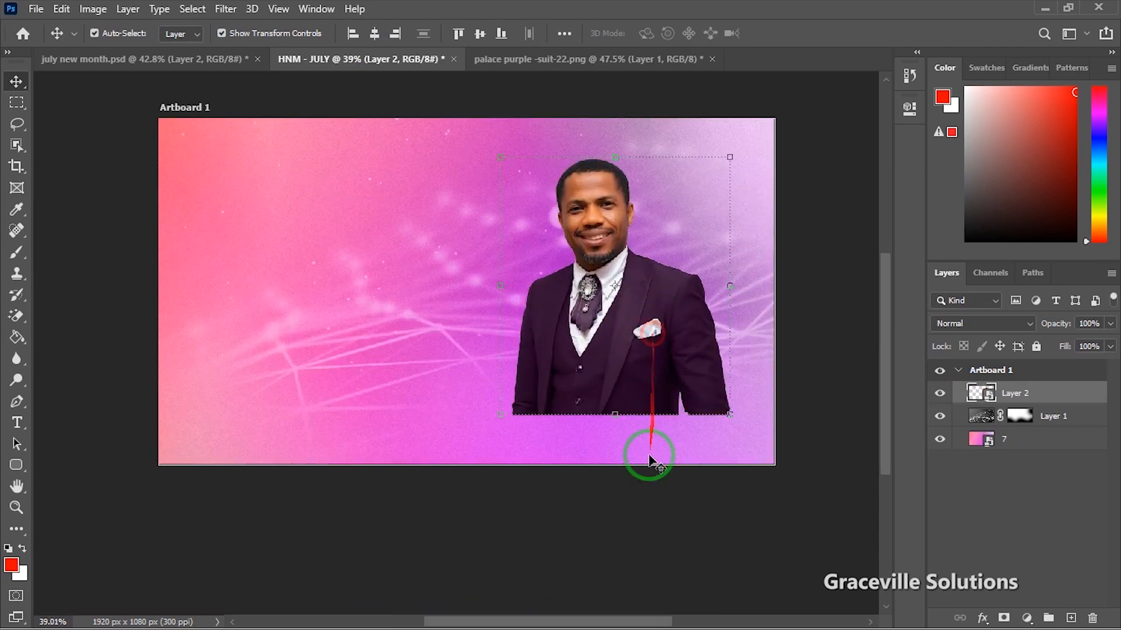
pyautogui.moveTo(611, 413); pyautogui.dragTo(615, 482)
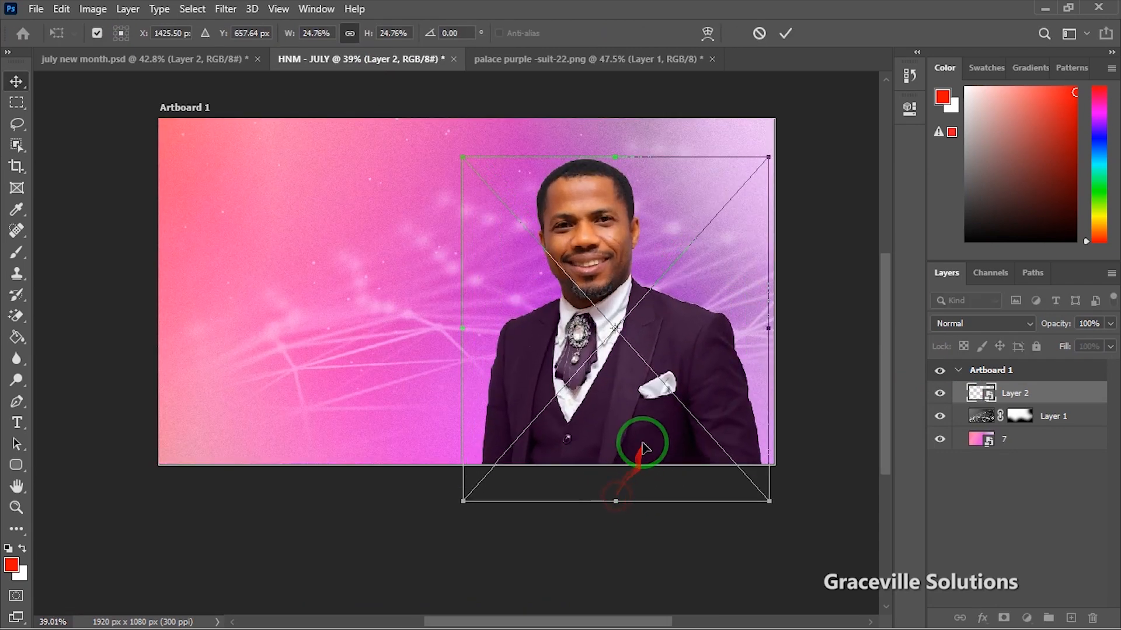
pyautogui.moveTo(666, 406); pyautogui.dragTo(668, 405)
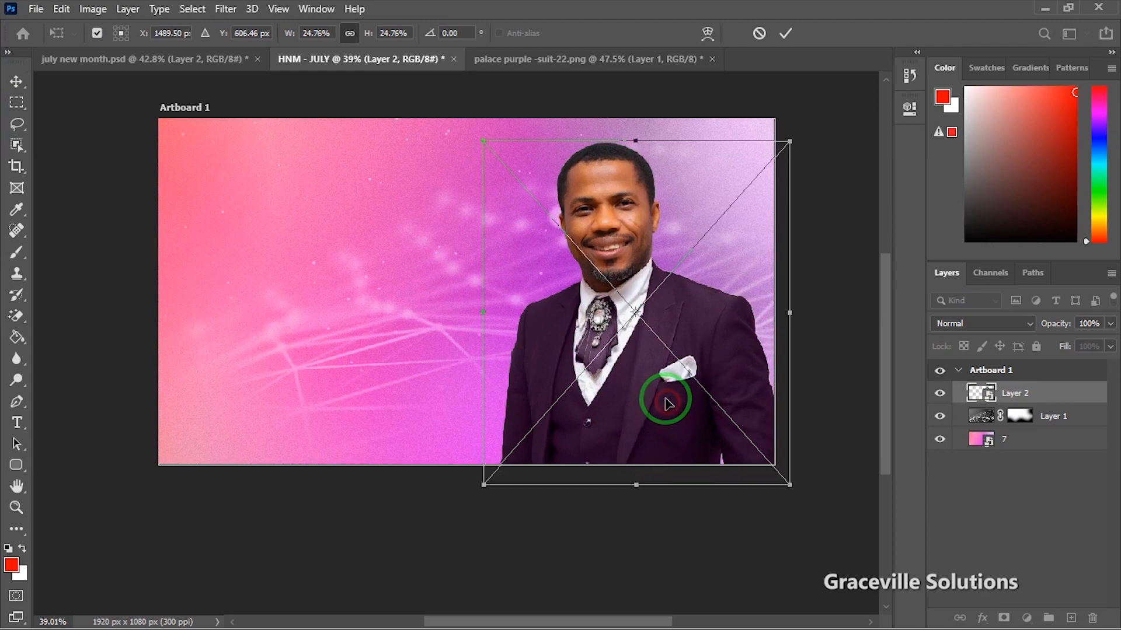
pyautogui.scroll(3, 662, 397)
pyautogui.scroll(-3, 674, 370)
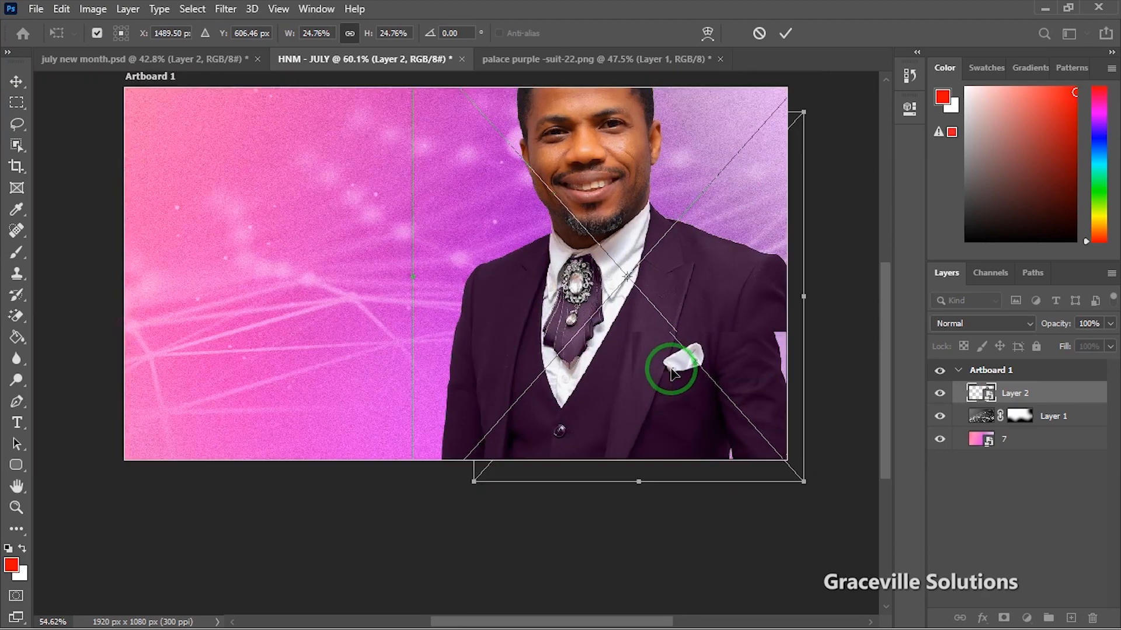
pyautogui.click(788, 32)
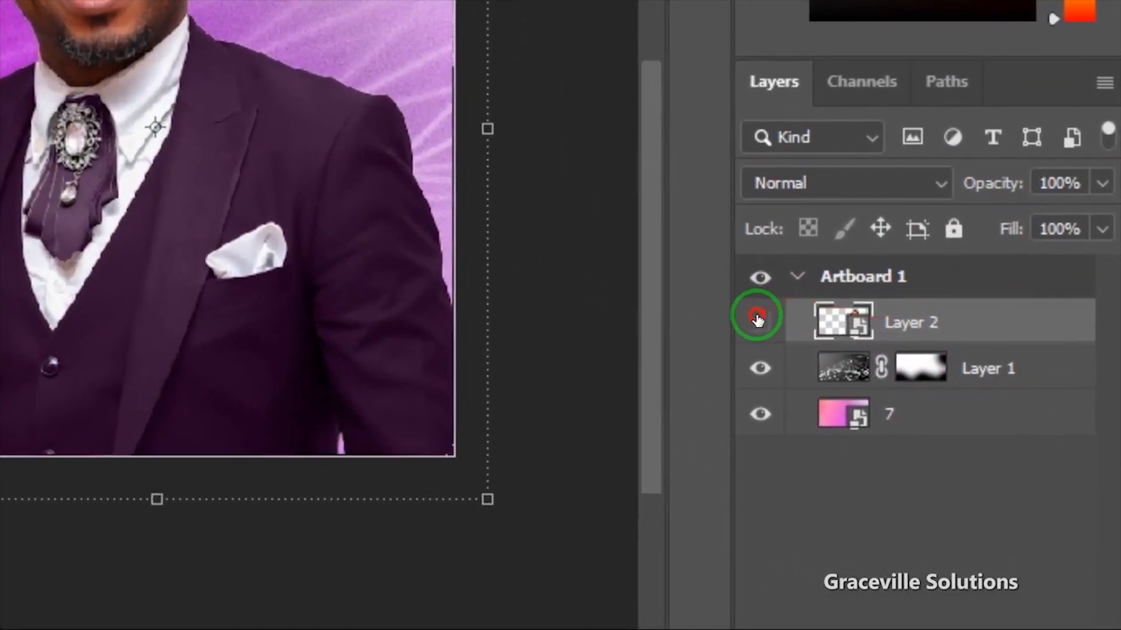
pyautogui.click(939, 392)
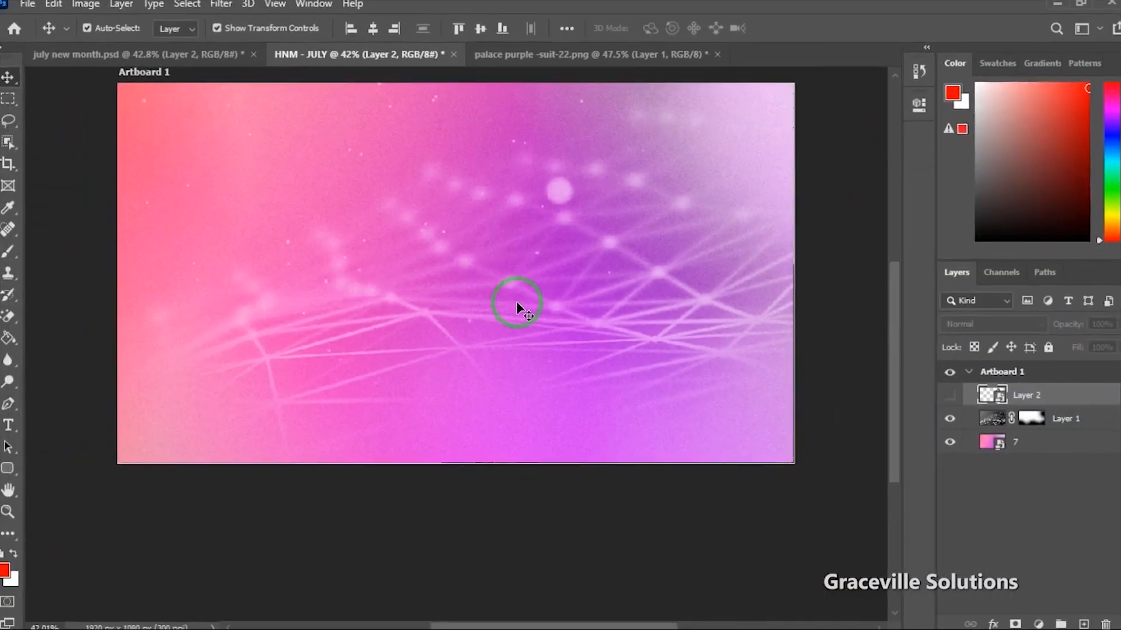
# Step: Return to the new month folder and drag the light circle image toward the Photoshop flyer
pyautogui.press('super')
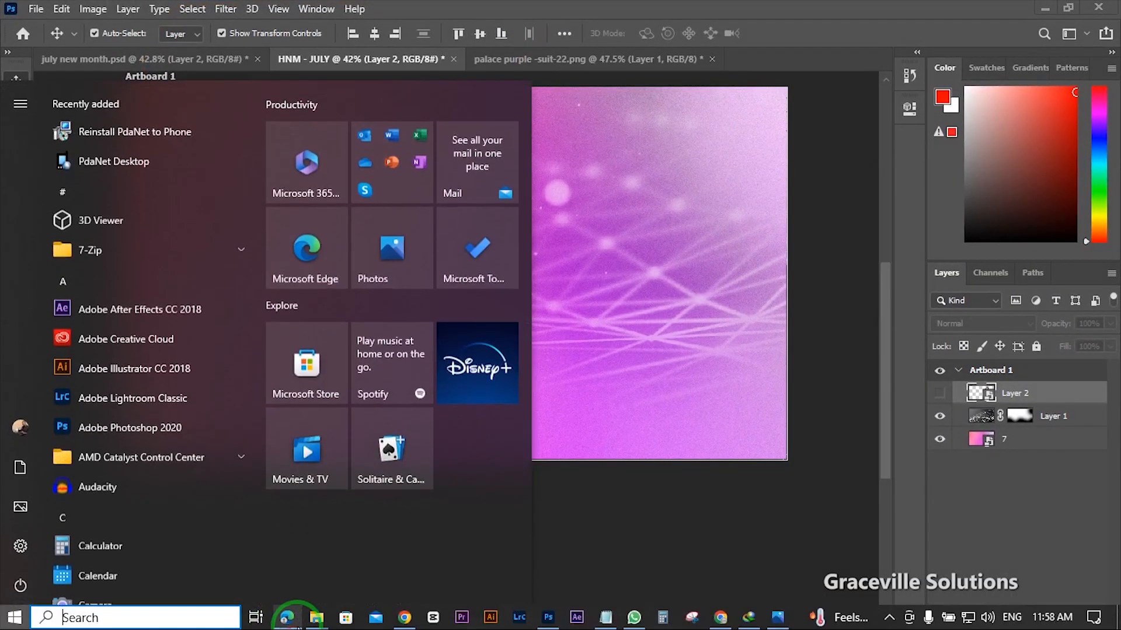
pyautogui.moveTo(316, 618)
pyautogui.click(337, 547)
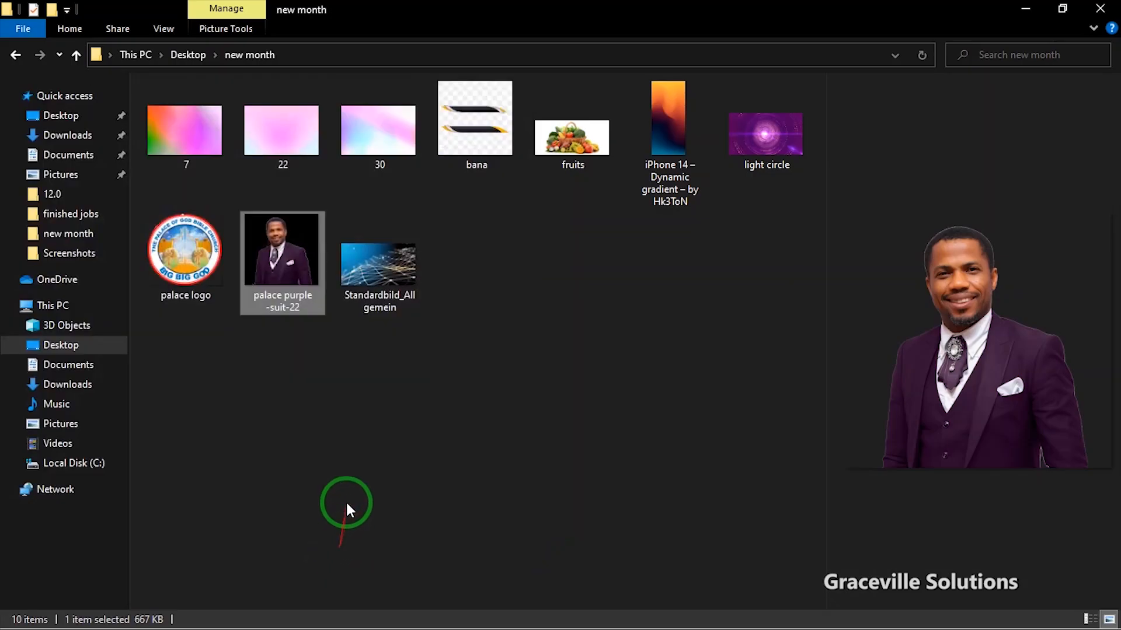
pyautogui.click(780, 139)
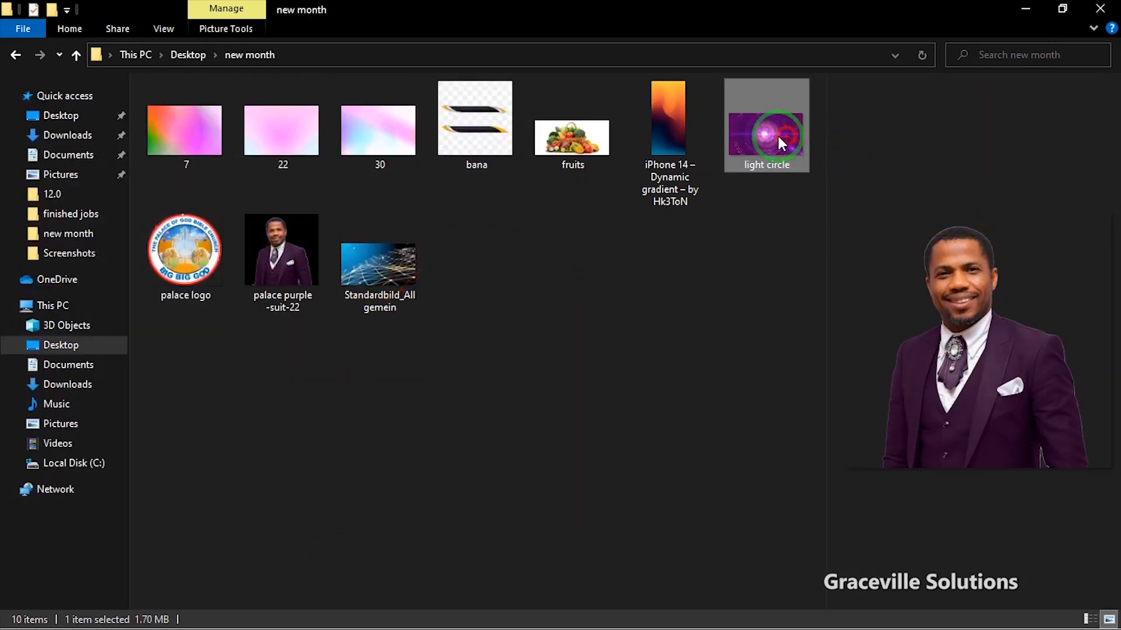
pyautogui.moveTo(781, 142); pyautogui.dragTo(499, 271)
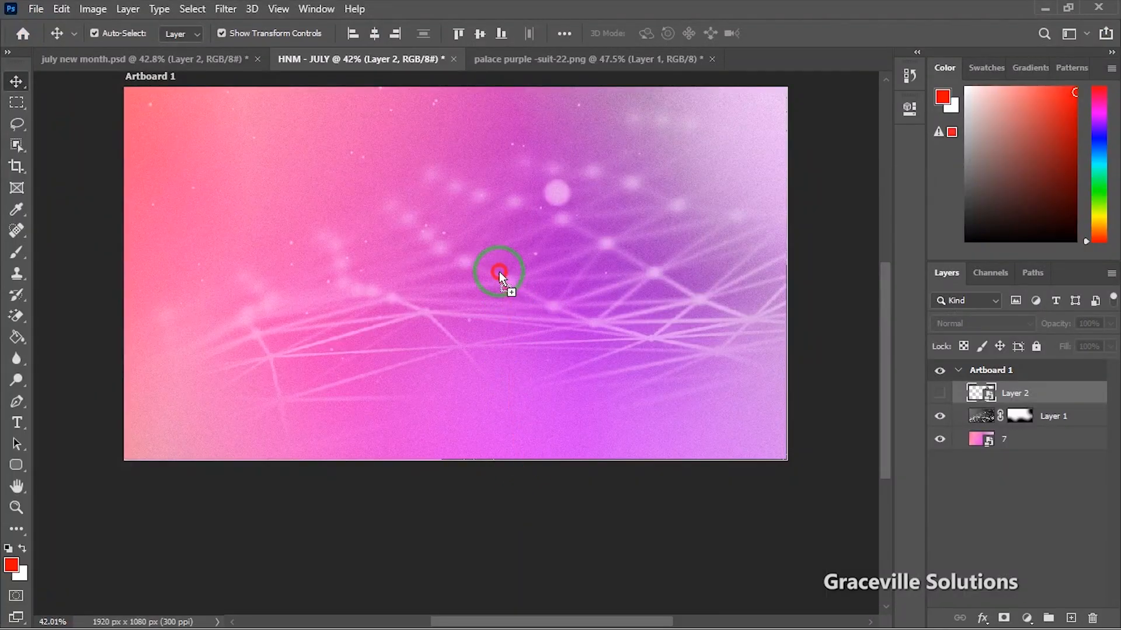
# Step: Place the light circle image, scale it to about 23%, and move it toward the top
pyautogui.scroll(-3, 527, 305)
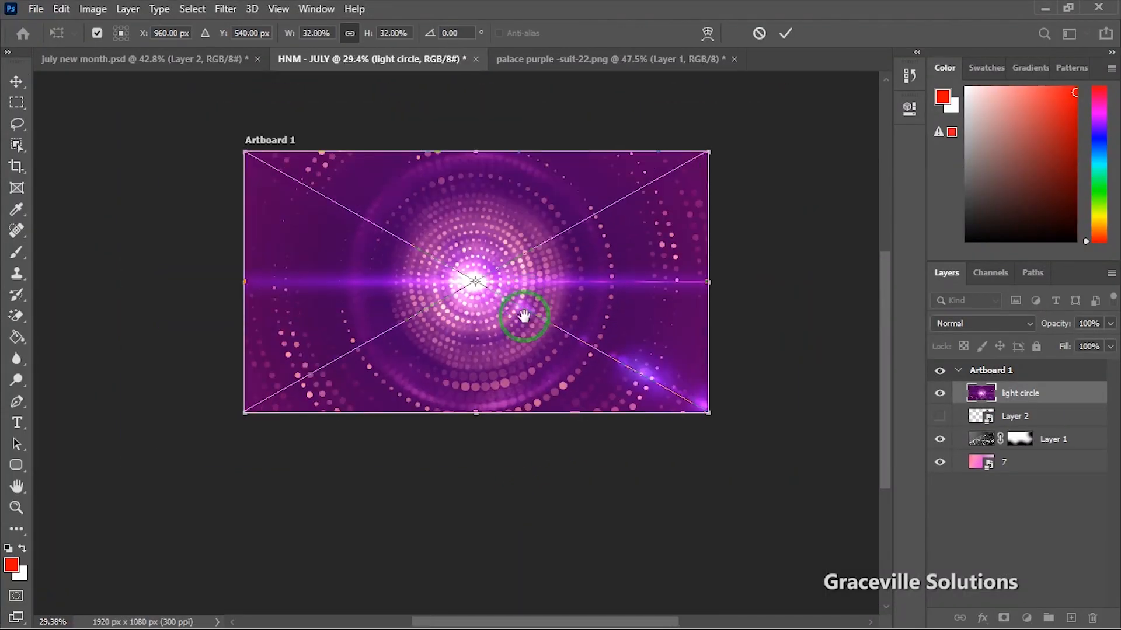
pyautogui.moveTo(510, 321); pyautogui.dragTo(502, 367)
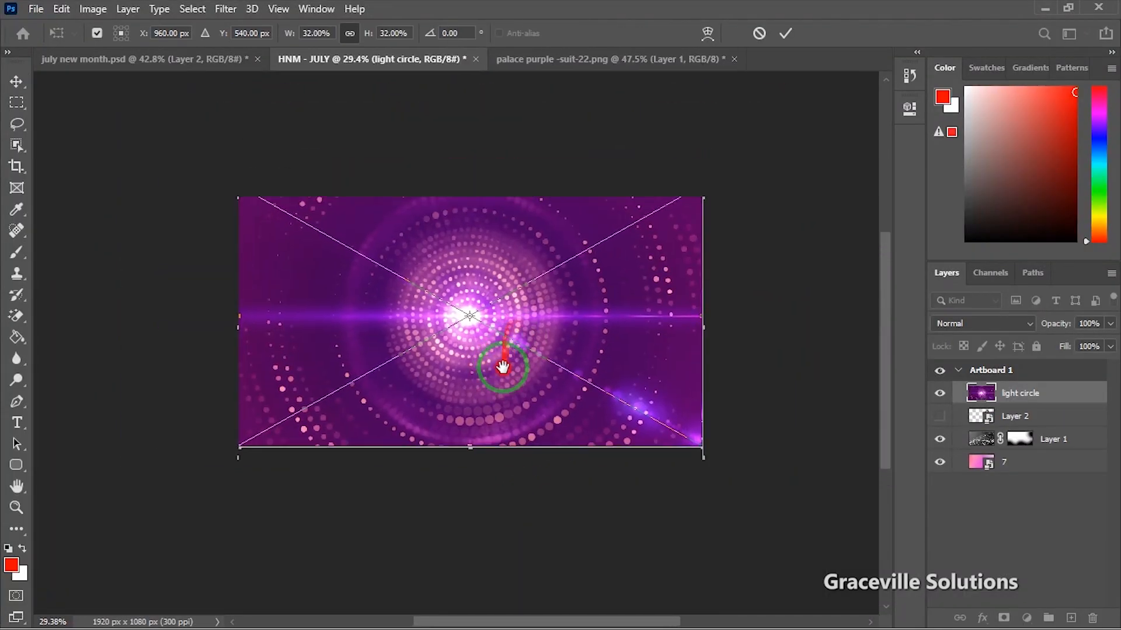
pyautogui.click(788, 35)
pyautogui.scroll(-2, 506, 343)
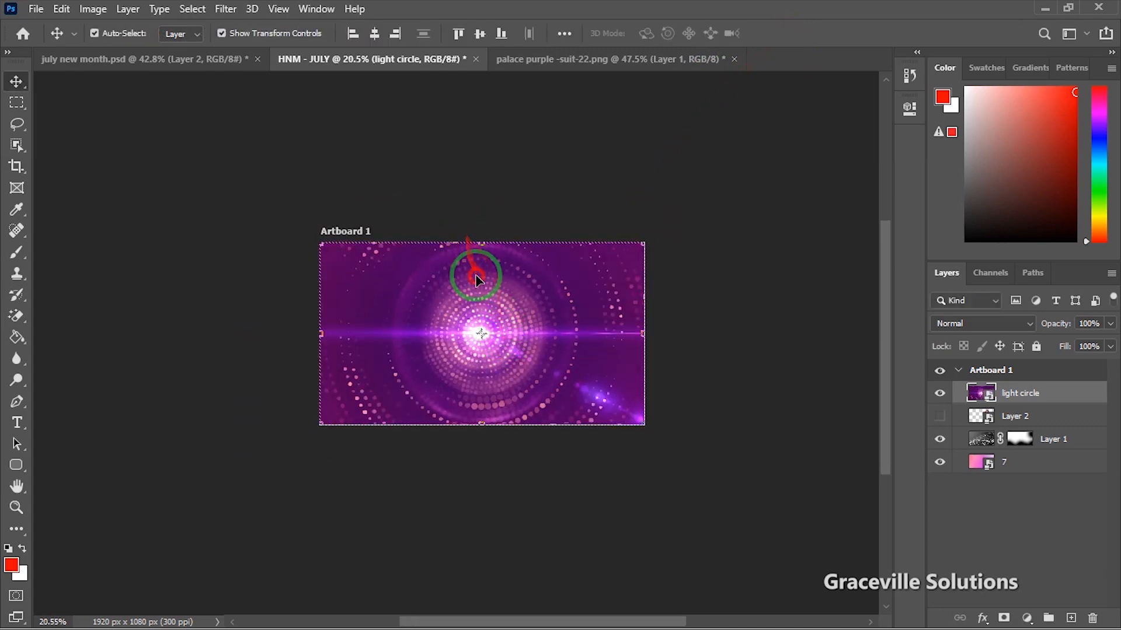
pyautogui.moveTo(483, 245); pyautogui.dragTo(485, 297)
pyautogui.moveTo(503, 345); pyautogui.dragTo(506, 317)
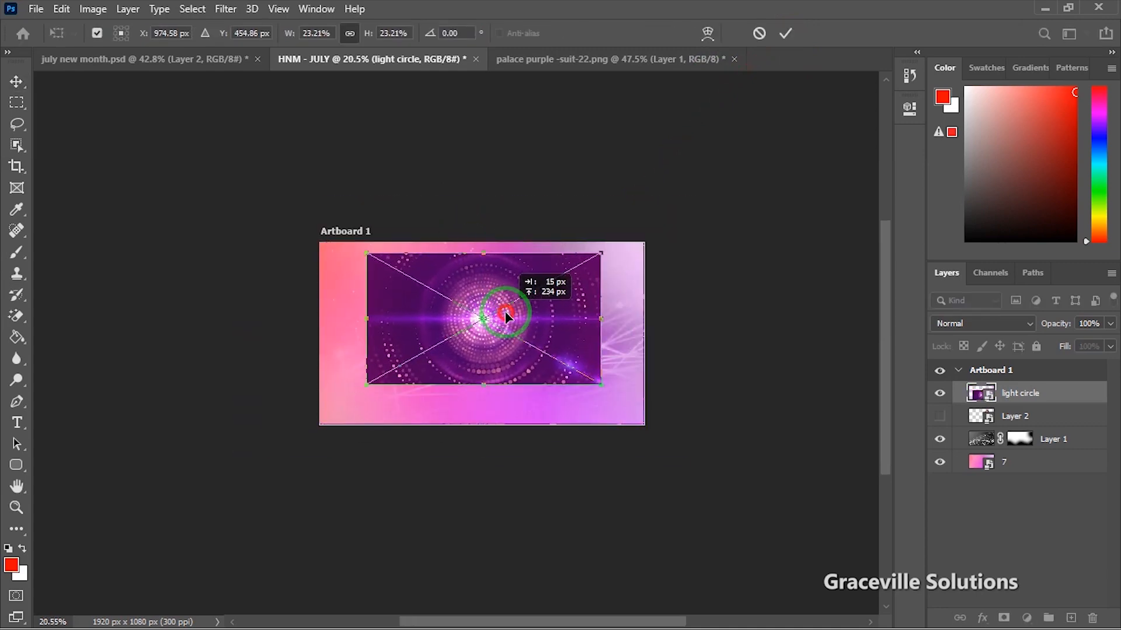
pyautogui.click(787, 33)
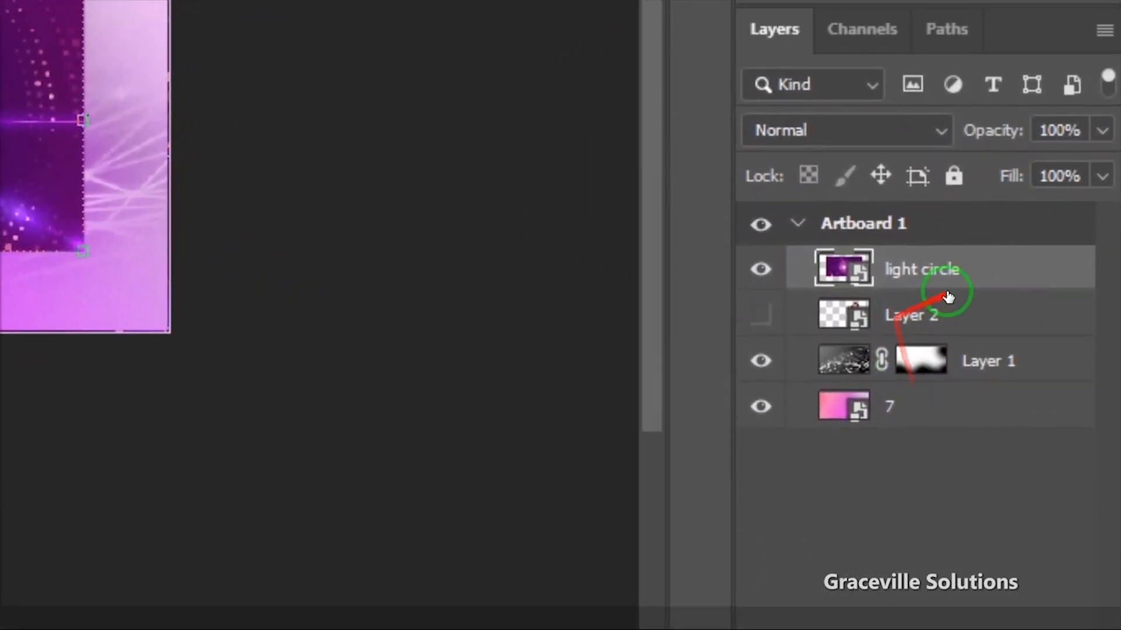
# Step: Move the light circle layer below Layer 2 in the layer stack
pyautogui.click(1038, 392)
pyautogui.moveTo(957, 313)
pyautogui.mouseDown()
pyautogui.moveTo(959, 379)
pyautogui.moveTo(961, 317)
pyautogui.mouseUp()
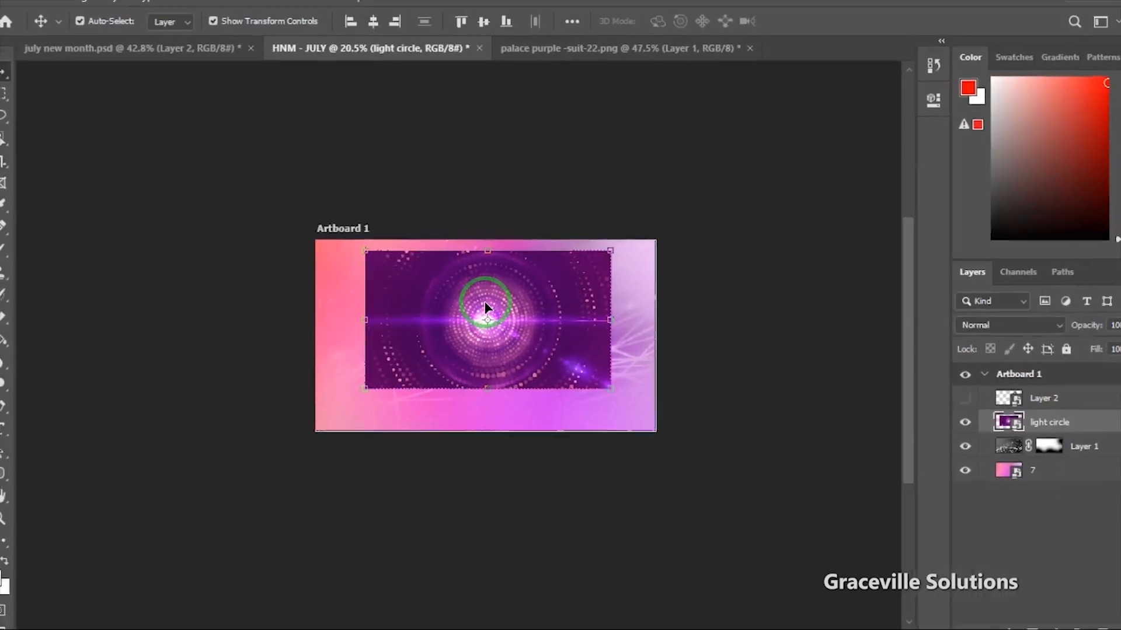
pyautogui.scroll(2, 643, 335)
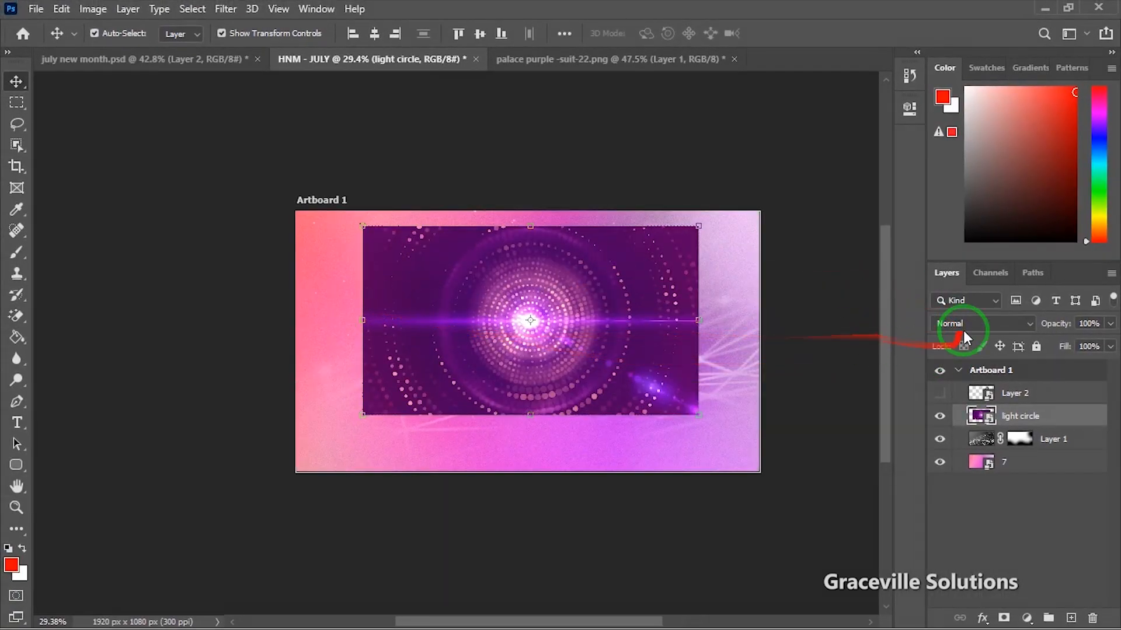
# Step: Set the light circle layer's blend mode to Soft Light
pyautogui.click(983, 324)
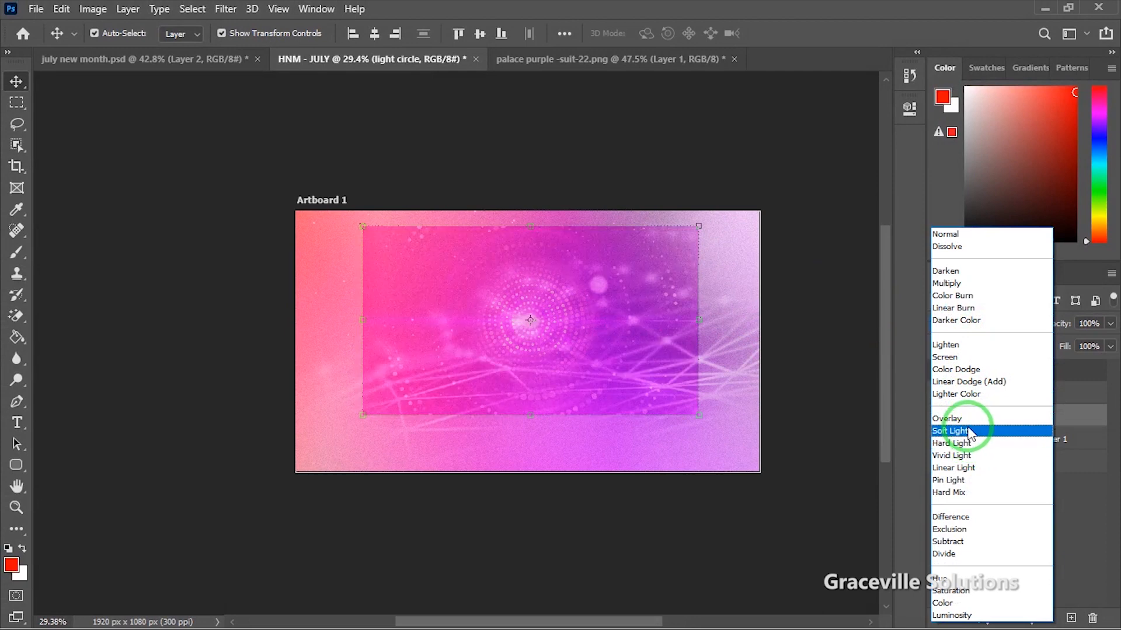
pyautogui.click(969, 432)
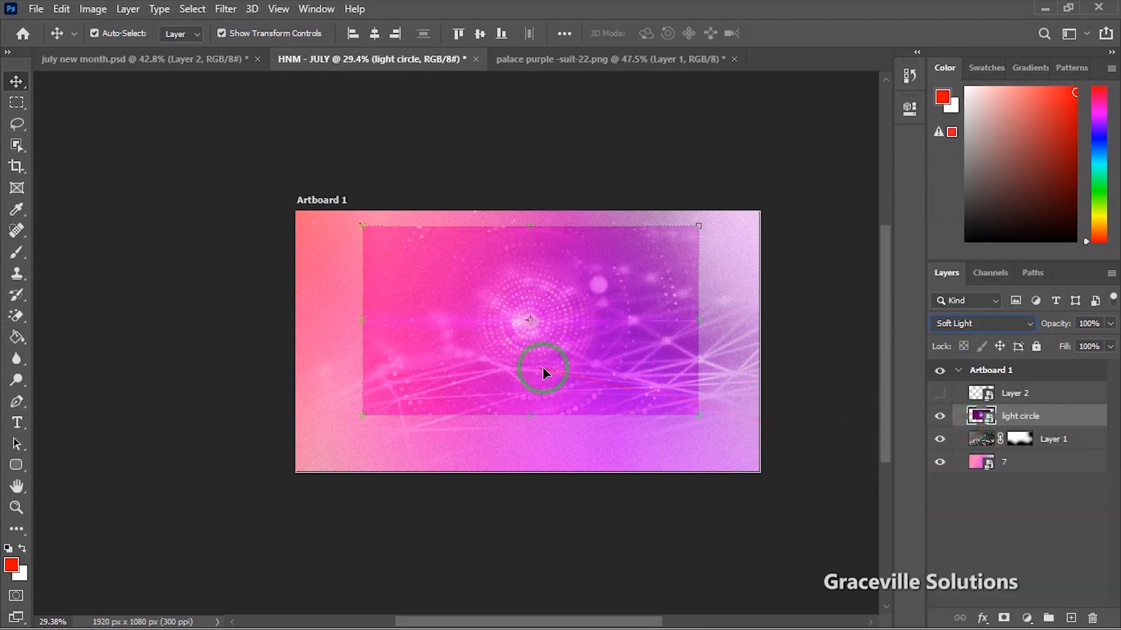
pyautogui.scroll(3, 508, 368)
pyautogui.moveTo(610, 370); pyautogui.dragTo(515, 351)
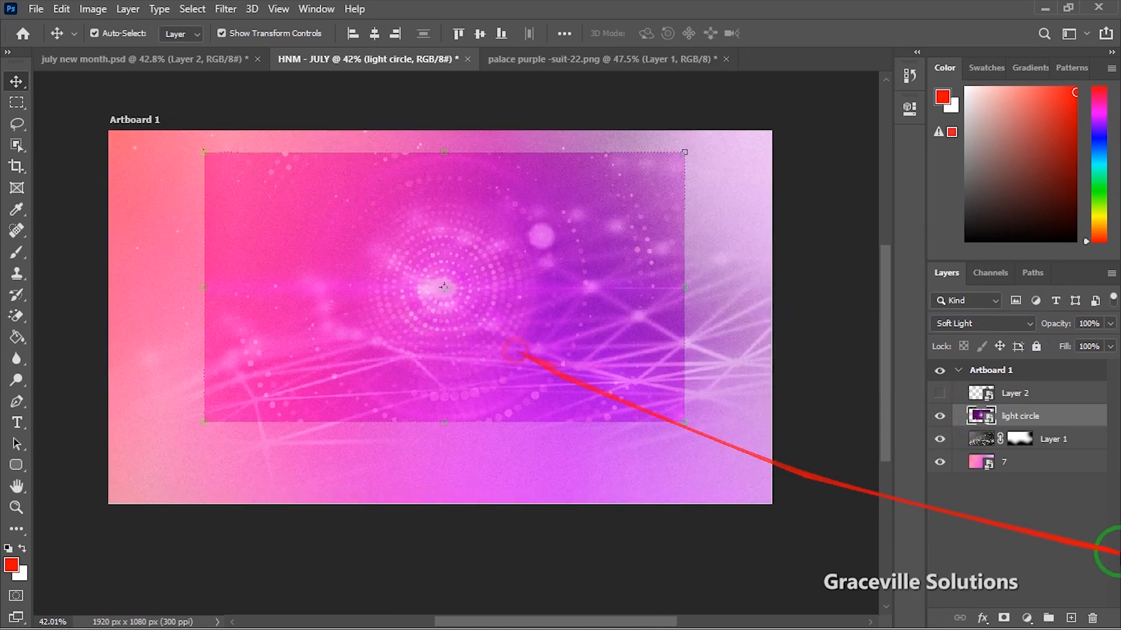
# Step: Add a layer mask and paint out the circle's lower edge with a 600 px brush
pyautogui.click(1005, 619)
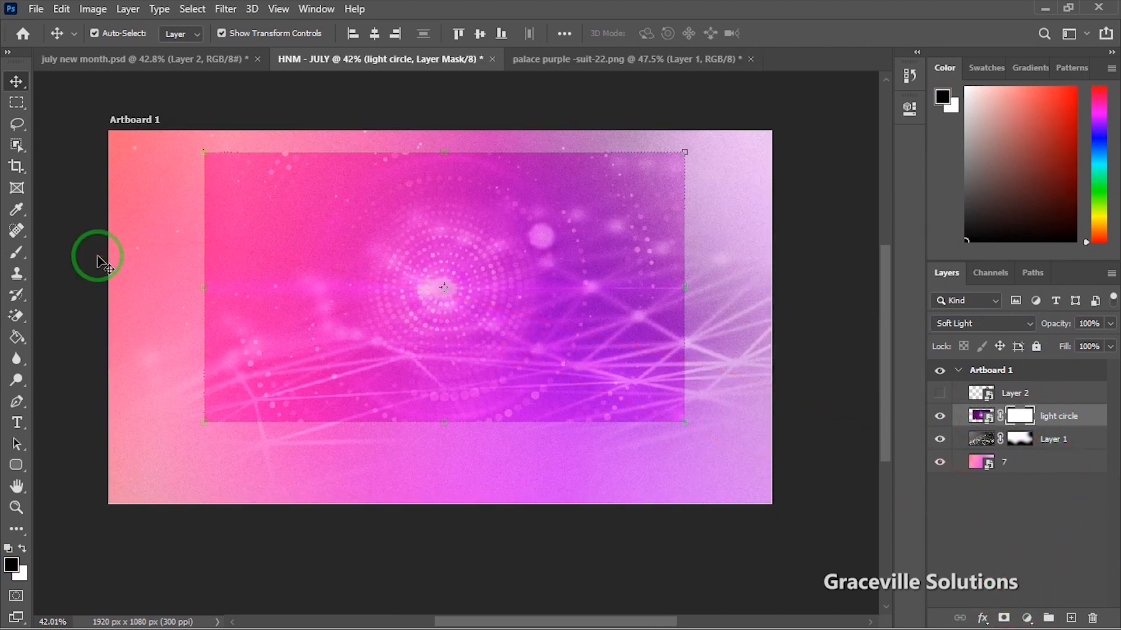
pyautogui.press('b')
pyautogui.press('[')
pyautogui.press('[')
pyautogui.moveTo(187, 431)
pyautogui.mouseDown()
pyautogui.moveTo(248, 485)
pyautogui.moveTo(267, 466)
pyautogui.moveTo(202, 436)
pyautogui.moveTo(321, 481)
pyautogui.moveTo(566, 483)
pyautogui.moveTo(679, 464)
pyautogui.moveTo(702, 386)
pyautogui.moveTo(715, 259)
pyautogui.moveTo(704, 134)
pyautogui.moveTo(277, 143)
pyautogui.moveTo(220, 228)
pyautogui.moveTo(204, 358)
pyautogui.moveTo(242, 428)
pyautogui.moveTo(235, 411)
pyautogui.moveTo(645, 532)
pyautogui.moveTo(618, 448)
pyautogui.mouseUp()
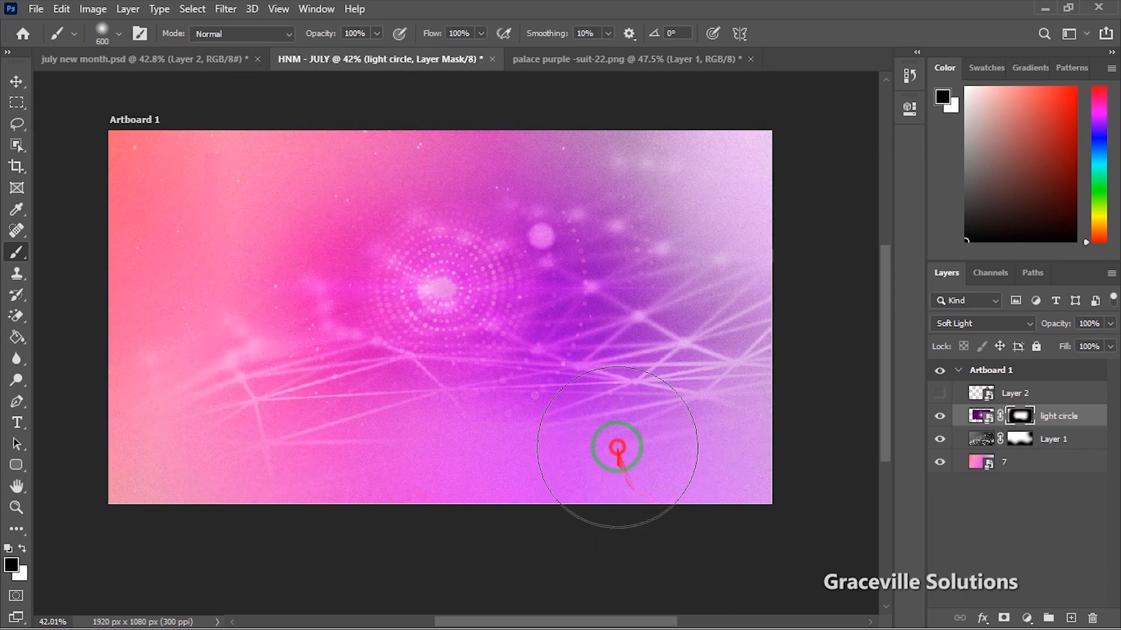
pyautogui.scroll(3, 461, 320)
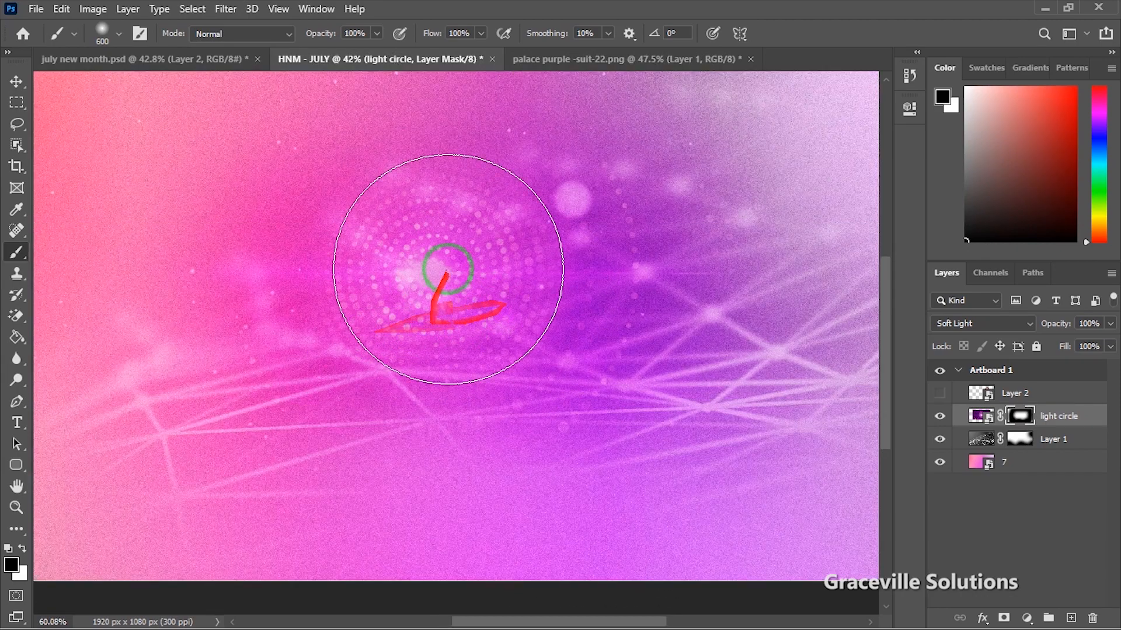
pyautogui.scroll(-3, 578, 426)
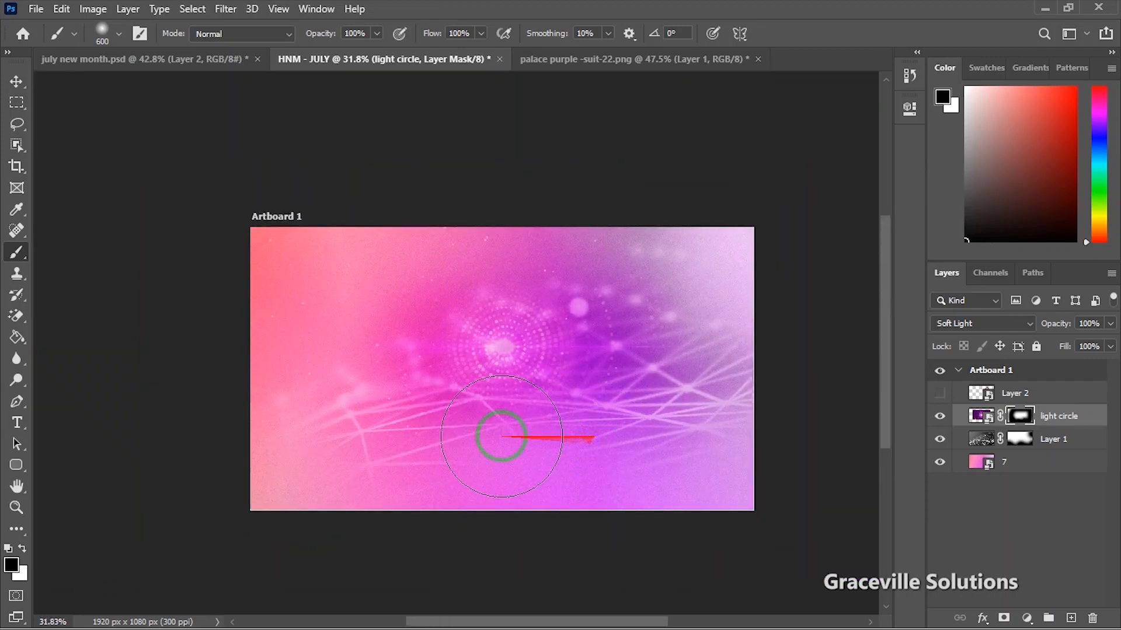
# Step: Check the layout against the pastor photo, shift the light circle left, and paint away more edge
pyautogui.click(23, 83)
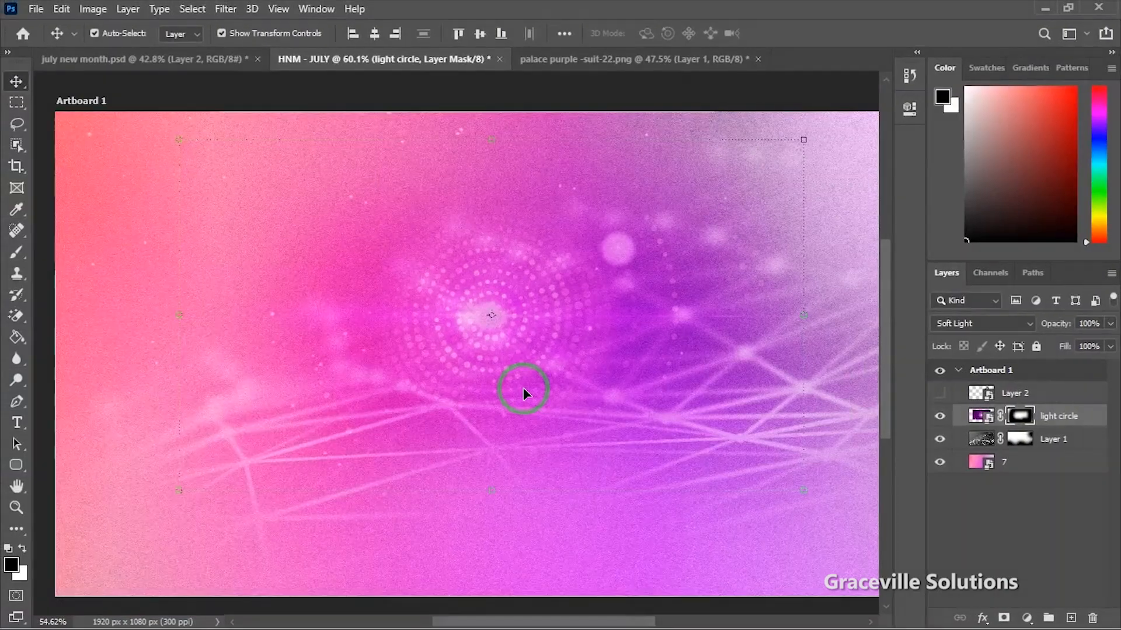
pyautogui.scroll(-3, 559, 320)
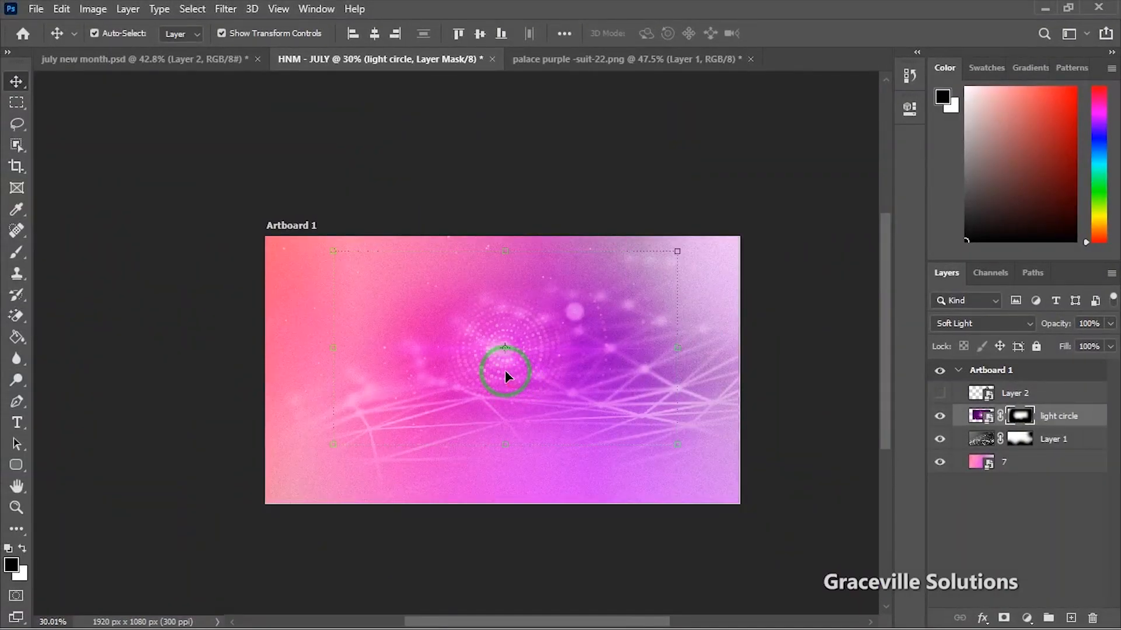
pyautogui.click(940, 394)
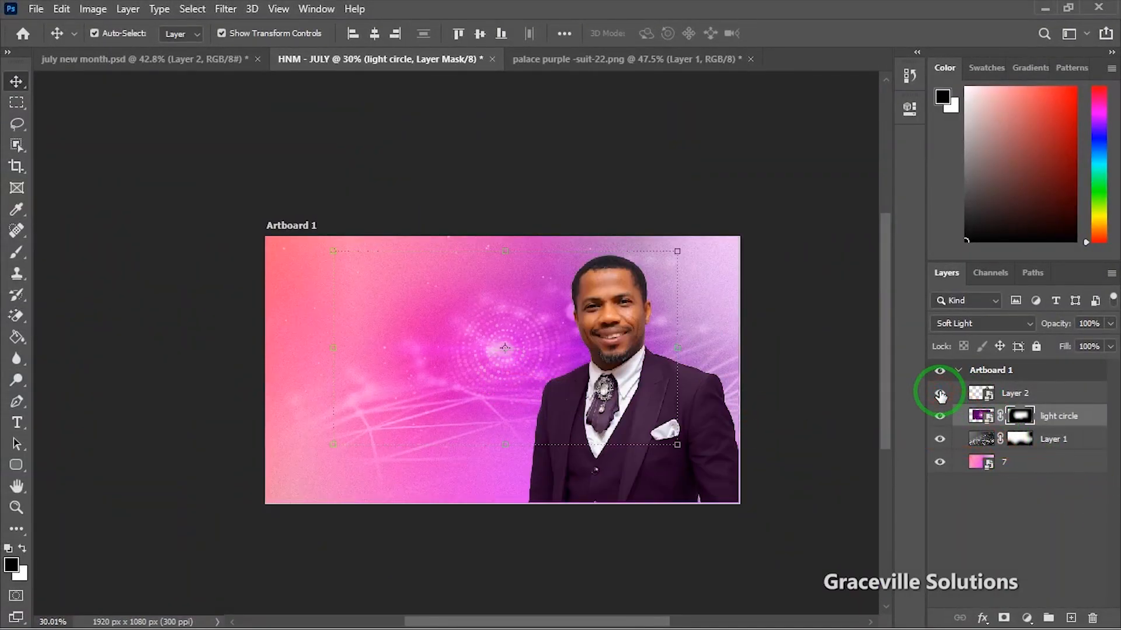
pyautogui.click(940, 394)
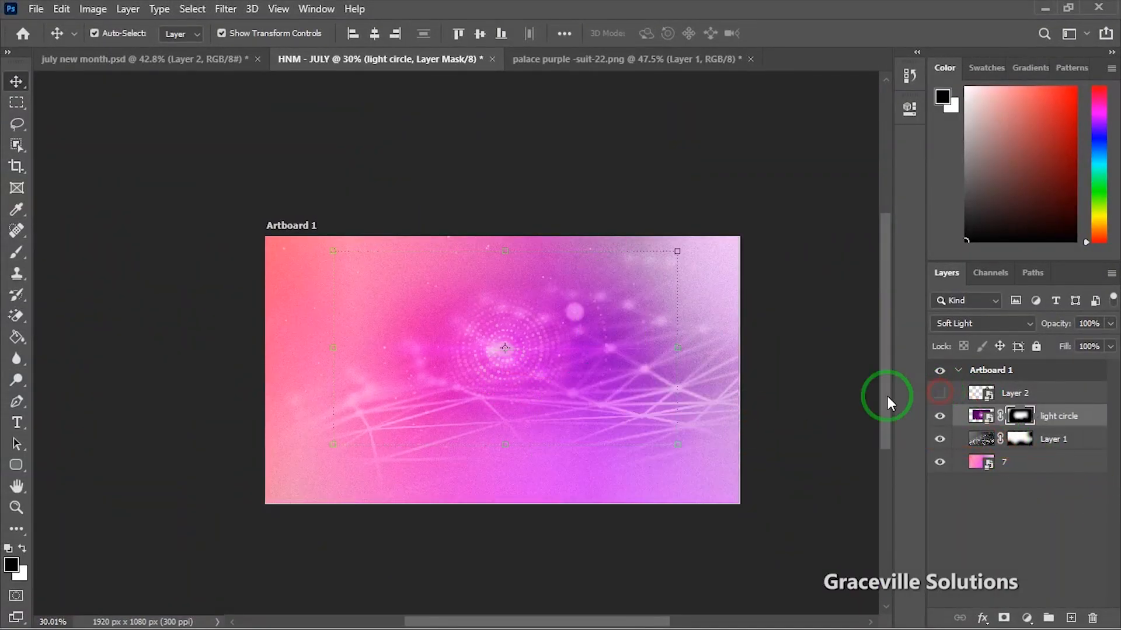
pyautogui.scroll(2, 633, 409)
pyautogui.moveTo(491, 362); pyautogui.dragTo(467, 370)
pyautogui.scroll(-2, 535, 420)
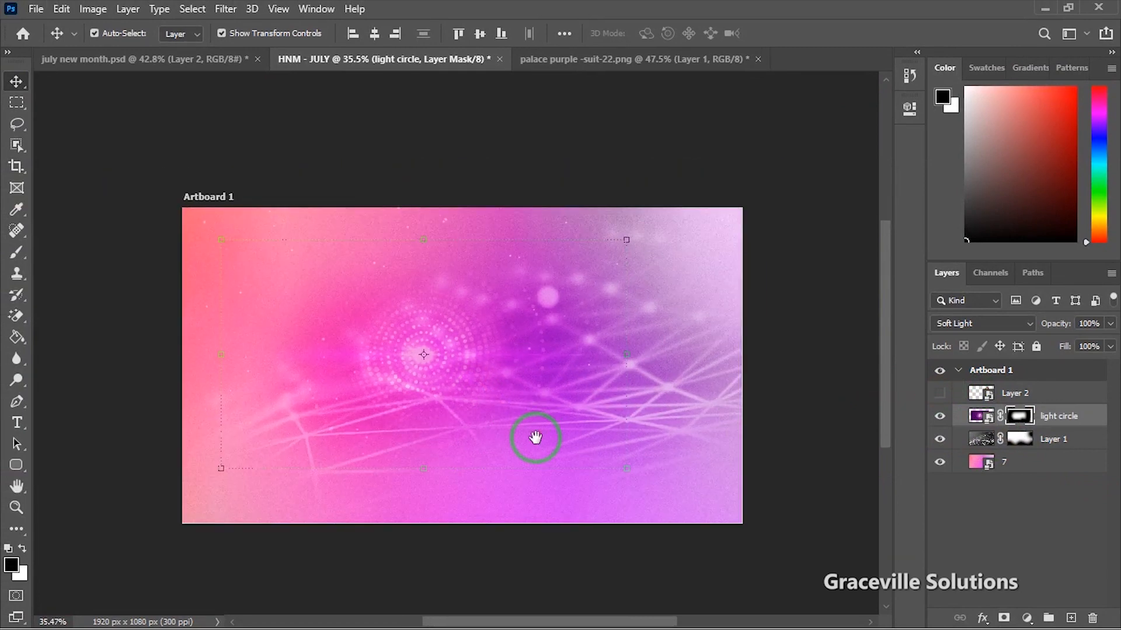
pyautogui.scroll(1, 543, 441)
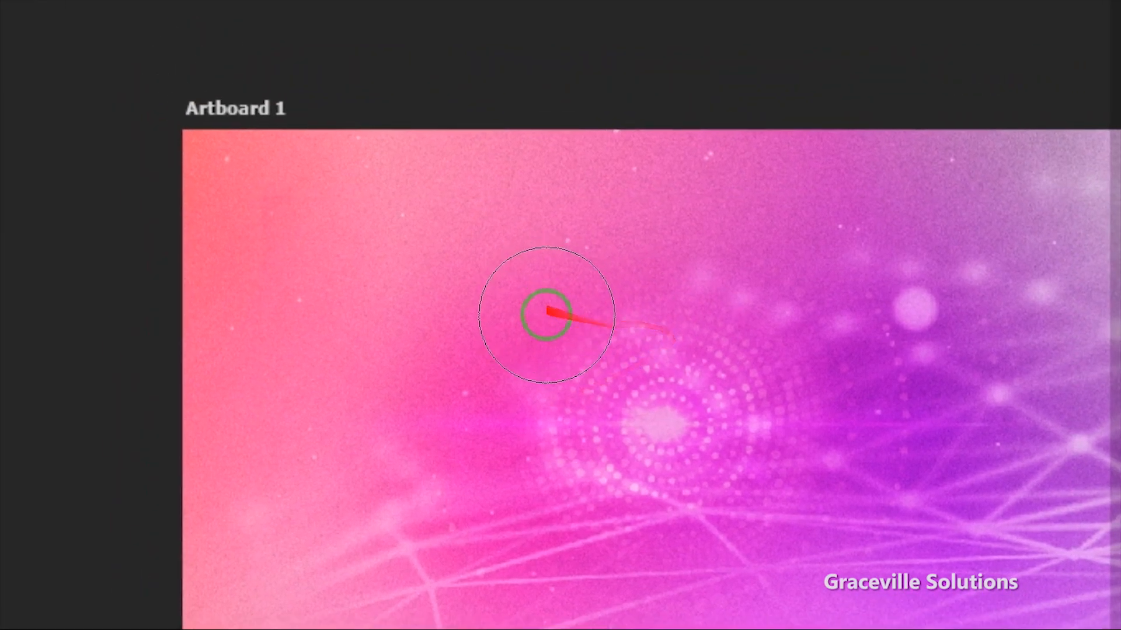
pyautogui.click(520, 361)
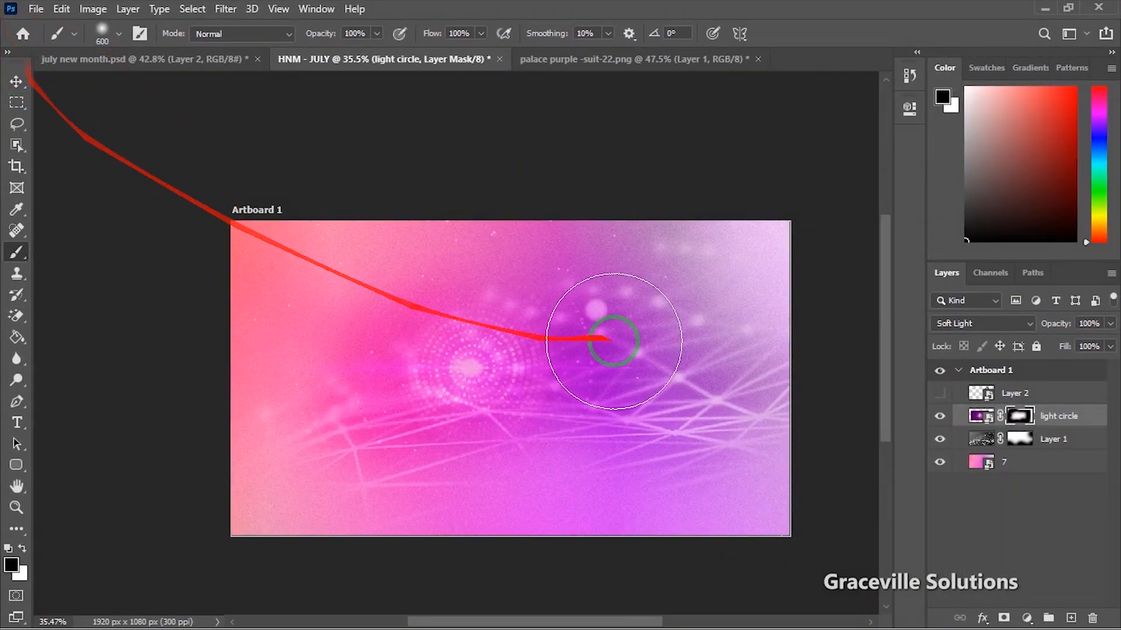
pyautogui.click(982, 418)
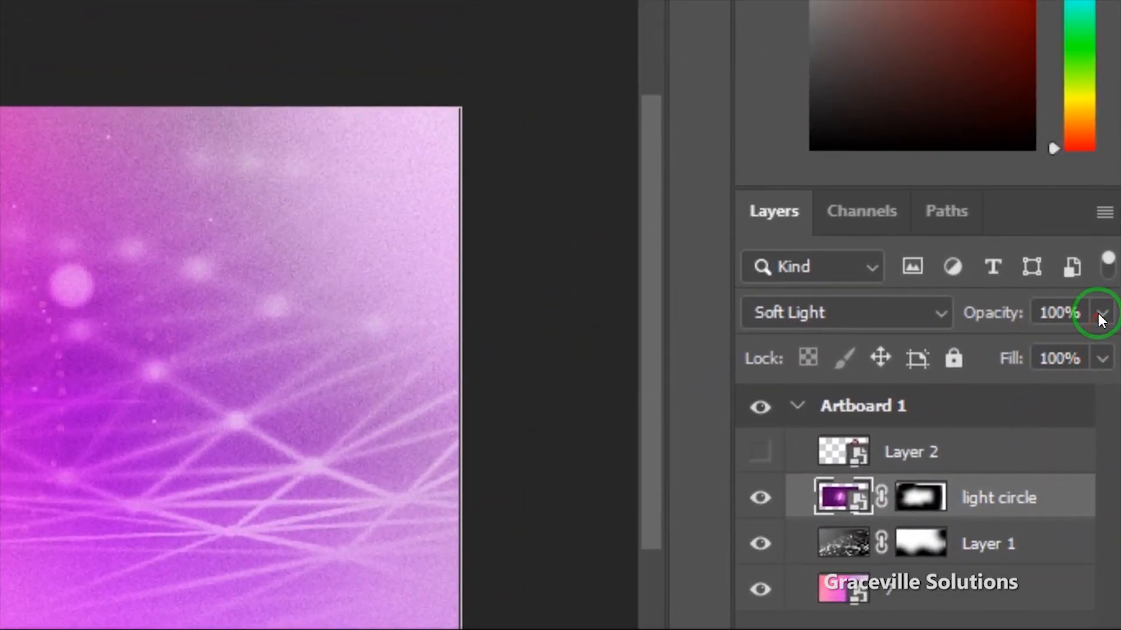
# Step: Lower the light circle layer's opacity to 72%
pyautogui.click(1100, 316)
pyautogui.moveTo(1096, 352); pyautogui.dragTo(1095, 352)
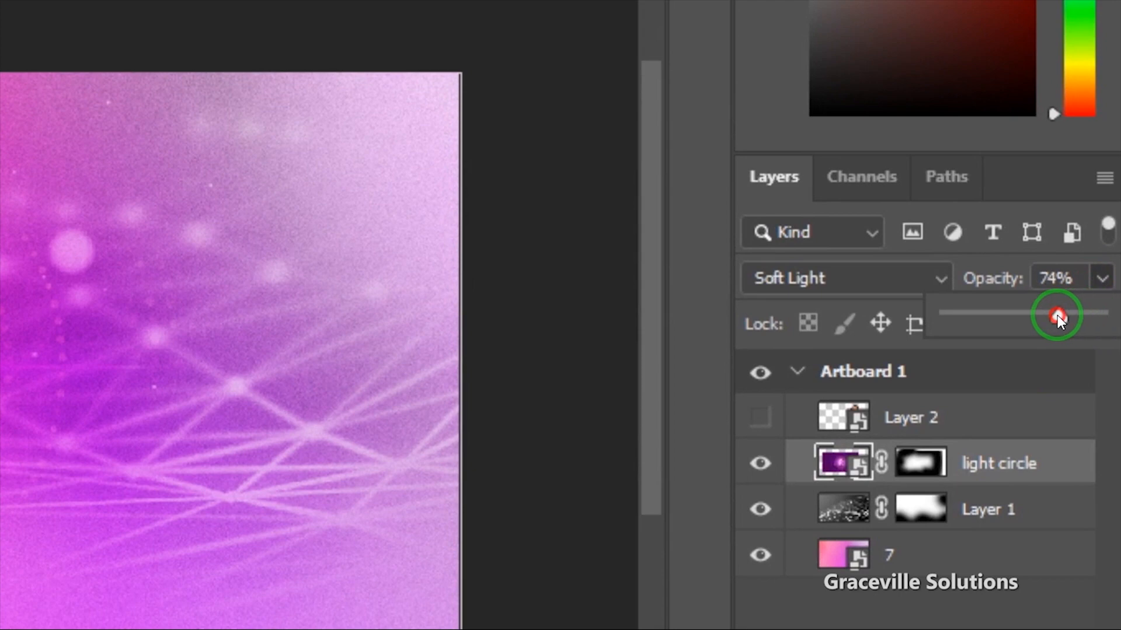
pyautogui.moveTo(1053, 316); pyautogui.dragTo(1052, 317)
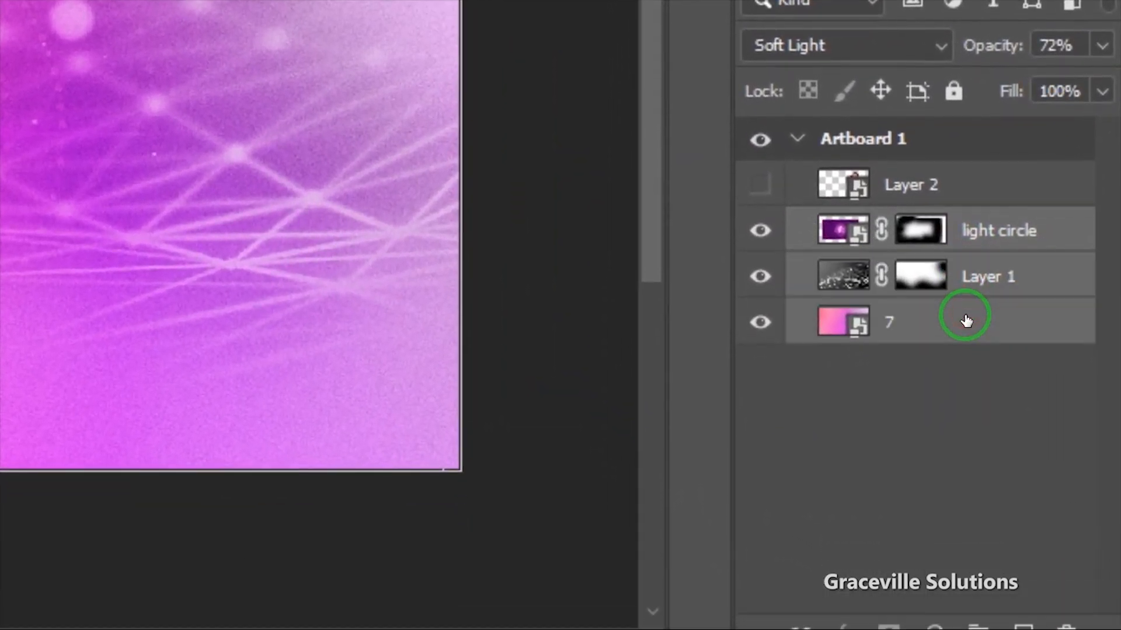
# Step: Group the three background layers and name the group 'background'
pyautogui.hotkey('ctrl', 'g')
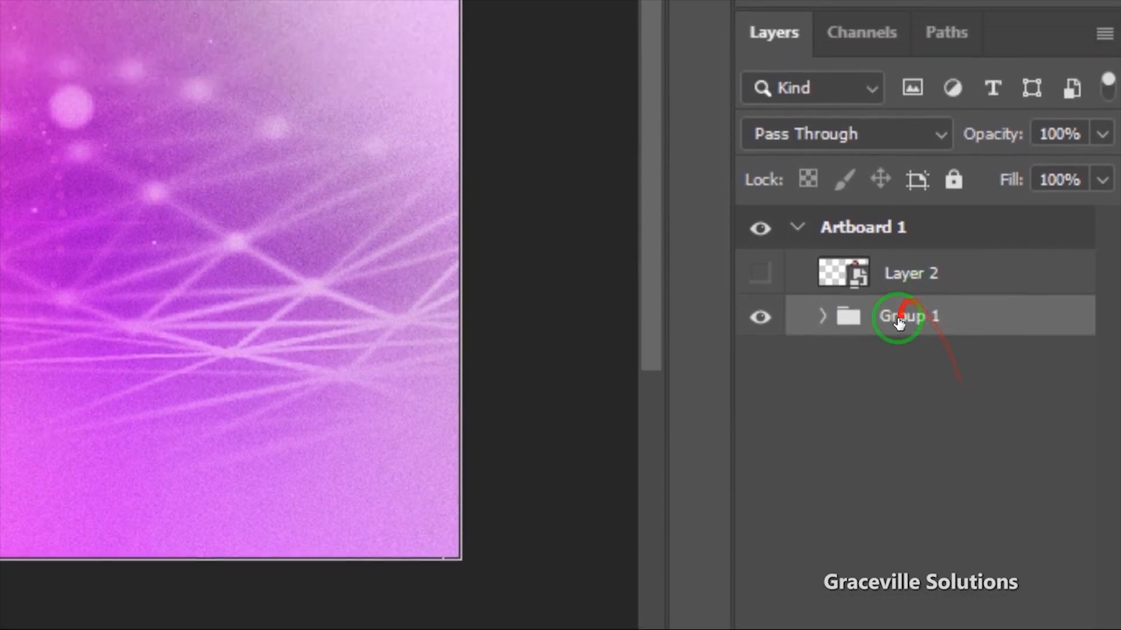
pyautogui.doubleClick(896, 230)
pyautogui.write('background')
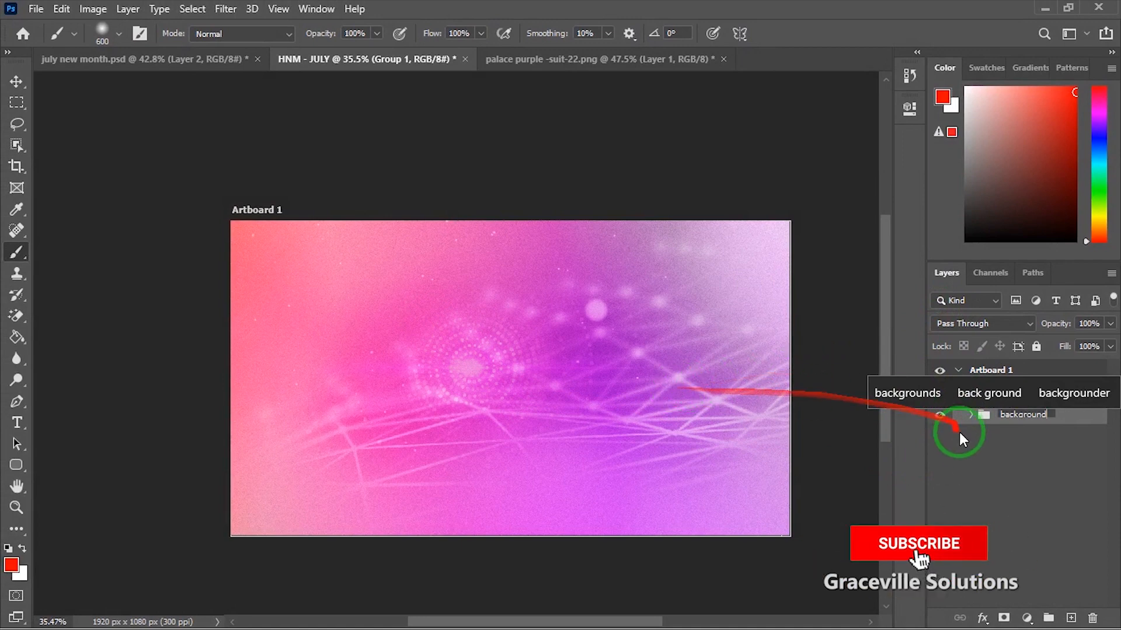
pyautogui.click(984, 466)
pyautogui.scroll(1, 606, 381)
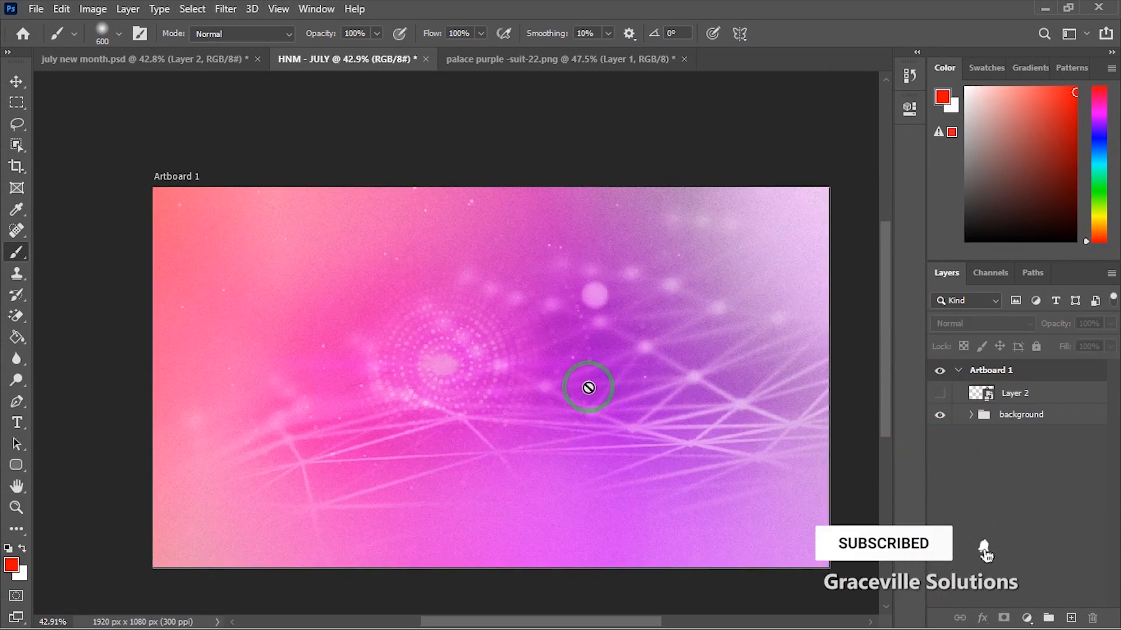
pyautogui.scroll(-1, 587, 387)
pyautogui.scroll(-1, 587, 387)
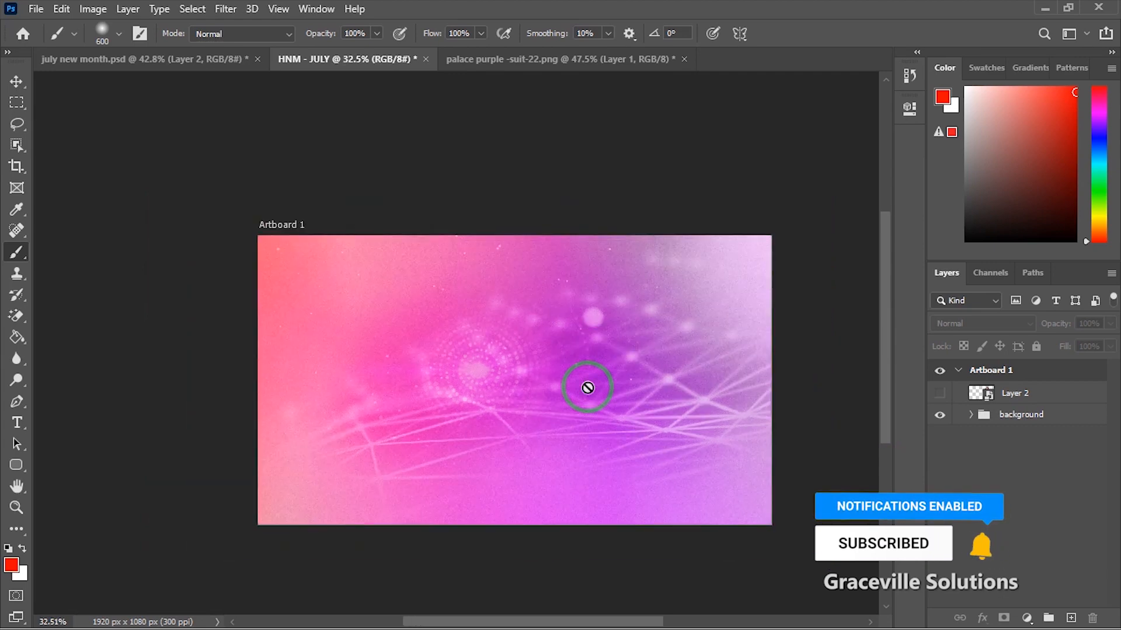
pyautogui.scroll(1, 587, 387)
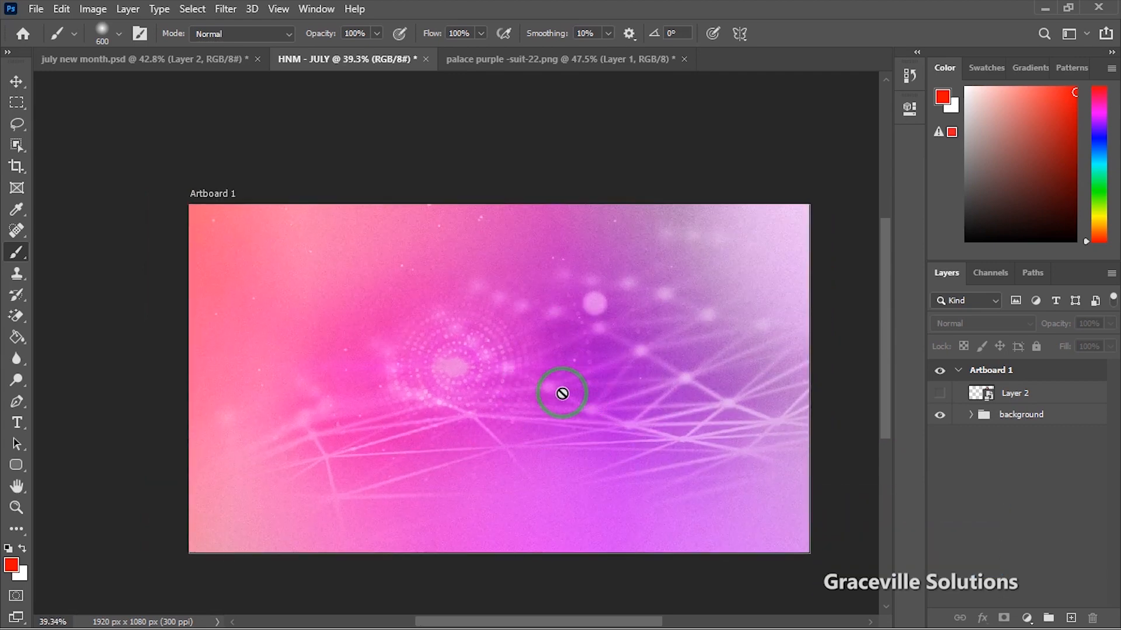
# Step: Select and collapse the background group with the Move tool
pyautogui.click(16, 82)
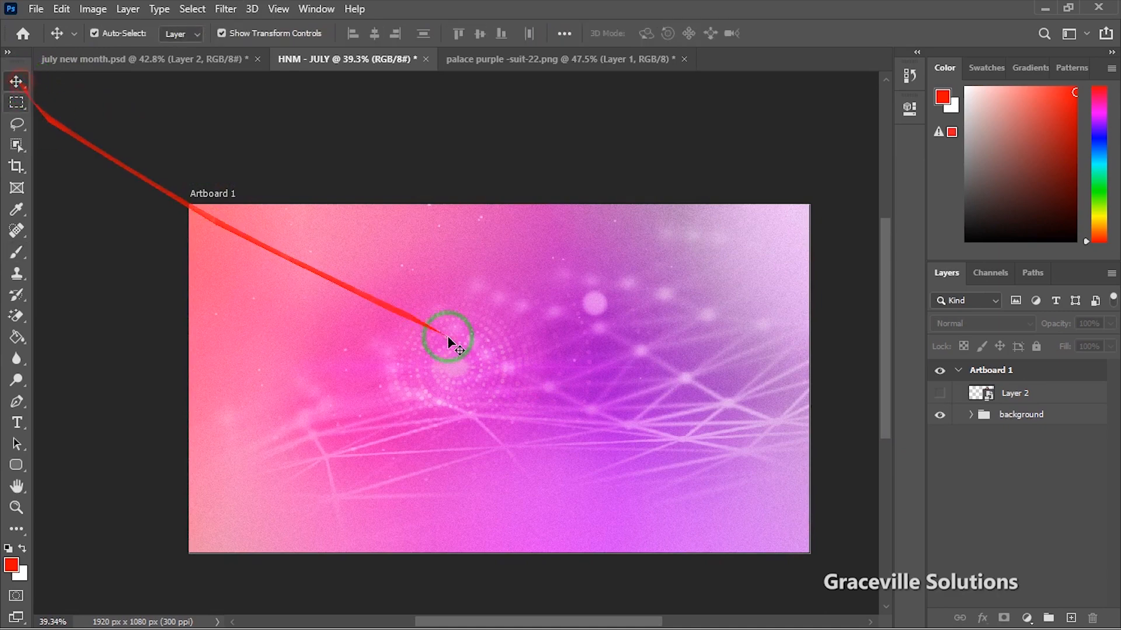
pyautogui.click(464, 353)
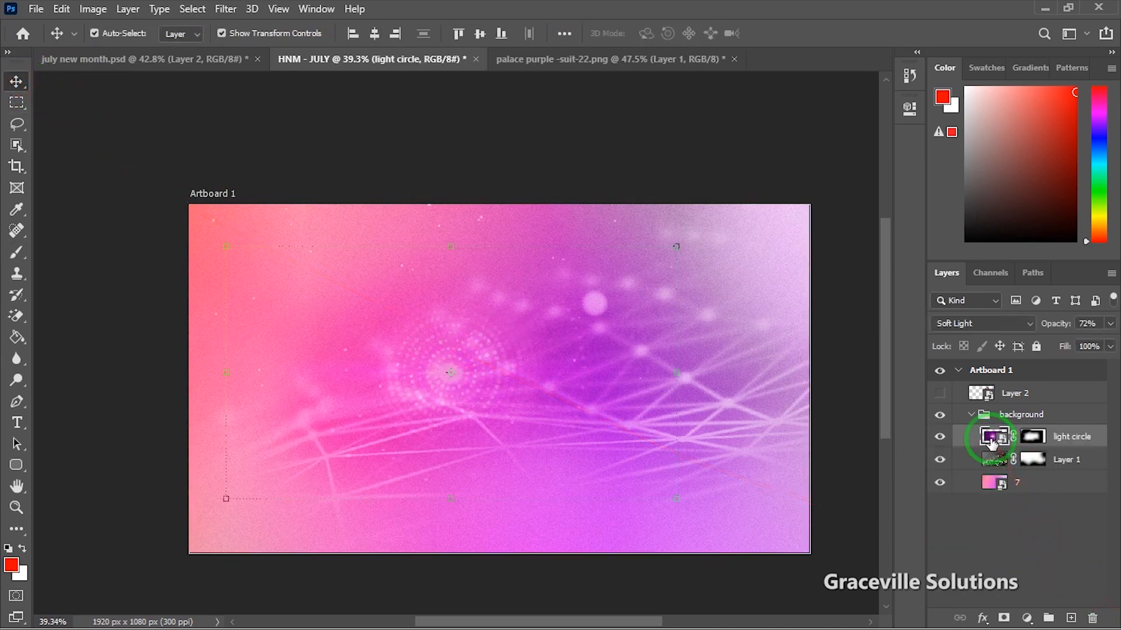
pyautogui.click(971, 415)
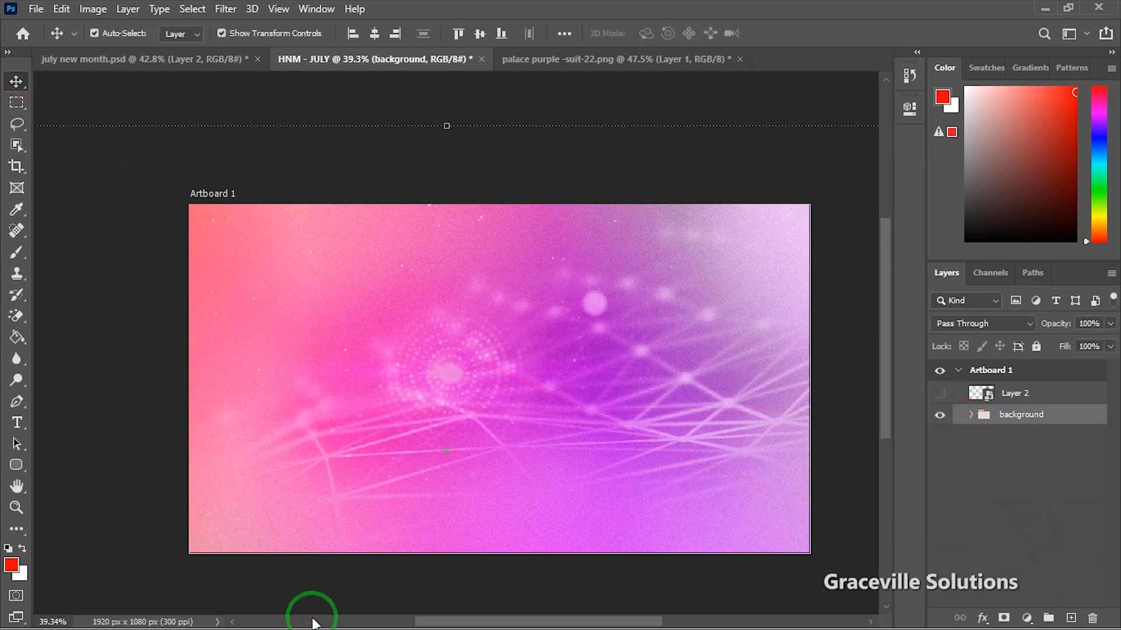
pyautogui.press('super')
# Step: Drag the palace logo file from the new month folder onto the flyer
pyautogui.moveTo(315, 616)
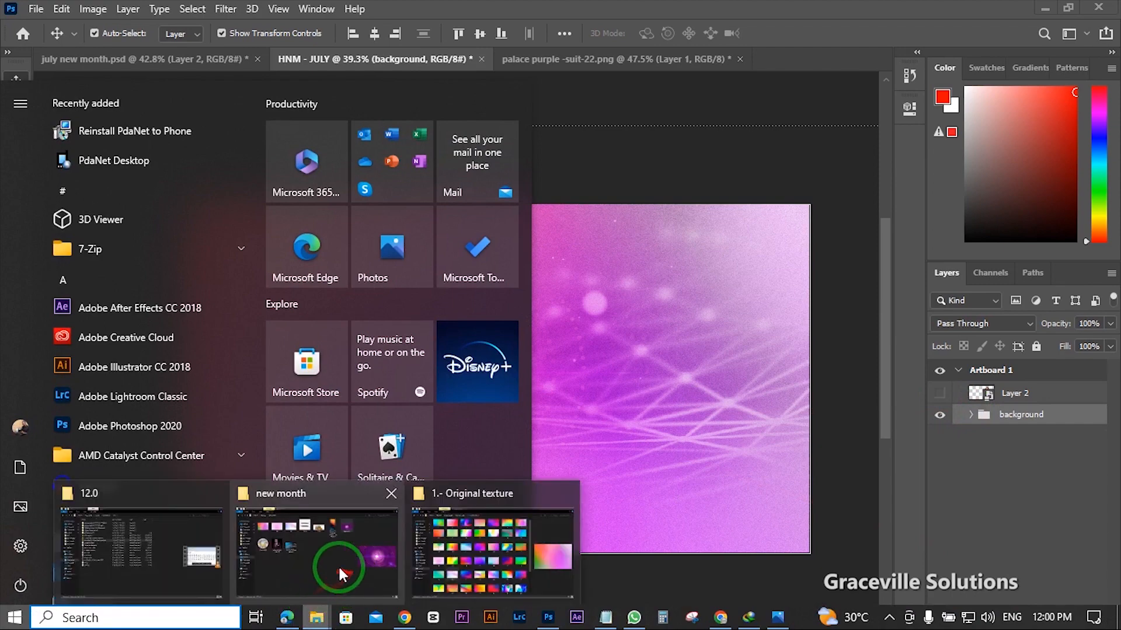
pyautogui.click(338, 565)
pyautogui.click(200, 262)
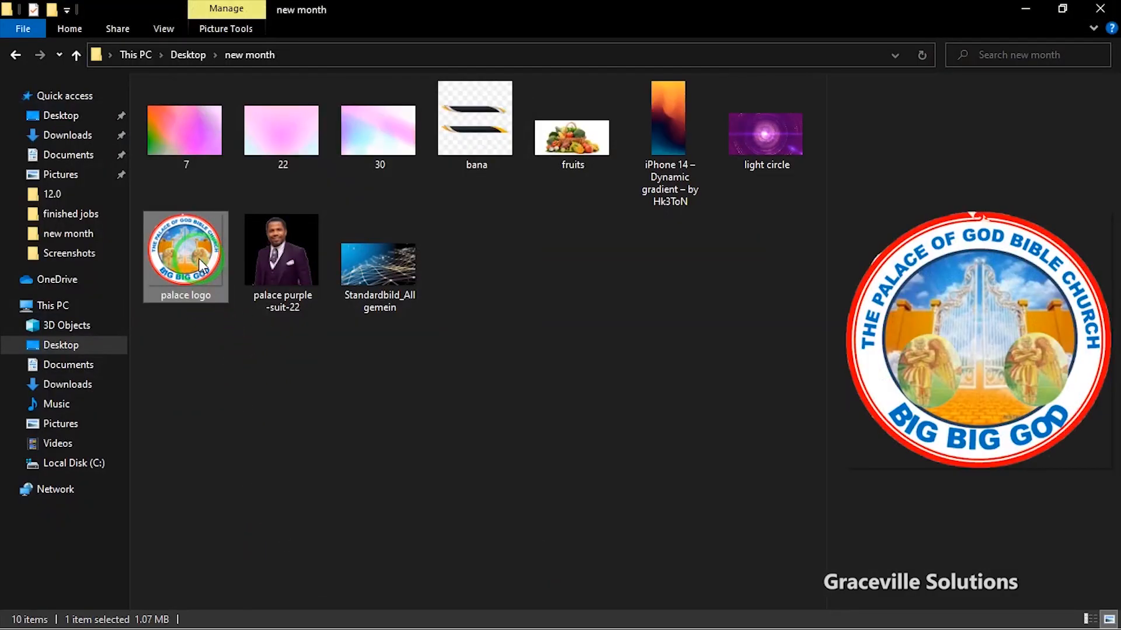
pyautogui.moveTo(199, 260); pyautogui.dragTo(366, 334)
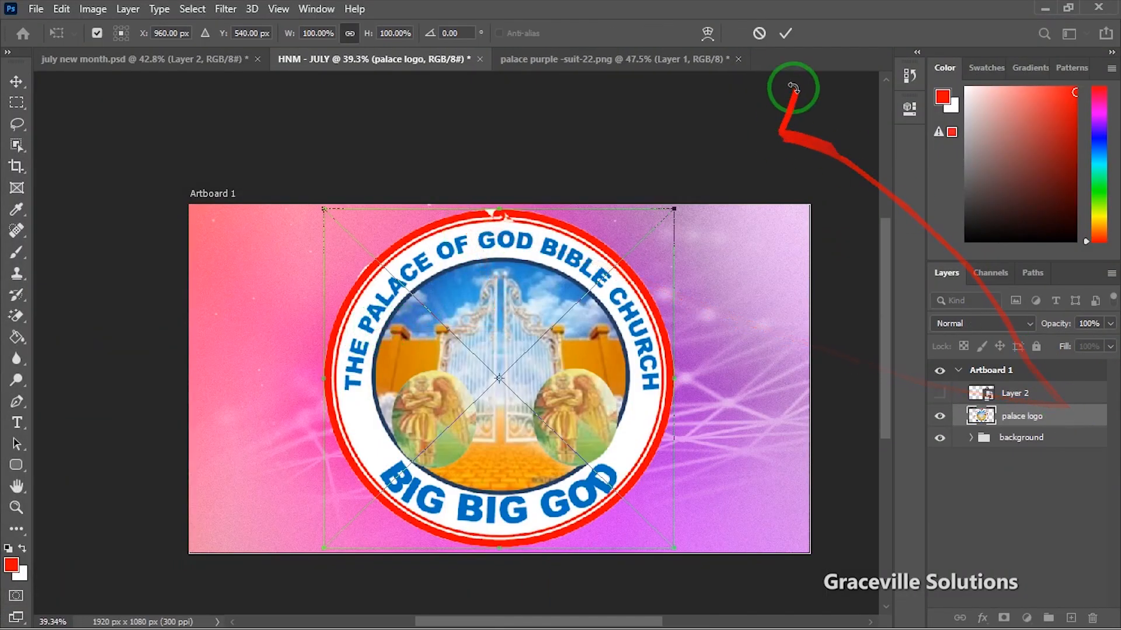
pyautogui.click(785, 35)
# Step: Shrink the palace logo to 12.39% and move it to the top-left corner
pyautogui.moveTo(501, 208); pyautogui.dragTo(510, 445)
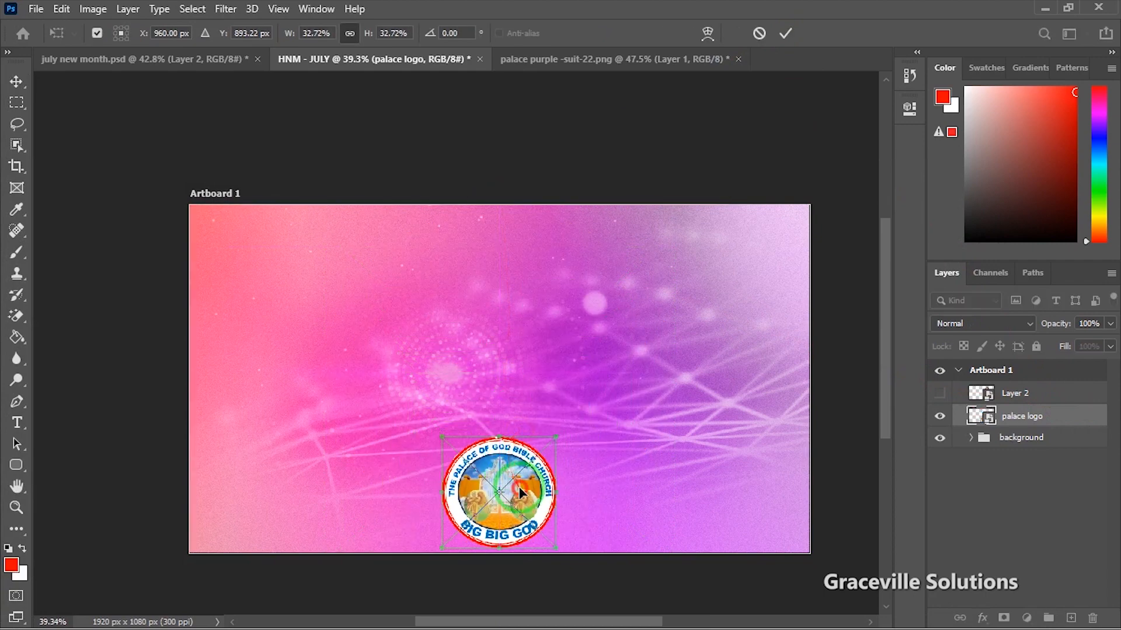
pyautogui.moveTo(520, 494); pyautogui.dragTo(321, 287)
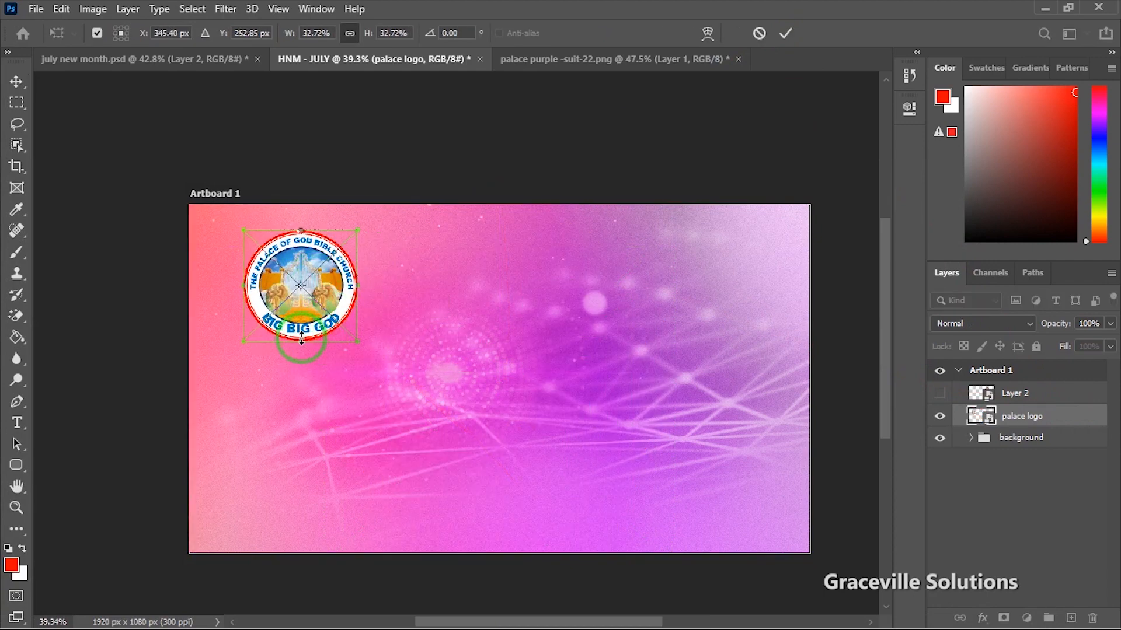
pyautogui.moveTo(301, 342); pyautogui.dragTo(281, 257)
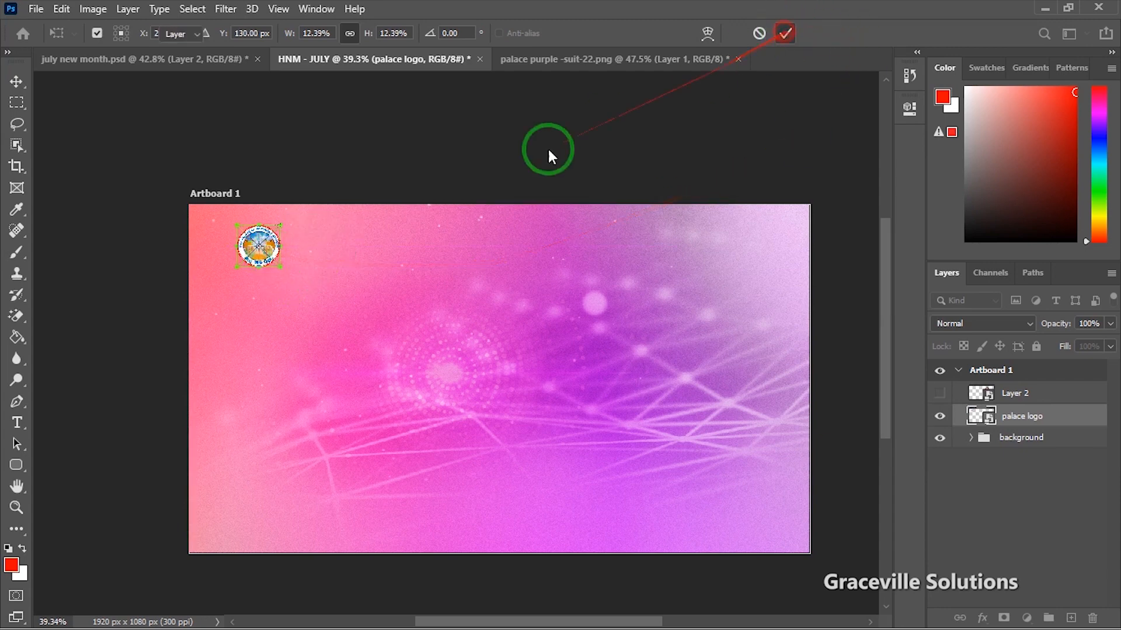
pyautogui.click(506, 149)
pyautogui.scroll(-3, 381, 212)
pyautogui.scroll(2, 381, 212)
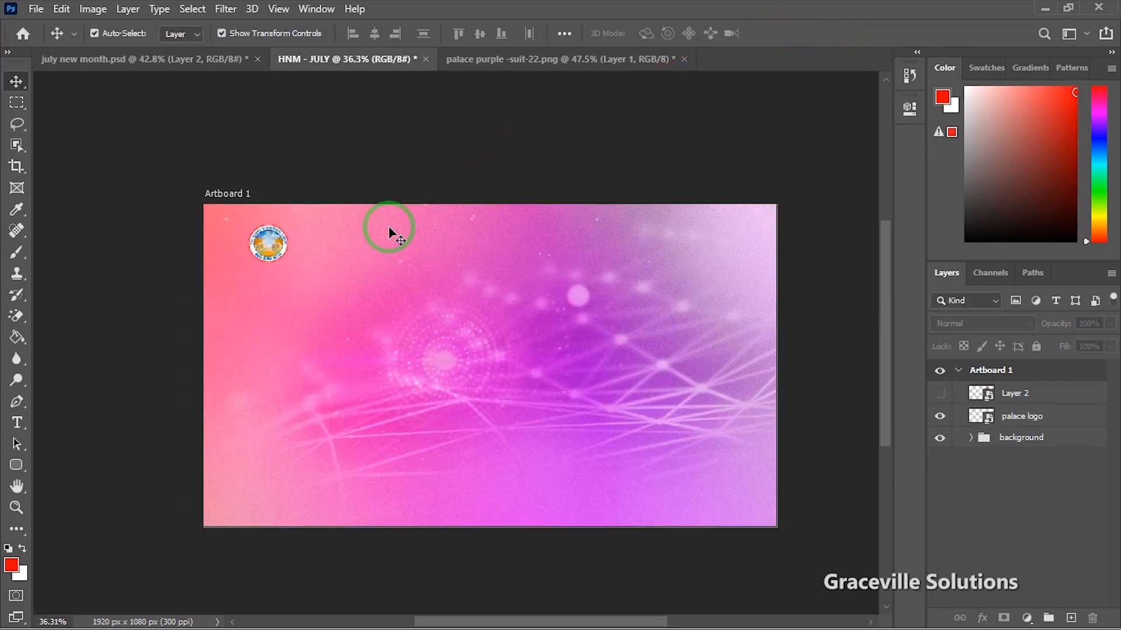
pyautogui.scroll(3, 420, 336)
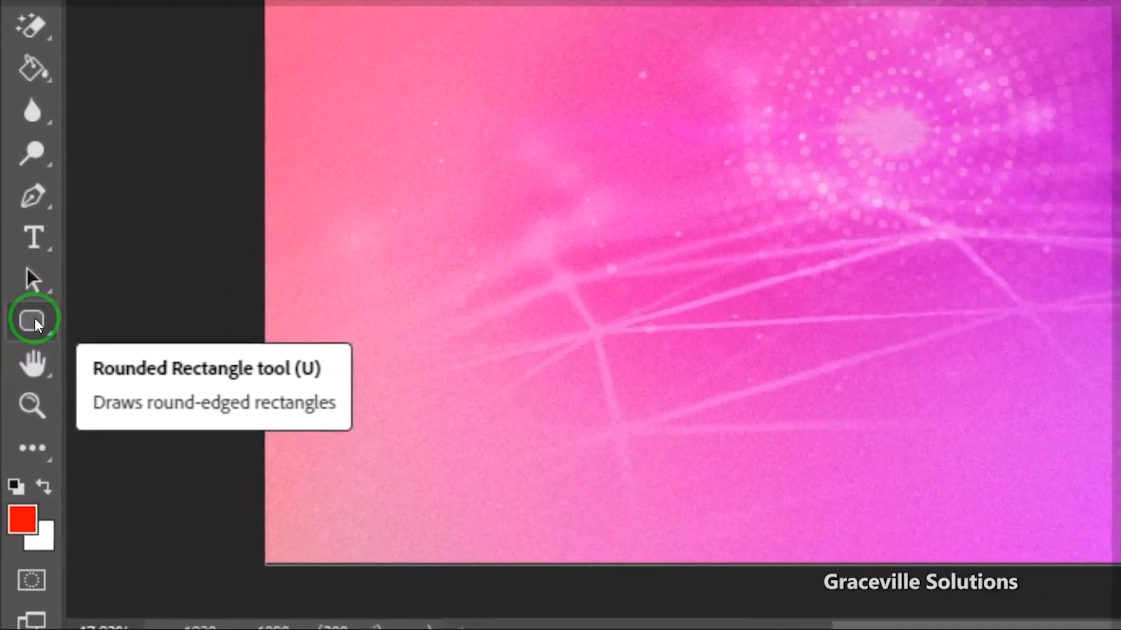
# Step: Draw a white-filled circle around the logo with the Ellipse tool
pyautogui.click(34, 319)
pyautogui.click(160, 383)
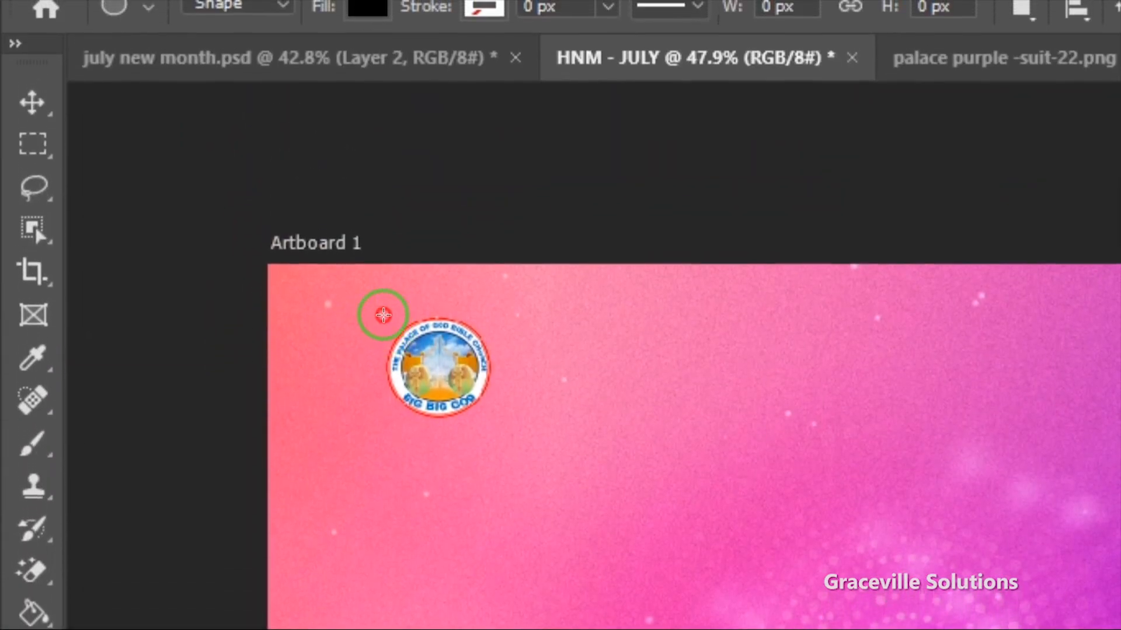
pyautogui.moveTo(383, 315); pyautogui.dragTo(513, 446)
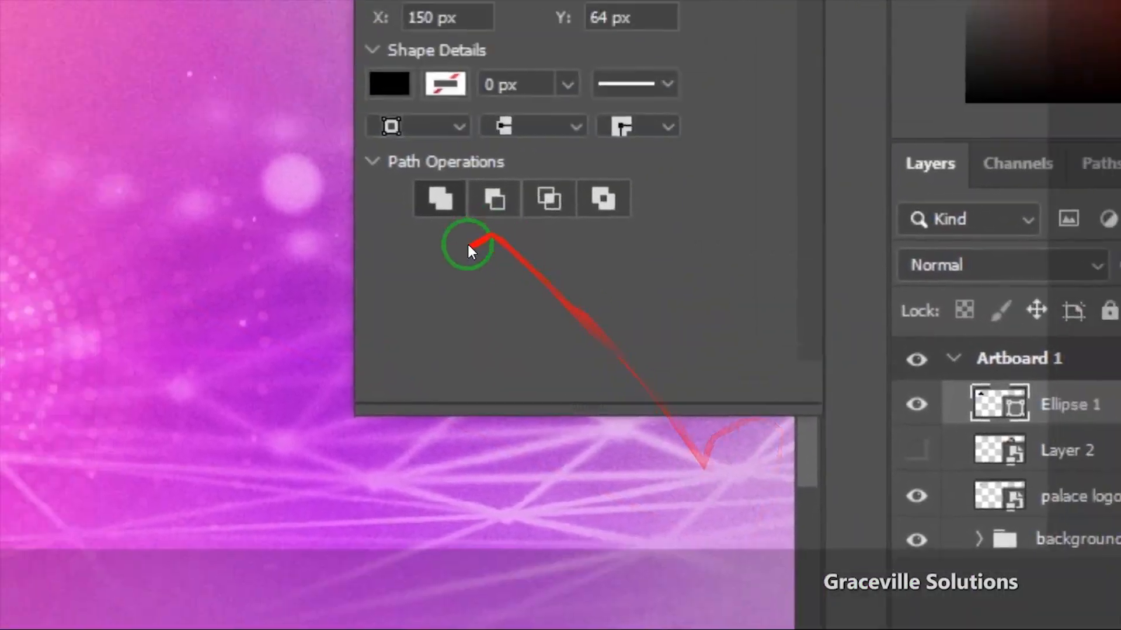
pyautogui.click(389, 83)
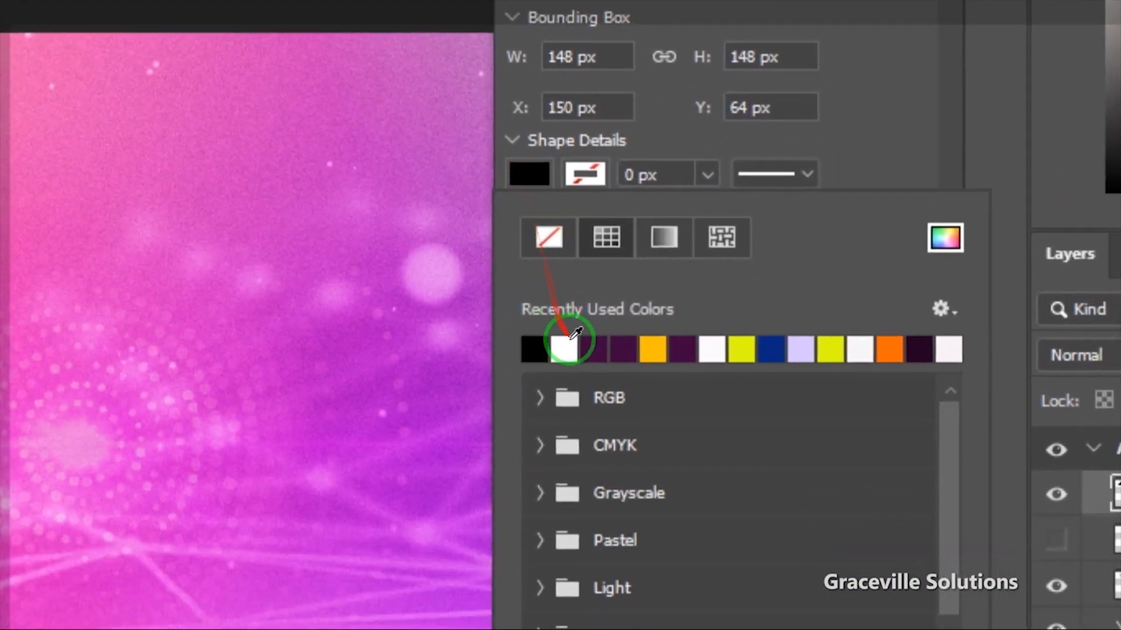
pyautogui.click(572, 338)
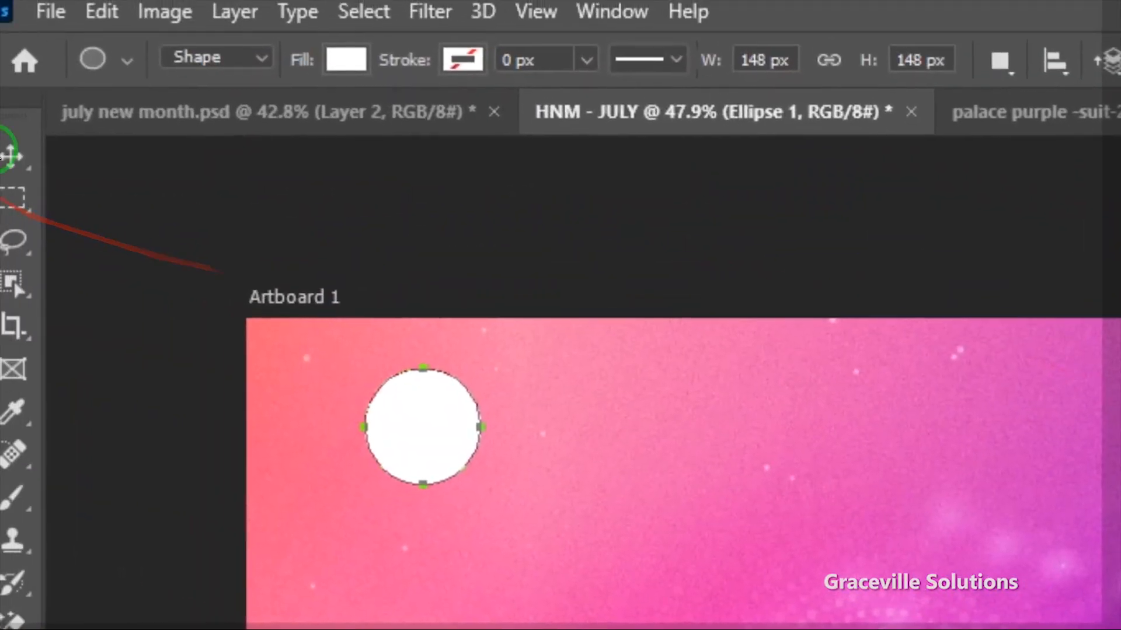
pyautogui.click(30, 163)
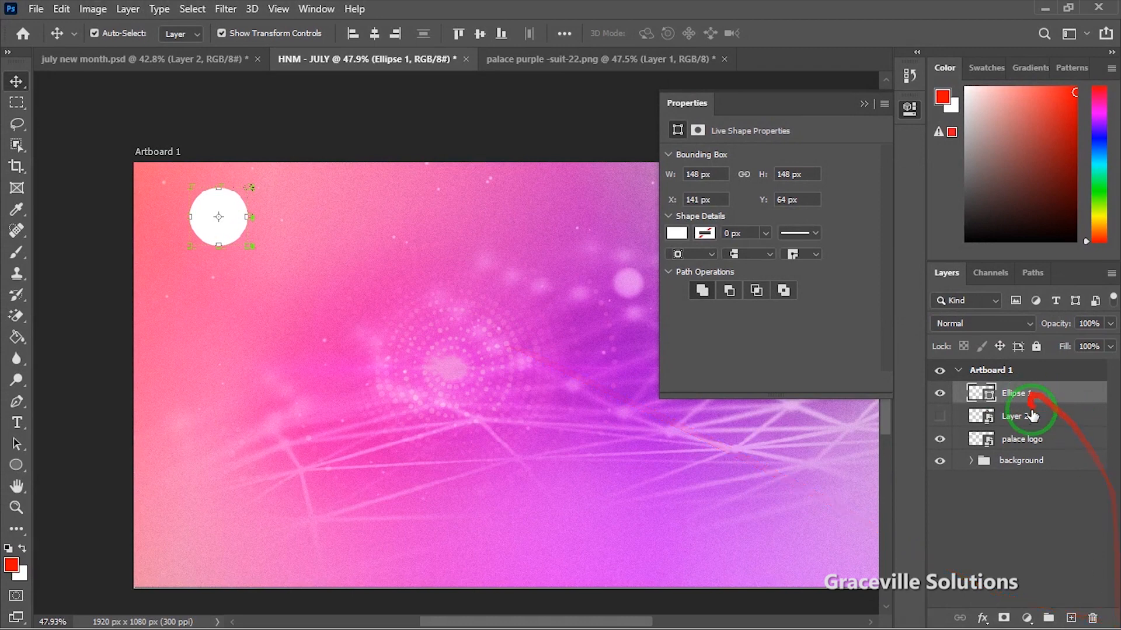
# Step: Move the palace logo layer above the white Ellipse 1 circle
pyautogui.click(941, 414)
pyautogui.click(940, 414)
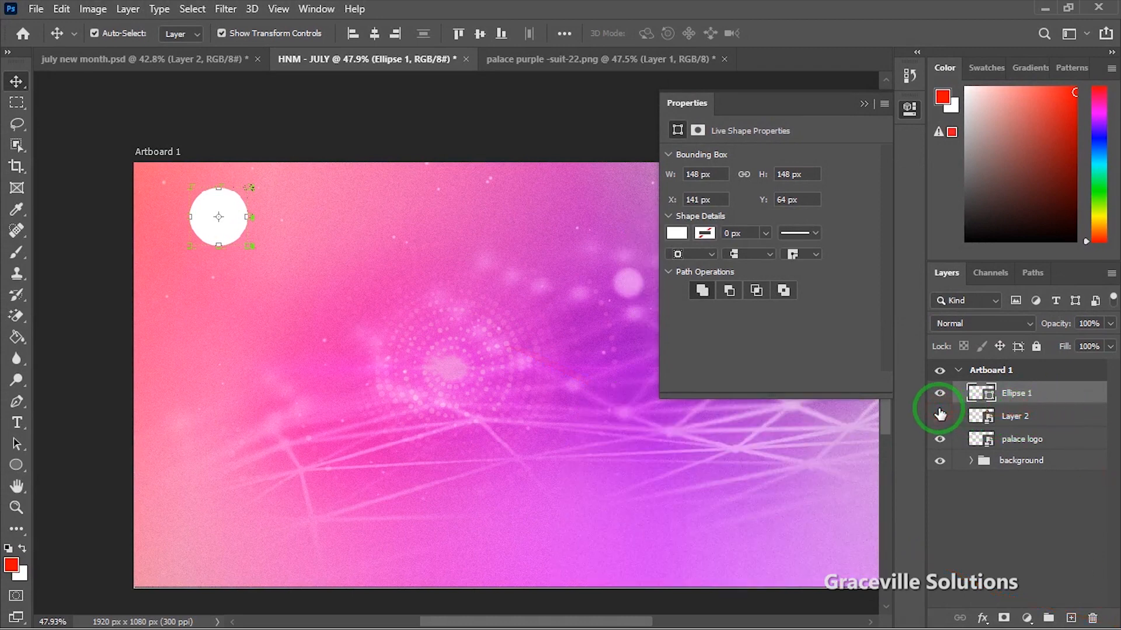
pyautogui.click(1022, 439)
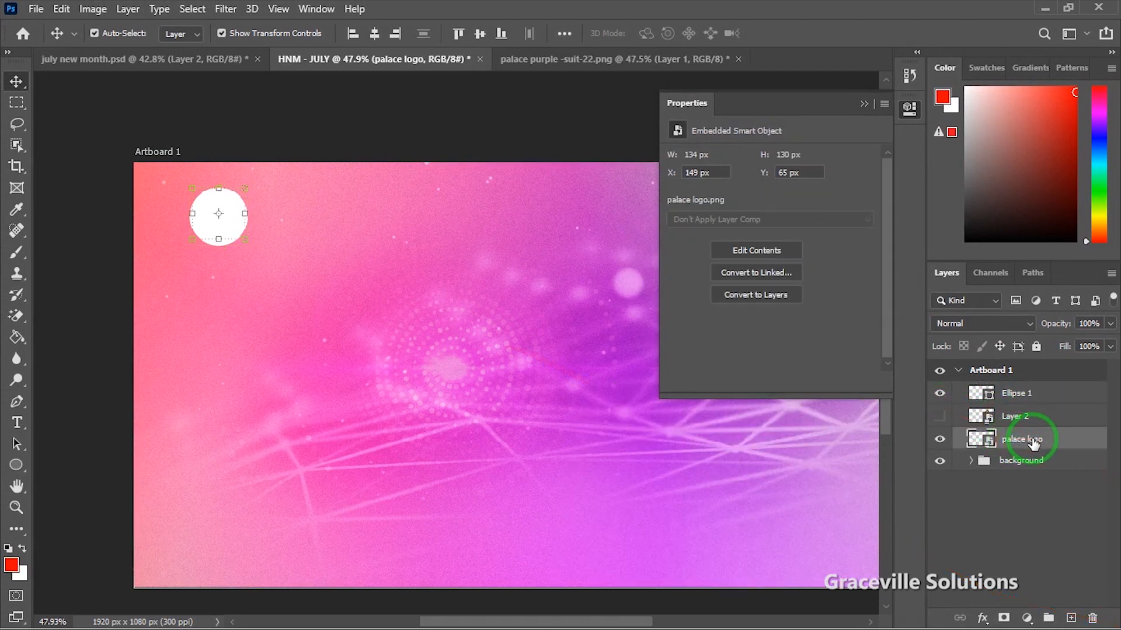
pyautogui.moveTo(1033, 441); pyautogui.dragTo(1026, 392)
pyautogui.scroll(4, 410, 308)
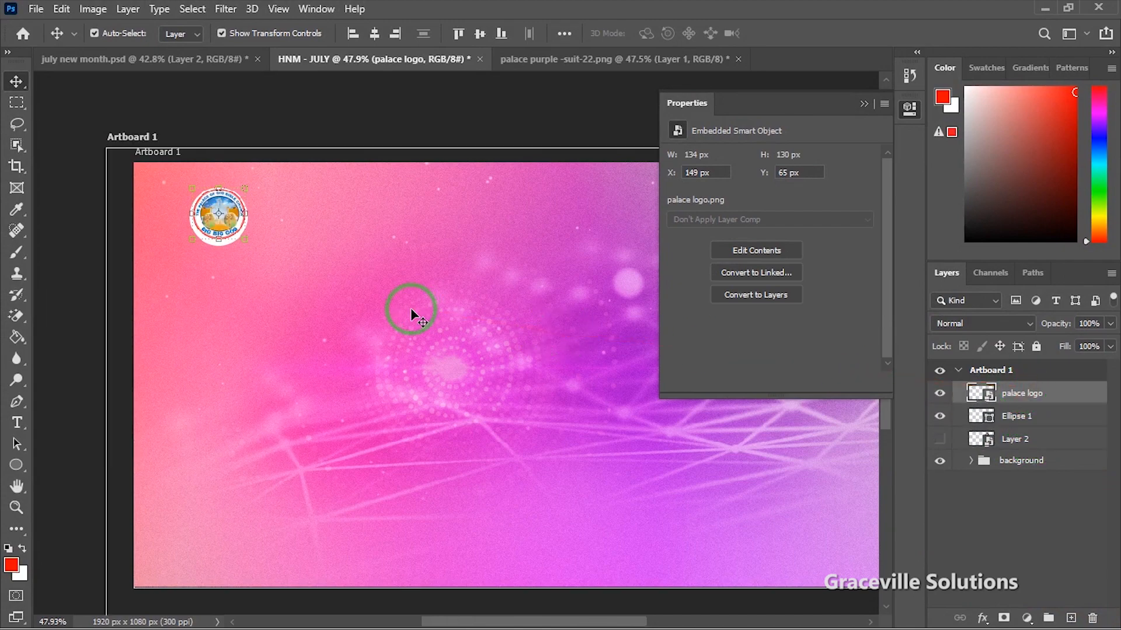
pyautogui.moveTo(408, 311); pyautogui.dragTo(489, 350)
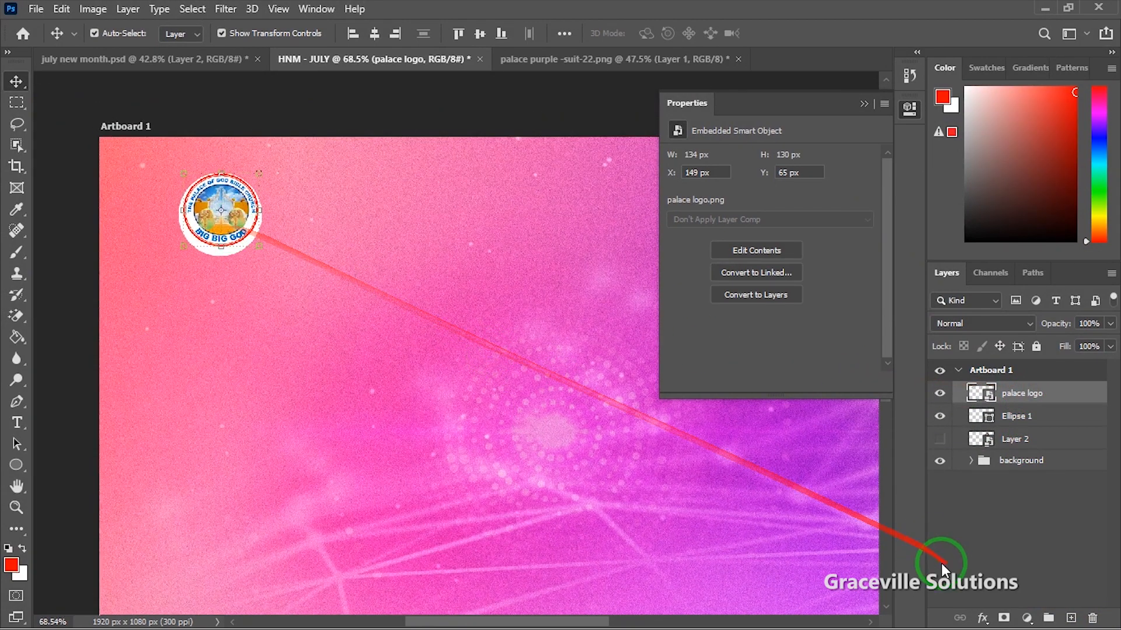
# Step: Scale the logo and white circle together to 66.02% and nudge them down
pyautogui.click(1021, 421)
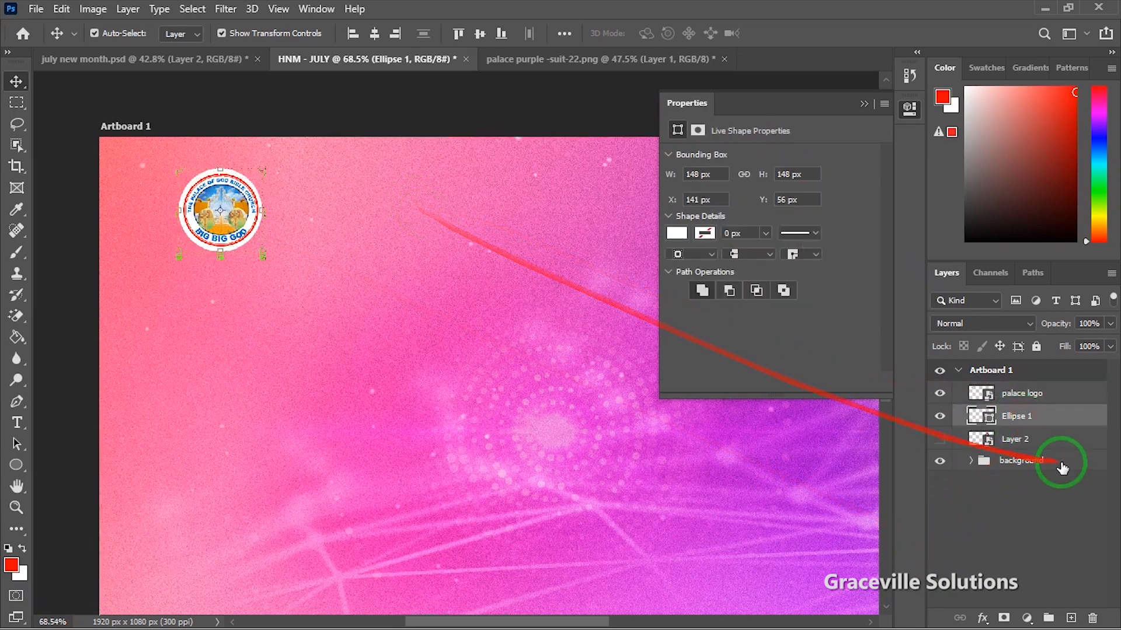
pyautogui.keyDown('shift'); pyautogui.click(1040, 395); pyautogui.keyUp('shift')
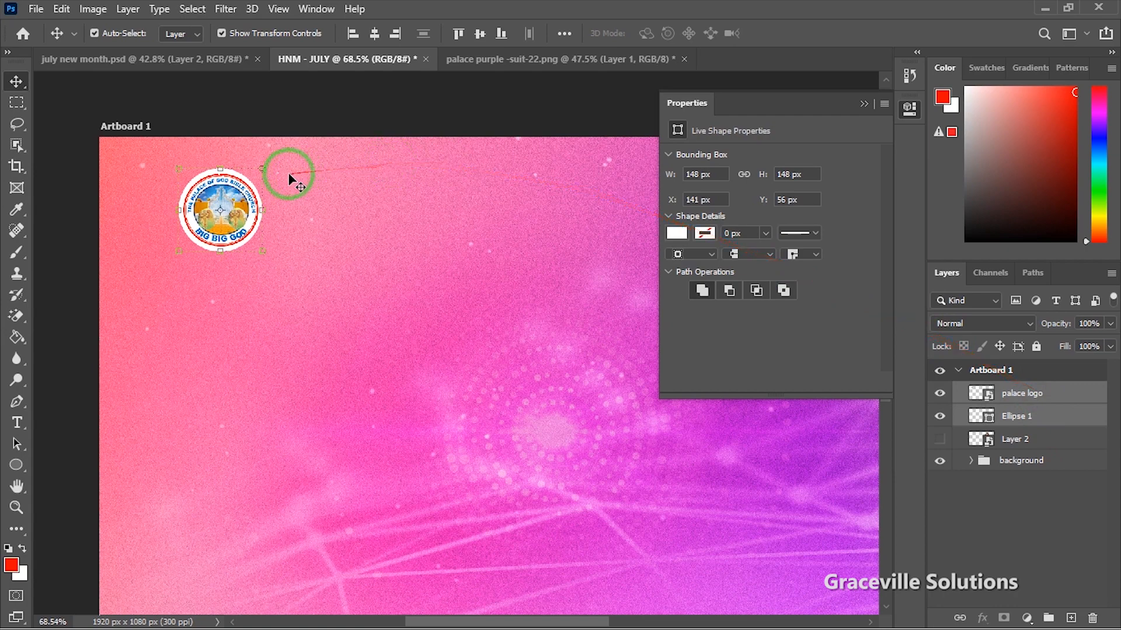
pyautogui.moveTo(259, 168); pyautogui.dragTo(246, 185)
pyautogui.press('Return')
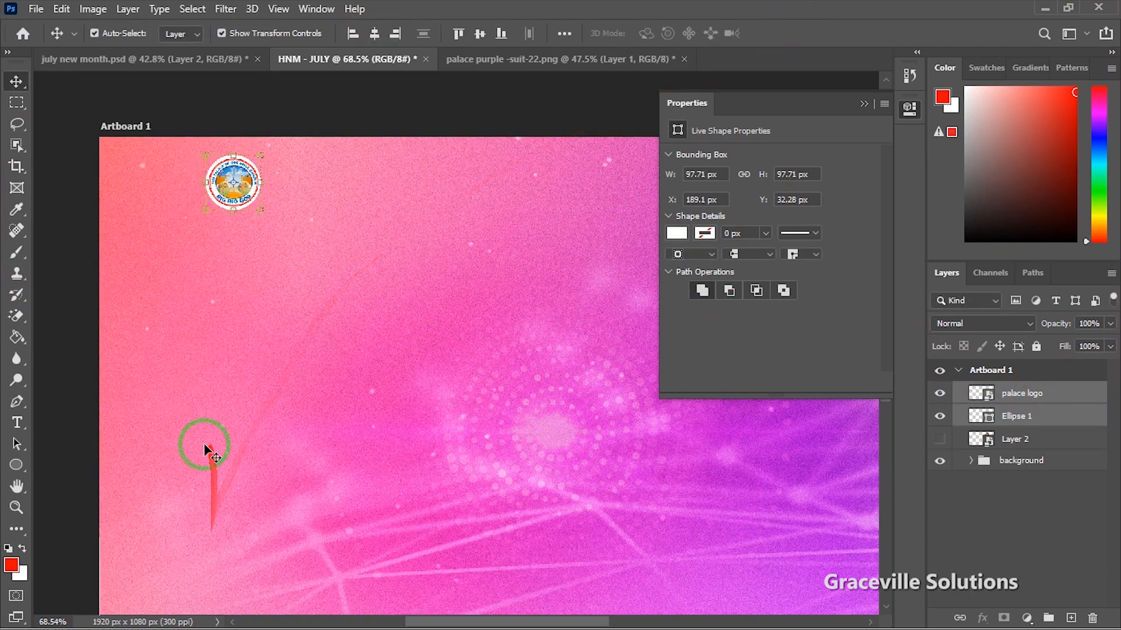
pyautogui.scroll(-2, 205, 448)
pyautogui.press('Down')
pyautogui.press('Down')
pyautogui.press('Down')
pyautogui.press('Down')
pyautogui.press('Down')
pyautogui.press('Down')
pyautogui.press('Down')
pyautogui.press('Down')
pyautogui.press('Down')
pyautogui.press('Down')
pyautogui.press('Down')
pyautogui.press('Down')
pyautogui.press('Down')
pyautogui.press('Down')
pyautogui.press('Down')
pyautogui.press('Down')
pyautogui.press('Down')
pyautogui.press('Down')
pyautogui.press('Down')
pyautogui.press('Down')
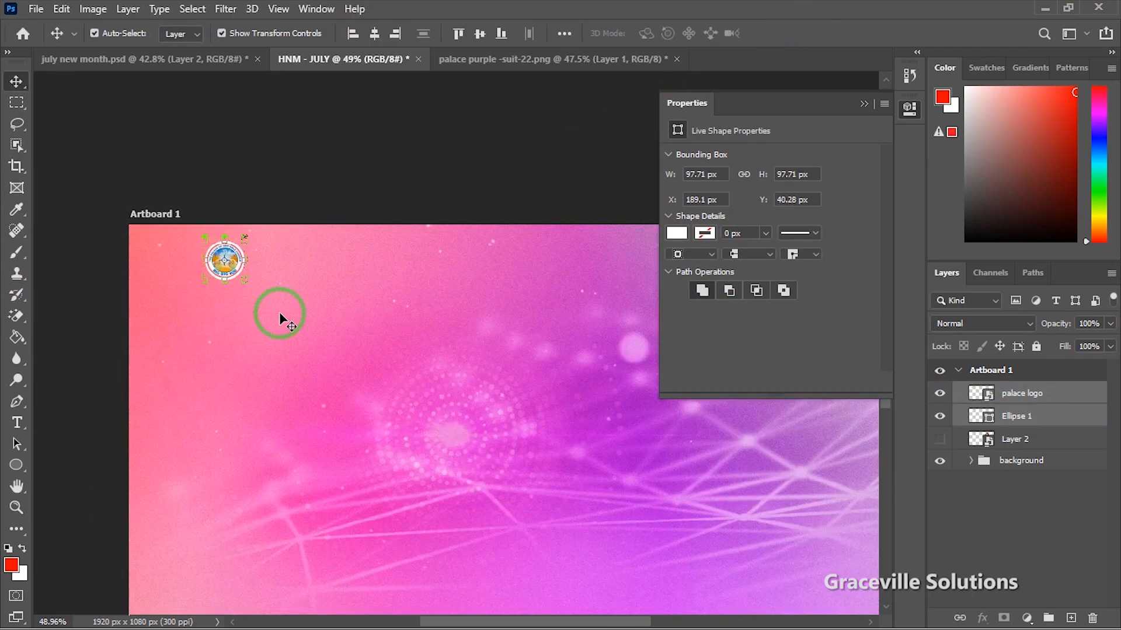
pyautogui.press('Down')
pyautogui.press('Down')
pyautogui.press('Down')
pyautogui.press('Down')
pyautogui.press('Down')
pyautogui.press('Down')
pyautogui.press('Down')
pyautogui.press('Down')
pyautogui.press('Down')
pyautogui.press('Down')
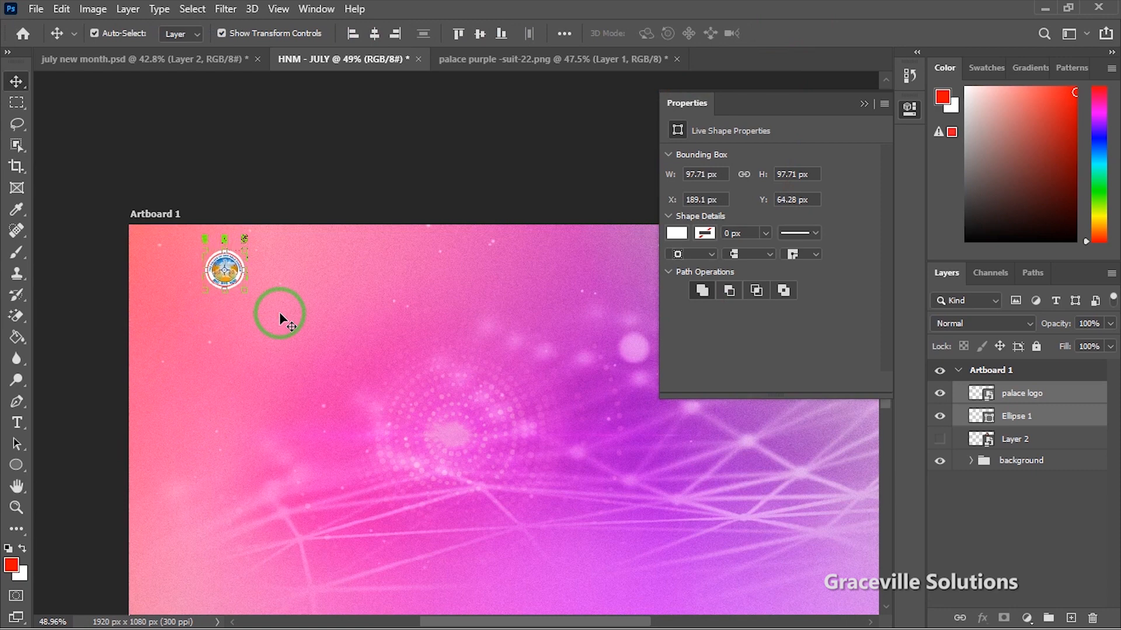
pyautogui.click(164, 186)
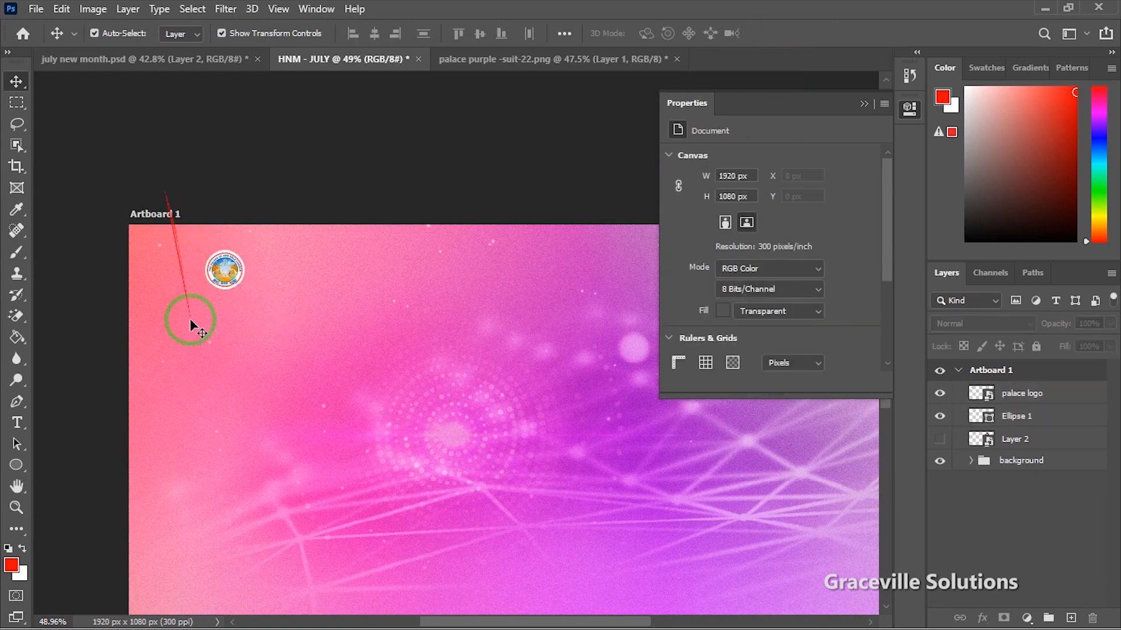
pyautogui.scroll(-2, 210, 453)
pyautogui.press('super')
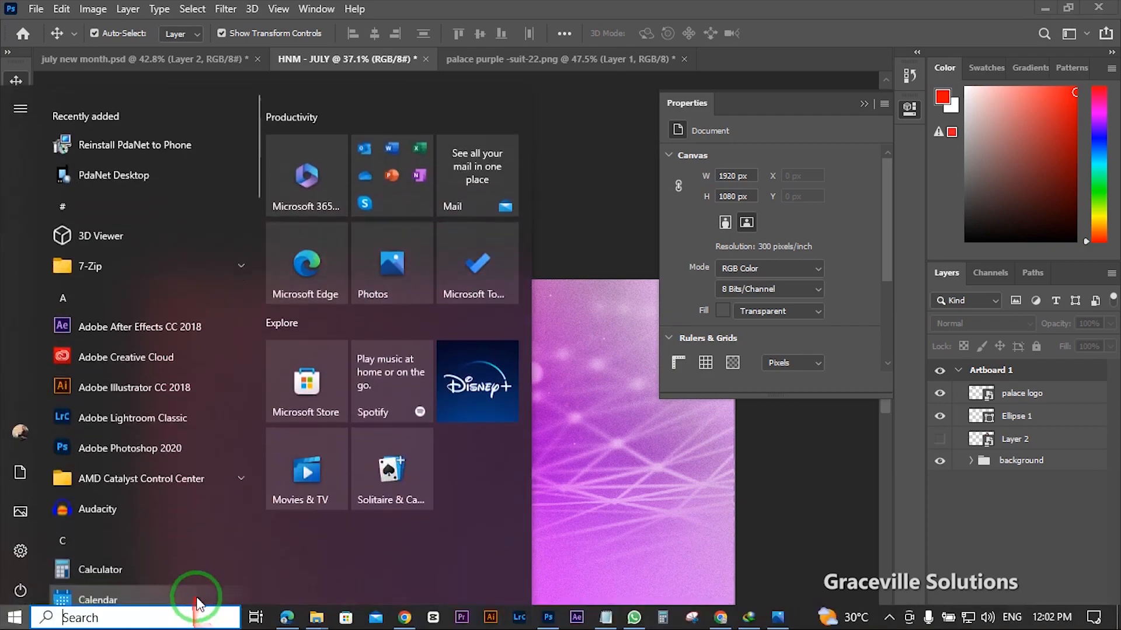
# Step: Open bana from the new month folder in Photoshop
pyautogui.moveTo(315, 617)
pyautogui.click(295, 521)
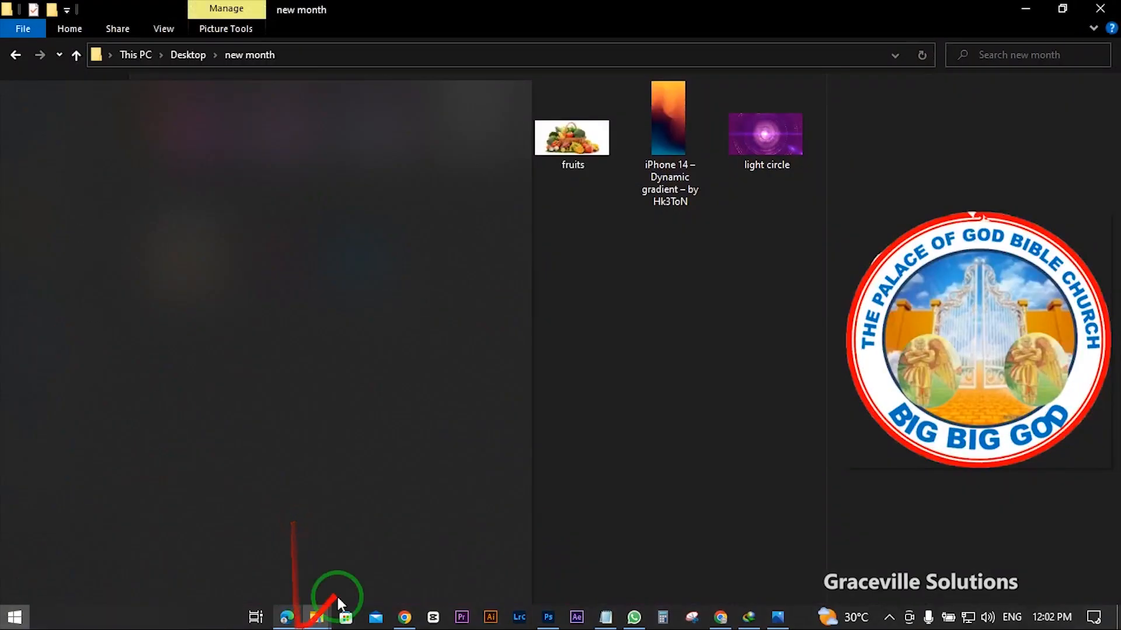
pyautogui.click(477, 138)
pyautogui.rightClick(476, 137)
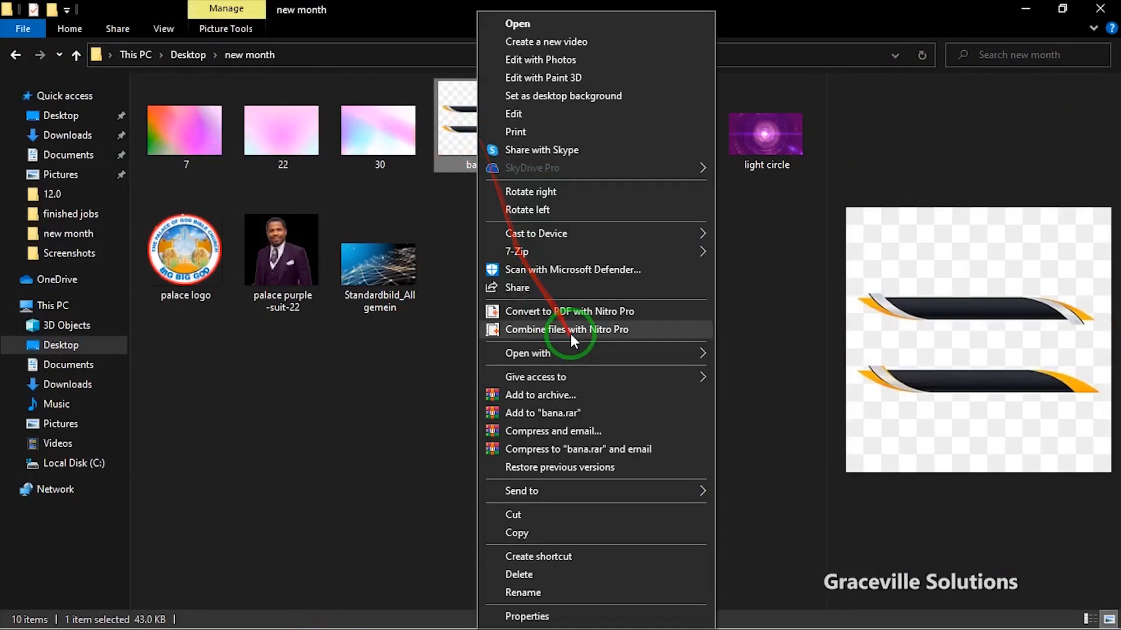
pyautogui.moveTo(569, 351)
pyautogui.click(746, 373)
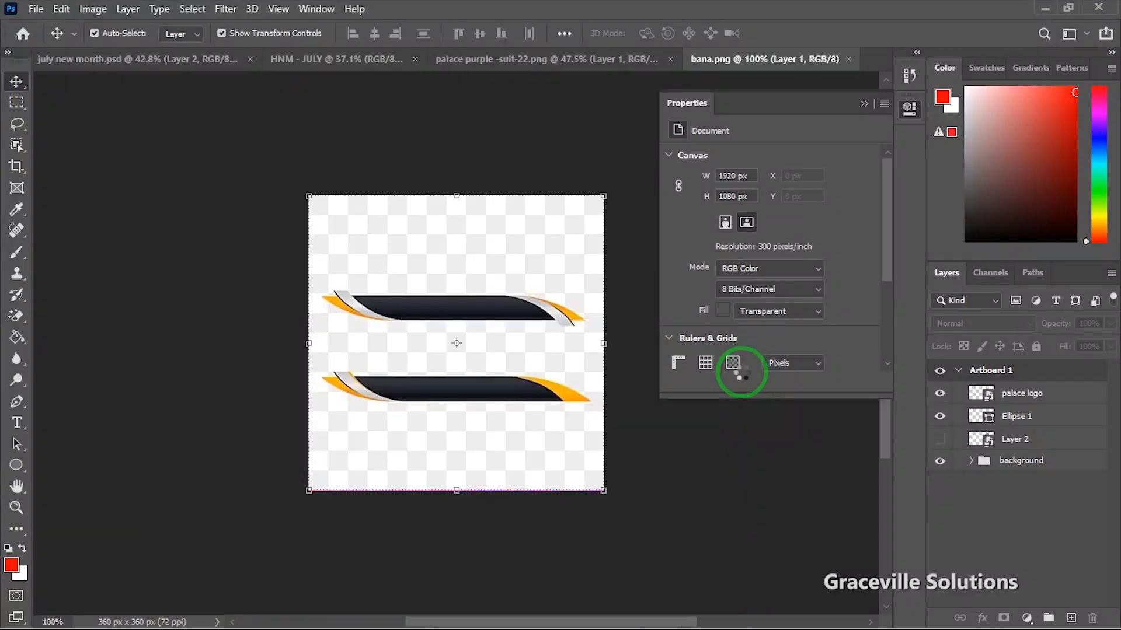
# Step: Select the top banner bar in bana and duplicate it above the original
pyautogui.rightClick(17, 102)
pyautogui.click(72, 105)
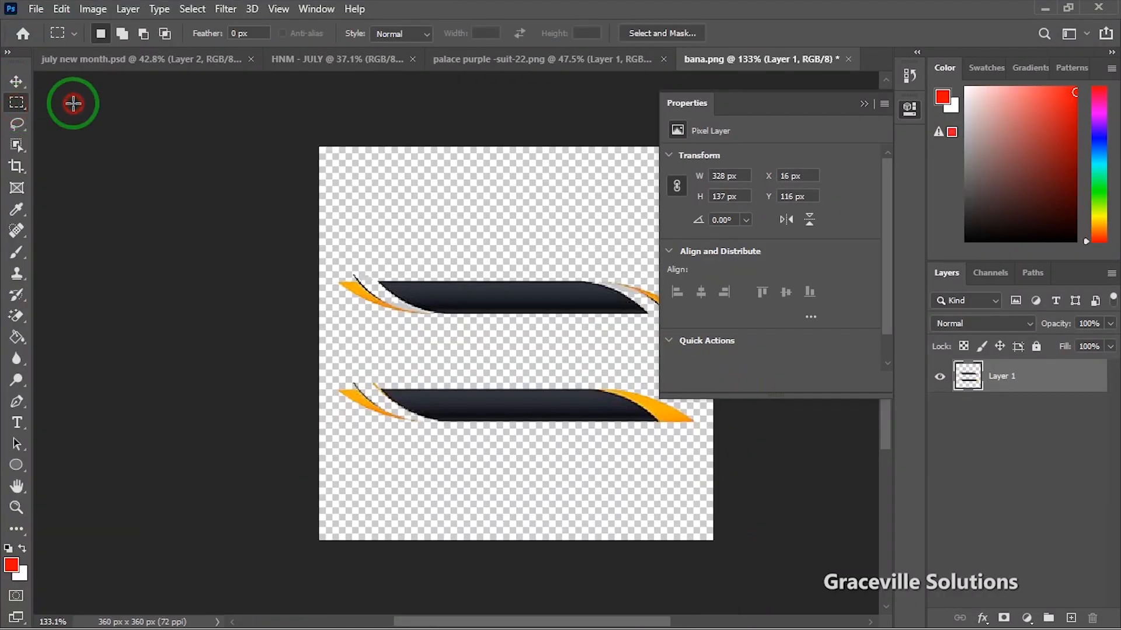
pyautogui.moveTo(337, 246); pyautogui.dragTo(669, 345)
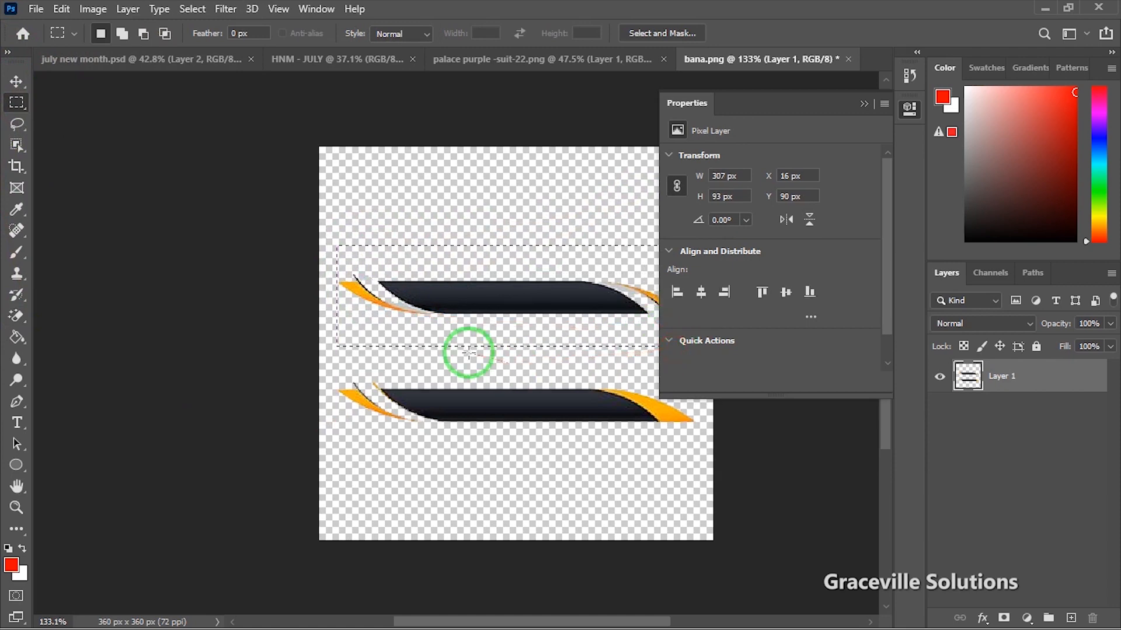
pyautogui.moveTo(470, 354); pyautogui.dragTo(47, 102)
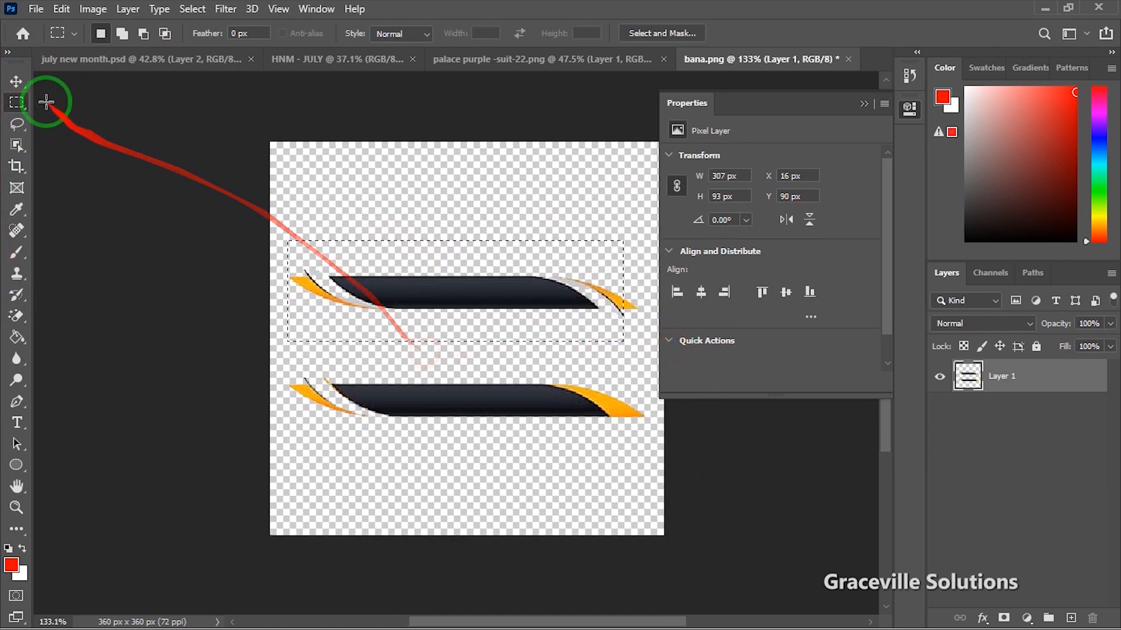
pyautogui.click(15, 82)
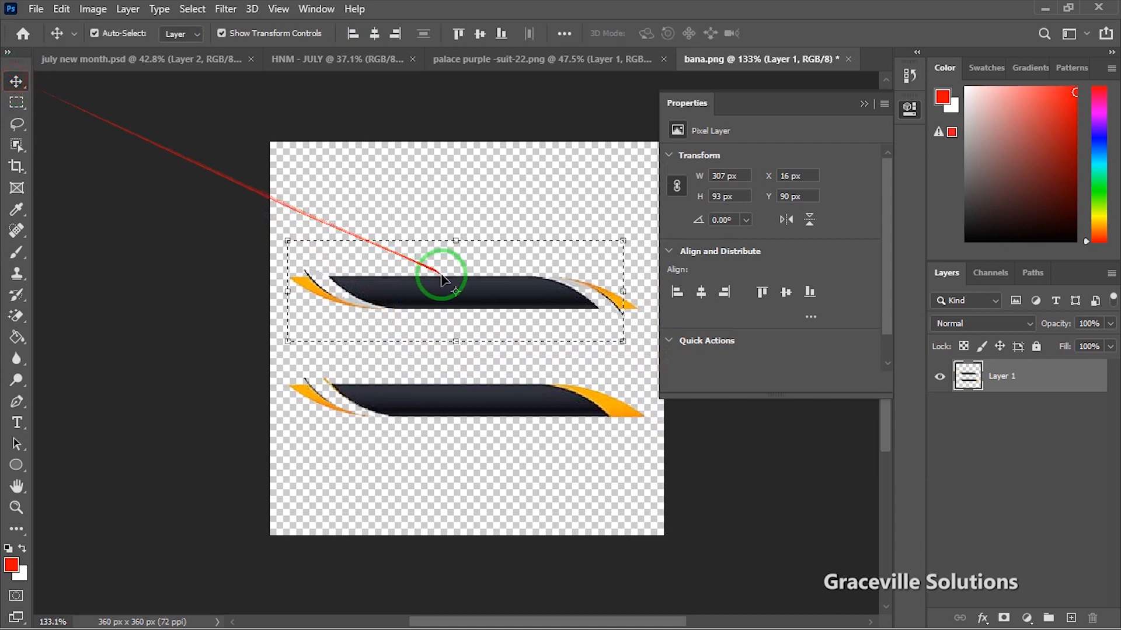
pyautogui.moveTo(511, 304); pyautogui.dragTo(516, 245)
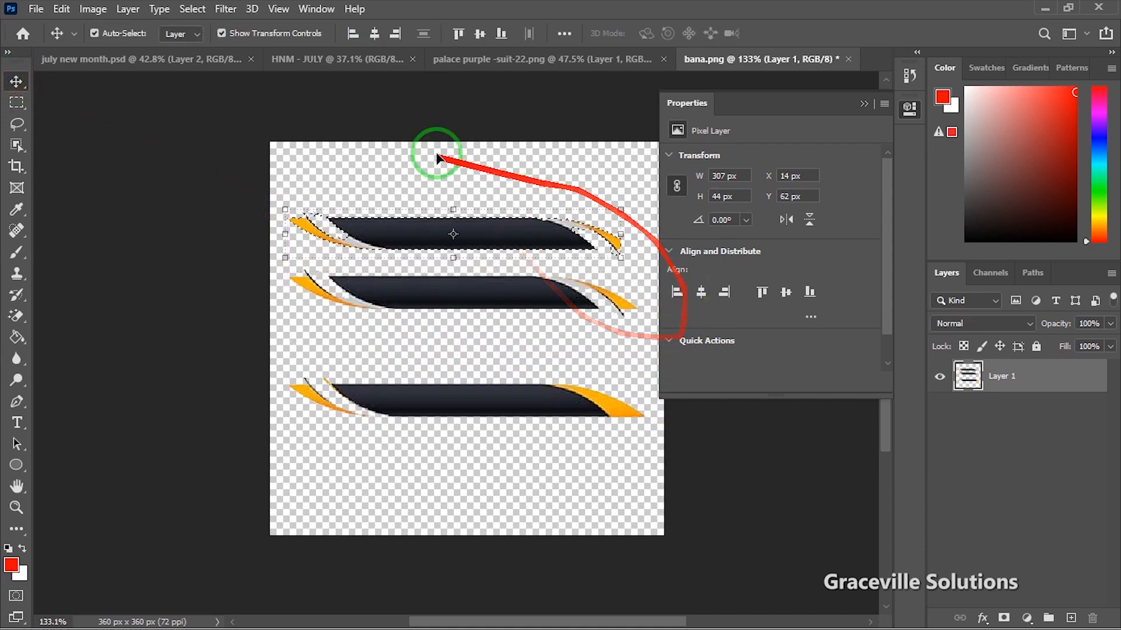
pyautogui.click(196, 10)
pyautogui.click(217, 39)
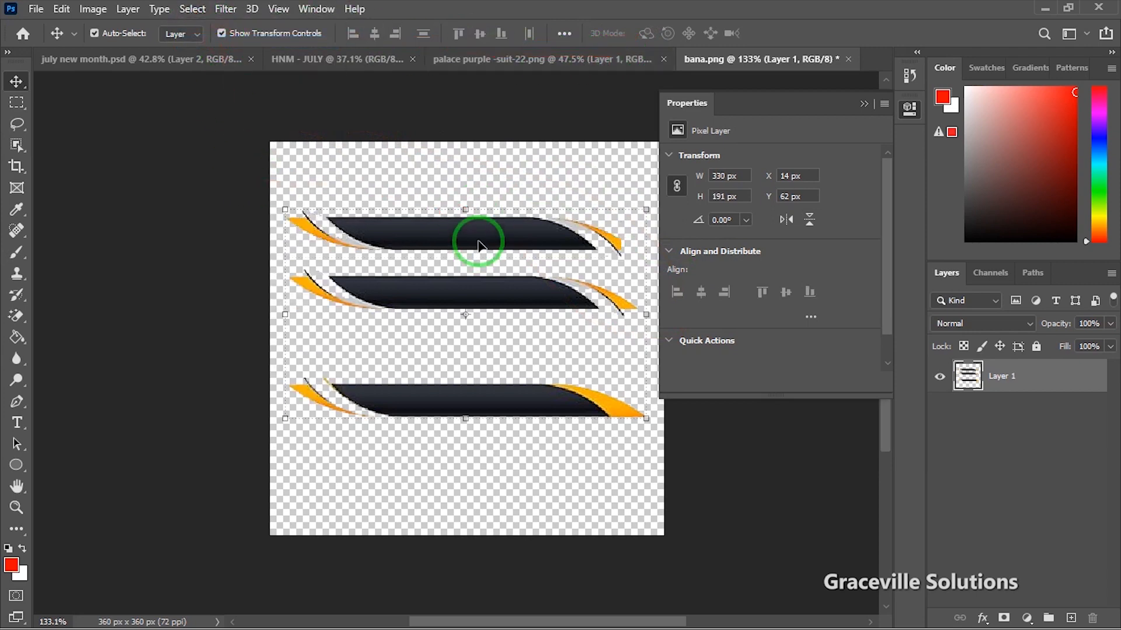
pyautogui.moveTo(477, 246)
pyautogui.mouseDown()
pyautogui.moveTo(442, 220)
pyautogui.moveTo(466, 248)
pyautogui.moveTo(513, 225)
pyautogui.moveTo(526, 302)
pyautogui.moveTo(526, 278)
pyautogui.mouseUp()
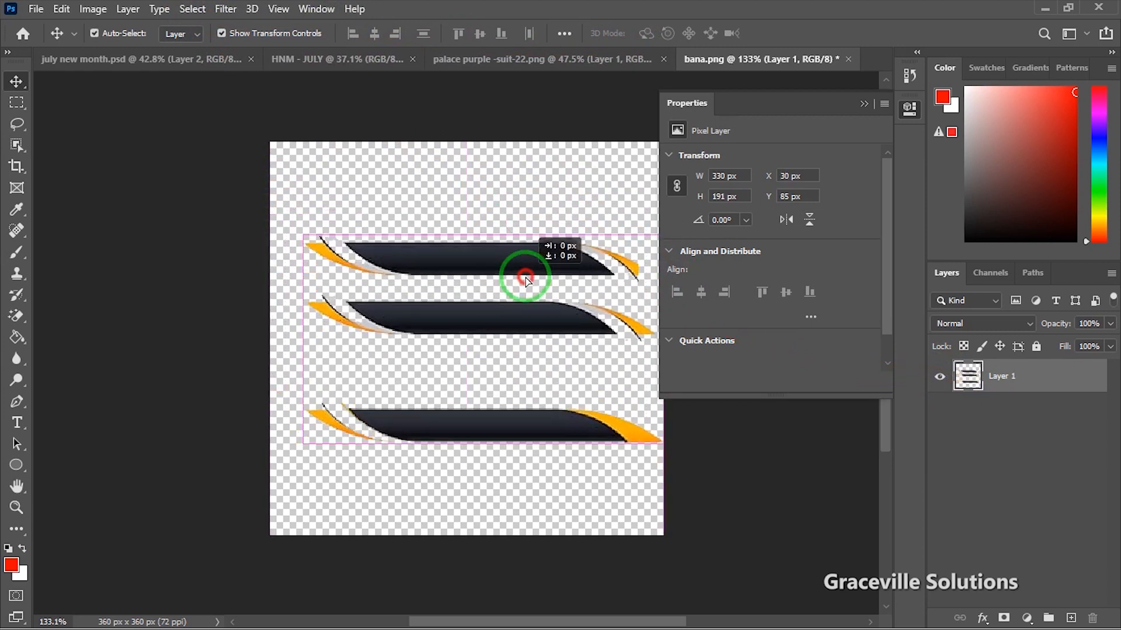
# Step: Bring the topmost banner bar into the HNM - JULY flyer below the logo
pyautogui.click(17, 105)
pyautogui.moveTo(290, 215); pyautogui.dragTo(633, 297)
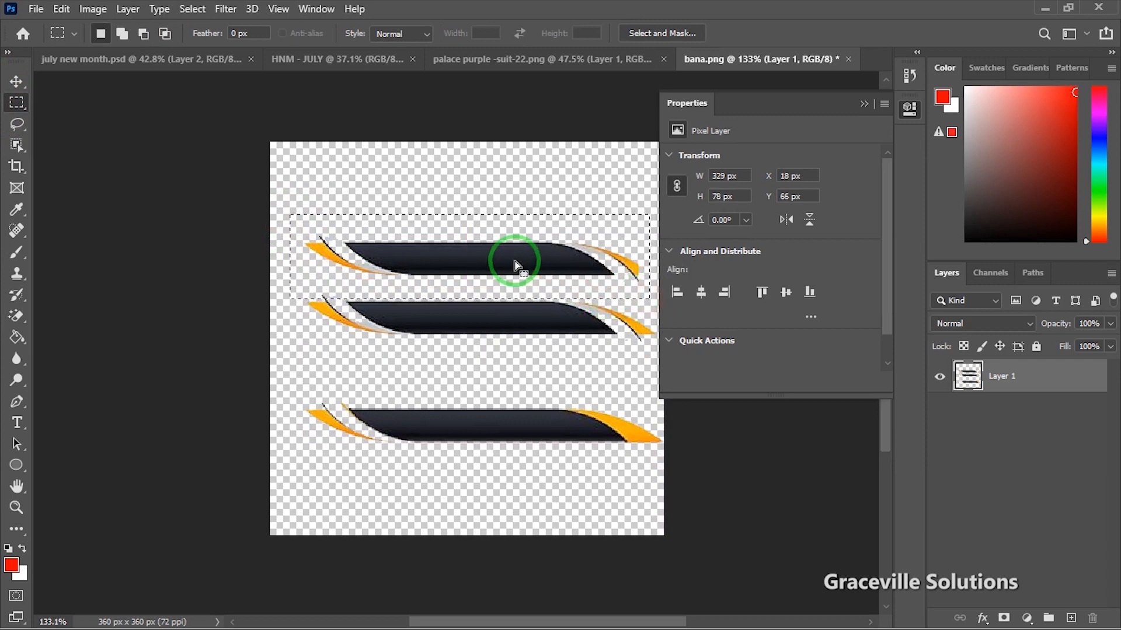
pyautogui.click(17, 84)
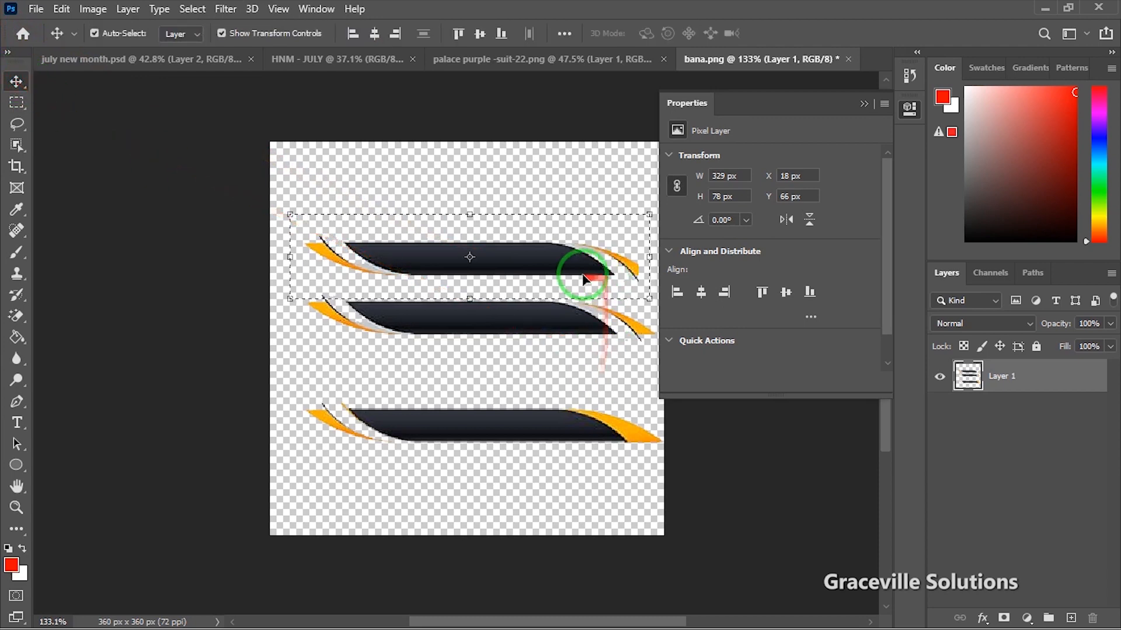
pyautogui.moveTo(575, 275); pyautogui.dragTo(351, 288)
pyautogui.moveTo(310, 345); pyautogui.dragTo(263, 349)
# Step: Convert the Layer 3 banner to a smart object and reposition it slightly
pyautogui.scroll(1, 263, 349)
pyautogui.scroll(4, 263, 350)
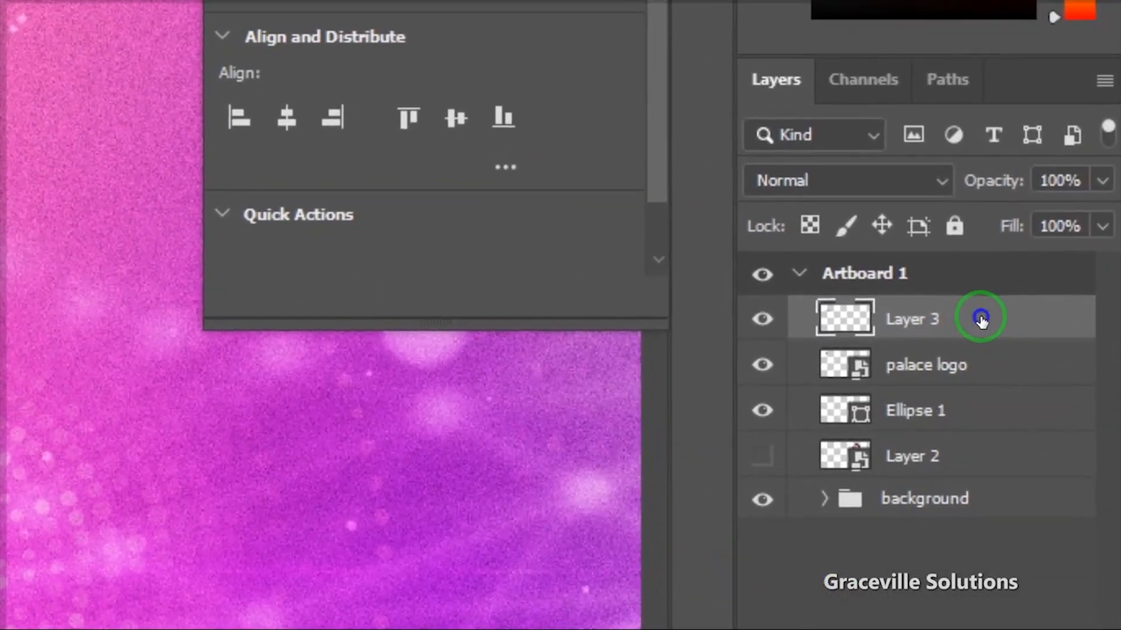
pyautogui.rightClick(1051, 395)
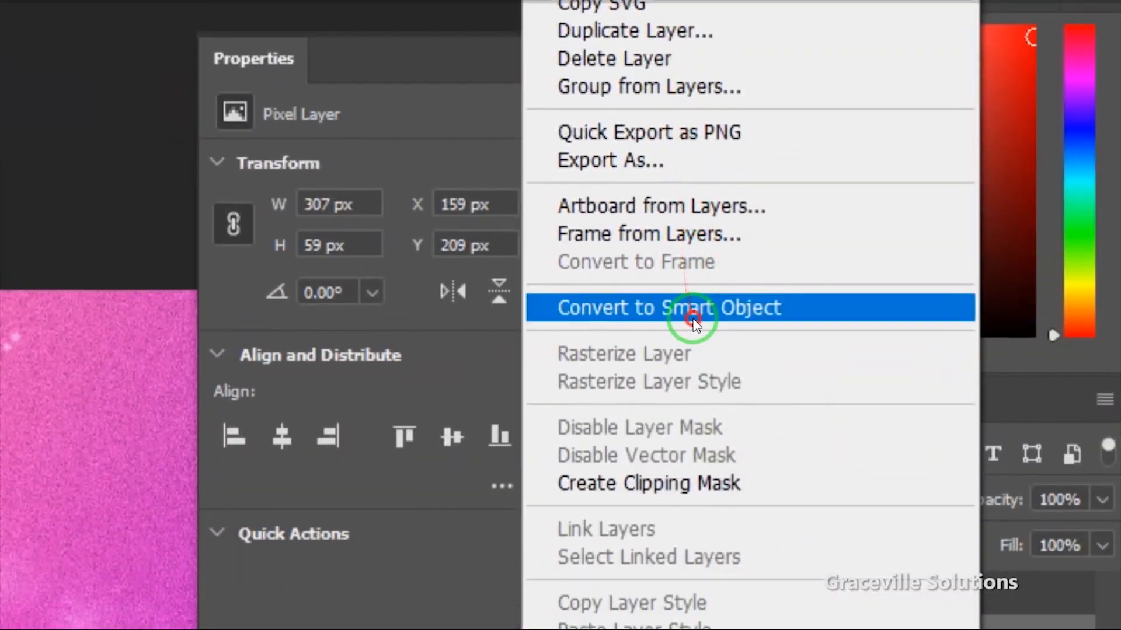
pyautogui.click(682, 374)
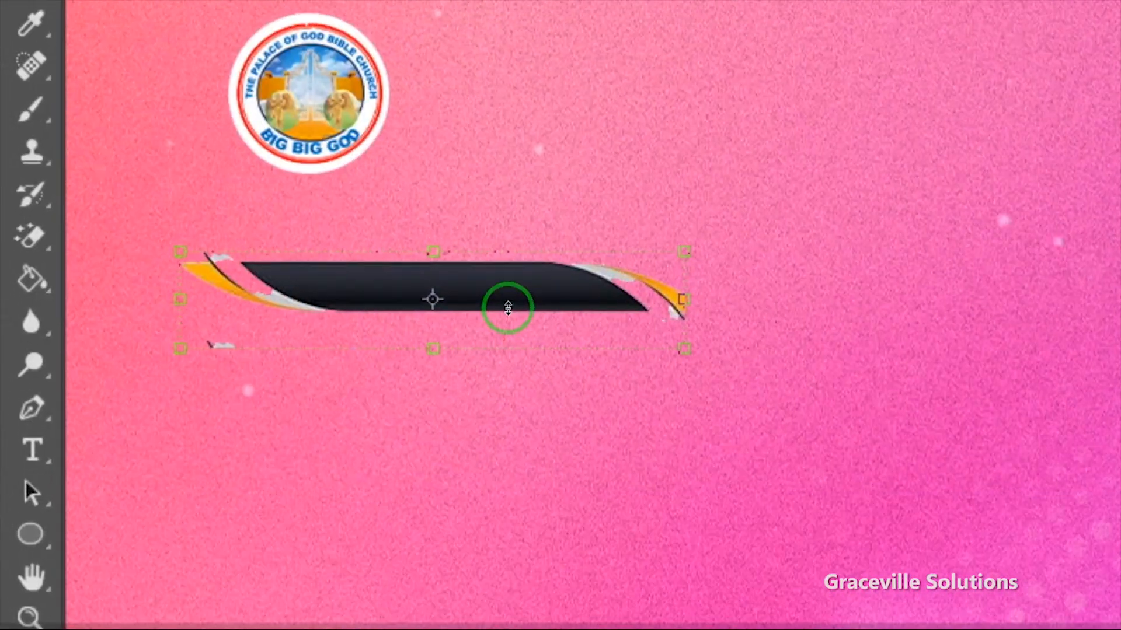
pyautogui.scroll(2, 507, 308)
pyautogui.moveTo(602, 288); pyautogui.dragTo(770, 238)
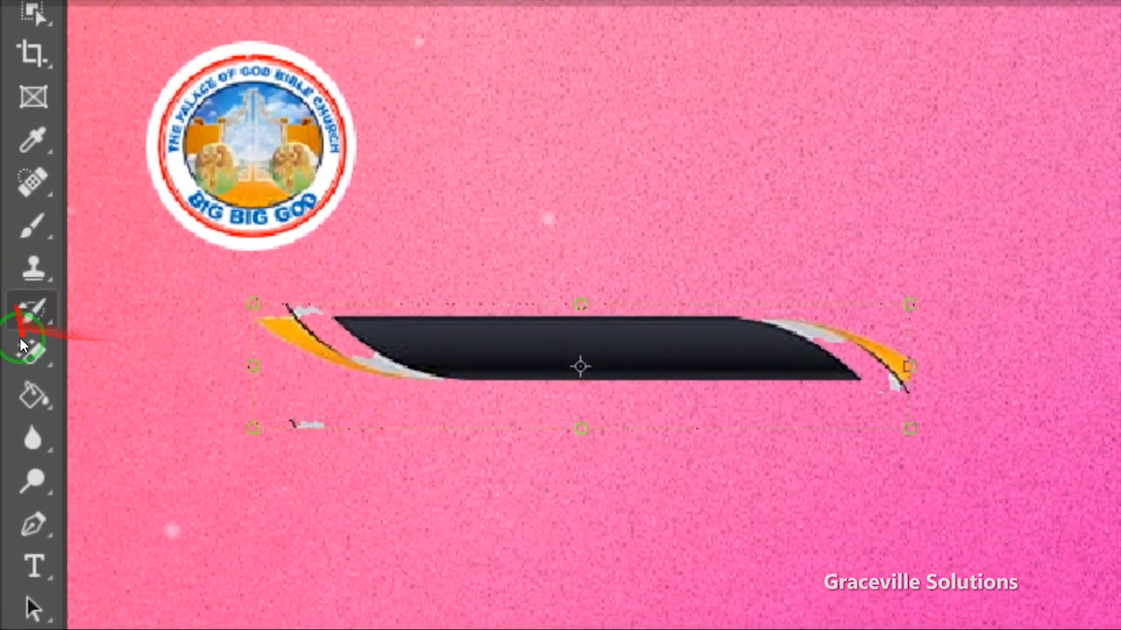
# Step: Erase the banner's stray fringe with the Magic Eraser, rasterizing the layer
pyautogui.click(32, 316)
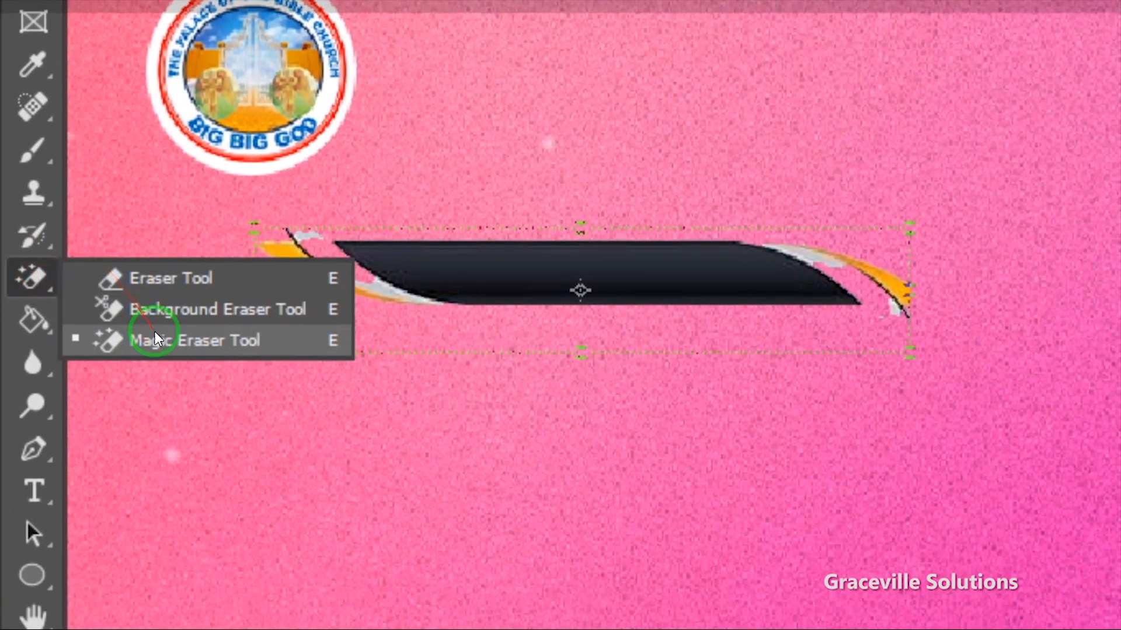
pyautogui.click(138, 378)
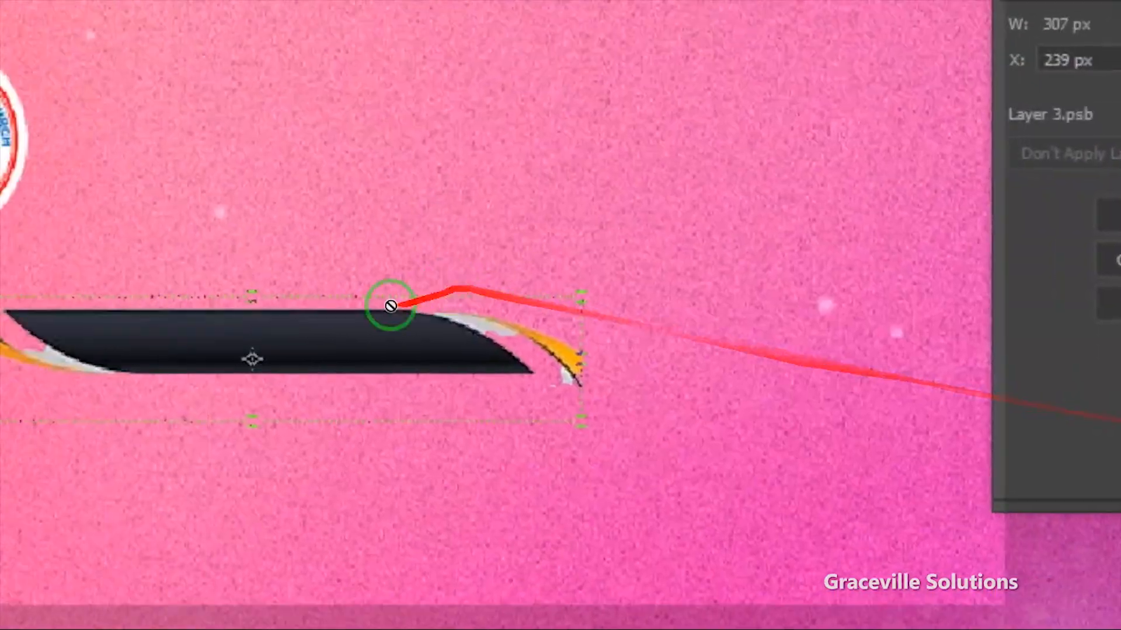
pyautogui.click(390, 305)
pyautogui.click(896, 217)
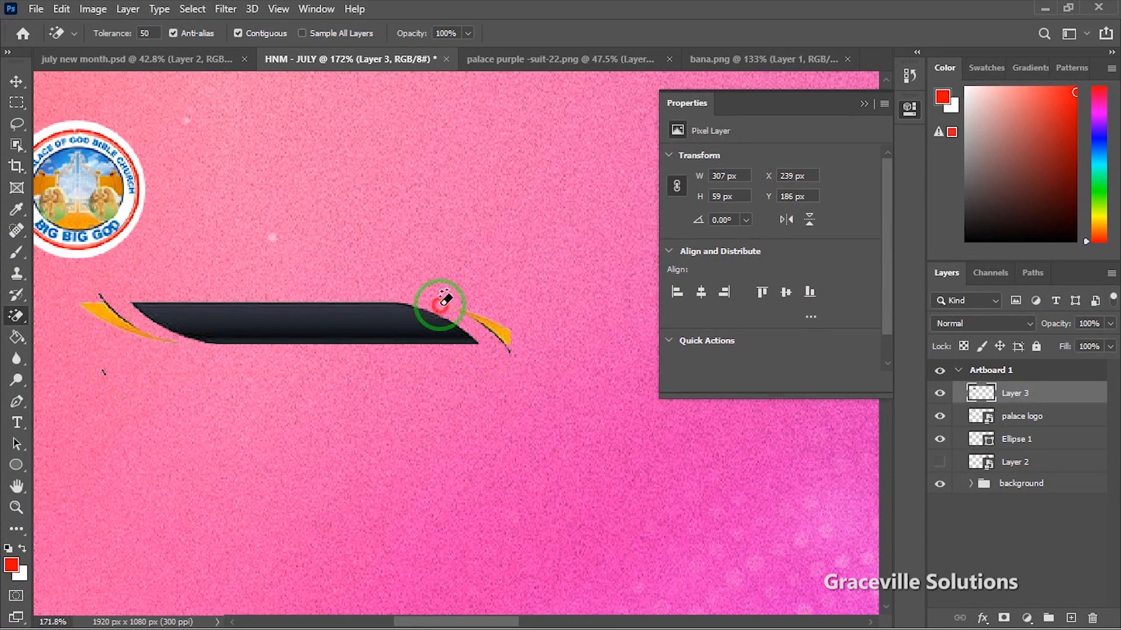
# Step: Move the banner beneath the logo and enlarge it to about 142% (437 × 84 px)
pyautogui.press('v')
pyautogui.moveTo(344, 390); pyautogui.dragTo(499, 341)
pyautogui.moveTo(505, 281); pyautogui.dragTo(292, 270)
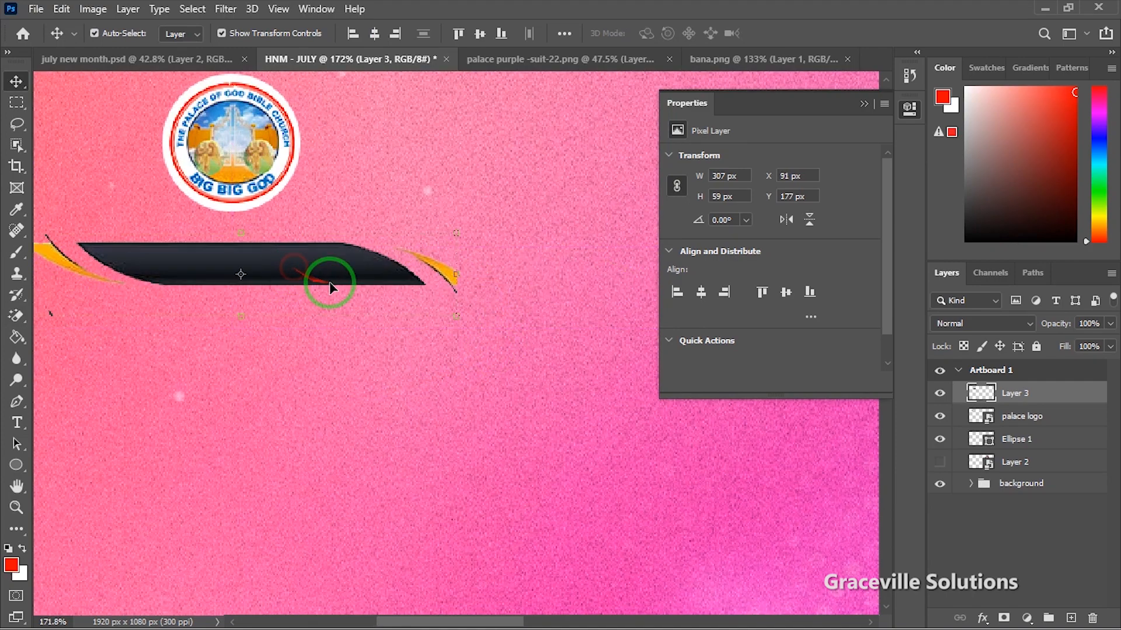
pyautogui.hotkey('ctrl', '0')
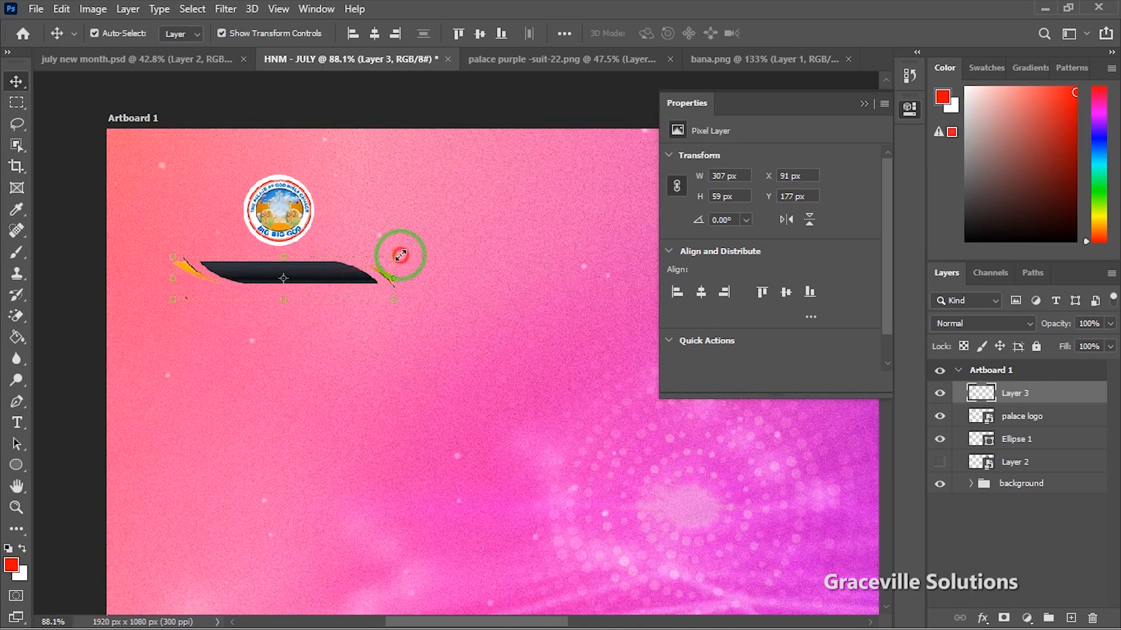
pyautogui.moveTo(400, 255); pyautogui.dragTo(387, 287)
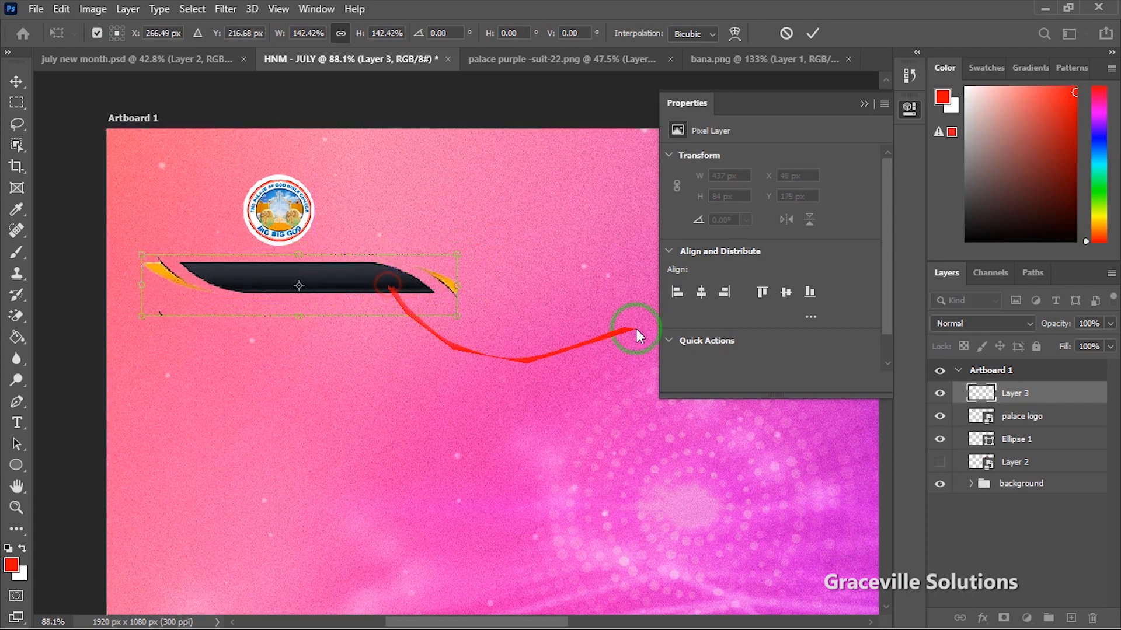
pyautogui.click(808, 34)
pyautogui.scroll(-6, 503, 155)
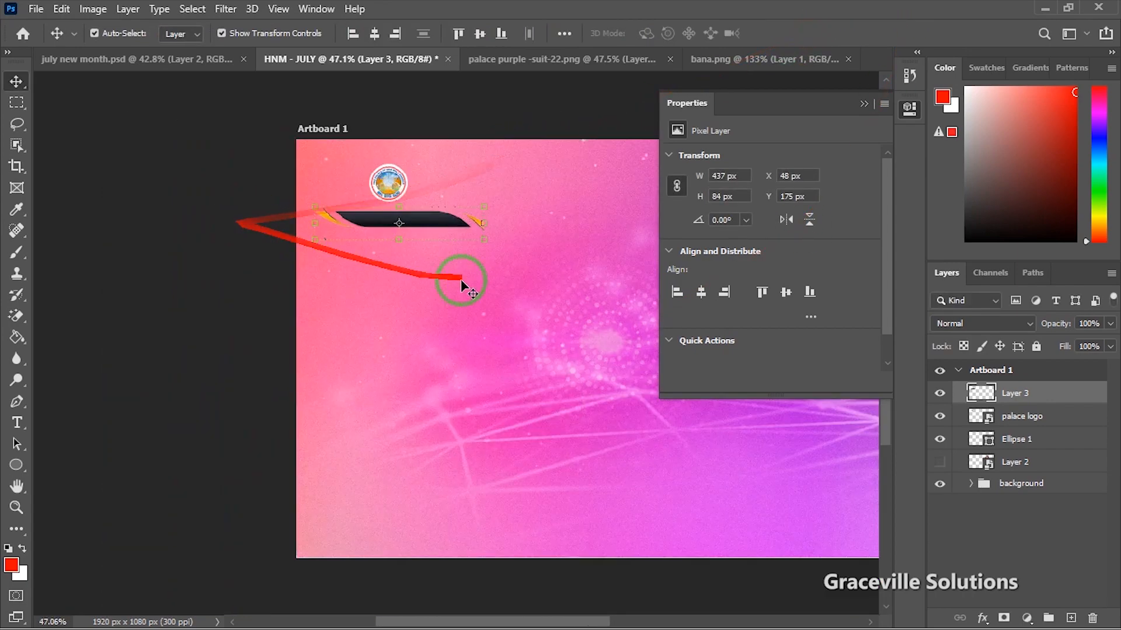
pyautogui.moveTo(478, 281); pyautogui.dragTo(337, 282)
pyautogui.click(446, 123)
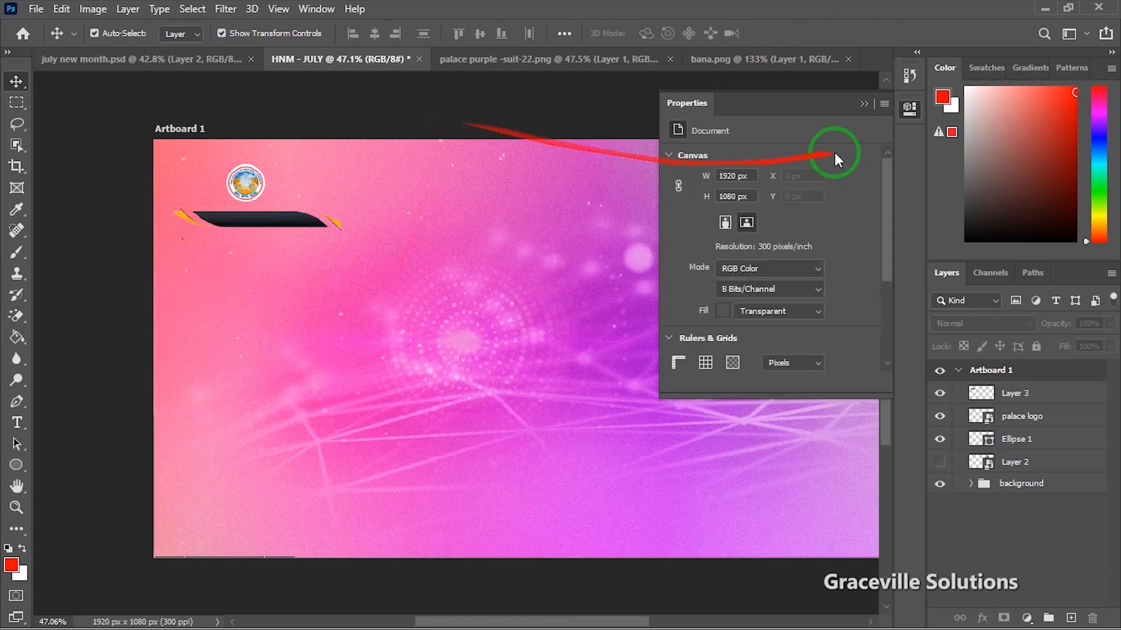
pyautogui.scroll(2, 289, 220)
pyautogui.click(295, 219)
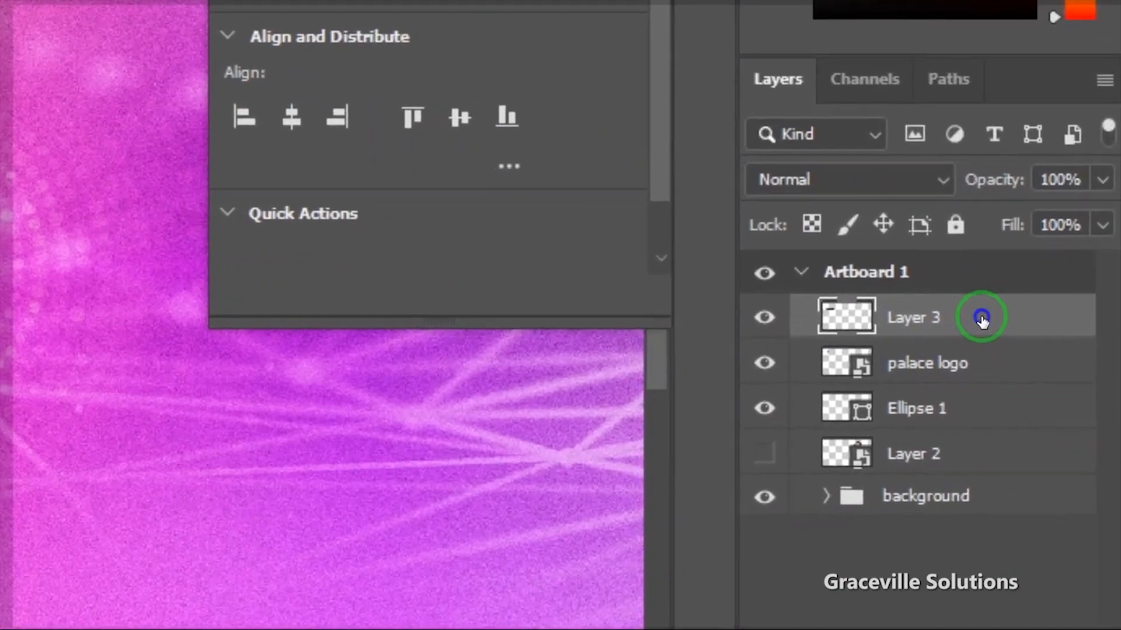
# Step: Add a Drop Shadow at 30% opacity to the Layer 3 banner
pyautogui.rightClick(1050, 398)
pyautogui.click(844, 17)
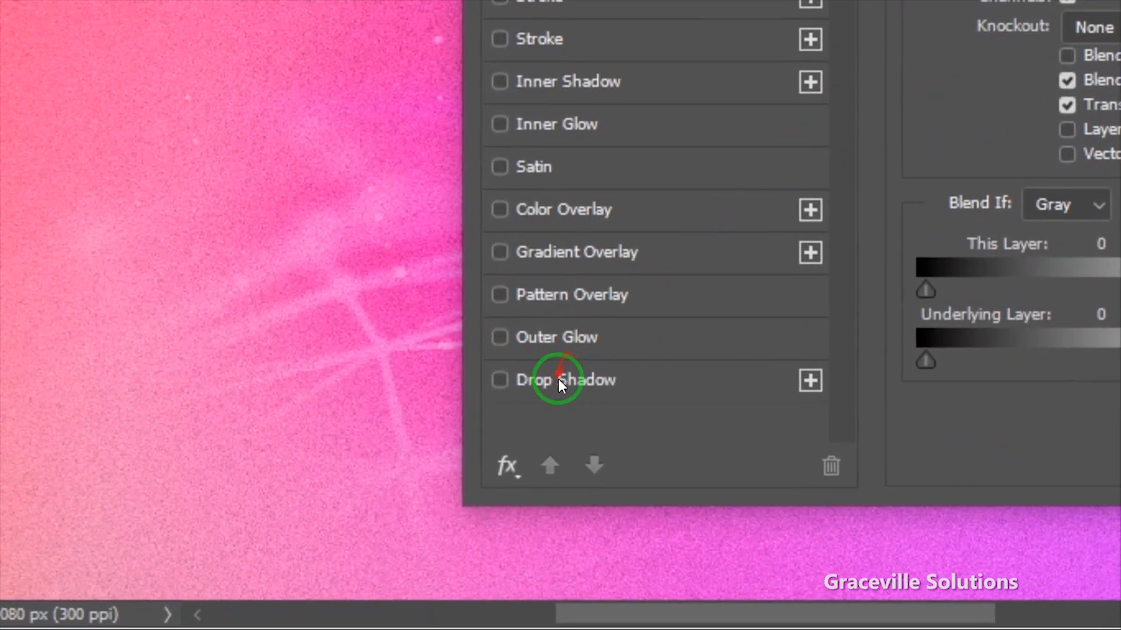
pyautogui.click(560, 380)
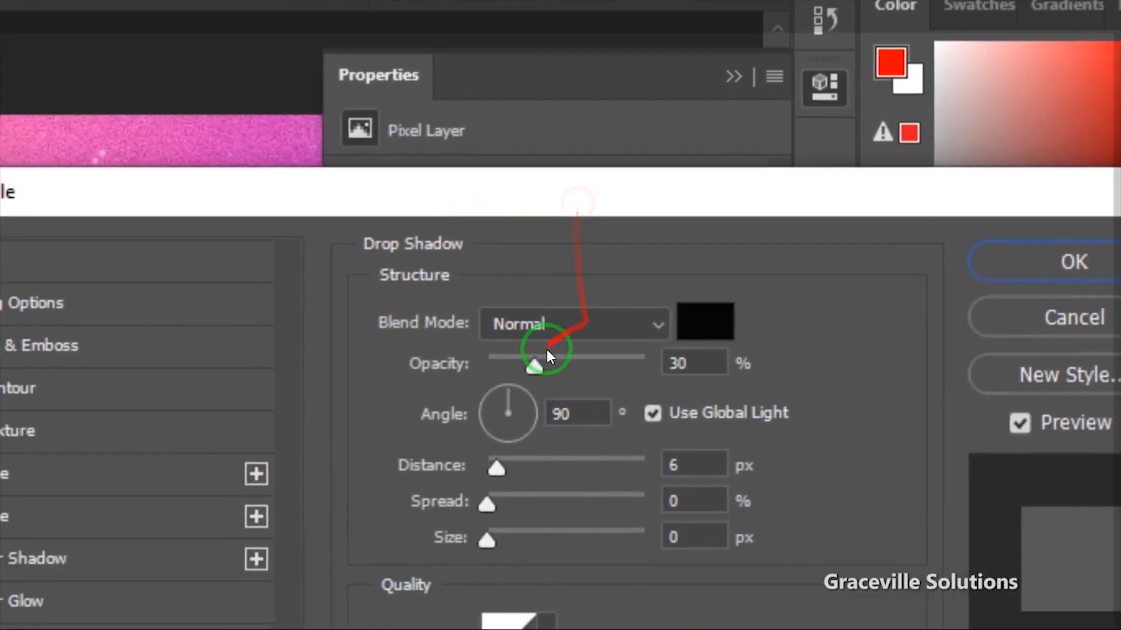
pyautogui.moveTo(617, 454)
pyautogui.mouseDown()
pyautogui.moveTo(593, 455)
pyautogui.moveTo(619, 454)
pyautogui.mouseUp()
pyautogui.moveTo(570, 317)
pyautogui.mouseDown()
pyautogui.moveTo(547, 312)
pyautogui.moveTo(584, 318)
pyautogui.moveTo(544, 310)
pyautogui.moveTo(566, 316)
pyautogui.moveTo(555, 317)
pyautogui.mouseUp()
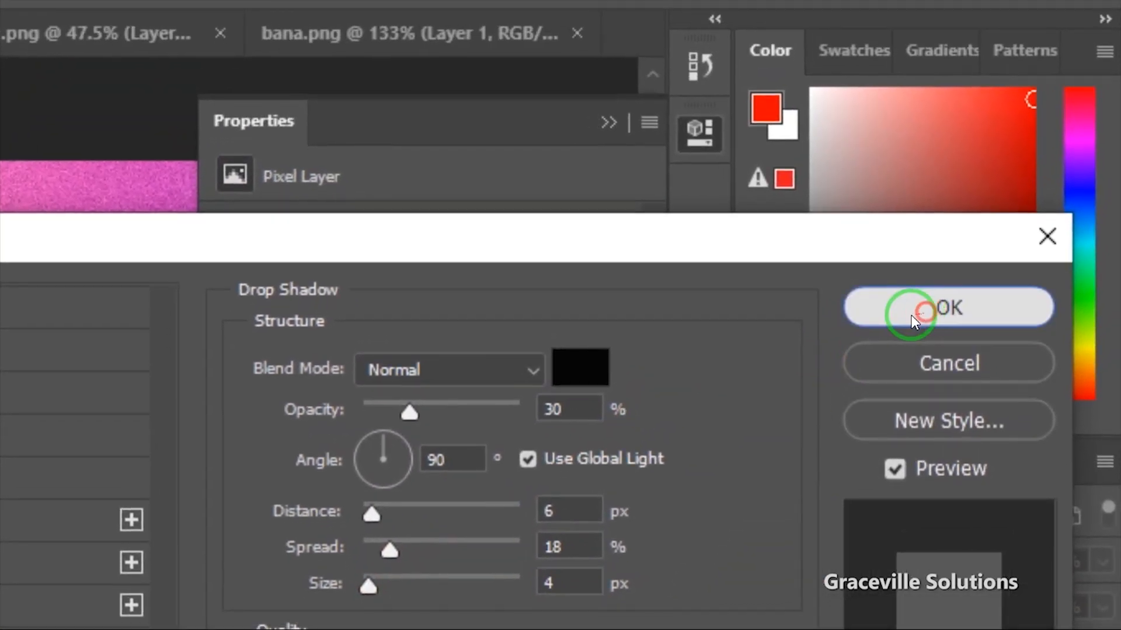
pyautogui.click(928, 312)
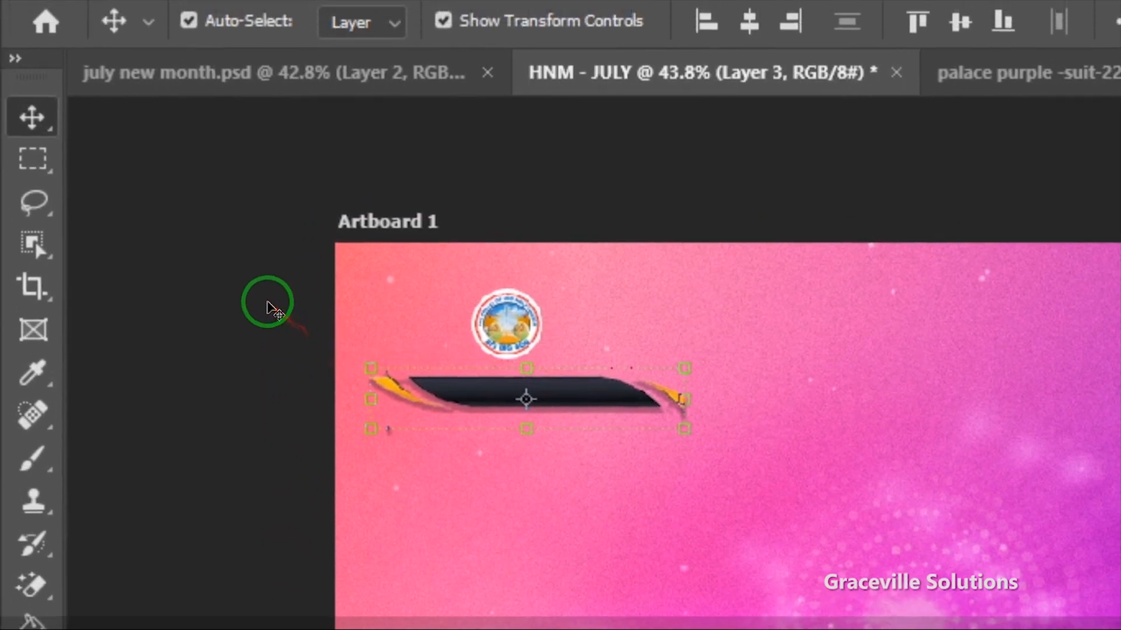
# Step: Inspect the banner, logo and Ellipse 1 layers, deselect all, and close the Properties panel
pyautogui.click(261, 260)
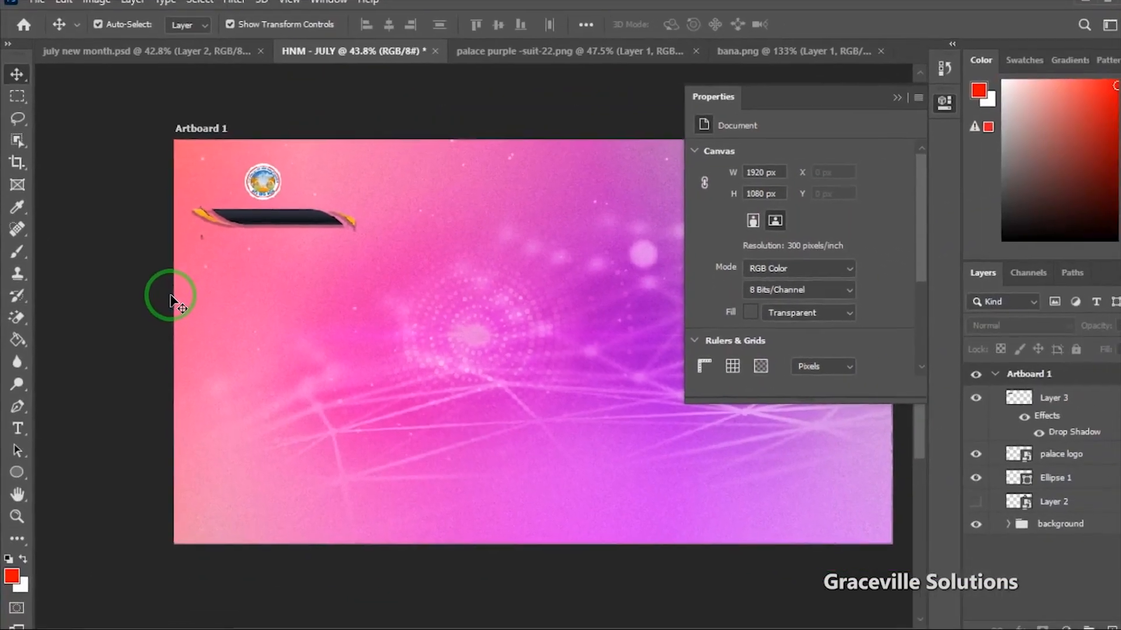
pyautogui.scroll(-2, 608, 198)
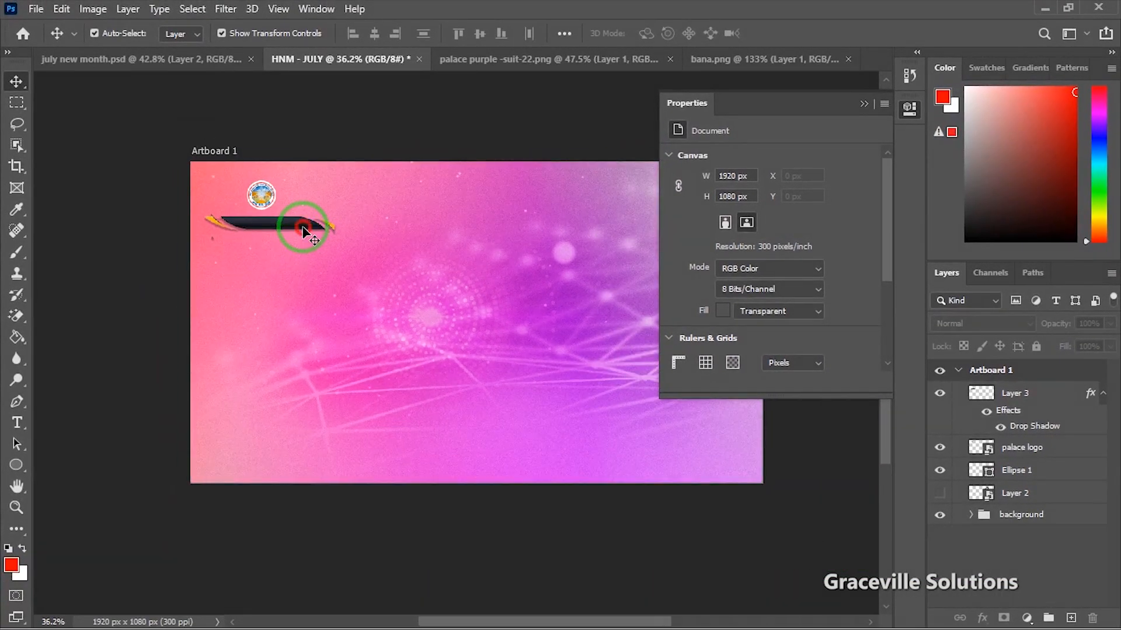
pyautogui.click(304, 231)
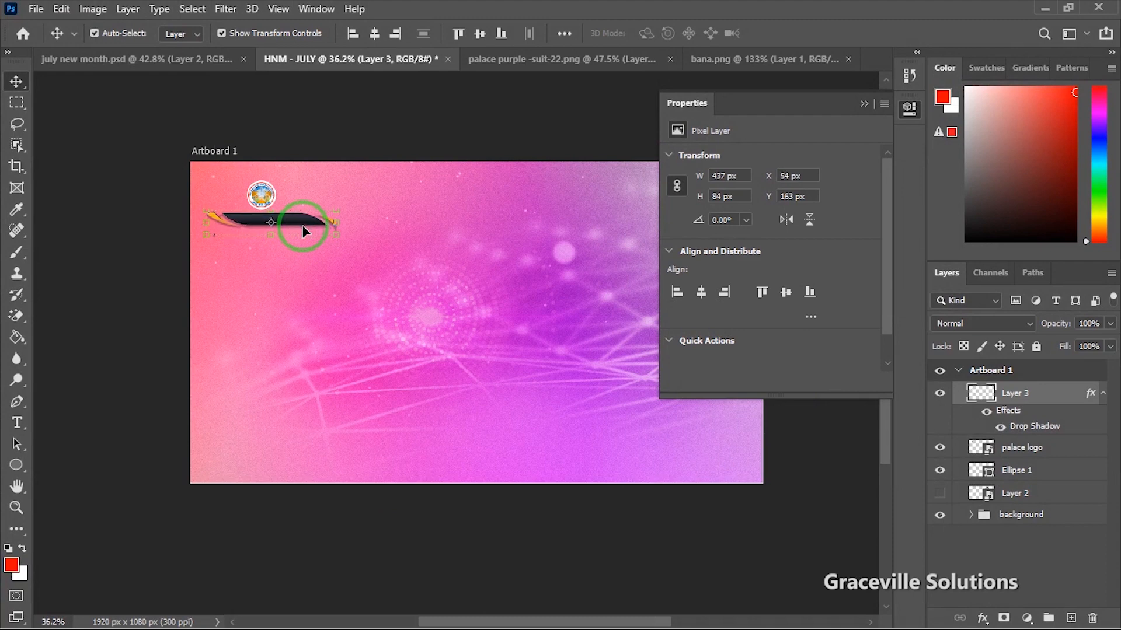
pyautogui.click(1047, 457)
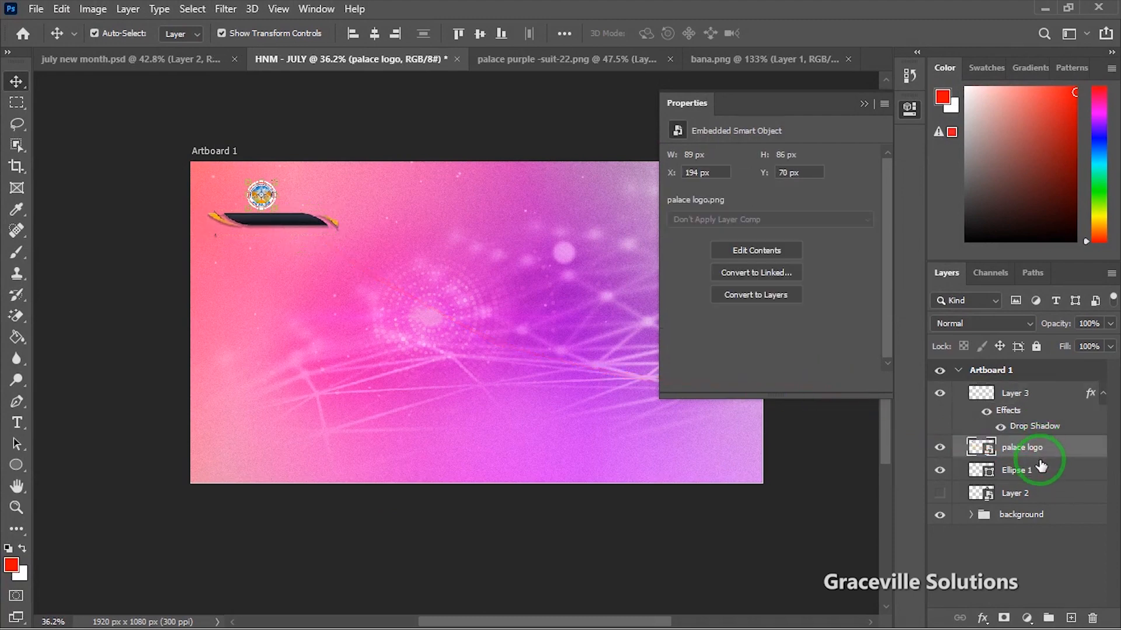
pyautogui.keyDown('shift'); pyautogui.click(1043, 471); pyautogui.keyUp('shift')
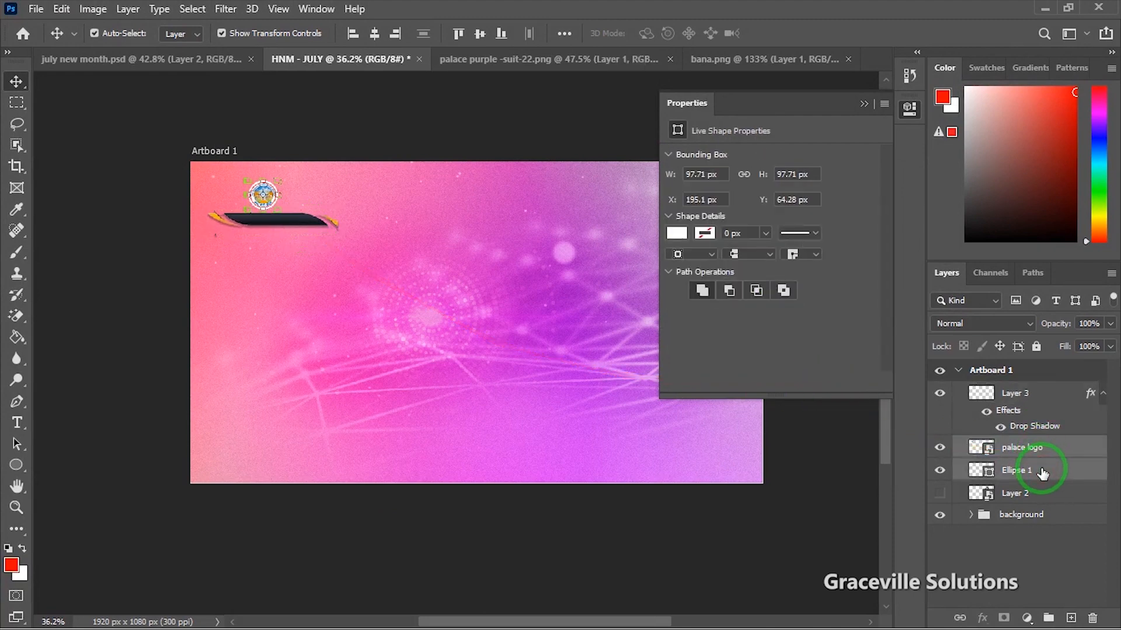
pyautogui.click(149, 244)
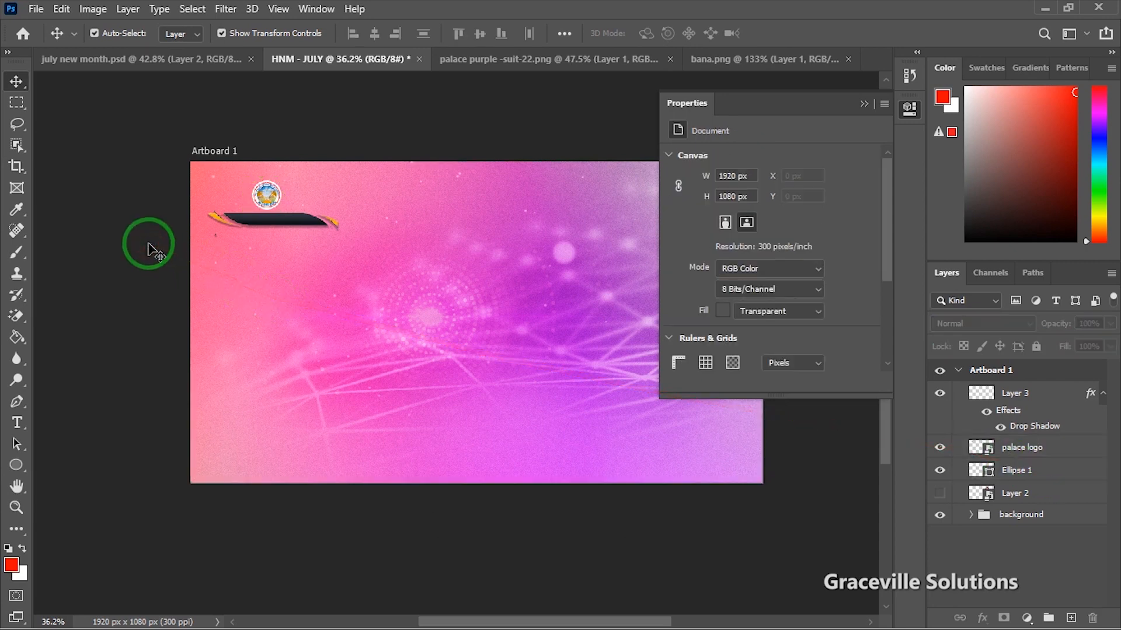
pyautogui.scroll(-3, 150, 244)
pyautogui.scroll(3, 149, 244)
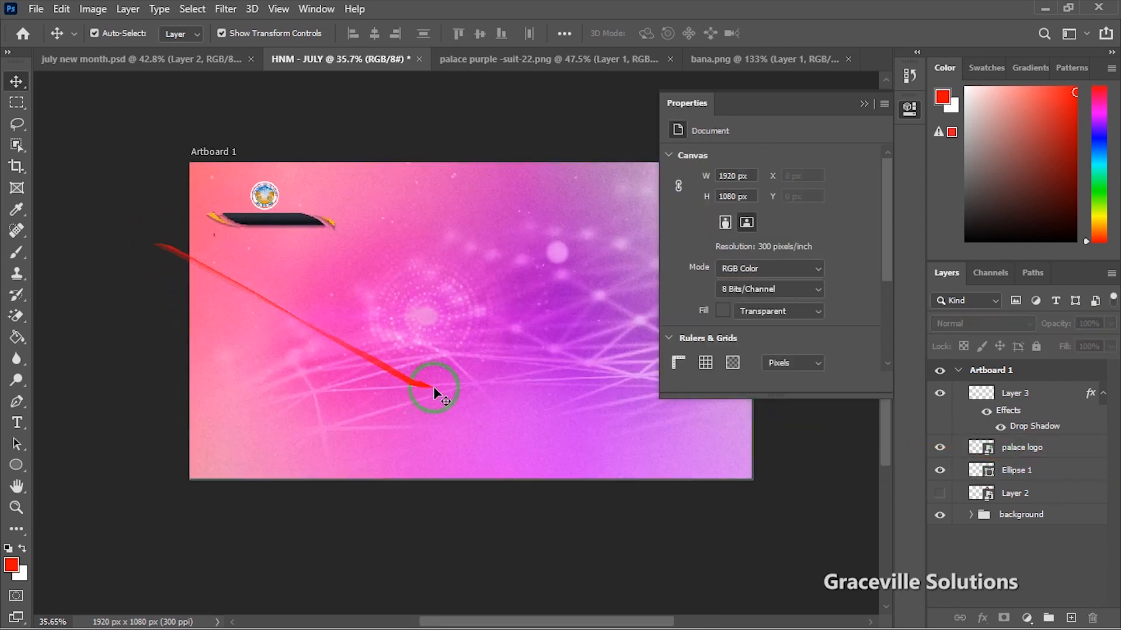
pyautogui.click(864, 105)
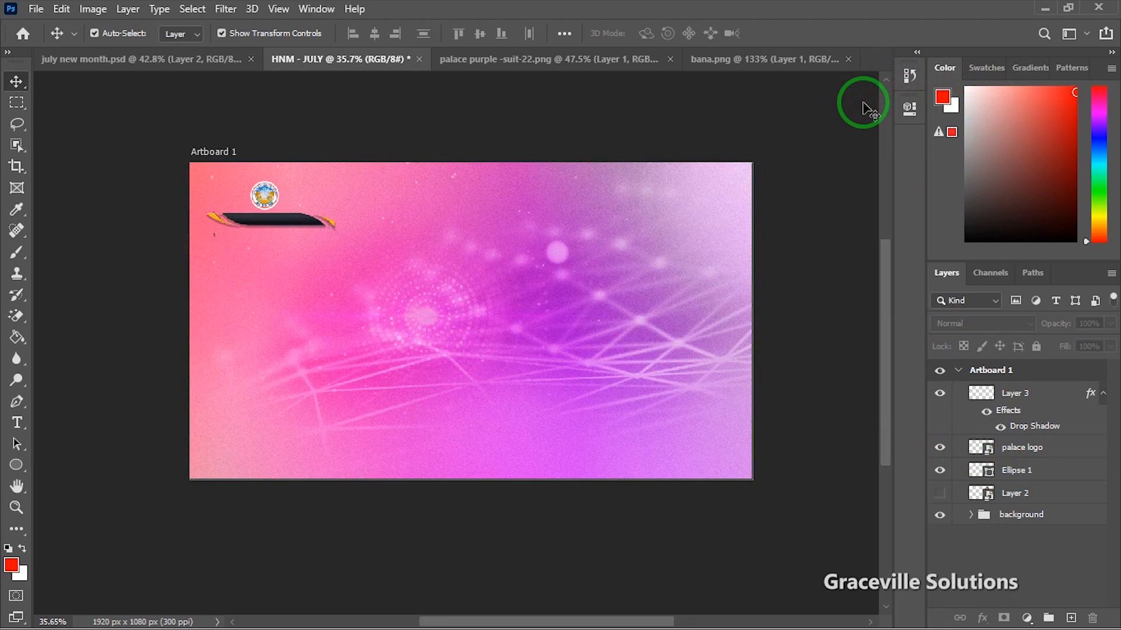
# Step: Copy the first MONT line, 'THE PALACE OF GOD BIBLE CHURCH', then bring Photoshop back
pyautogui.press('super')
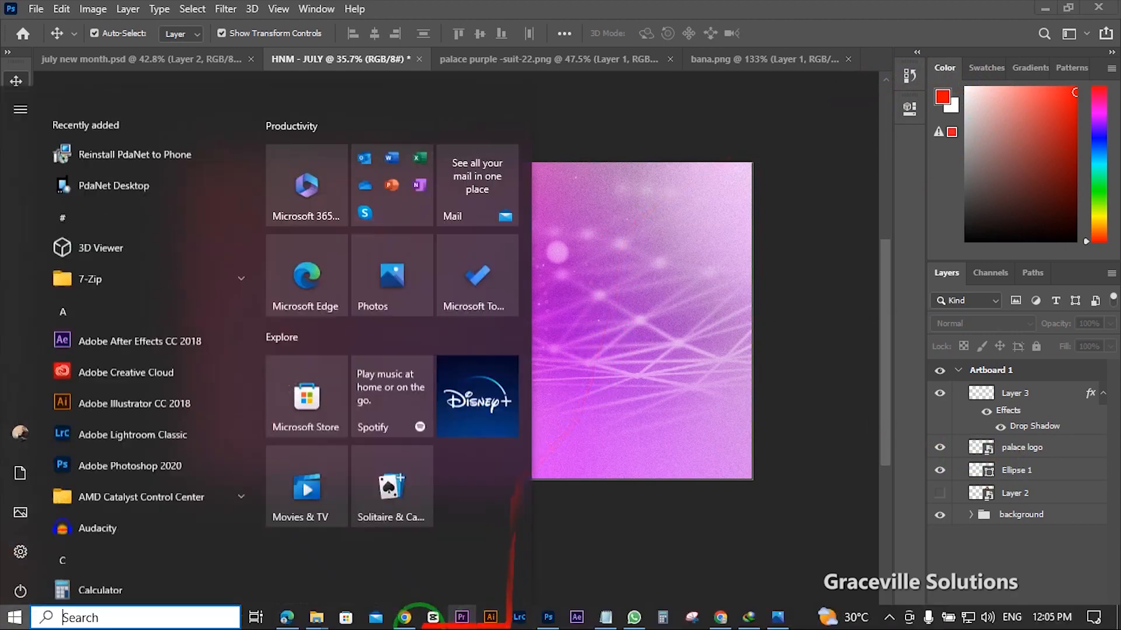
pyautogui.moveTo(316, 617)
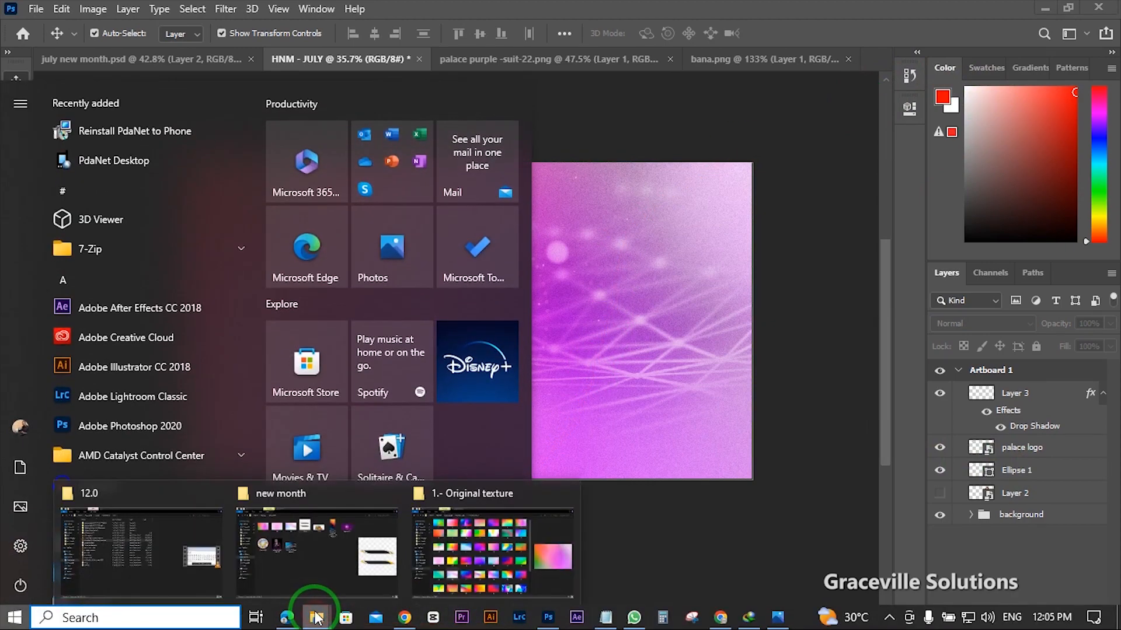
pyautogui.click(300, 549)
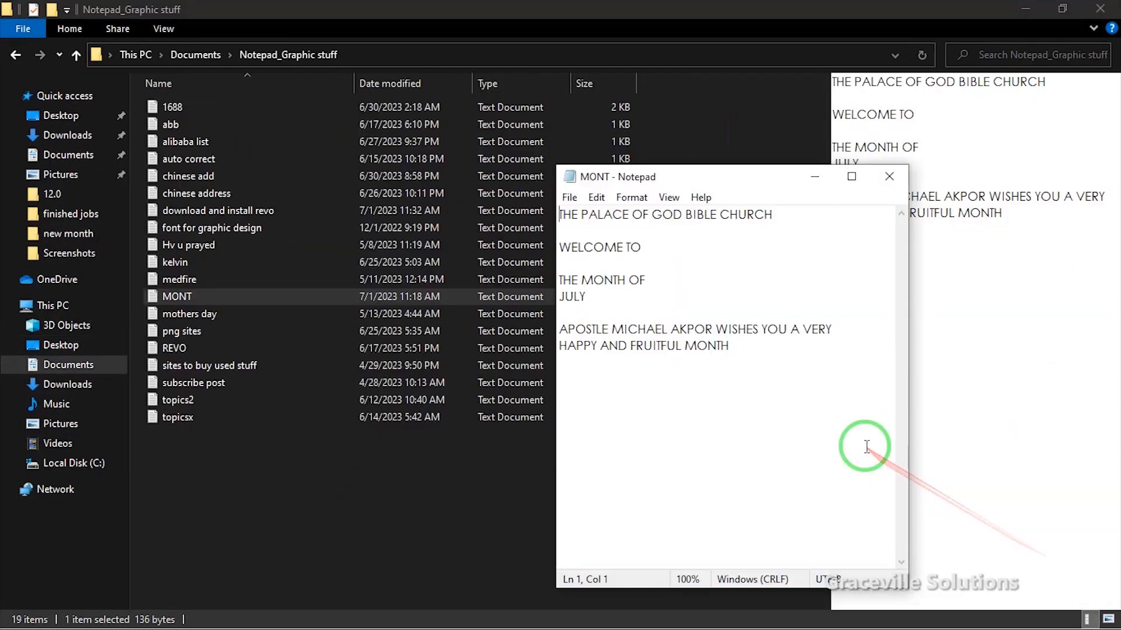
pyautogui.rightClick(601, 213)
pyautogui.click(662, 266)
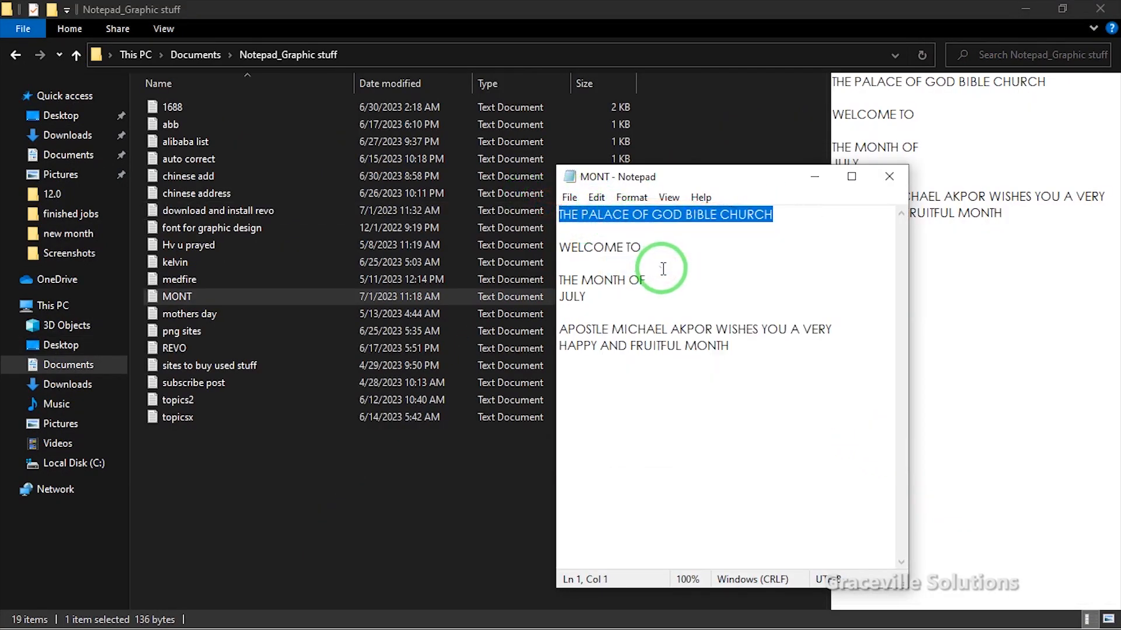
pyautogui.press('super')
pyautogui.click(548, 617)
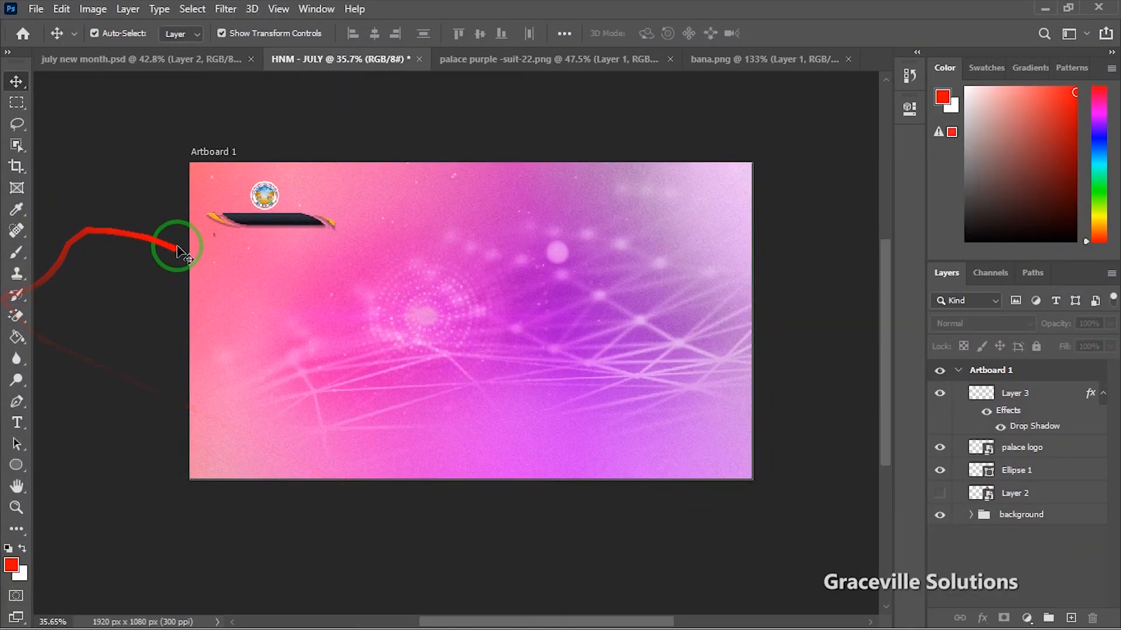
# Step: Paste 'THE PALACE OF GOD BIBLE CHURCH' into a new text layer and move it left
pyautogui.scroll(4, 176, 260)
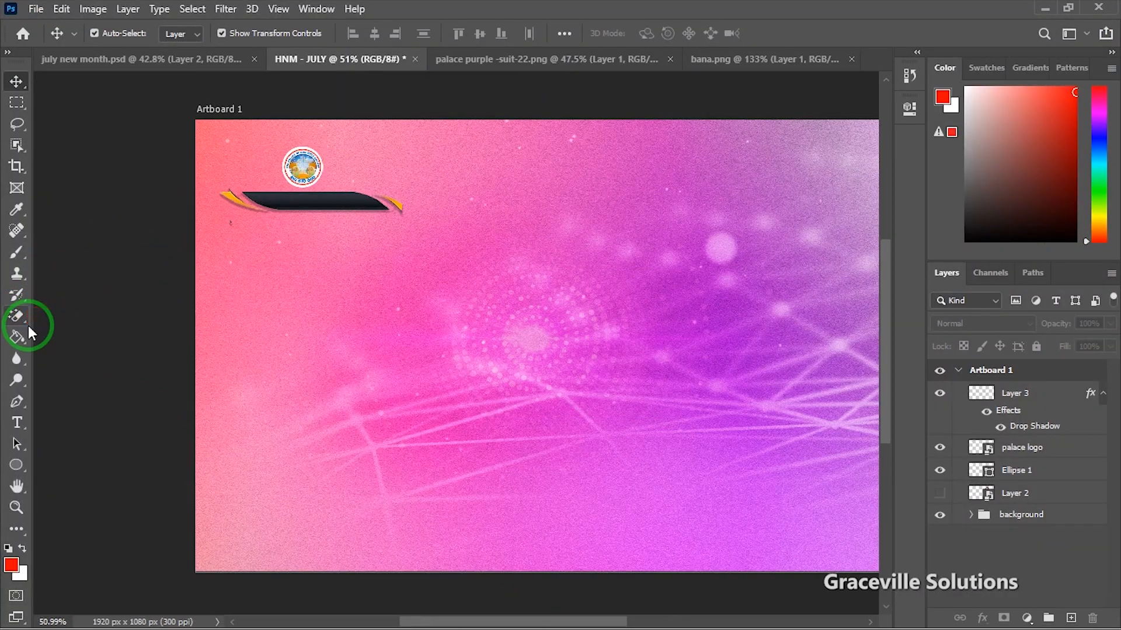
pyautogui.press('t')
pyautogui.click(401, 294)
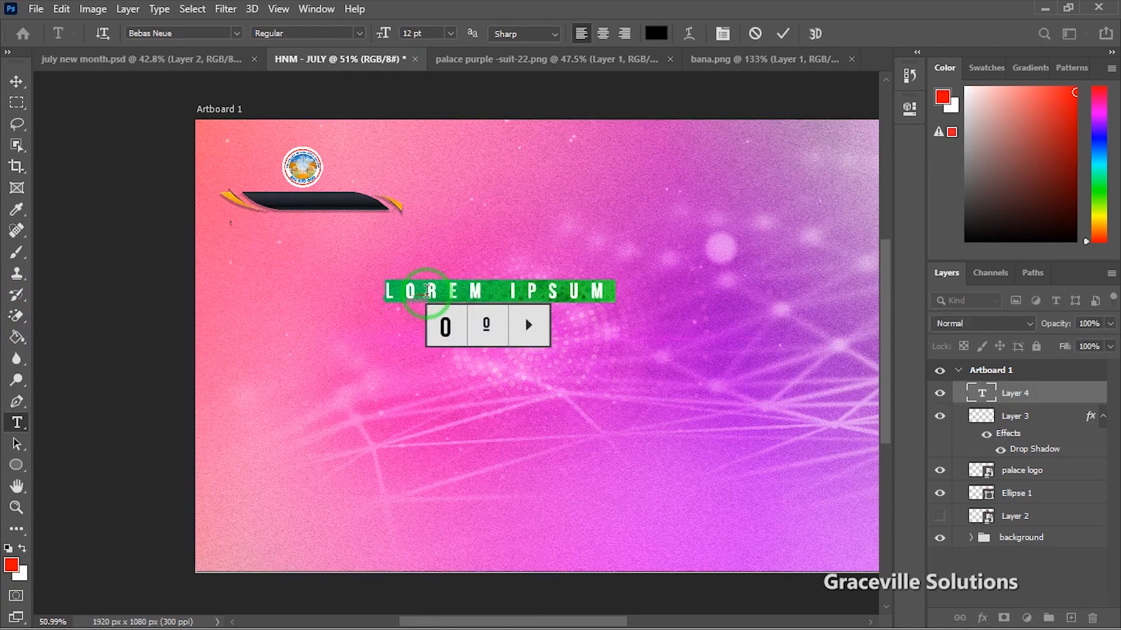
pyautogui.doubleClick(512, 288)
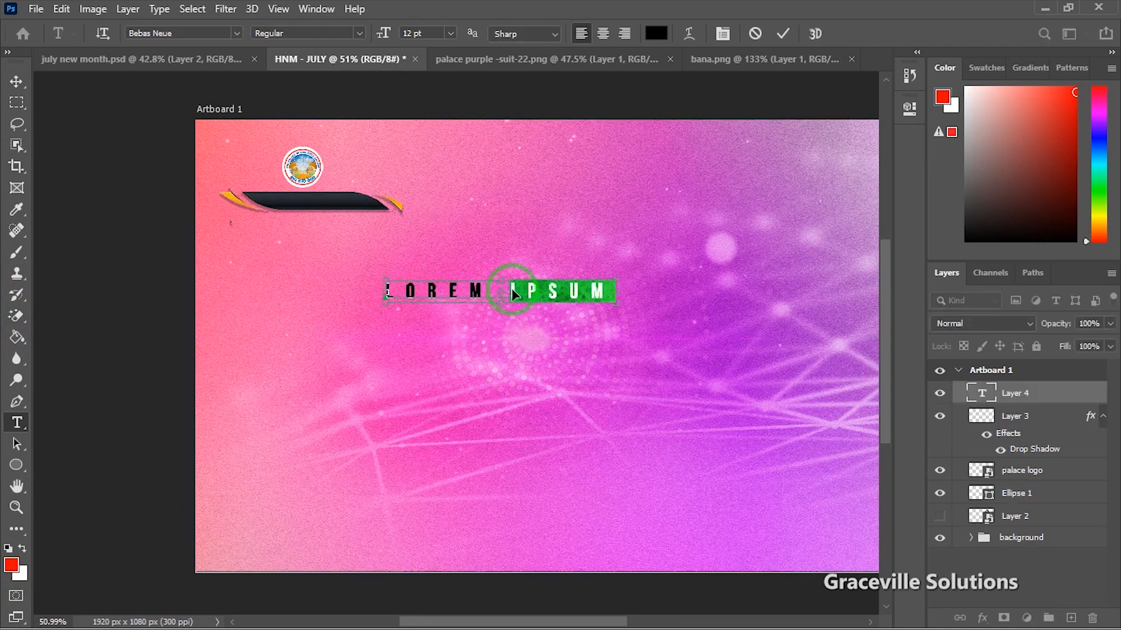
pyautogui.write('THE PALACE OF GOD B')
pyautogui.hotkey('ctrl', 'a')
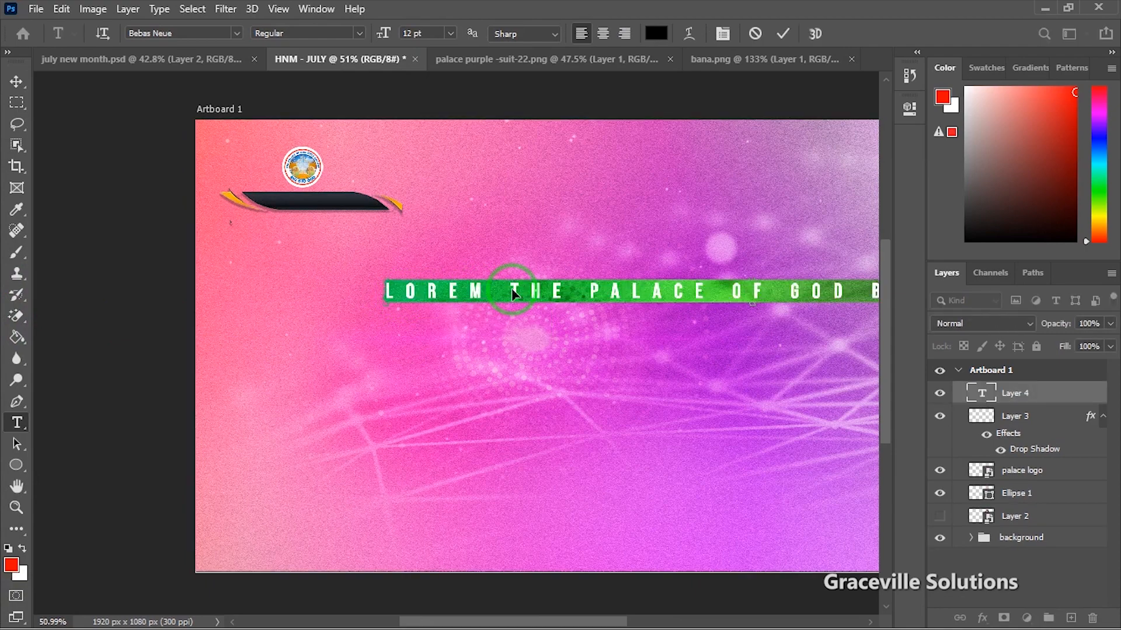
pyautogui.hotkey('ctrl', 'v')
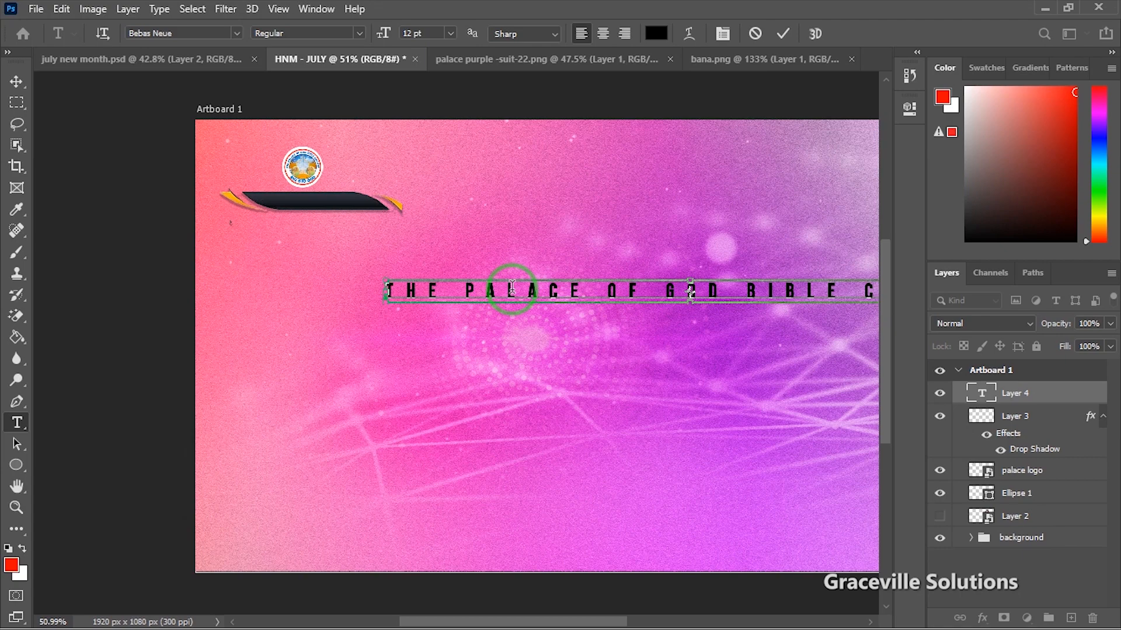
pyautogui.click(16, 81)
pyautogui.moveTo(552, 292); pyautogui.dragTo(448, 290)
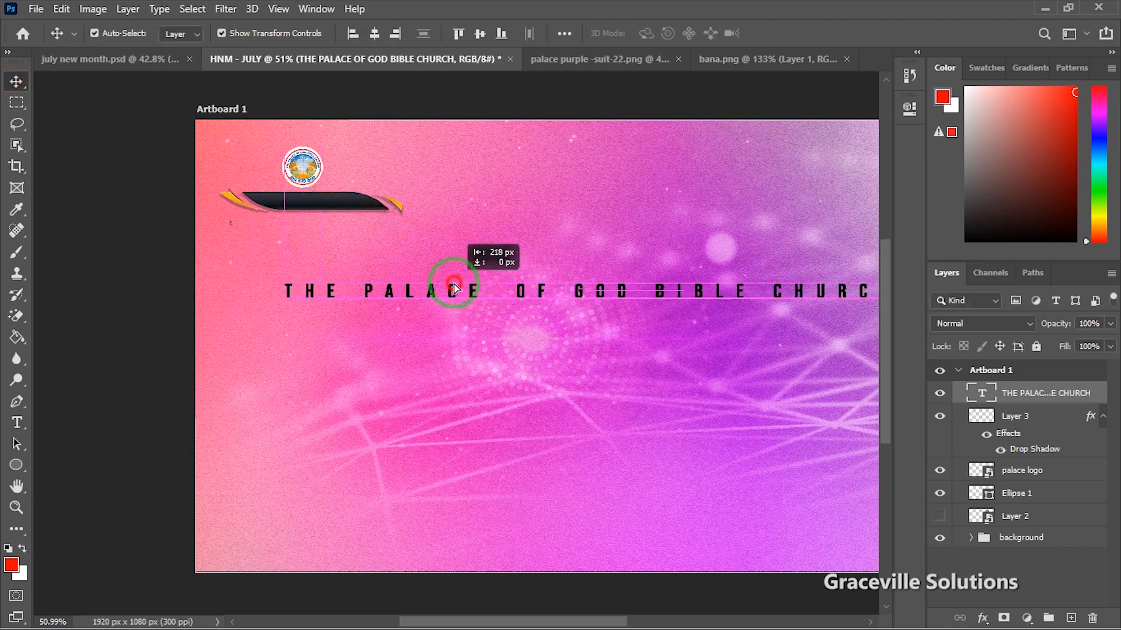
# Step: Set the church name's tracking to 0 and shift it slightly further left
pyautogui.click(909, 110)
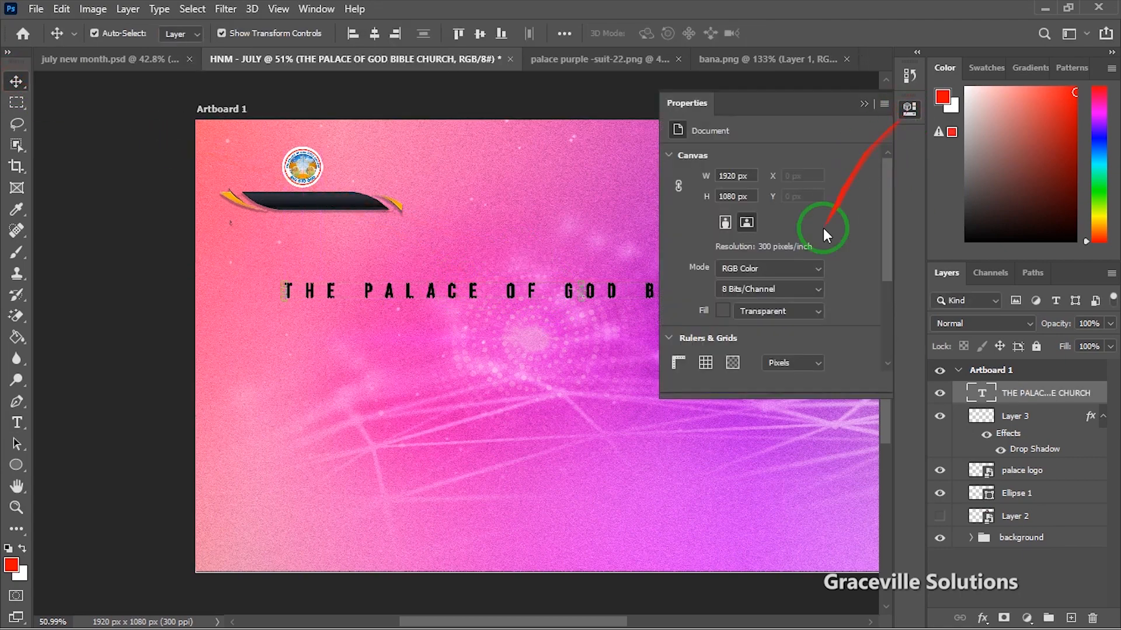
pyautogui.moveTo(885, 238)
pyautogui.mouseDown()
pyautogui.moveTo(880, 328)
pyautogui.moveTo(895, 327)
pyautogui.moveTo(898, 240)
pyautogui.mouseUp()
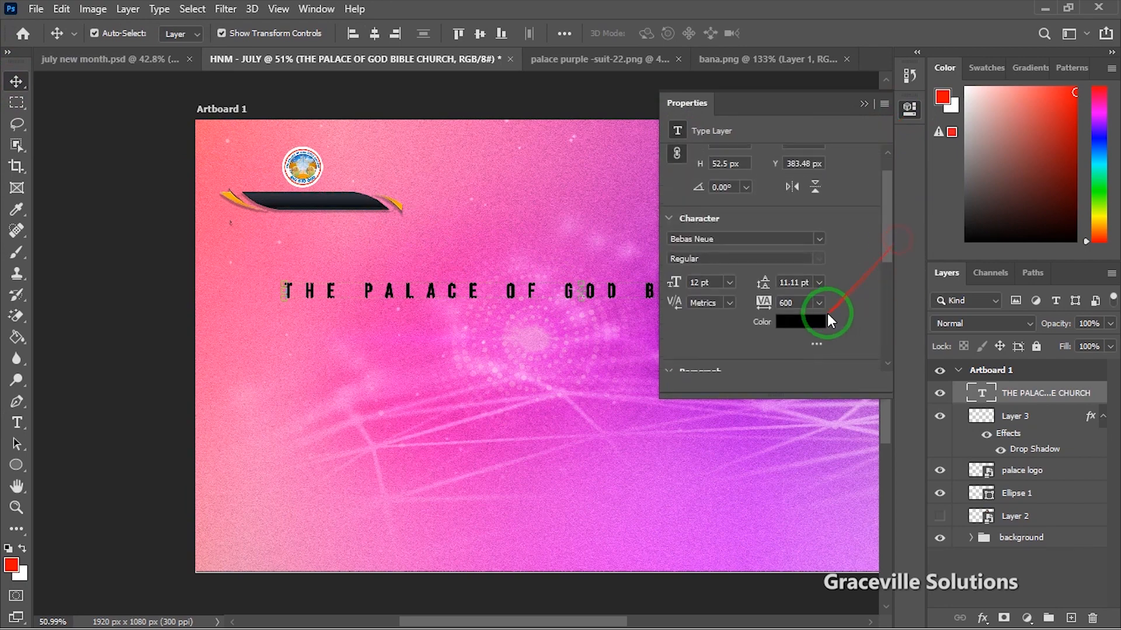
pyautogui.click(818, 303)
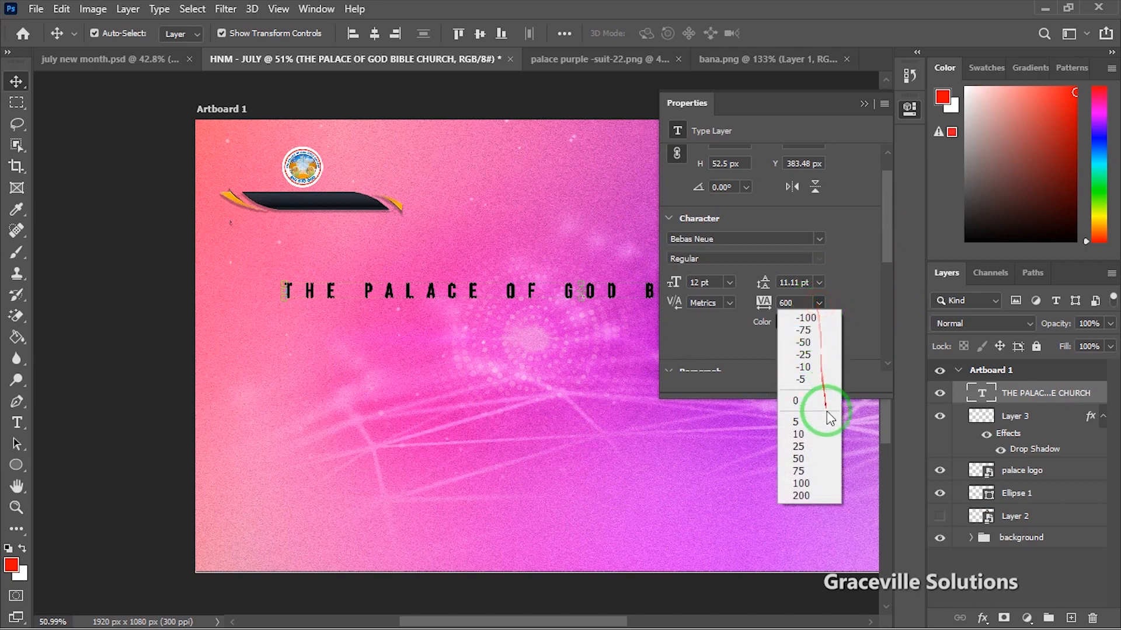
pyautogui.click(814, 396)
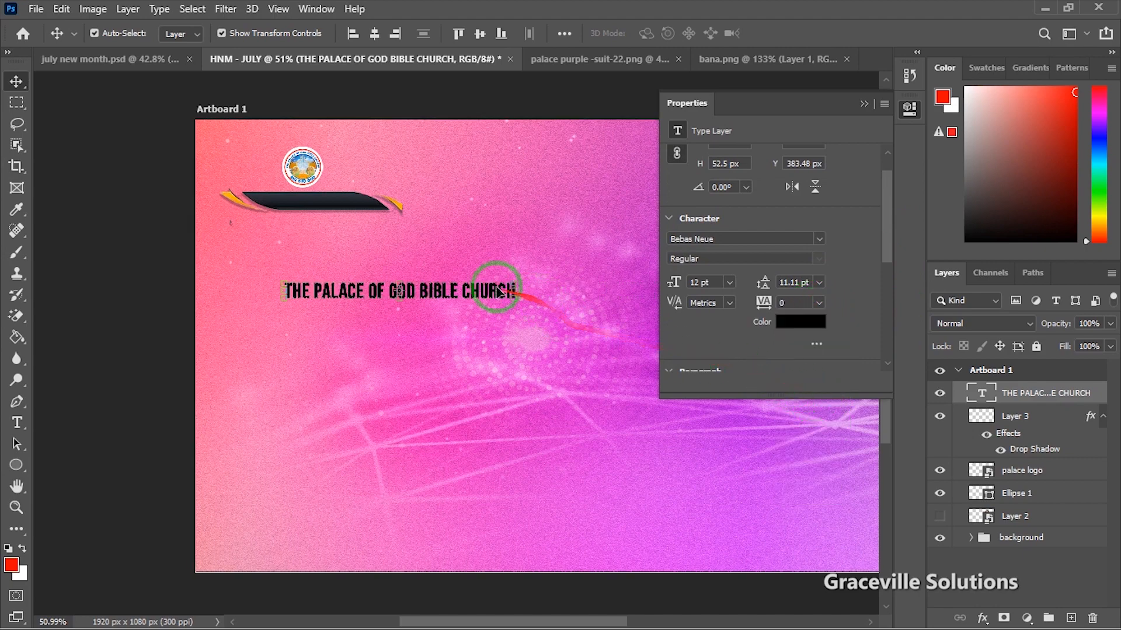
pyautogui.moveTo(486, 290)
pyautogui.mouseDown()
pyautogui.moveTo(469, 276)
pyautogui.moveTo(466, 290)
pyautogui.mouseUp()
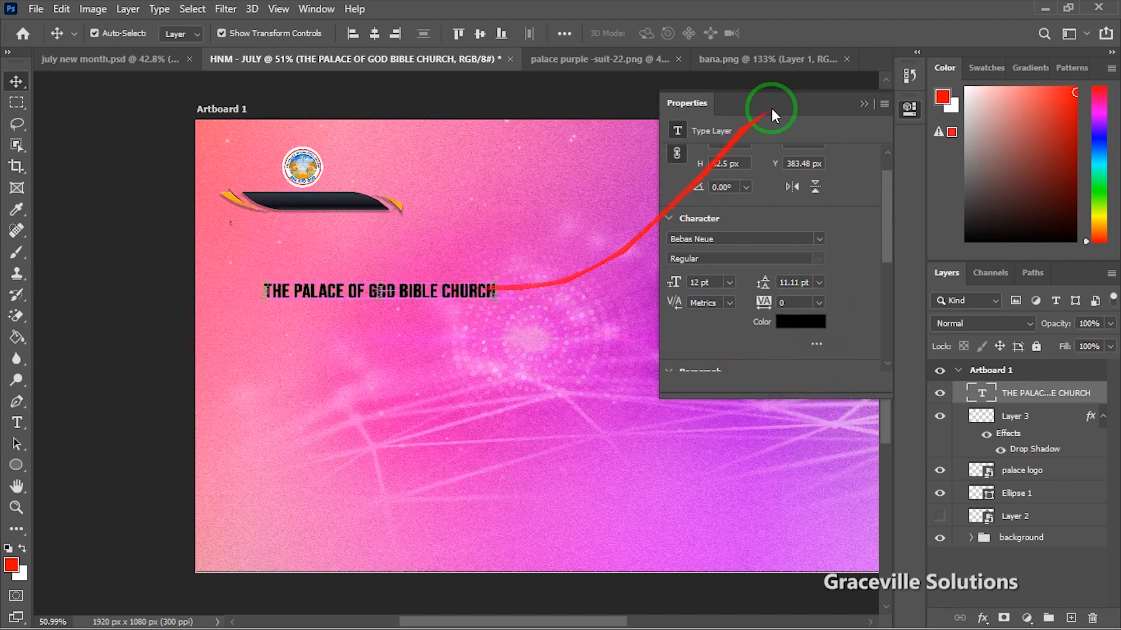
pyautogui.click(863, 103)
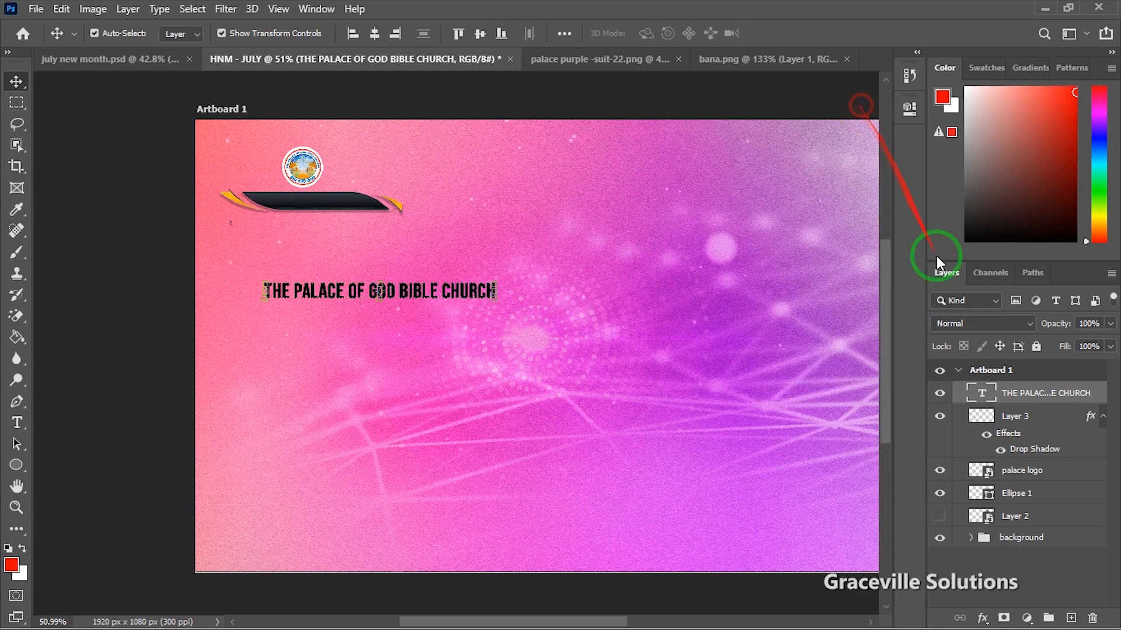
# Step: Change the church name text colour to near-white fff8f8
pyautogui.doubleClick(983, 394)
pyautogui.click(654, 35)
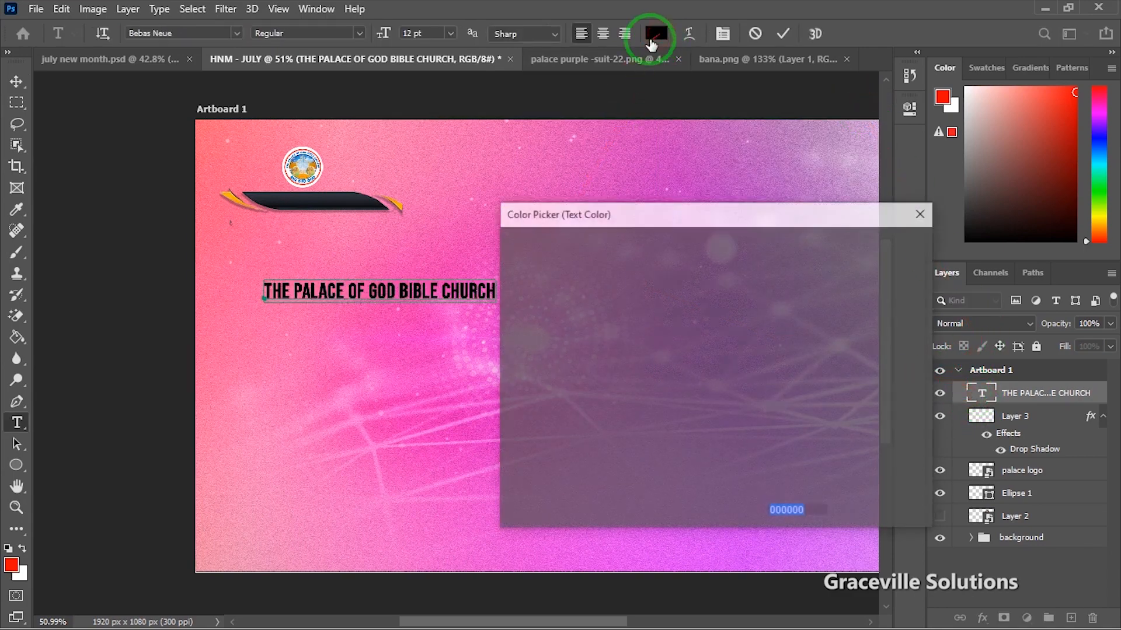
pyautogui.click(512, 253)
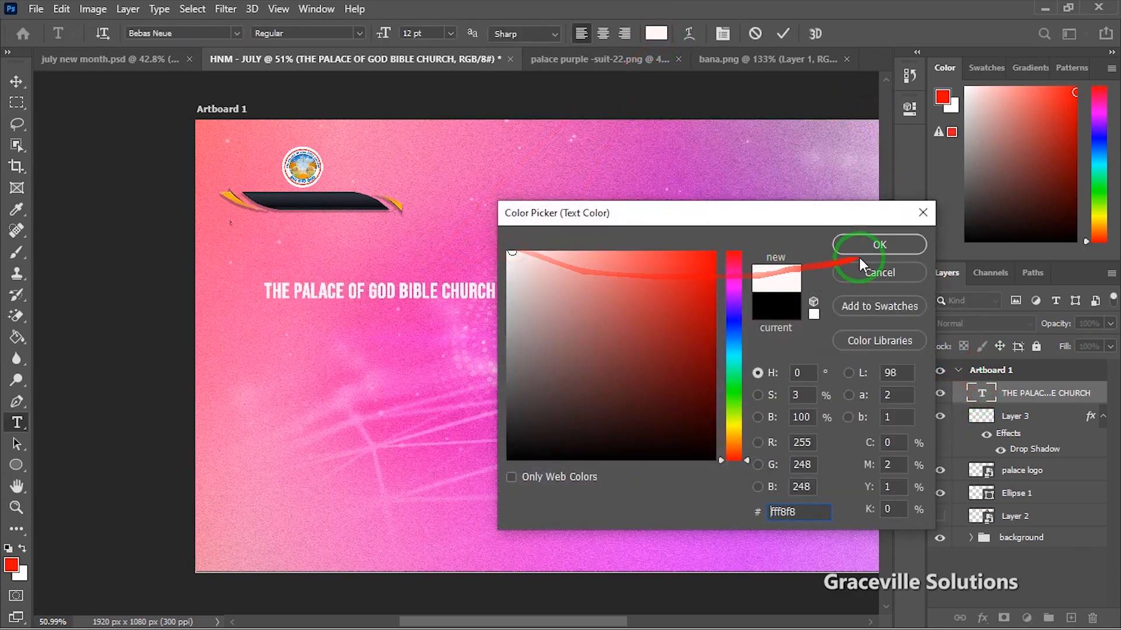
pyautogui.click(859, 258)
pyautogui.click(17, 80)
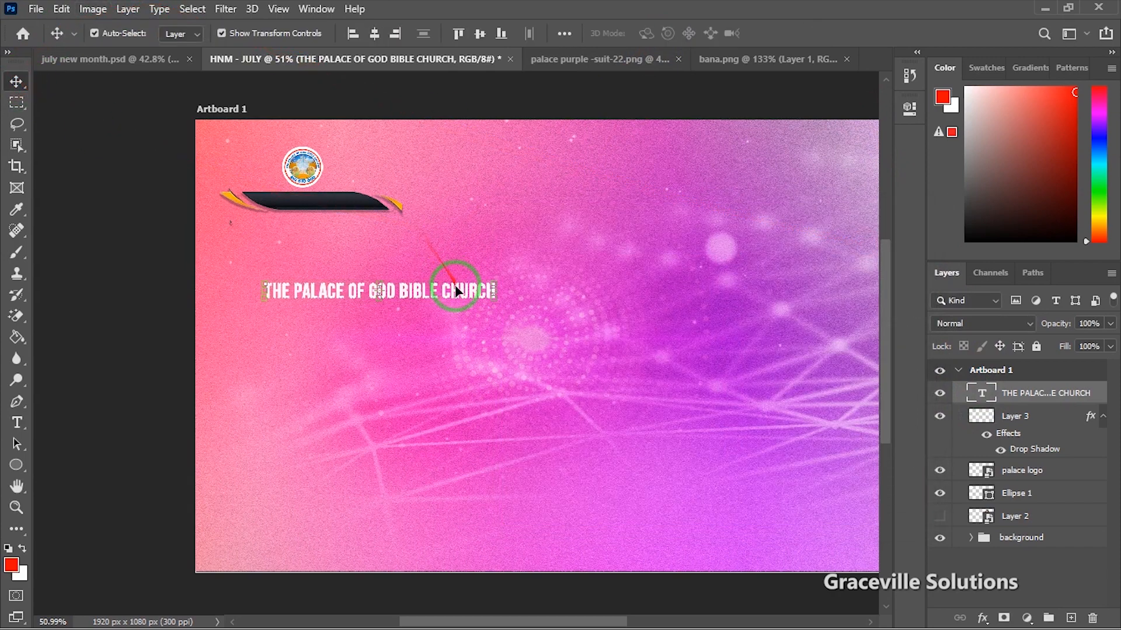
# Step: Move the church name onto the dark banner and scale it to about 43.61%
pyautogui.moveTo(455, 290); pyautogui.dragTo(344, 202)
pyautogui.scroll(3, 386, 207)
pyautogui.hotkey('ctrl', 't')
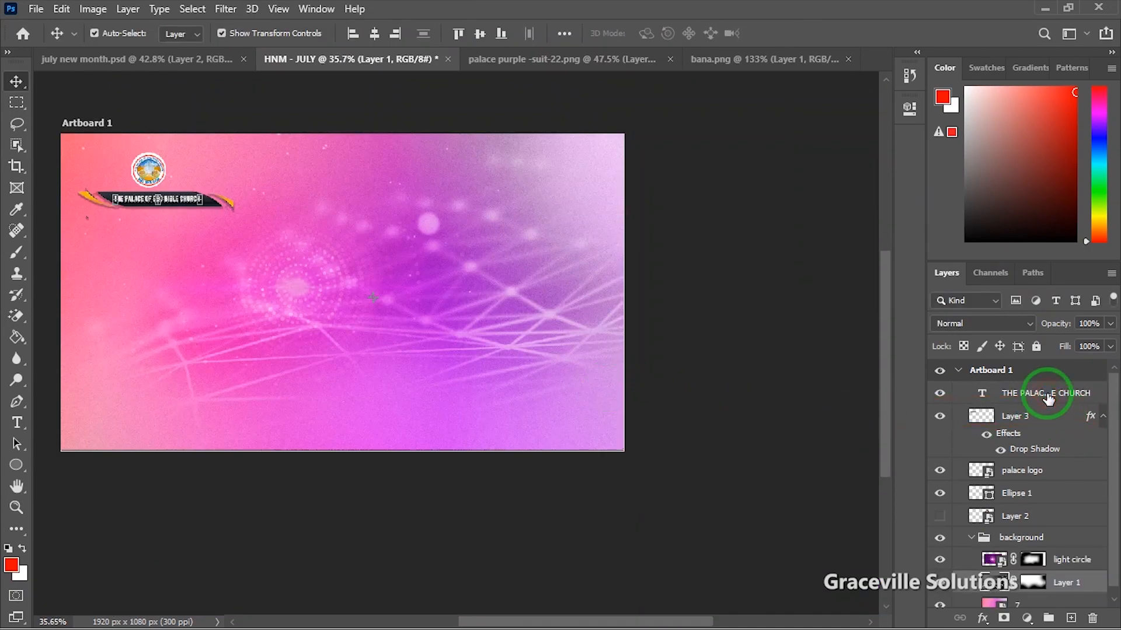
# Step: Group the church name through Ellipse 1 as 'top', then collapse the background group
pyautogui.click(1049, 397)
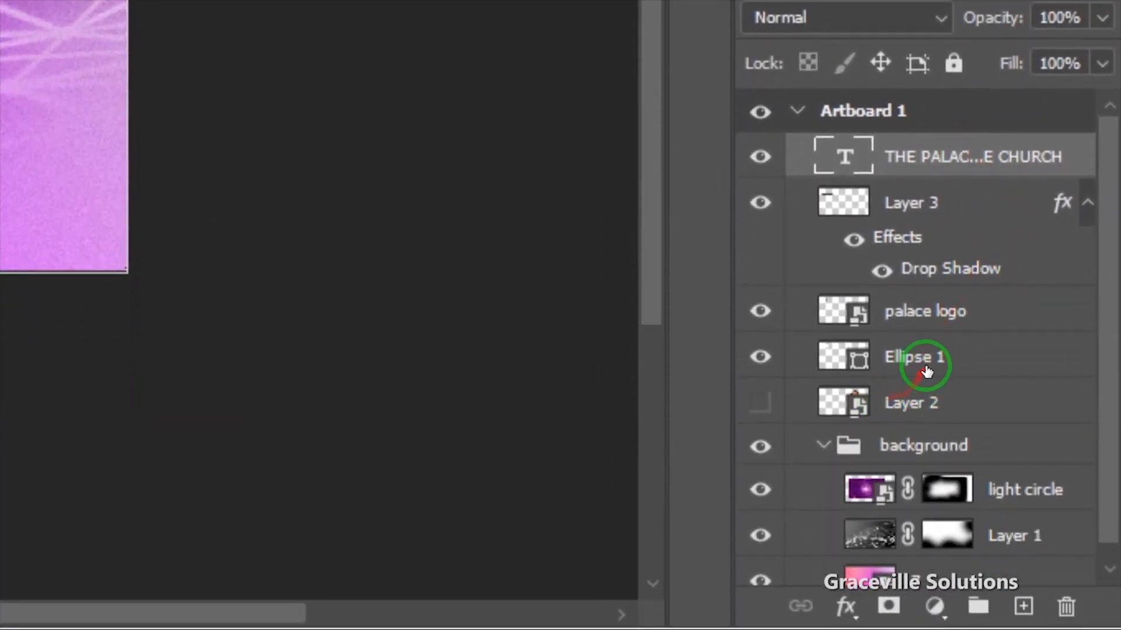
pyautogui.keyDown('shift'); pyautogui.click(926, 371); pyautogui.keyUp('shift')
pyautogui.hotkey('ctrl', 'g')
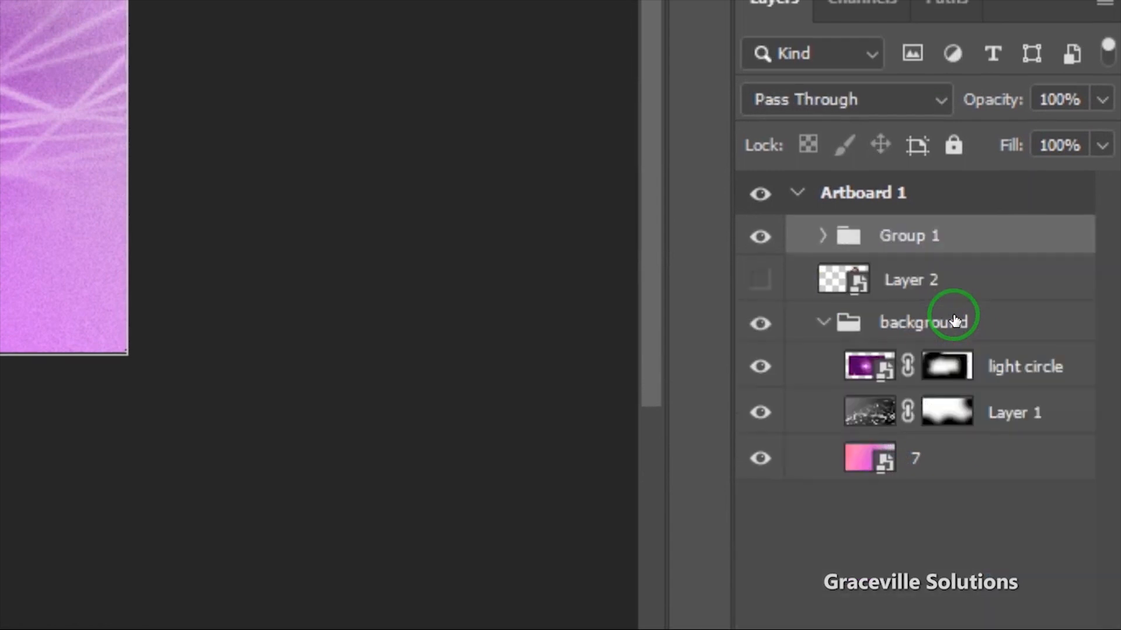
pyautogui.doubleClick(919, 245)
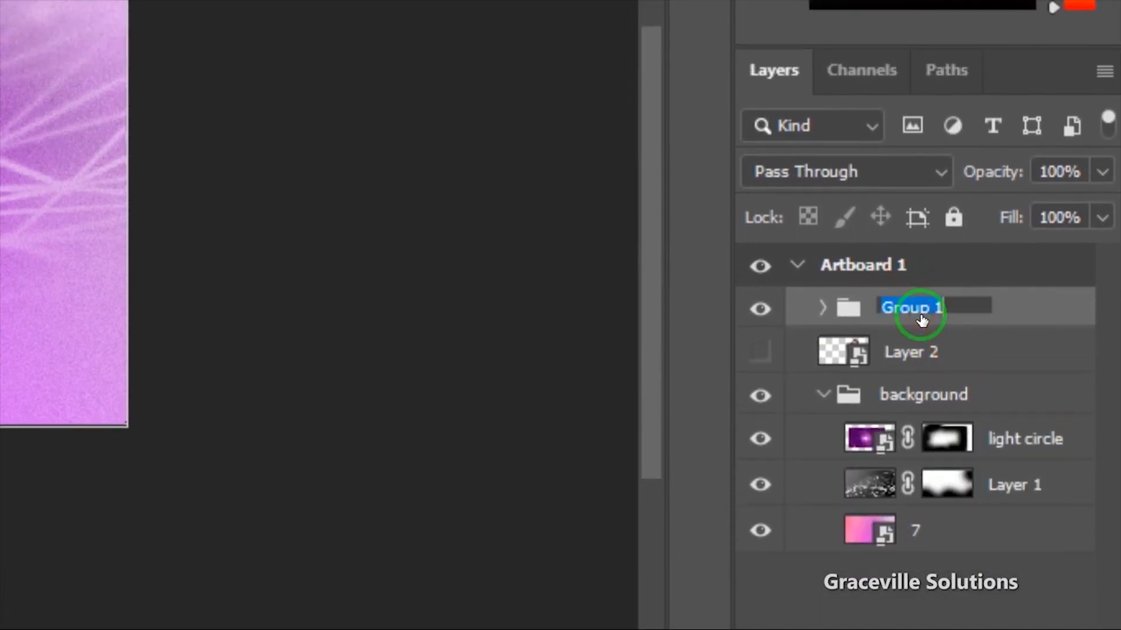
pyautogui.write('top')
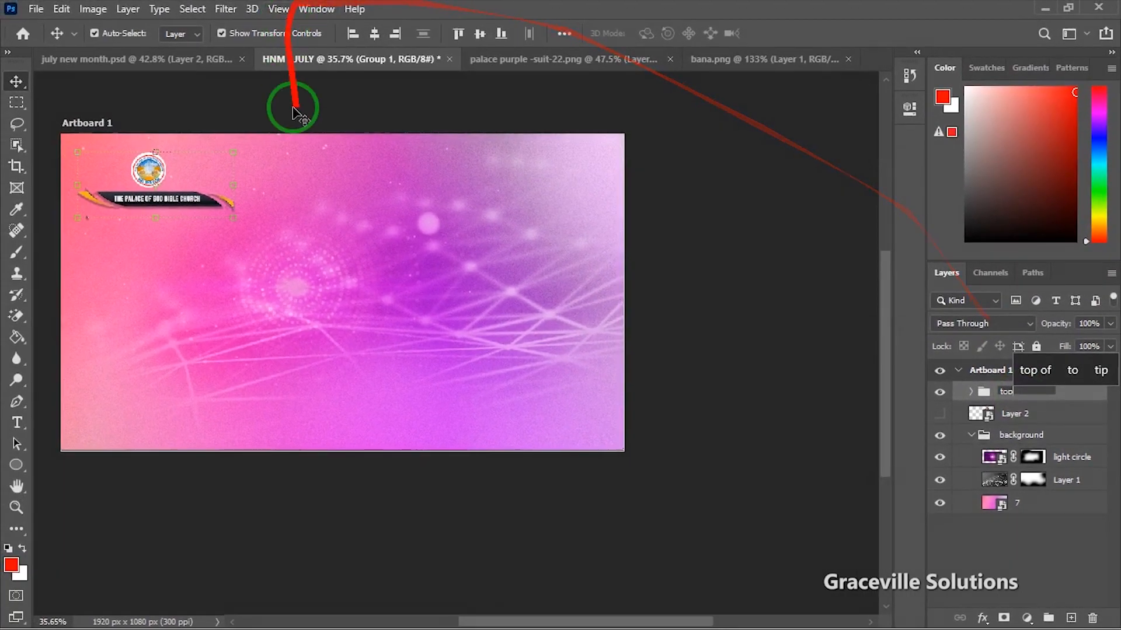
pyautogui.moveTo(323, 216); pyautogui.dragTo(441, 257)
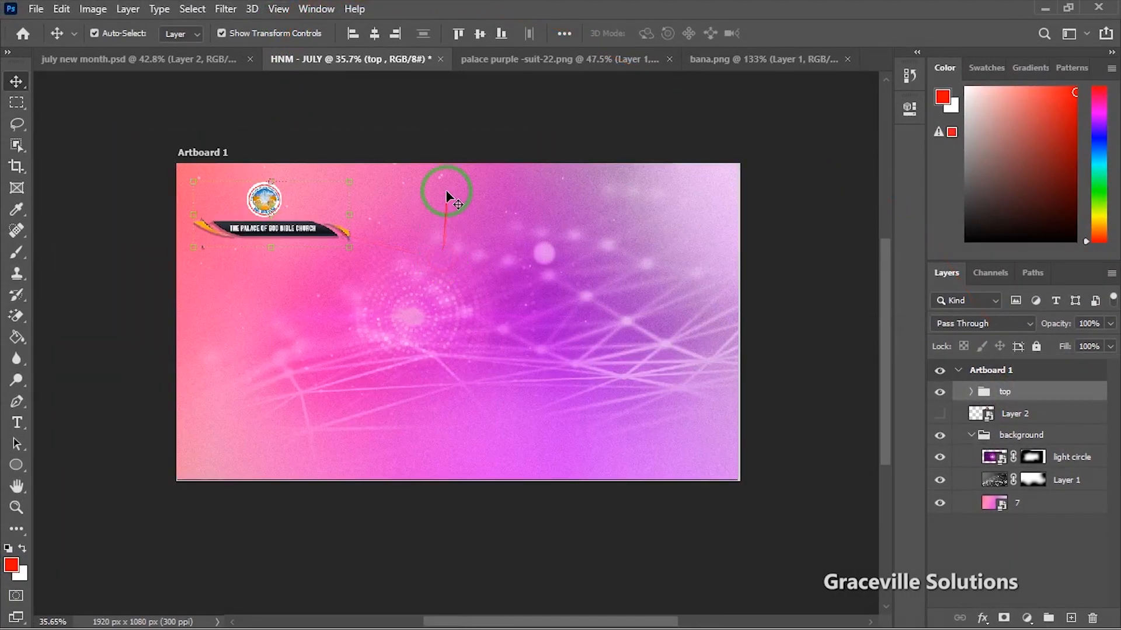
pyautogui.click(158, 181)
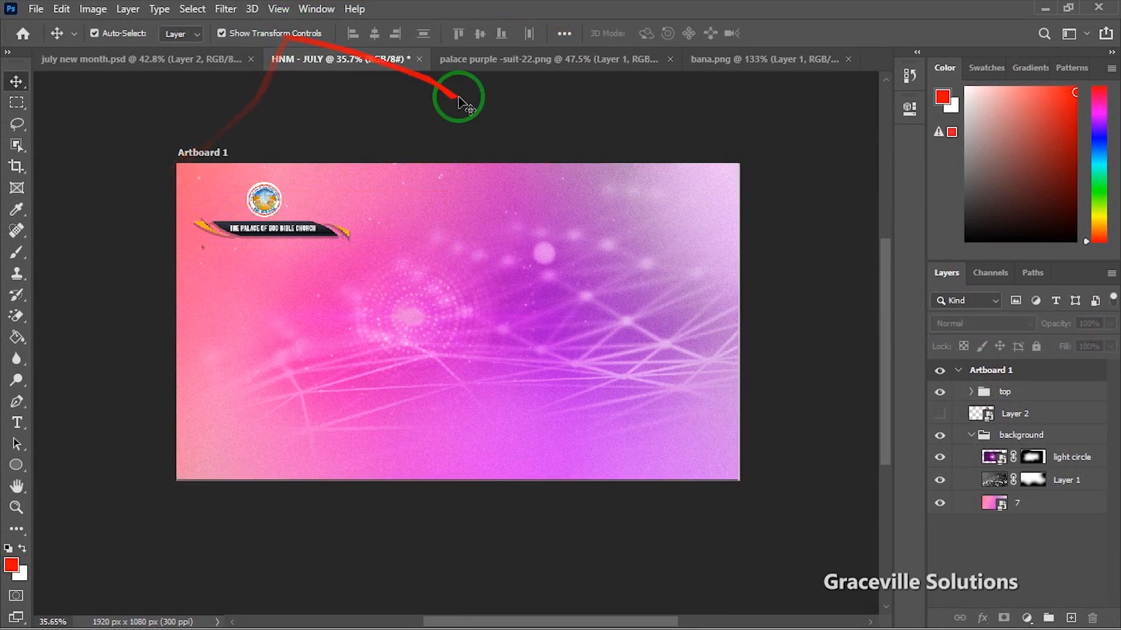
pyautogui.click(972, 437)
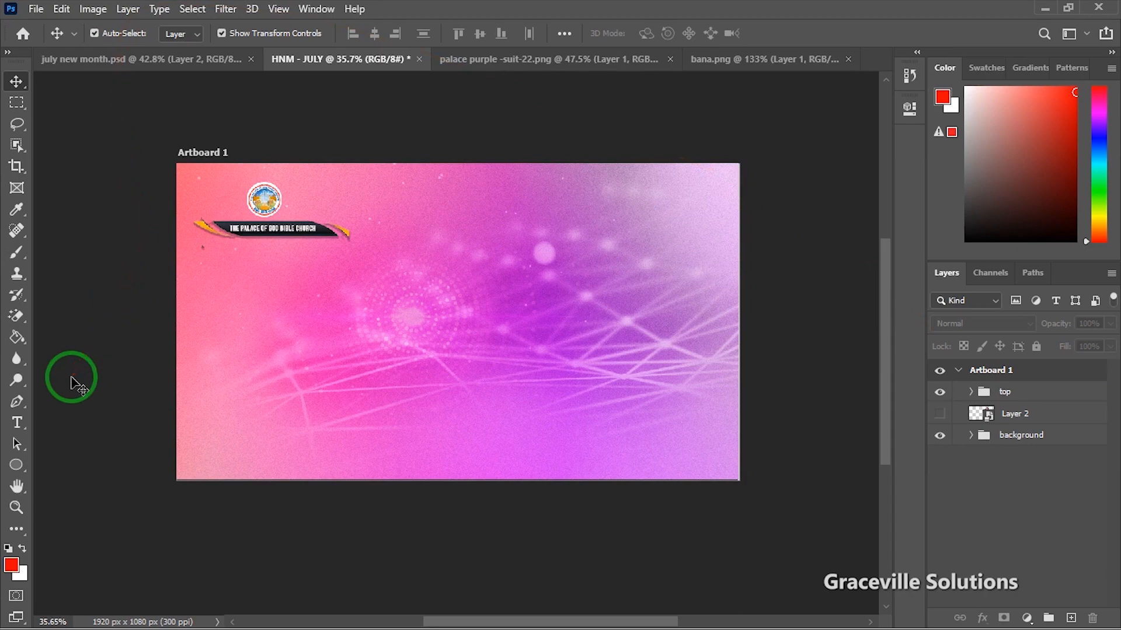
# Step: Draw a 530 × 79 px rounded rectangle bar near the top of the flyer
pyautogui.click(20, 463)
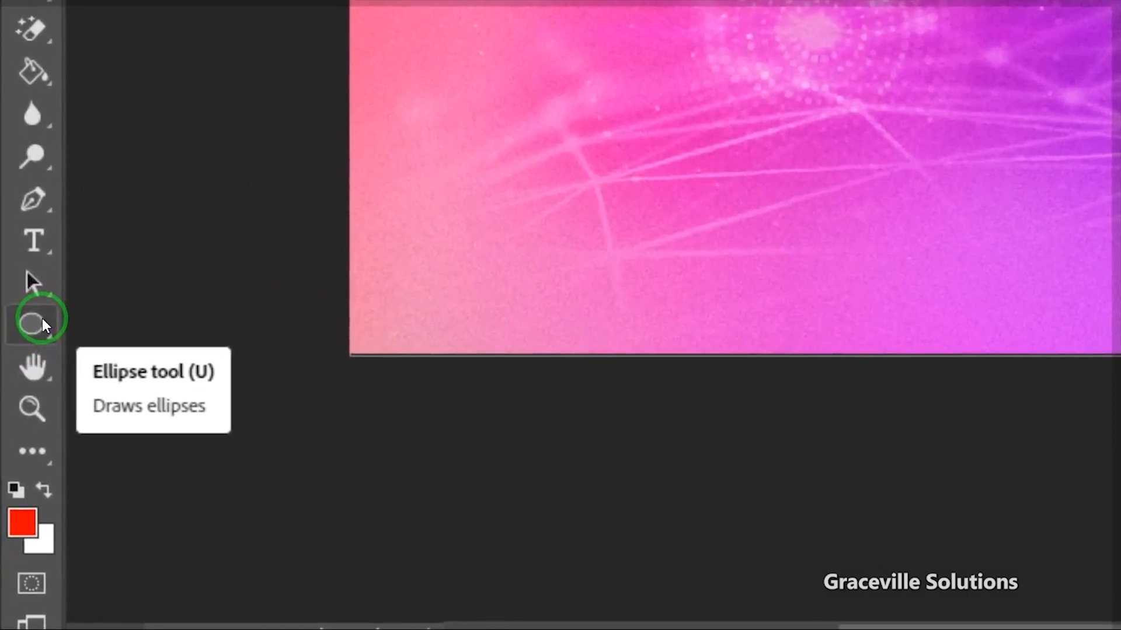
pyautogui.click(43, 320)
pyautogui.click(121, 358)
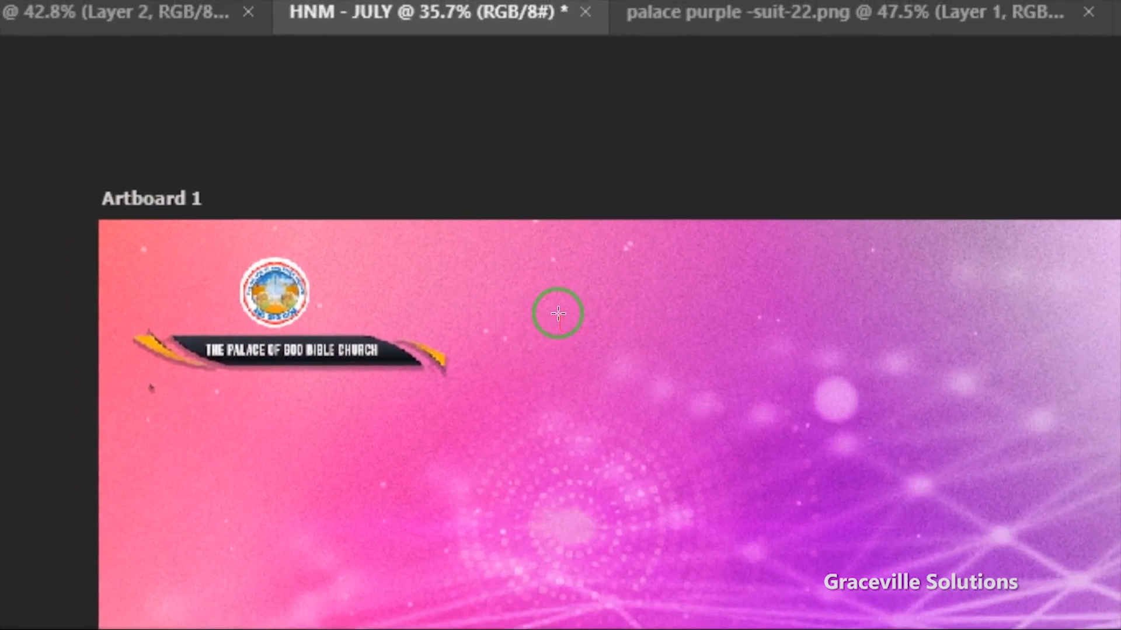
pyautogui.moveTo(558, 310); pyautogui.dragTo(864, 334)
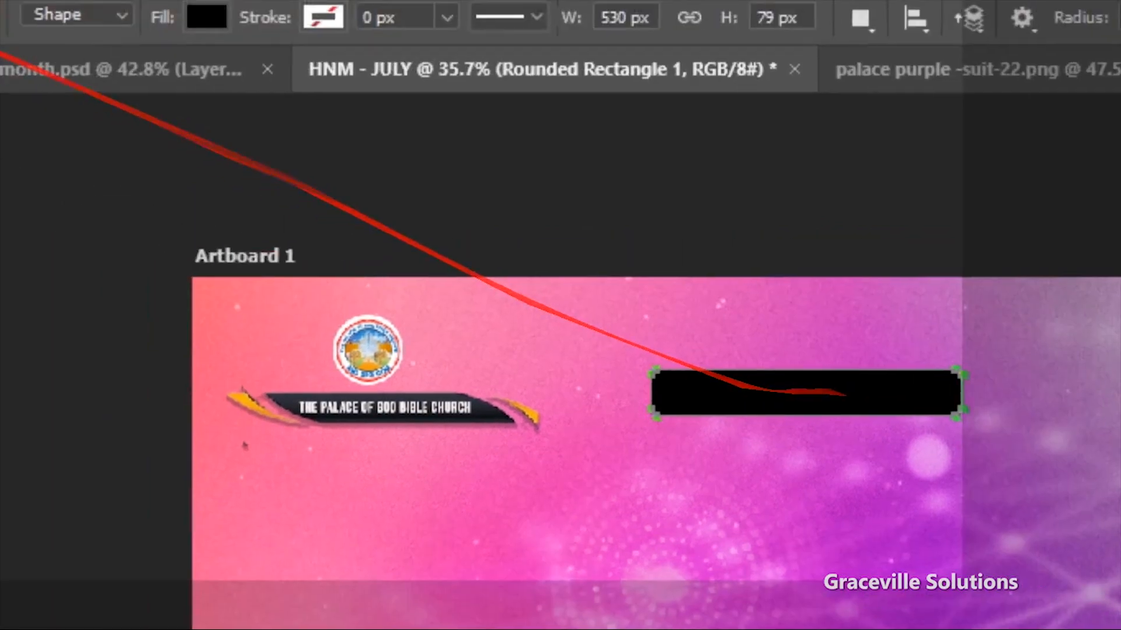
# Step: Fill the rounded bar with dark purple and nudge it slightly left
pyautogui.click(25, 153)
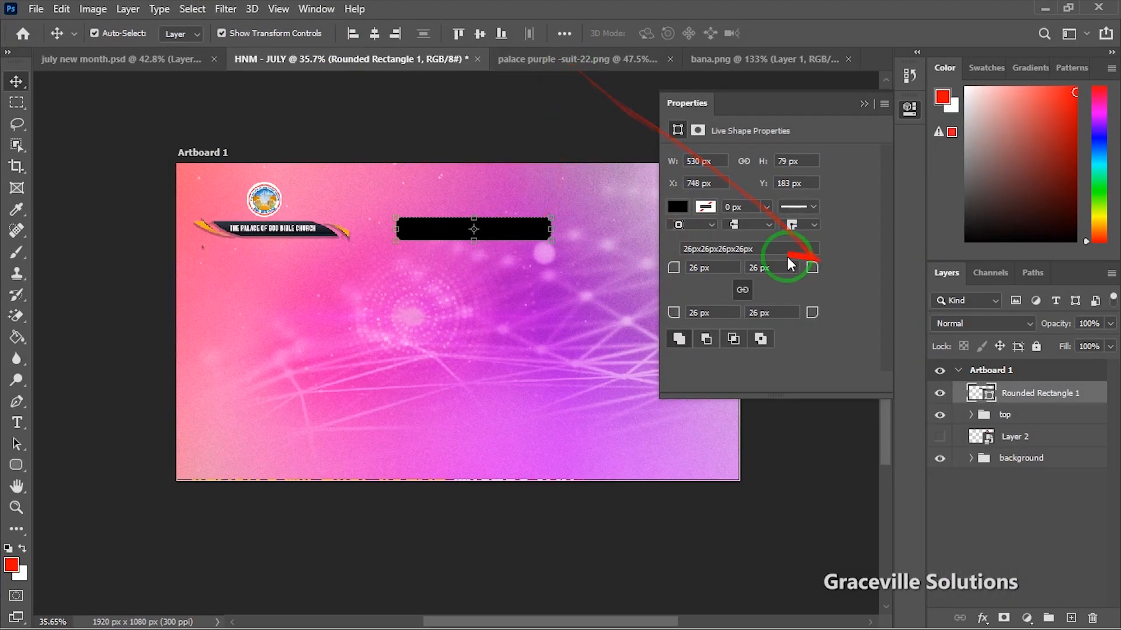
pyautogui.click(678, 206)
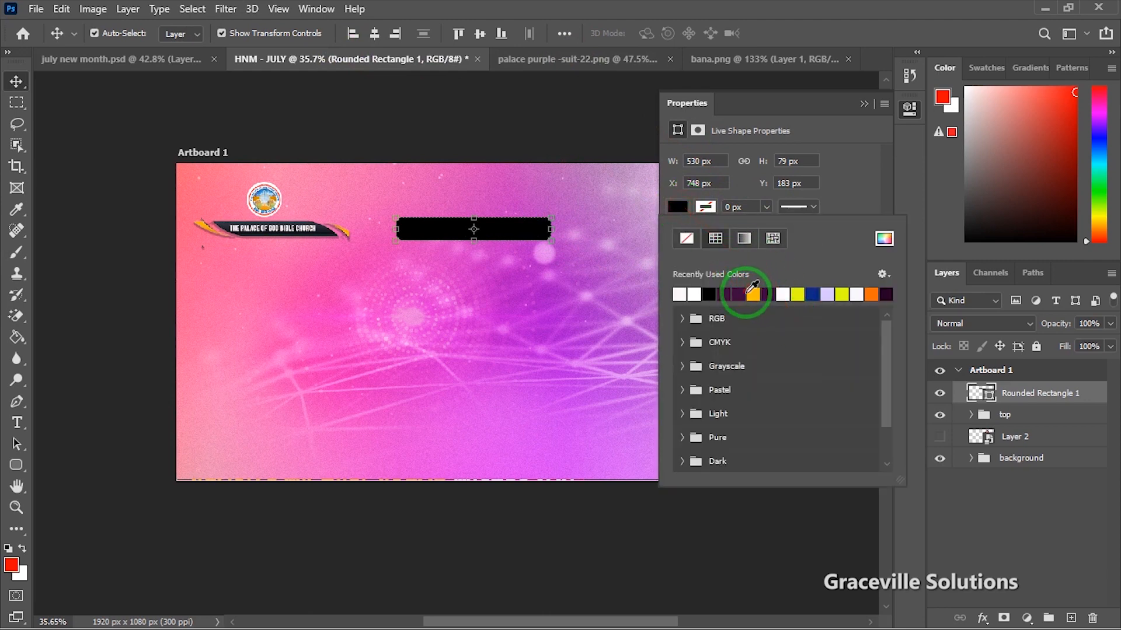
pyautogui.click(769, 294)
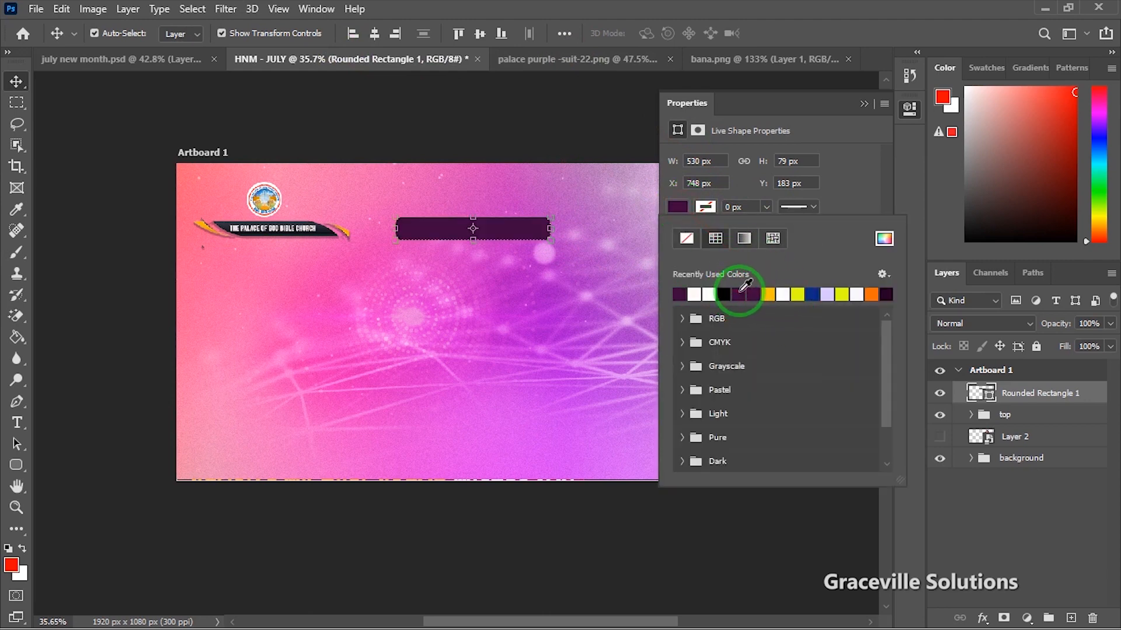
pyautogui.click(884, 240)
pyautogui.moveTo(800, 208); pyautogui.dragTo(858, 175)
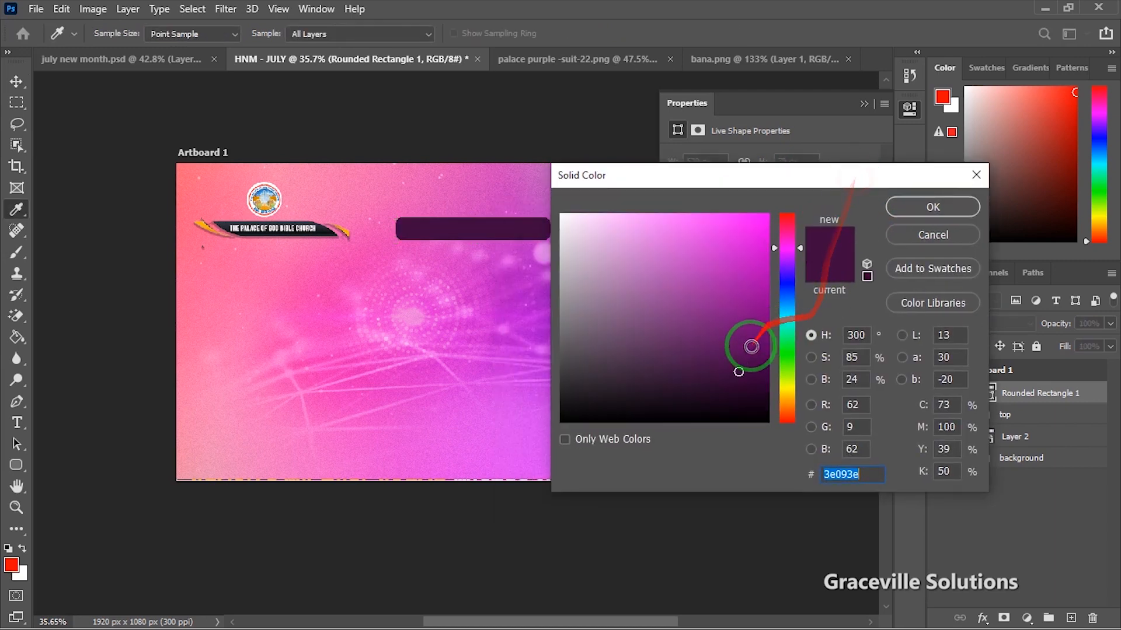
pyautogui.click(750, 377)
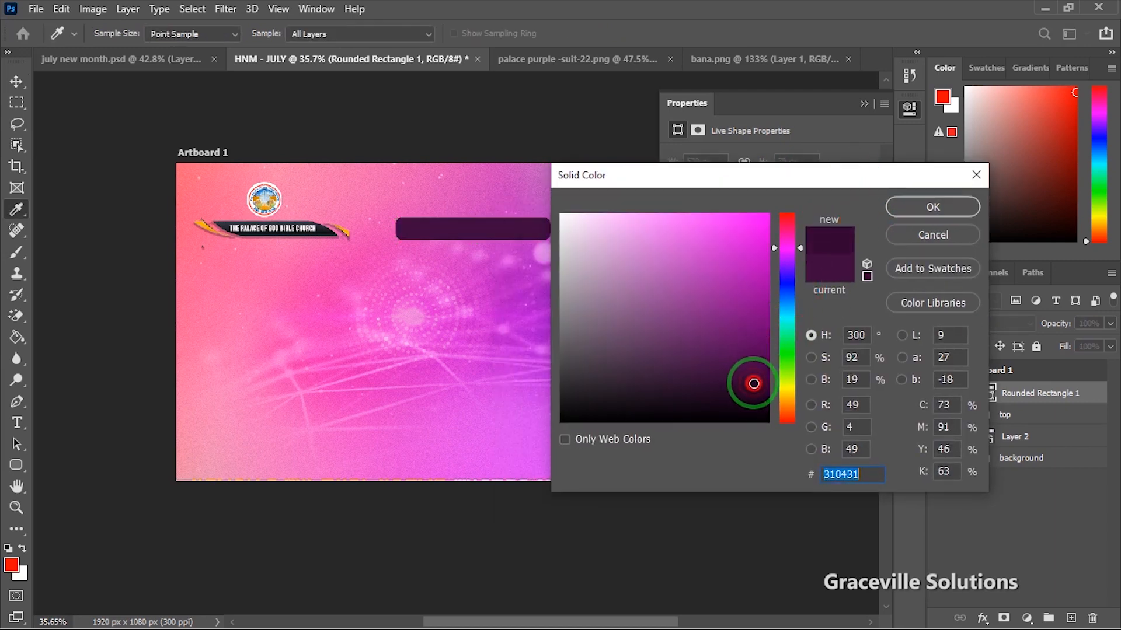
pyautogui.click(755, 386)
pyautogui.click(948, 214)
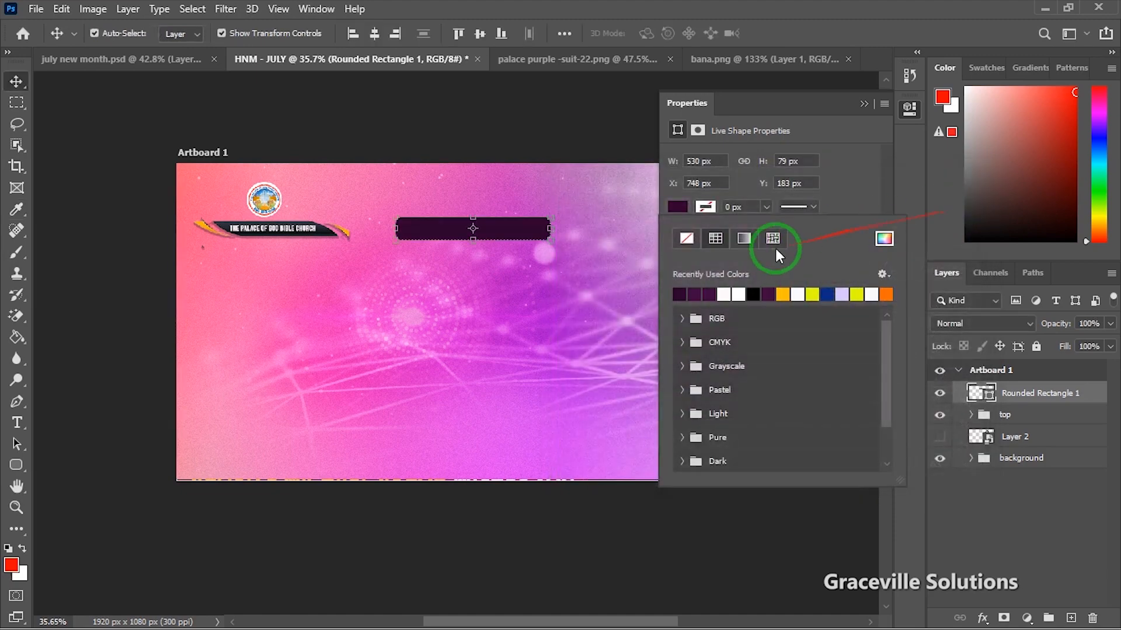
pyautogui.scroll(2, 604, 261)
pyautogui.moveTo(495, 215); pyautogui.dragTo(492, 218)
pyautogui.scroll(-2, 508, 231)
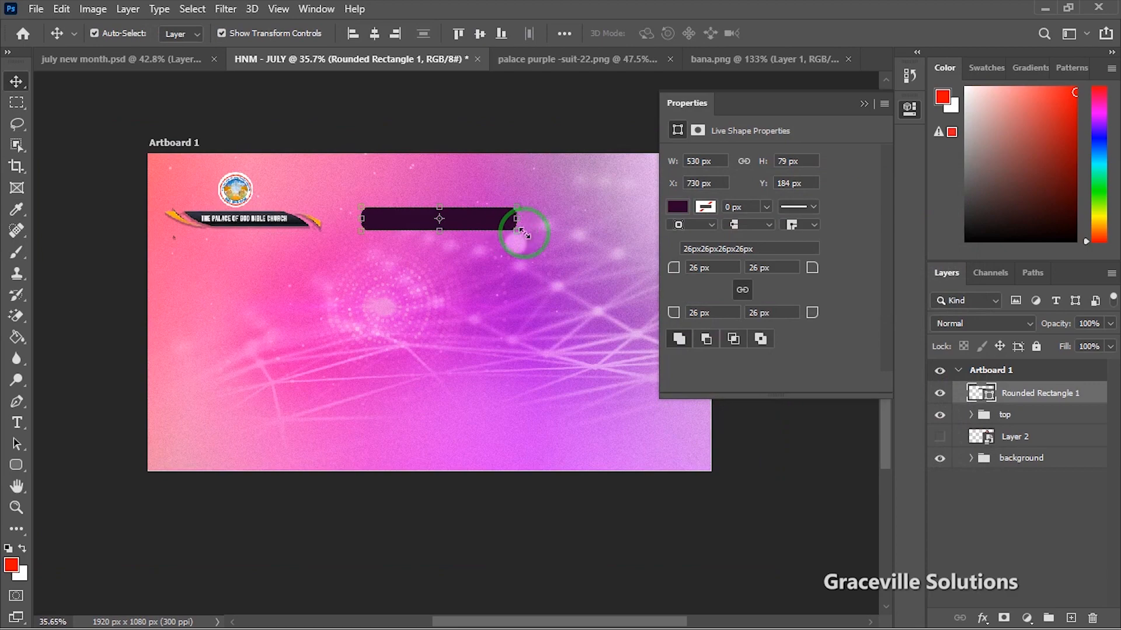
# Step: Copy WELCOME TO from the MONT notes and paste it as a new text layer
pyautogui.press('super')
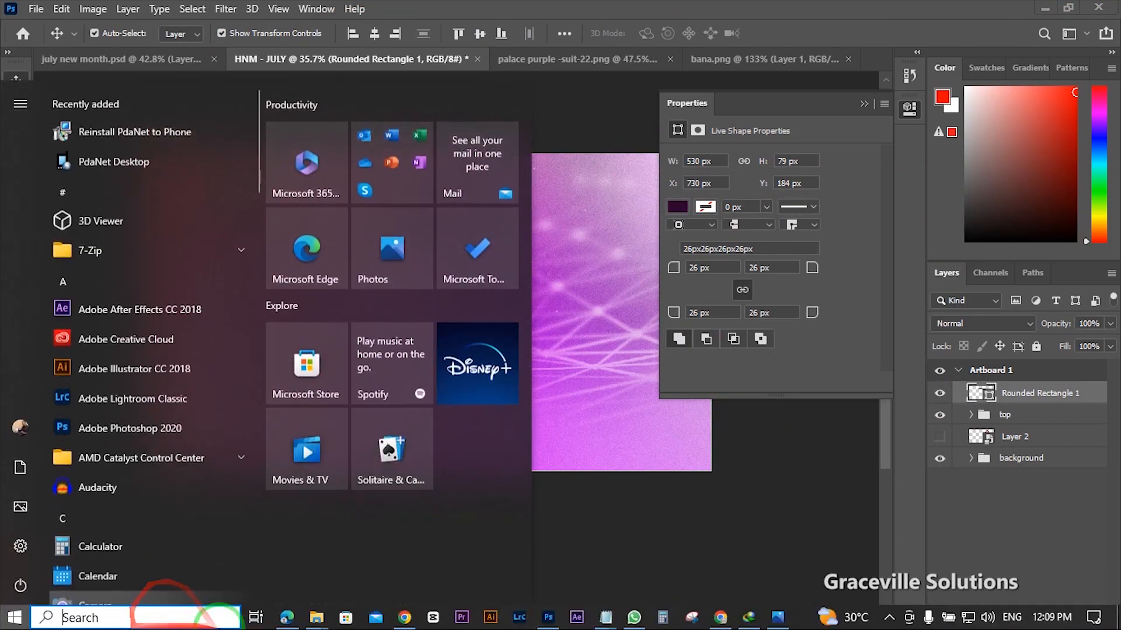
pyautogui.moveTo(316, 616)
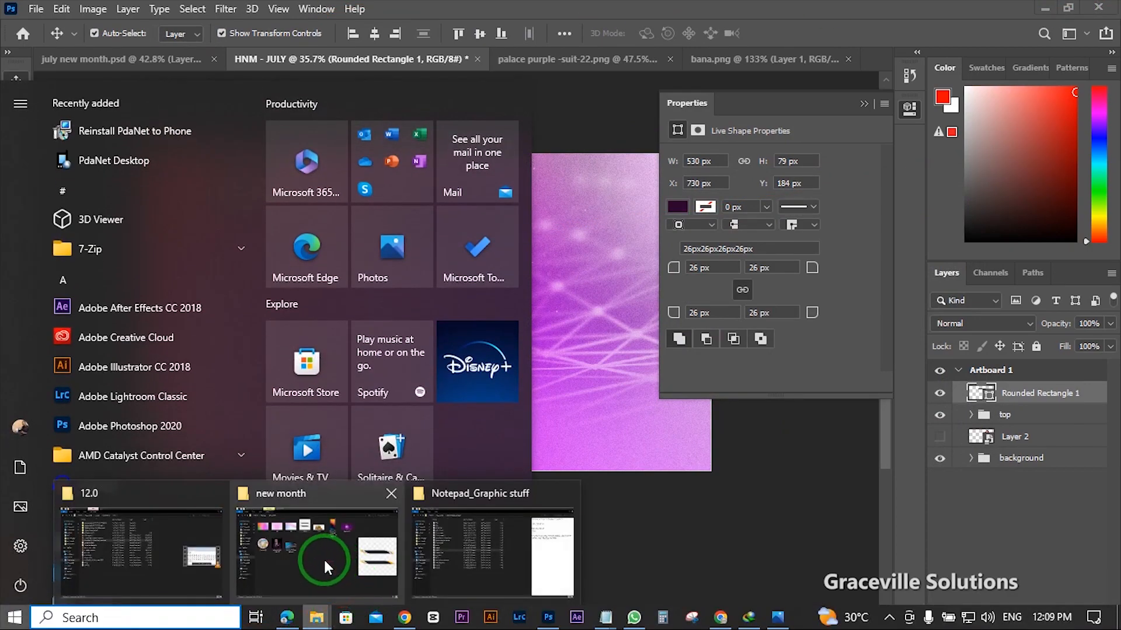
pyautogui.moveTo(606, 616)
pyautogui.click(633, 565)
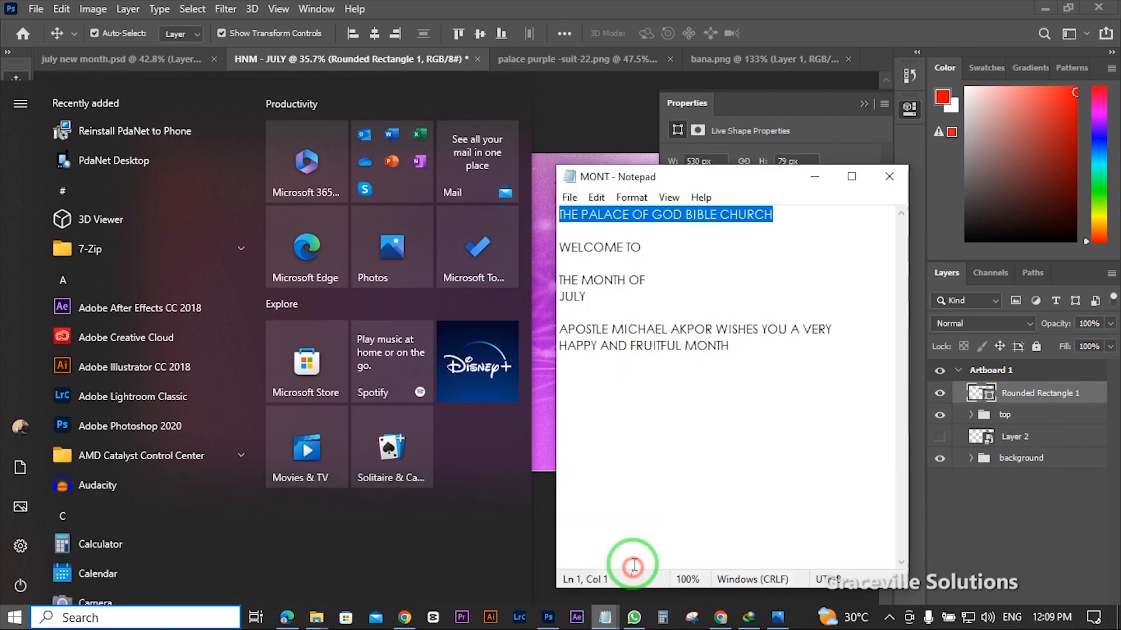
pyautogui.moveTo(645, 247); pyautogui.dragTo(543, 248)
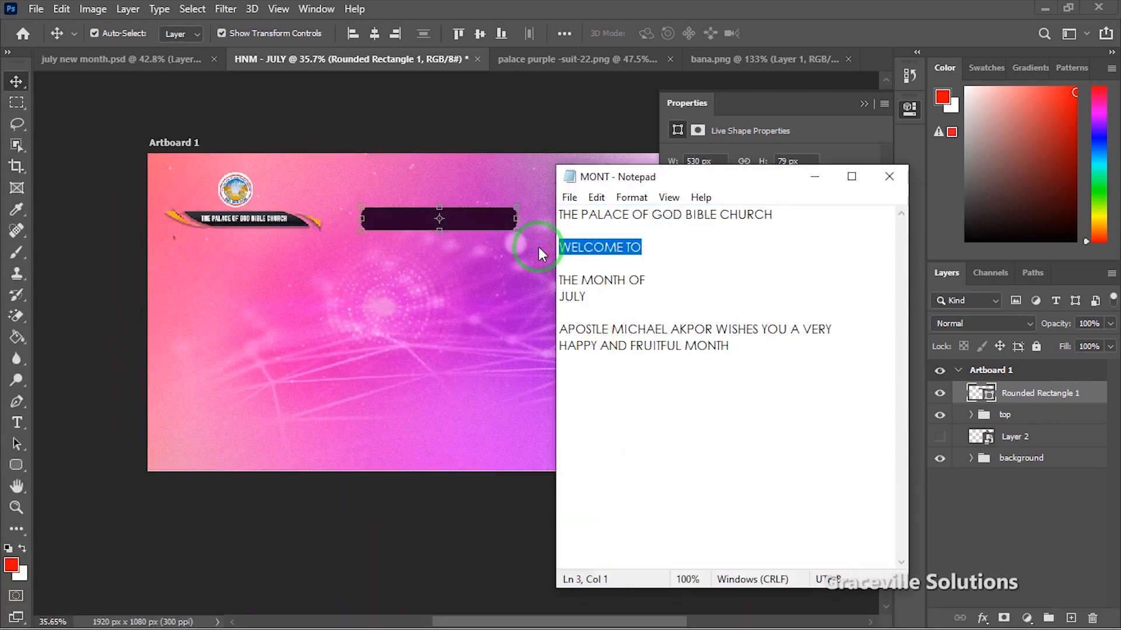
pyautogui.click(330, 290)
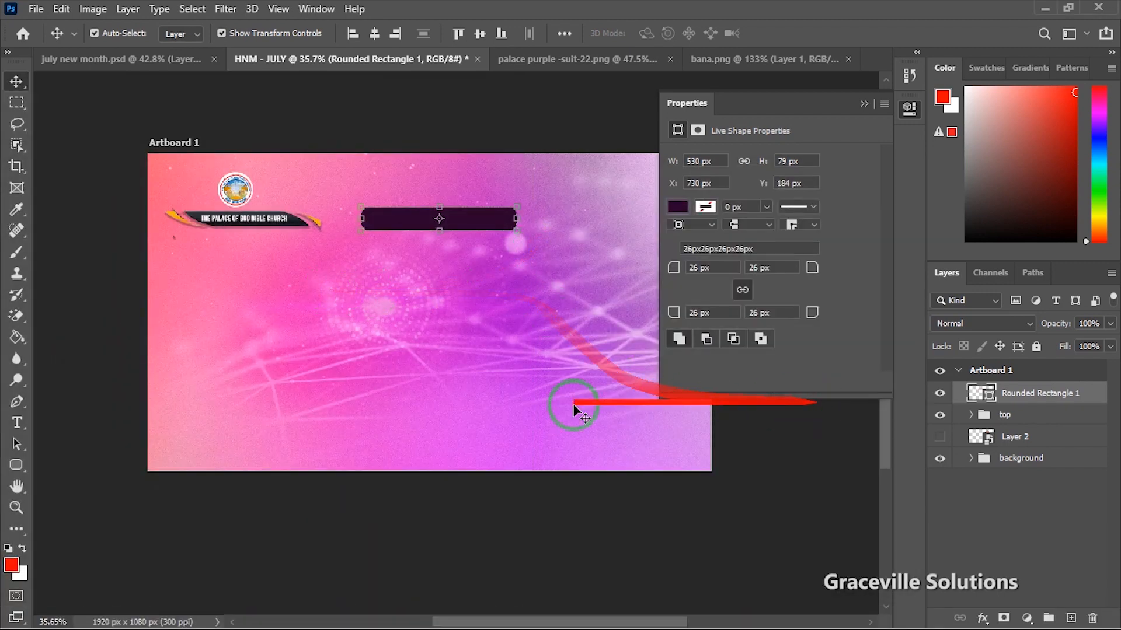
pyautogui.press('t')
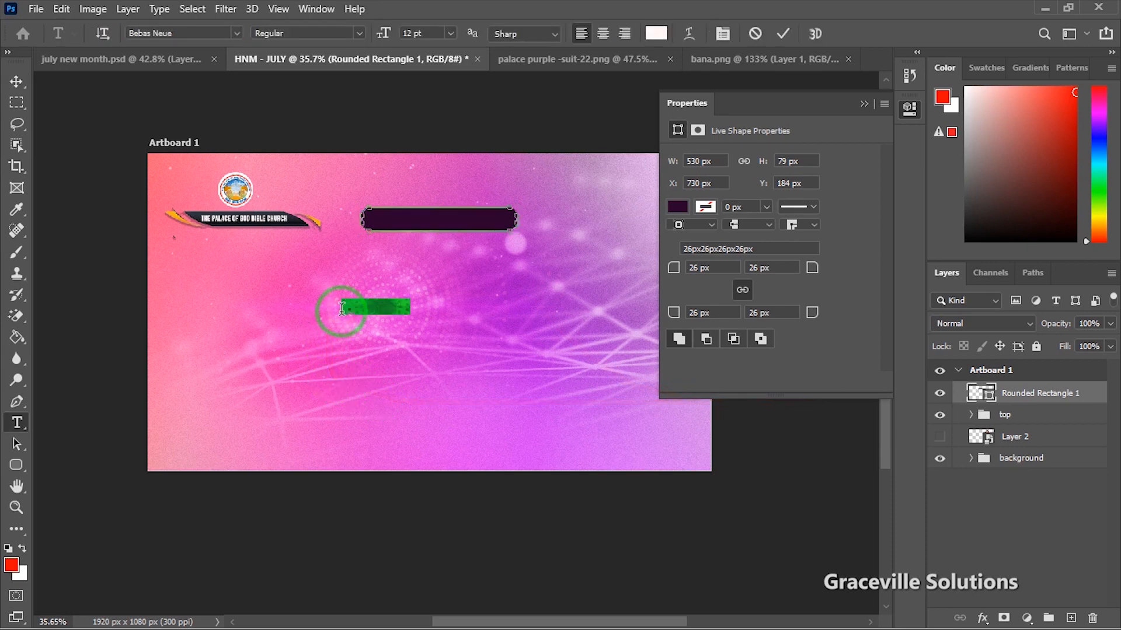
pyautogui.click(342, 308)
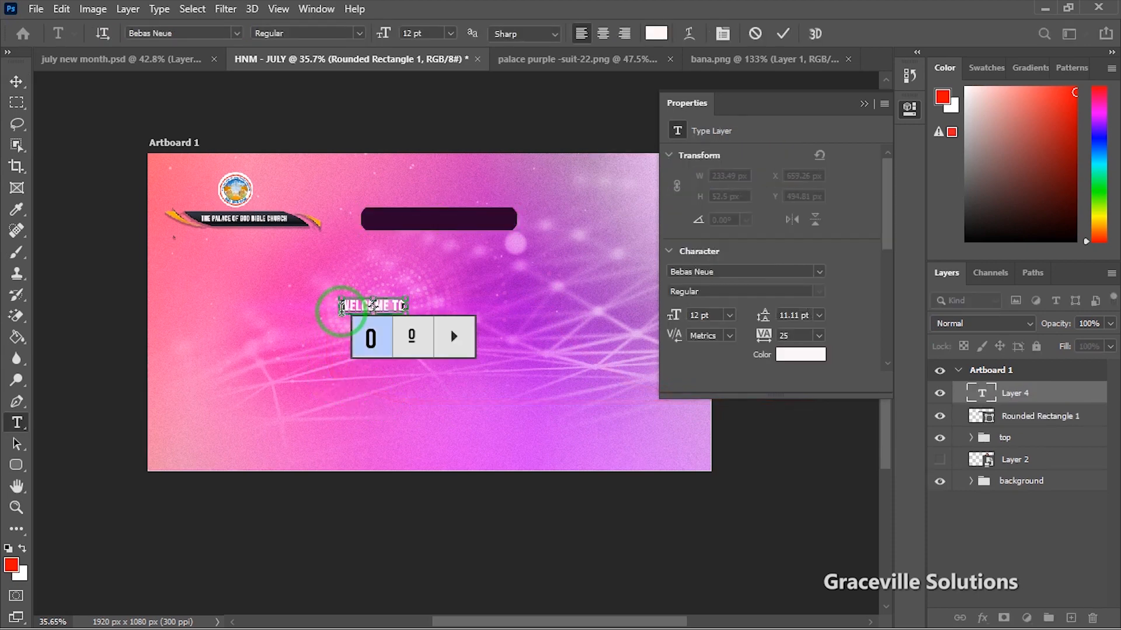
pyautogui.click(16, 81)
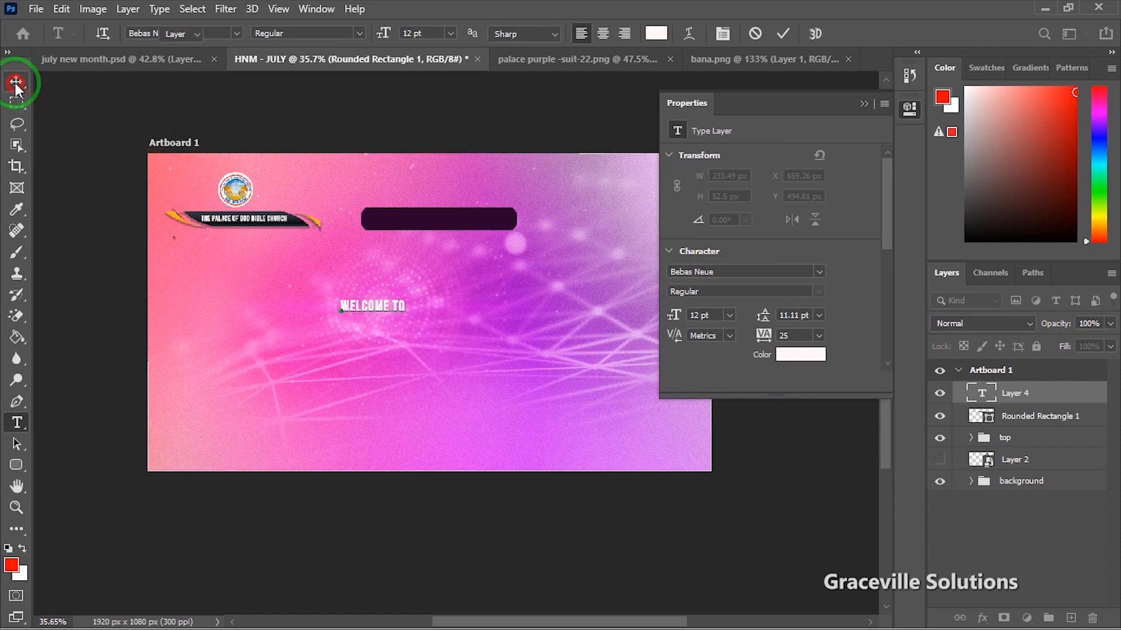
# Step: Centre WELCOME TO on the purple bar at 12.15 pt with tracking 200
pyautogui.moveTo(387, 306); pyautogui.dragTo(444, 221)
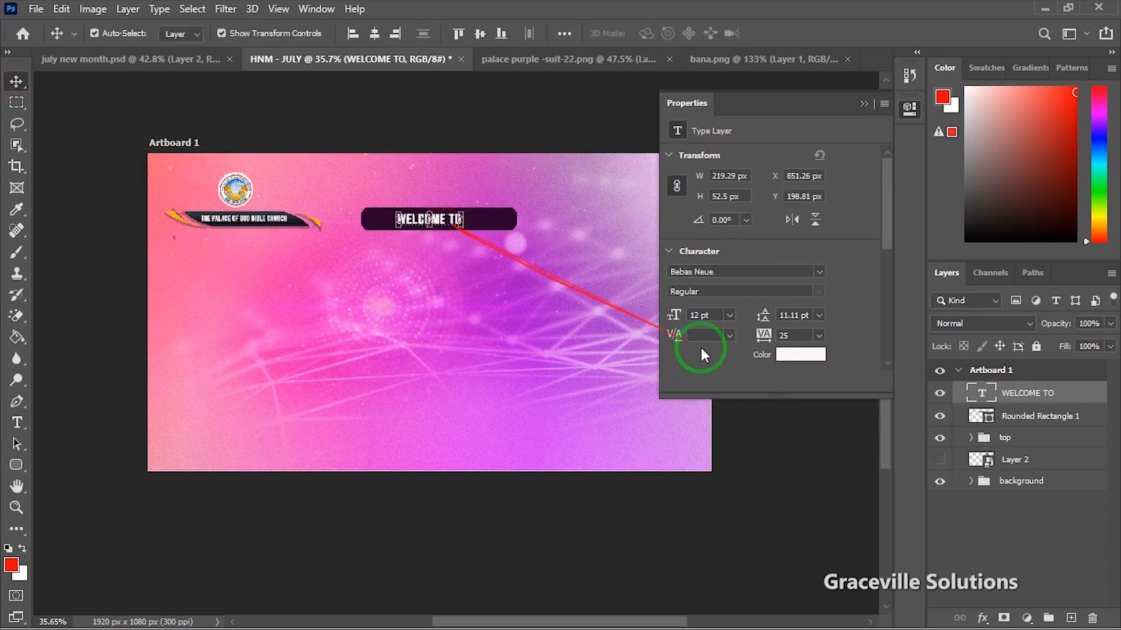
pyautogui.click(819, 335)
pyautogui.click(821, 516)
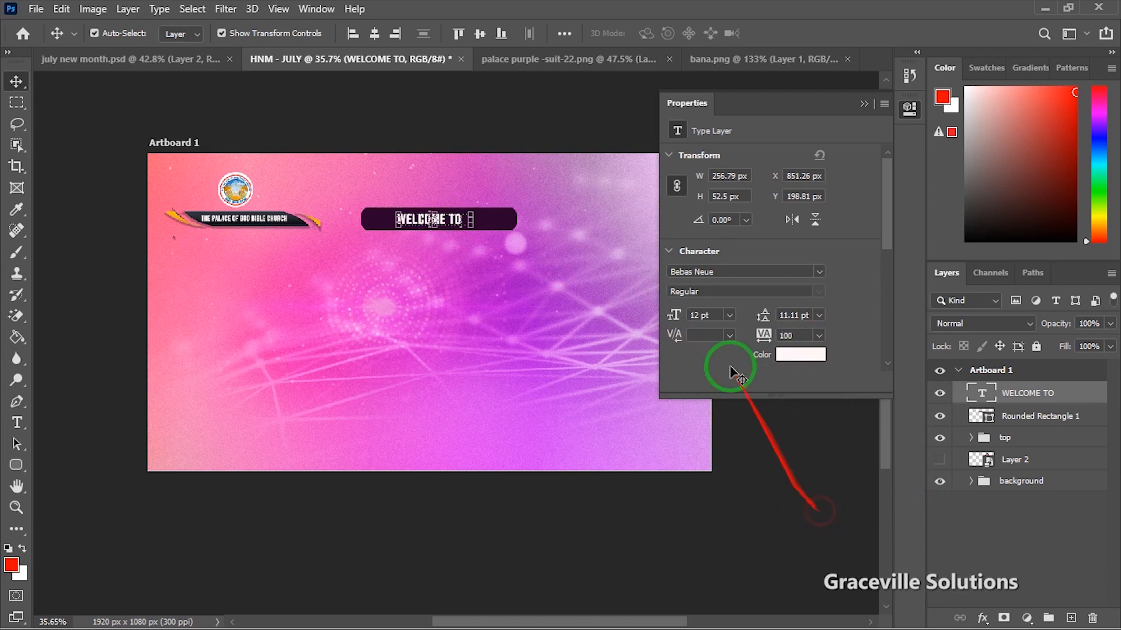
pyautogui.moveTo(471, 207); pyautogui.dragTo(480, 205)
pyautogui.scroll(5, 484, 222)
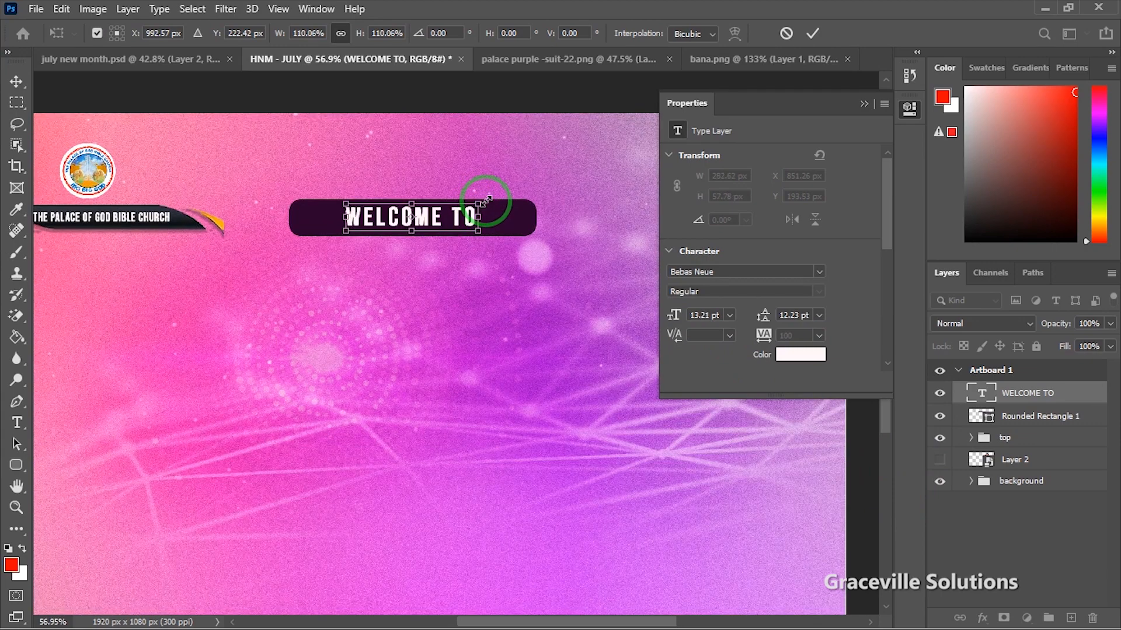
pyautogui.moveTo(485, 201); pyautogui.dragTo(474, 203)
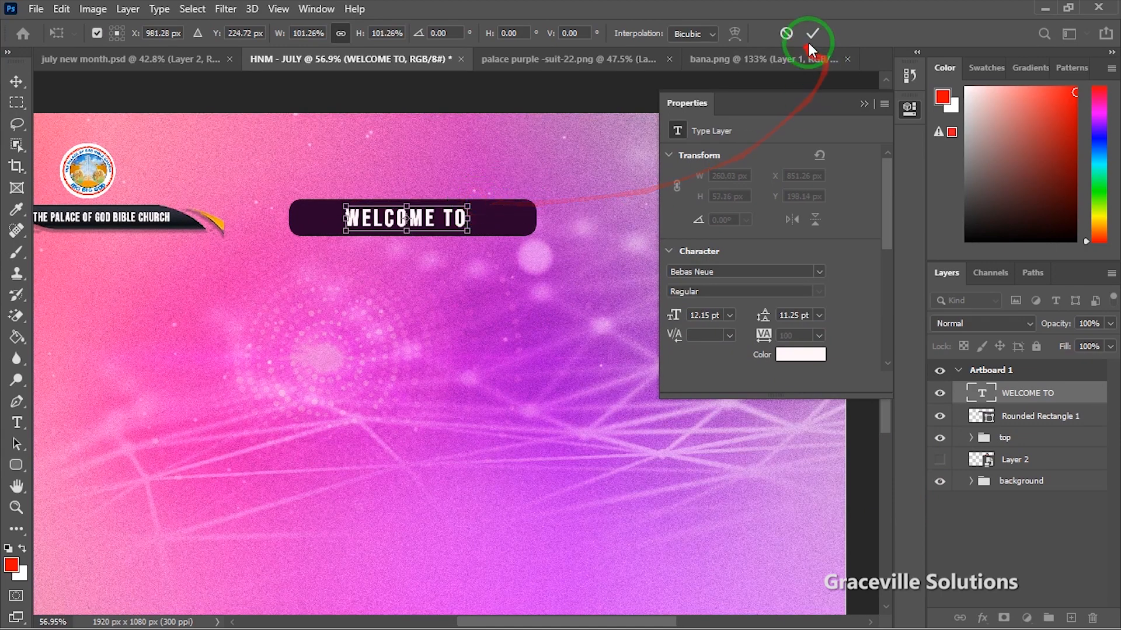
pyautogui.click(812, 36)
pyautogui.click(819, 335)
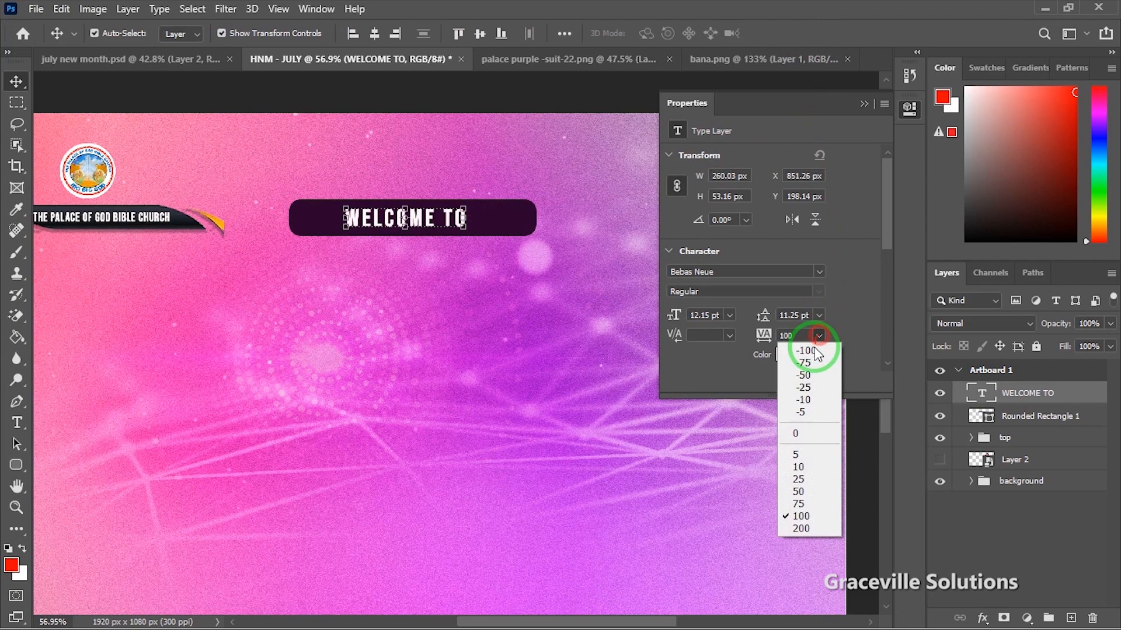
pyautogui.click(806, 526)
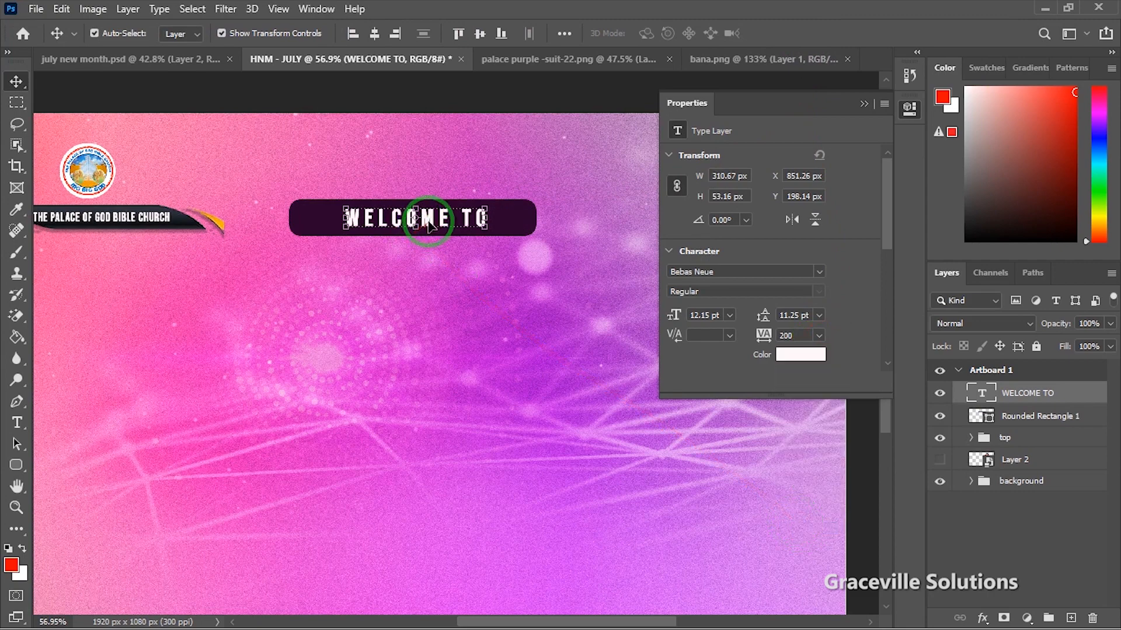
pyautogui.moveTo(428, 224); pyautogui.dragTo(421, 225)
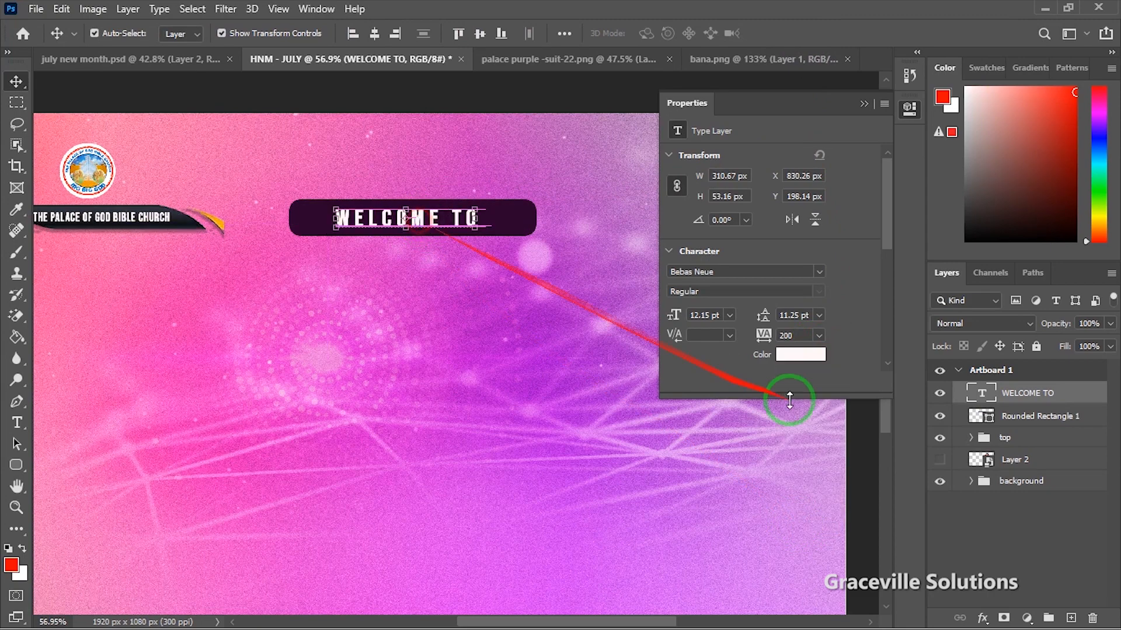
pyautogui.click(802, 356)
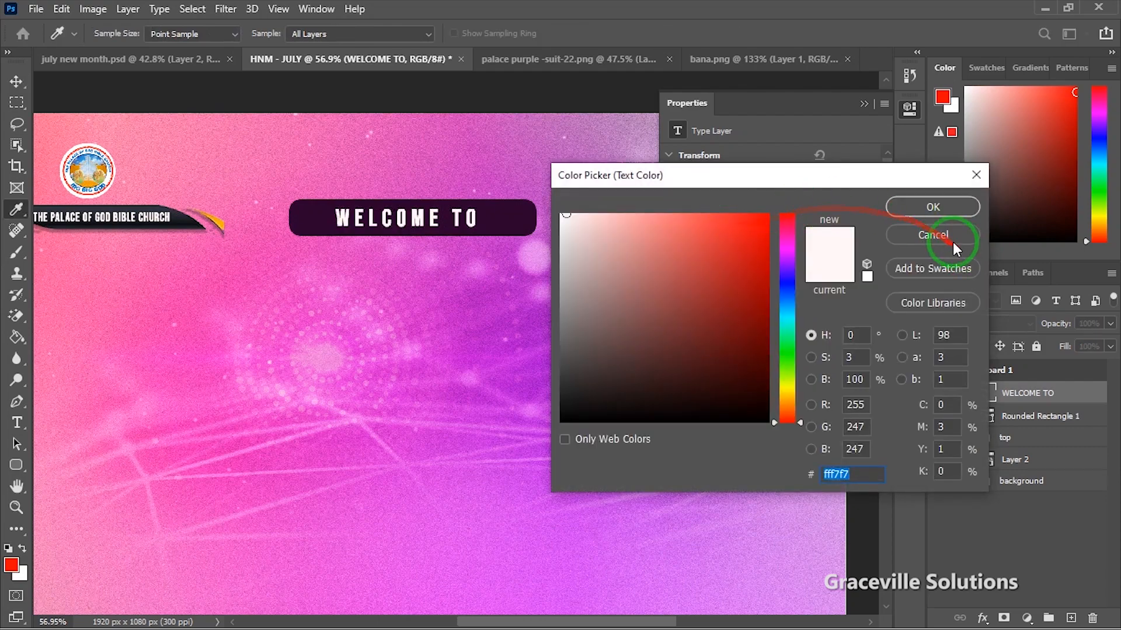
# Step: Colour WELCOME TO golden orange (fbad09) sampled from the swoosh, and nudge it right
pyautogui.click(952, 240)
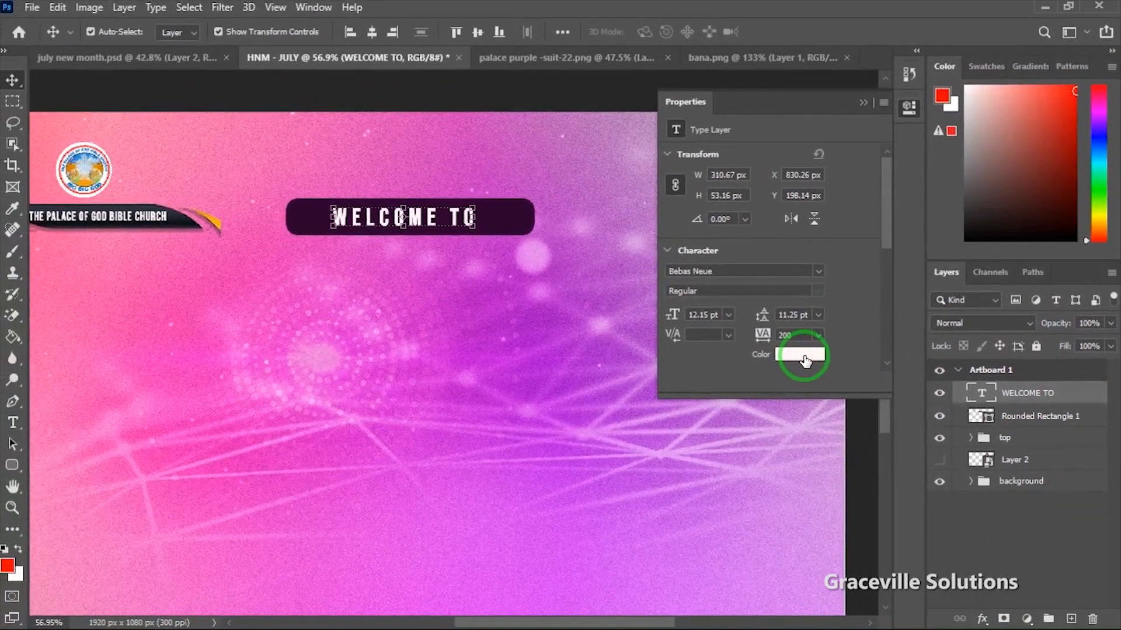
pyautogui.click(559, 318)
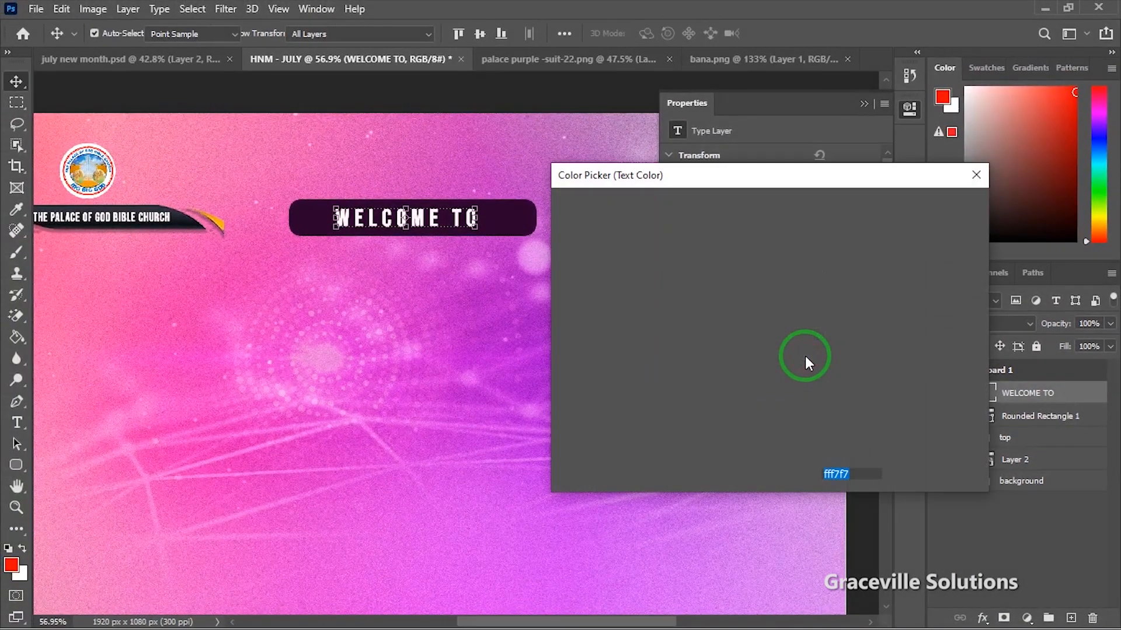
pyautogui.click(220, 219)
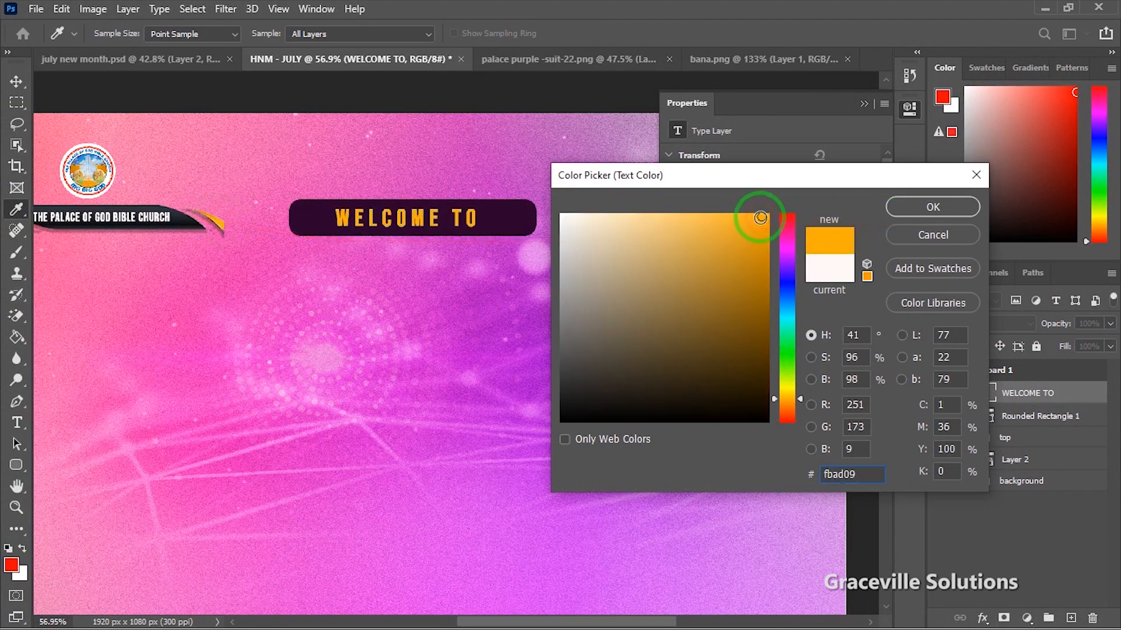
pyautogui.click(912, 216)
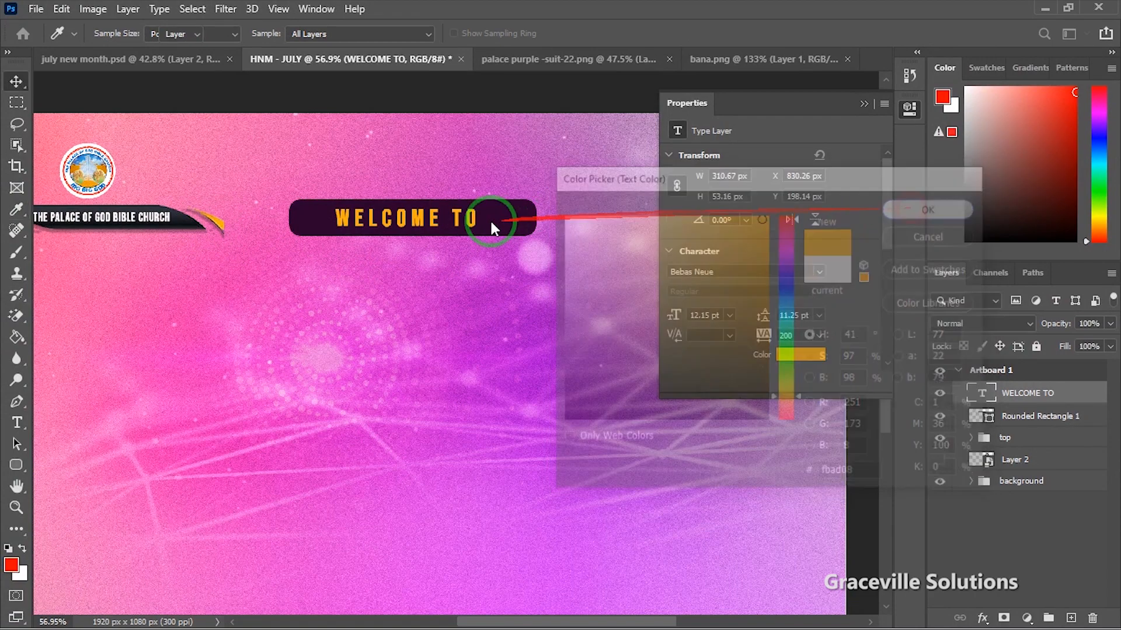
pyautogui.press('v')
pyautogui.moveTo(426, 220); pyautogui.dragTo(439, 222)
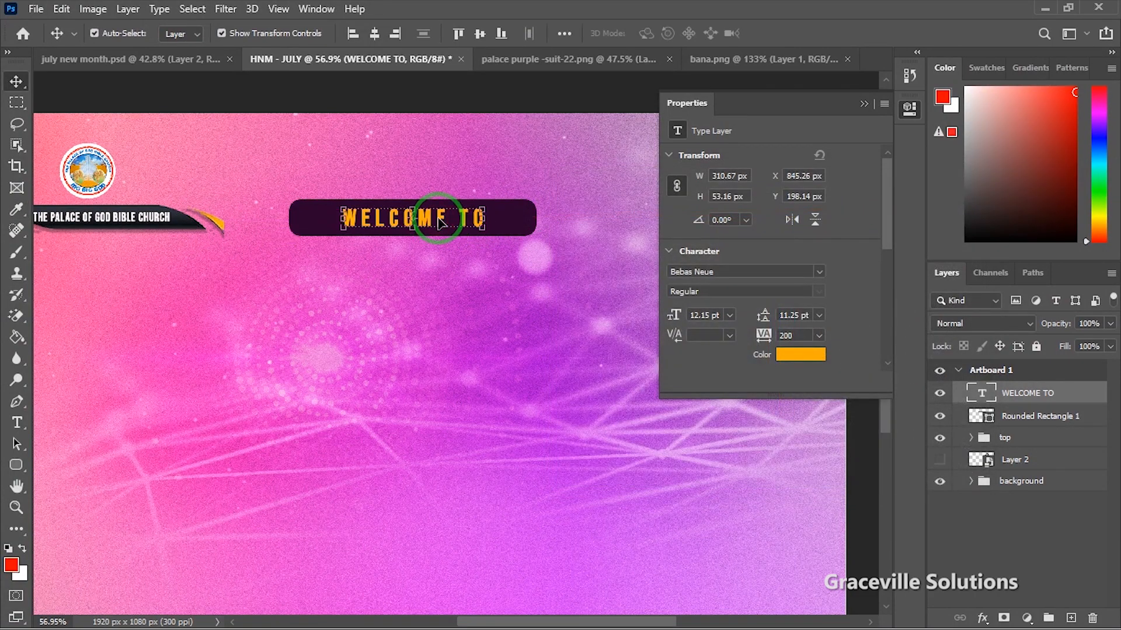
pyautogui.scroll(-3, 435, 219)
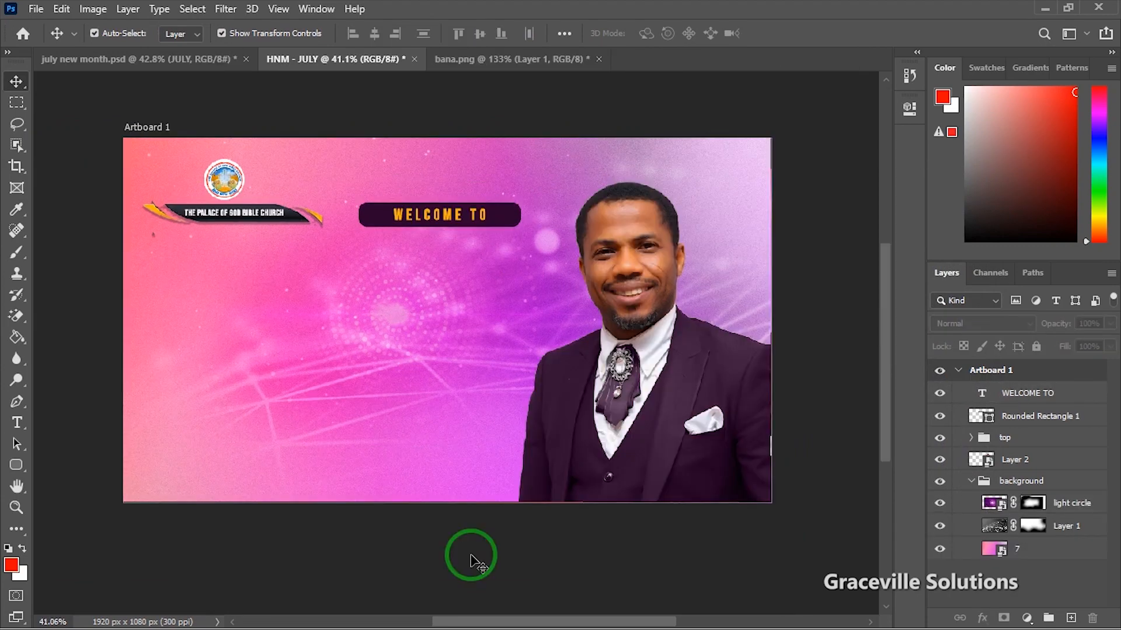
# Step: Copy 'THE MONTH OF' from Notepad and paste it as a new text layer
pyautogui.press('super')
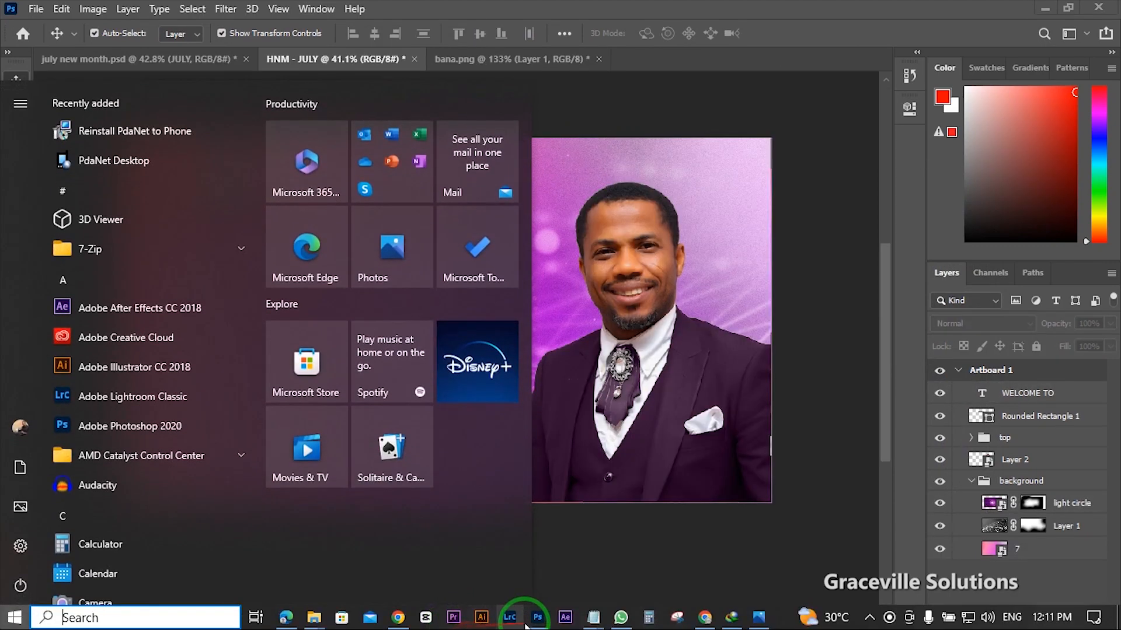
pyautogui.moveTo(592, 620)
pyautogui.click(635, 548)
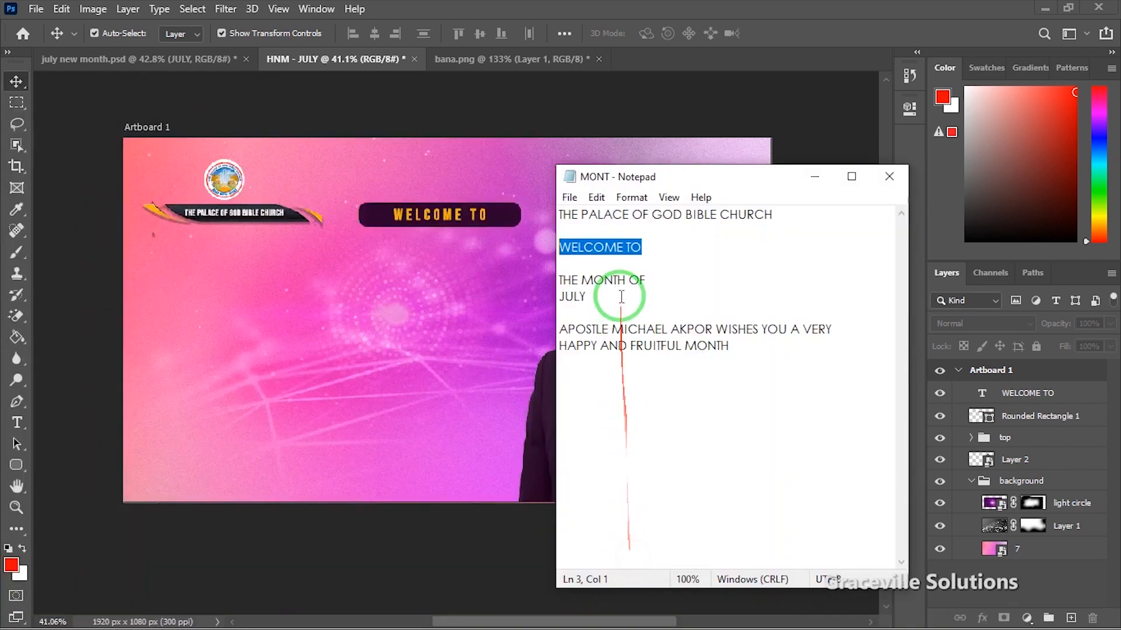
pyautogui.moveTo(651, 280)
pyautogui.mouseDown()
pyautogui.moveTo(575, 269)
pyautogui.moveTo(654, 281)
pyautogui.mouseUp()
pyautogui.hotkey('ctrl', 'c')
pyautogui.click(574, 270)
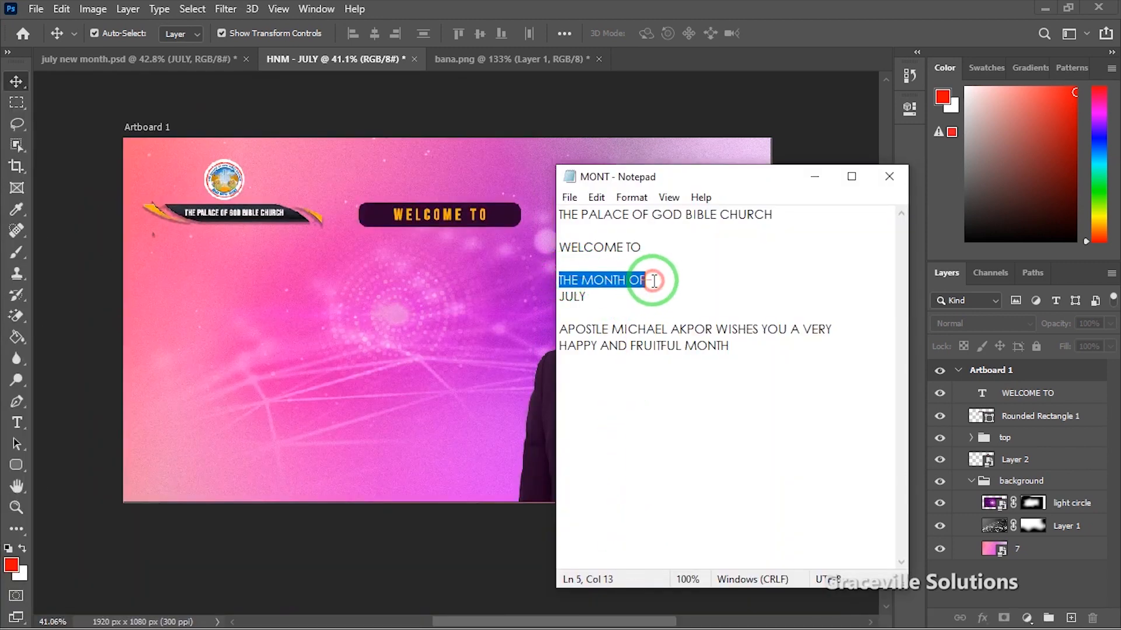
pyautogui.click(363, 275)
pyautogui.press('t')
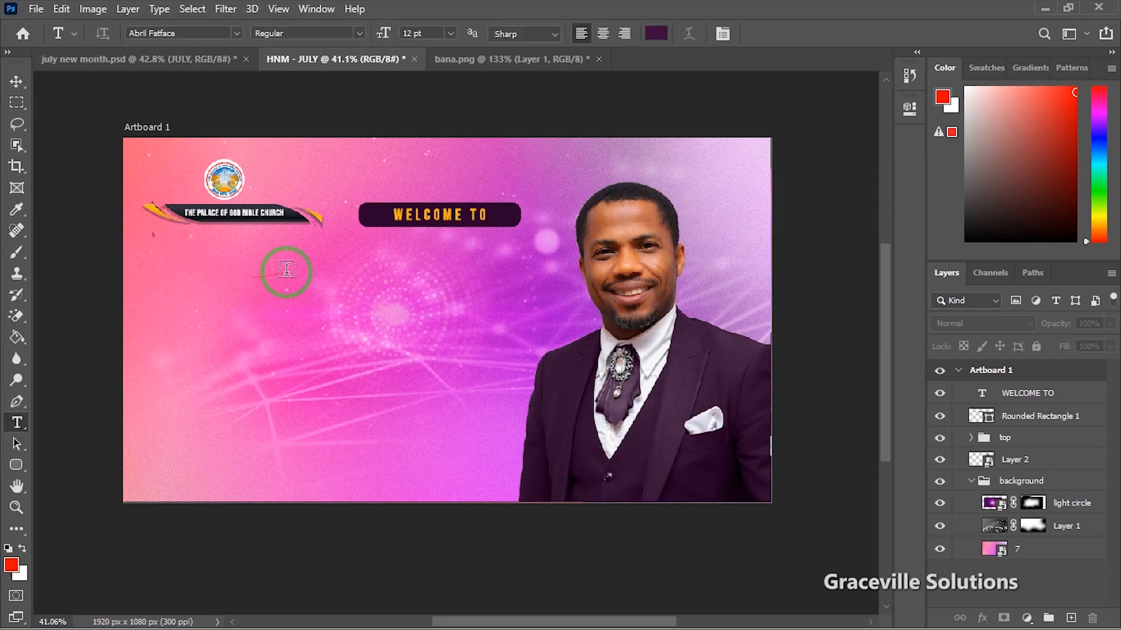
pyautogui.click(322, 287)
pyautogui.hotkey('ctrl', 'v')
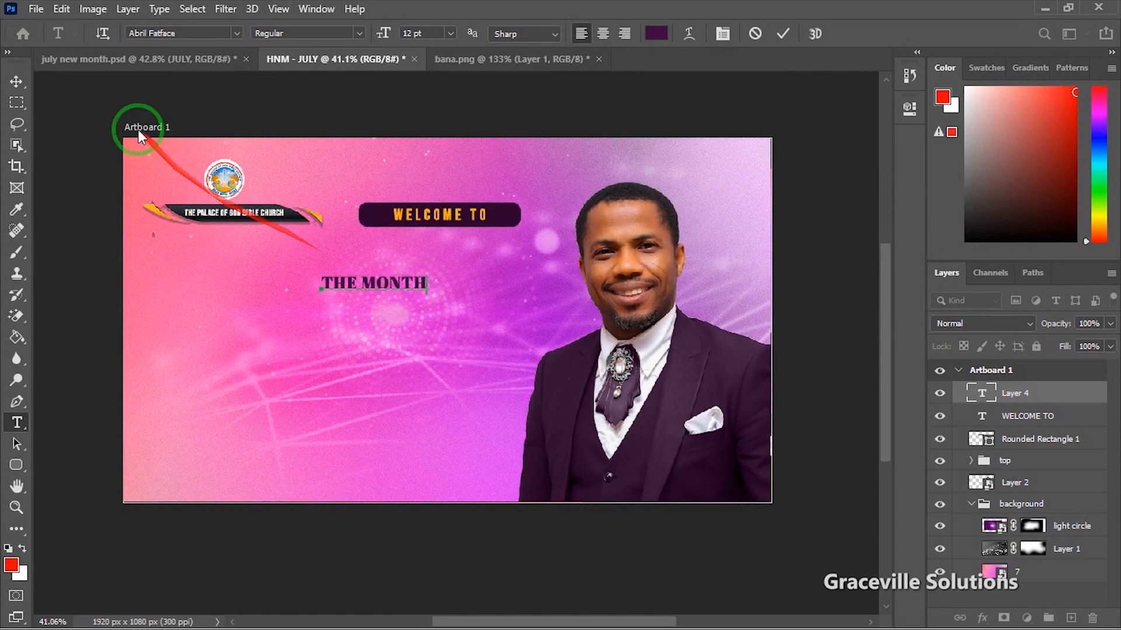
pyautogui.click(16, 81)
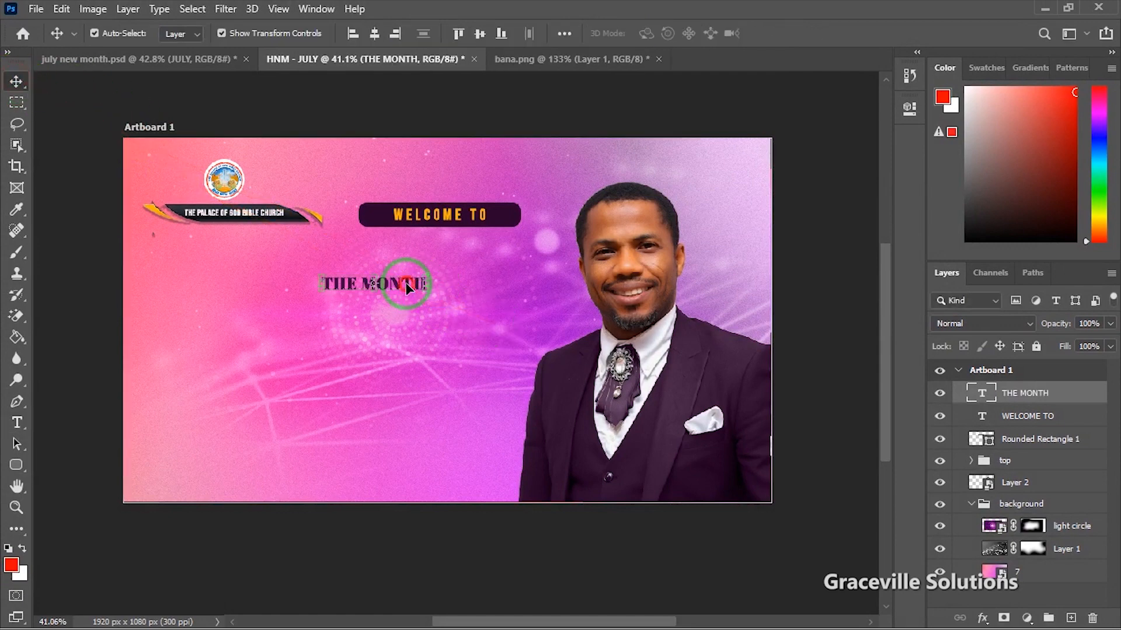
# Step: Move THE MONTH text just under the WELCOME TO pill and scale it up
pyautogui.moveTo(408, 292); pyautogui.dragTo(465, 254)
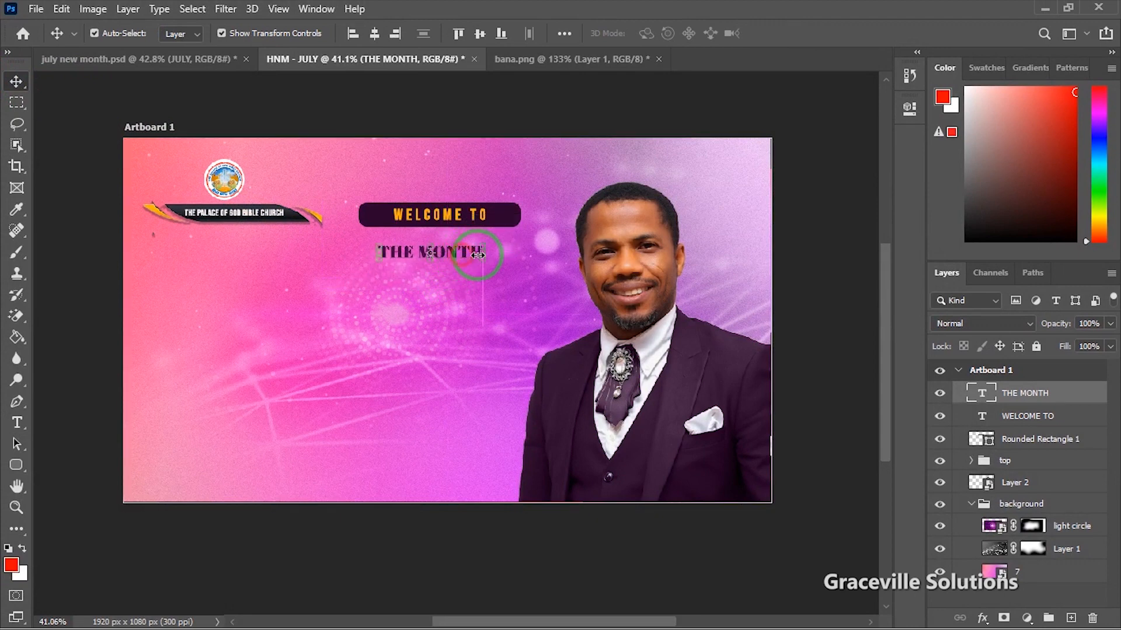
pyautogui.hotkey('ctrl', 't')
pyautogui.moveTo(527, 239); pyautogui.dragTo(524, 236)
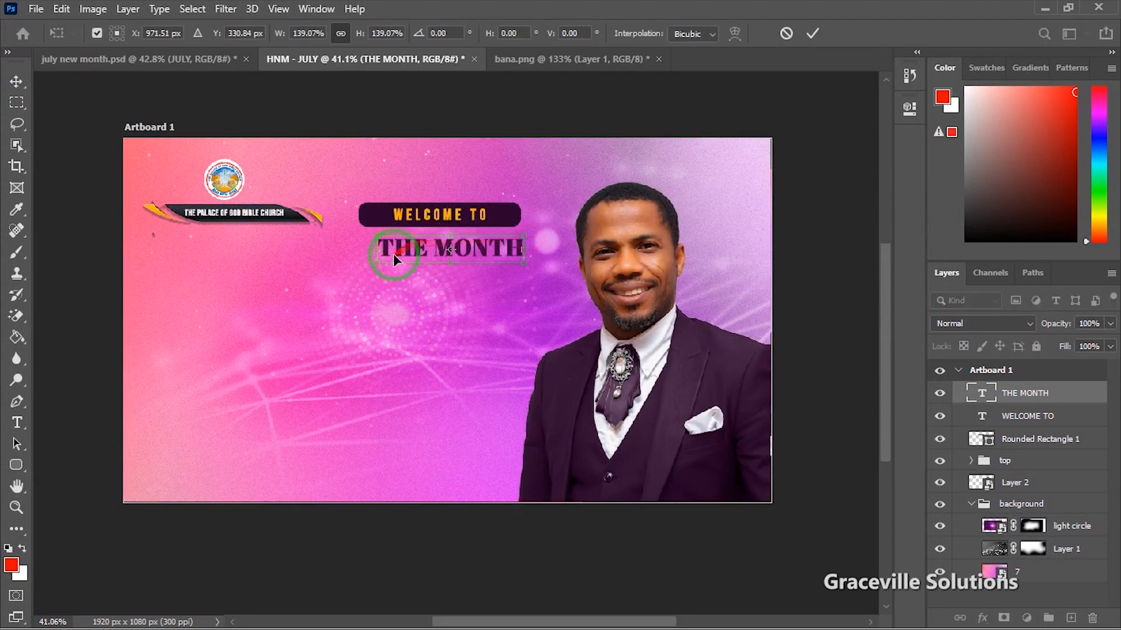
pyautogui.moveTo(377, 265); pyautogui.dragTo(349, 270)
pyautogui.moveTo(479, 257); pyautogui.dragTo(471, 264)
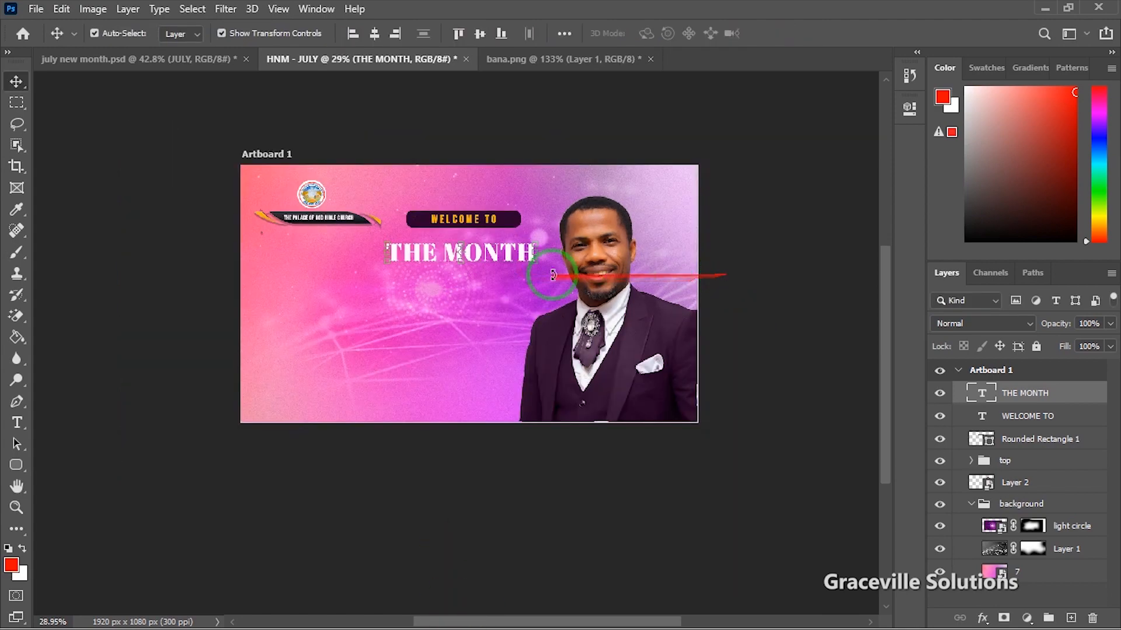
pyautogui.scroll(2, 437, 273)
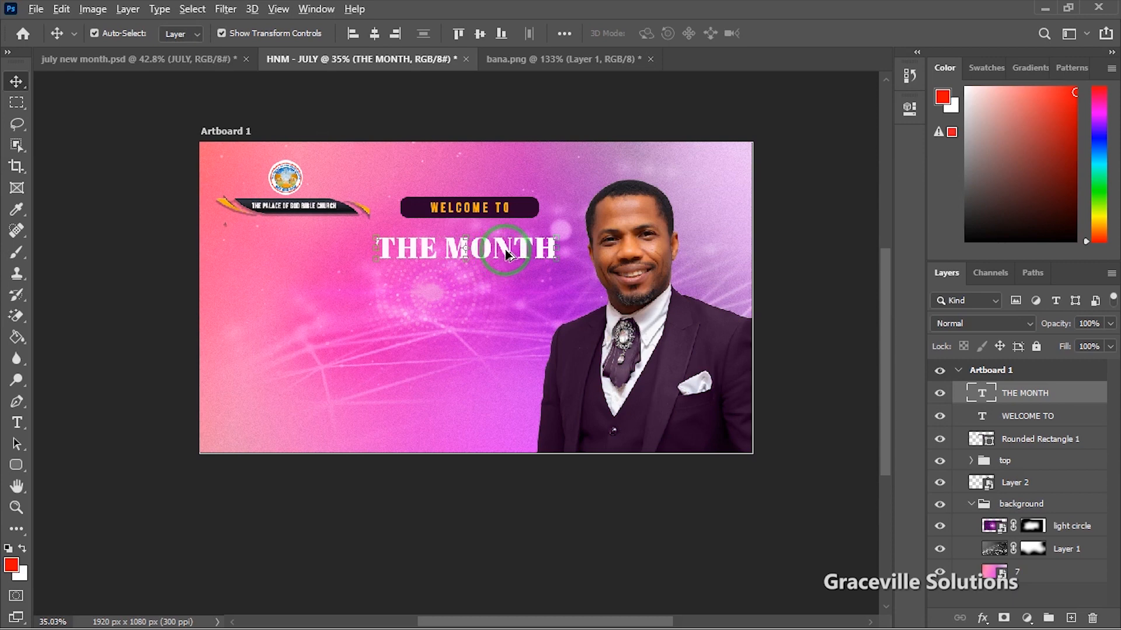
# Step: Duplicate THE MONTH below itself, retype it as JULY and enlarge it
pyautogui.moveTo(506, 249); pyautogui.dragTo(490, 303)
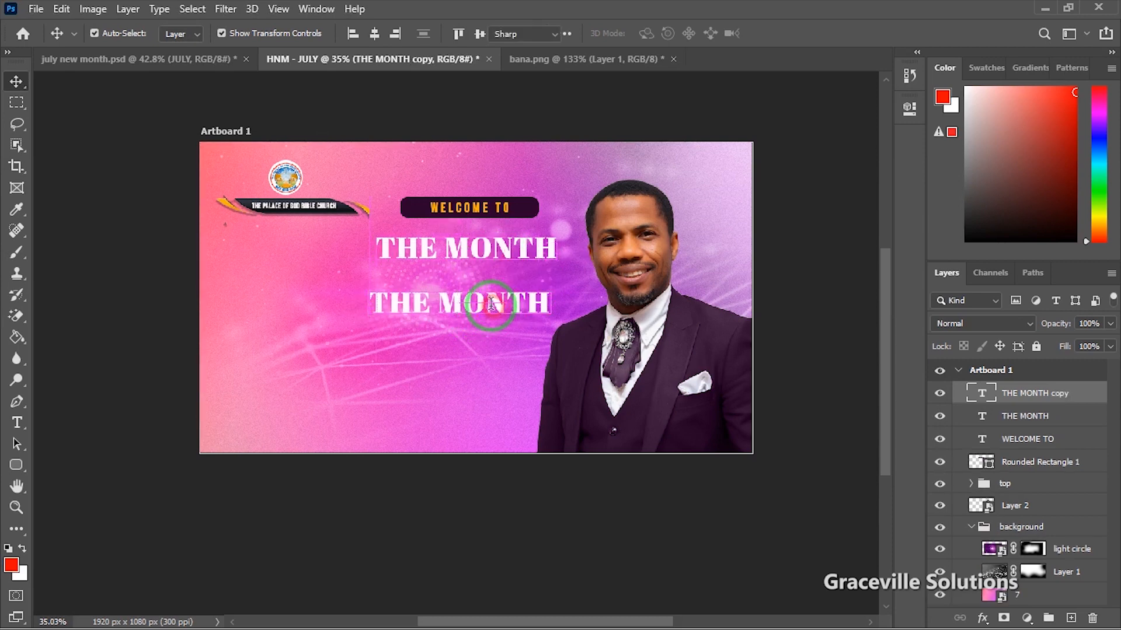
pyautogui.doubleClick(490, 303)
pyautogui.write('j')
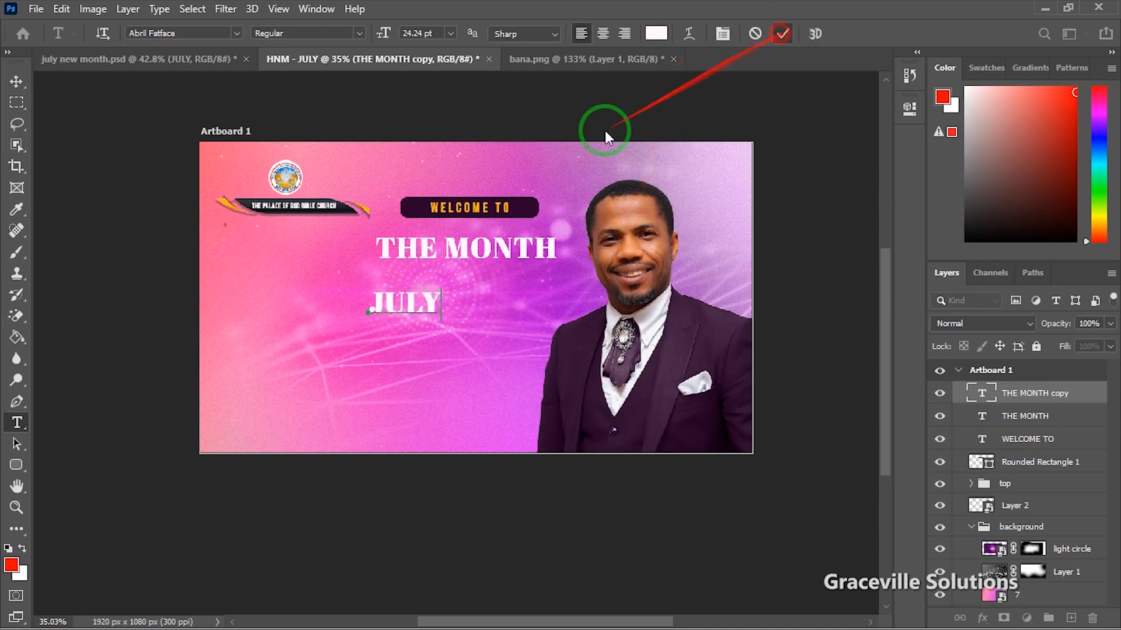
pyautogui.moveTo(442, 315); pyautogui.dragTo(558, 372)
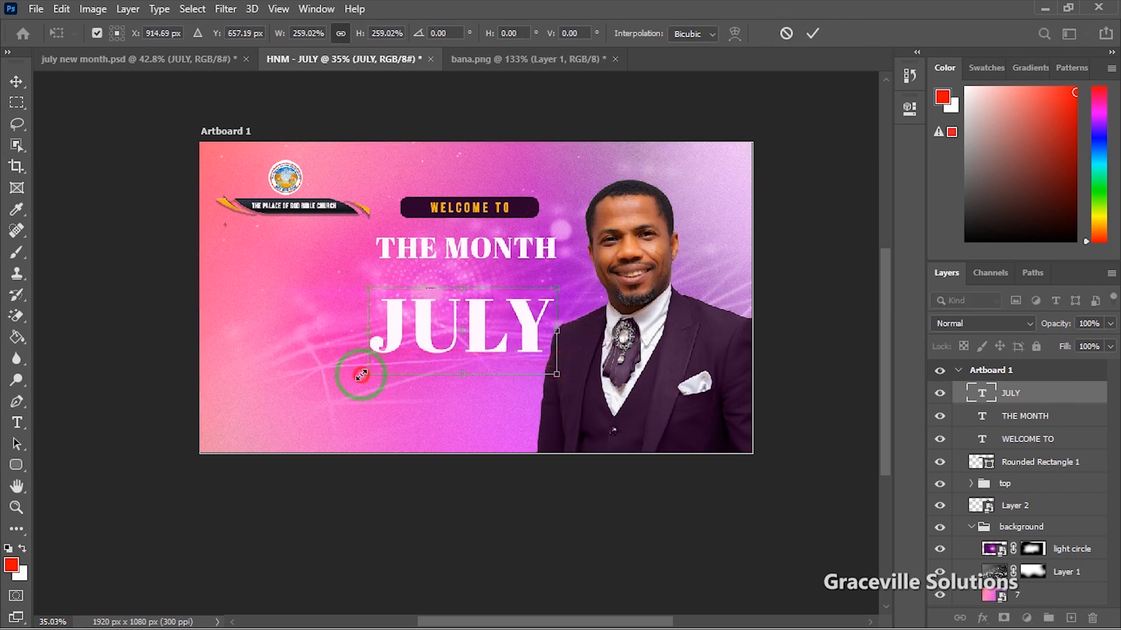
pyautogui.moveTo(361, 375); pyautogui.dragTo(346, 383)
pyautogui.moveTo(471, 350); pyautogui.dragTo(464, 337)
pyautogui.press('Return')
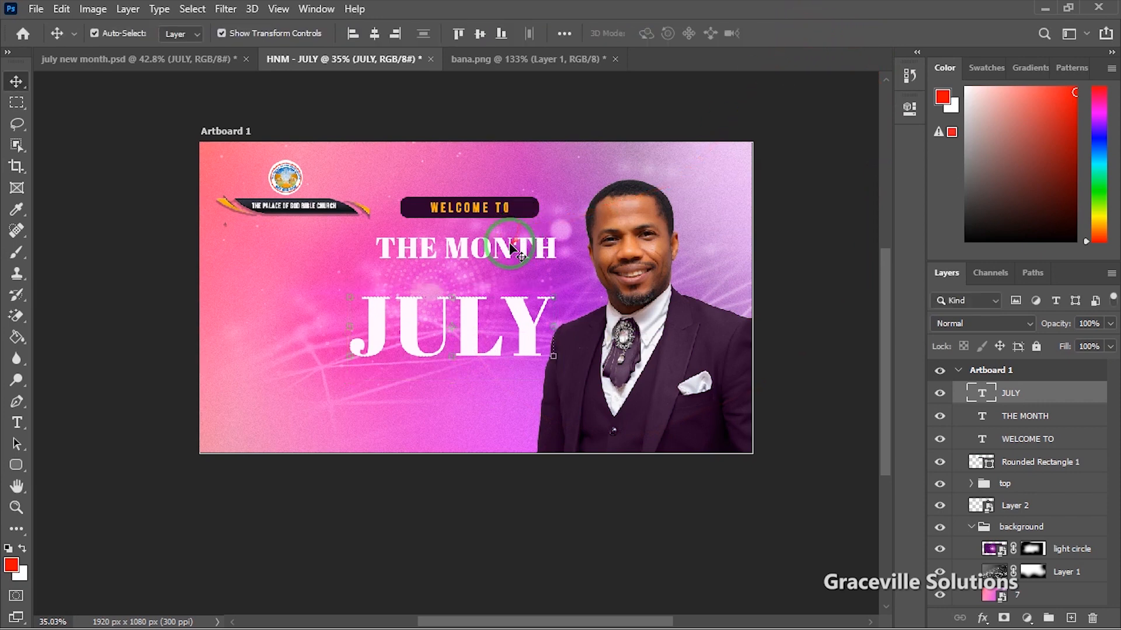
# Step: Enlarge JULY further, tuck it under THE MONTH, and shift the pastor photo right
pyautogui.moveTo(514, 246); pyautogui.dragTo(497, 252)
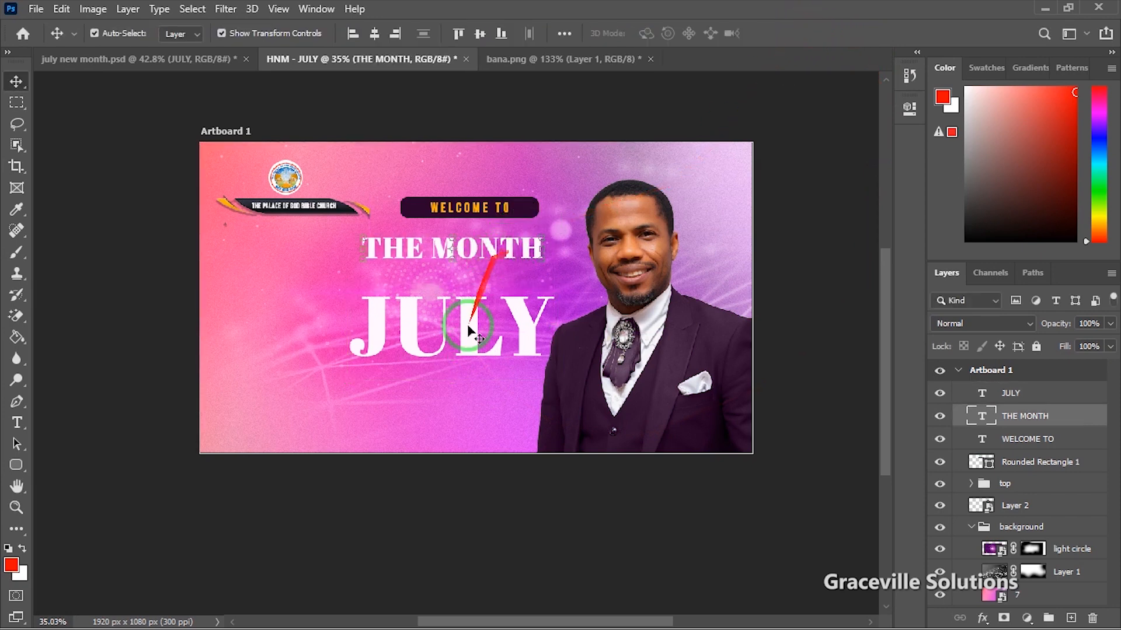
pyautogui.click(403, 346)
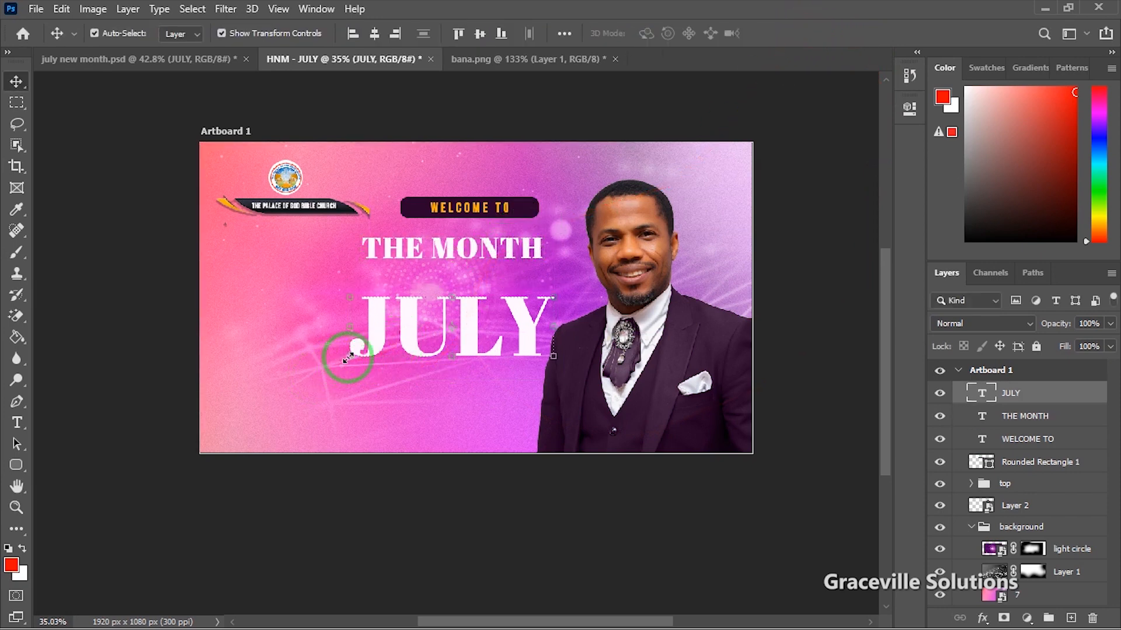
pyautogui.moveTo(347, 357); pyautogui.dragTo(314, 386)
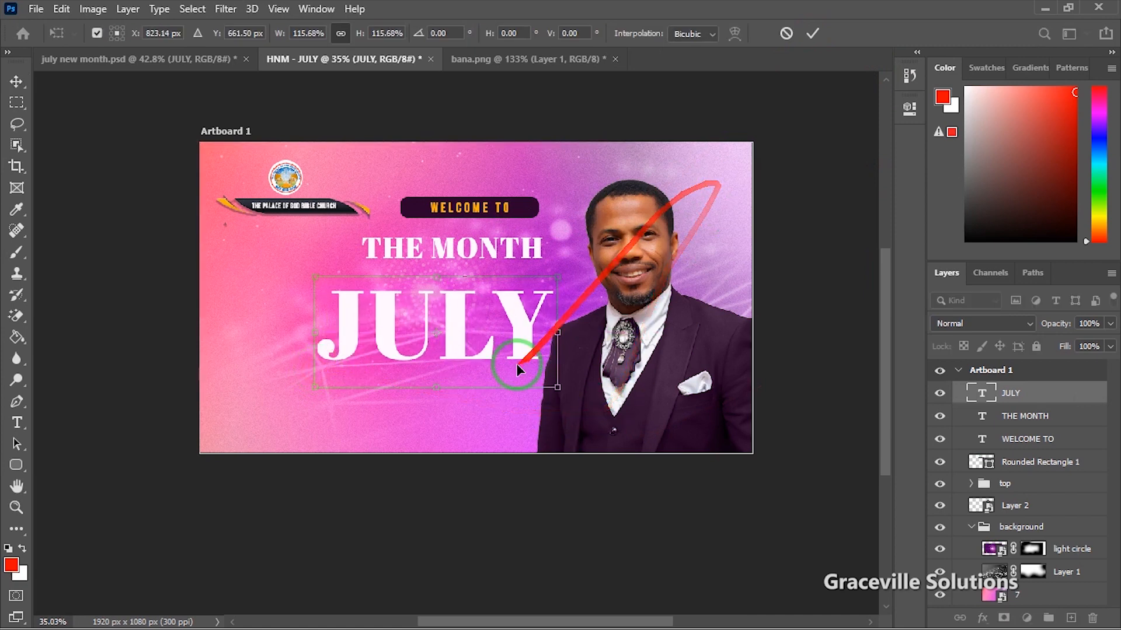
pyautogui.moveTo(516, 365); pyautogui.dragTo(527, 332)
pyautogui.click(817, 32)
pyautogui.moveTo(698, 337); pyautogui.dragTo(705, 333)
pyautogui.scroll(2, 537, 319)
pyautogui.moveTo(446, 319); pyautogui.dragTo(433, 303)
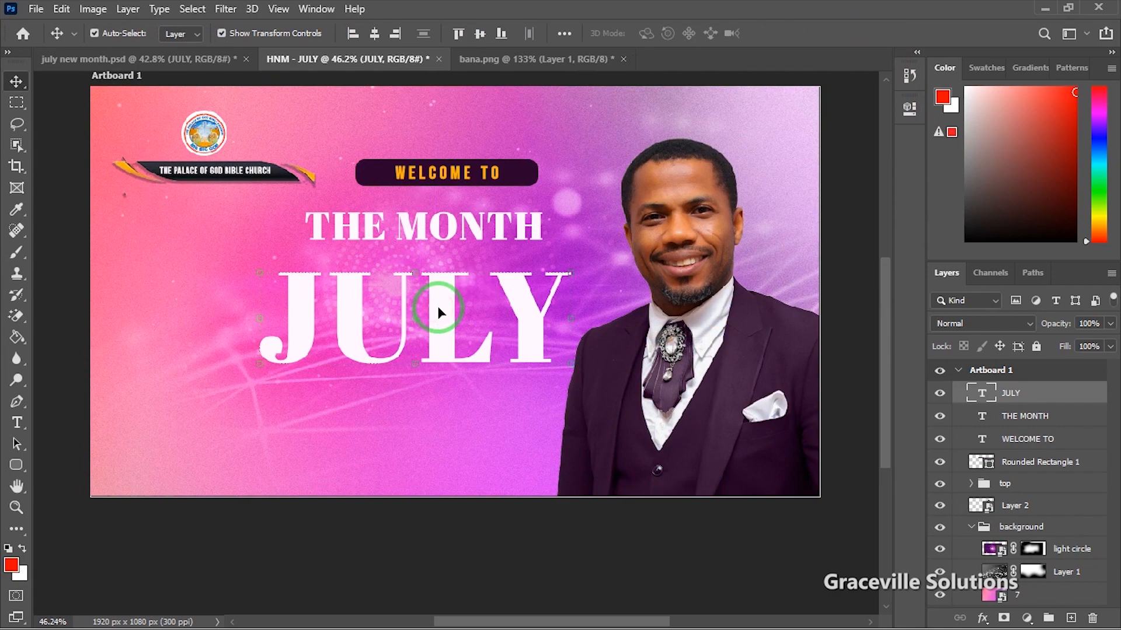
pyautogui.scroll(2, 433, 303)
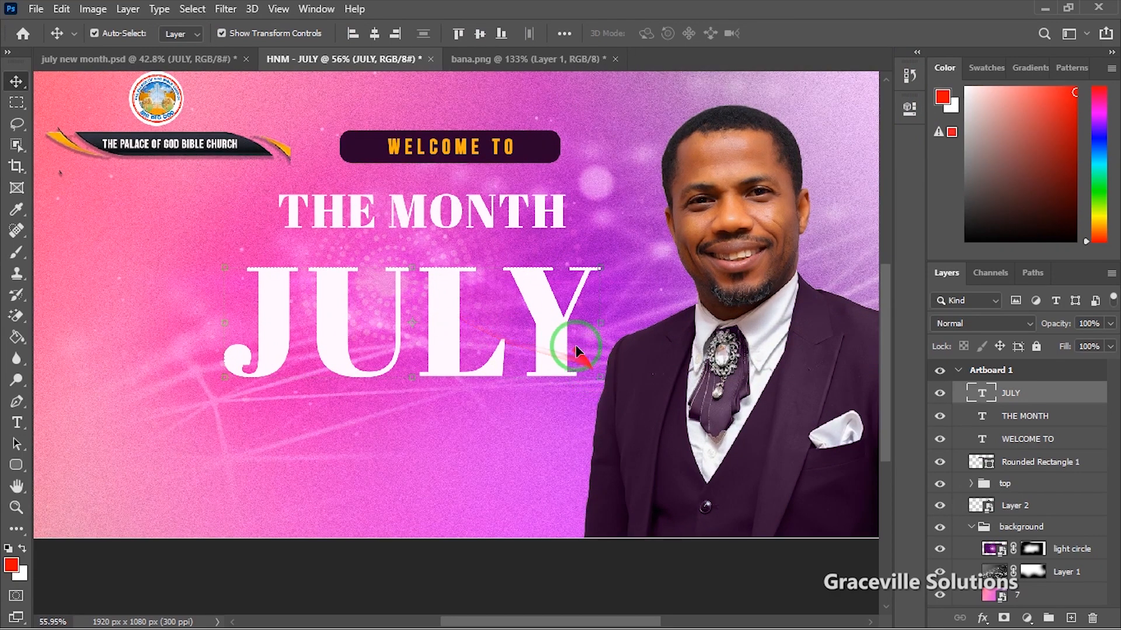
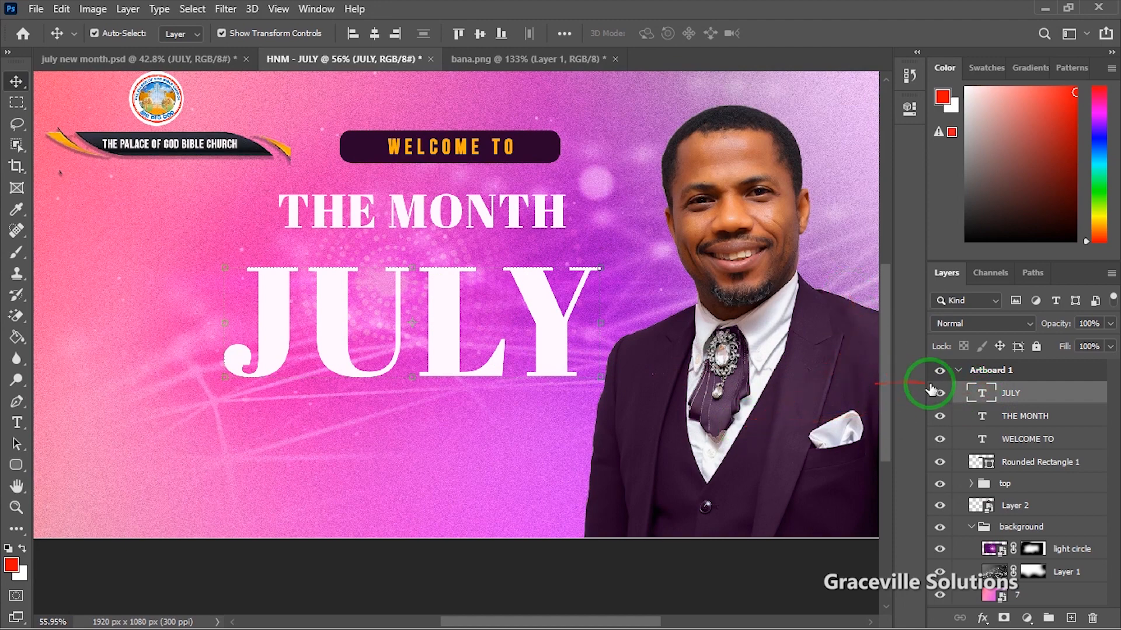
# Step: Recolour the JULY text to the dark purple sampled from the pastor's suit
pyautogui.doubleClick(972, 395)
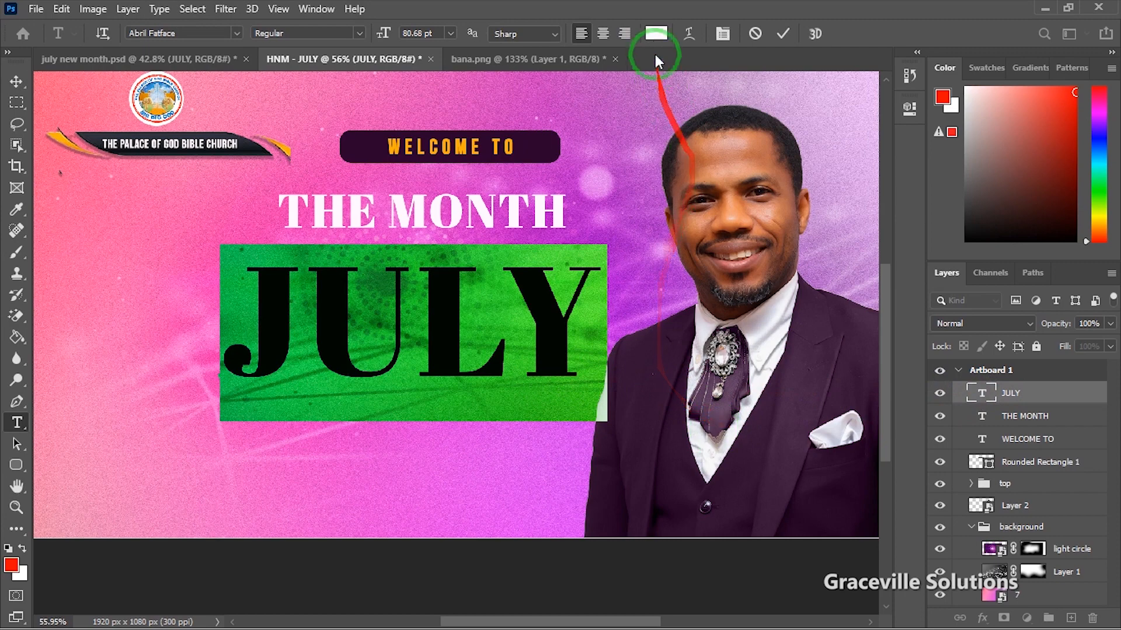
pyautogui.click(656, 34)
pyautogui.moveTo(764, 175); pyautogui.dragTo(960, 140)
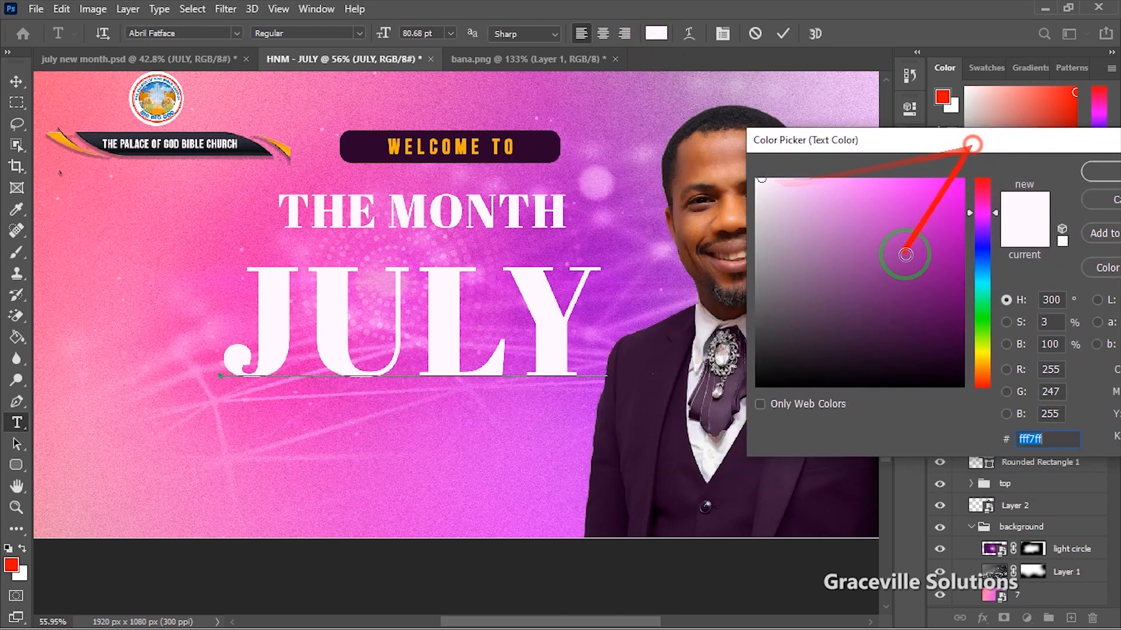
pyautogui.click(737, 512)
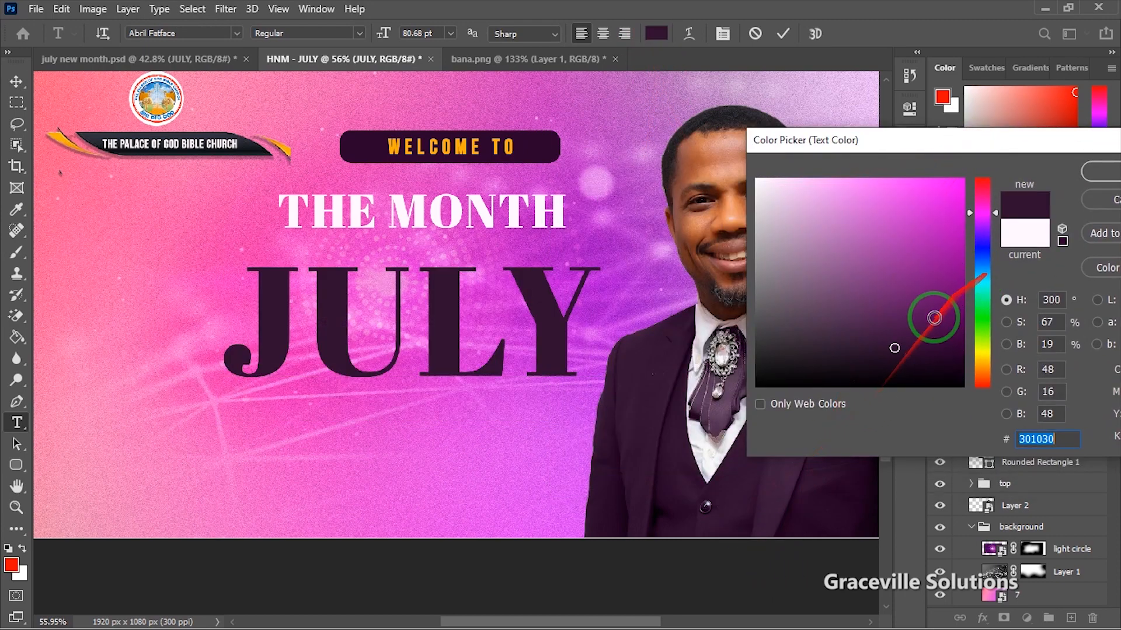
pyautogui.click(1093, 188)
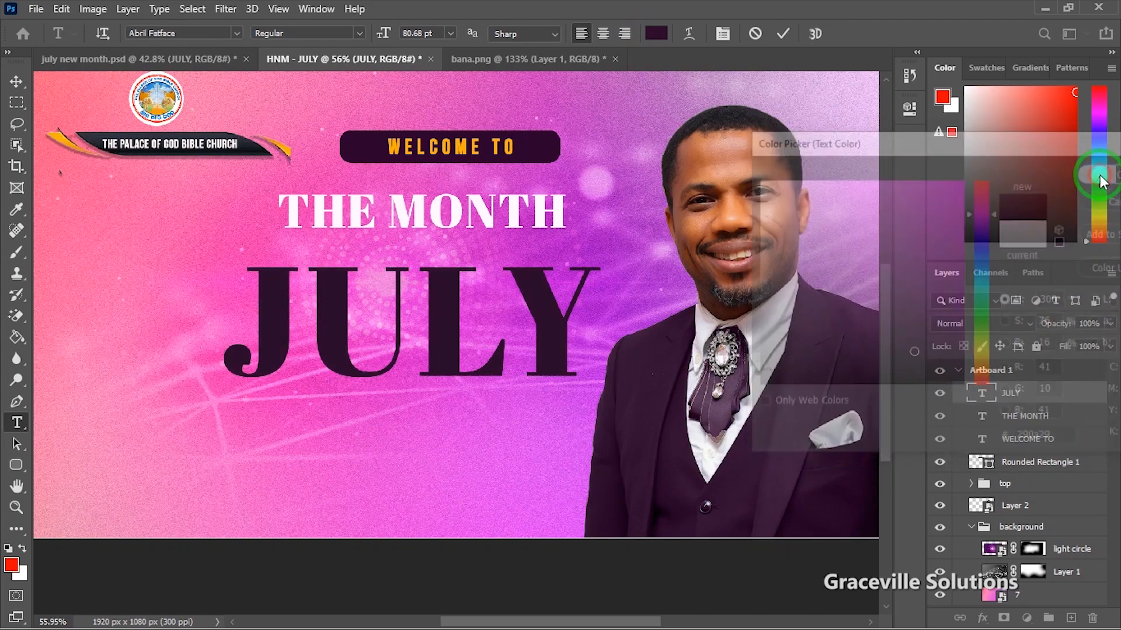
pyautogui.click(785, 35)
pyautogui.press('v')
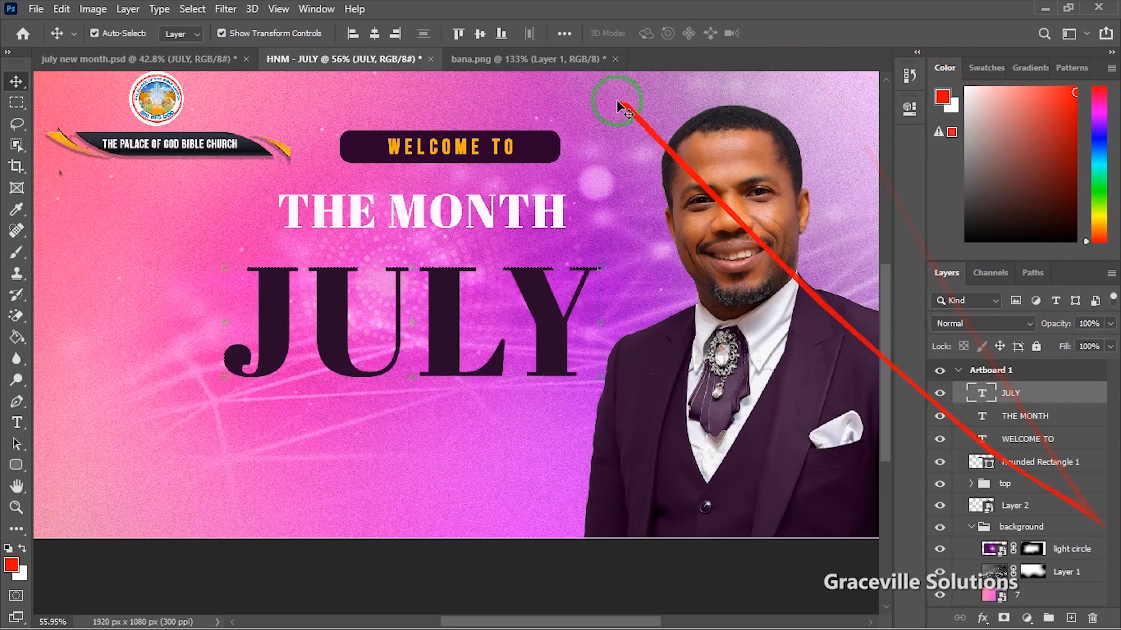
pyautogui.scroll(1, 503, 244)
pyautogui.scroll(1, 503, 244)
# Step: Reselect JULY, reopen its layer style and text colour, then close without changes
pyautogui.click(475, 203)
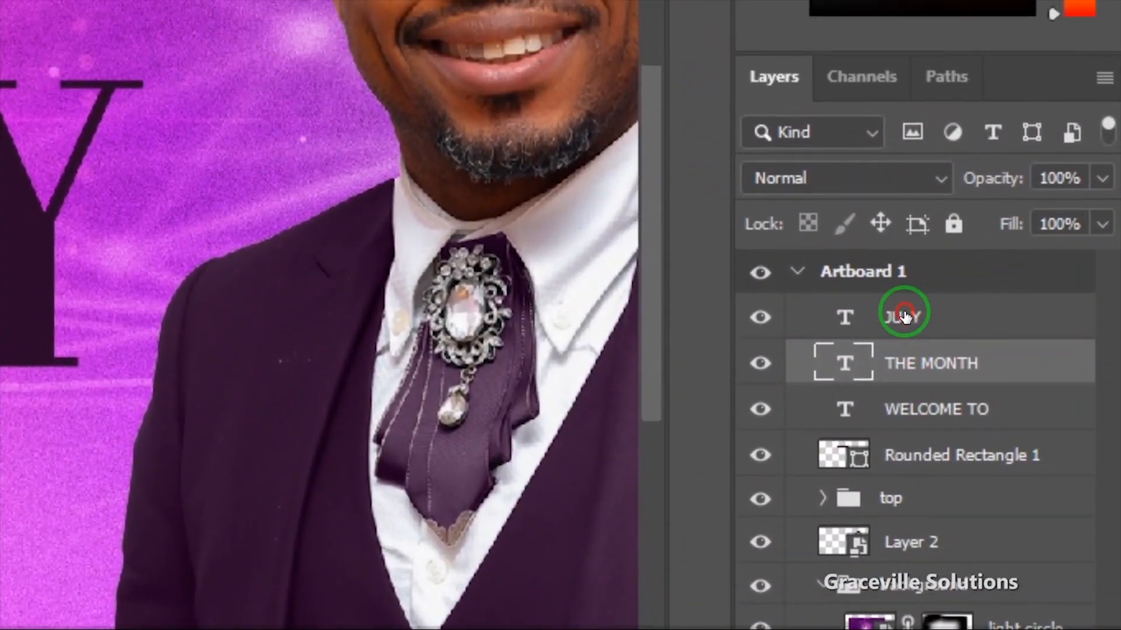
pyautogui.click(1011, 393)
pyautogui.rightClick(904, 320)
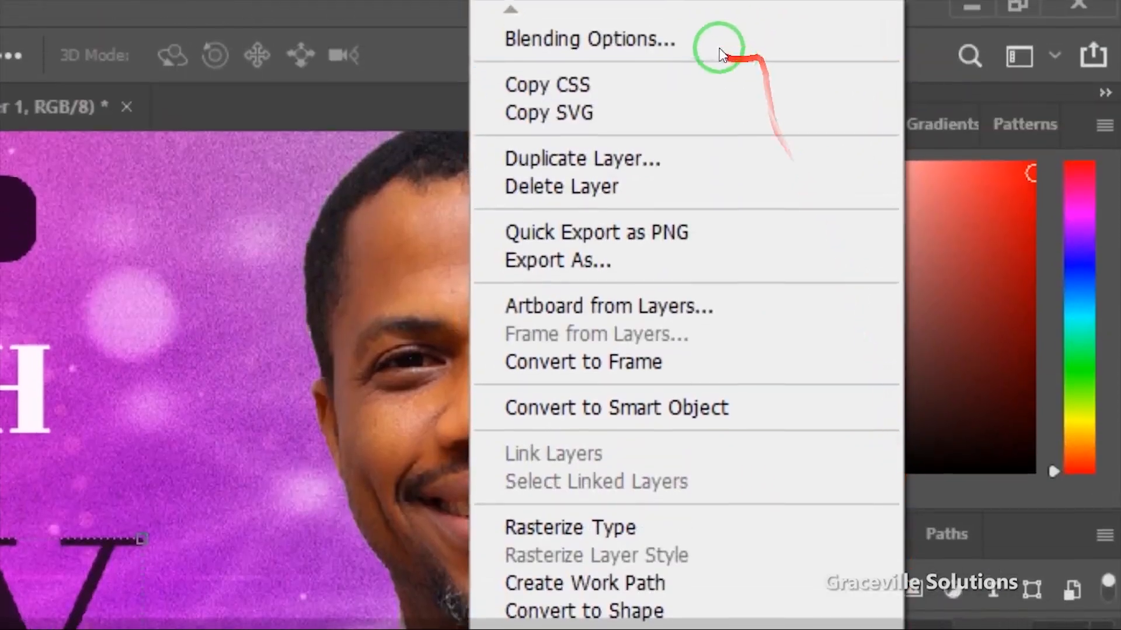
pyautogui.click(704, 44)
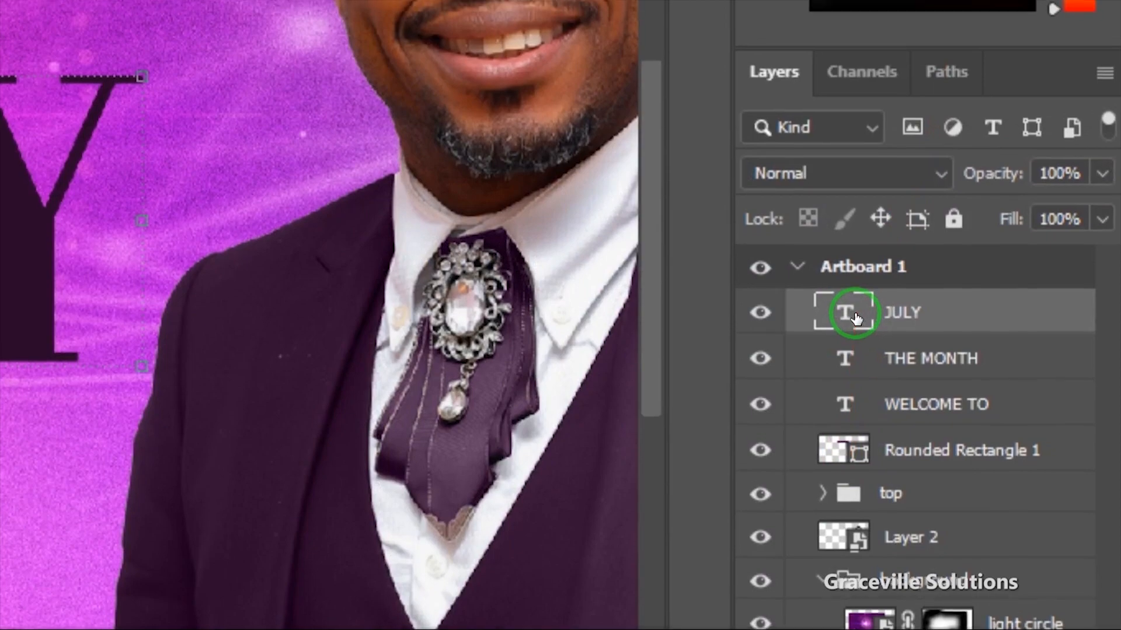
pyautogui.doubleClick(841, 311)
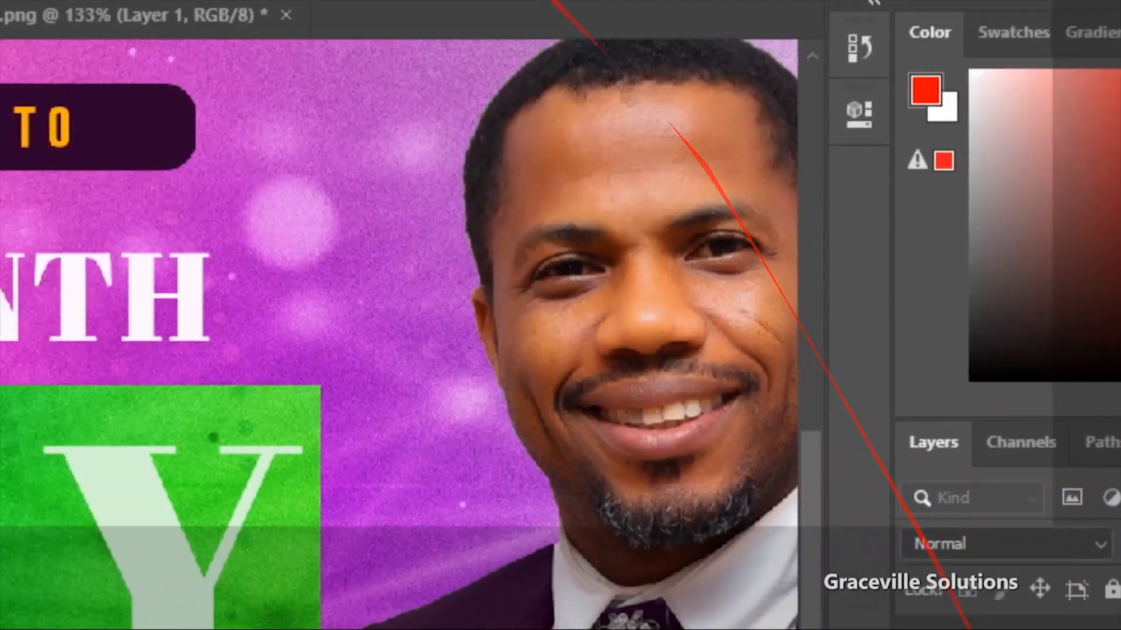
pyautogui.click(533, 50)
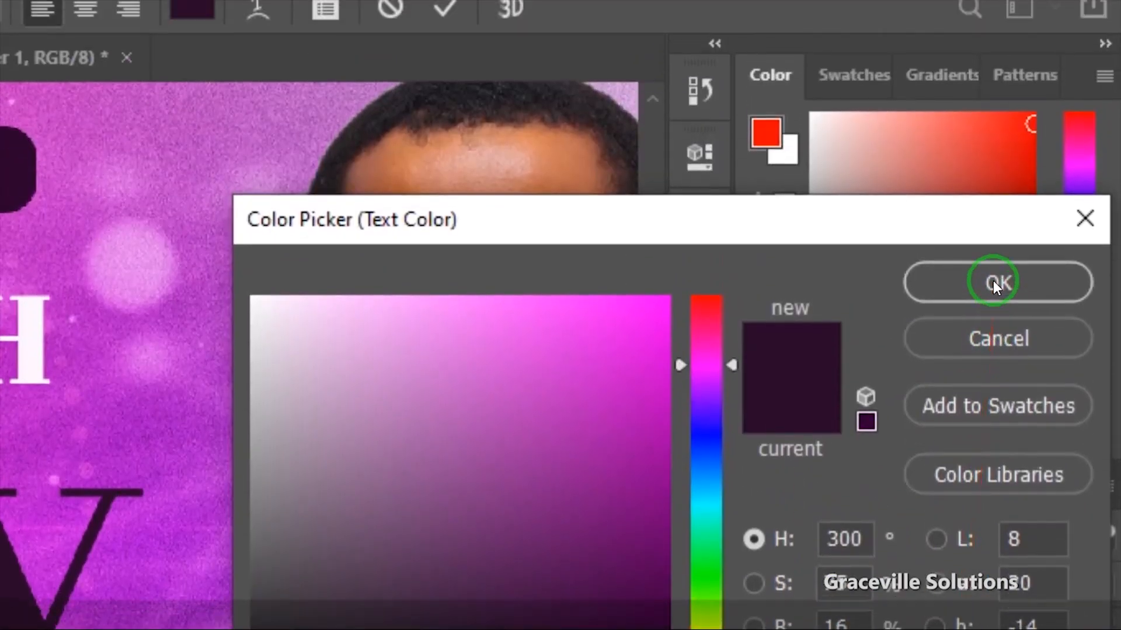
pyautogui.click(995, 282)
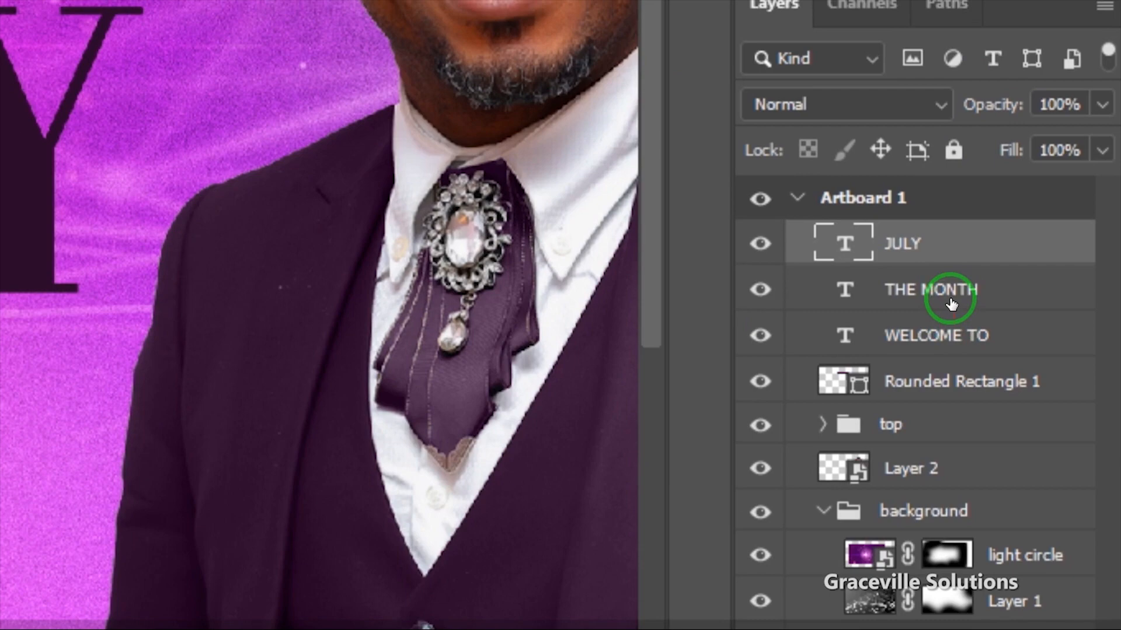
# Step: Recolour THE MONTH text to dark purple #2a0b2a
pyautogui.click(953, 327)
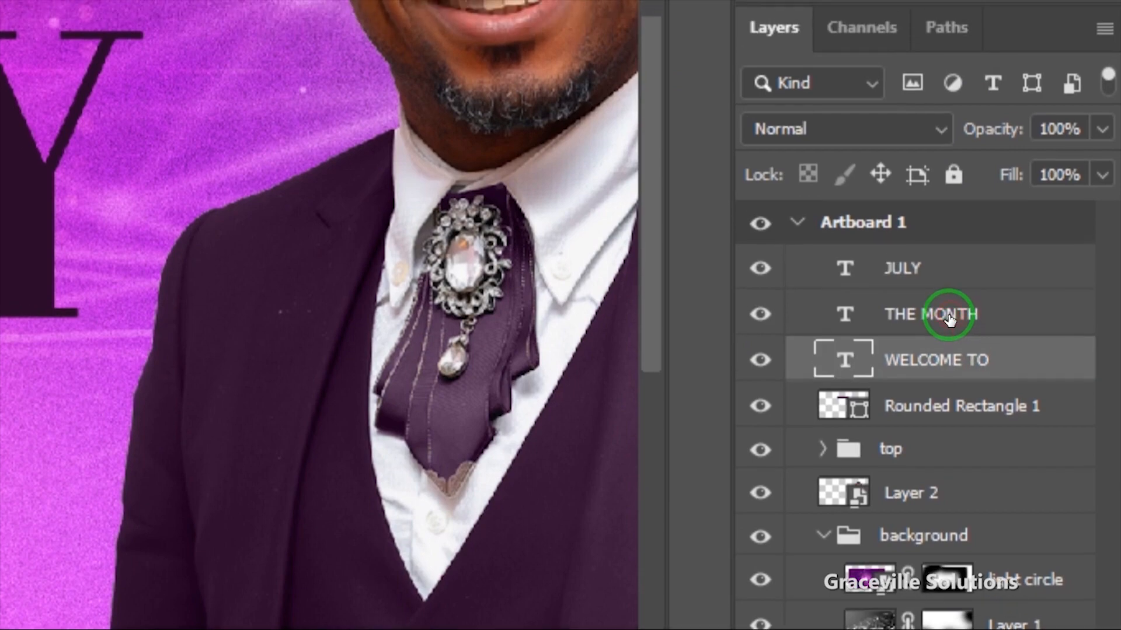
pyautogui.click(950, 294)
pyautogui.doubleClick(858, 290)
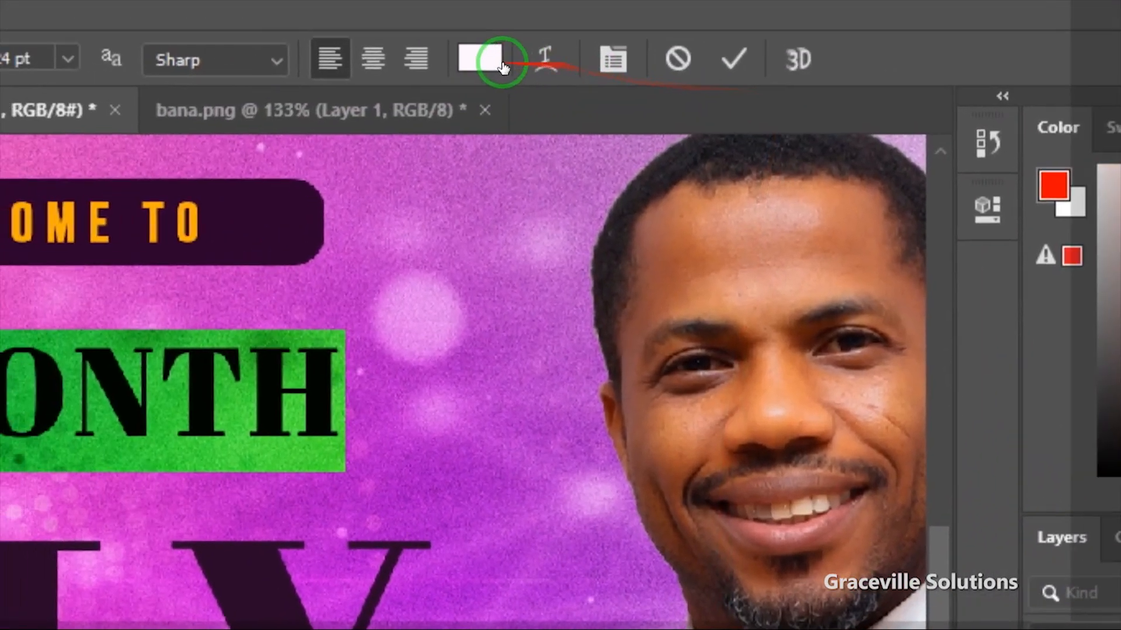
pyautogui.click(493, 55)
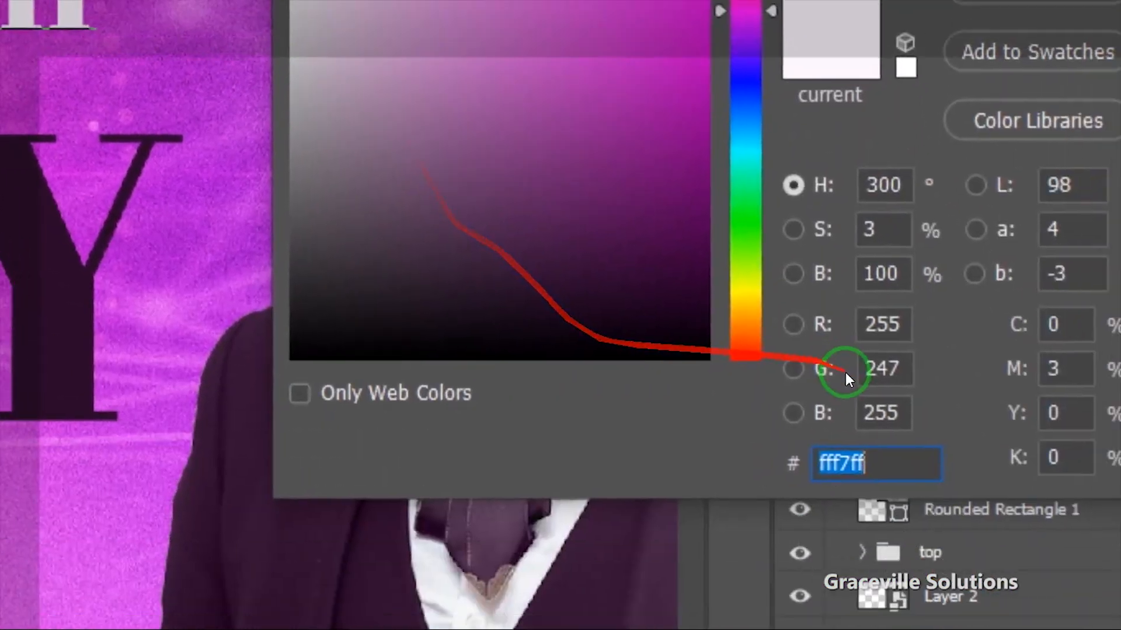
pyautogui.write('2a0b2a')
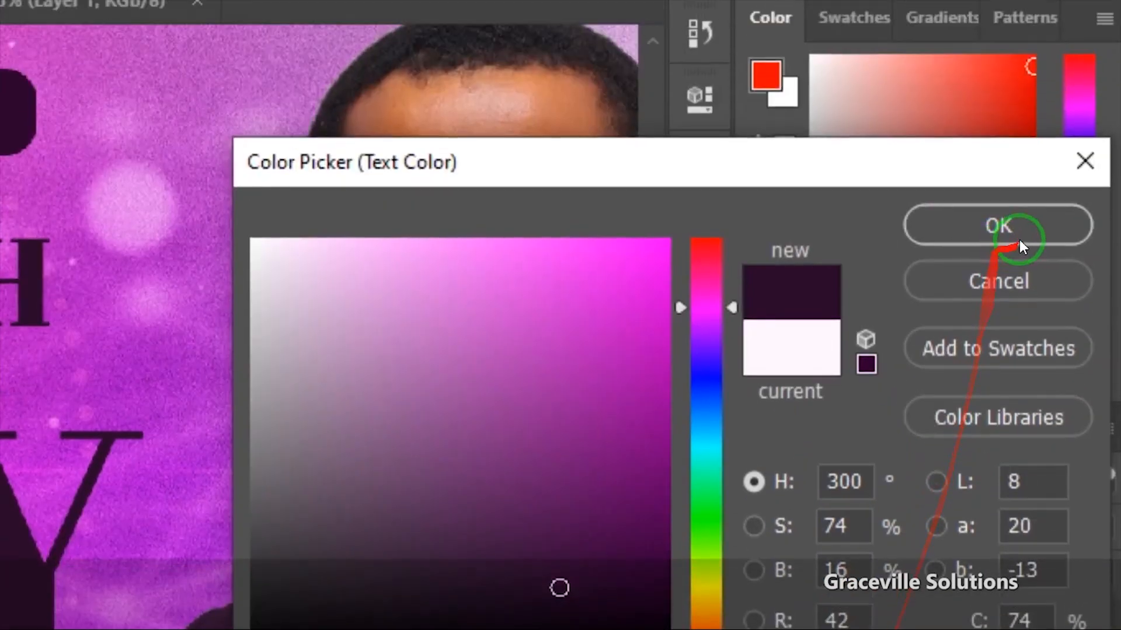
pyautogui.click(1019, 236)
pyautogui.click(552, 61)
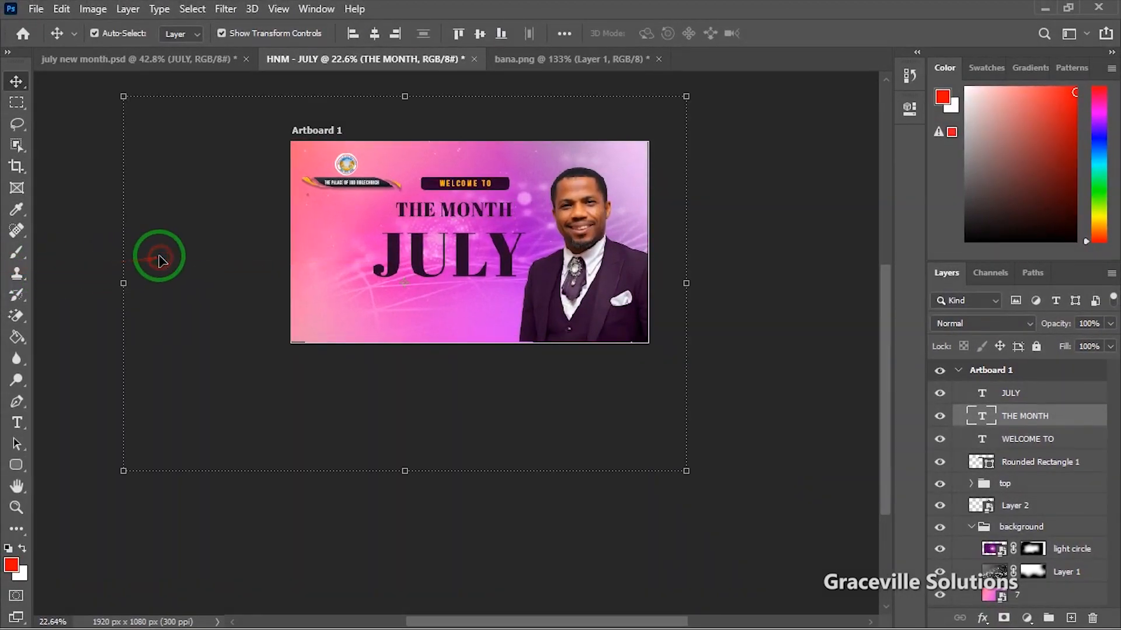
# Step: Leave text editing and select the JULY heading on the canvas
pyautogui.click(162, 261)
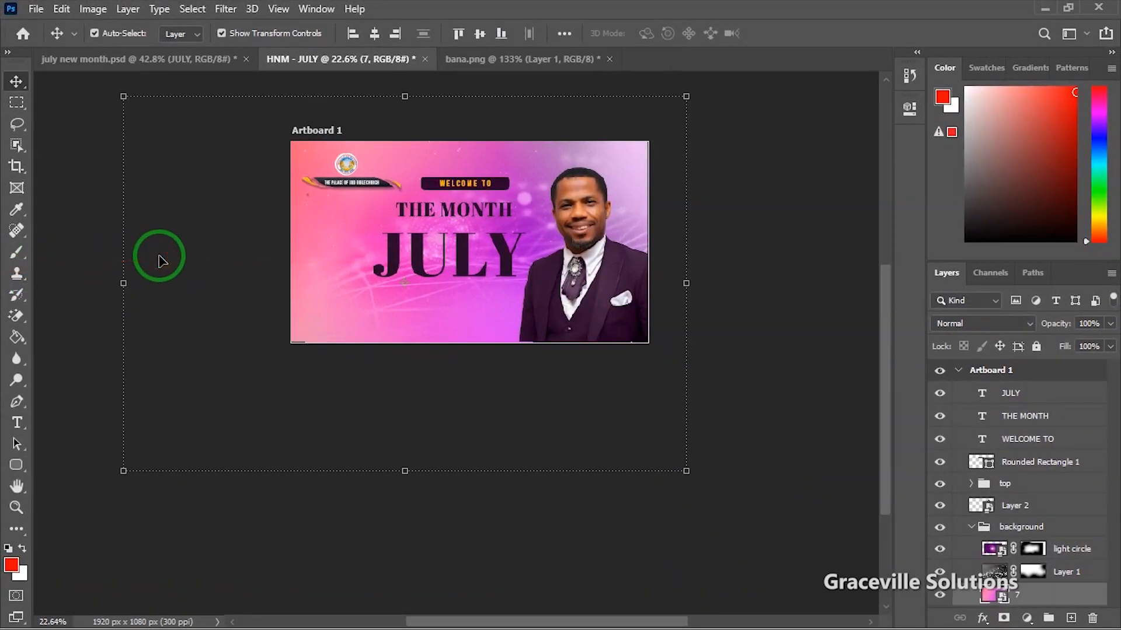
pyautogui.scroll(-3, 170, 260)
pyautogui.scroll(3, 180, 275)
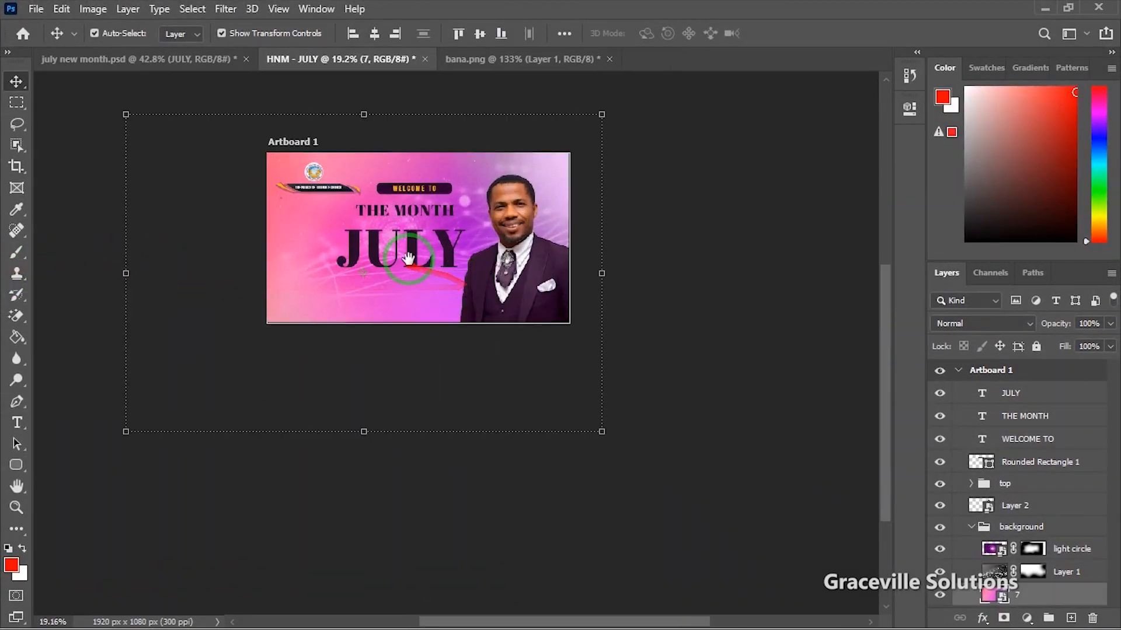
pyautogui.scroll(4, 408, 259)
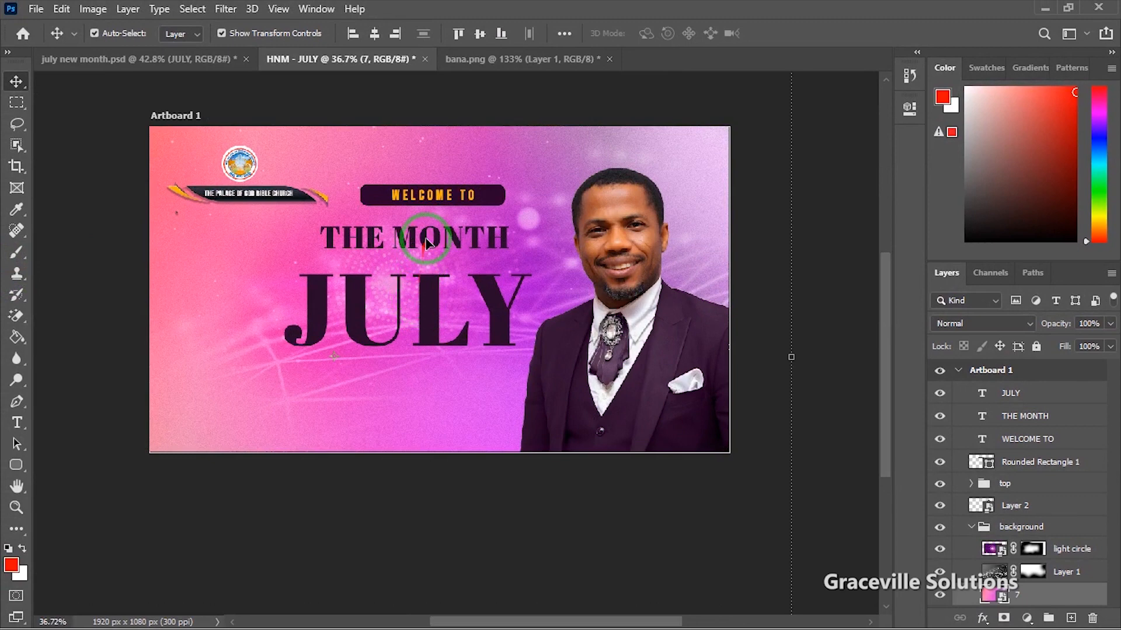
pyautogui.click(426, 243)
pyautogui.scroll(2, 465, 253)
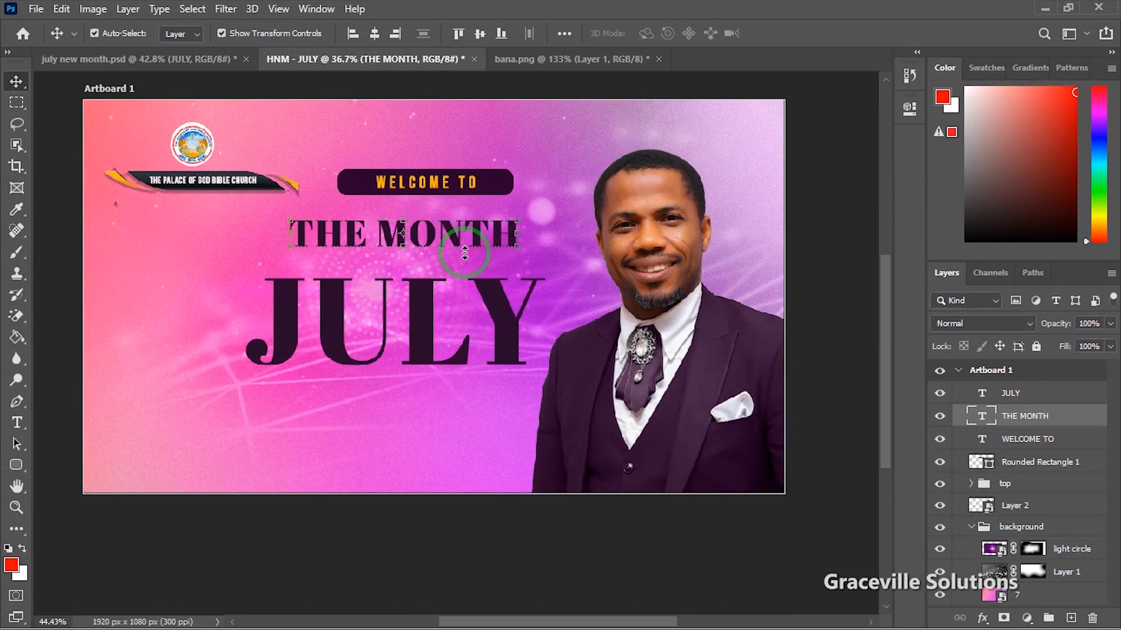
pyautogui.click(422, 320)
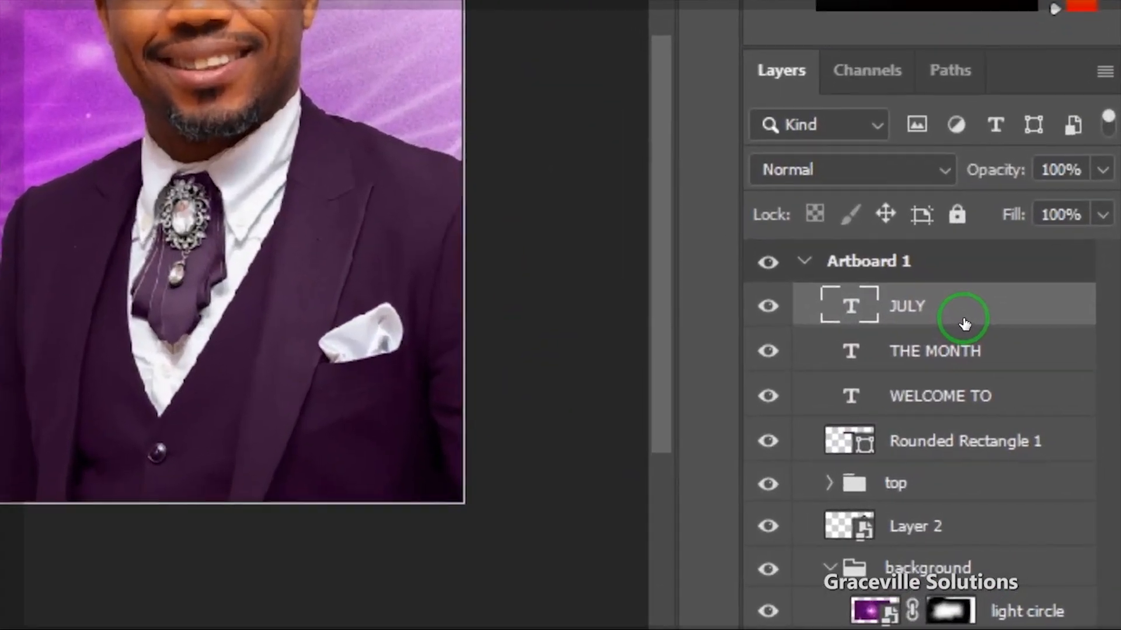
# Step: Enable Drop Shadow and Stroke in JULY's Blending Options
pyautogui.rightClick(1042, 403)
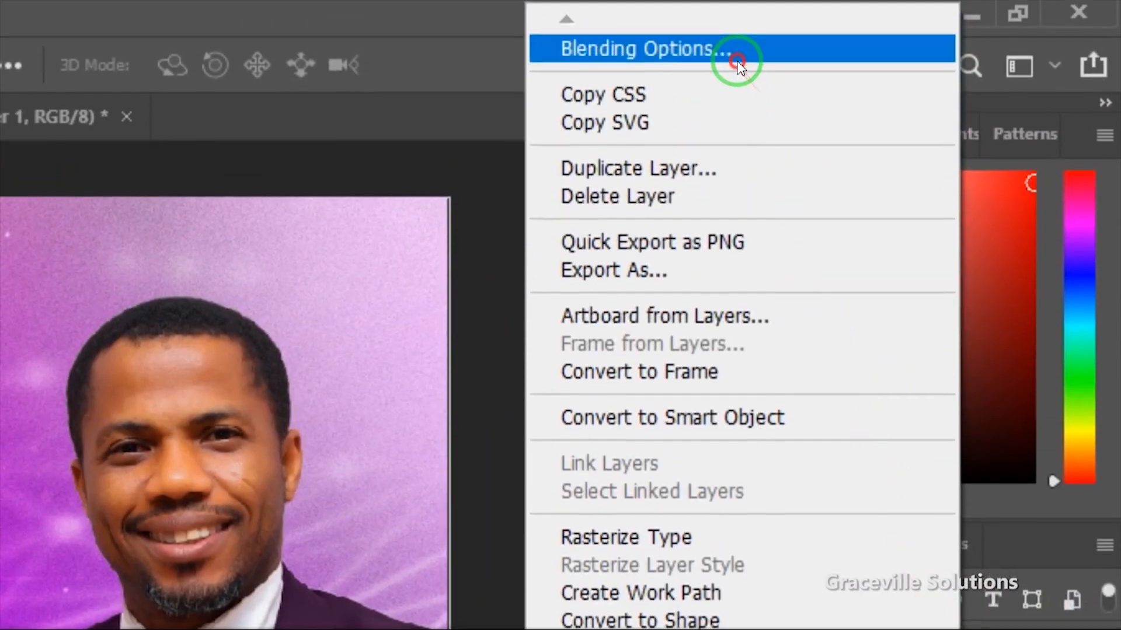
pyautogui.click(737, 61)
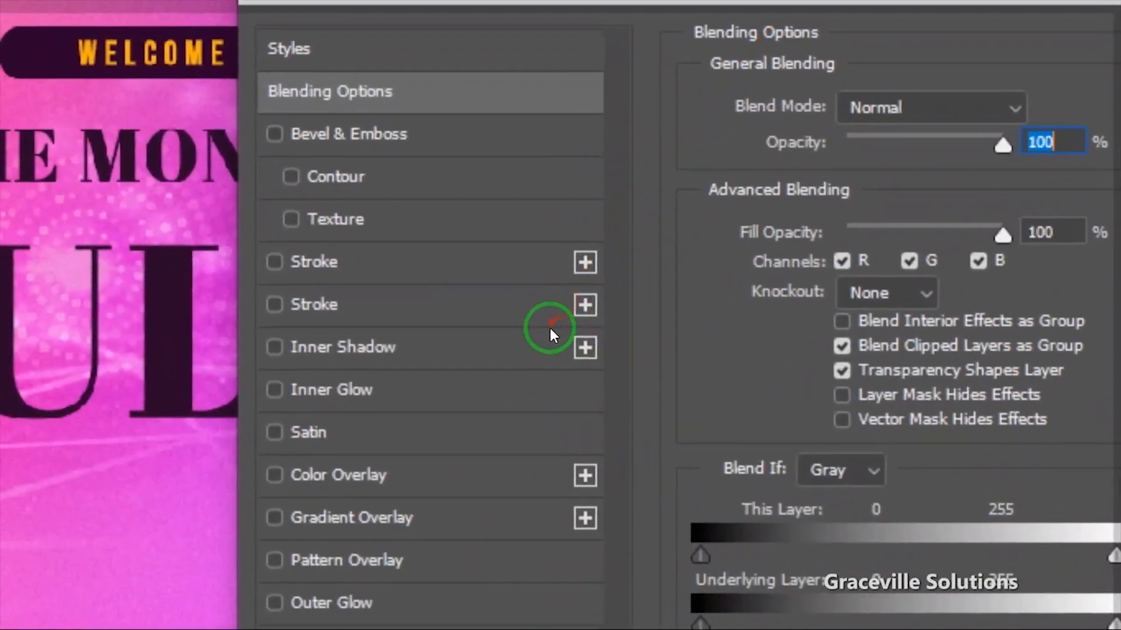
pyautogui.click(550, 327)
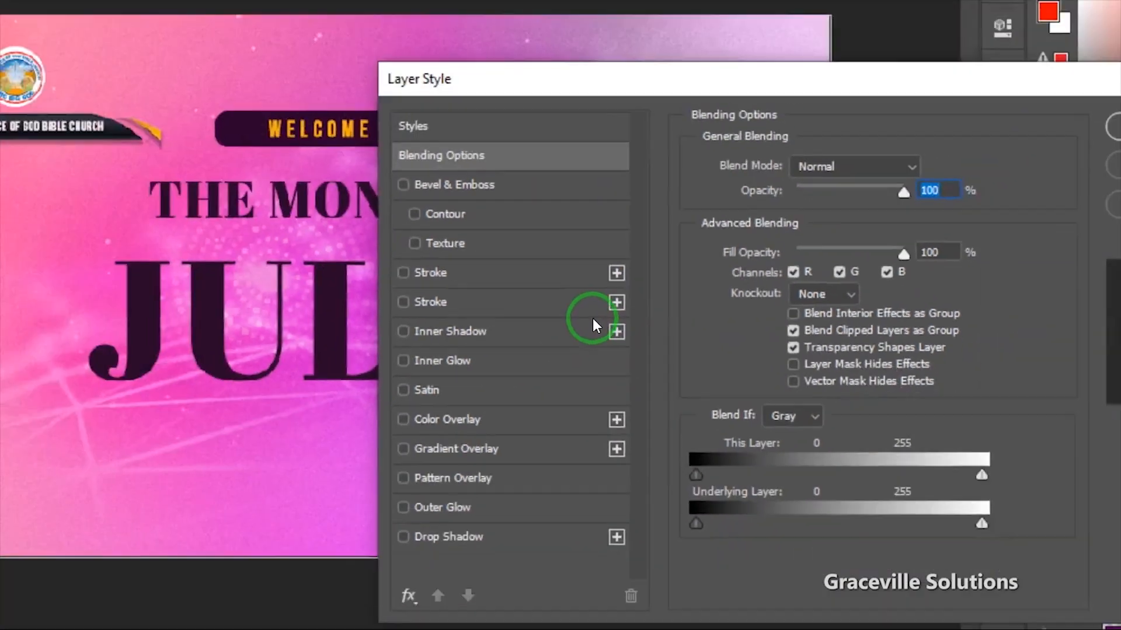
pyautogui.moveTo(679, 140); pyautogui.dragTo(780, 135)
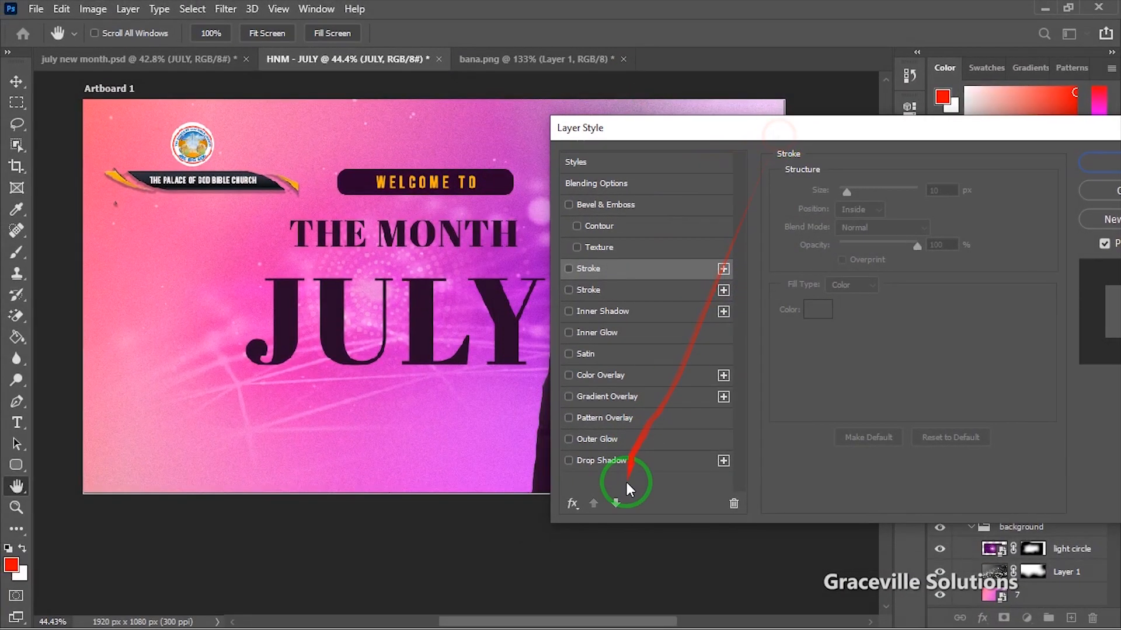
pyautogui.click(625, 460)
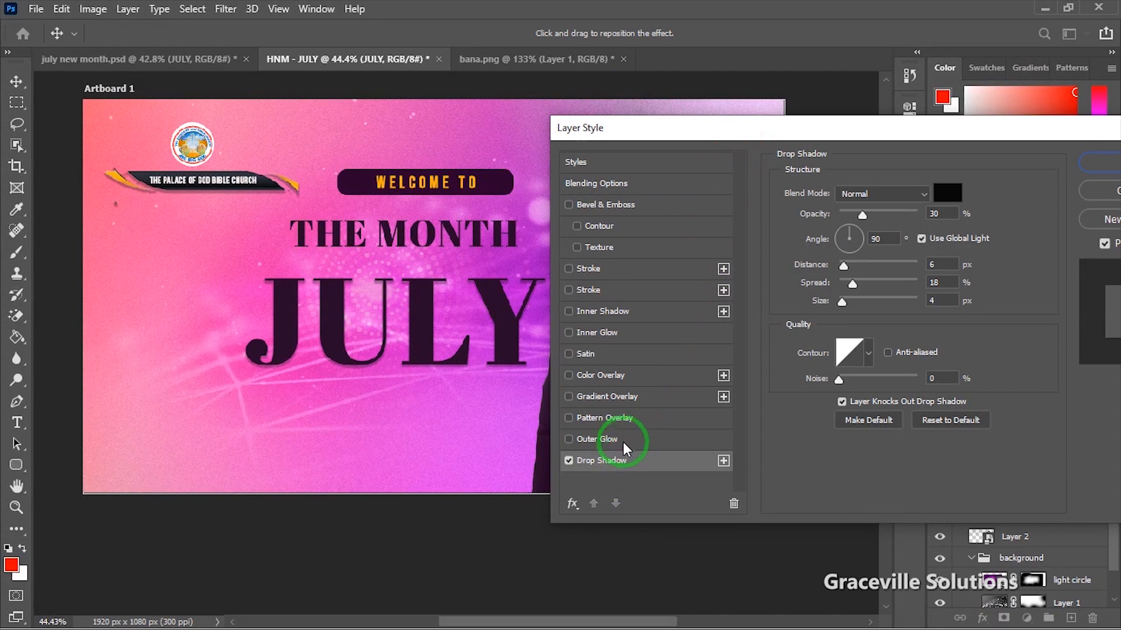
pyautogui.click(590, 268)
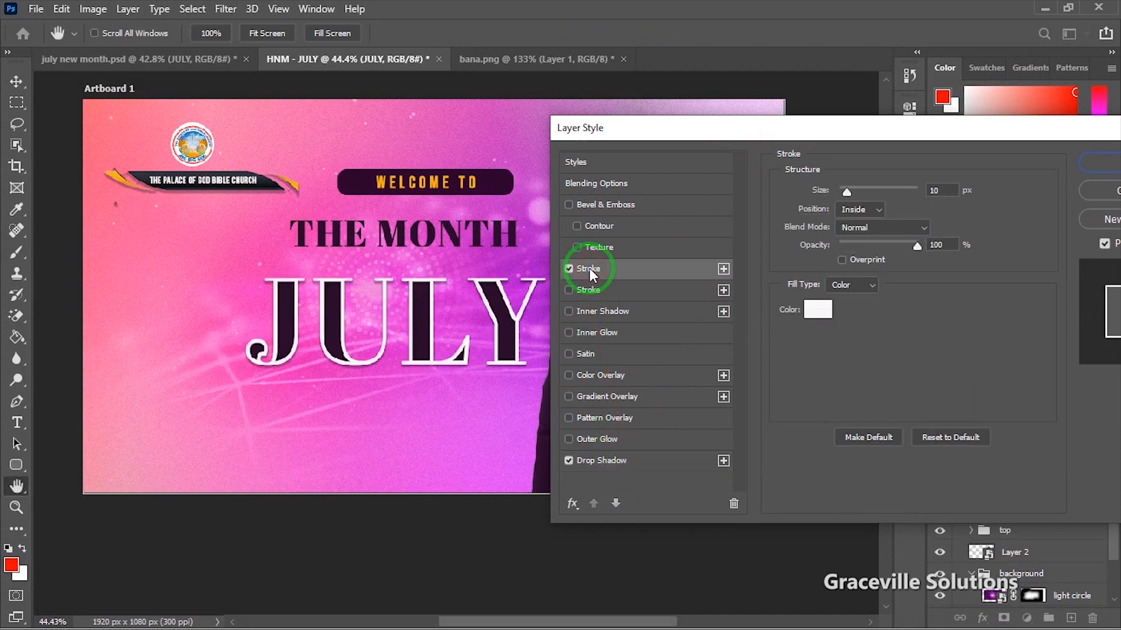
# Step: Set JULY's stroke colour to orange #f3a722, based on the WELCOME TO orange
pyautogui.click(816, 317)
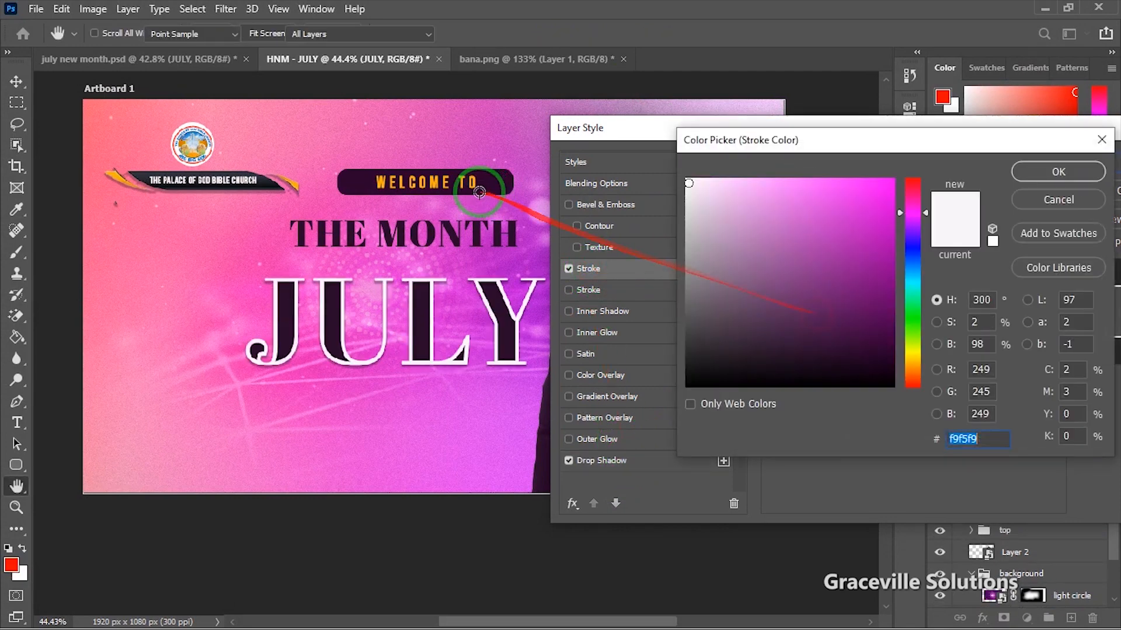
pyautogui.click(434, 183)
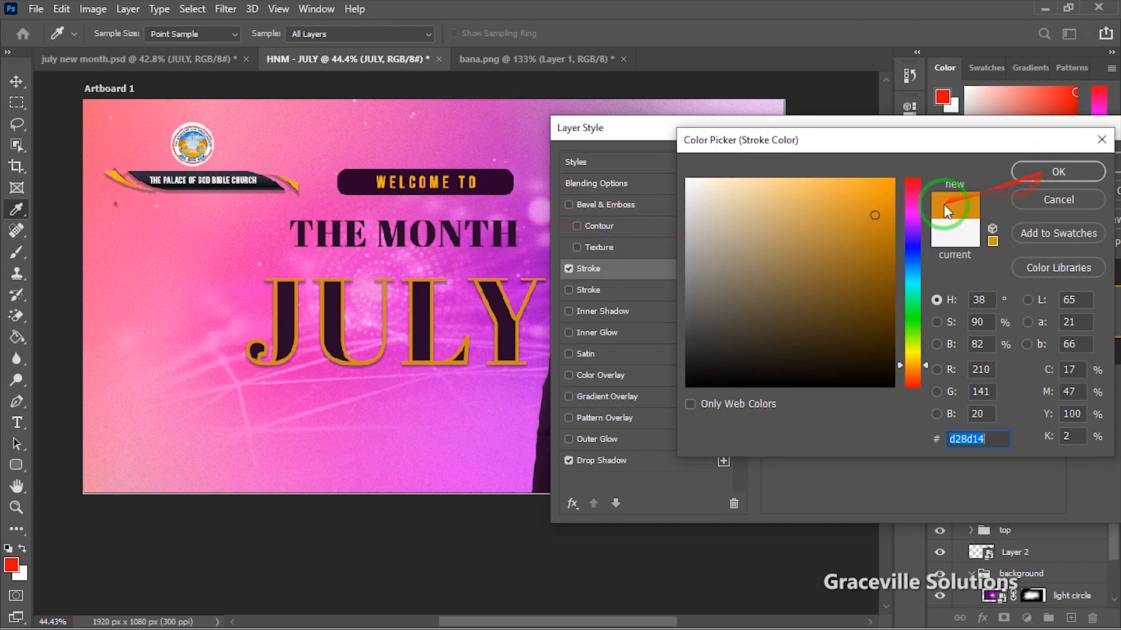
pyautogui.click(871, 199)
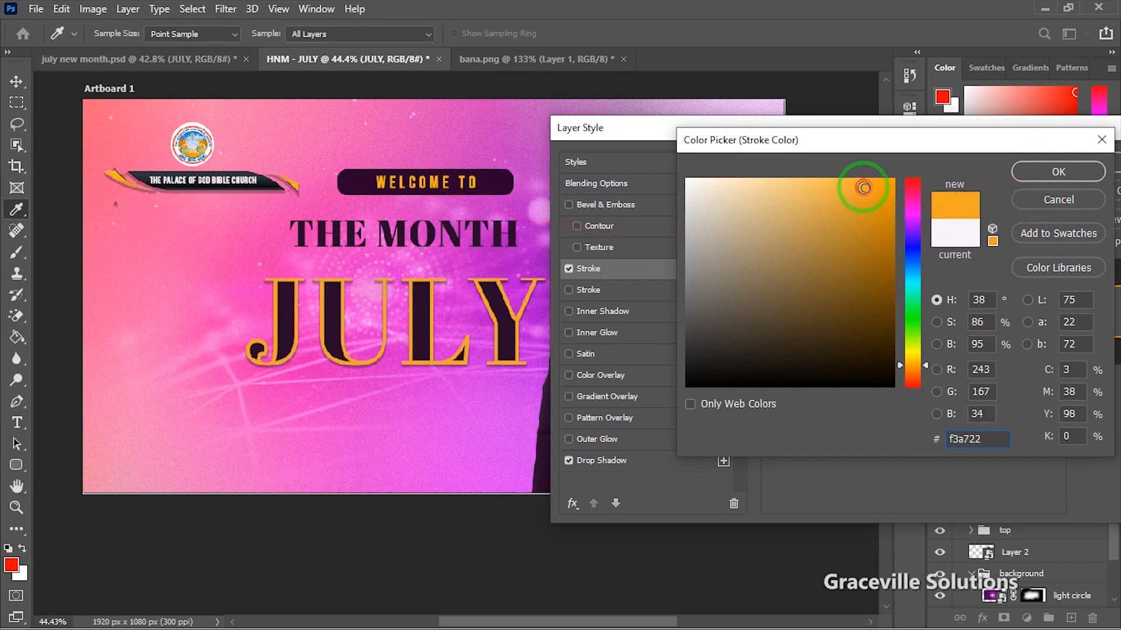
pyautogui.click(1060, 180)
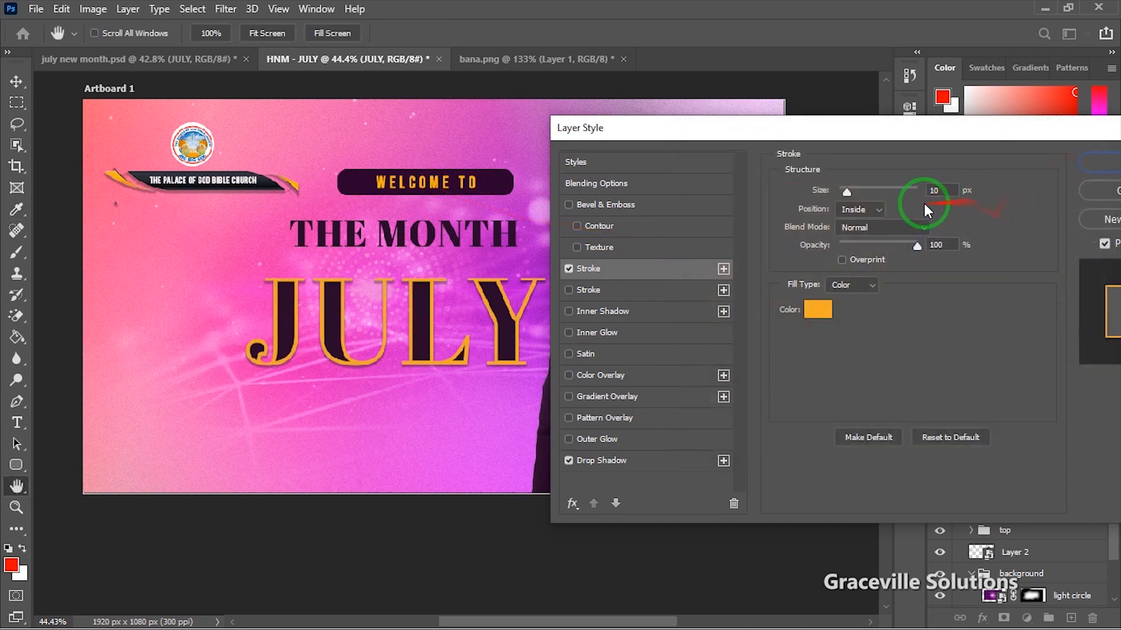
# Step: Make the stroke a 3 px outside outline and enable Bevel & Emboss
pyautogui.click(877, 207)
pyautogui.click(872, 222)
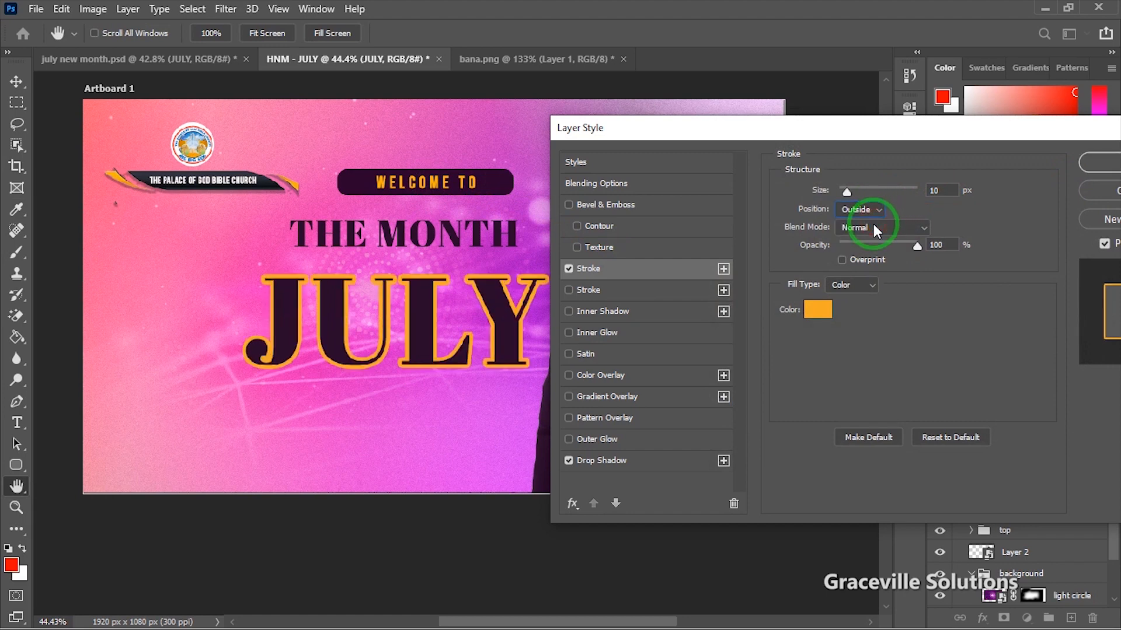
pyautogui.moveTo(847, 191); pyautogui.dragTo(840, 191)
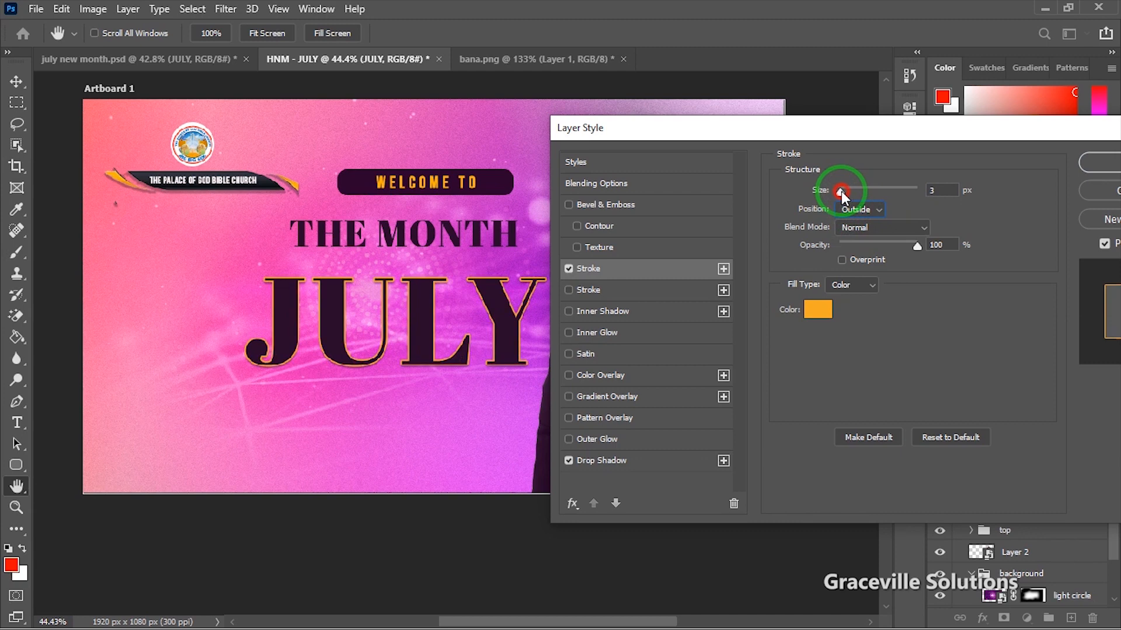
pyautogui.click(567, 203)
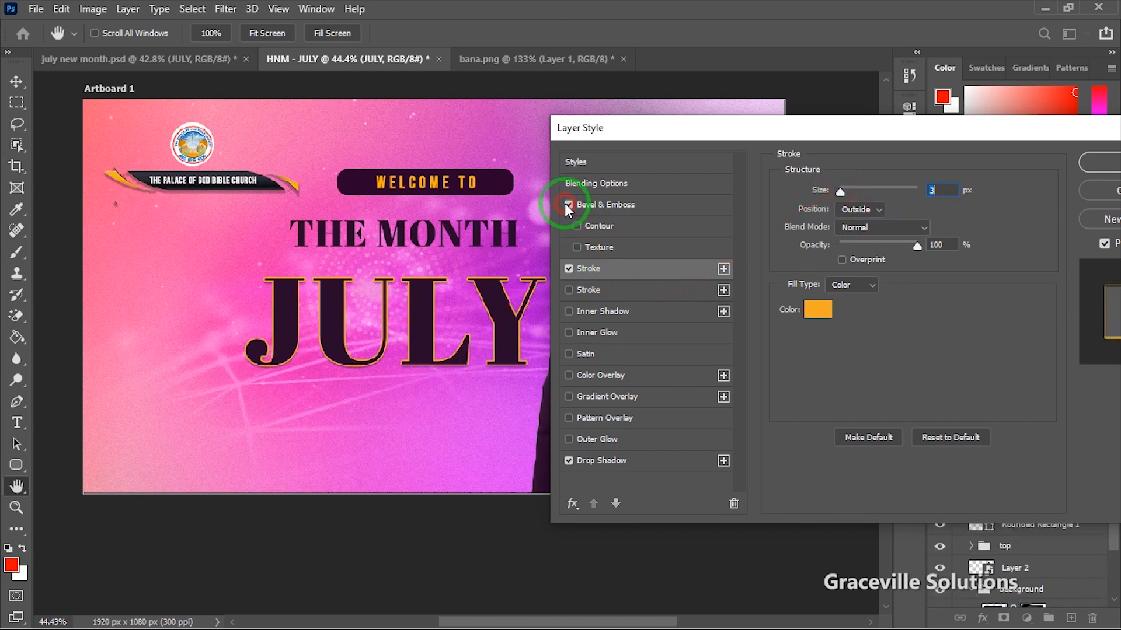
# Step: Keep Emboss style with Smooth technique, add a 100% scale, +100 depth Texture, and browse patterns
pyautogui.click(622, 205)
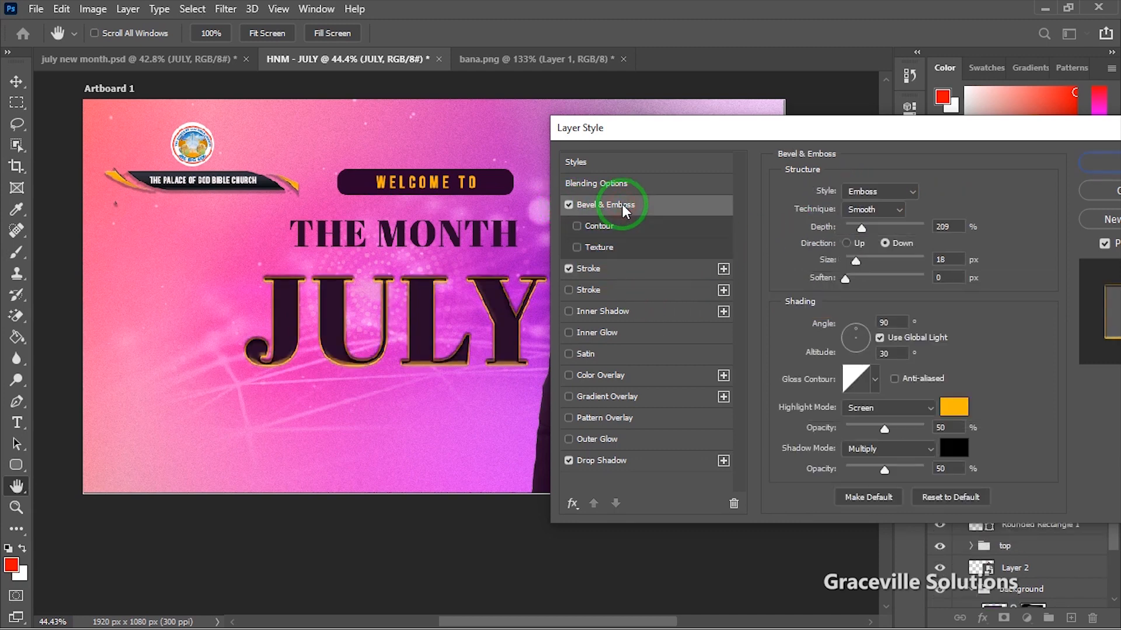
pyautogui.click(909, 193)
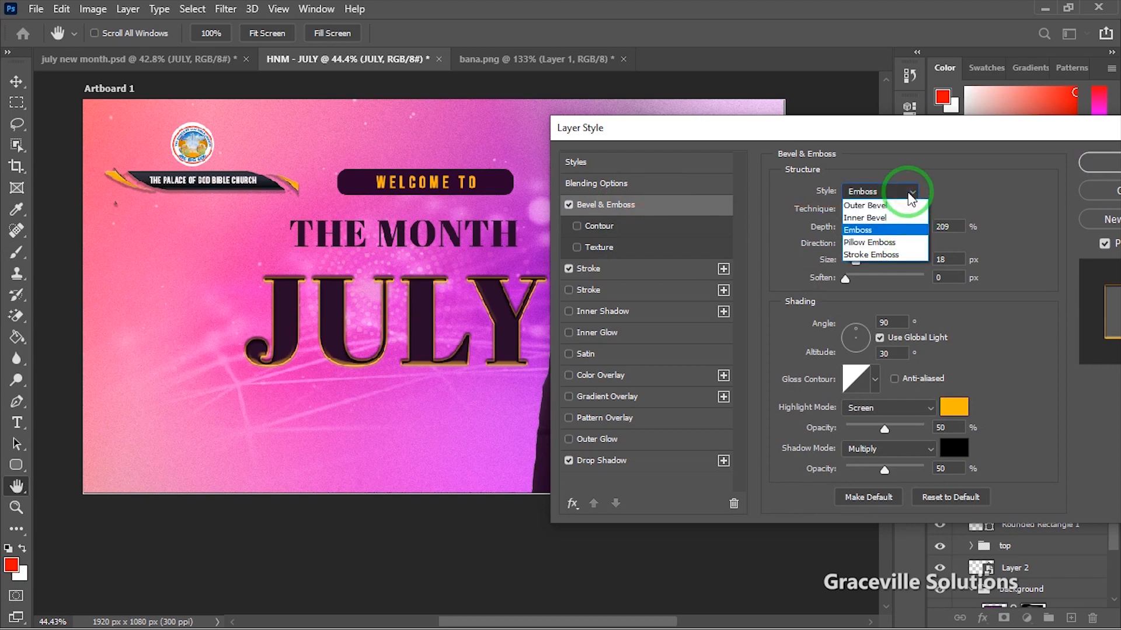
pyautogui.click(893, 230)
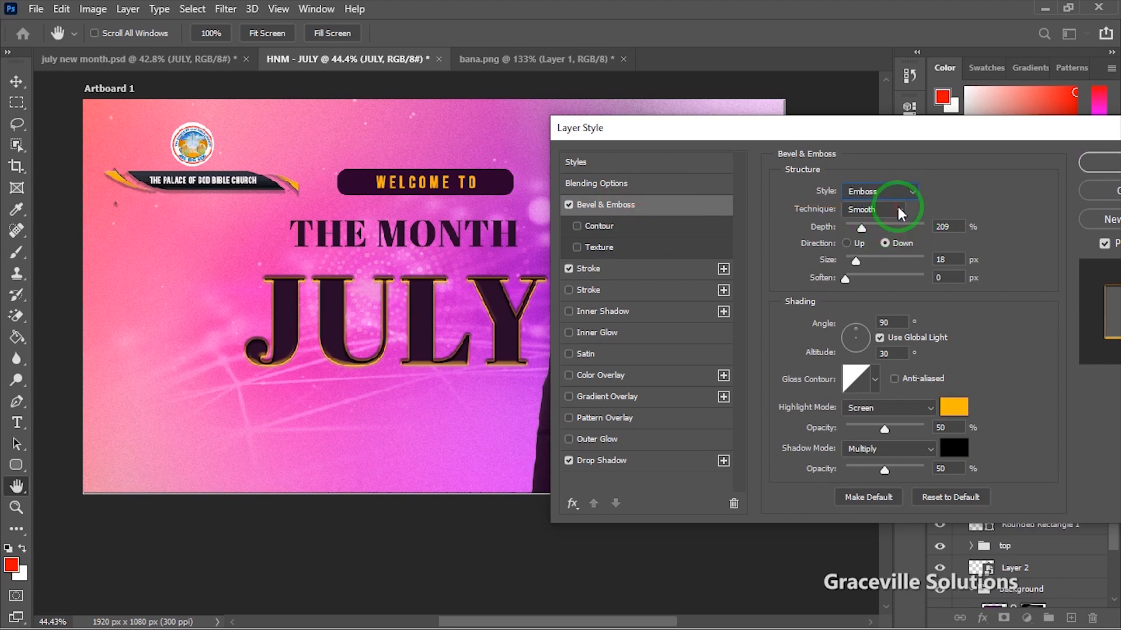
pyautogui.click(902, 212)
pyautogui.click(892, 216)
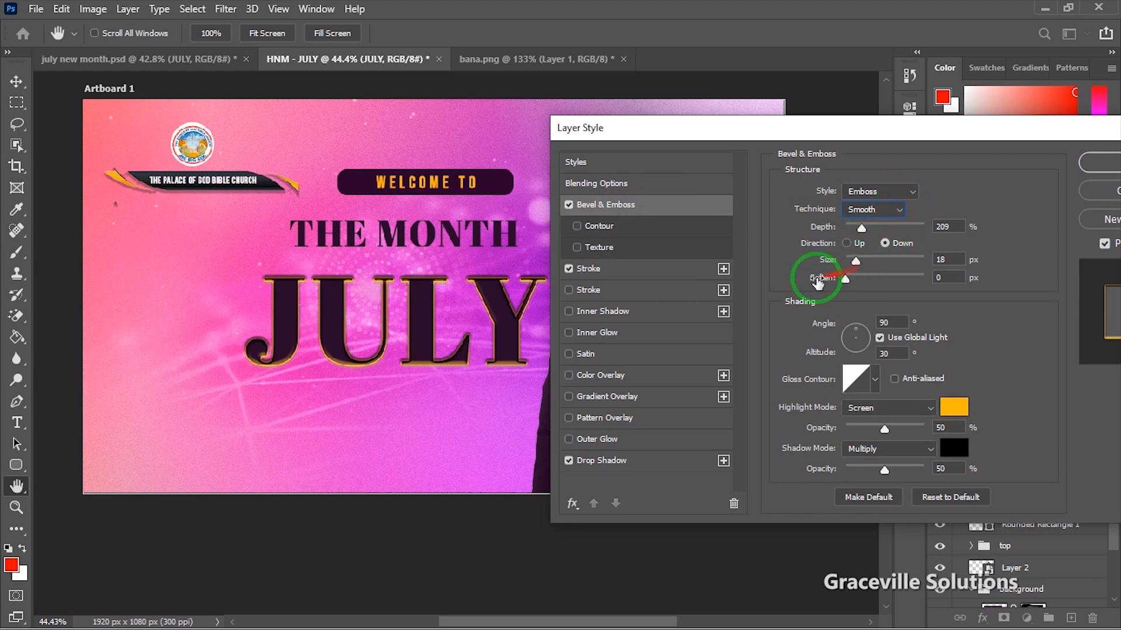
pyautogui.click(578, 247)
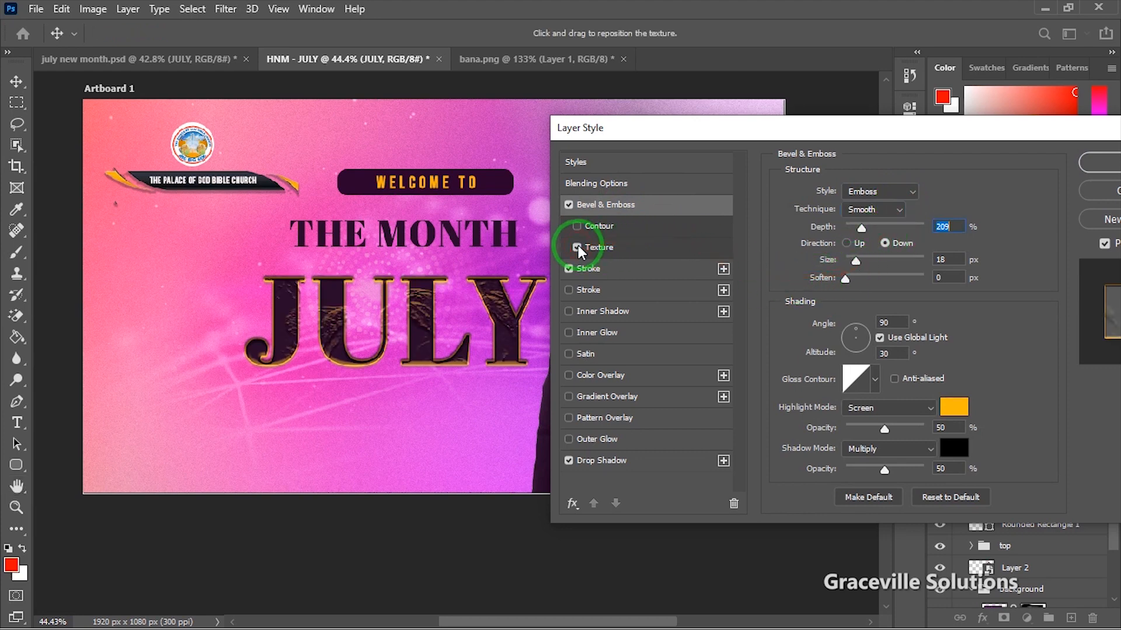
pyautogui.click(636, 251)
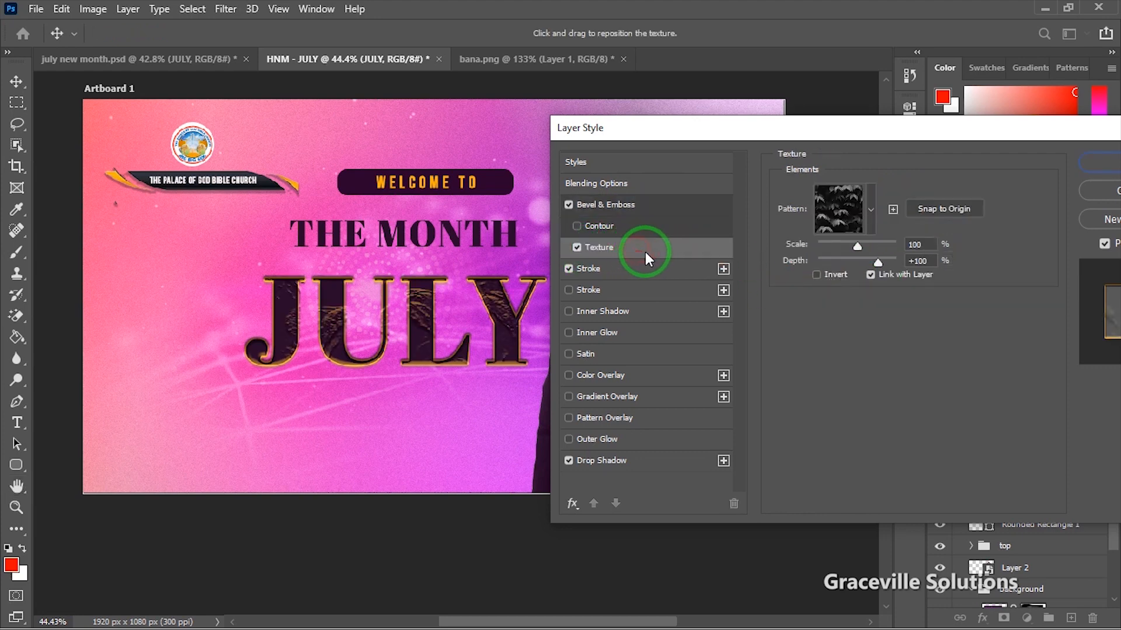
pyautogui.click(871, 213)
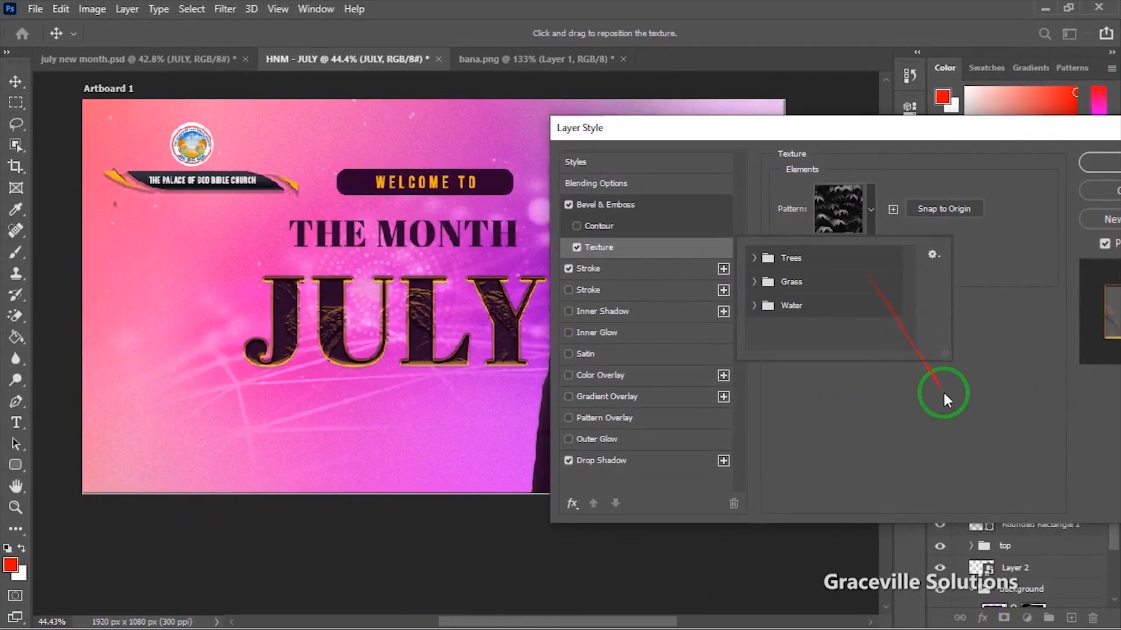
# Step: Give JULY a near-white #faf9f7 Outer Glow at 88% opacity and apply the style
pyautogui.click(778, 601)
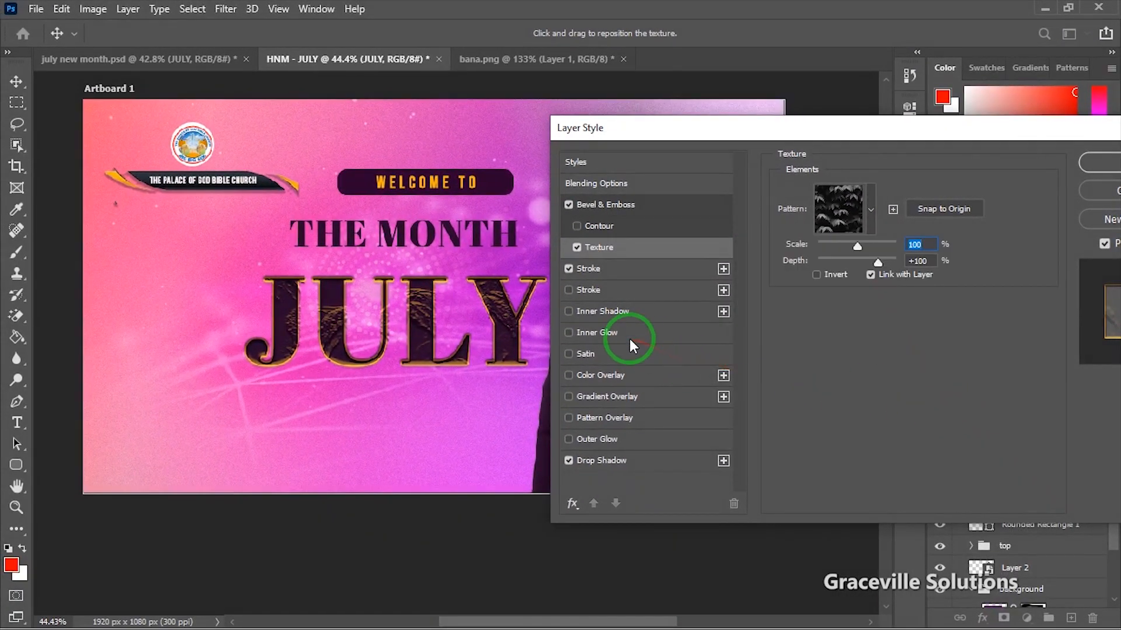
pyautogui.click(610, 438)
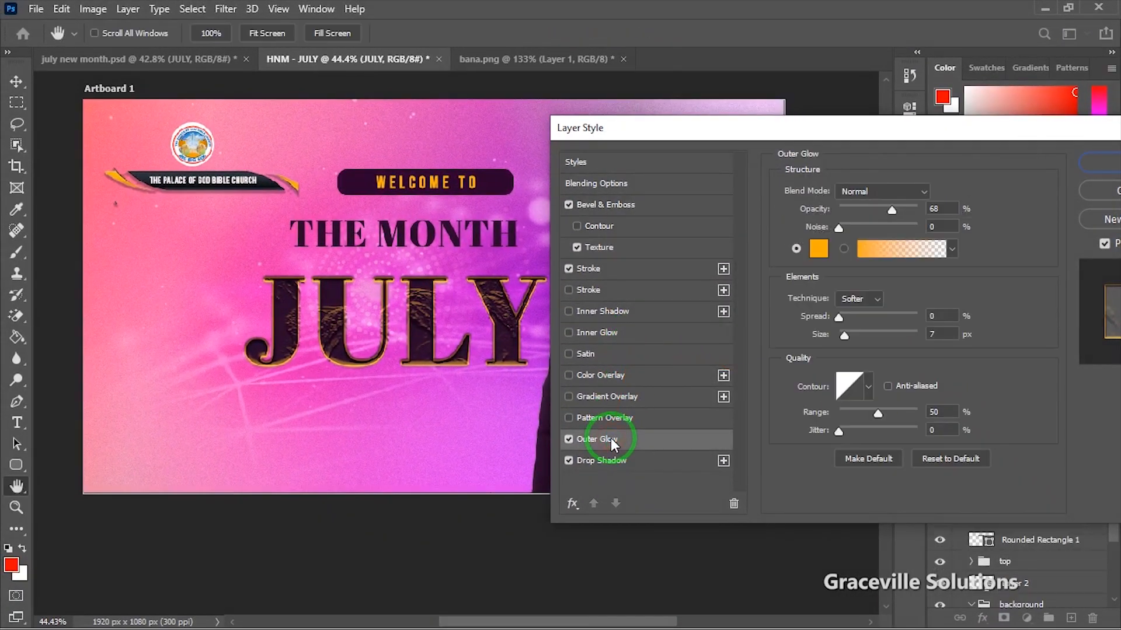
pyautogui.click(818, 252)
pyautogui.moveTo(770, 250); pyautogui.dragTo(688, 183)
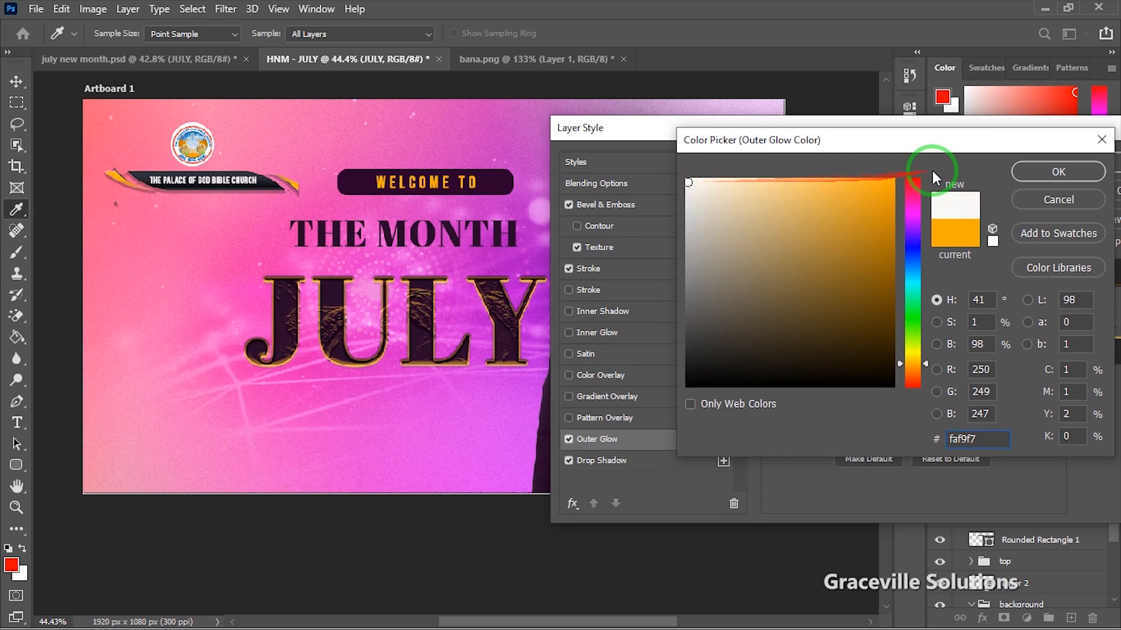
pyautogui.click(1051, 172)
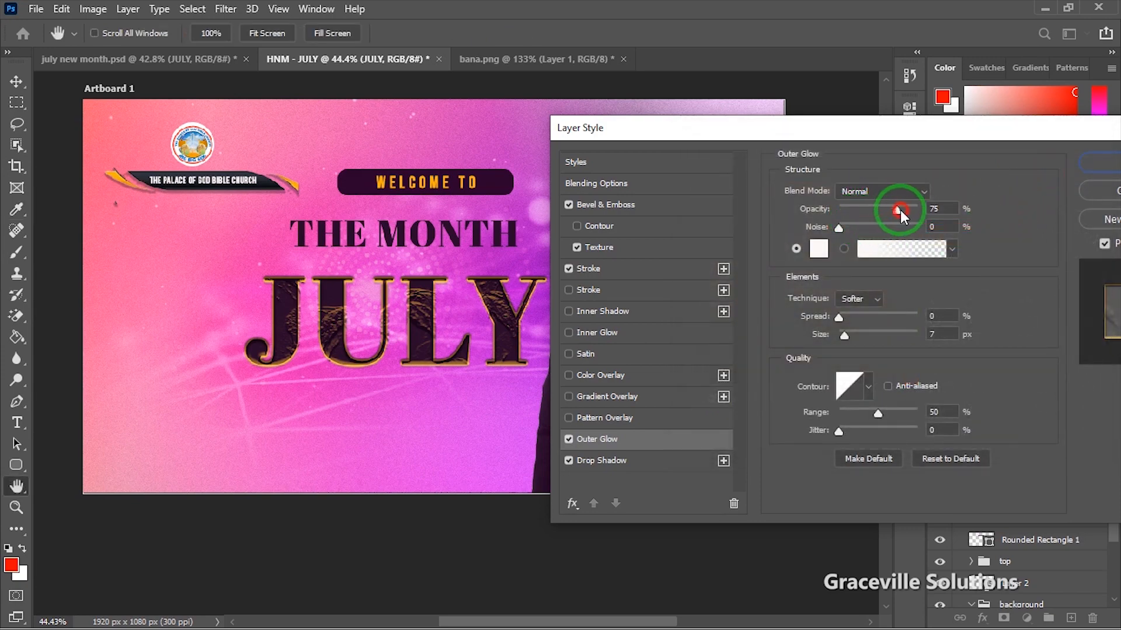
pyautogui.click(908, 212)
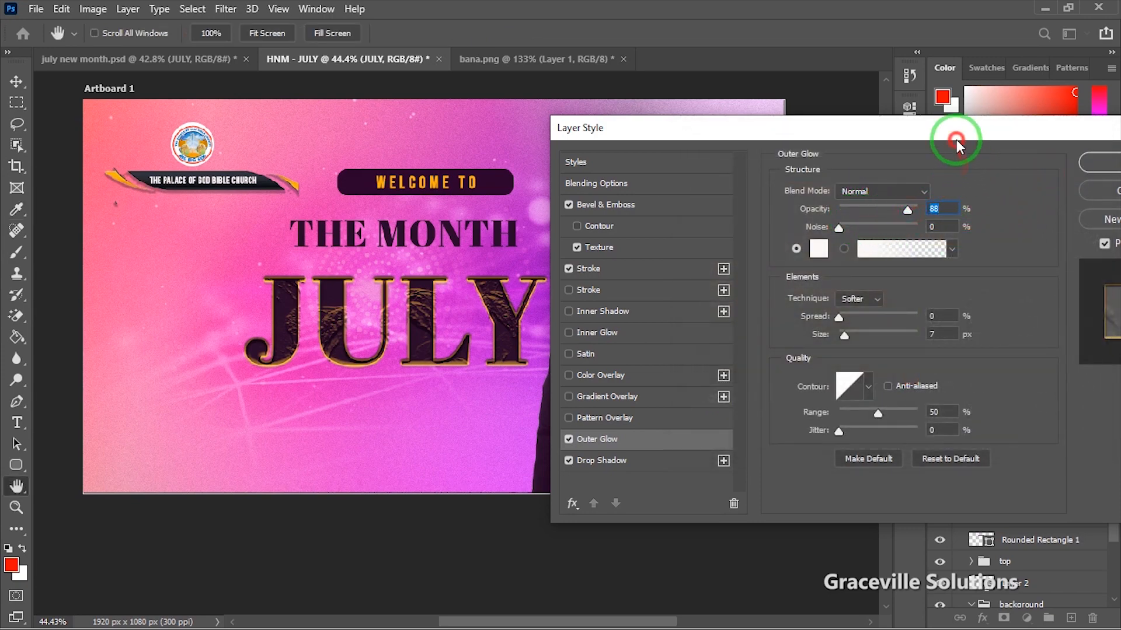
pyautogui.moveTo(956, 141); pyautogui.dragTo(723, 197)
pyautogui.click(898, 223)
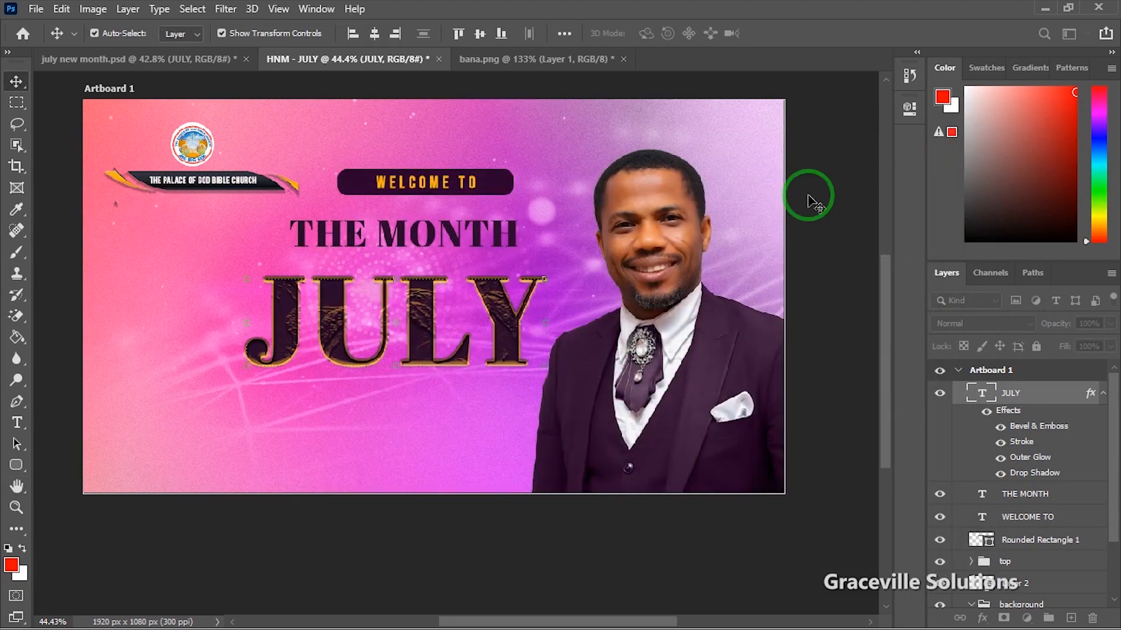
# Step: Select THE MONTH heading, dismissing its layer menu without action
pyautogui.scroll(-5, 413, 306)
pyautogui.scroll(4, 412, 356)
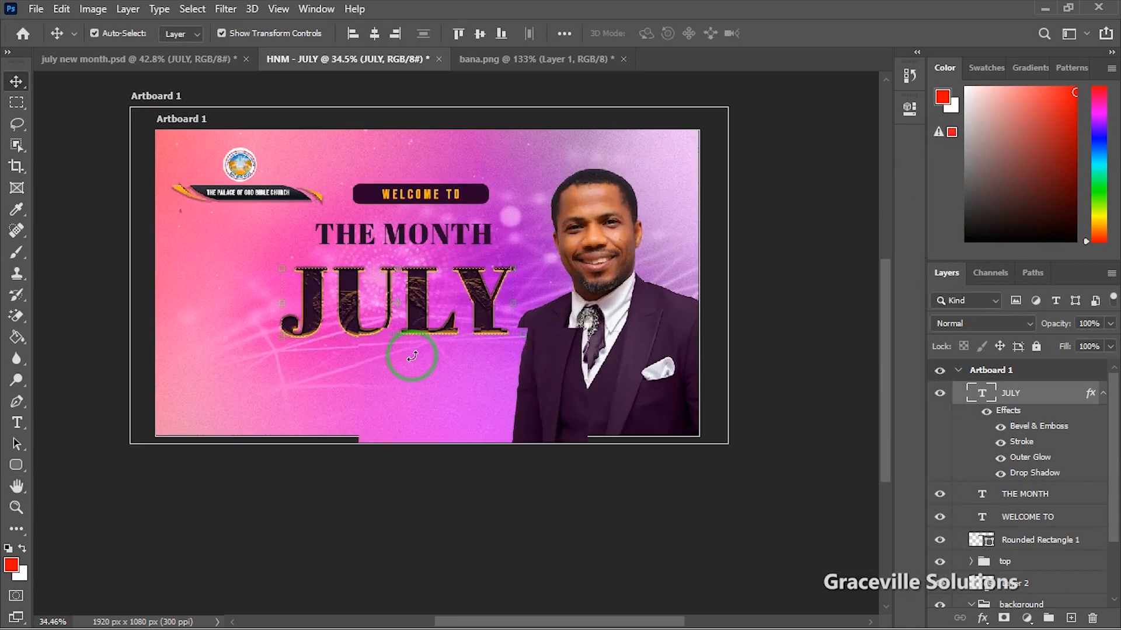
pyautogui.scroll(3, 412, 357)
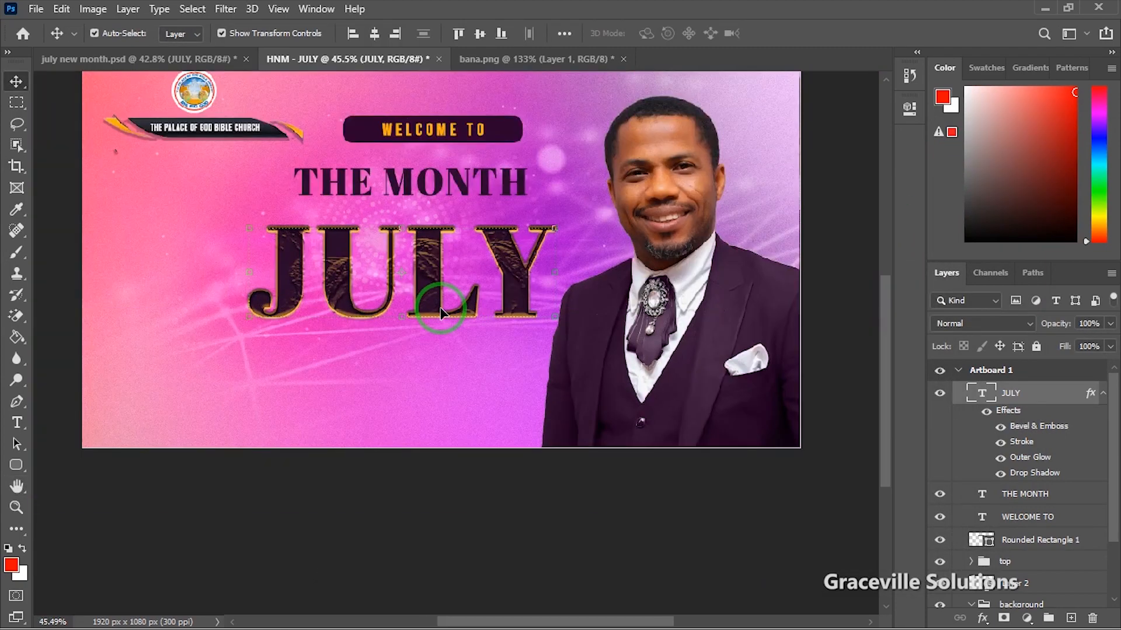
pyautogui.scroll(2, 440, 226)
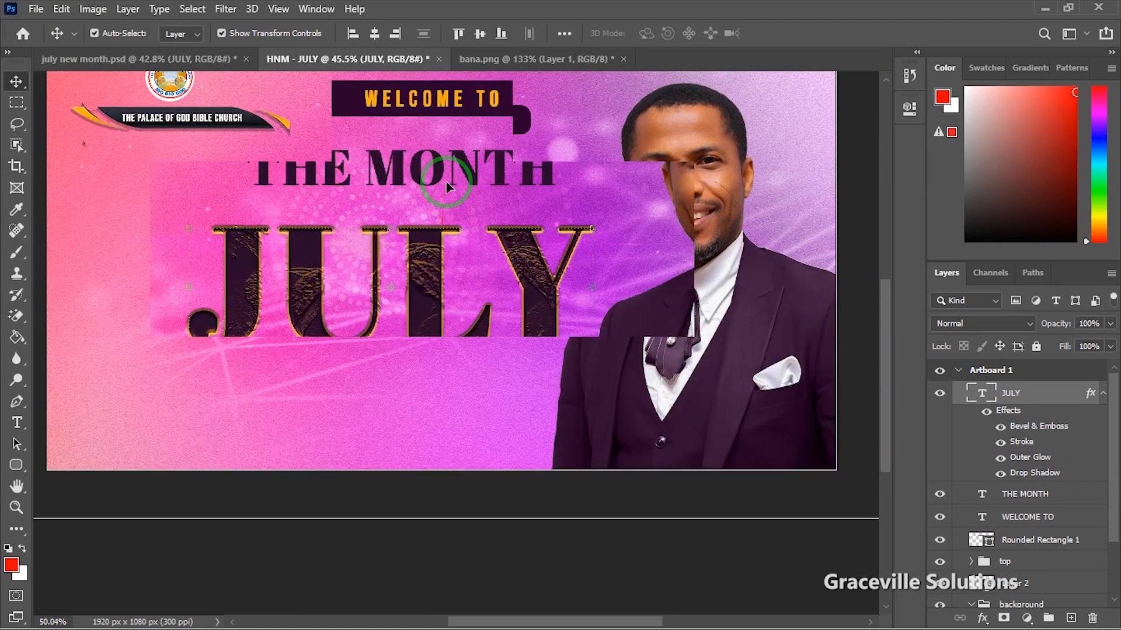
pyautogui.click(435, 172)
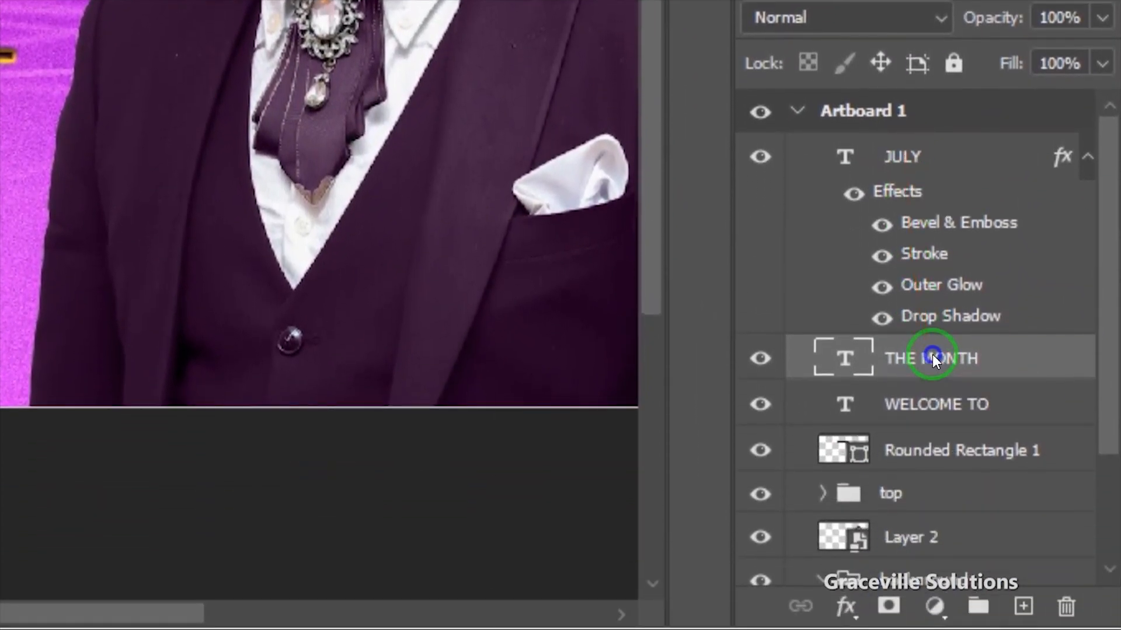
pyautogui.rightClick(933, 355)
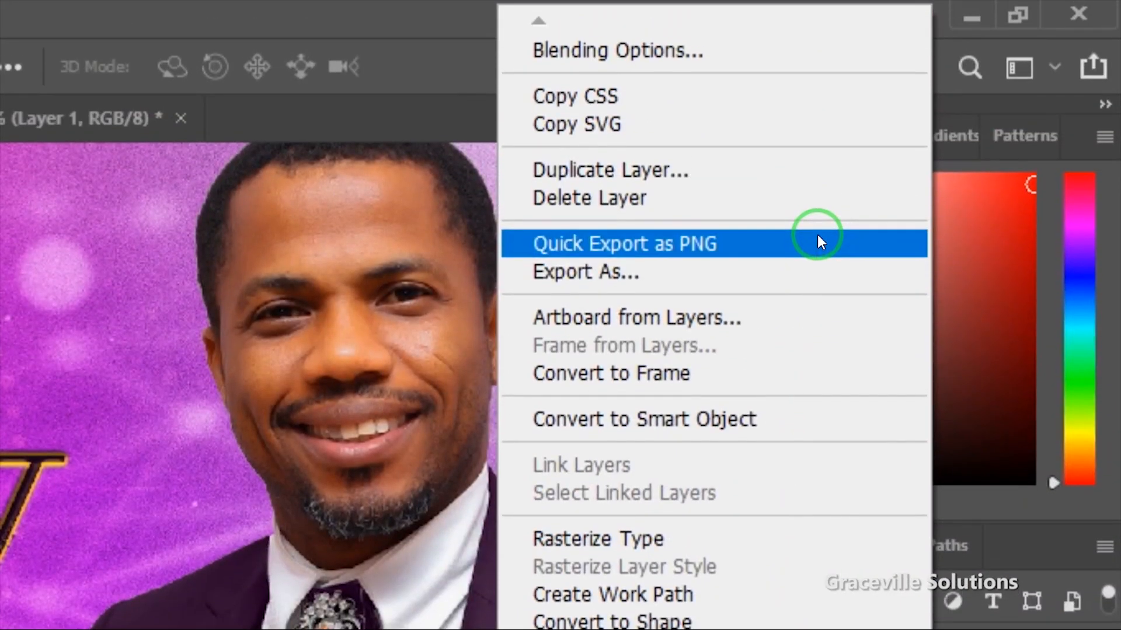
pyautogui.press('Escape')
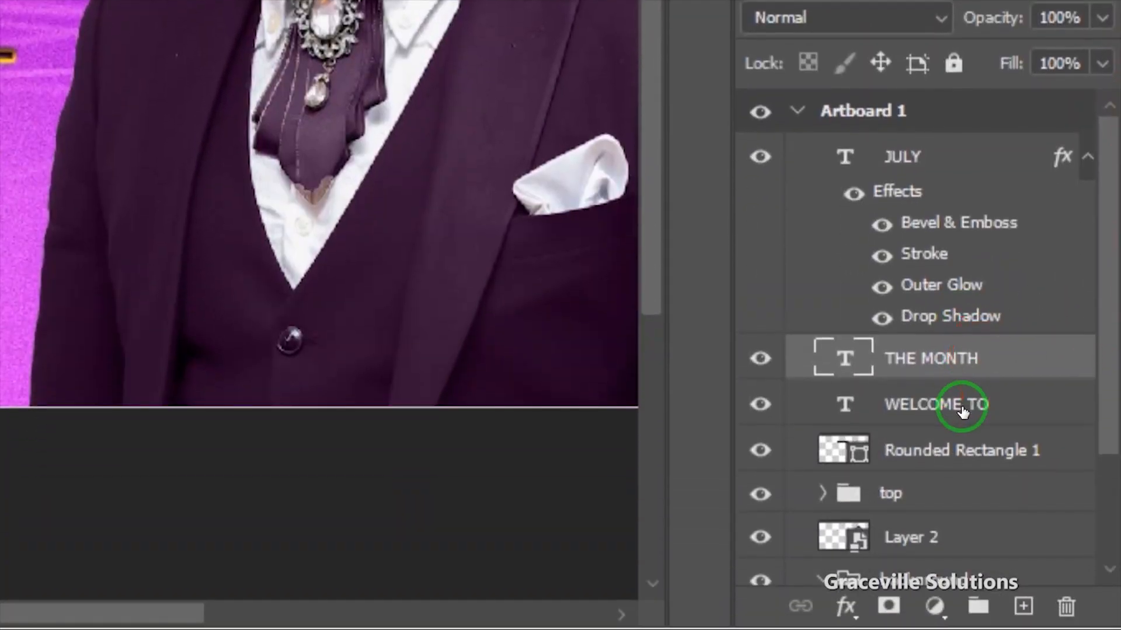
# Step: Copy JULY's layer style and paste it onto THE MONTH layer
pyautogui.click(962, 407)
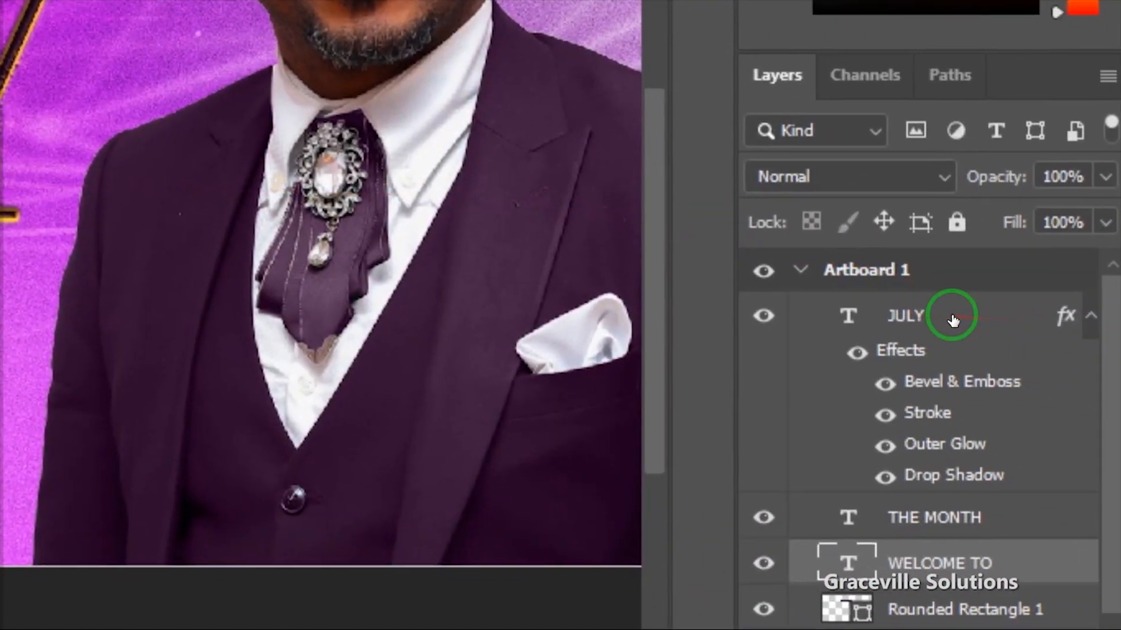
pyautogui.click(952, 318)
pyautogui.rightClick(951, 316)
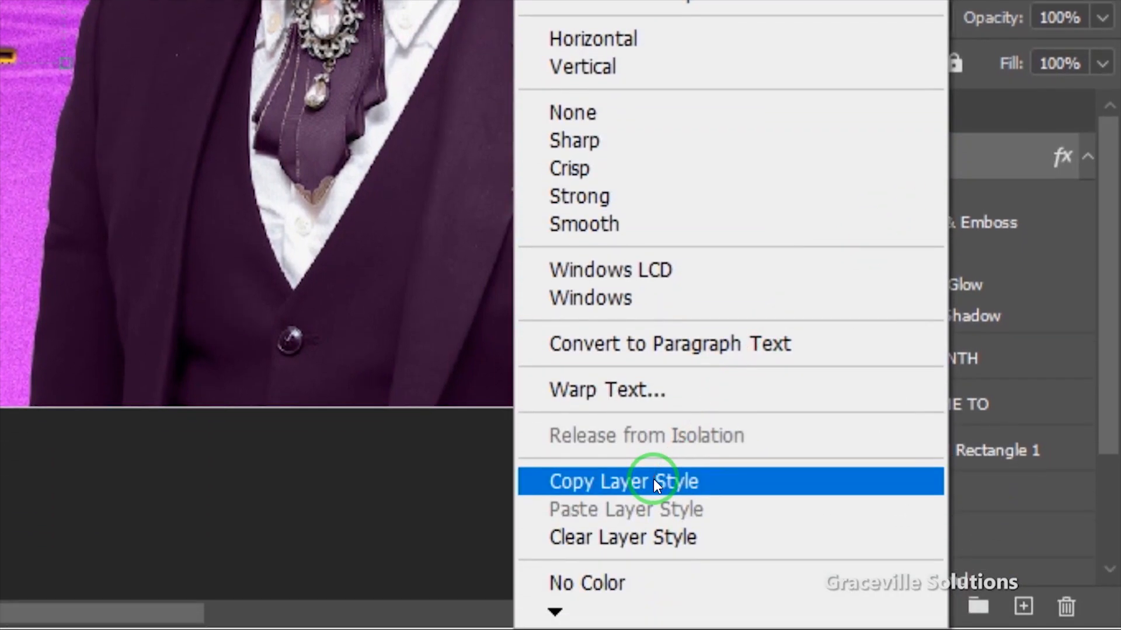
pyautogui.click(646, 545)
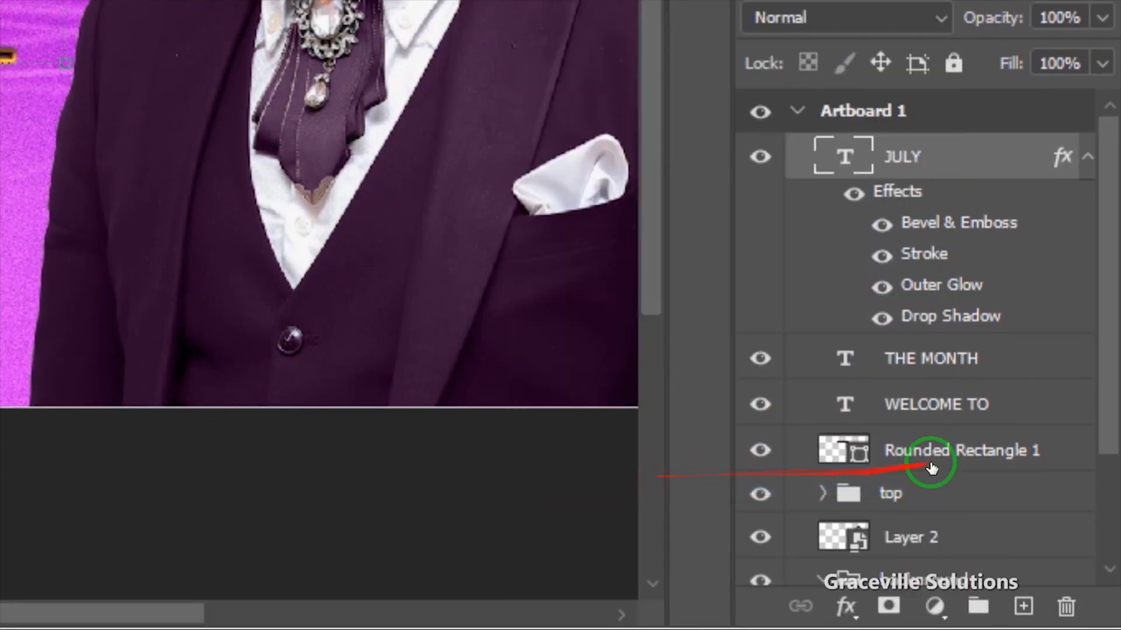
pyautogui.click(953, 370)
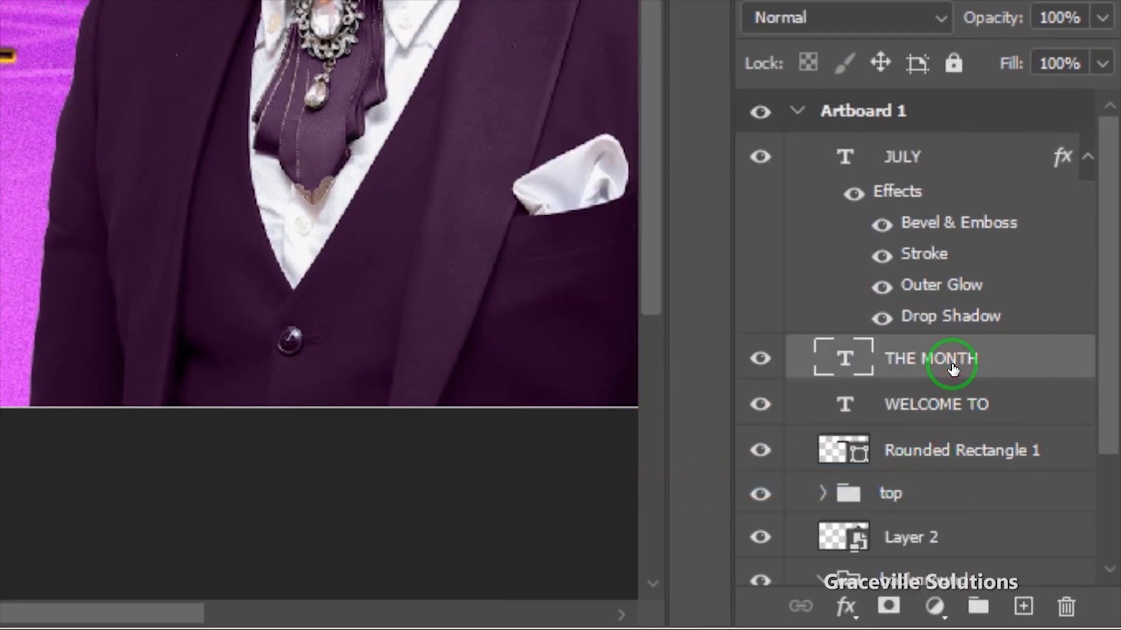
pyautogui.rightClick(954, 366)
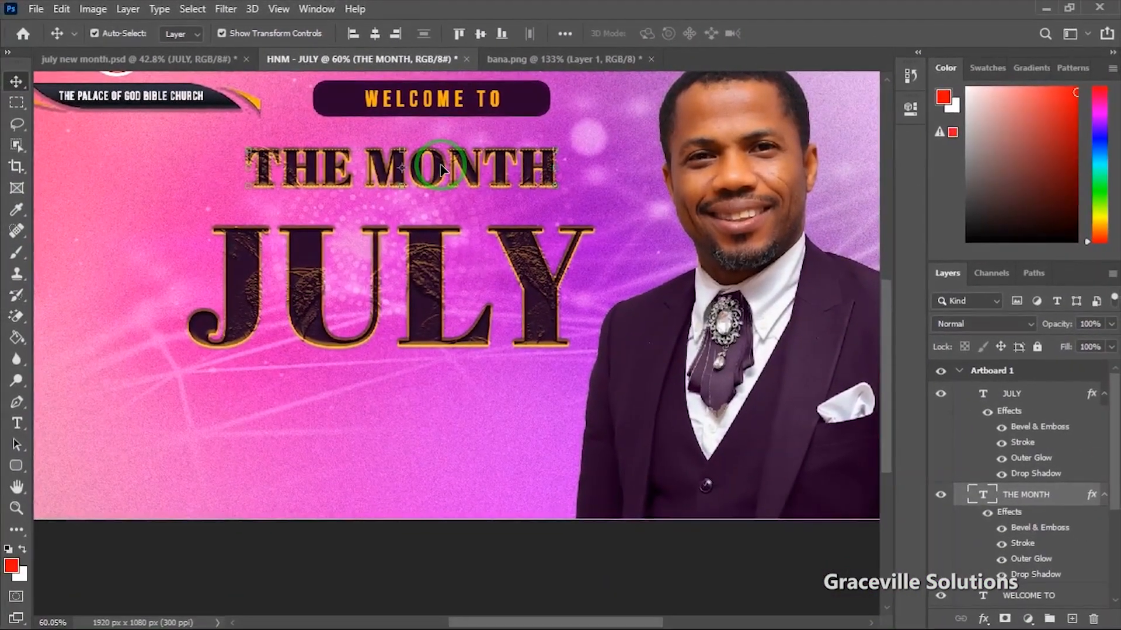
# Step: Bring the whole artboard into view and move JULY slightly upward
pyautogui.scroll(-5, 444, 172)
pyautogui.scroll(-2, 441, 169)
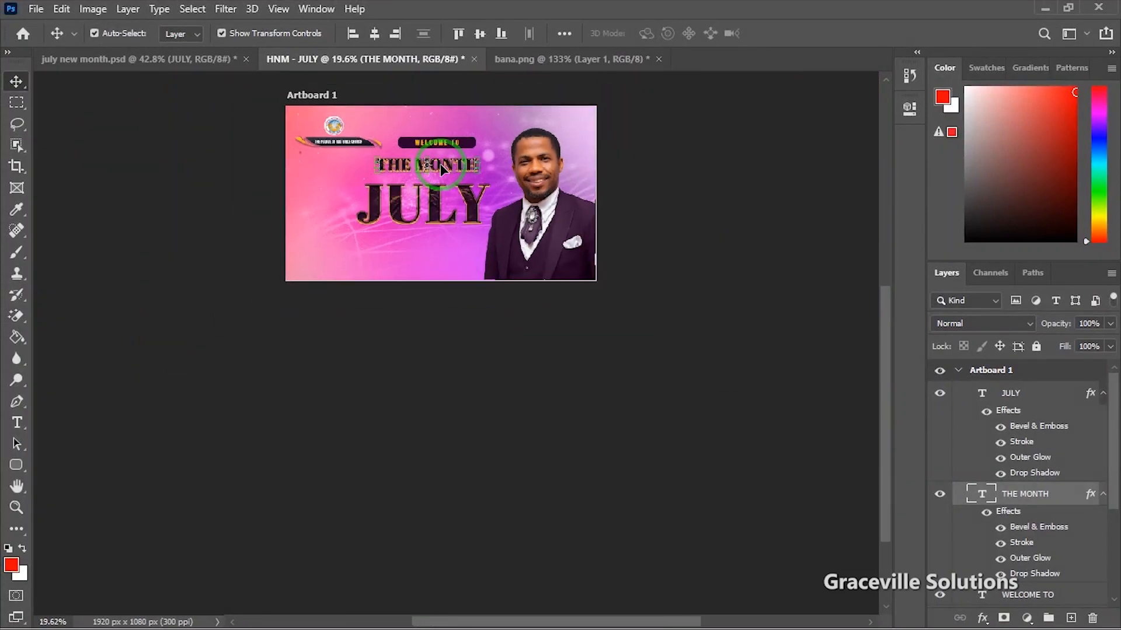
pyautogui.scroll(3, 437, 298)
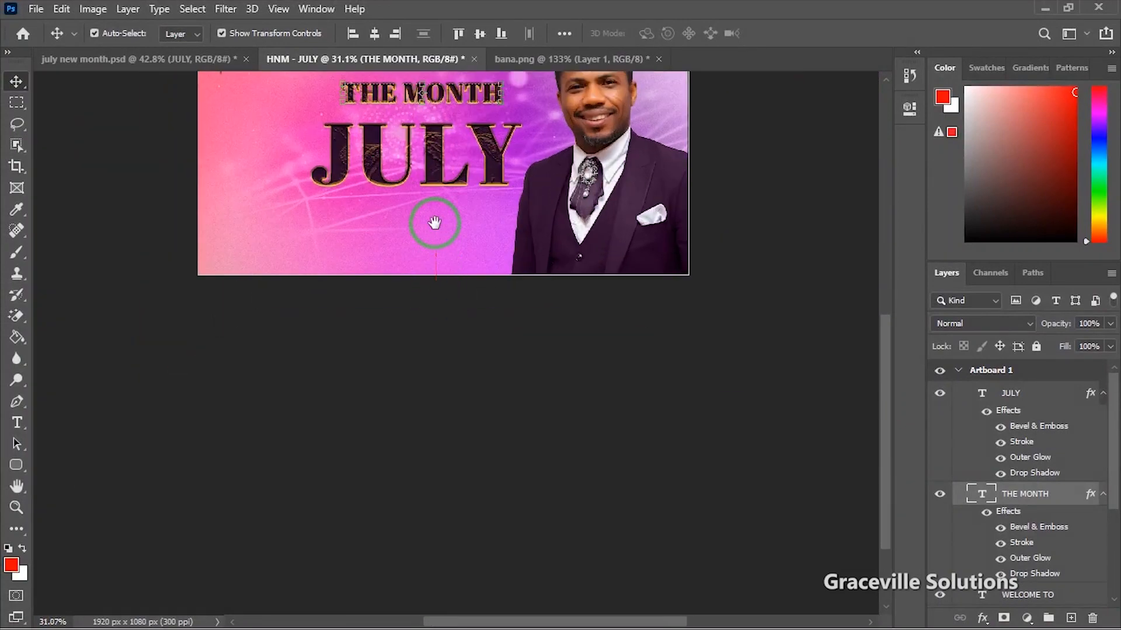
pyautogui.moveTo(435, 223); pyautogui.dragTo(437, 342)
pyautogui.scroll(3, 438, 313)
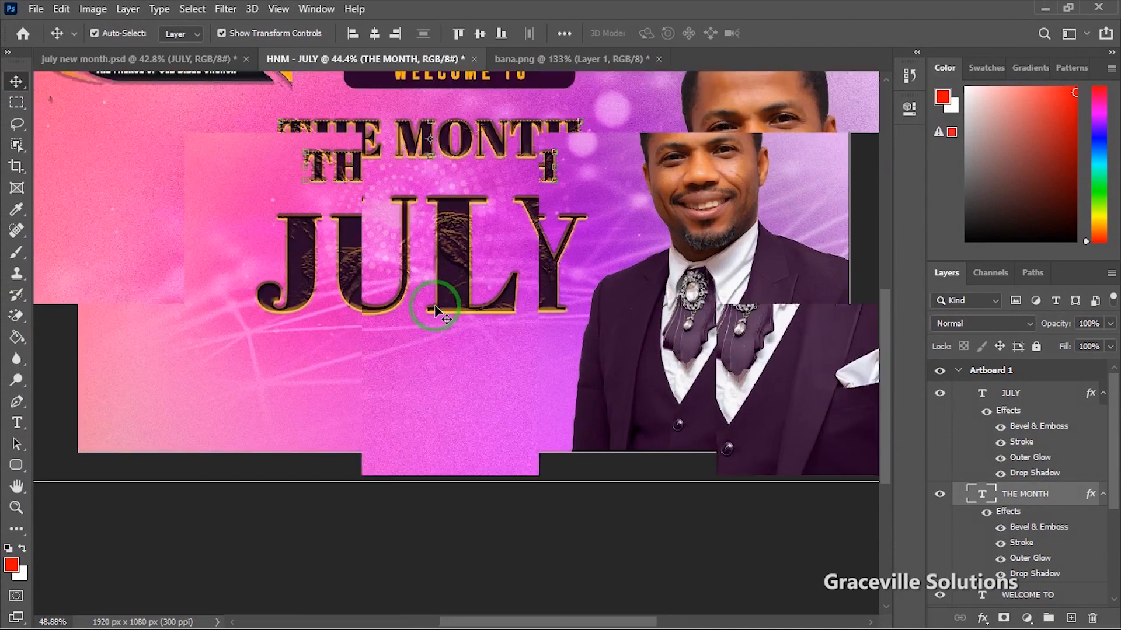
pyautogui.moveTo(460, 258); pyautogui.dragTo(463, 250)
pyautogui.scroll(-5, 266, 299)
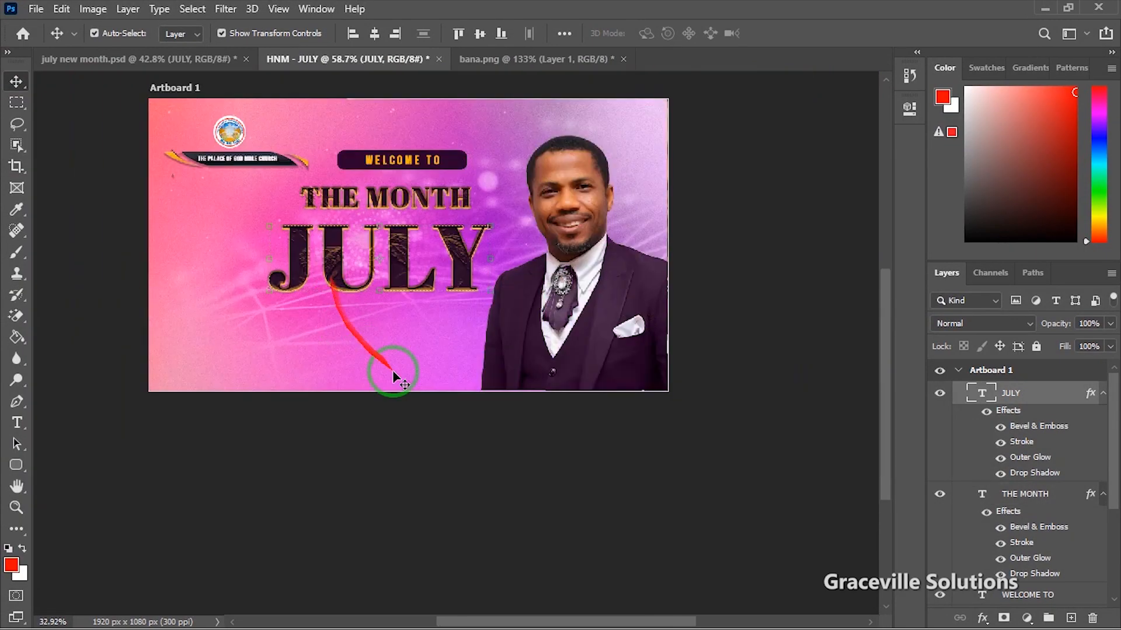
pyautogui.click(595, 406)
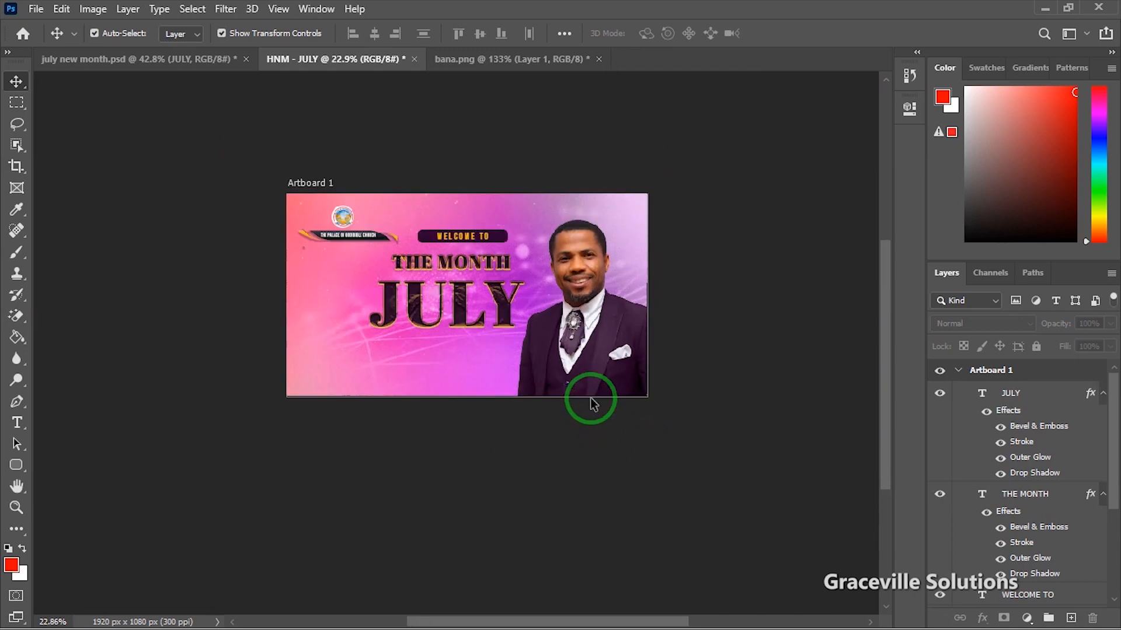
# Step: Shift JULY into place and enlarge it to 104.48%, committing the transform
pyautogui.scroll(2, 574, 389)
pyautogui.scroll(2, 464, 286)
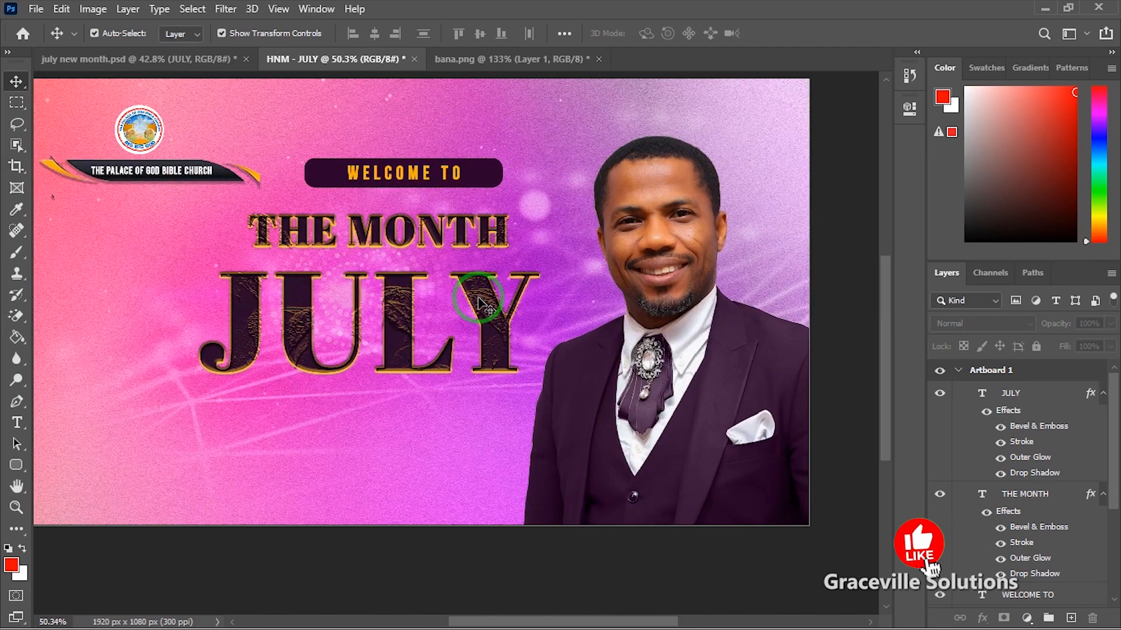
pyautogui.moveTo(478, 302); pyautogui.dragTo(479, 300)
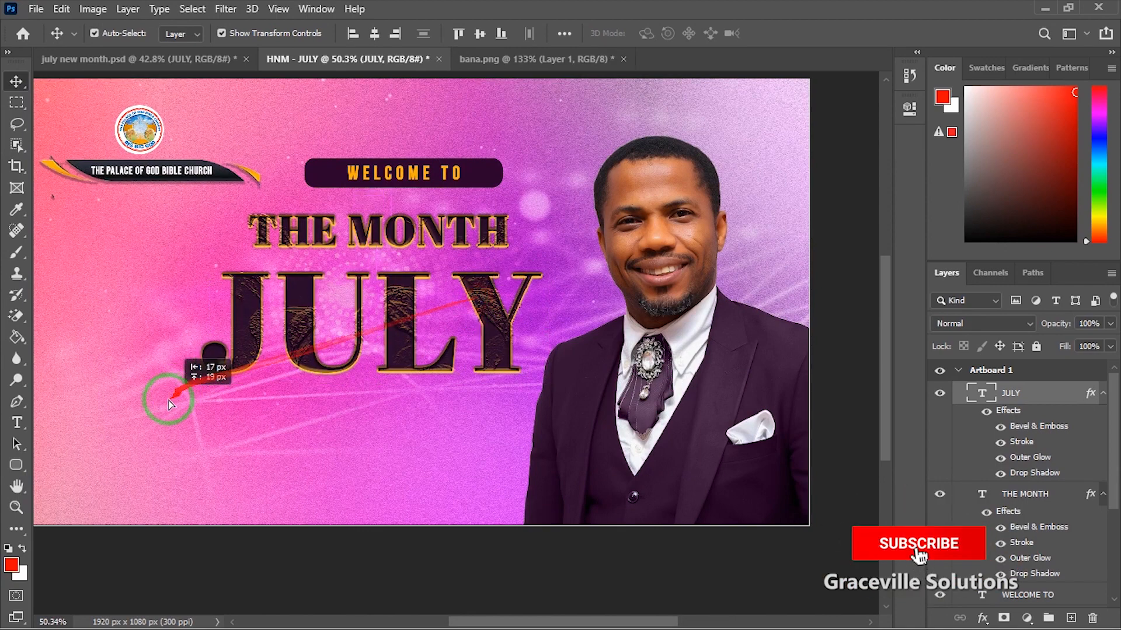
pyautogui.moveTo(198, 374); pyautogui.dragTo(181, 380)
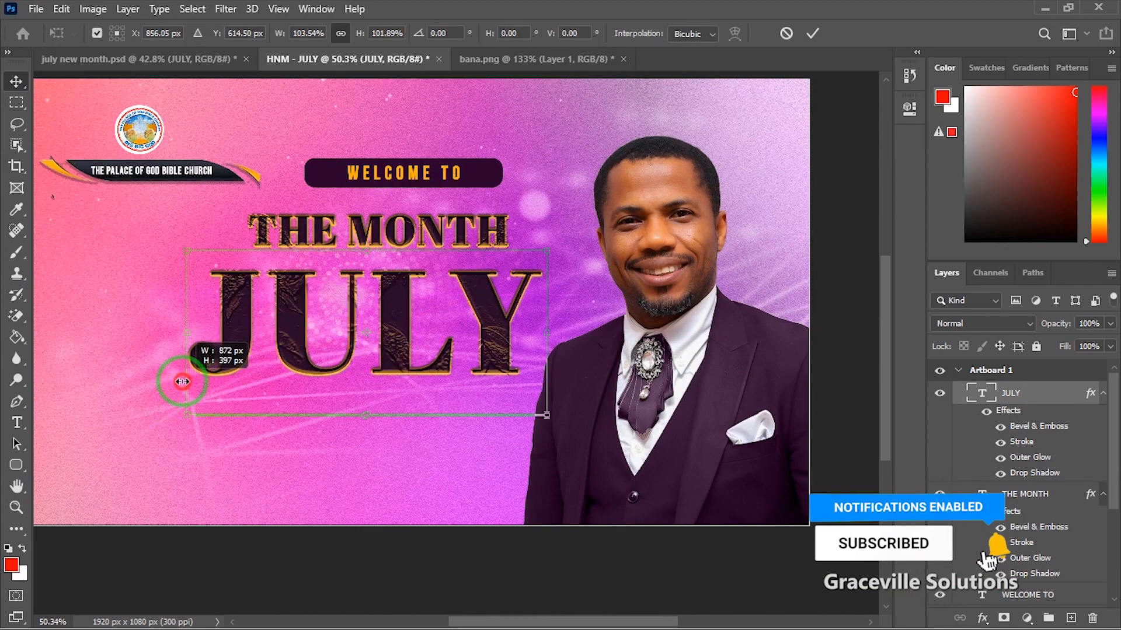
pyautogui.click(814, 34)
pyautogui.click(536, 240)
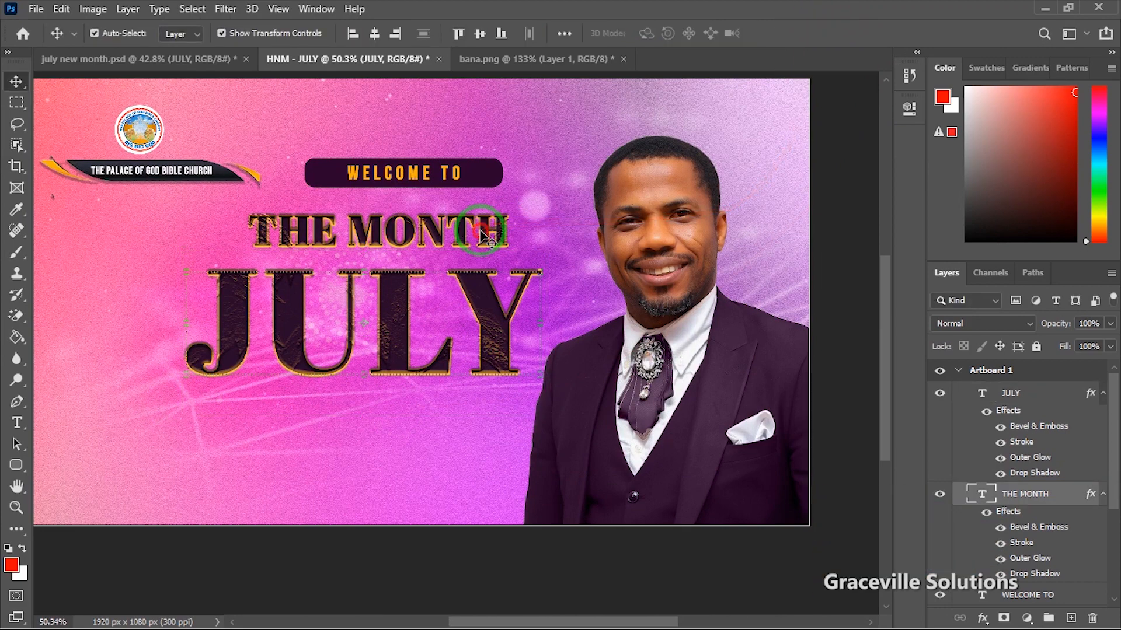
# Step: Change JULY's drop shadow colour to near-white
pyautogui.rightClick(1033, 397)
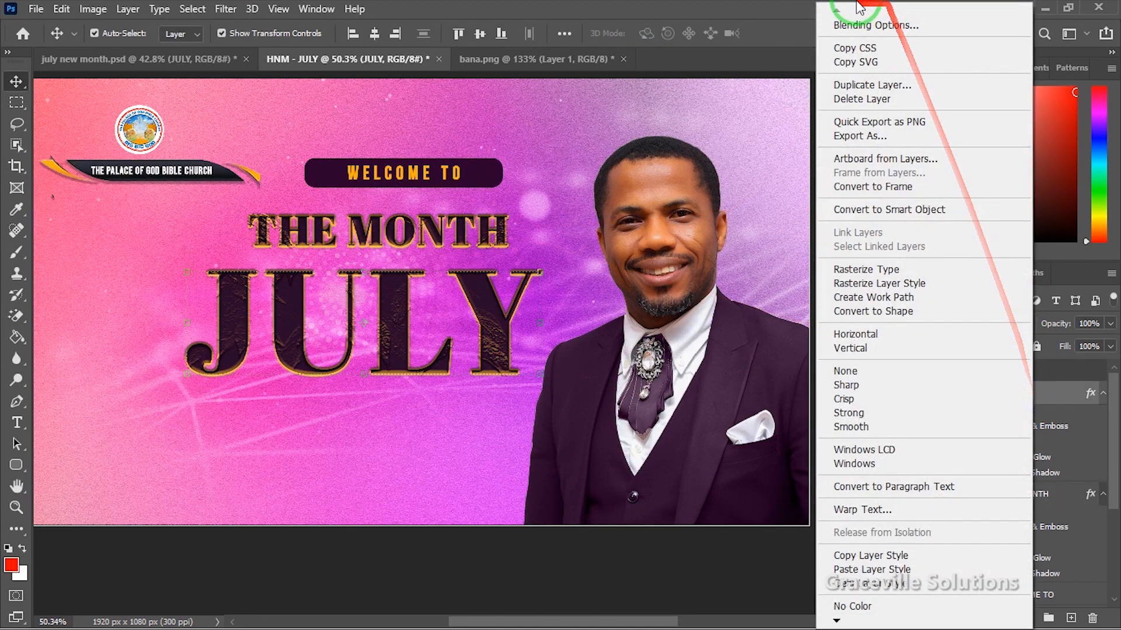
pyautogui.click(867, 26)
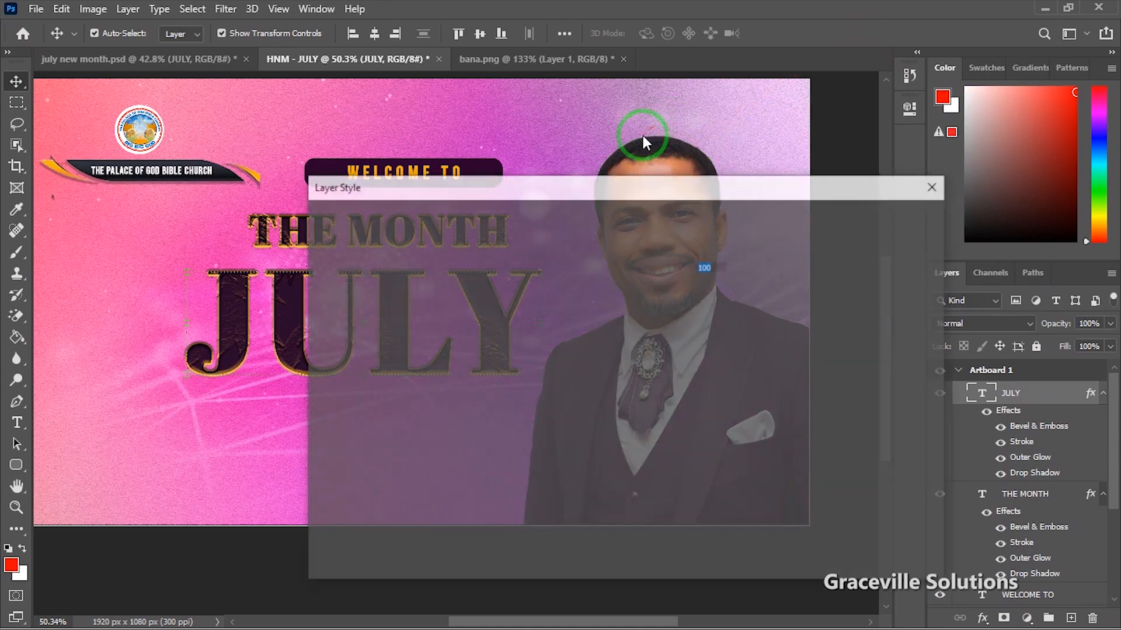
pyautogui.moveTo(625, 182); pyautogui.dragTo(958, 77)
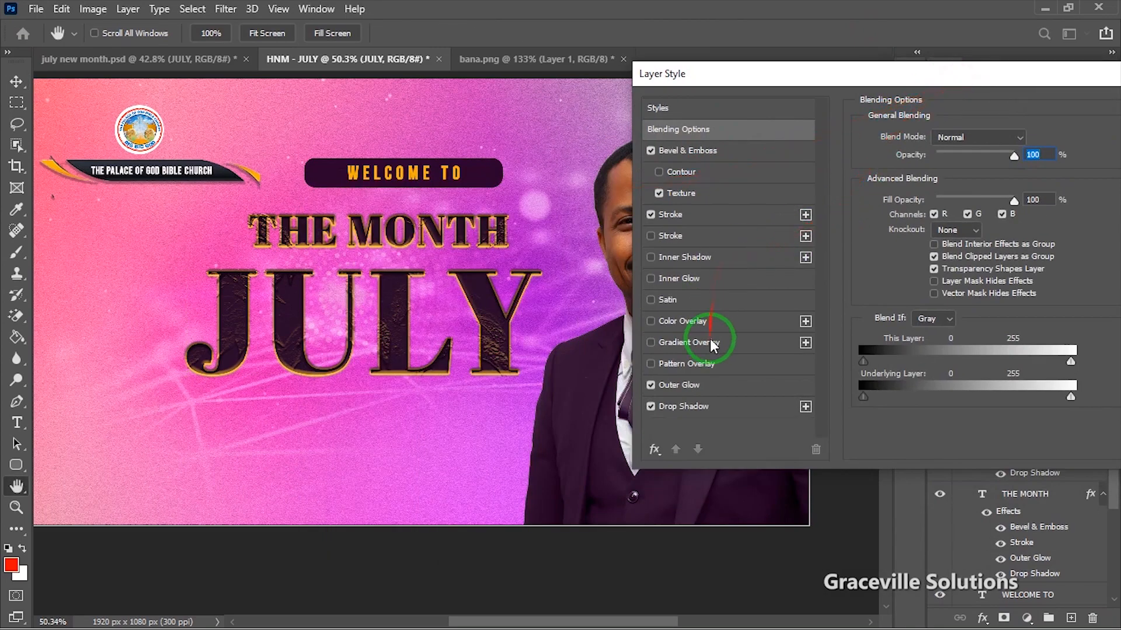
pyautogui.click(706, 383)
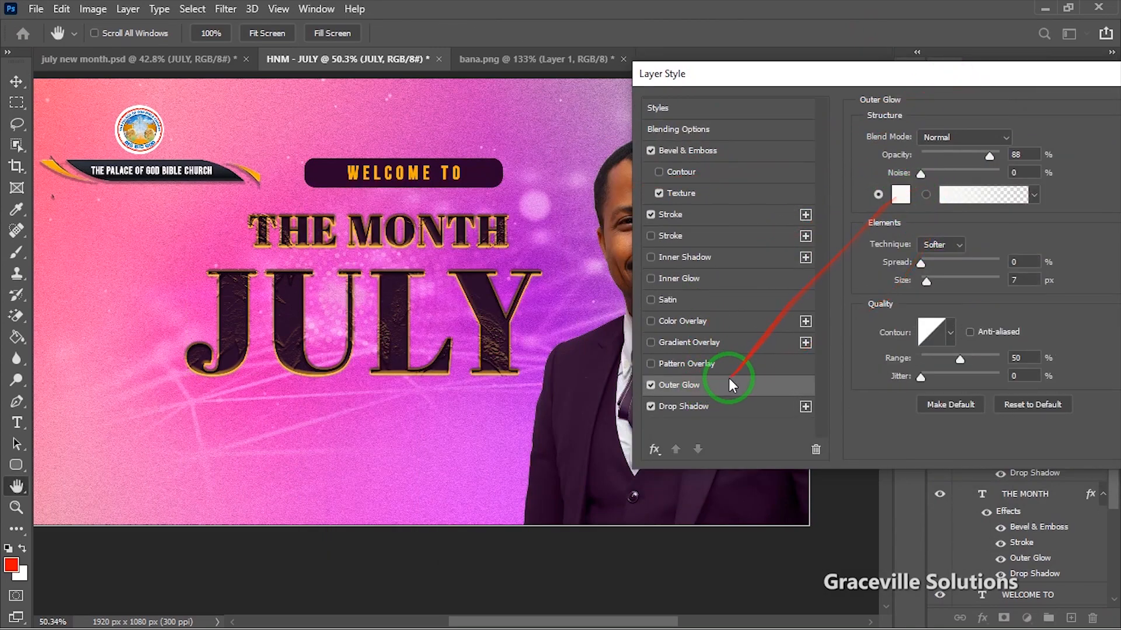
pyautogui.click(693, 408)
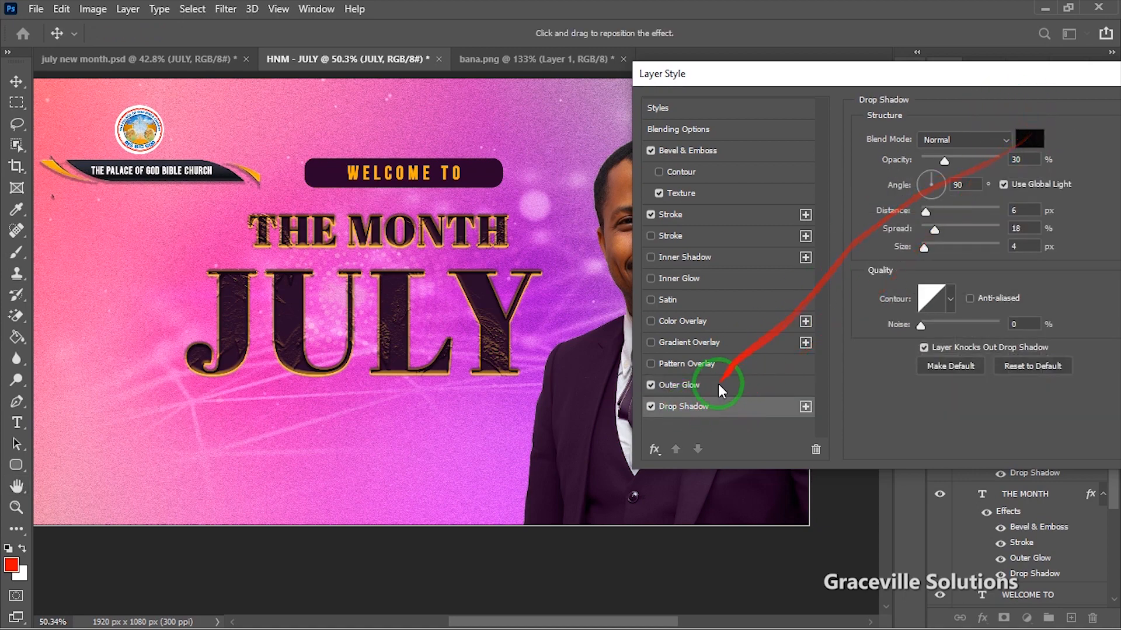
pyautogui.click(1029, 138)
pyautogui.click(693, 185)
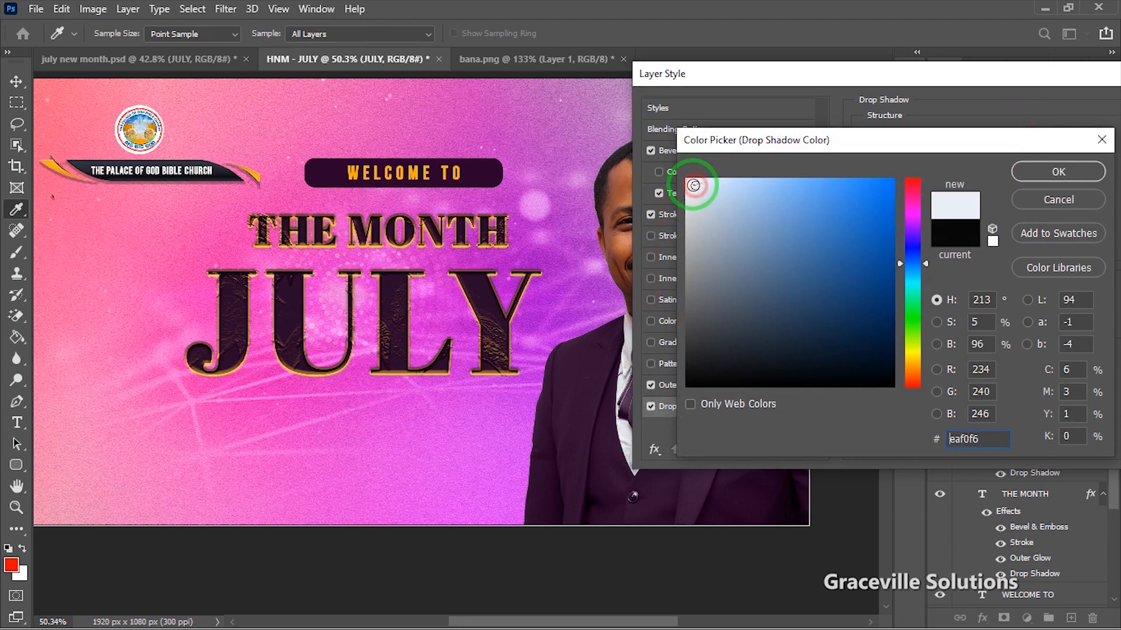
pyautogui.click(1016, 171)
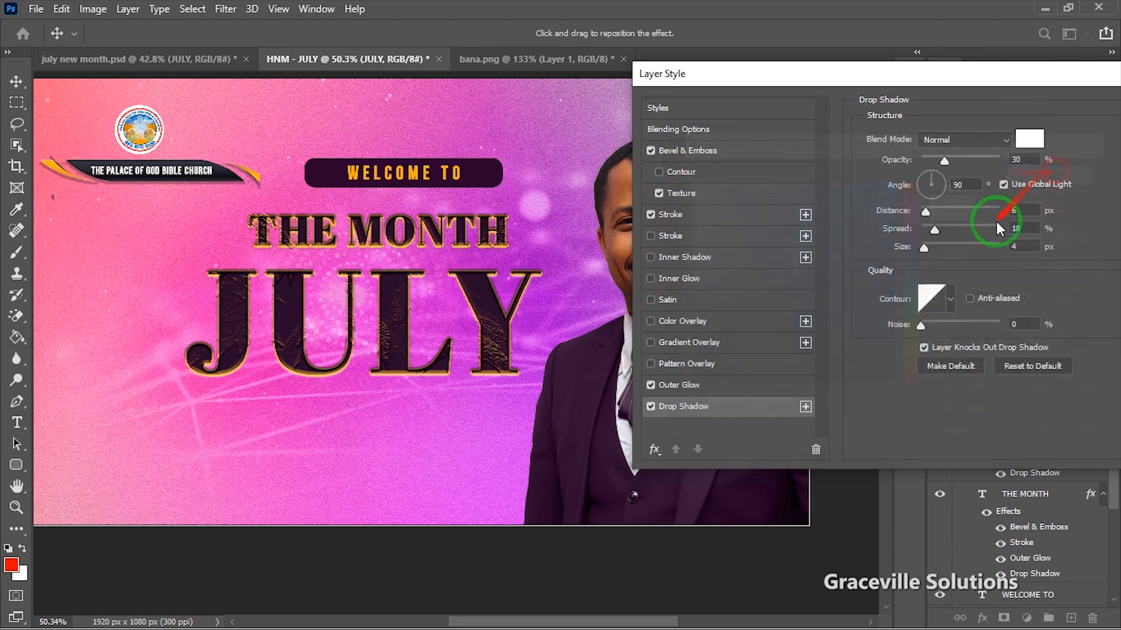
# Step: Set the shadow to 82% opacity, 4 px distance, 60% spread, 13 px size and apply it
pyautogui.moveTo(945, 160); pyautogui.dragTo(973, 164)
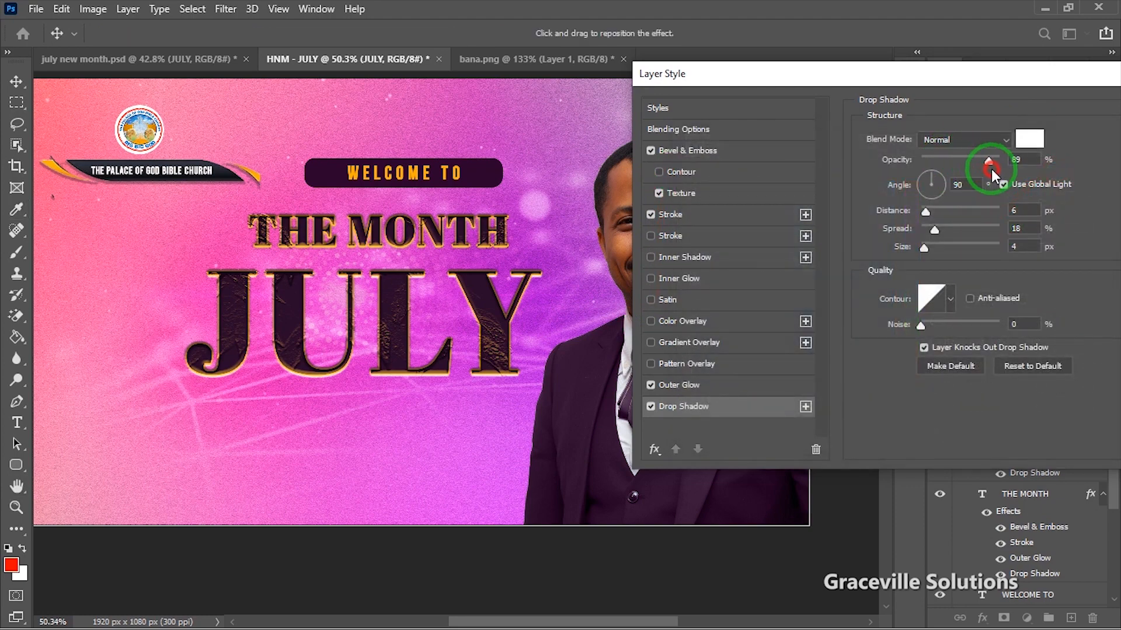
pyautogui.moveTo(928, 216); pyautogui.dragTo(930, 244)
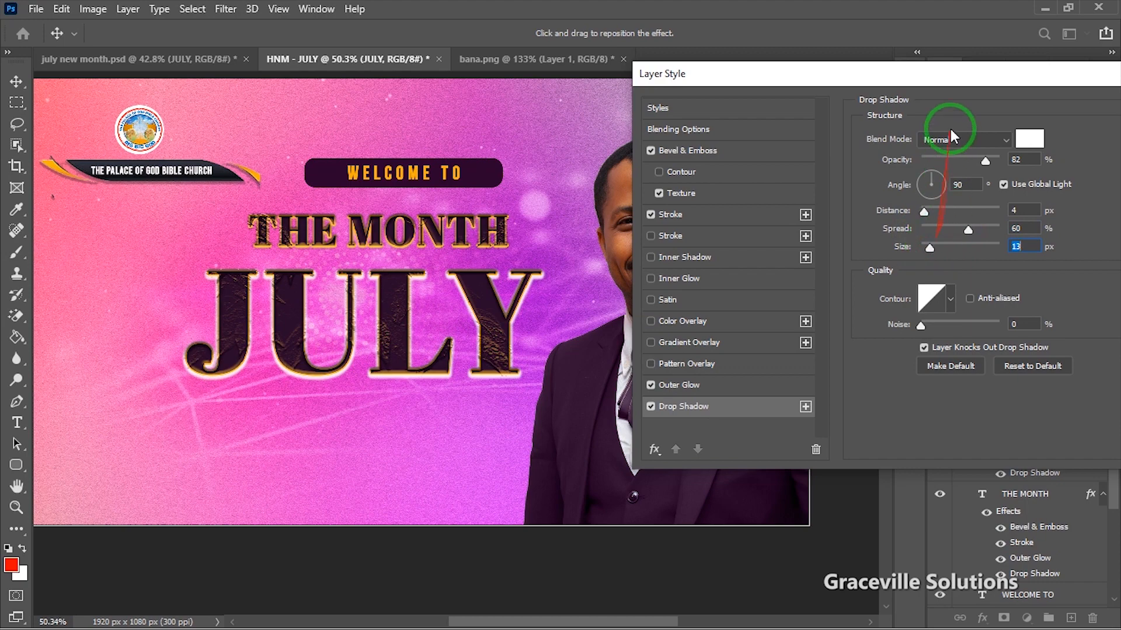
pyautogui.moveTo(948, 83); pyautogui.dragTo(682, 118)
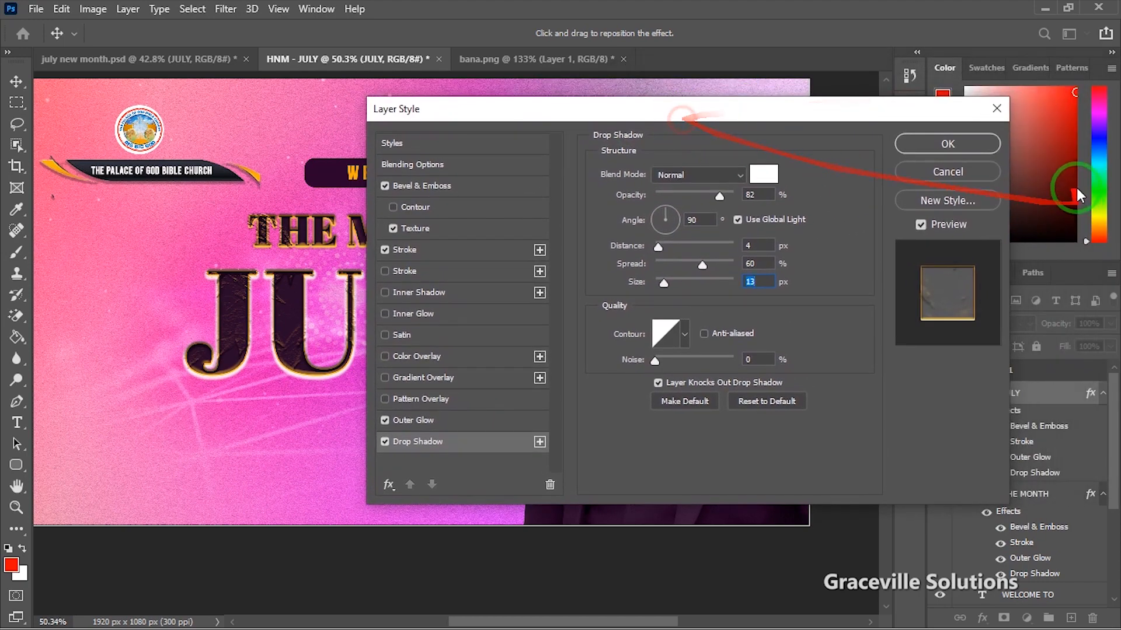
pyautogui.click(979, 153)
pyautogui.click(1045, 497)
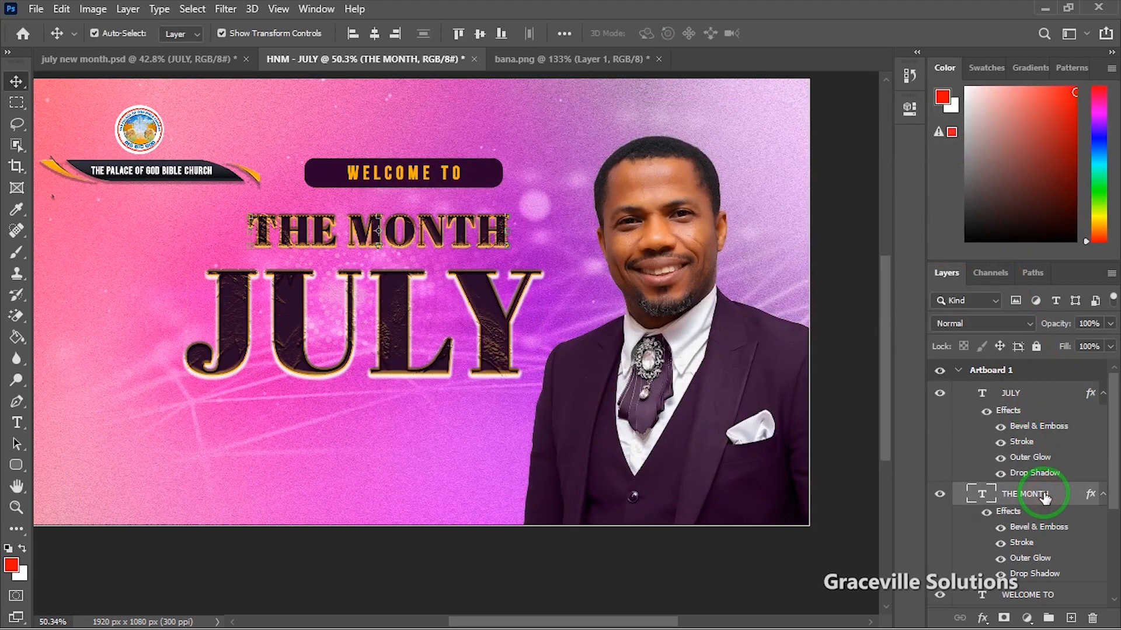
# Step: Copy JULY's updated layer style and paste it onto THE MONTH
pyautogui.rightClick(1045, 496)
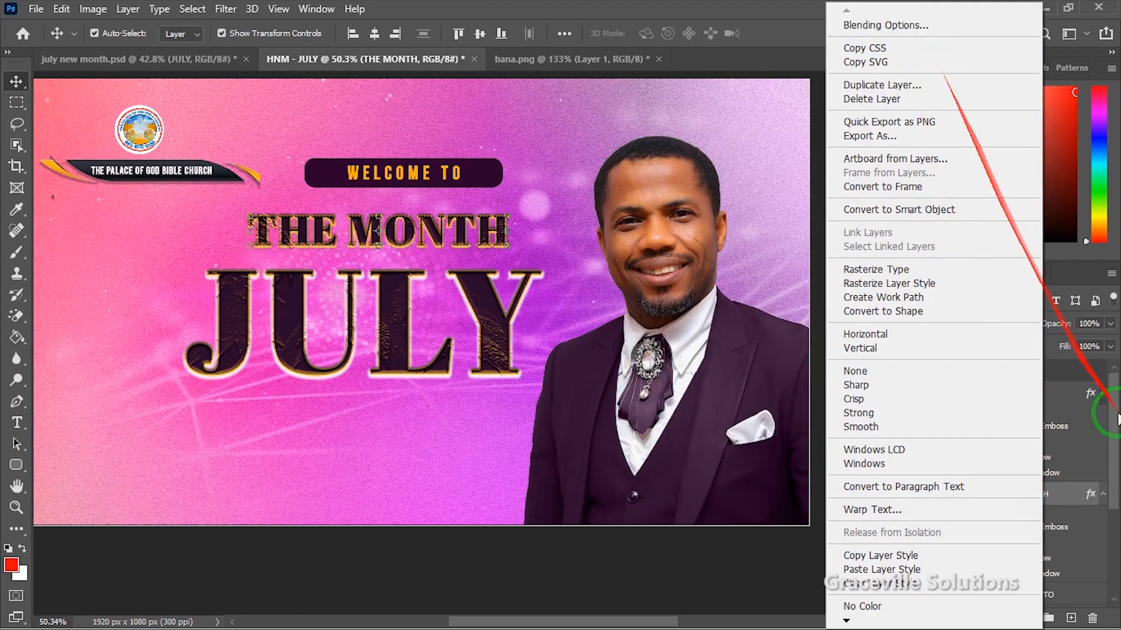
pyautogui.click(1066, 411)
pyautogui.click(1038, 395)
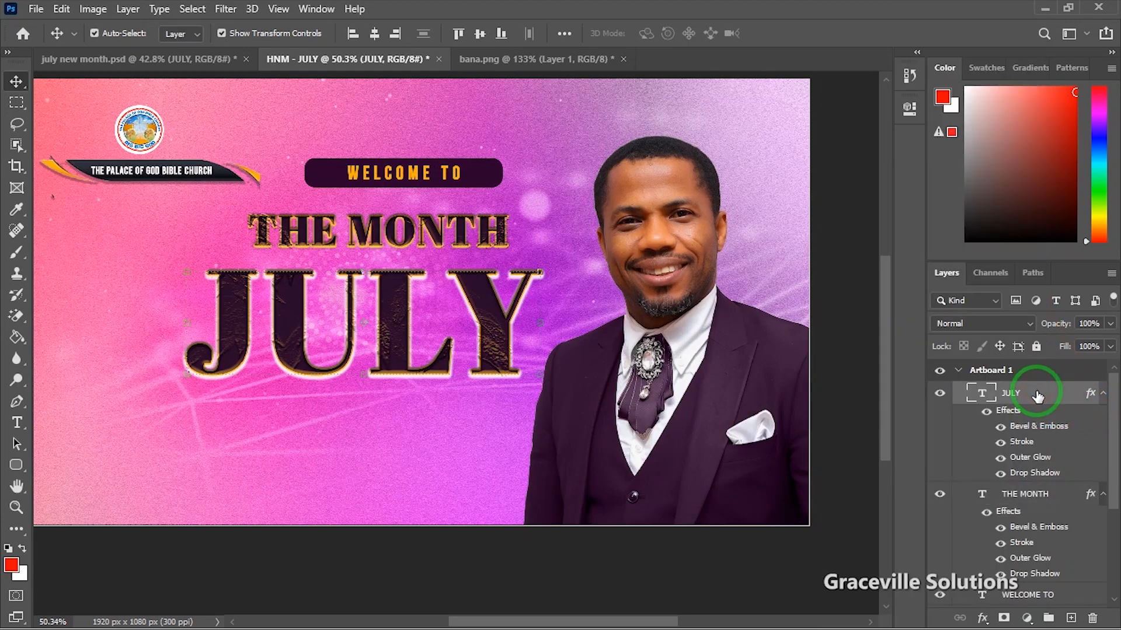
pyautogui.rightClick(1038, 395)
pyautogui.click(869, 555)
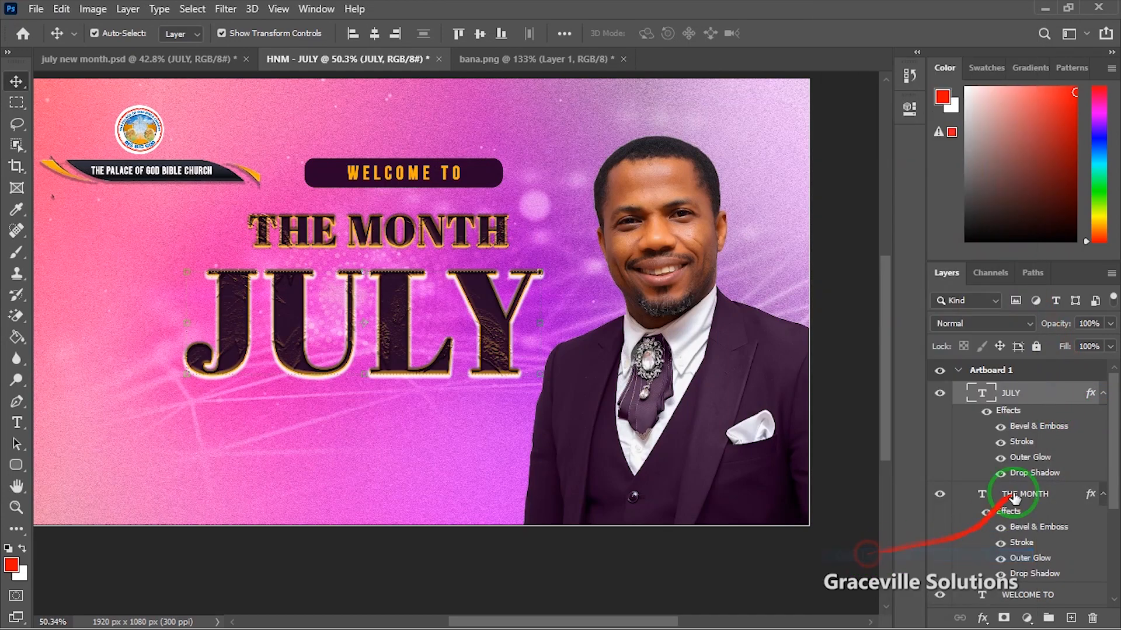
pyautogui.click(1025, 496)
pyautogui.rightClick(1026, 496)
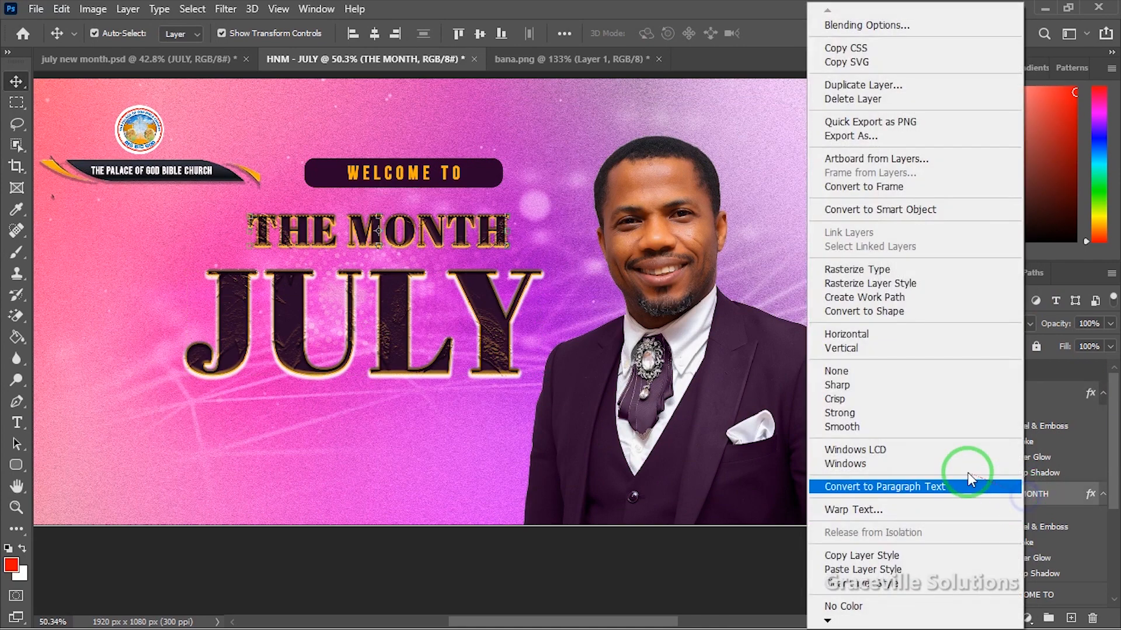
pyautogui.click(908, 569)
# Step: Nudge the JULY title slightly to the right
pyautogui.scroll(-3, 776, 438)
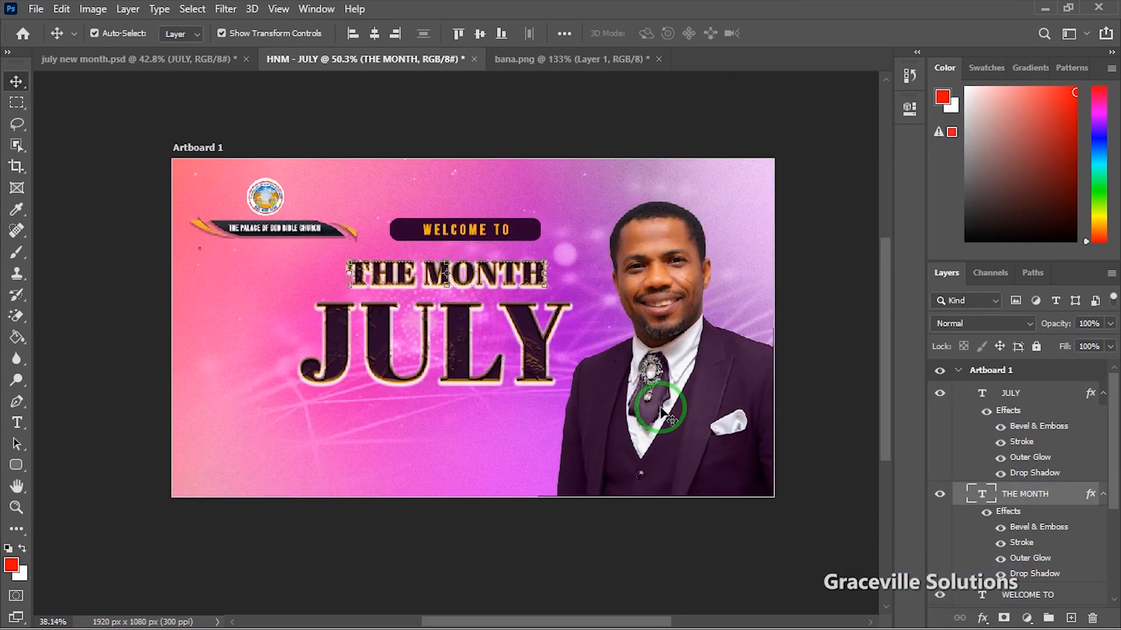
pyautogui.click(808, 453)
pyautogui.scroll(-2, 817, 445)
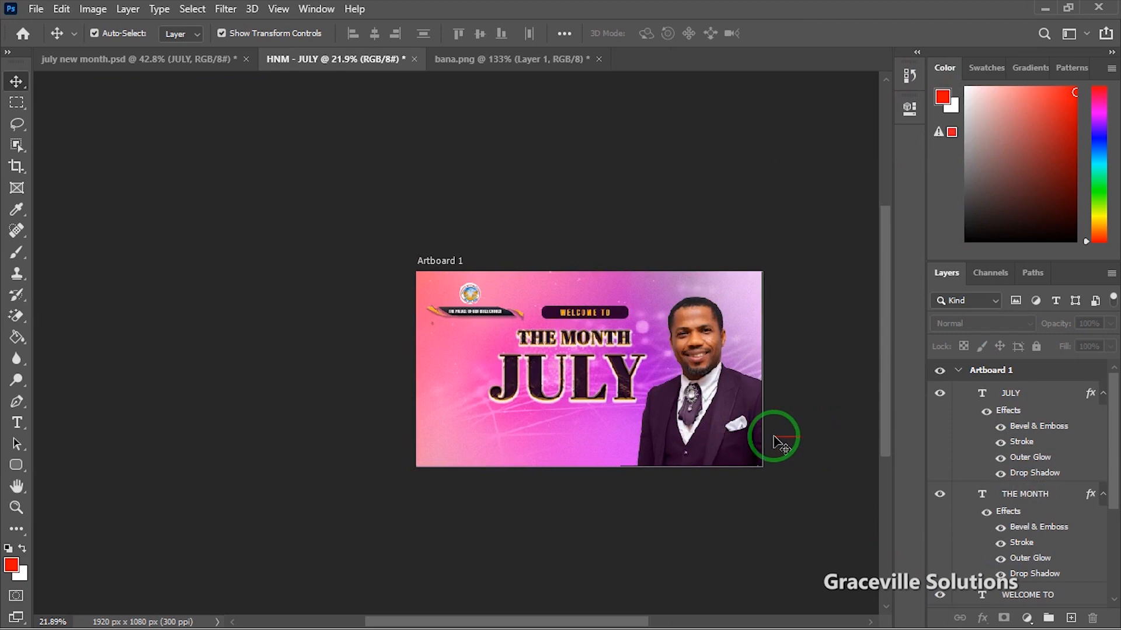
pyautogui.scroll(4, 776, 438)
pyautogui.click(577, 334)
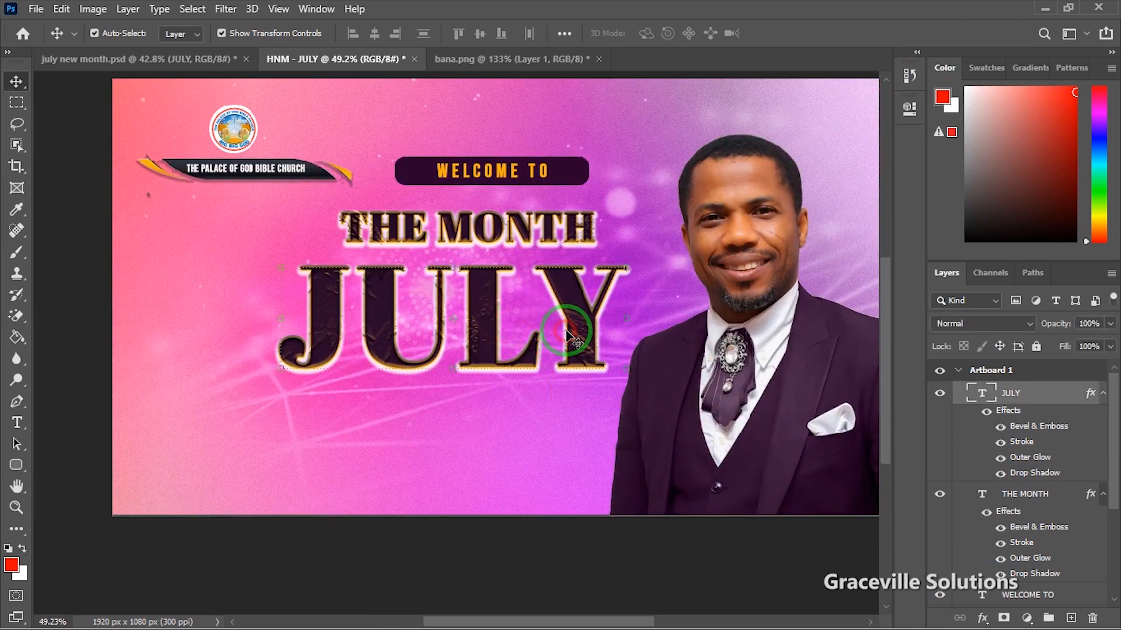
pyautogui.press('Right')
pyautogui.press('Right')
pyautogui.press('Right')
pyautogui.press('Right')
pyautogui.press('Right')
pyautogui.press('Right')
pyautogui.press('Right')
pyautogui.press('Right')
pyautogui.press('Right')
pyautogui.press('Right')
pyautogui.press('Right')
pyautogui.press('Right')
pyautogui.press('Right')
pyautogui.press('Right')
pyautogui.press('Right')
pyautogui.press('Right')
pyautogui.press('Right')
pyautogui.press('Right')
pyautogui.press('Right')
pyautogui.press('Right')
pyautogui.press('Right')
pyautogui.press('Right')
pyautogui.press('Right')
pyautogui.press('Right')
pyautogui.press('Right')
pyautogui.press('Right')
pyautogui.press('Right')
pyautogui.press('Right')
pyautogui.press('Right')
pyautogui.press('Right')
pyautogui.press('Right')
pyautogui.press('Right')
pyautogui.press('Right')
pyautogui.press('Right')
pyautogui.press('Right')
pyautogui.press('Right')
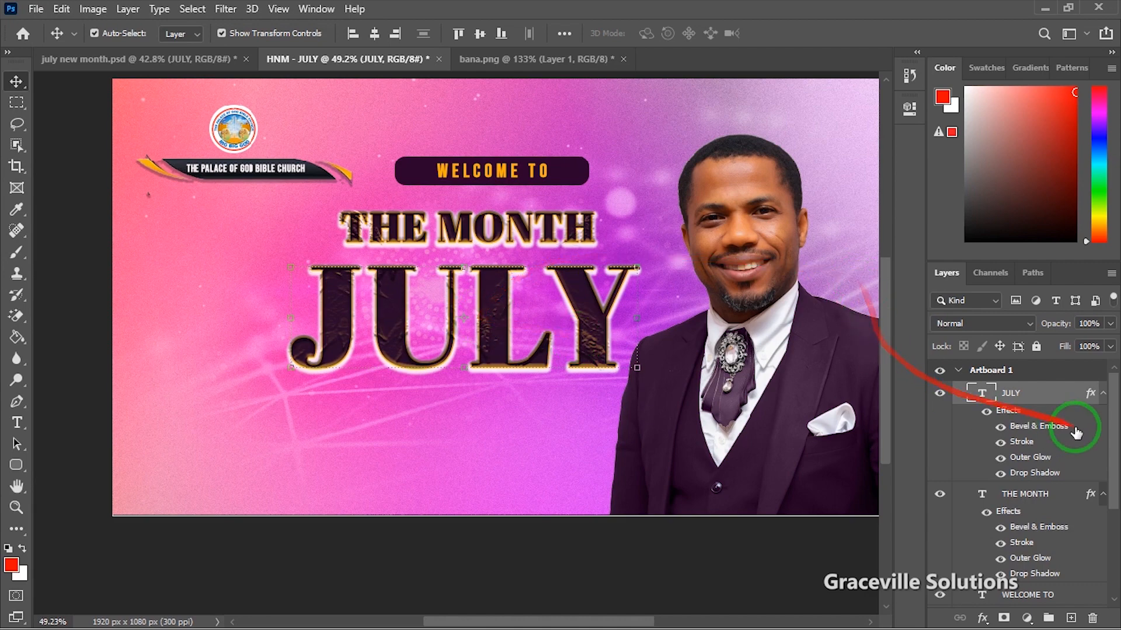
pyautogui.scroll(-2, 740, 315)
pyautogui.scroll(-1, 740, 315)
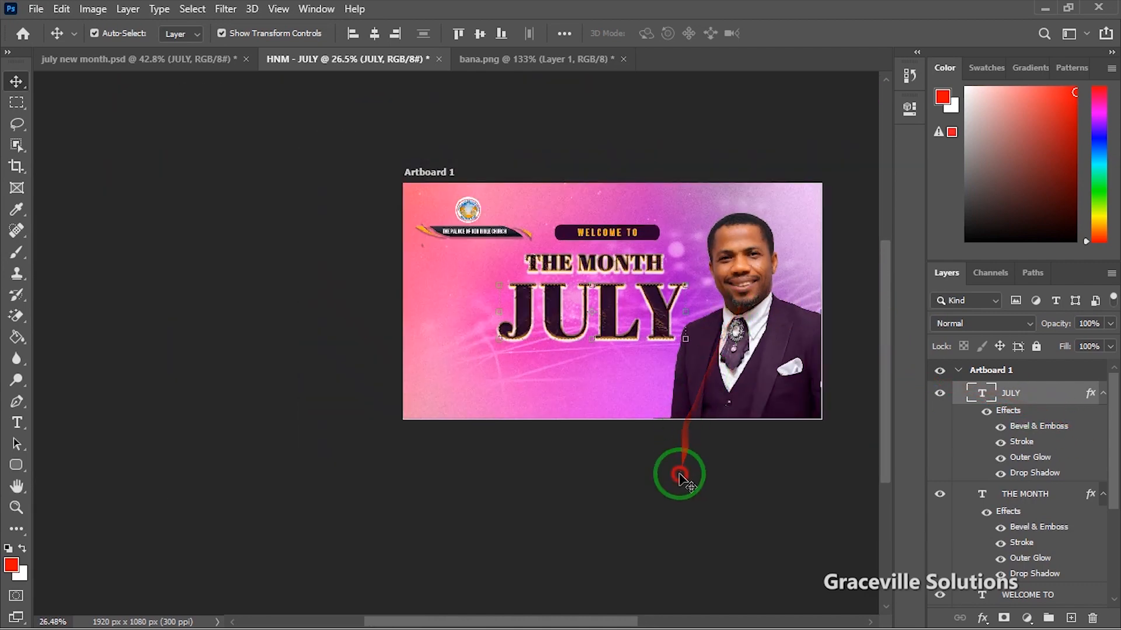
pyautogui.click(675, 468)
# Step: Scale the WELCOME TO badge and its text down to 88.42% and shift them slightly right
pyautogui.click(641, 240)
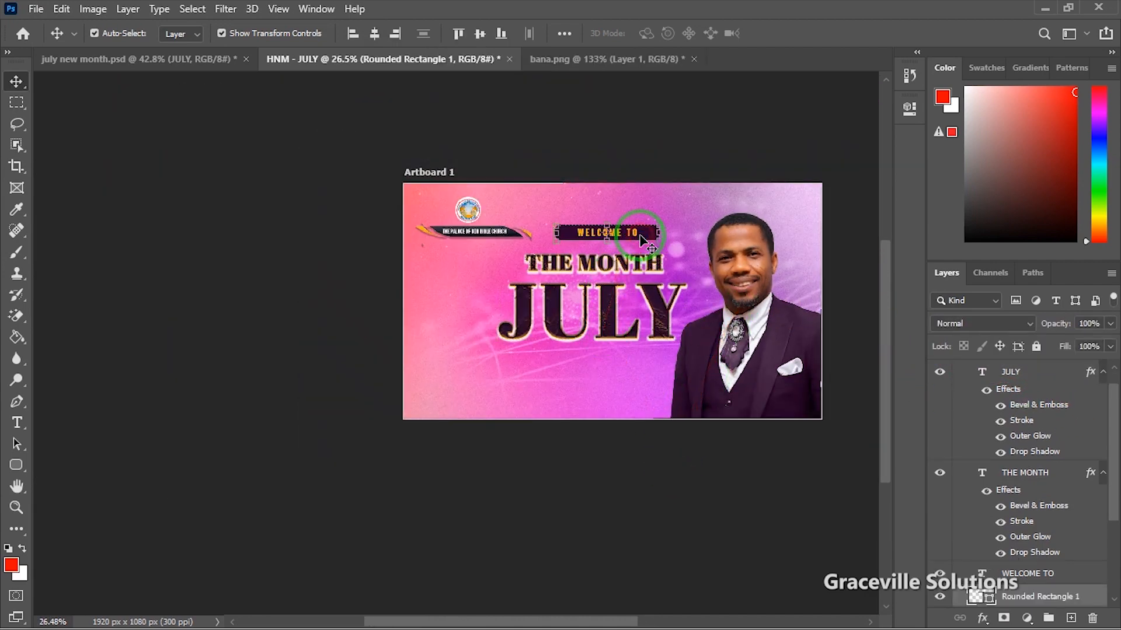
pyautogui.scroll(-3, 1109, 523)
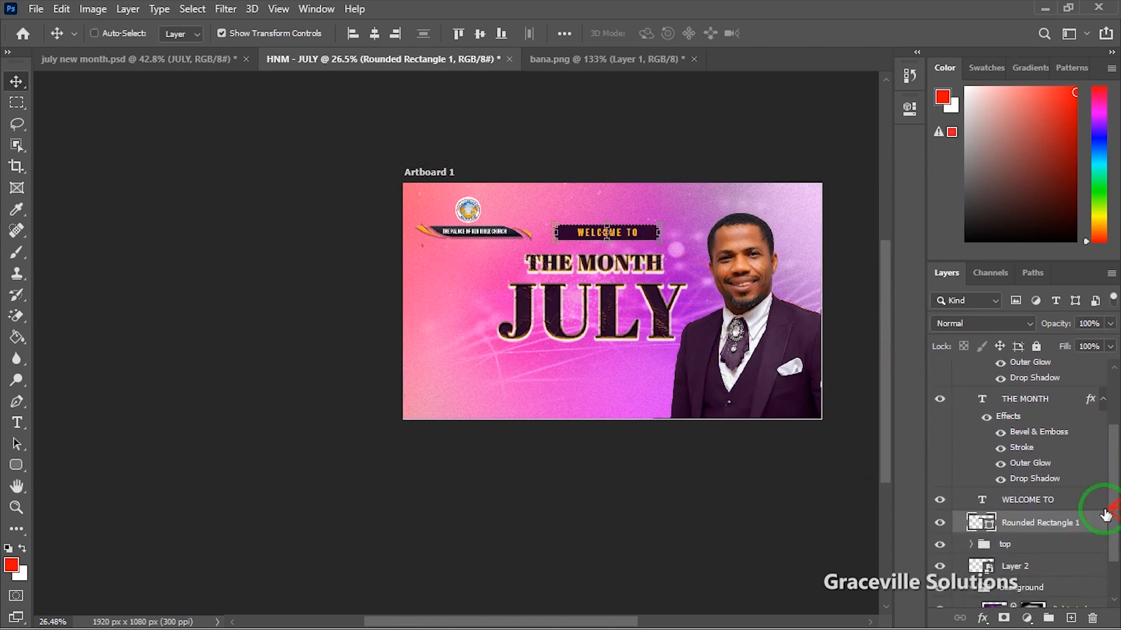
pyautogui.keyDown('ctrl'); pyautogui.click(1049, 504); pyautogui.keyUp('ctrl')
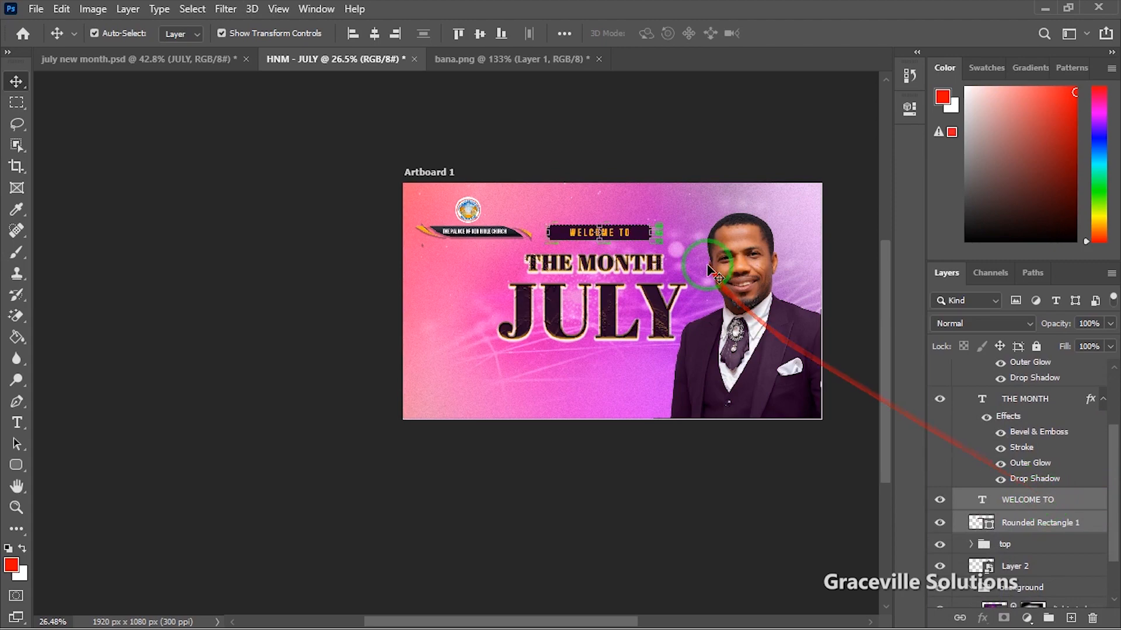
pyautogui.scroll(8, 712, 260)
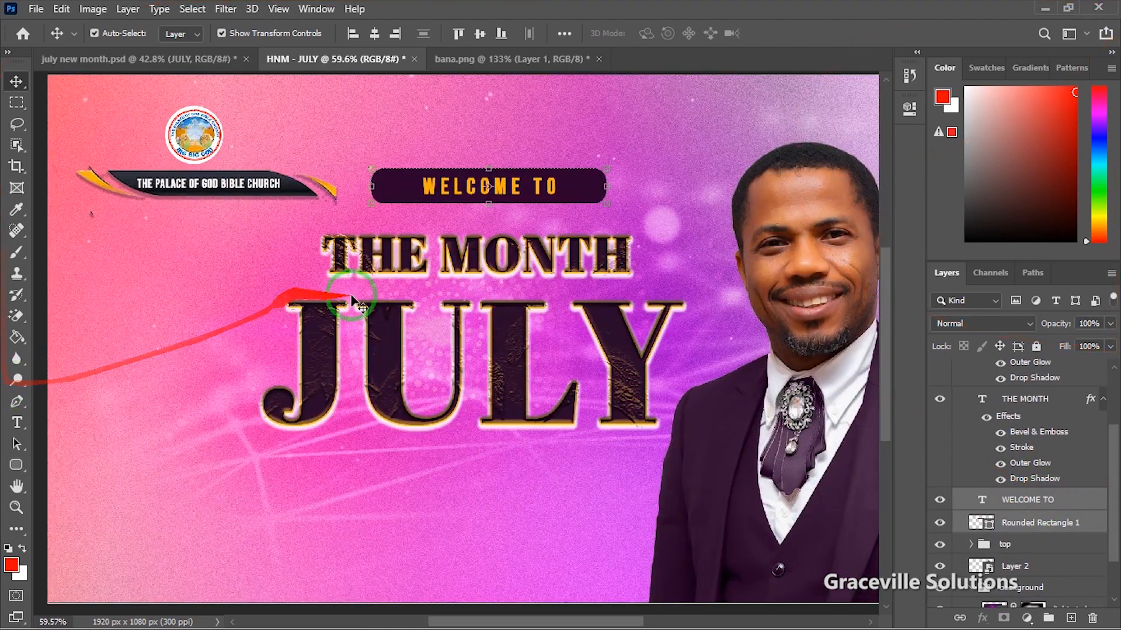
pyautogui.moveTo(607, 170); pyautogui.dragTo(580, 174)
pyautogui.moveTo(521, 192); pyautogui.dragTo(538, 195)
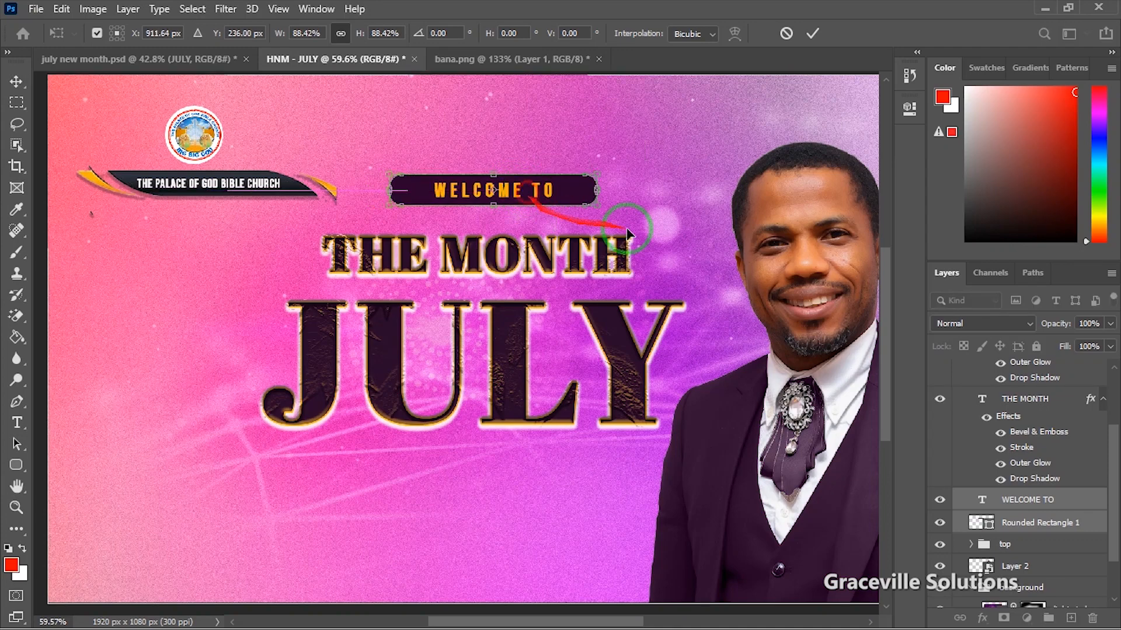
pyautogui.click(811, 33)
pyautogui.scroll(-6, 562, 253)
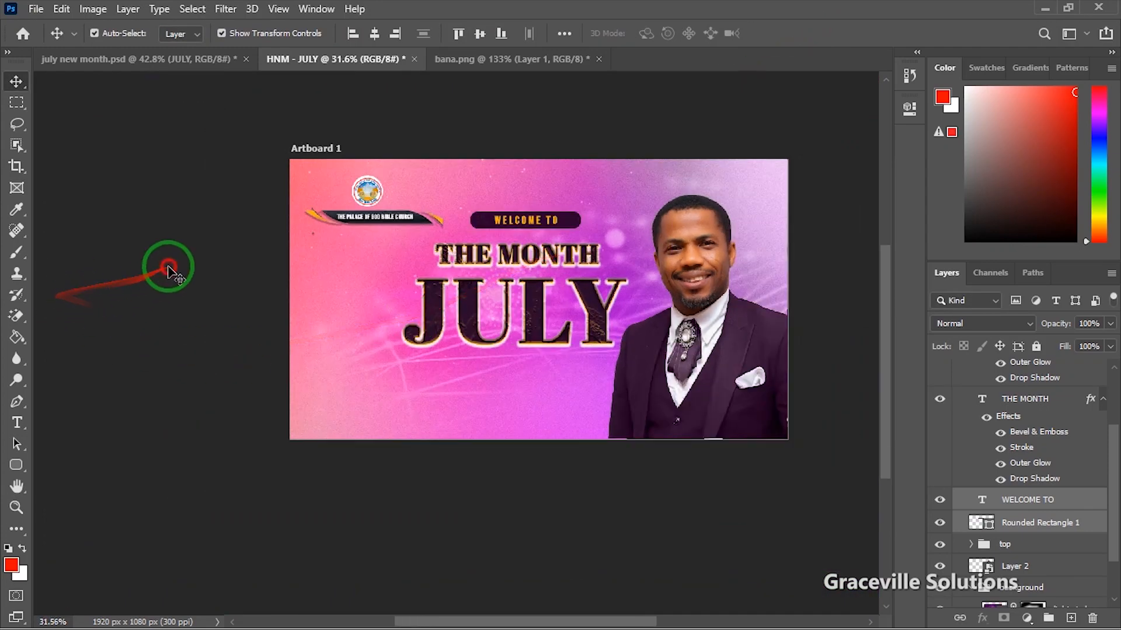
pyautogui.click(168, 268)
pyautogui.scroll(2, 175, 286)
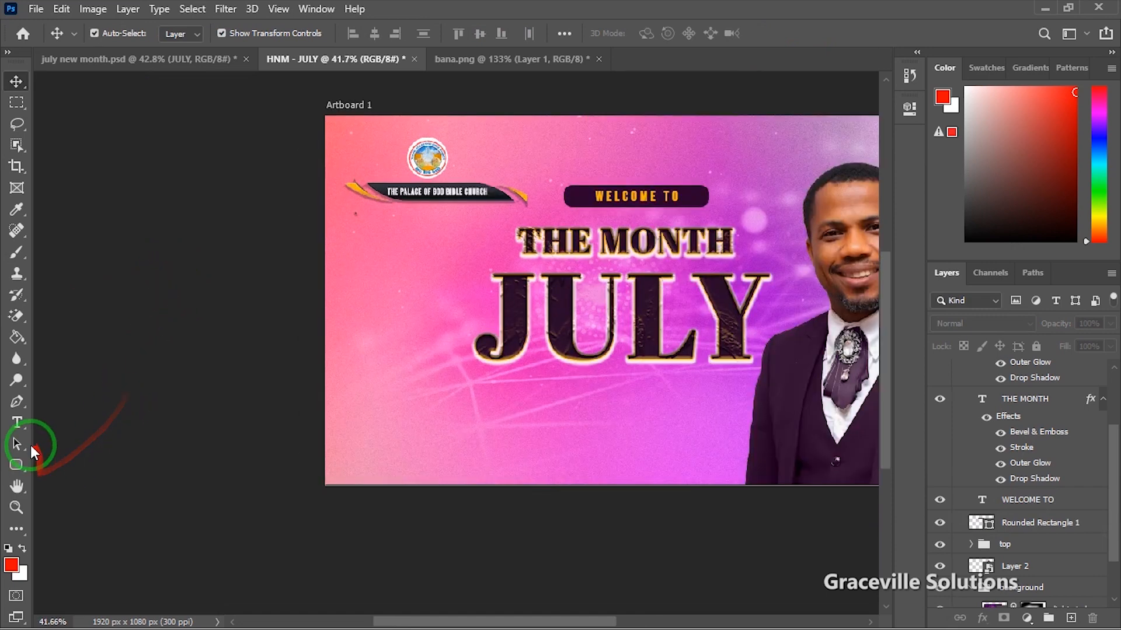
# Step: Add a new 'OF' text layer near JULY, set in Bebas Neue Regular
pyautogui.click(17, 422)
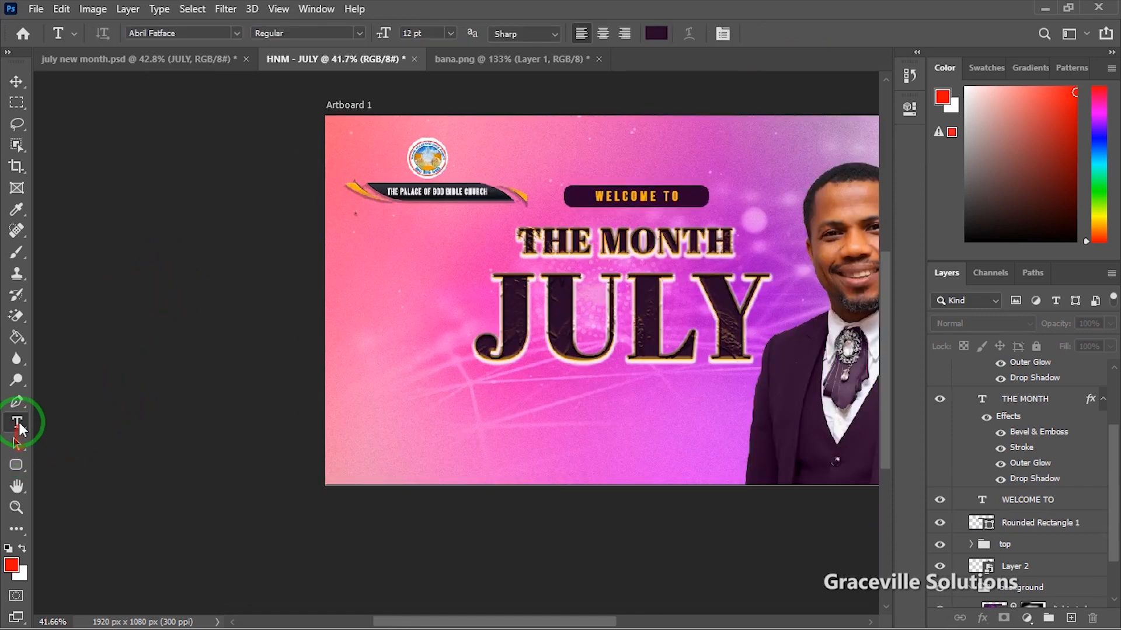
pyautogui.click(482, 411)
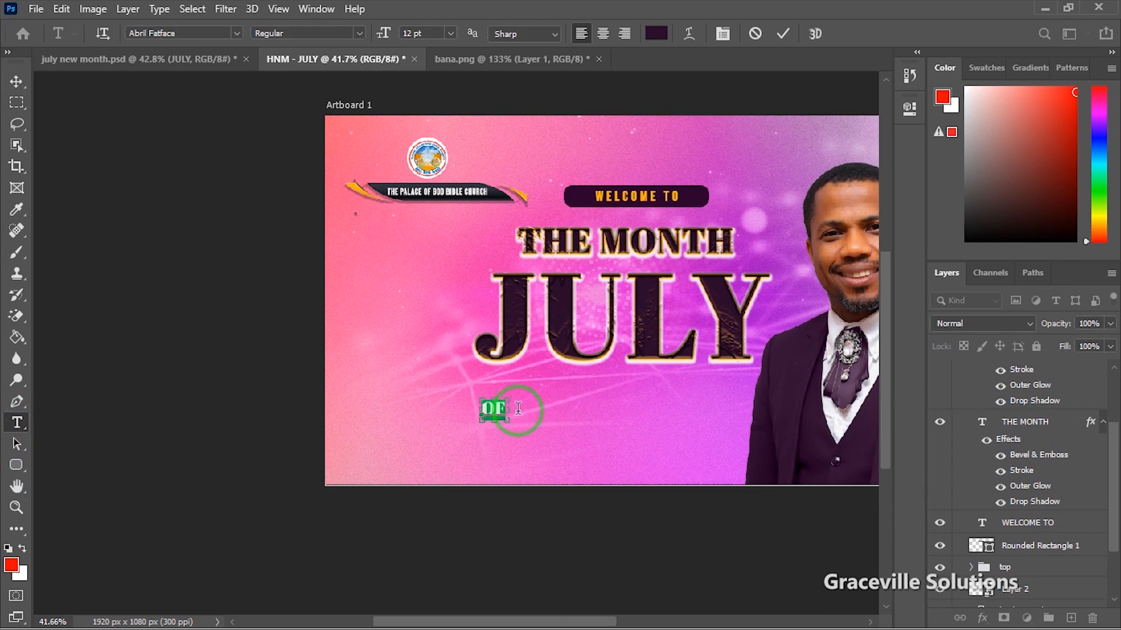
pyautogui.click(230, 30)
pyautogui.write('BENA')
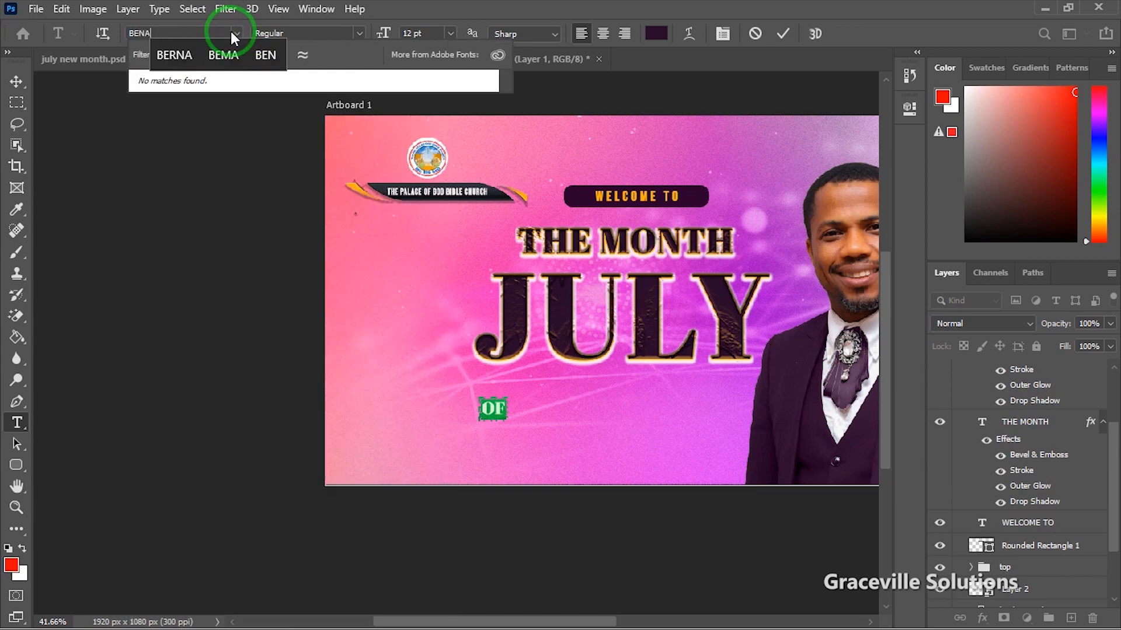
pyautogui.press('BackSpace')
pyautogui.press('BackSpace')
pyautogui.write('BAS')
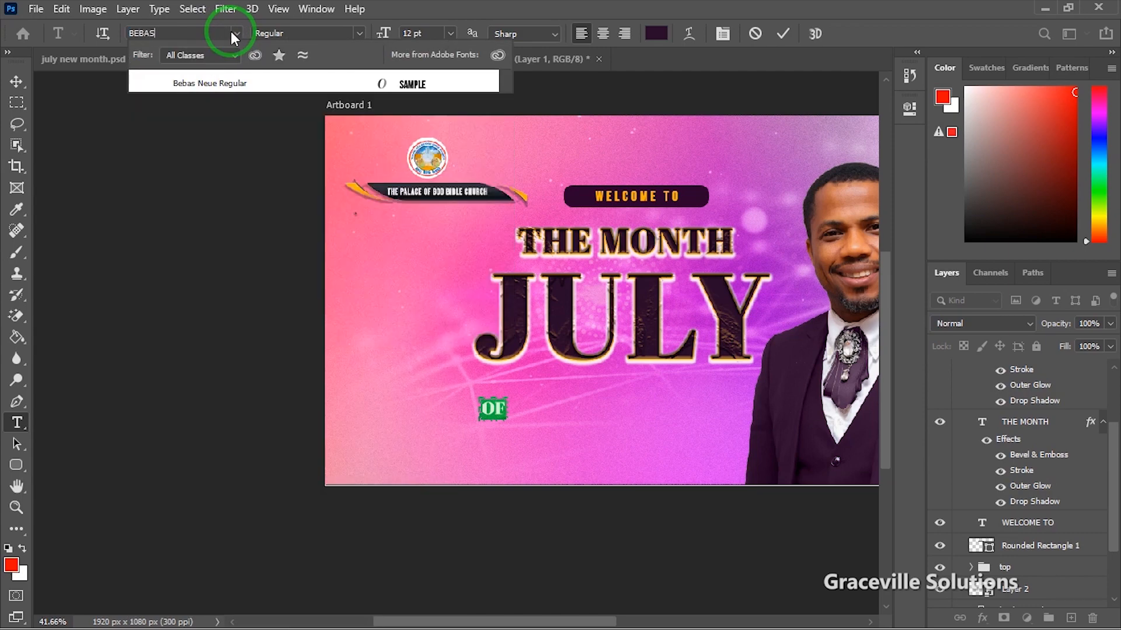
pyautogui.click(230, 82)
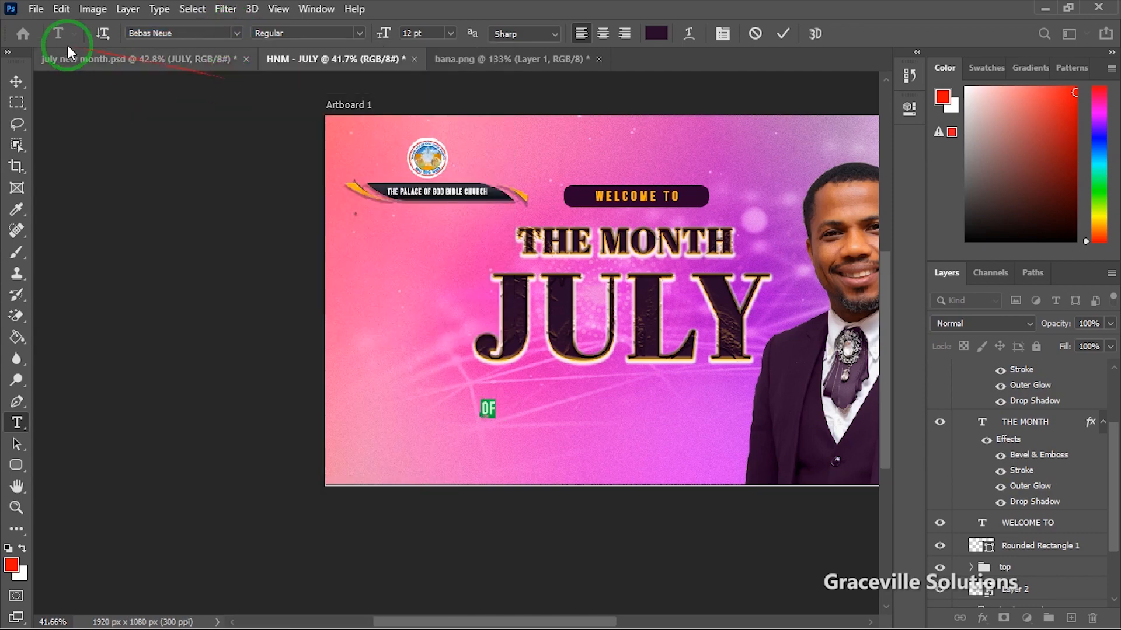
pyautogui.click(16, 82)
# Step: Scale OF and move it just under THE MONTH, sized to fit between the title lines
pyautogui.hotkey('ctrl', 't')
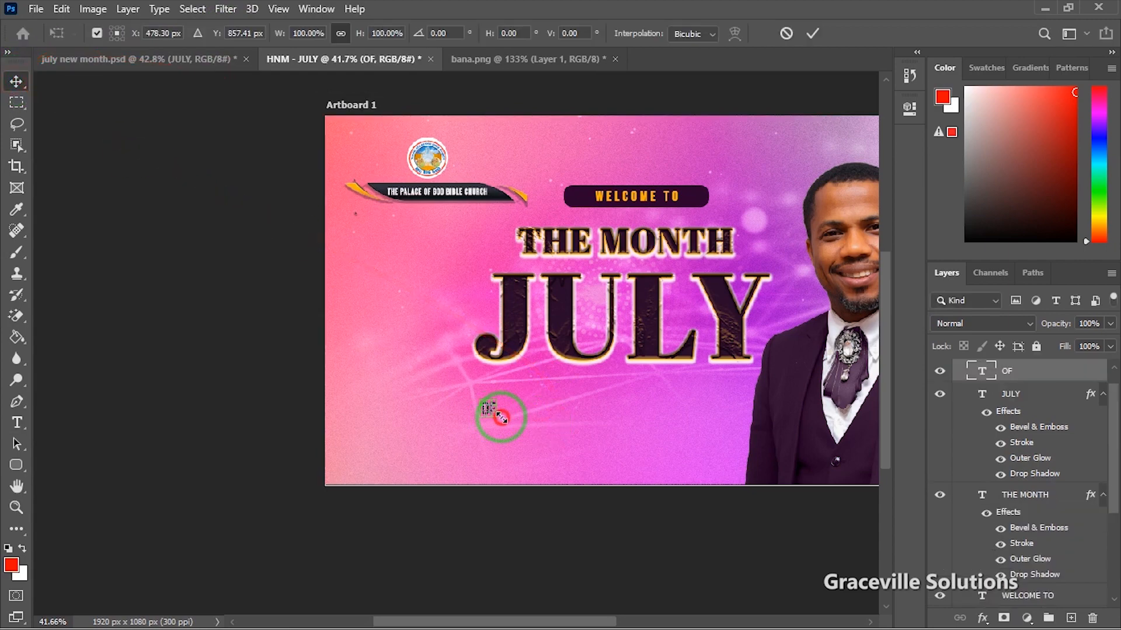
pyautogui.moveTo(499, 415); pyautogui.dragTo(515, 425)
pyautogui.click(822, 34)
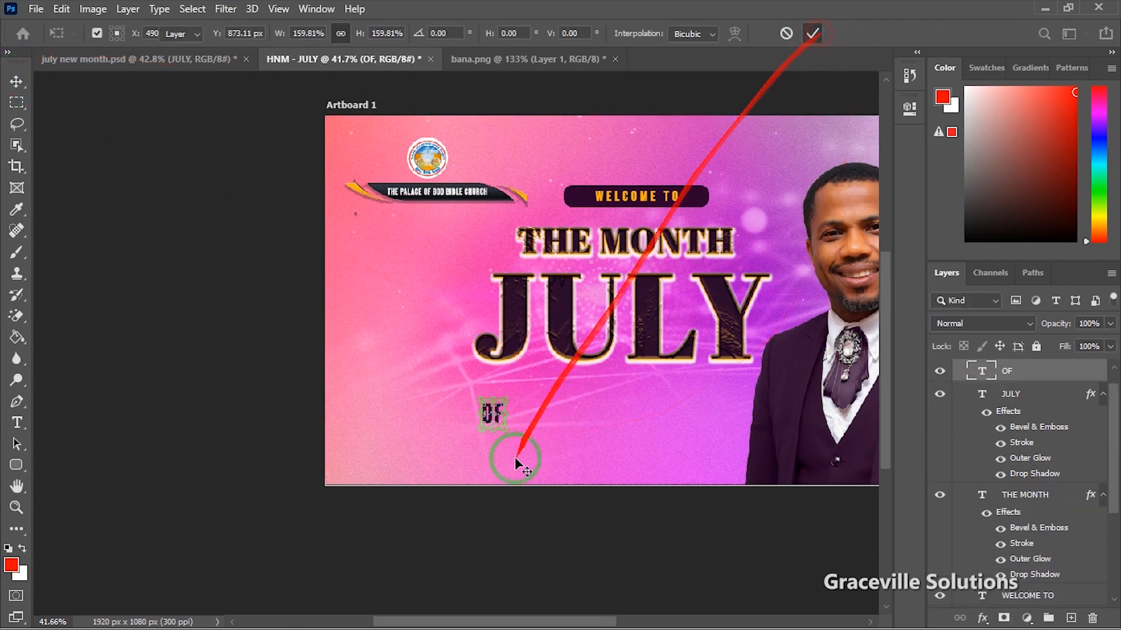
pyautogui.scroll(3, 493, 416)
pyautogui.scroll(2, 492, 414)
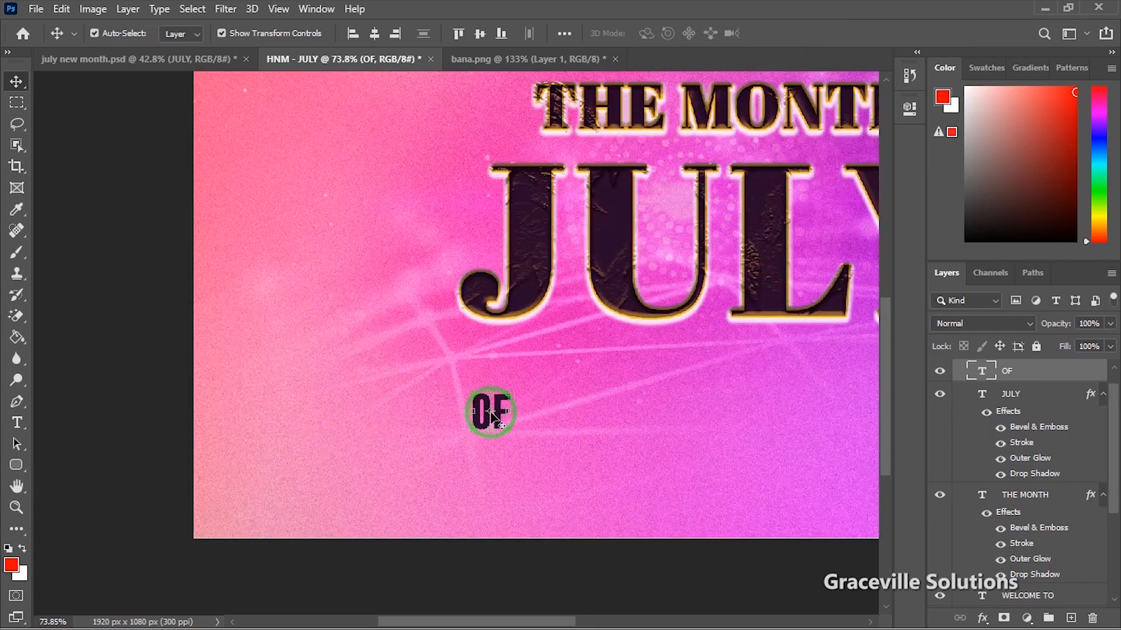
pyautogui.hotkey('ctrl', 't')
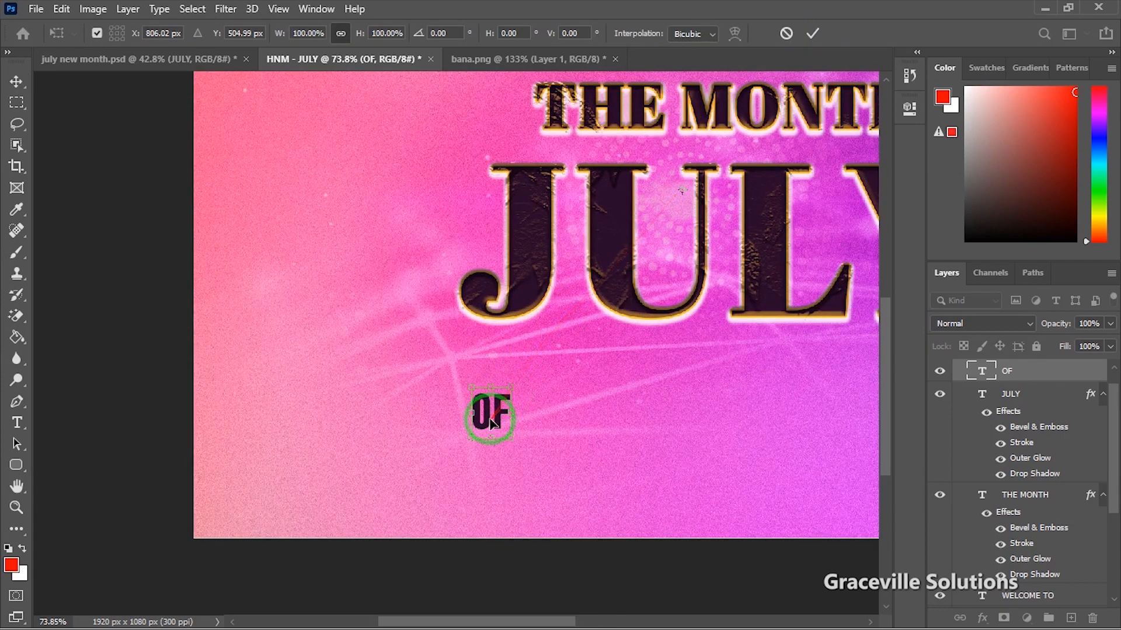
pyautogui.moveTo(492, 421); pyautogui.dragTo(751, 158)
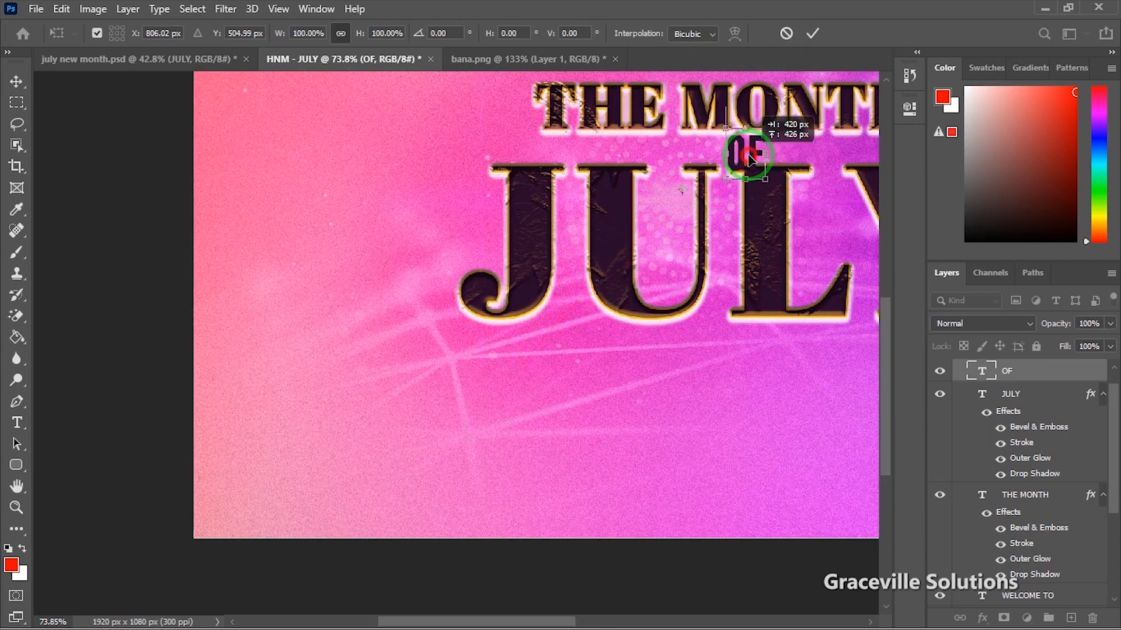
pyautogui.scroll(-1, 750, 156)
pyautogui.moveTo(678, 286); pyautogui.dragTo(522, 398)
pyautogui.moveTo(605, 283); pyautogui.dragTo(596, 277)
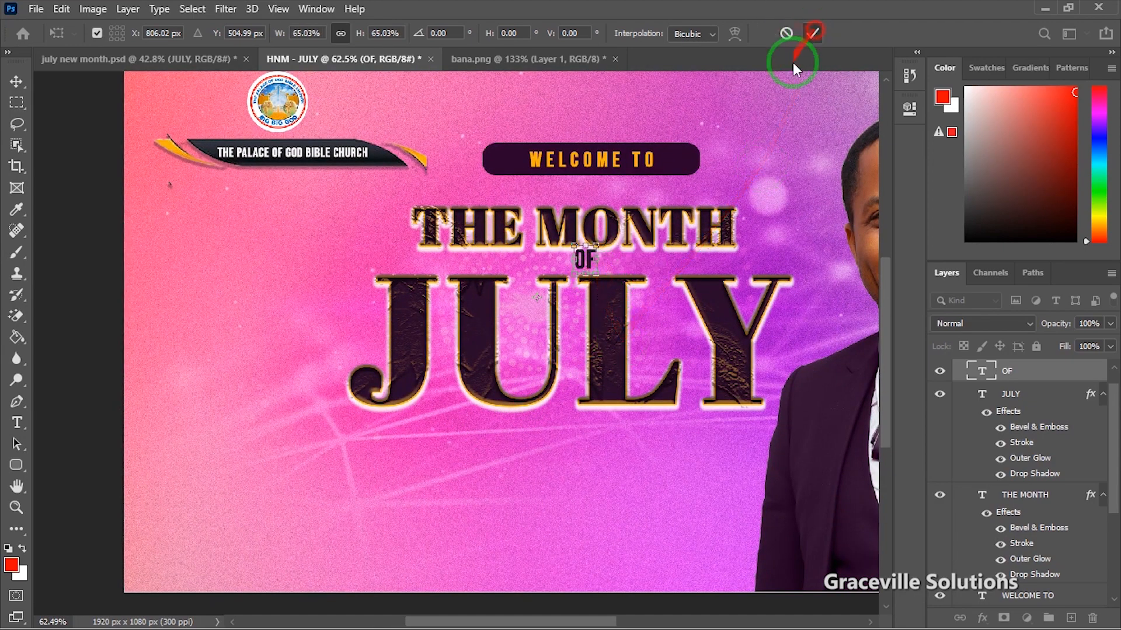
pyautogui.click(813, 32)
# Step: Raise THE MONTH slightly above OF, then enlarge OF a touch
pyautogui.click(684, 235)
pyautogui.moveTo(685, 235); pyautogui.dragTo(684, 227)
pyautogui.scroll(2, 626, 255)
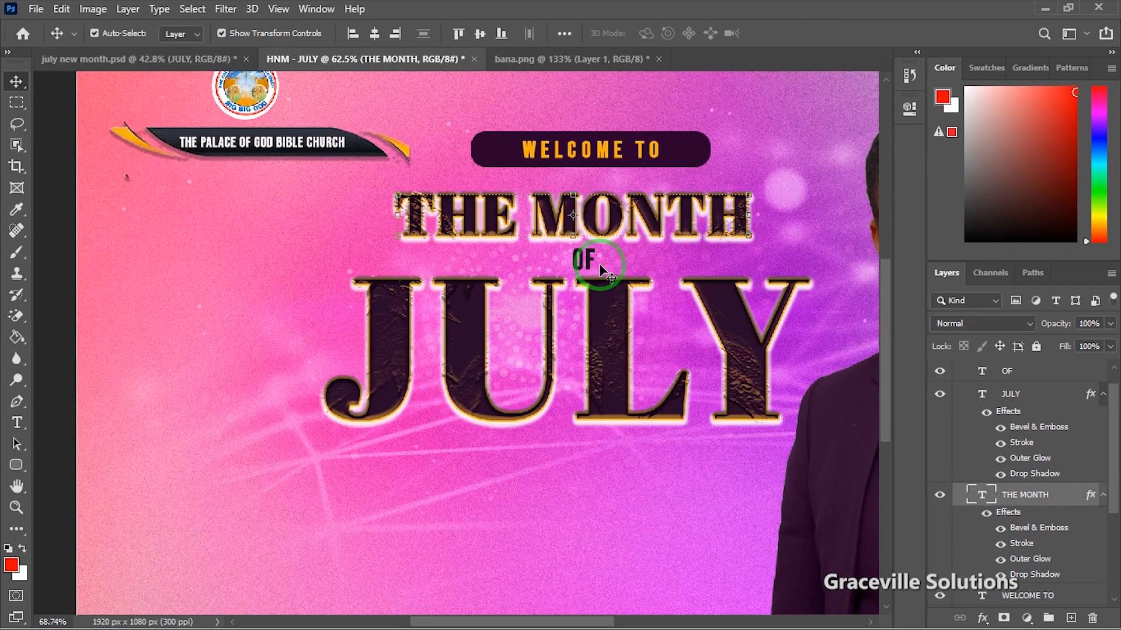
pyautogui.click(585, 259)
pyautogui.hotkey('ctrl', 't')
pyautogui.moveTo(592, 269); pyautogui.dragTo(594, 272)
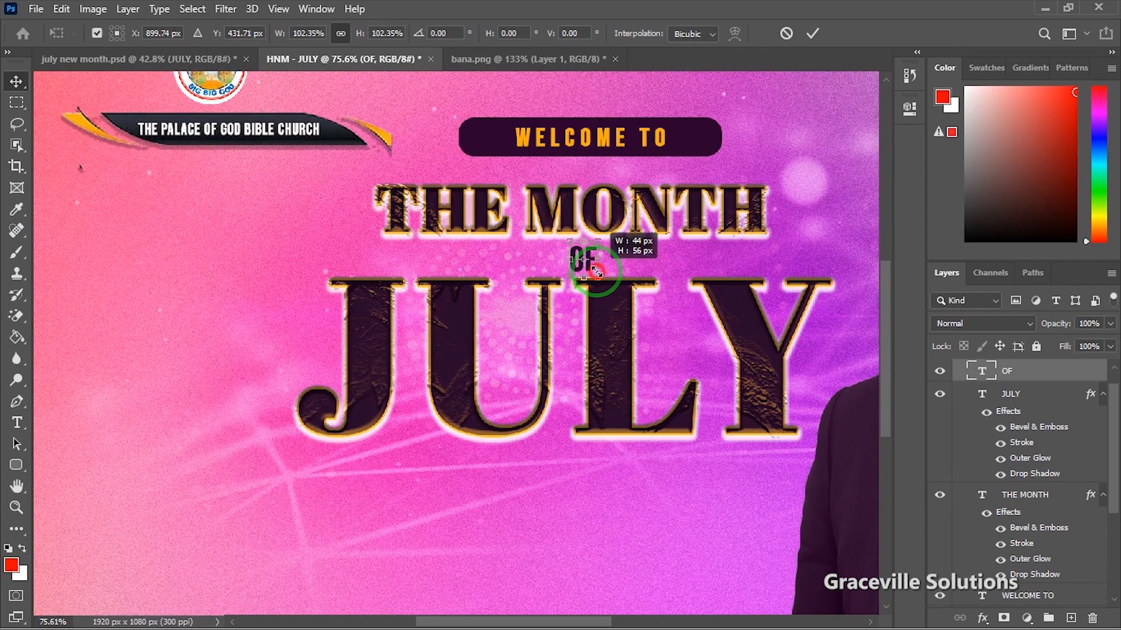
pyautogui.click(813, 33)
pyautogui.scroll(-2, 493, 345)
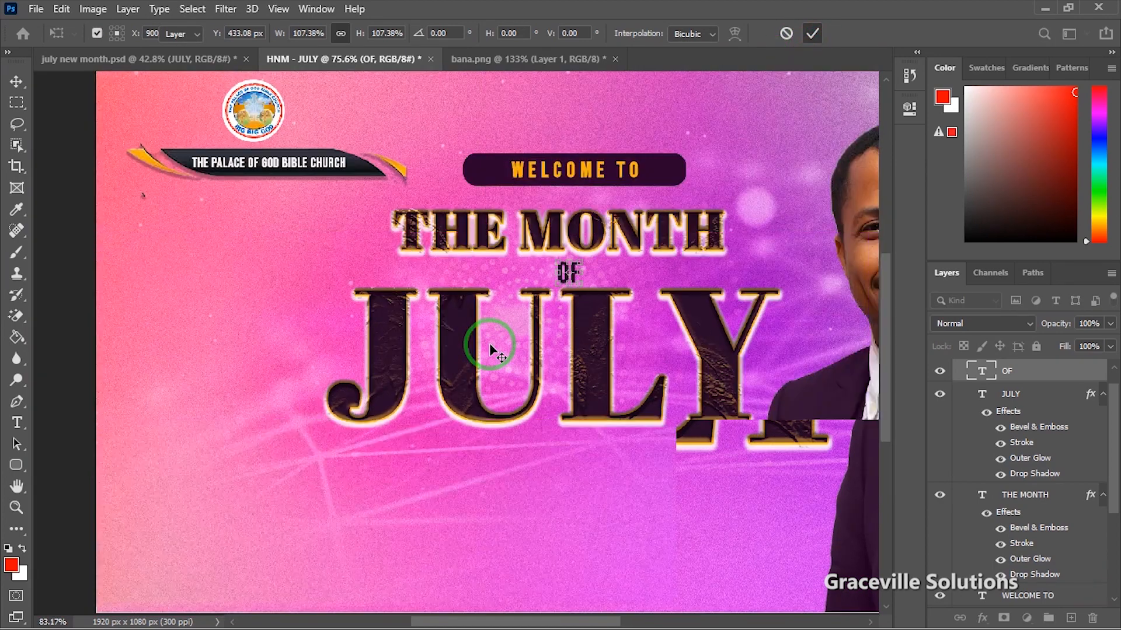
pyautogui.scroll(-5, 299, 377)
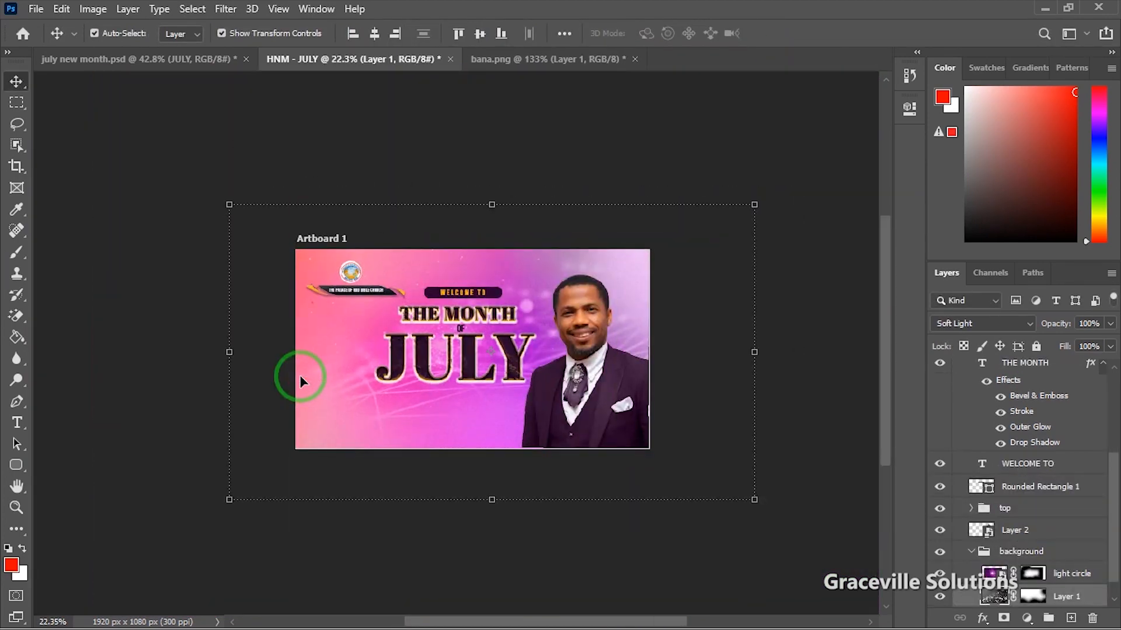
pyautogui.scroll(3, 283, 301)
# Step: Draw a small white-filled circle with the Ellipse tool left of JULY
pyautogui.click(156, 300)
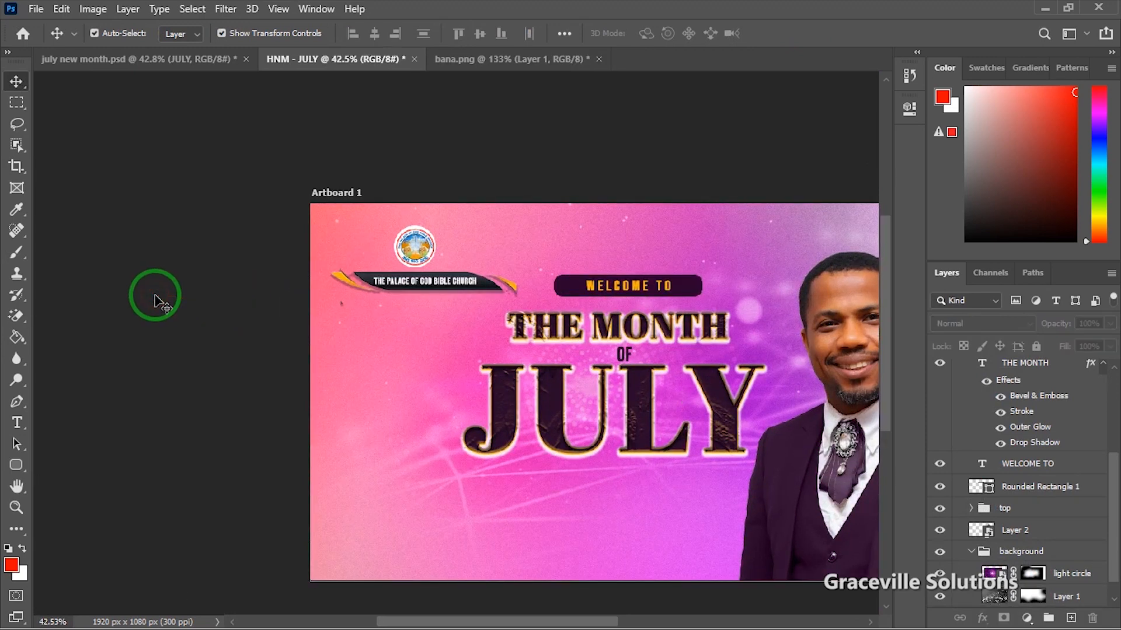
pyautogui.click(17, 465)
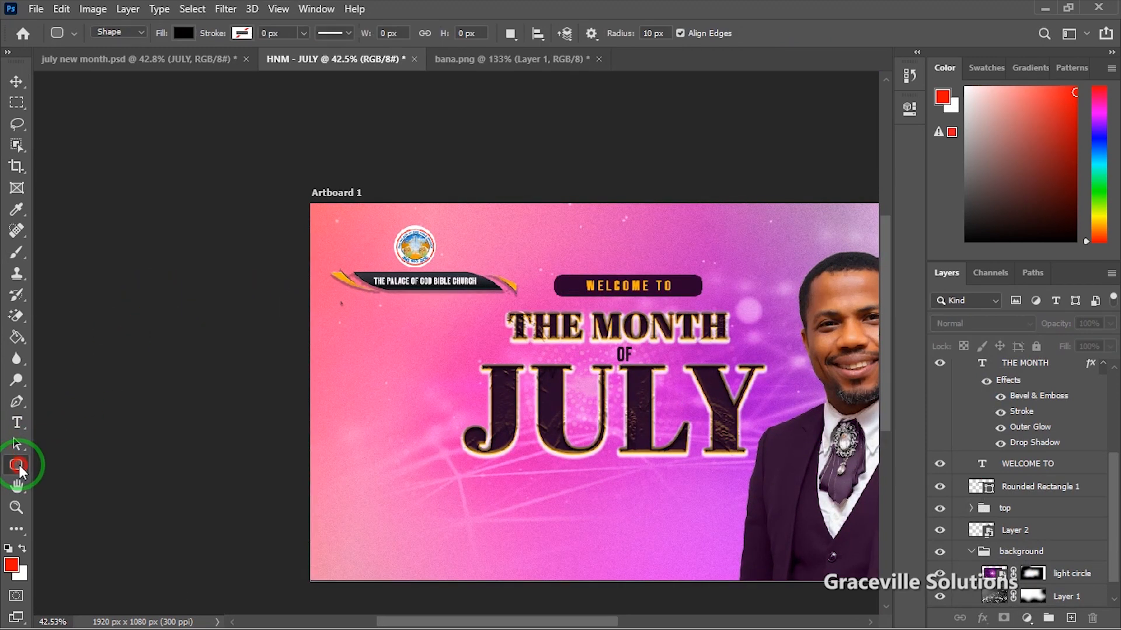
pyautogui.click(87, 495)
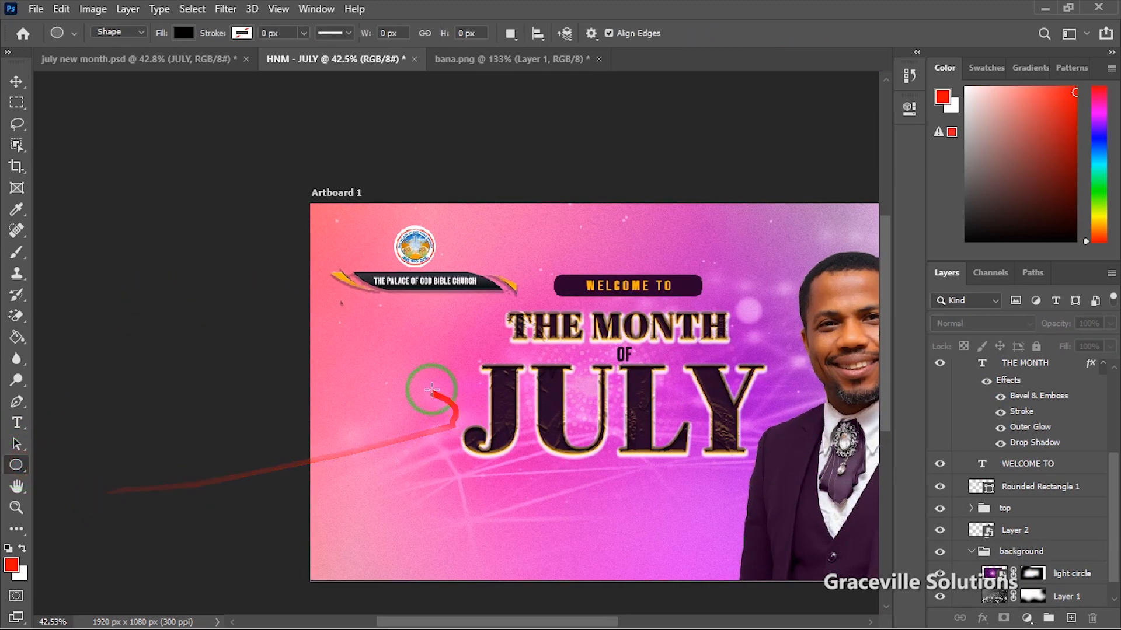
pyautogui.moveTo(417, 390); pyautogui.dragTo(428, 403)
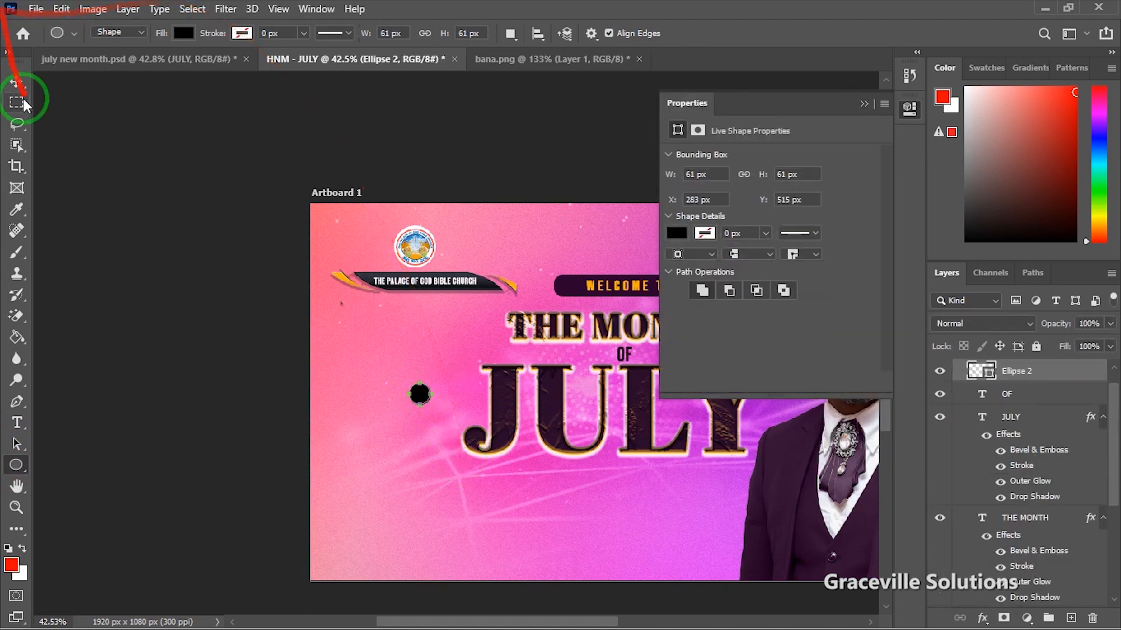
pyautogui.click(16, 81)
pyautogui.click(670, 235)
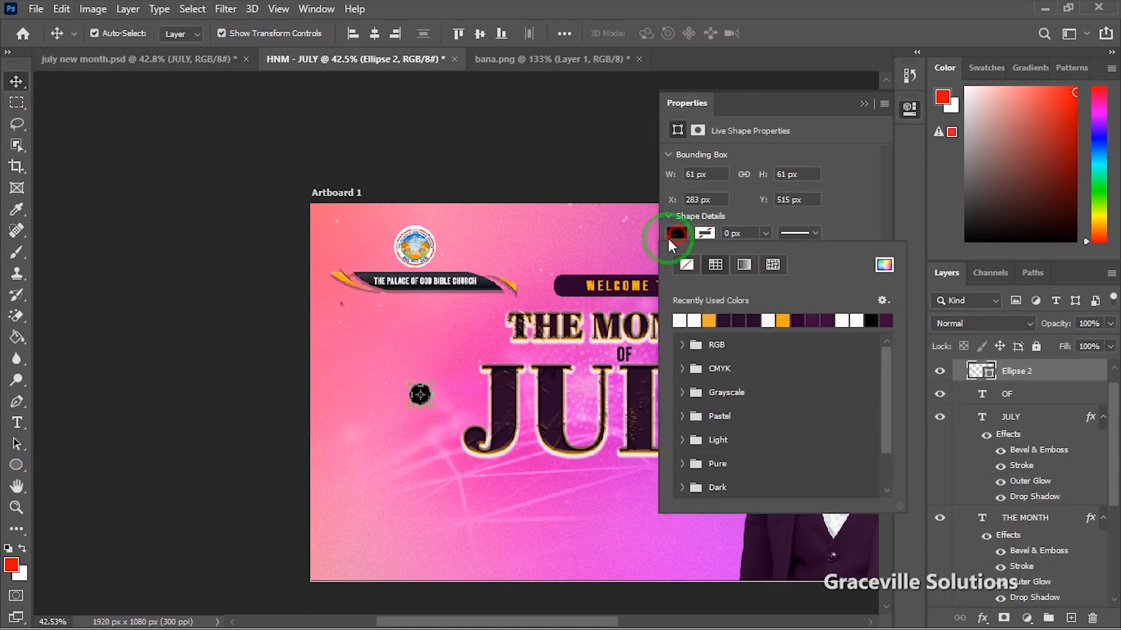
pyautogui.click(682, 320)
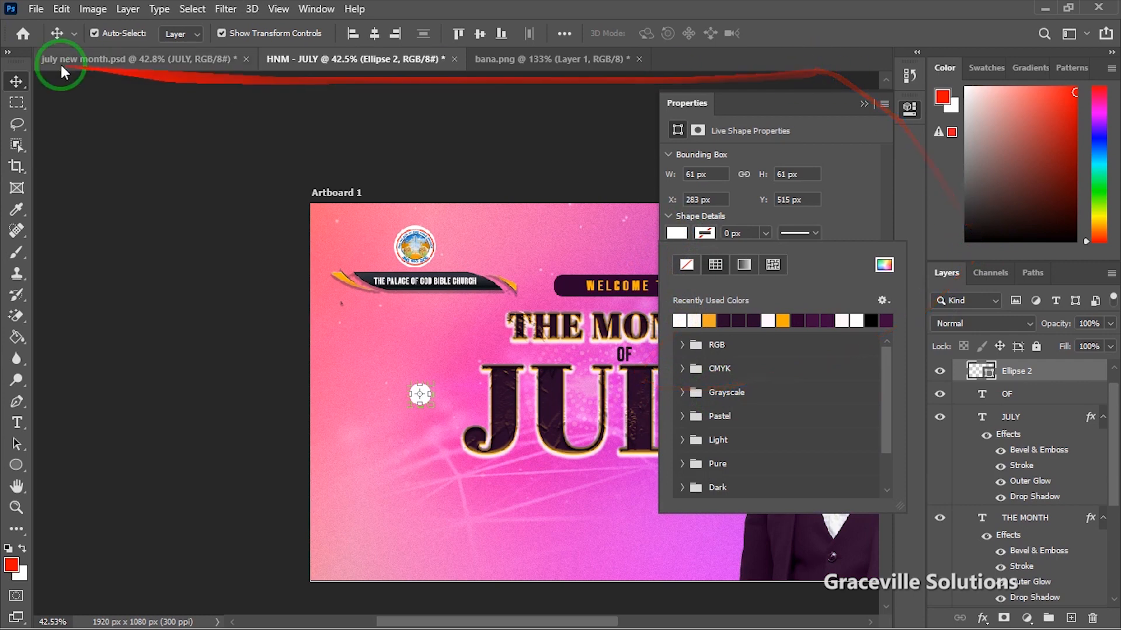
pyautogui.click(18, 79)
# Step: Move the white circle up to sit behind the OF text
pyautogui.press('v')
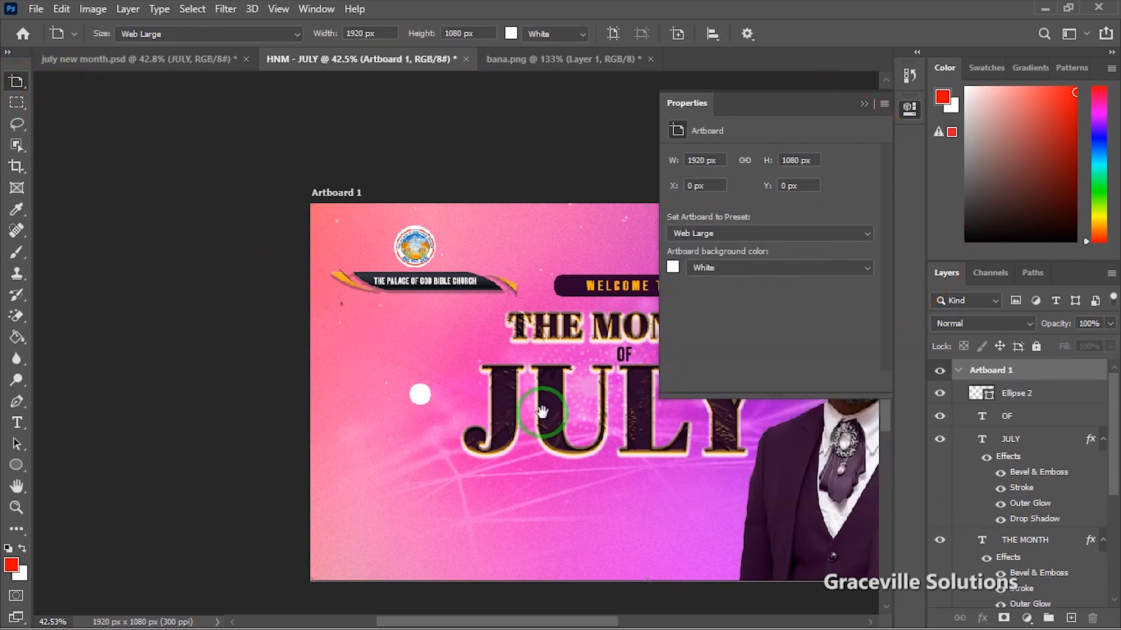
pyautogui.moveTo(542, 409); pyautogui.dragTo(438, 400)
pyautogui.click(863, 108)
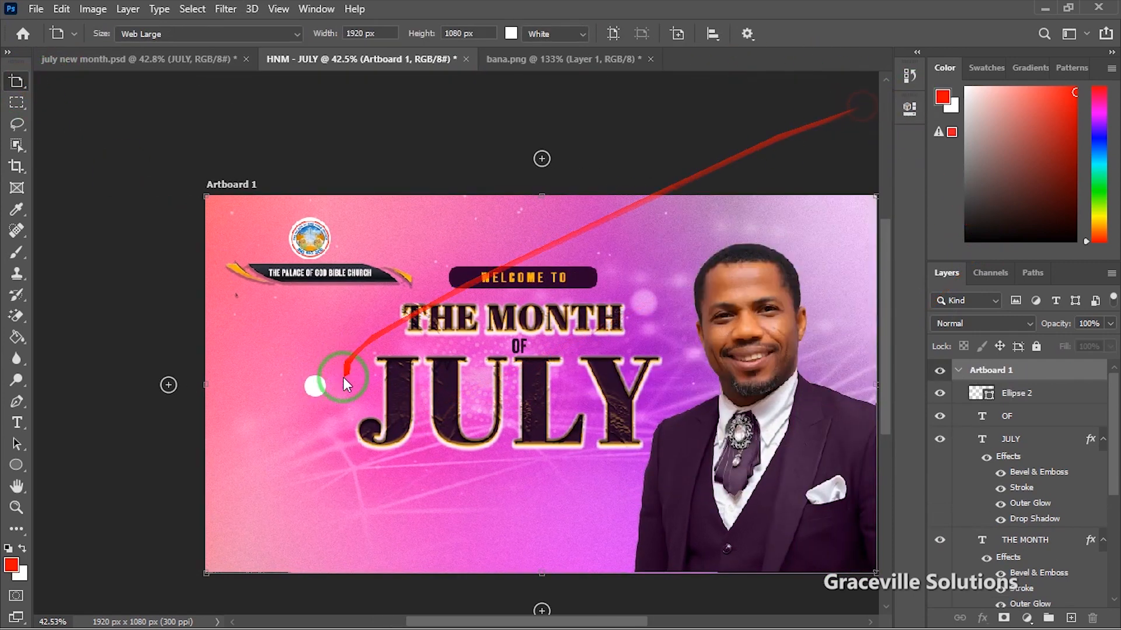
pyautogui.press('v')
pyautogui.click(316, 387)
pyautogui.scroll(2, 315, 387)
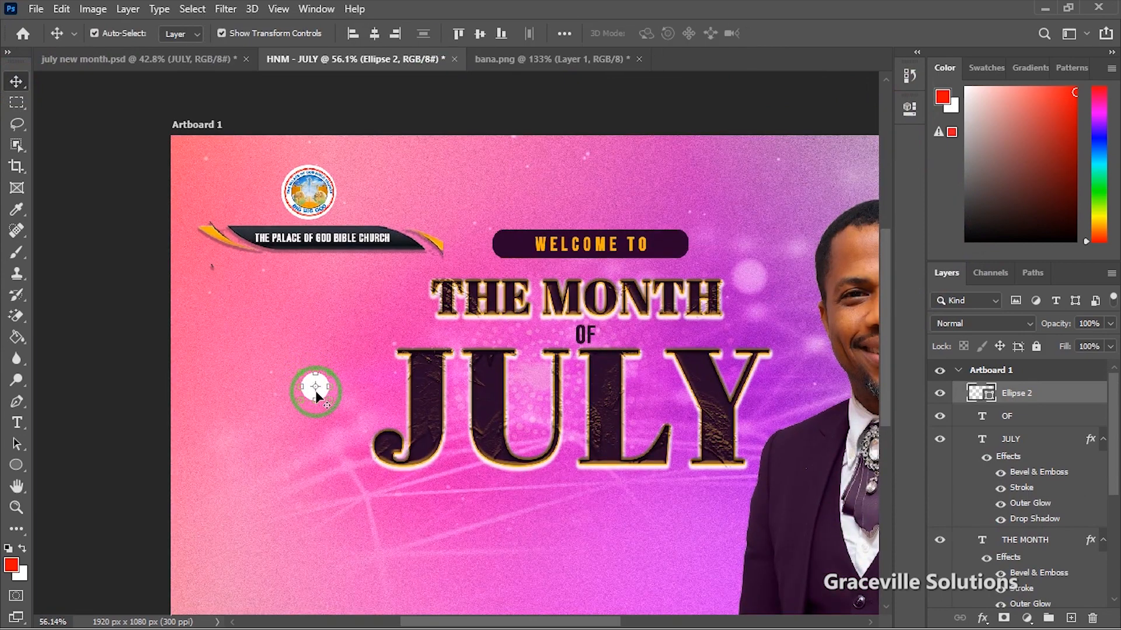
pyautogui.moveTo(315, 388); pyautogui.dragTo(522, 339)
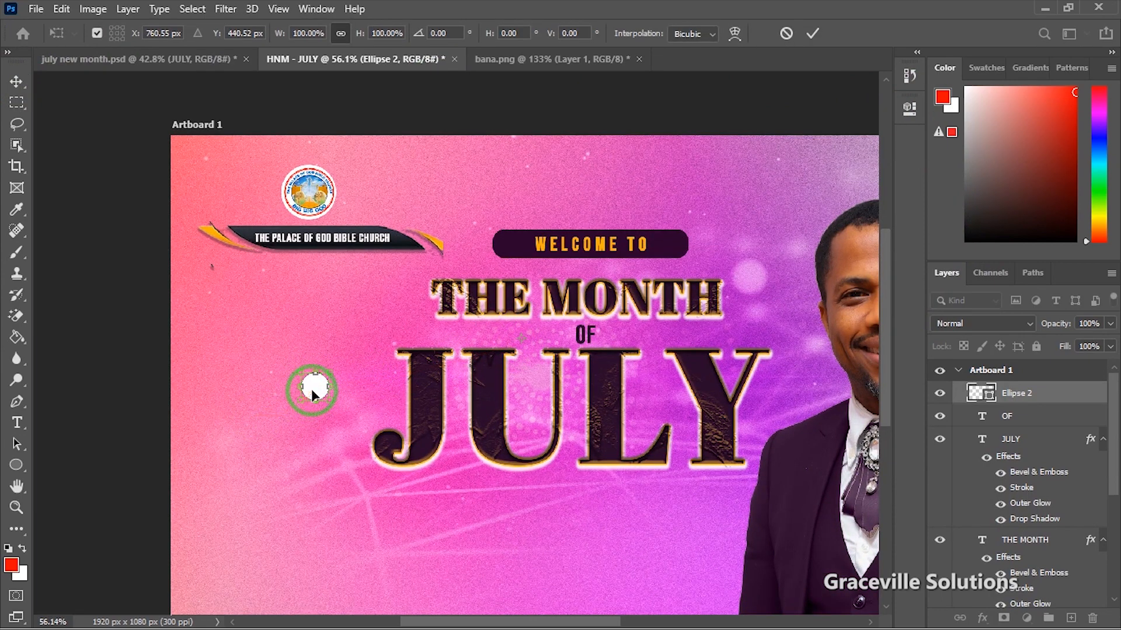
pyautogui.moveTo(312, 392); pyautogui.dragTo(585, 333)
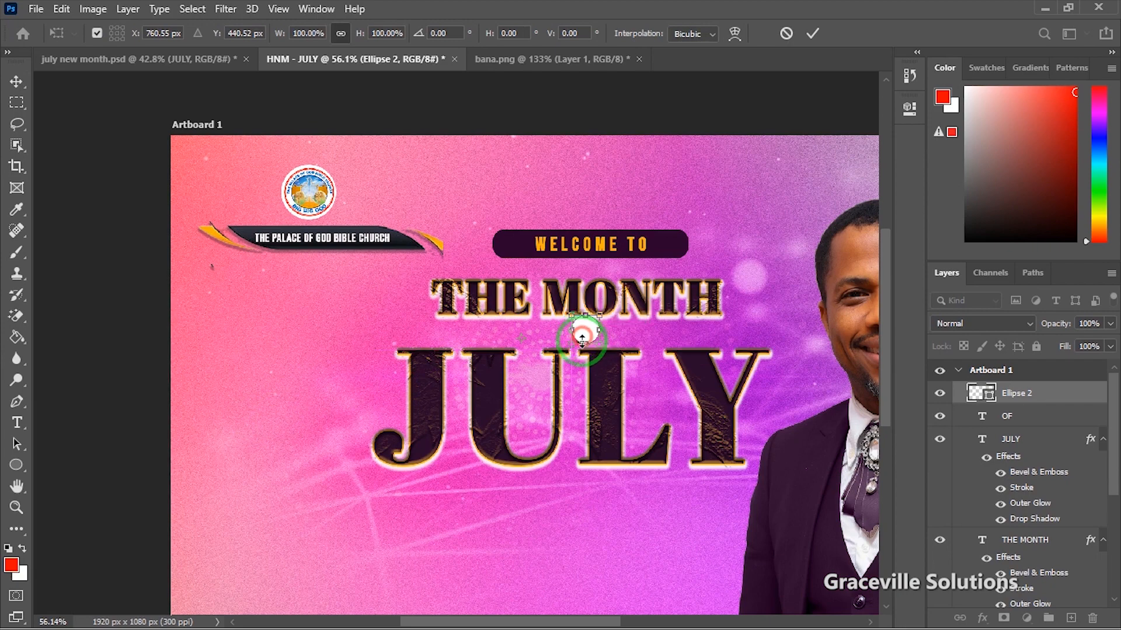
pyautogui.click(811, 35)
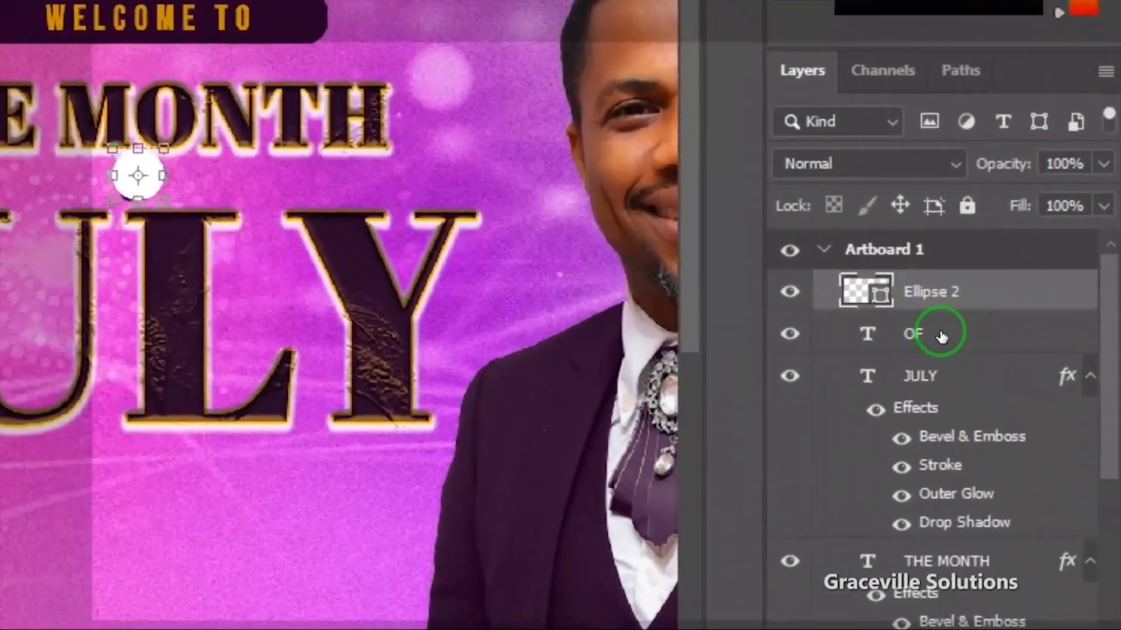
# Step: Stack the OF layer above Ellipse 2 in the Layers panel
pyautogui.moveTo(1022, 416); pyautogui.dragTo(1020, 388)
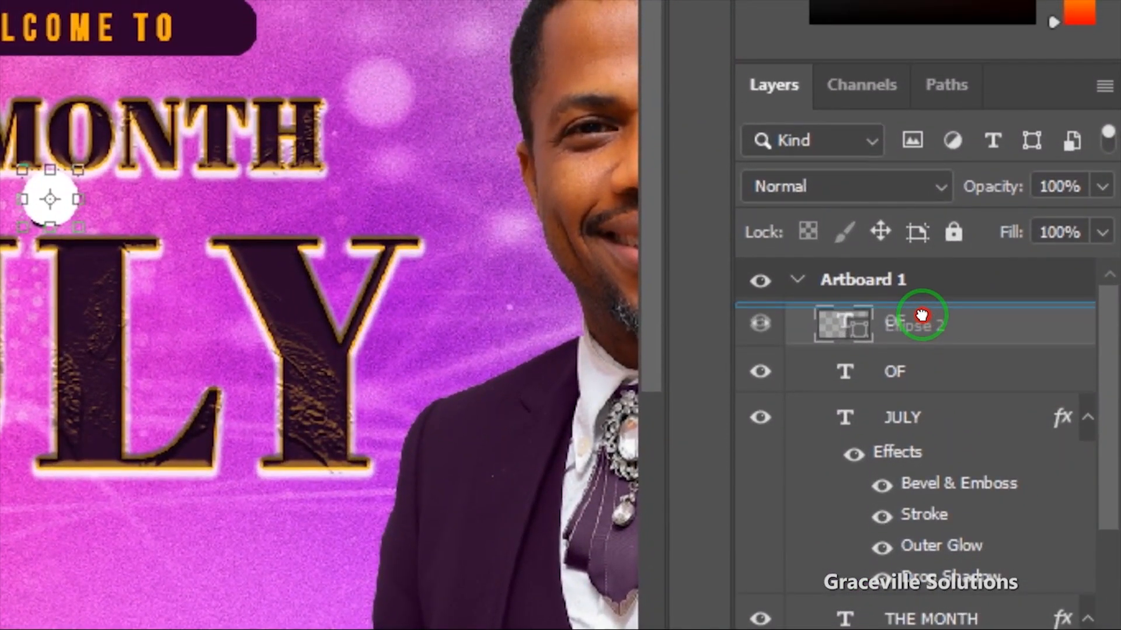
pyautogui.moveTo(921, 316); pyautogui.dragTo(924, 321)
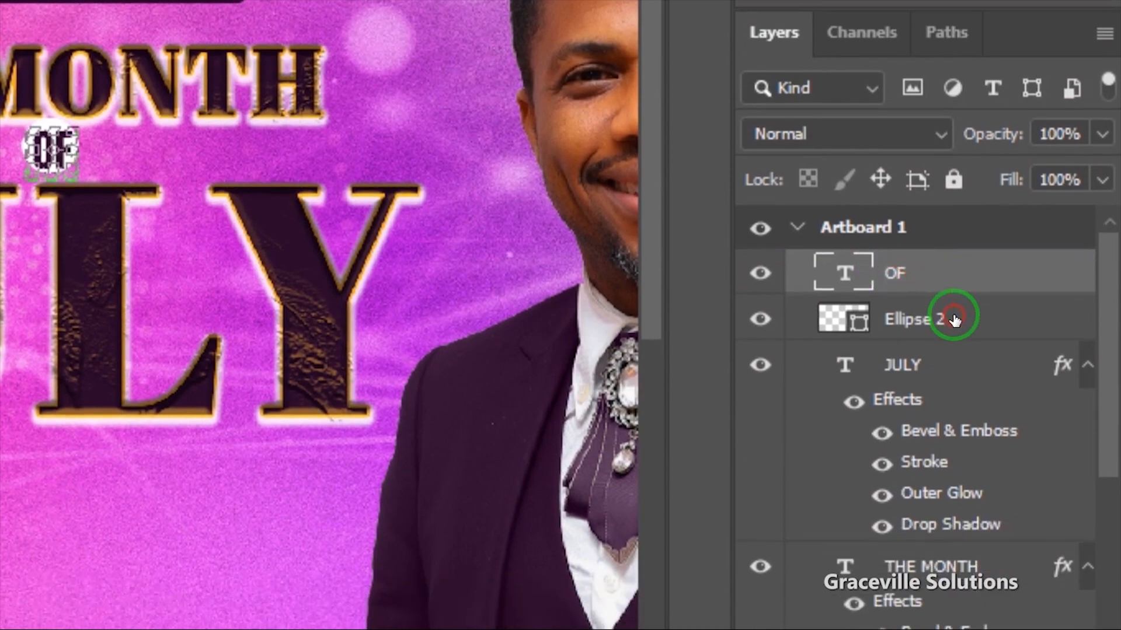
pyautogui.keyDown('shift'); pyautogui.click(941, 374); pyautogui.keyUp('shift')
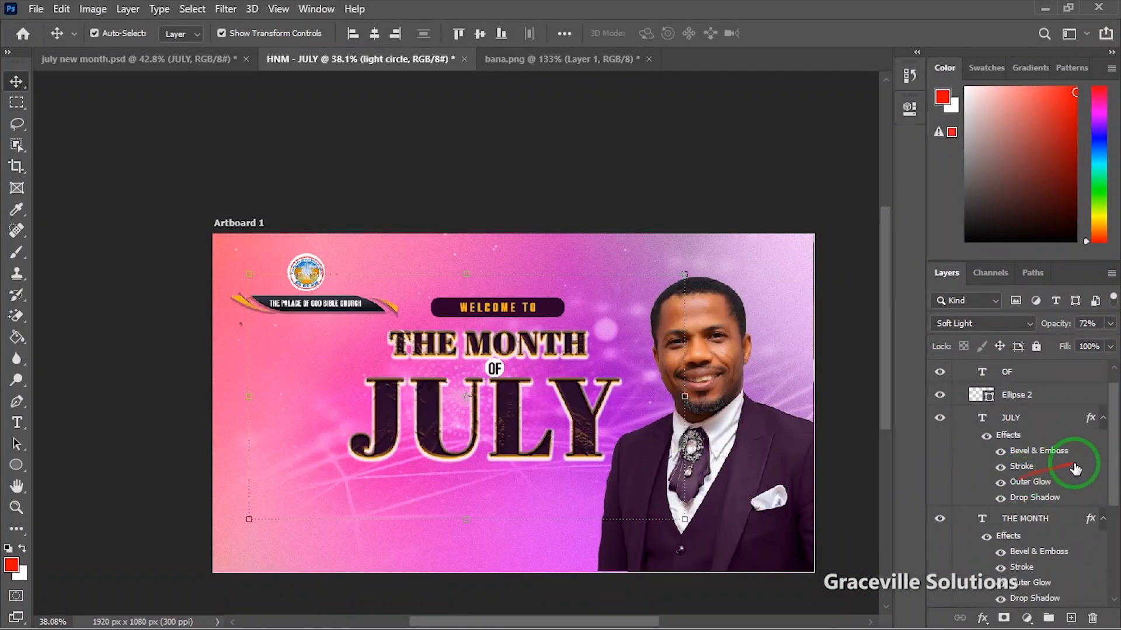
pyautogui.moveTo(1115, 474); pyautogui.dragTo(1115, 443)
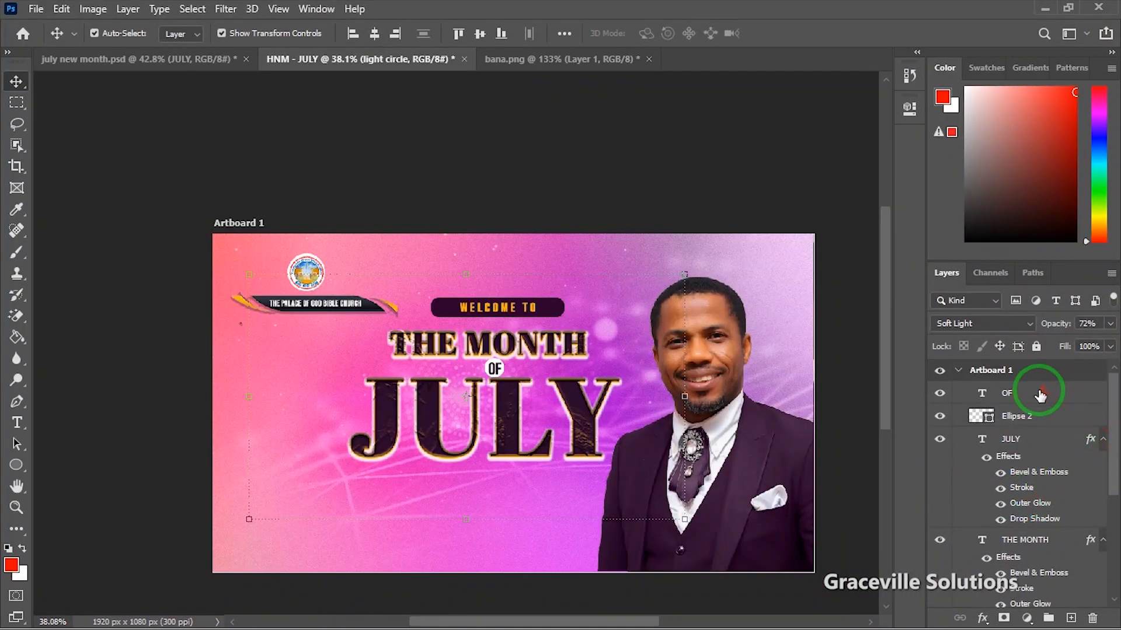
pyautogui.click(1040, 396)
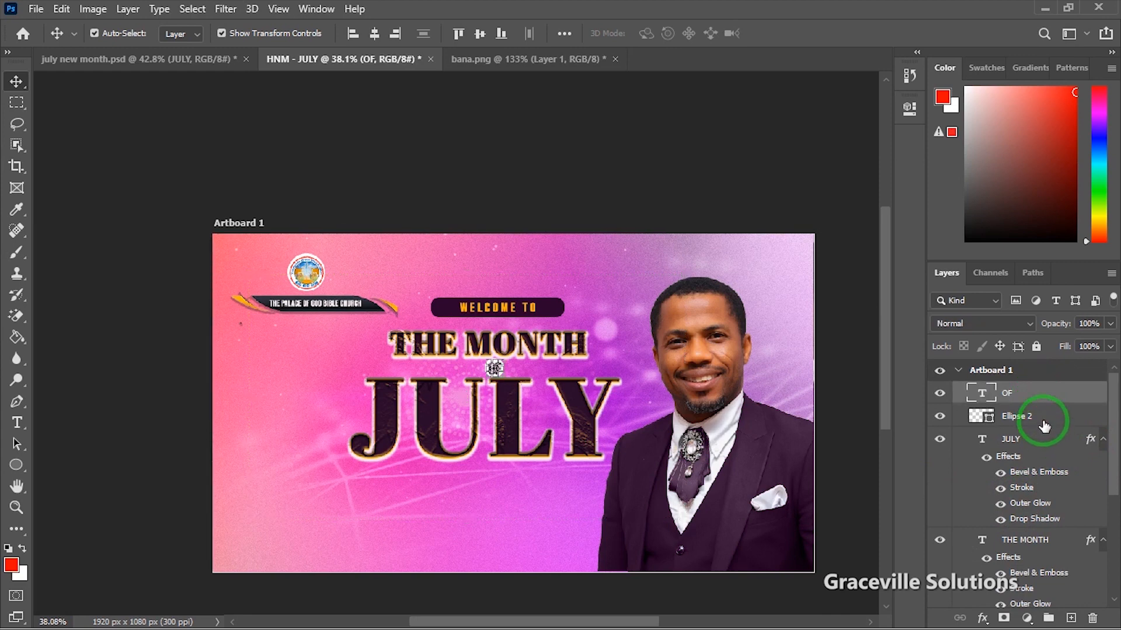
# Step: Group OF with Ellipse 2, and group the title layers from JULY to Rounded Rectangle 1
pyautogui.keyDown('shift'); pyautogui.click(1043, 422); pyautogui.keyUp('shift')
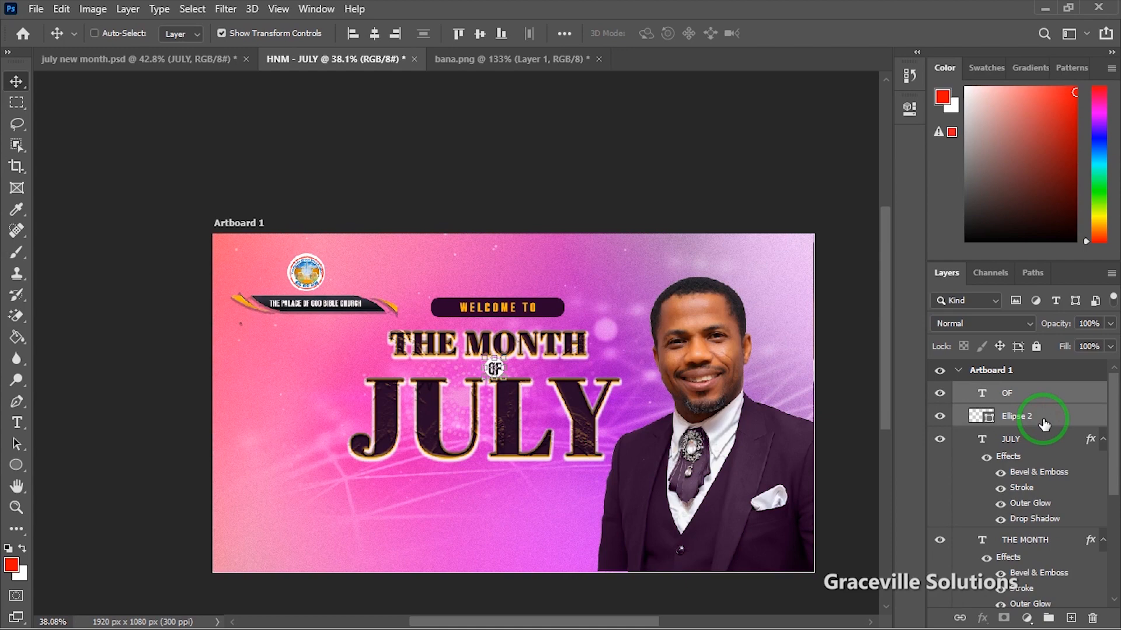
pyautogui.hotkey('ctrl', 'g')
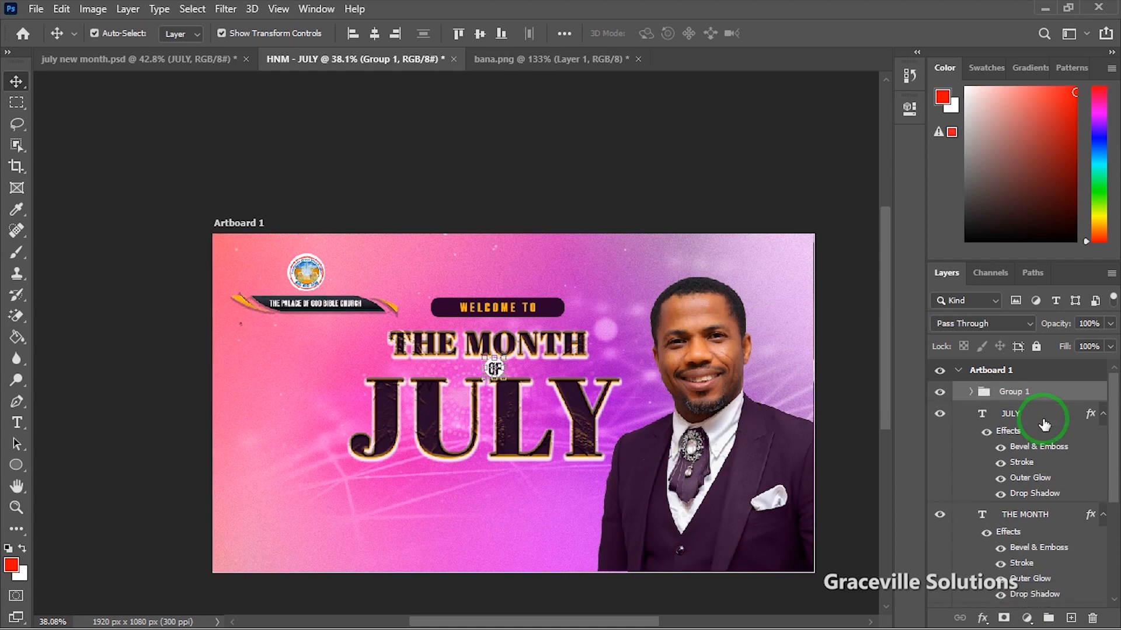
pyautogui.click(1028, 415)
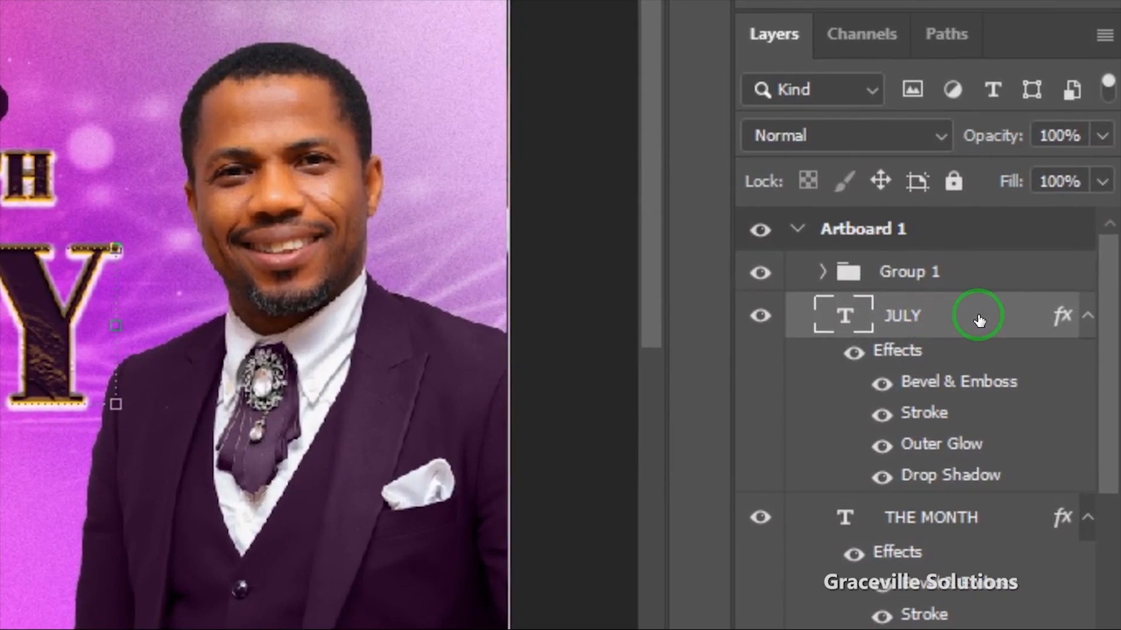
pyautogui.moveTo(1106, 339); pyautogui.dragTo(1106, 497)
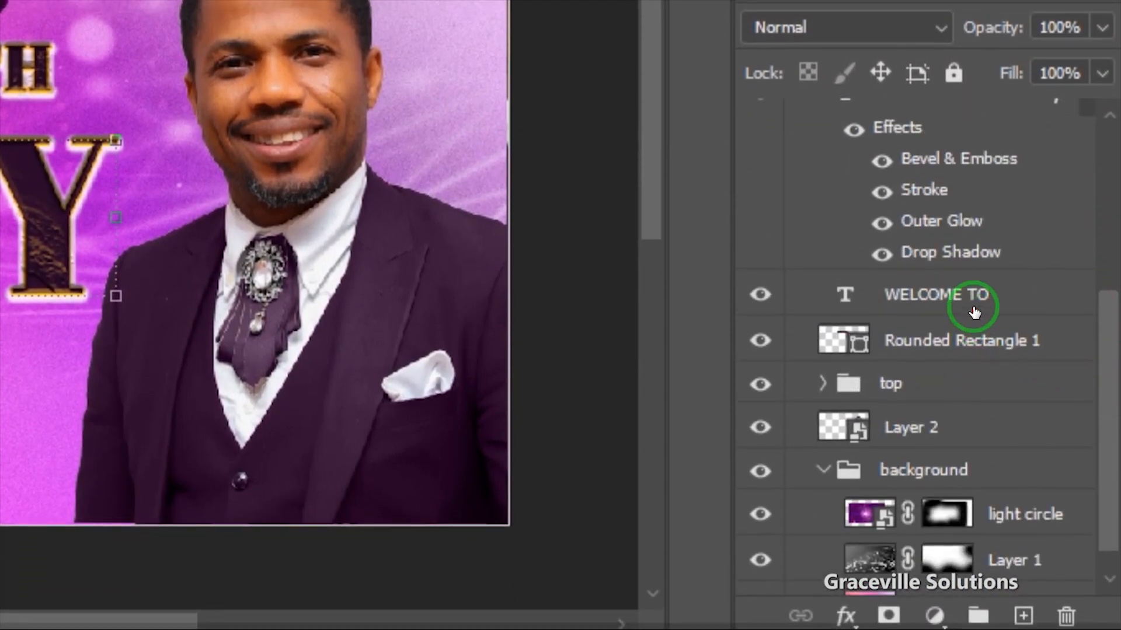
pyautogui.keyDown('shift'); pyautogui.click(961, 329); pyautogui.keyUp('shift')
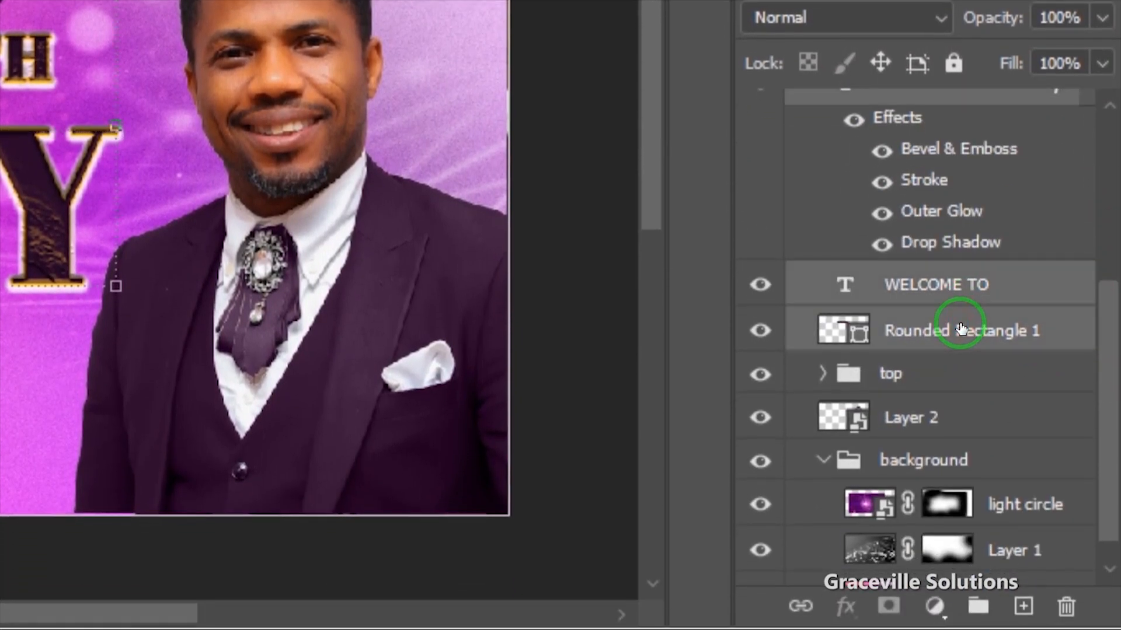
pyautogui.hotkey('ctrl', 'g')
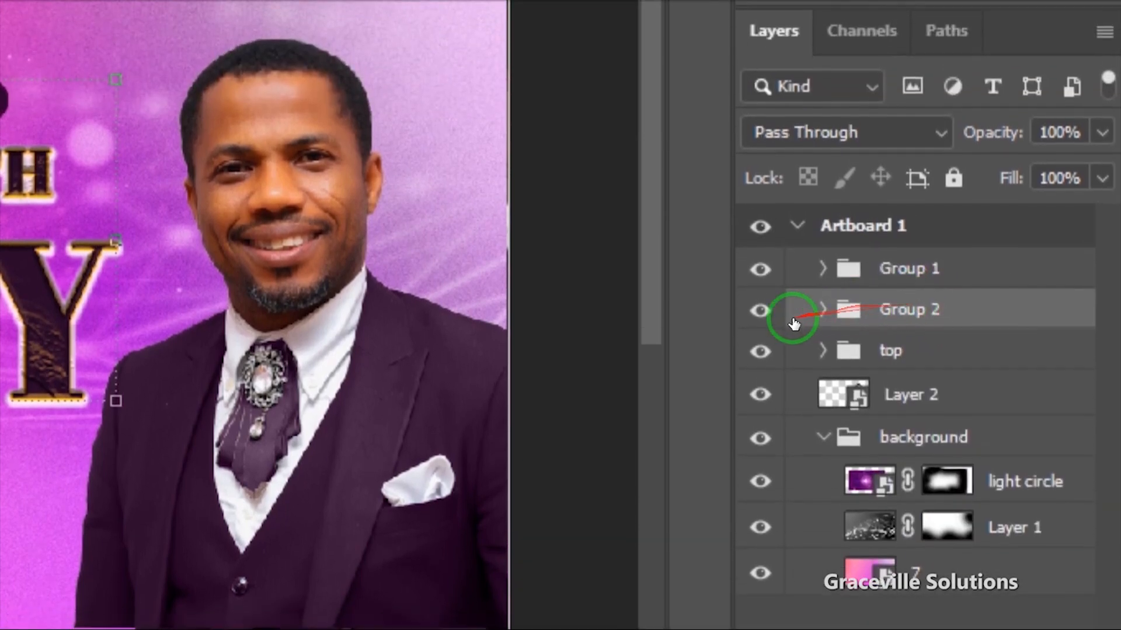
# Step: Name the title group 'MAIN CAPTION' and the OF group 'side'
pyautogui.click(759, 310)
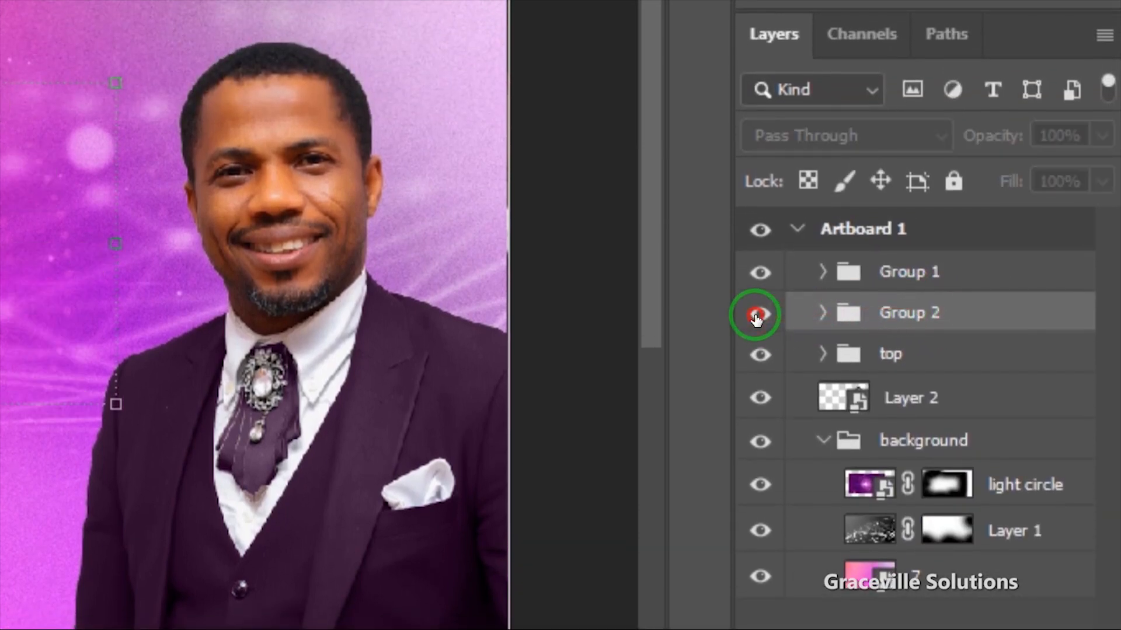
pyautogui.click(758, 310)
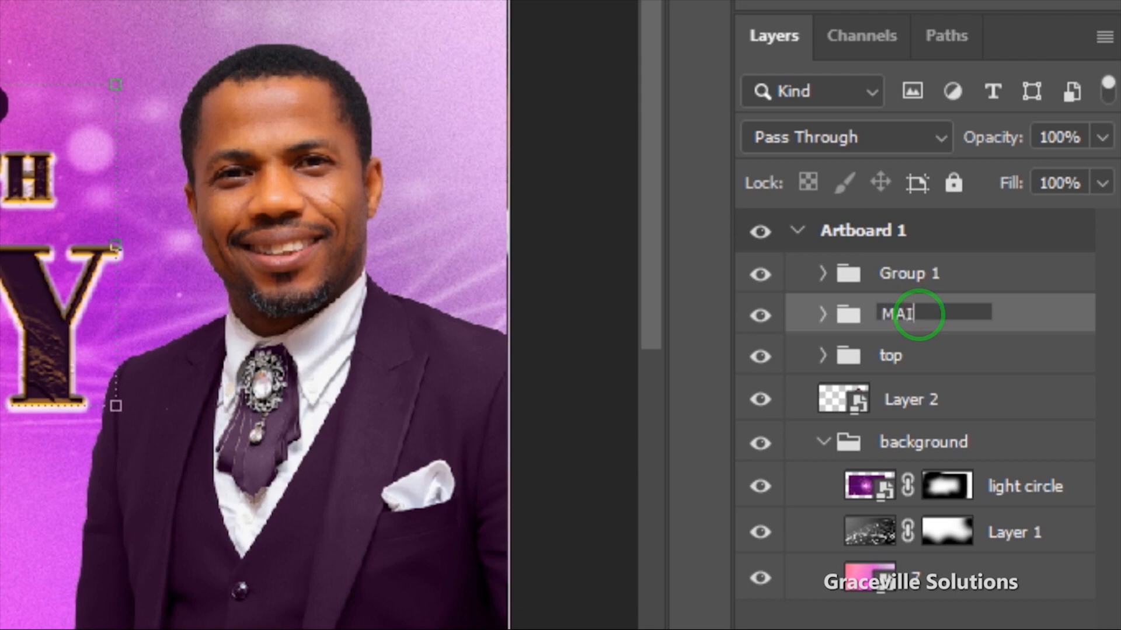
pyautogui.write('CAPTION')
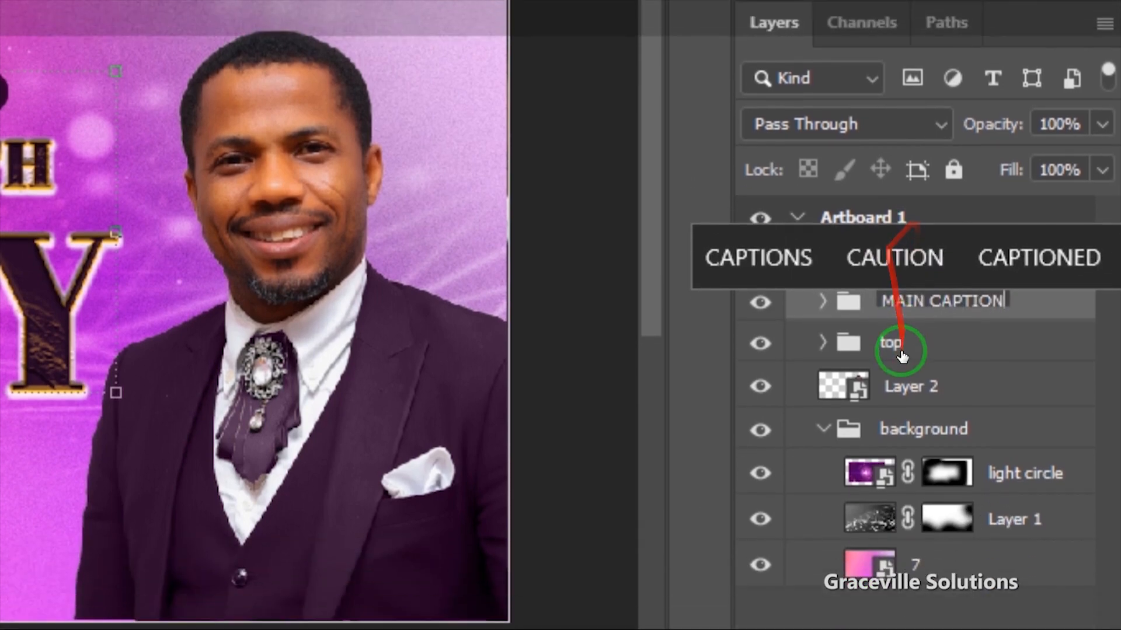
pyautogui.click(890, 357)
pyautogui.click(911, 233)
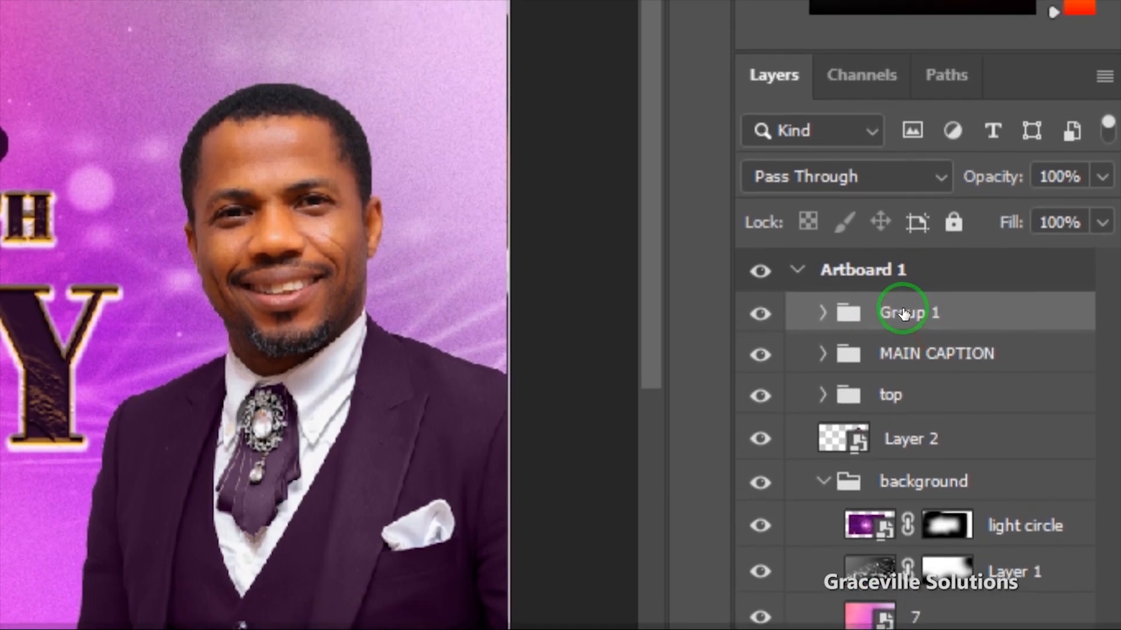
pyautogui.doubleClick(904, 313)
pyautogui.write('s')
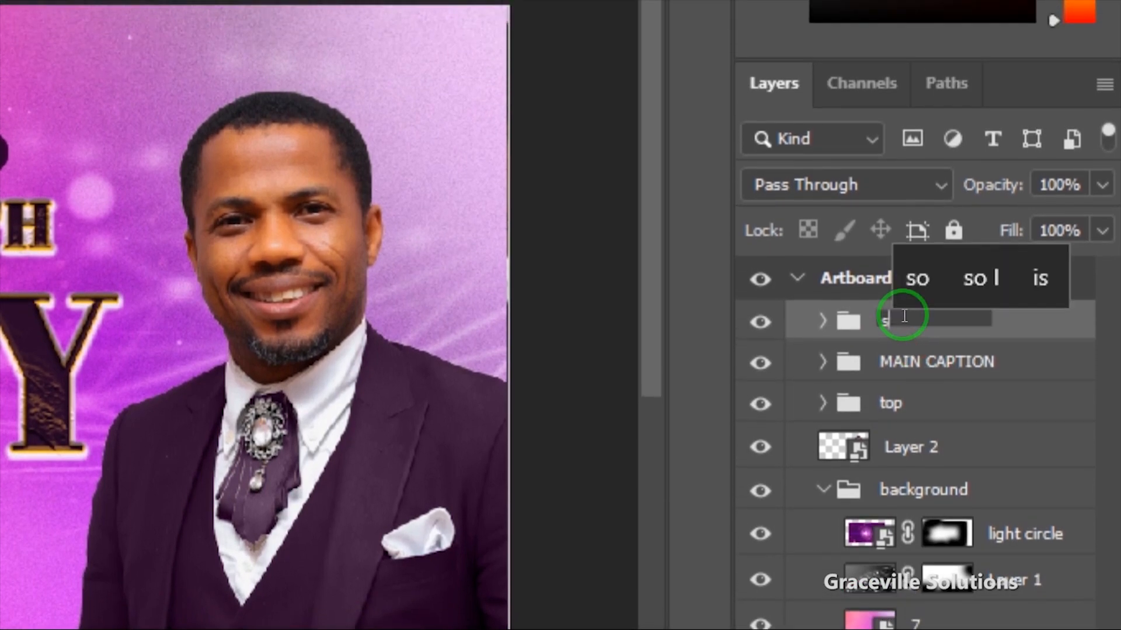
pyautogui.write('ide')
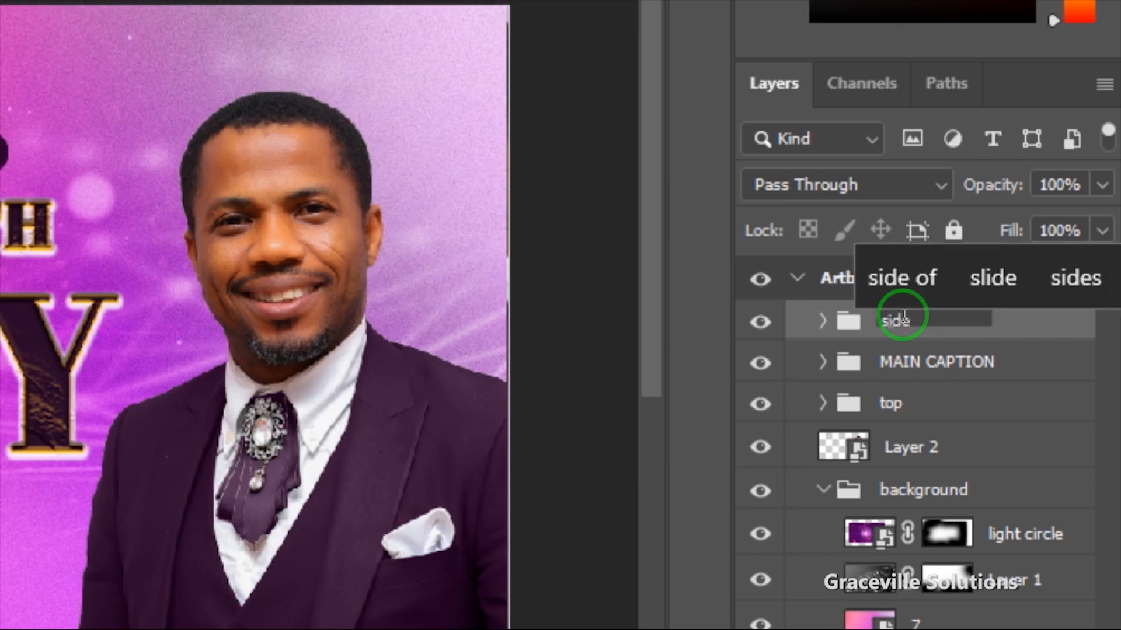
pyautogui.press('Return')
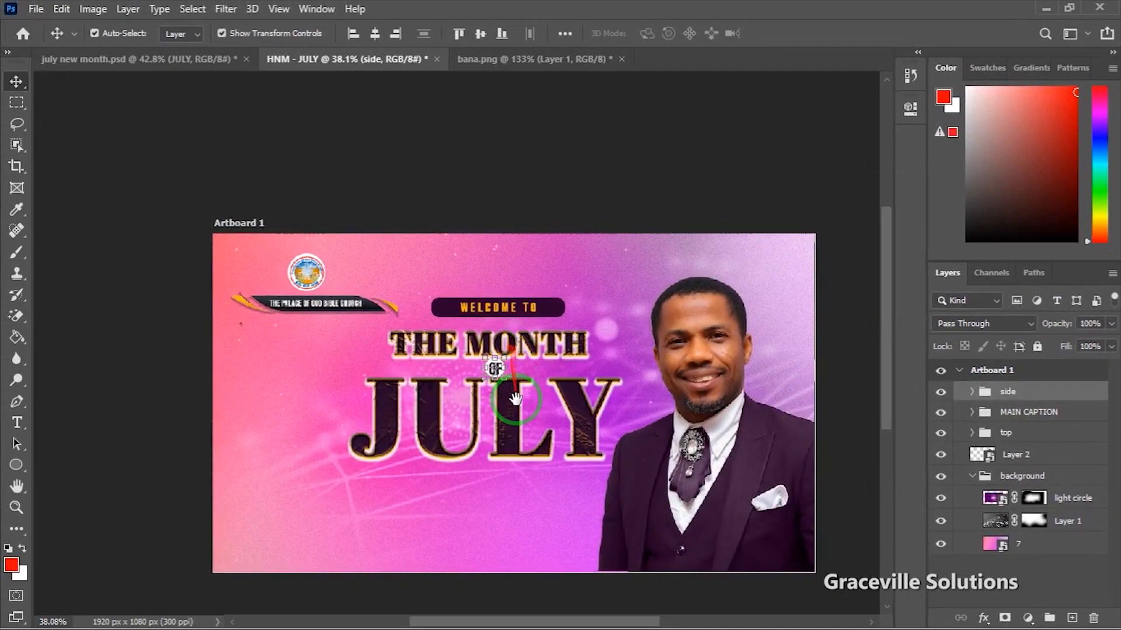
pyautogui.moveTo(516, 399); pyautogui.dragTo(513, 320)
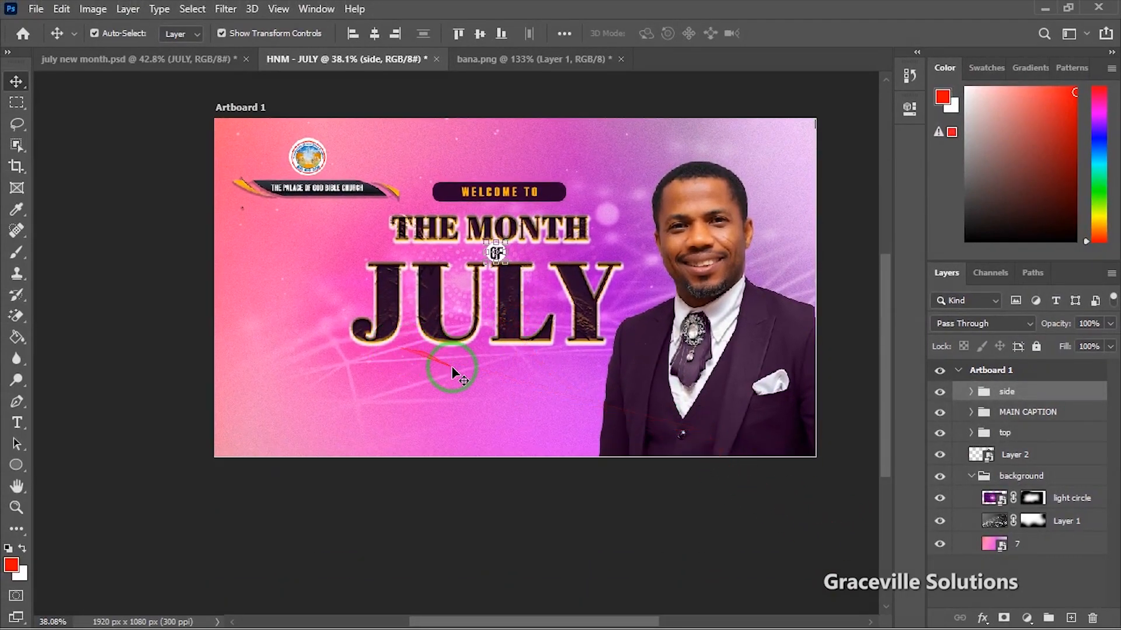
# Step: Open fruits.jpg from the new month folder with Adobe Photoshop 2020
pyautogui.press('super')
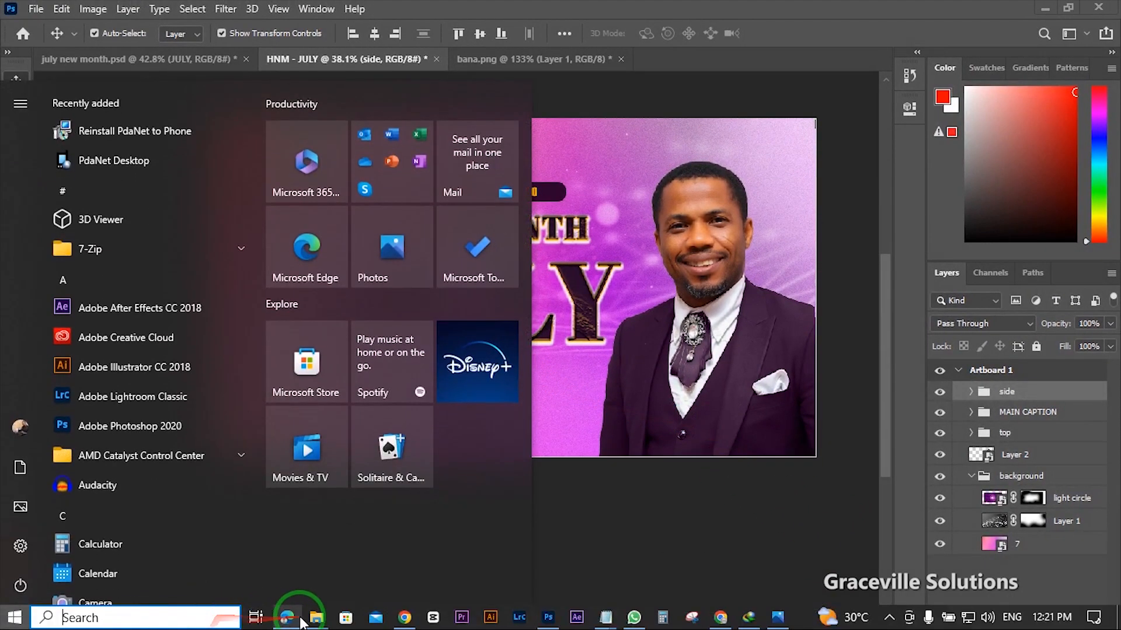
pyautogui.click(316, 616)
pyautogui.click(324, 554)
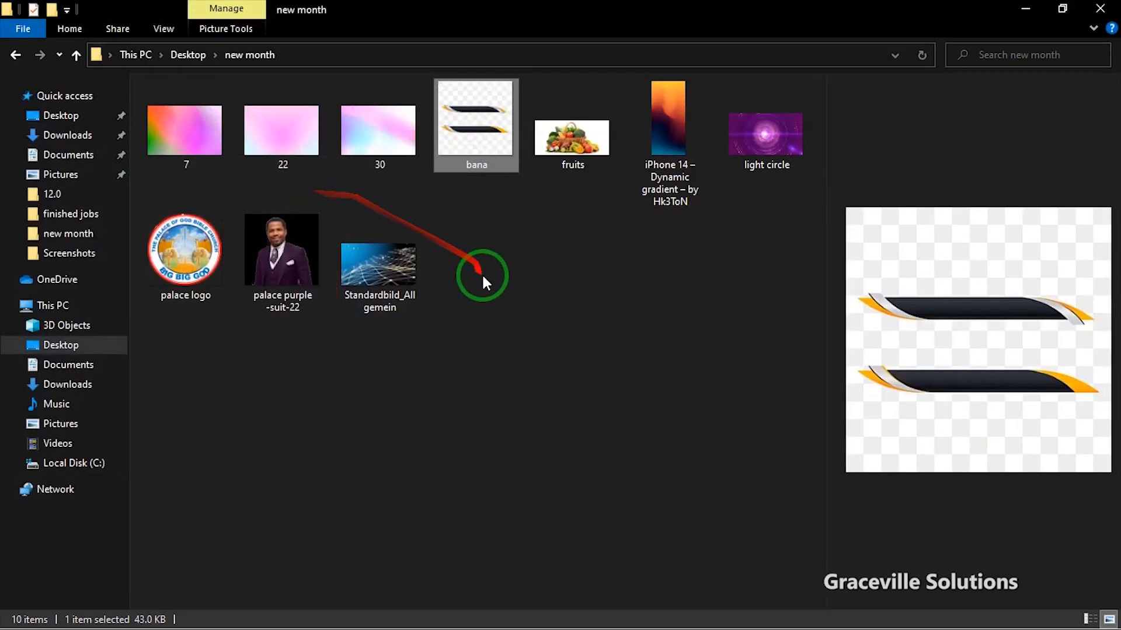
pyautogui.click(569, 144)
pyautogui.rightClick(568, 143)
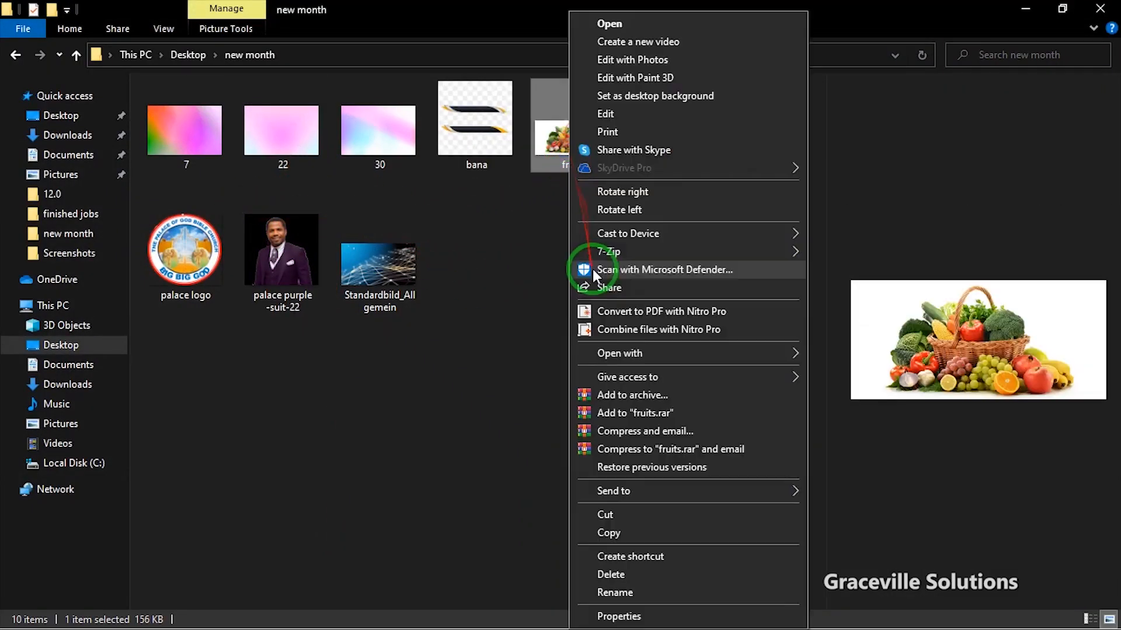
pyautogui.moveTo(718, 353)
pyautogui.click(827, 371)
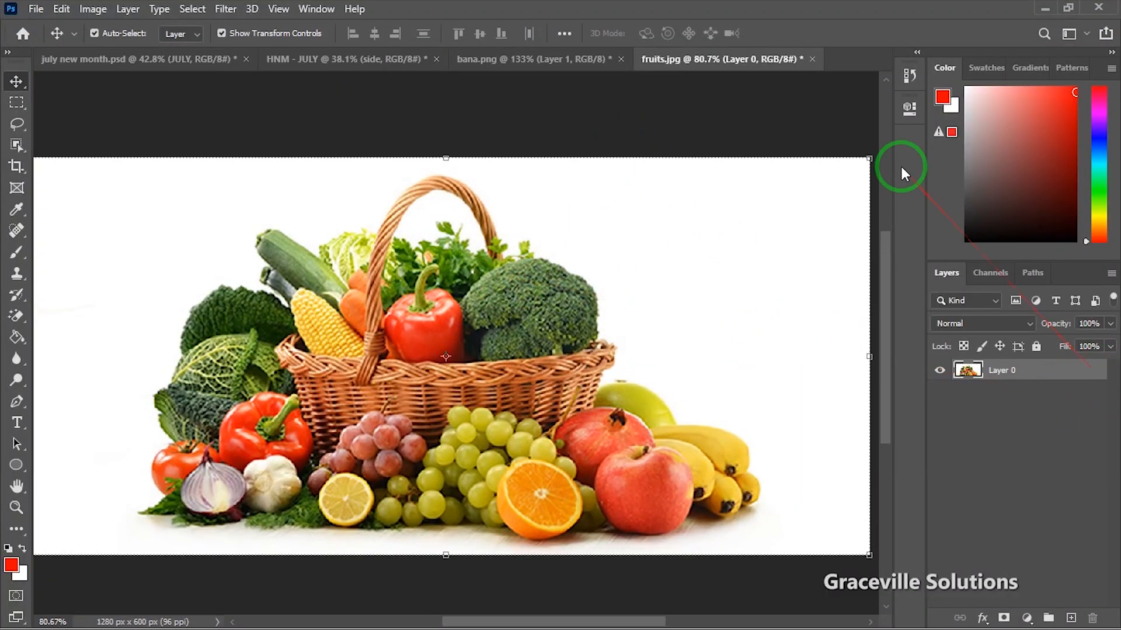
# Step: Remove the fruit basket's white background and drag it onto the July artboard
pyautogui.click(911, 110)
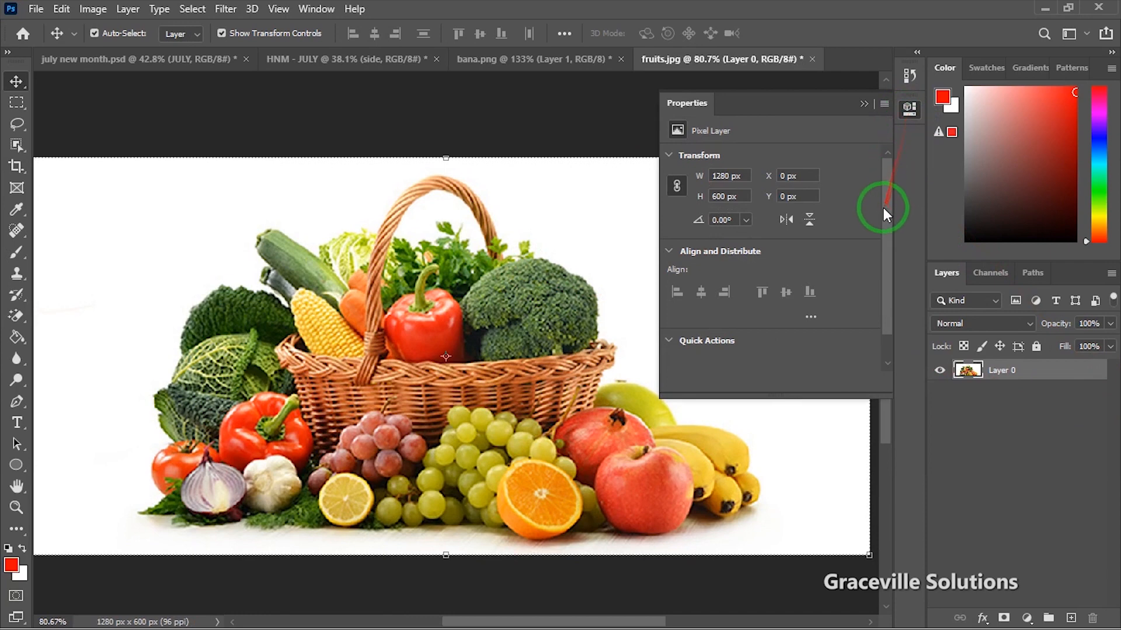
pyautogui.moveTo(884, 208); pyautogui.dragTo(881, 294)
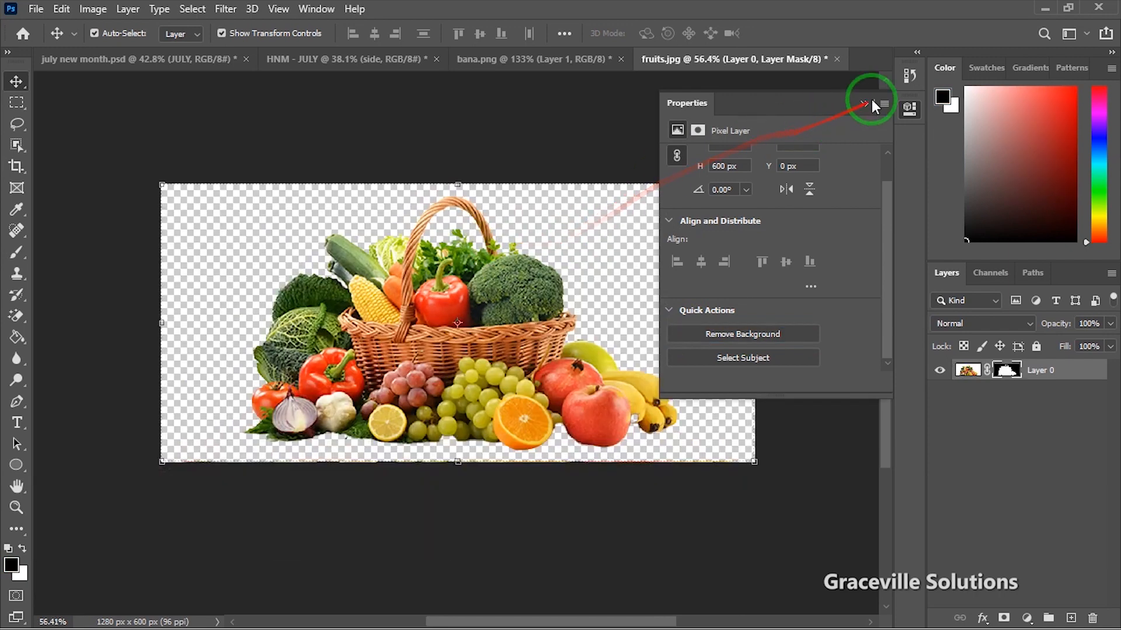
pyautogui.click(864, 103)
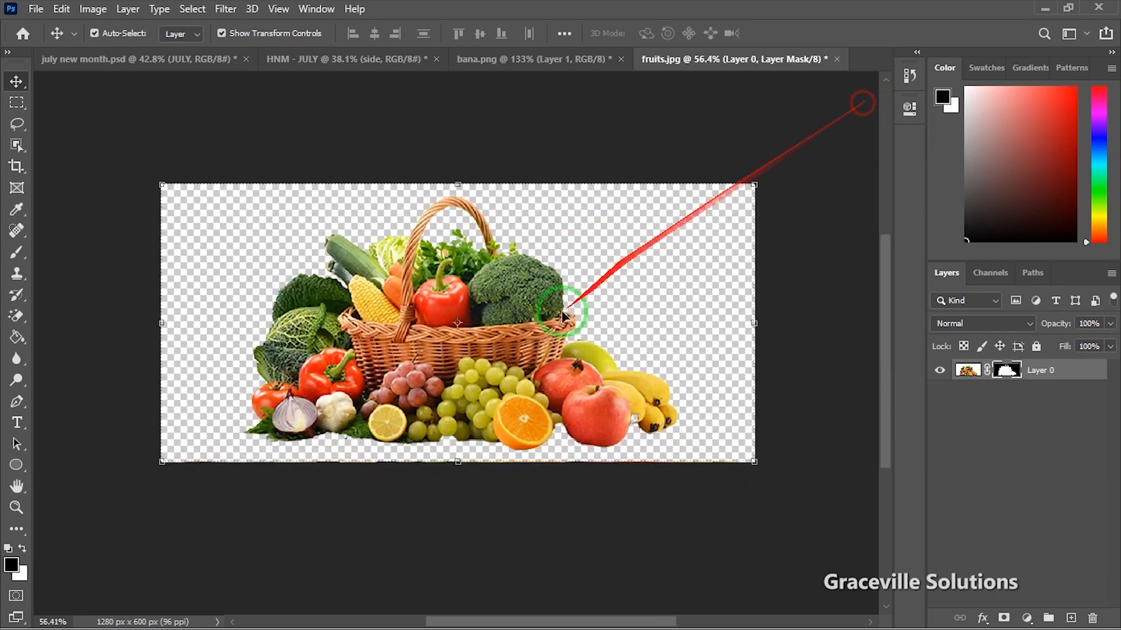
pyautogui.moveTo(522, 367); pyautogui.dragTo(380, 60)
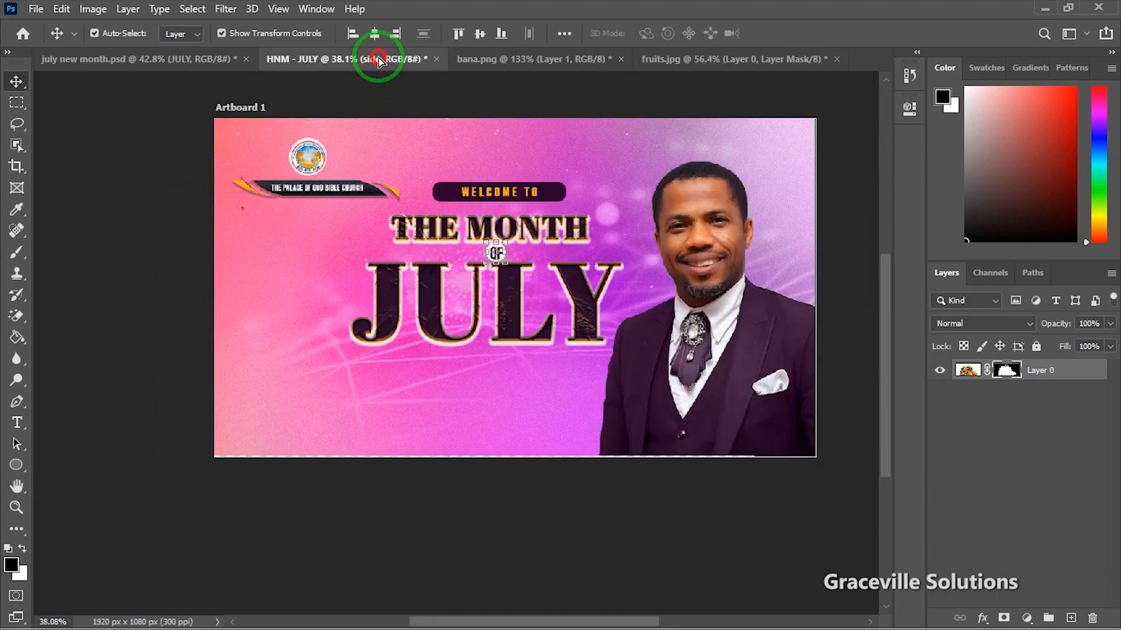
pyautogui.moveTo(418, 290); pyautogui.dragTo(366, 311)
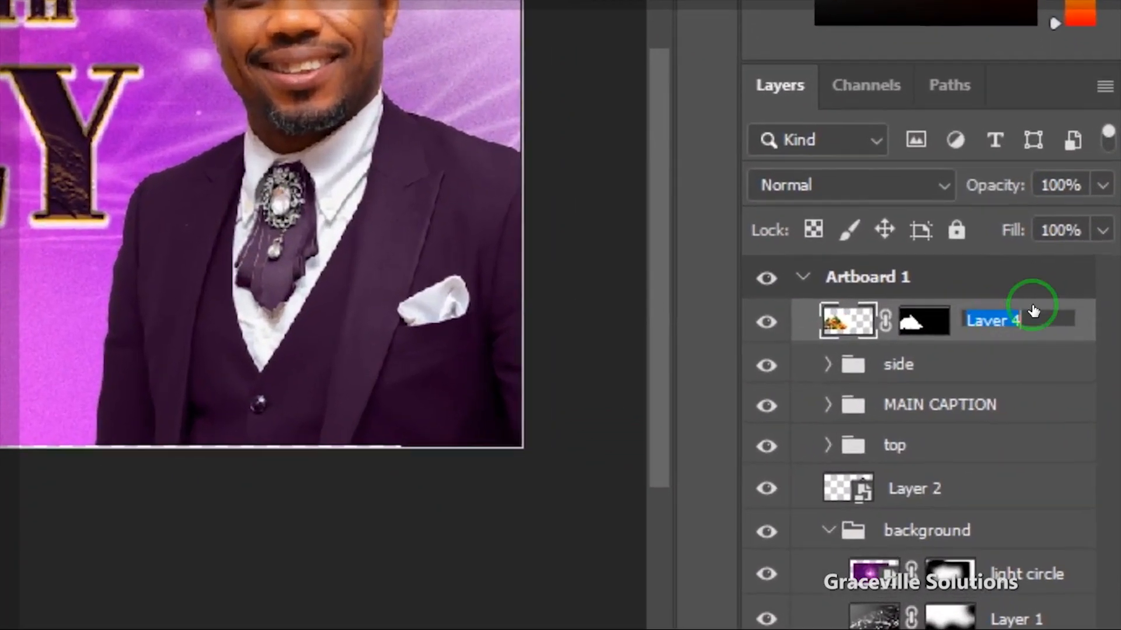
# Step: Rename the fruit basket layer 'fruits'
pyautogui.write('fruits')
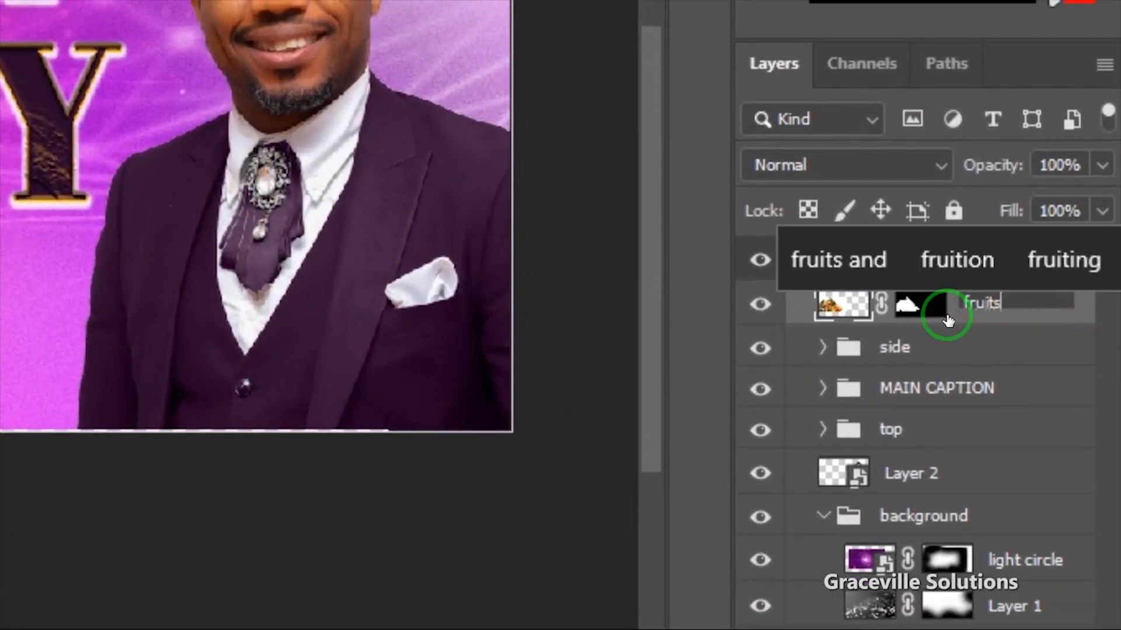
pyautogui.press('Return')
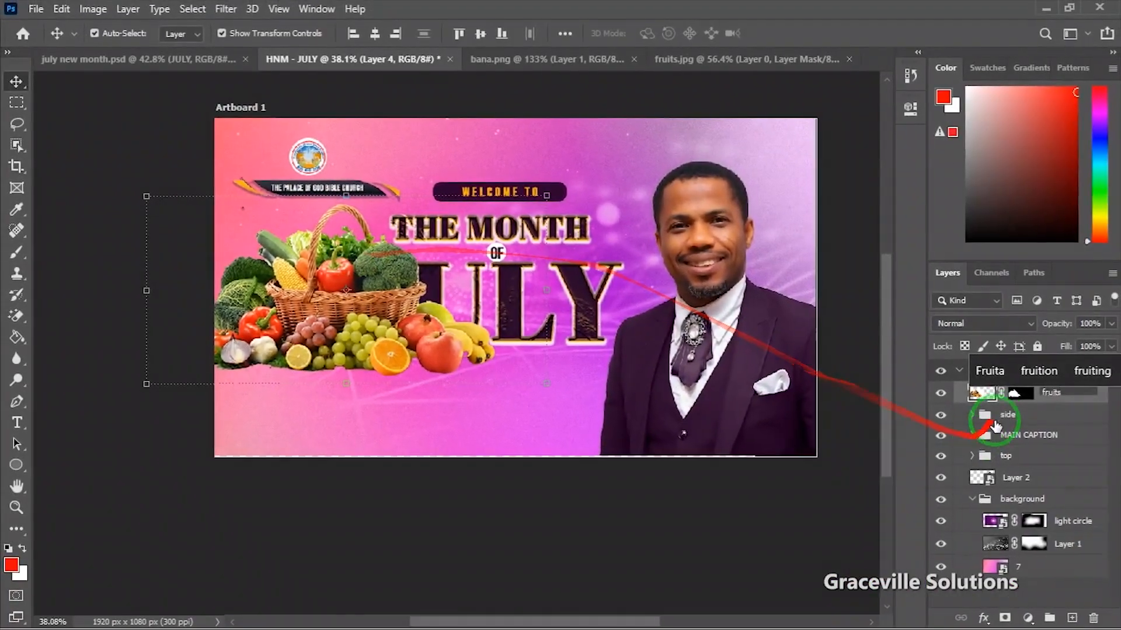
pyautogui.click(982, 407)
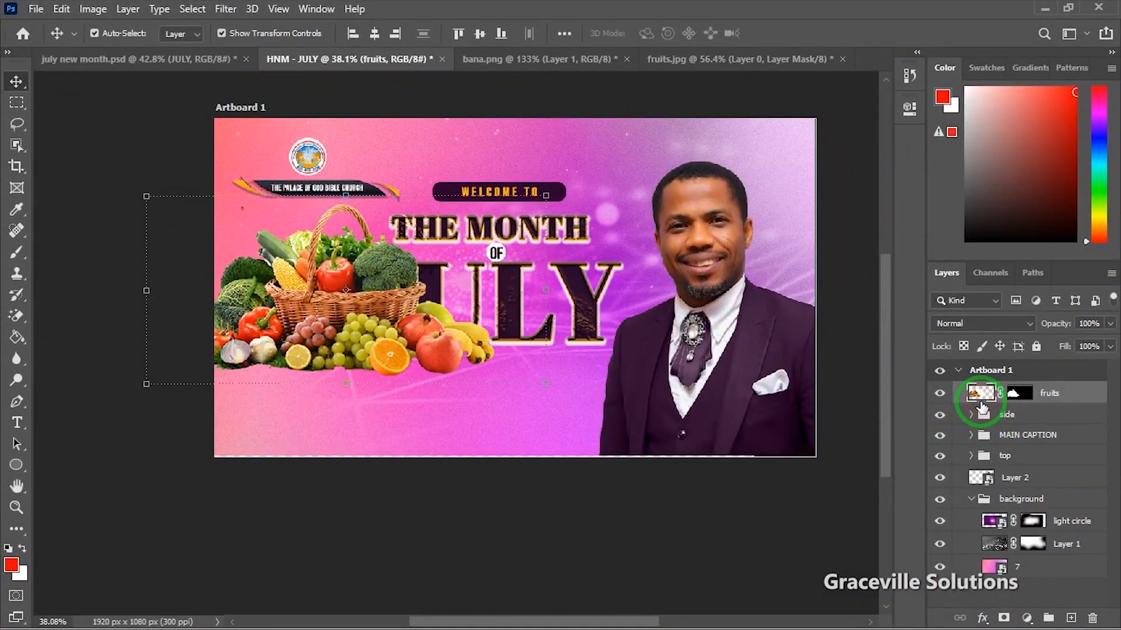
# Step: Put the fruits layer in the background group, slide it behind JULY and set opacity to 39%
pyautogui.moveTo(986, 427); pyautogui.dragTo(1015, 513)
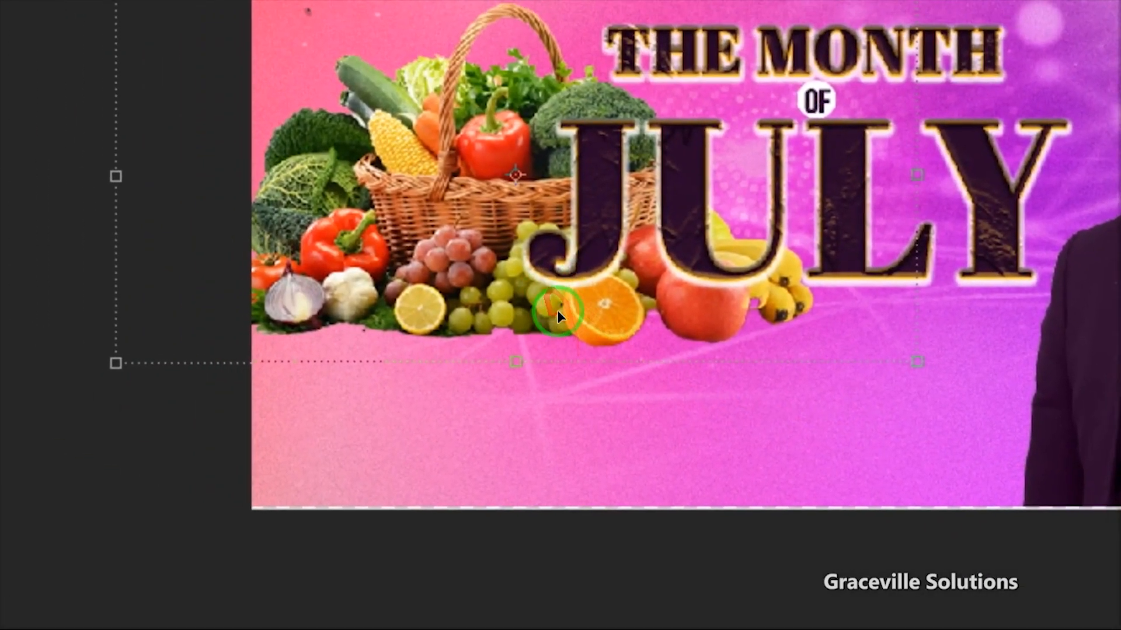
pyautogui.moveTo(558, 312)
pyautogui.mouseDown()
pyautogui.moveTo(577, 318)
pyautogui.moveTo(559, 316)
pyautogui.mouseUp()
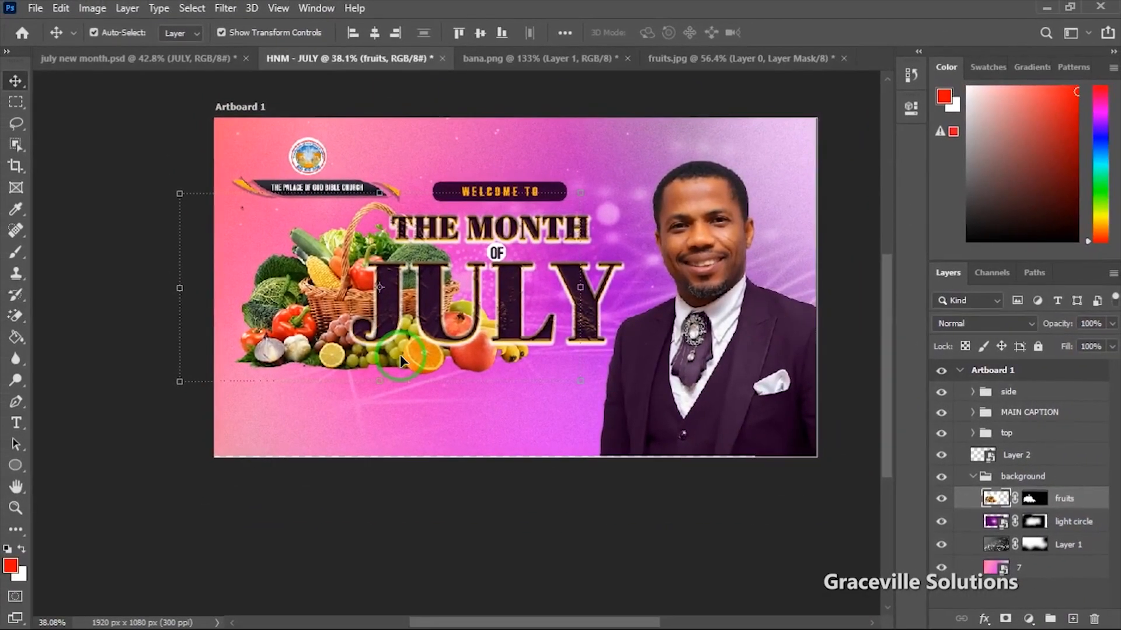
pyautogui.scroll(2, 400, 355)
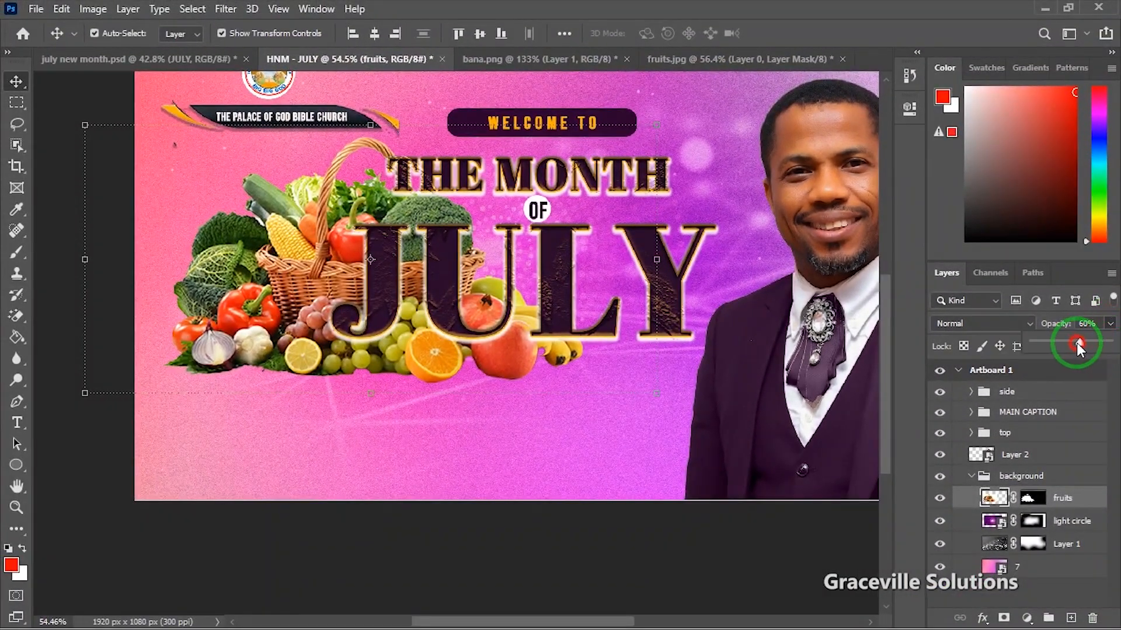
pyautogui.moveTo(1076, 343); pyautogui.dragTo(1069, 342)
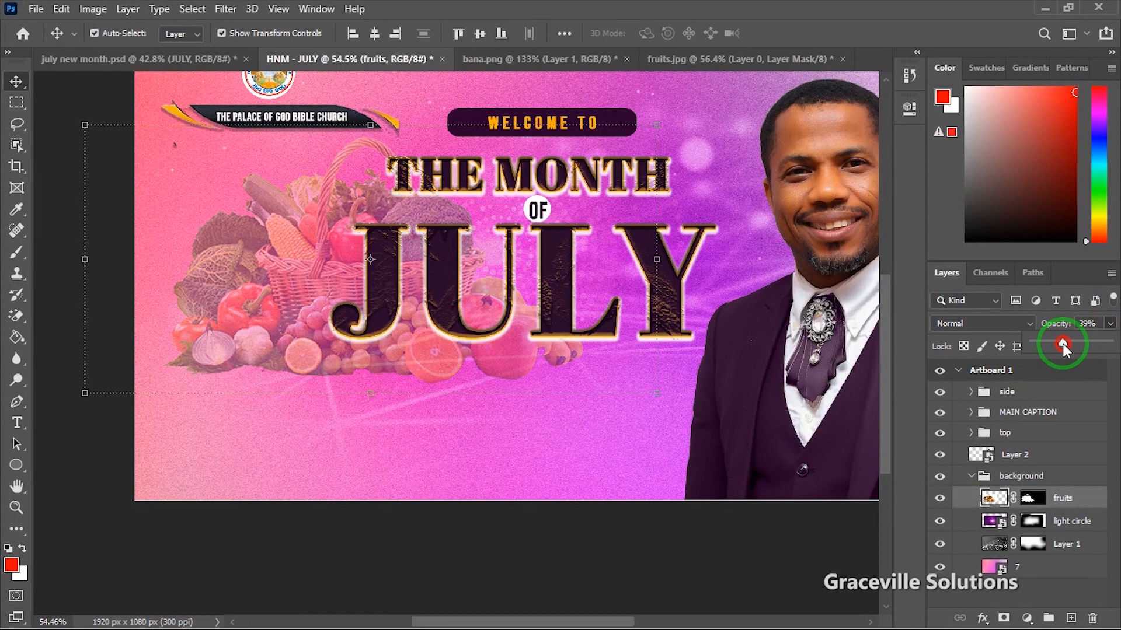
pyautogui.scroll(-4, 446, 366)
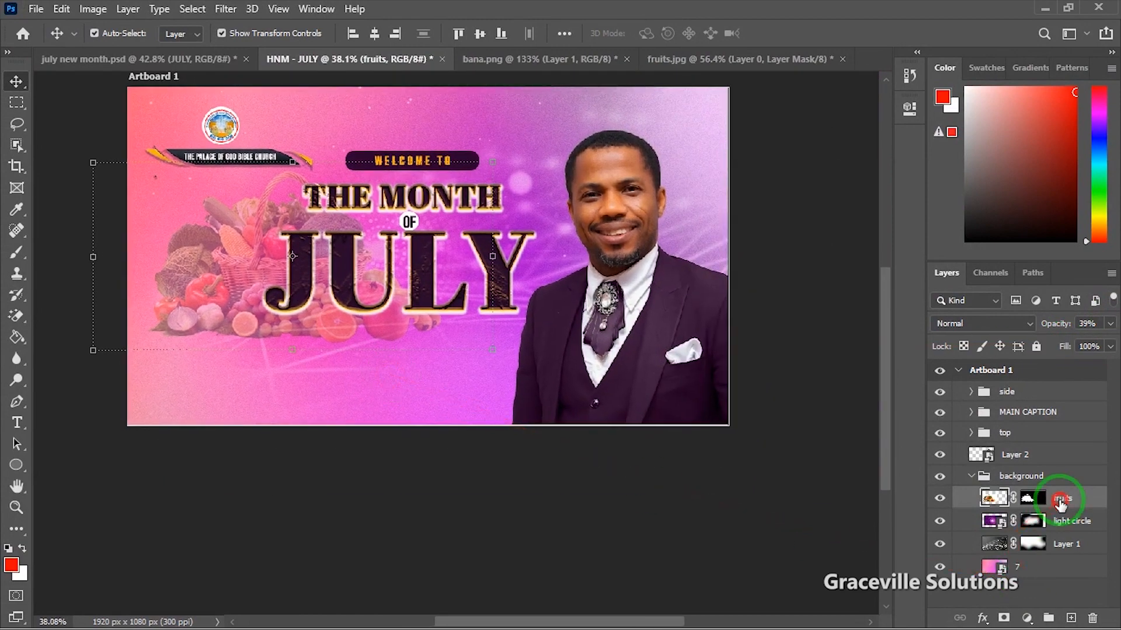
pyautogui.click(1067, 520)
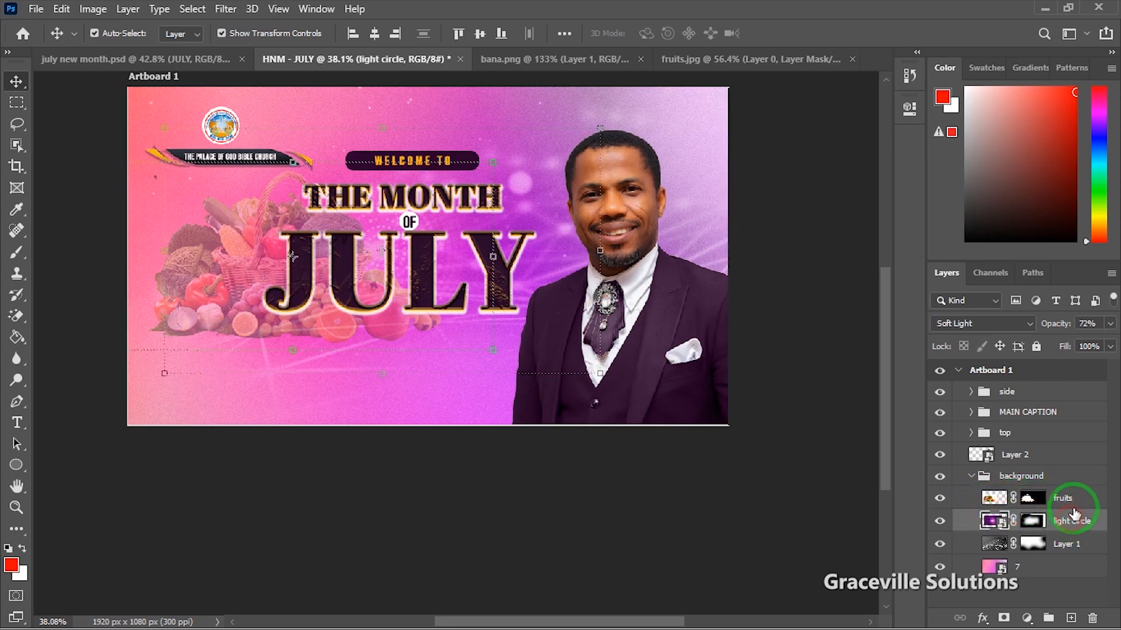
pyautogui.click(1074, 497)
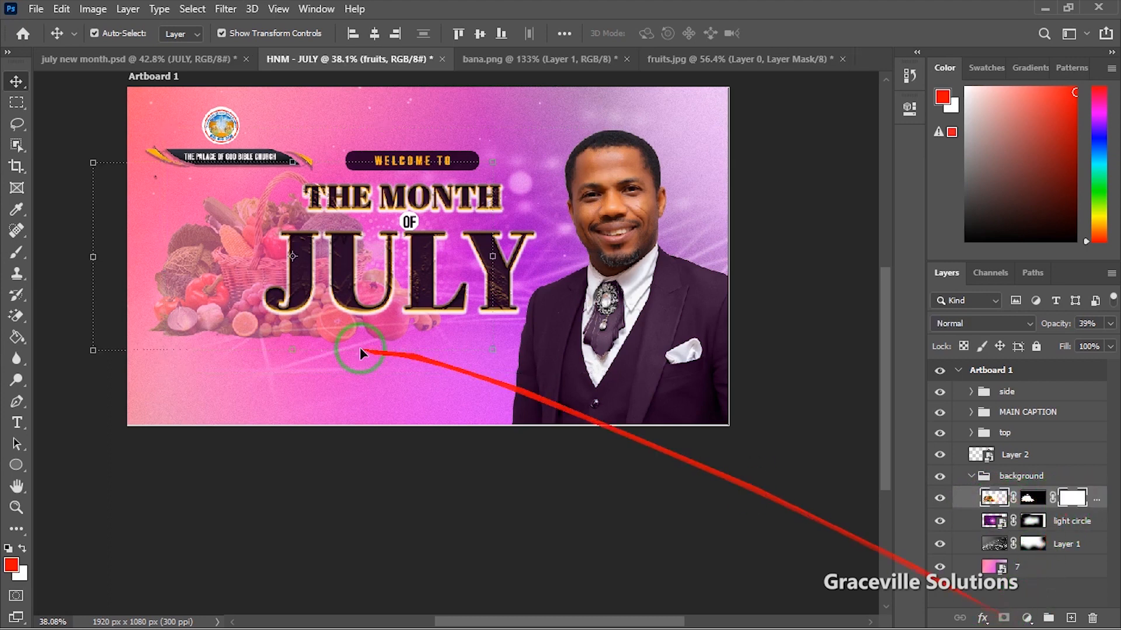
# Step: Brush black onto the fruits layer mask along the lower left and bottom edge
pyautogui.press('b')
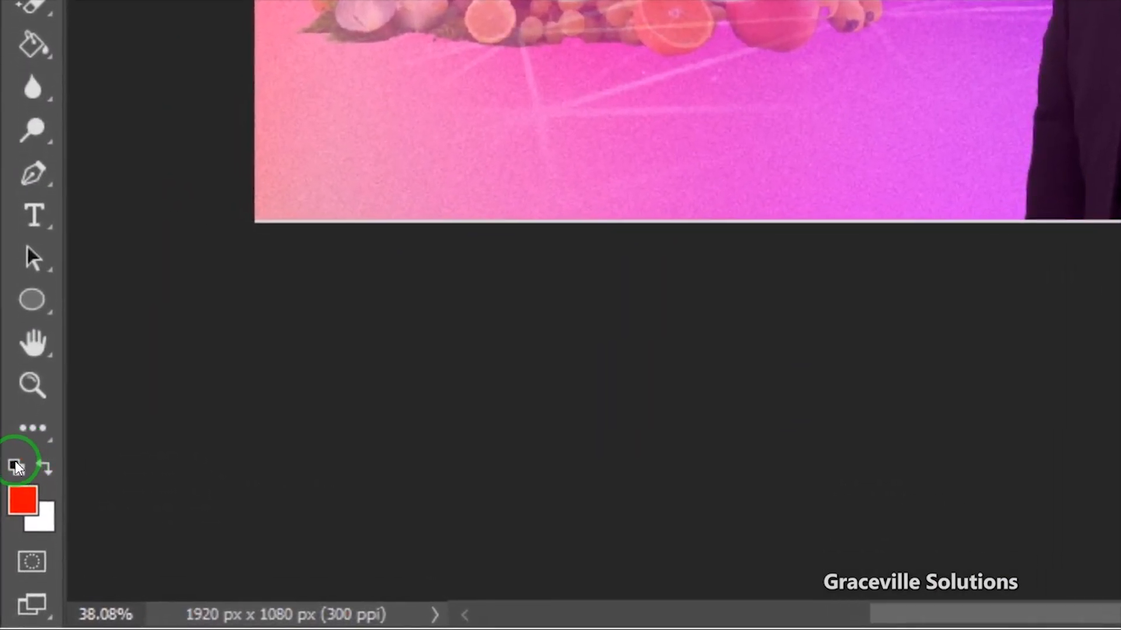
pyautogui.click(16, 467)
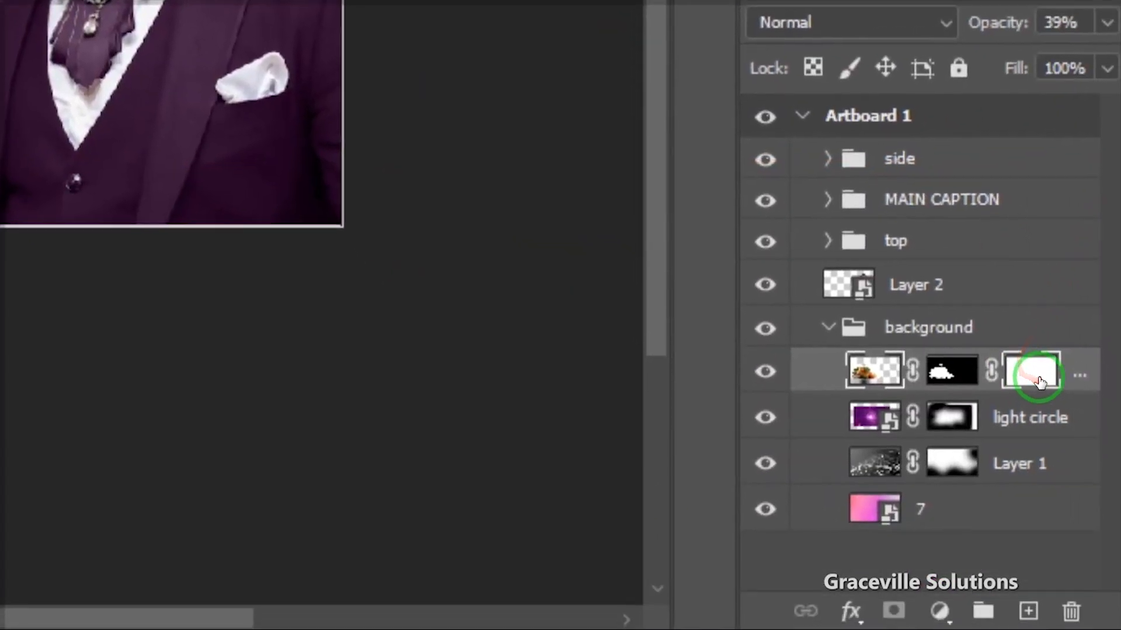
pyautogui.click(1025, 367)
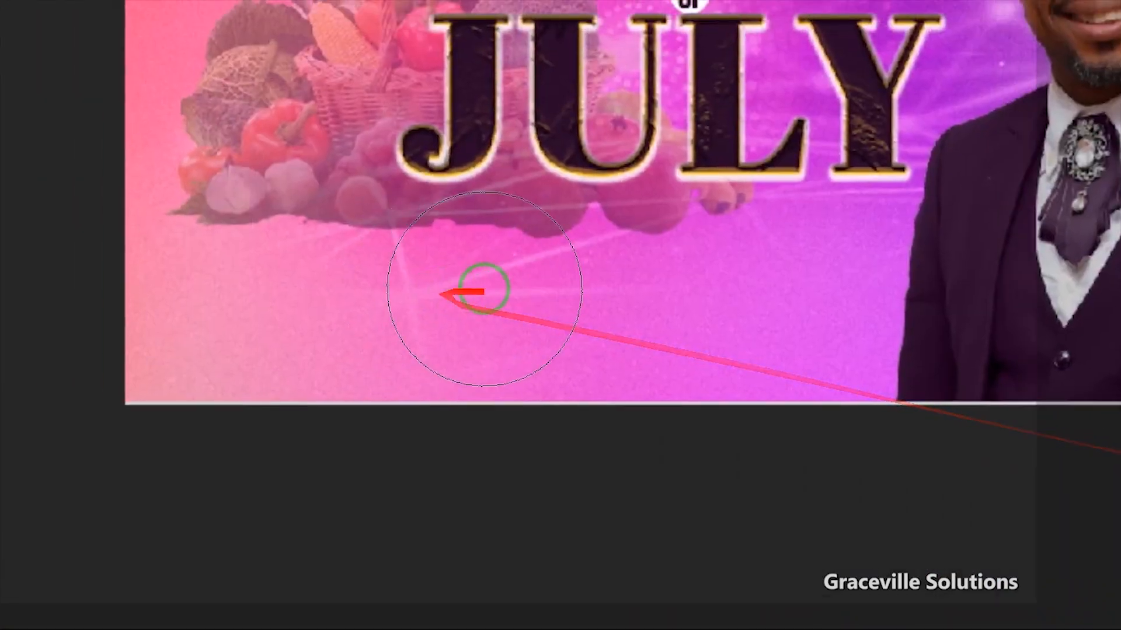
pyautogui.moveTo(458, 315)
pyautogui.mouseDown()
pyautogui.moveTo(567, 330)
pyautogui.moveTo(660, 298)
pyautogui.mouseUp()
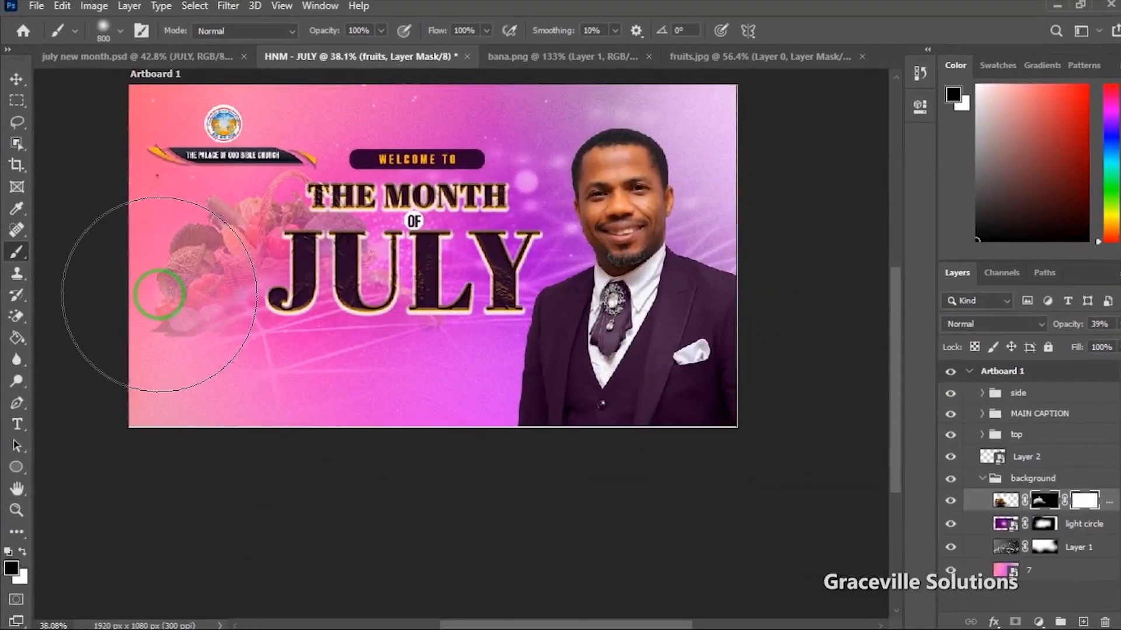
pyautogui.moveTo(222, 320); pyautogui.dragTo(290, 426)
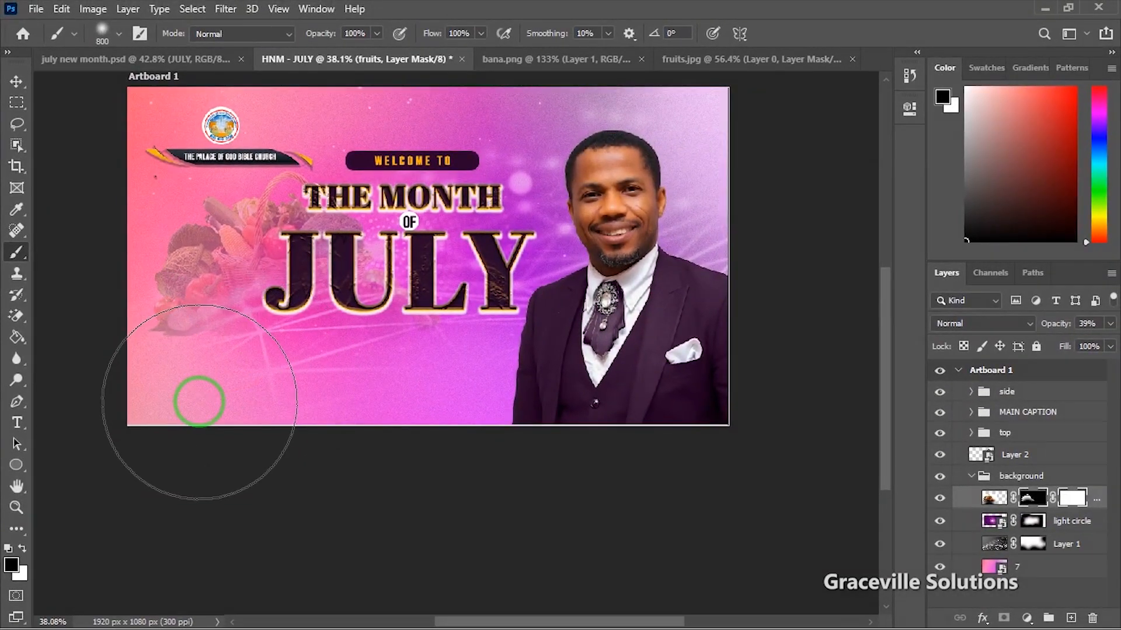
pyautogui.moveTo(207, 402); pyautogui.dragTo(300, 410)
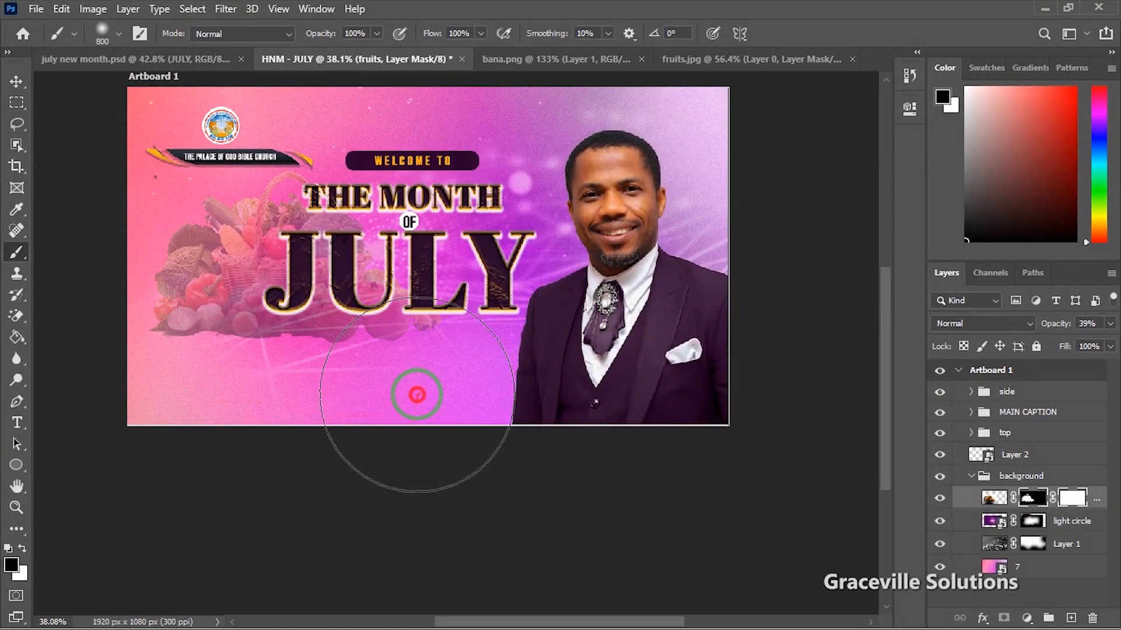
pyautogui.moveTo(449, 380)
pyautogui.mouseDown()
pyautogui.moveTo(260, 421)
pyautogui.moveTo(199, 426)
pyautogui.moveTo(155, 405)
pyautogui.moveTo(193, 437)
pyautogui.moveTo(379, 451)
pyautogui.moveTo(219, 438)
pyautogui.moveTo(55, 250)
pyautogui.moveTo(28, 116)
pyautogui.mouseUp()
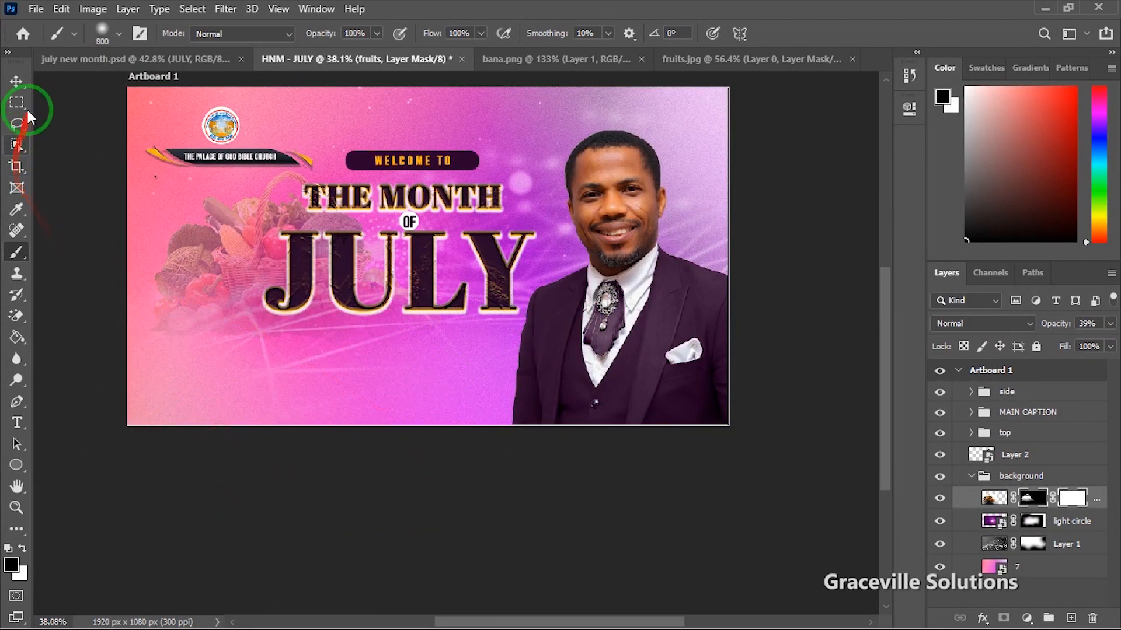
pyautogui.click(16, 79)
# Step: Move the fruit basket down-left and scale it up to 105.28%
pyautogui.moveTo(188, 238); pyautogui.dragTo(215, 271)
pyautogui.moveTo(538, 427); pyautogui.dragTo(564, 440)
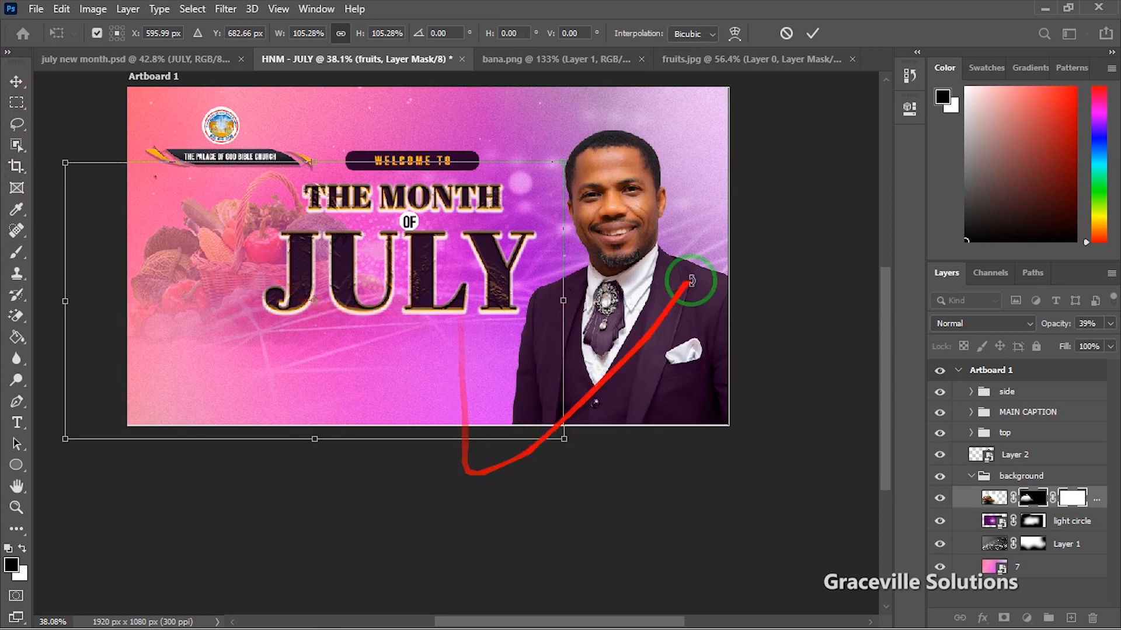
pyautogui.click(812, 33)
pyautogui.scroll(-3, 419, 386)
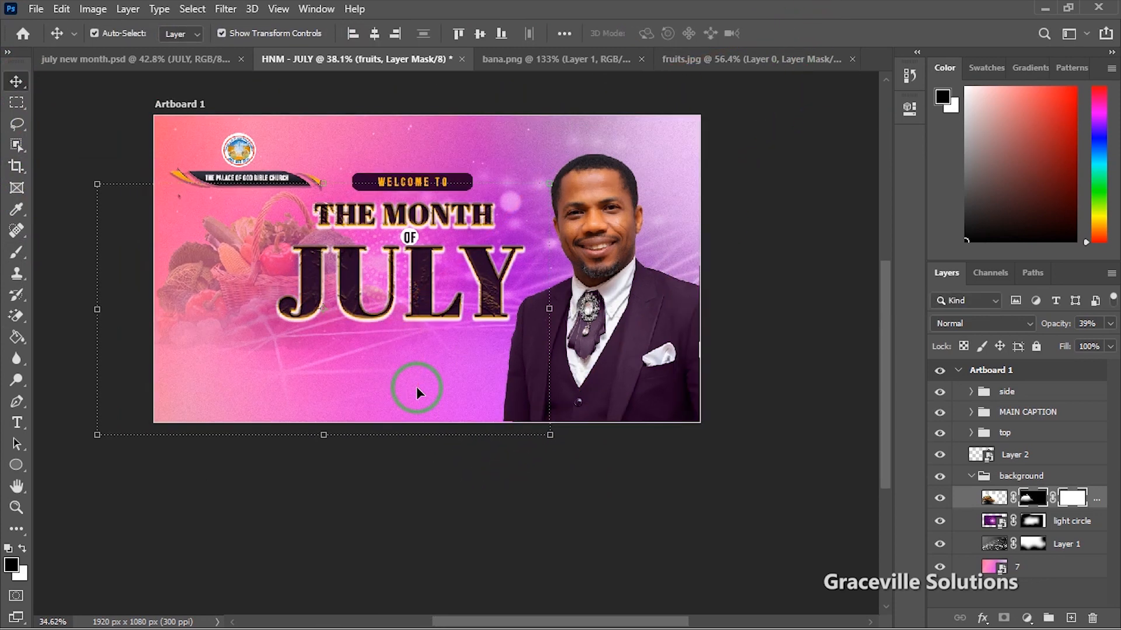
pyautogui.click(545, 475)
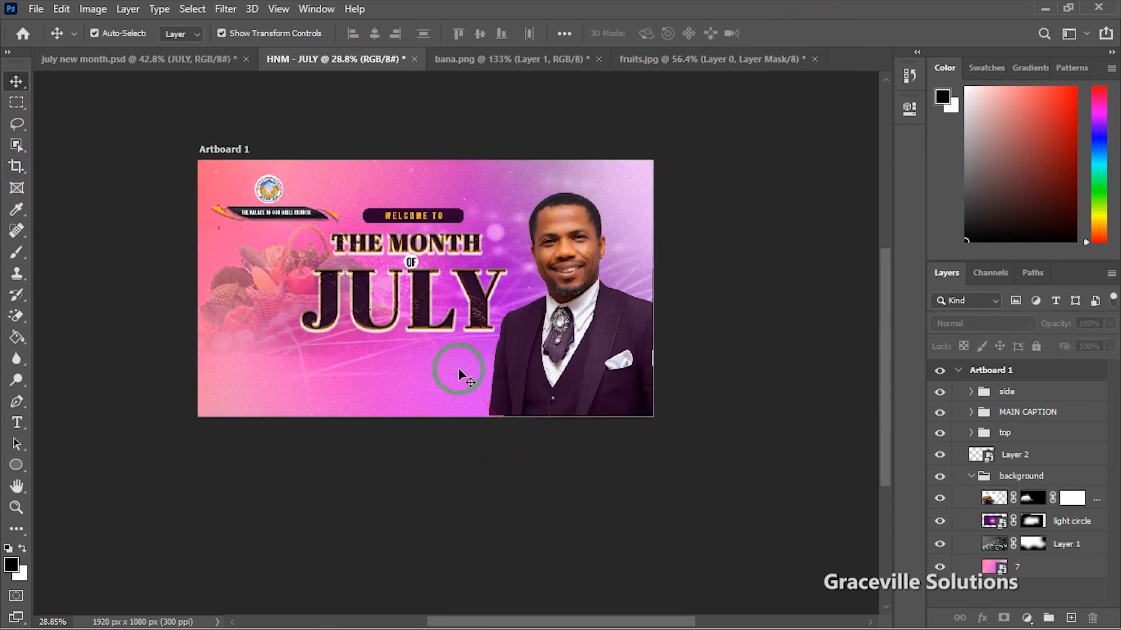
pyautogui.scroll(3, 412, 309)
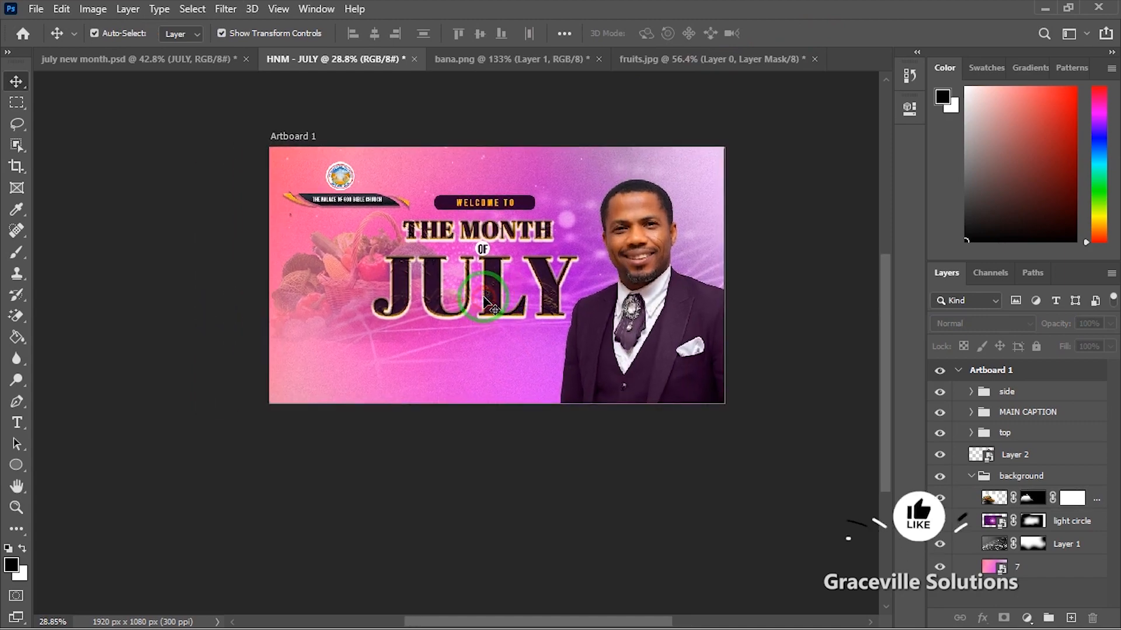
pyautogui.scroll(2, 484, 300)
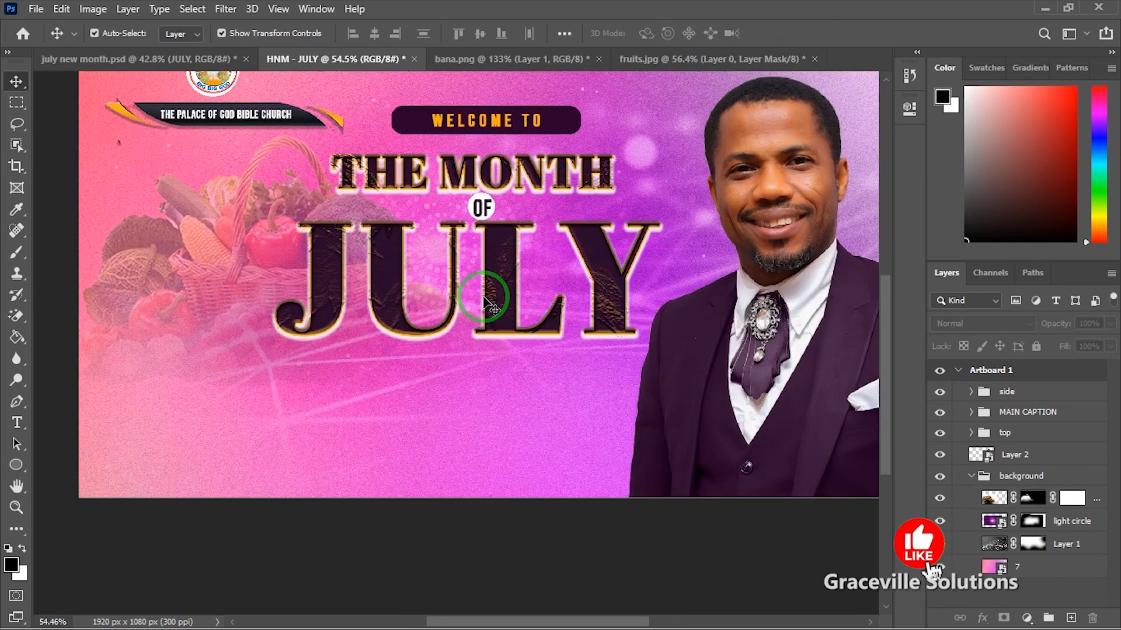
pyautogui.scroll(-4, 492, 299)
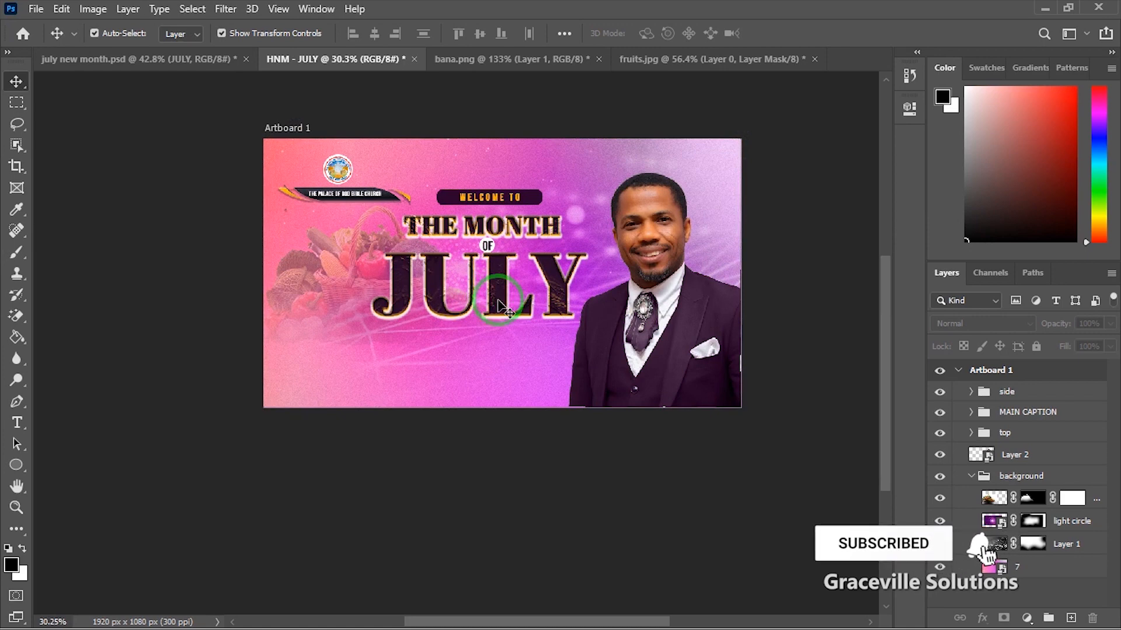
# Step: Draw a wide black rounded-rectangle bar across the flyer's bottom, slightly taller
pyautogui.click(969, 477)
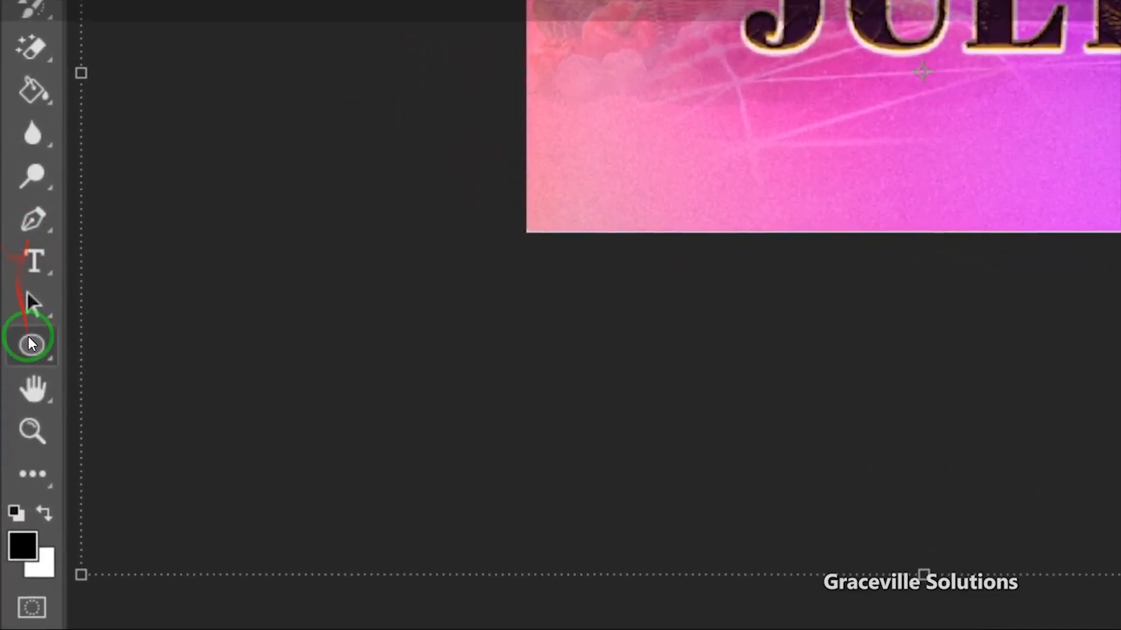
pyautogui.rightClick(16, 465)
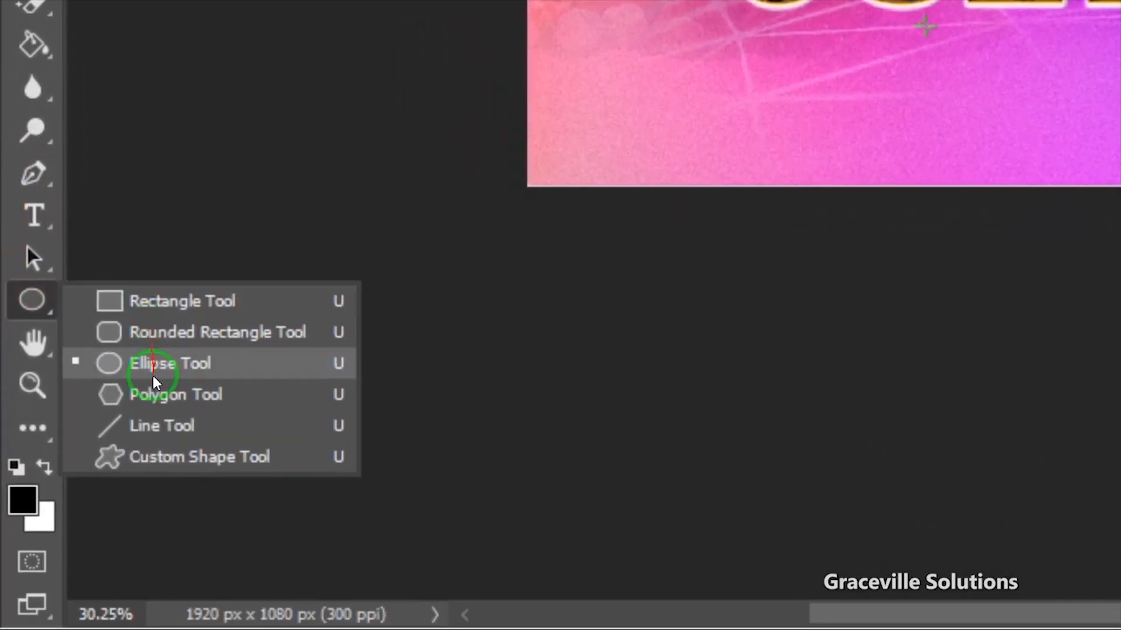
pyautogui.click(160, 332)
pyautogui.moveTo(525, 60); pyautogui.dragTo(569, 87)
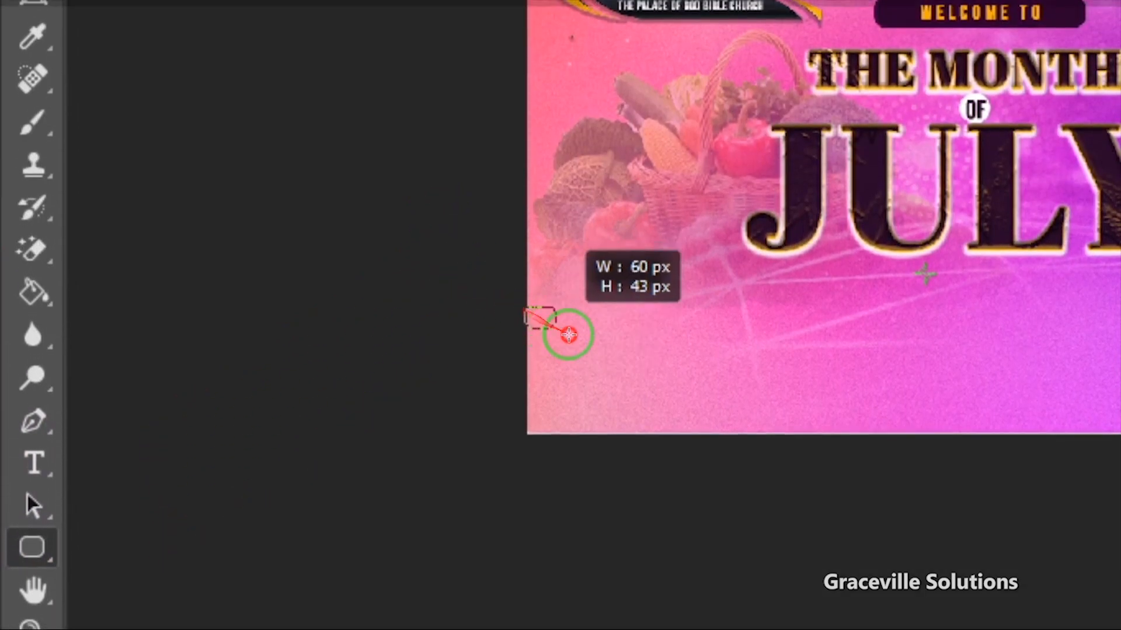
pyautogui.moveTo(569, 335); pyautogui.dragTo(590, 319)
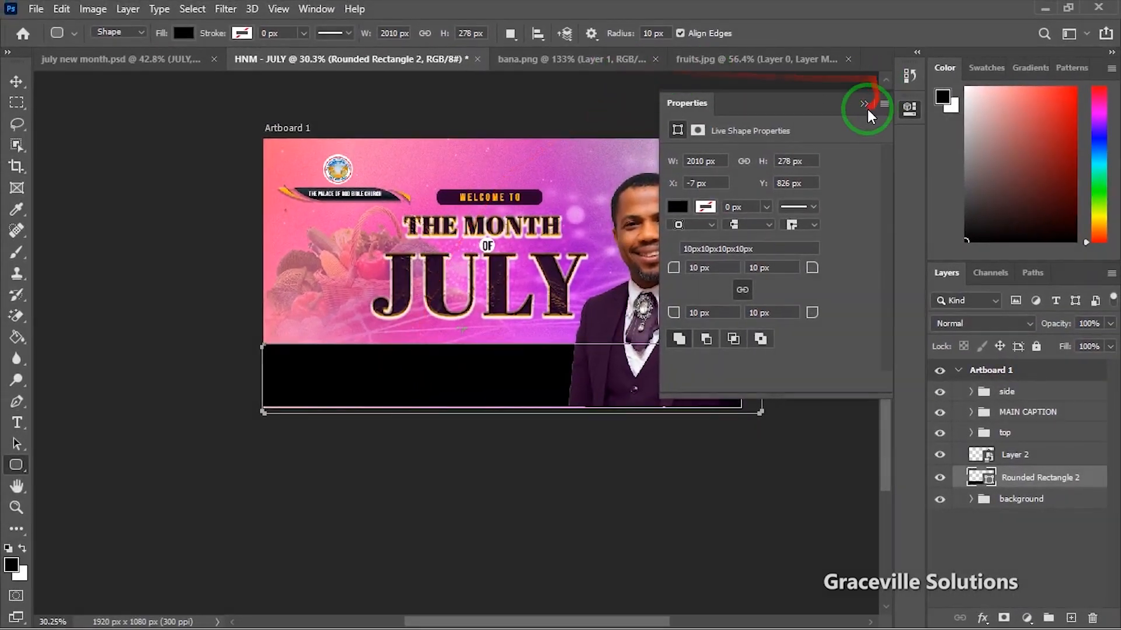
pyautogui.click(866, 110)
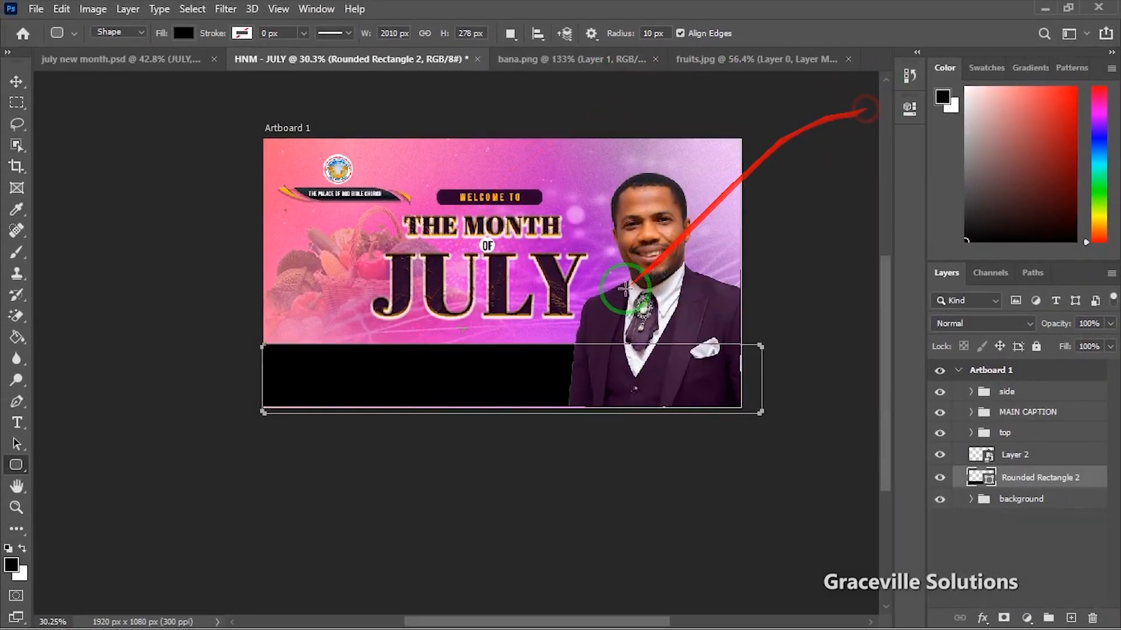
pyautogui.click(16, 81)
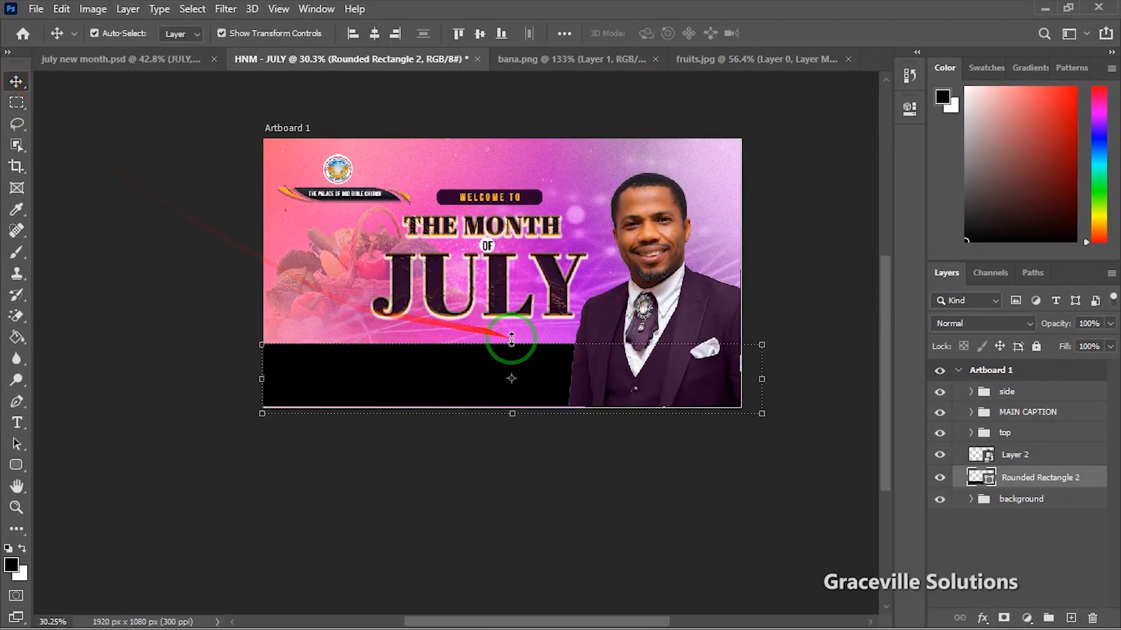
pyautogui.moveTo(513, 340); pyautogui.dragTo(513, 335)
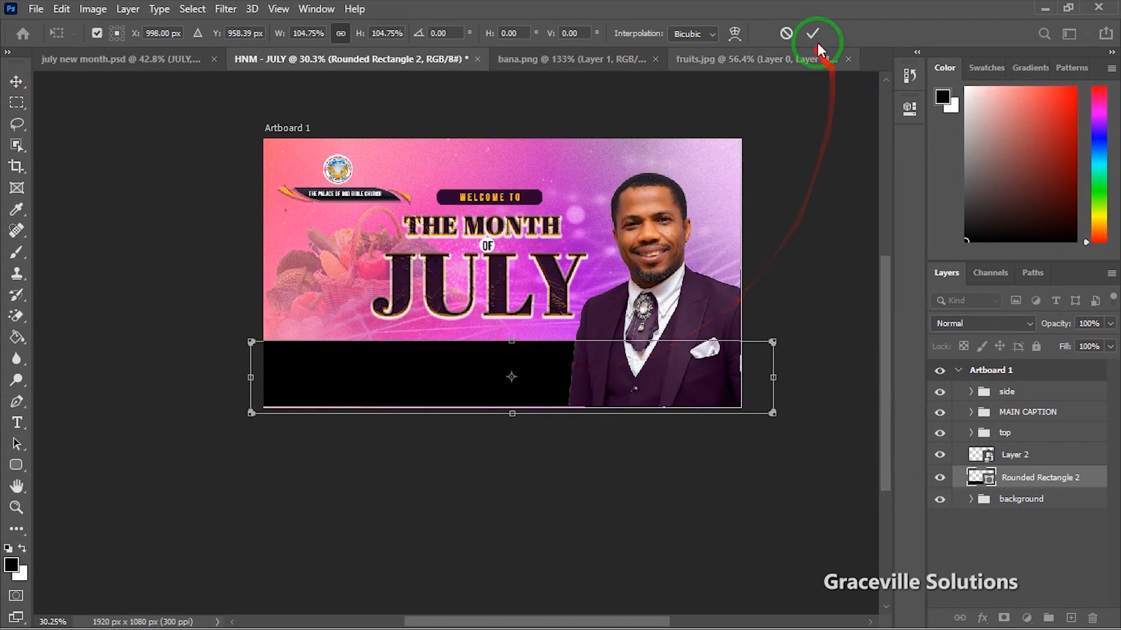
pyautogui.press('Return')
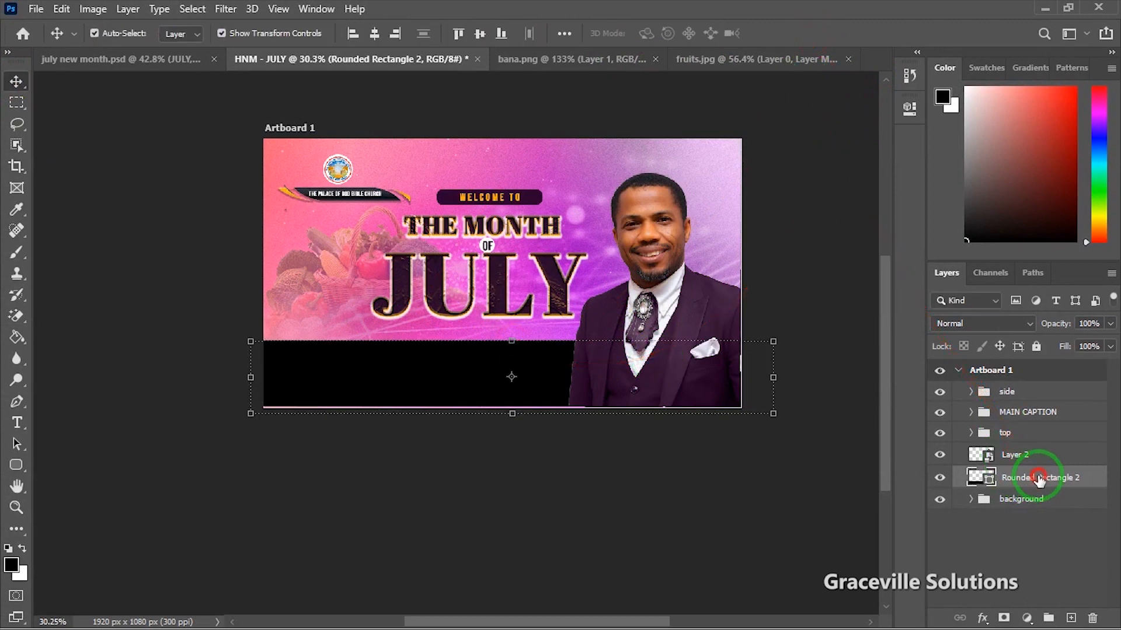
# Step: Undo moving Rounded Rectangle 2 into the side group, then deselect all layers
pyautogui.moveTo(1038, 479)
pyautogui.mouseDown()
pyautogui.moveTo(1025, 398)
pyautogui.moveTo(1038, 385)
pyautogui.moveTo(1042, 467)
pyautogui.mouseUp()
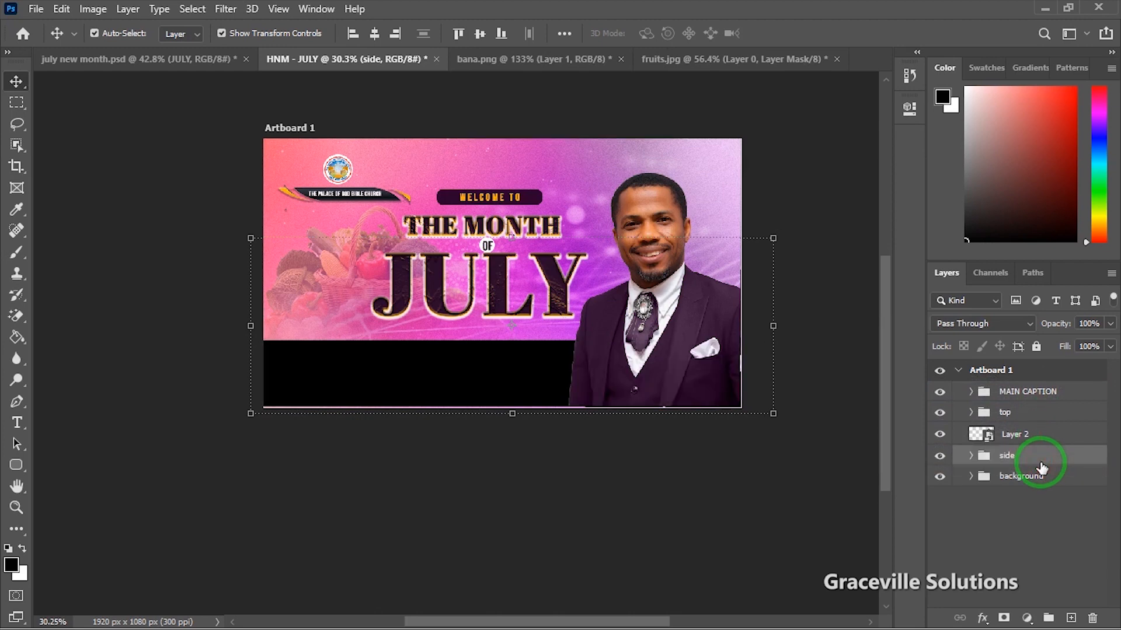
pyautogui.hotkey('ctrl', 'z')
pyautogui.hotkey('ctrl', 'z')
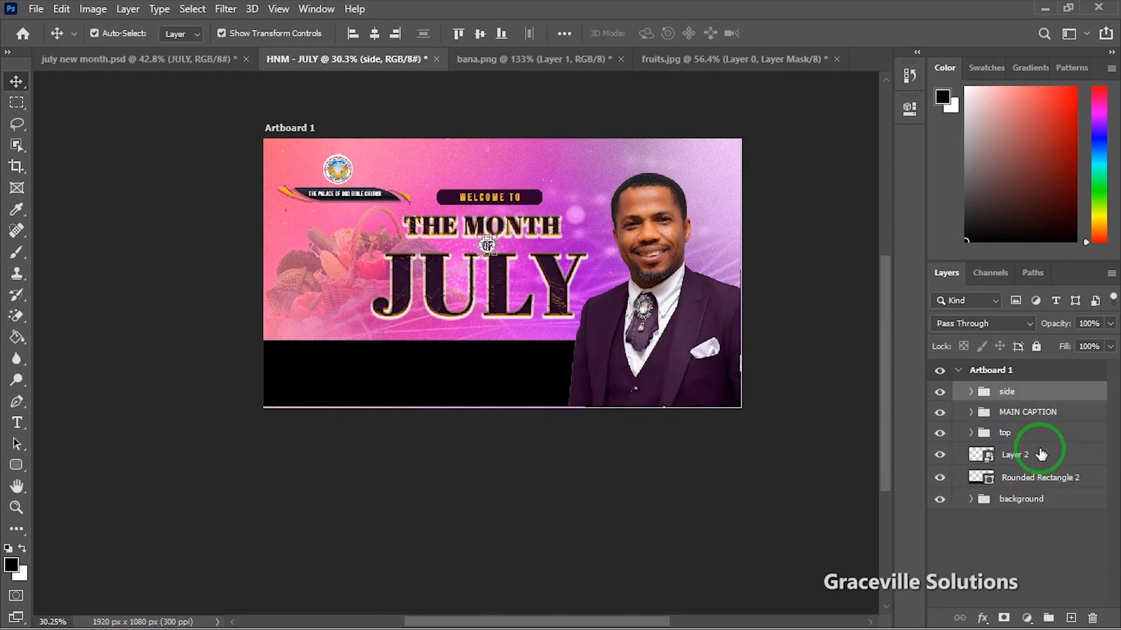
pyautogui.click(1049, 479)
pyautogui.click(358, 460)
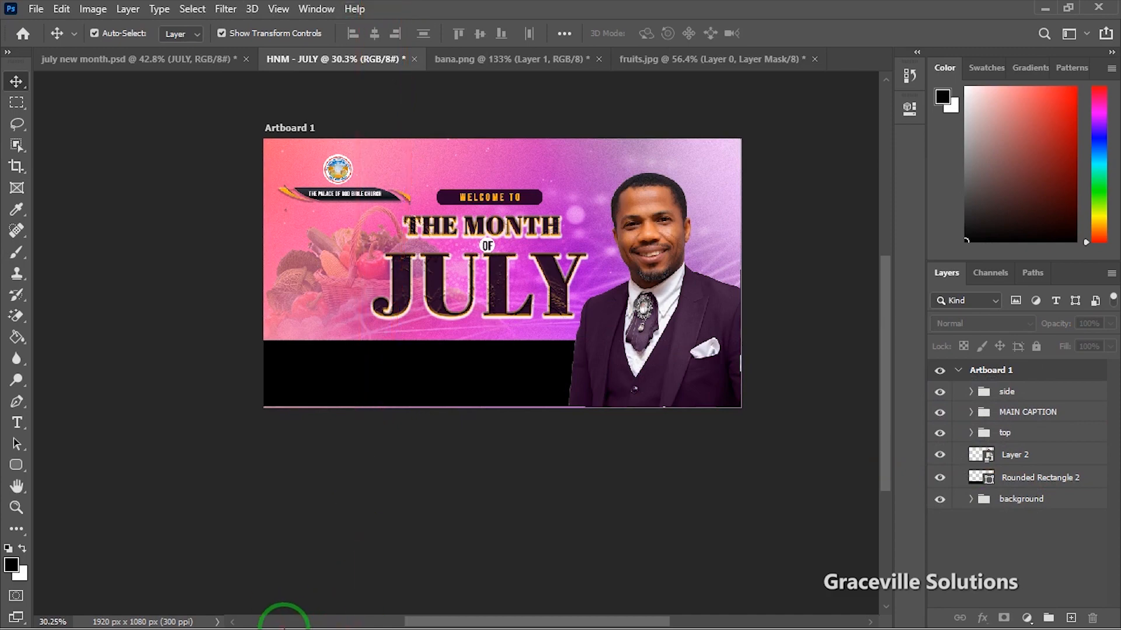
# Step: Open the iPhone 14 gradient image from the new month folder with Adobe Photoshop 2020
pyautogui.press('super')
pyautogui.moveTo(316, 618)
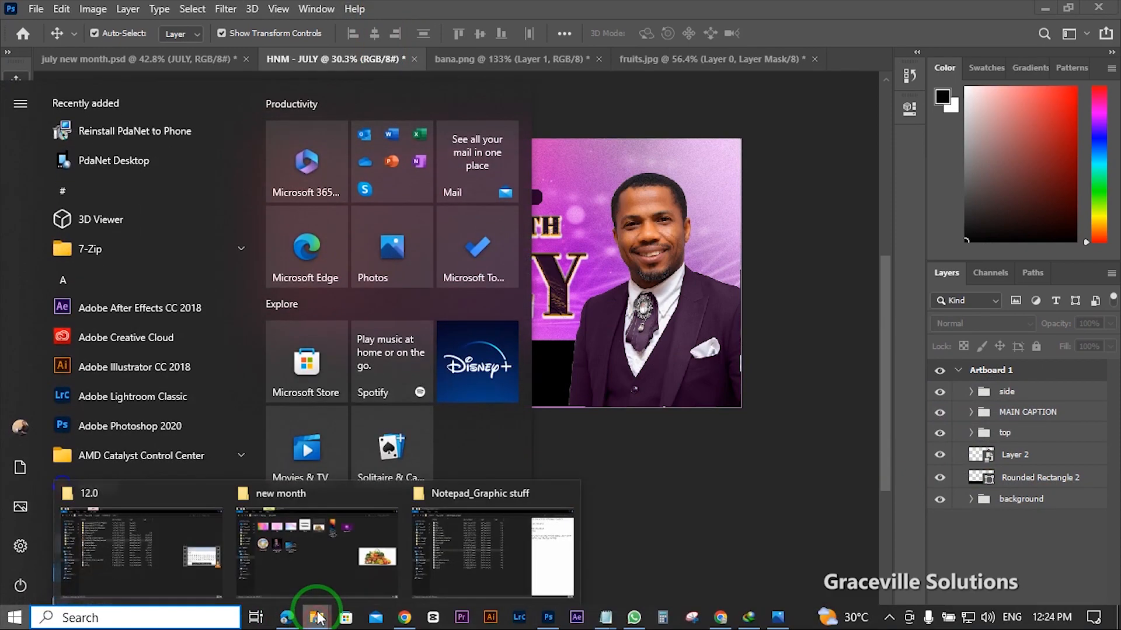
pyautogui.click(348, 558)
pyautogui.click(684, 141)
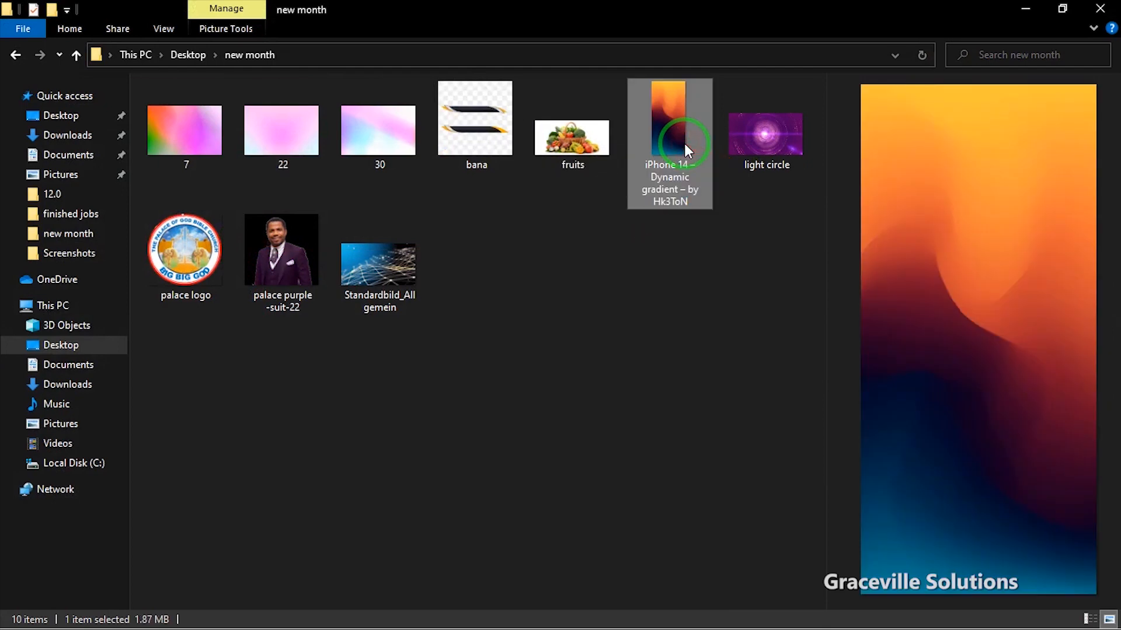
pyautogui.rightClick(685, 144)
pyautogui.click(729, 353)
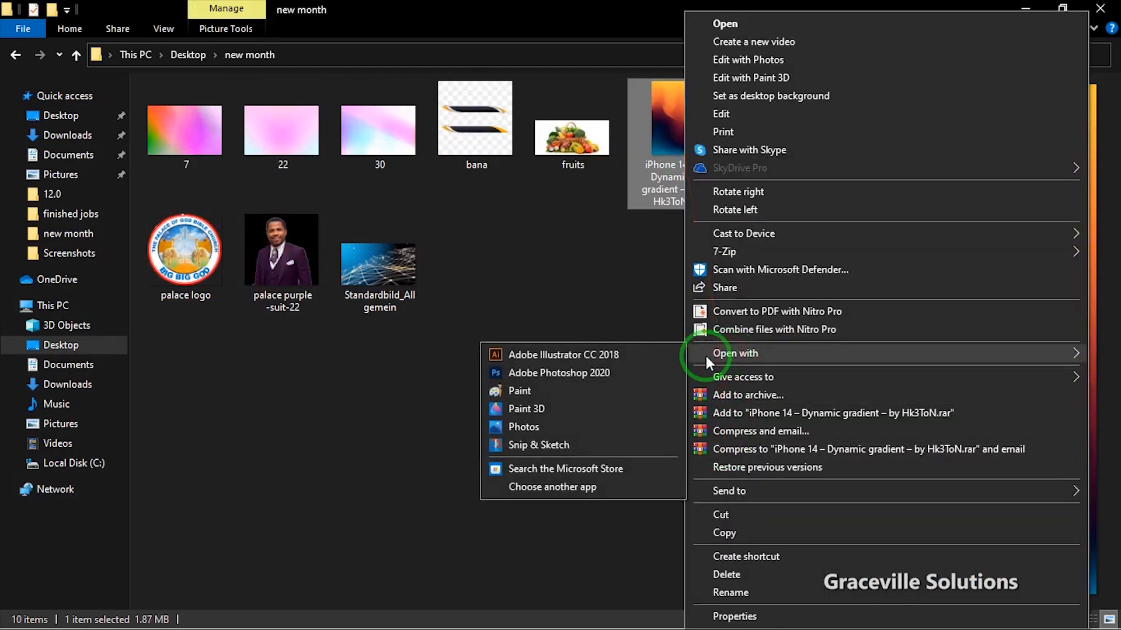
pyautogui.click(609, 372)
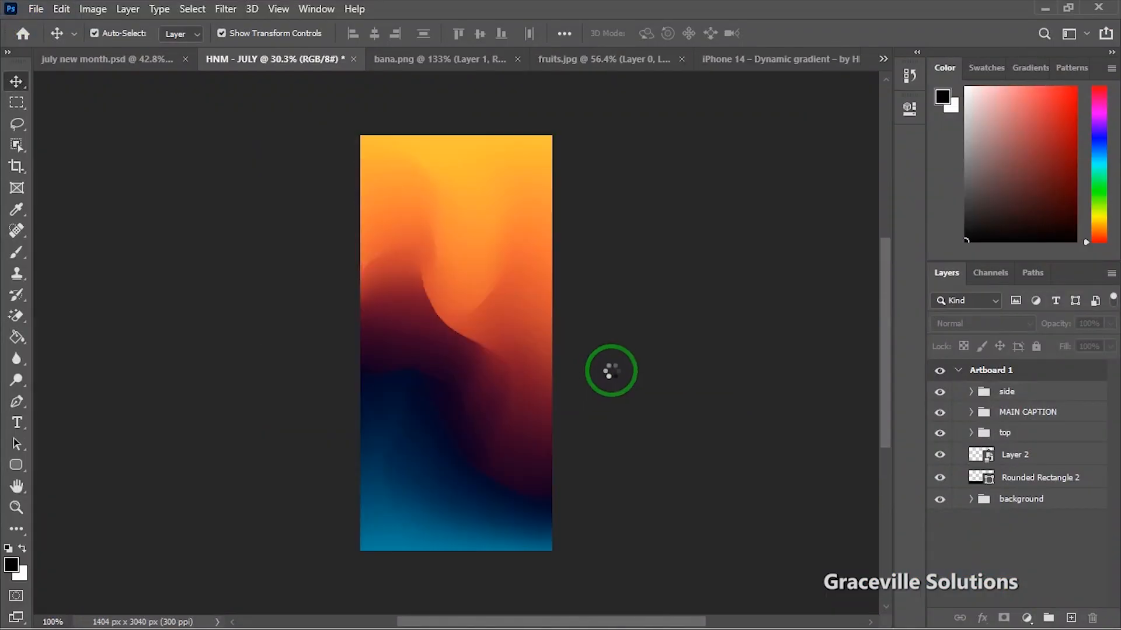
# Step: Close fruits.jpg without saving its changes
pyautogui.click(499, 57)
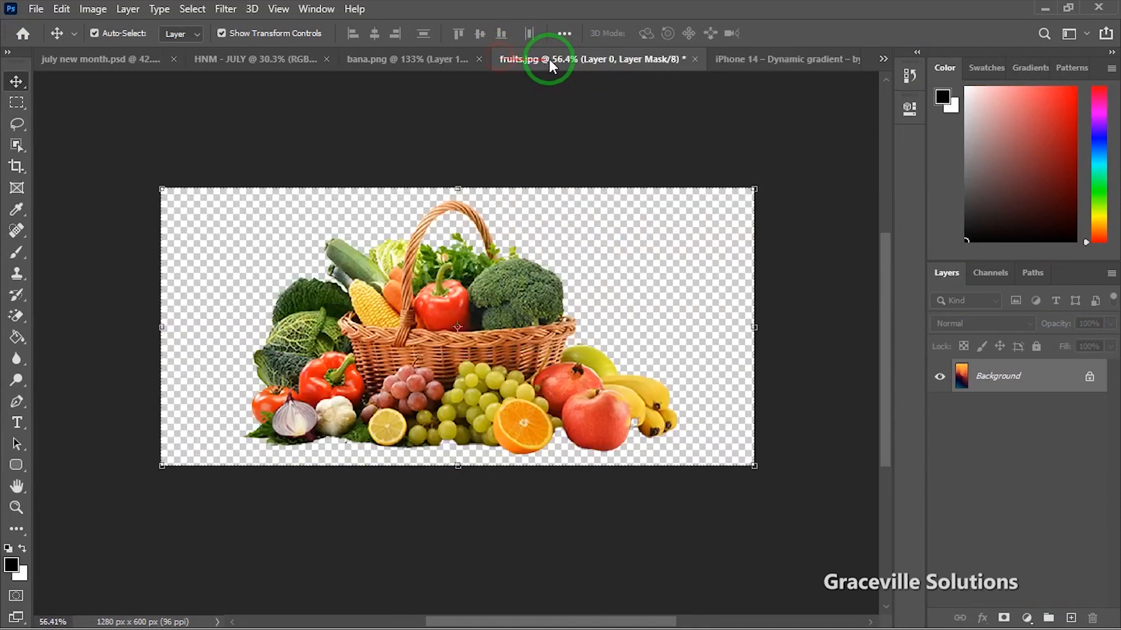
pyautogui.click(693, 60)
pyautogui.click(621, 250)
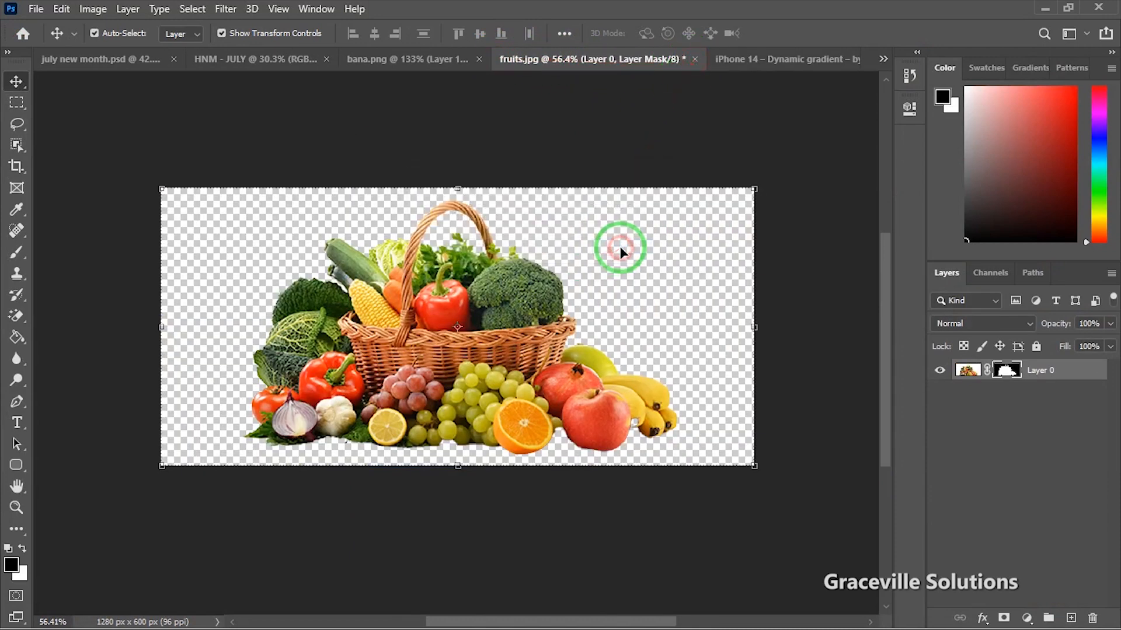
pyautogui.click(694, 60)
pyautogui.click(563, 247)
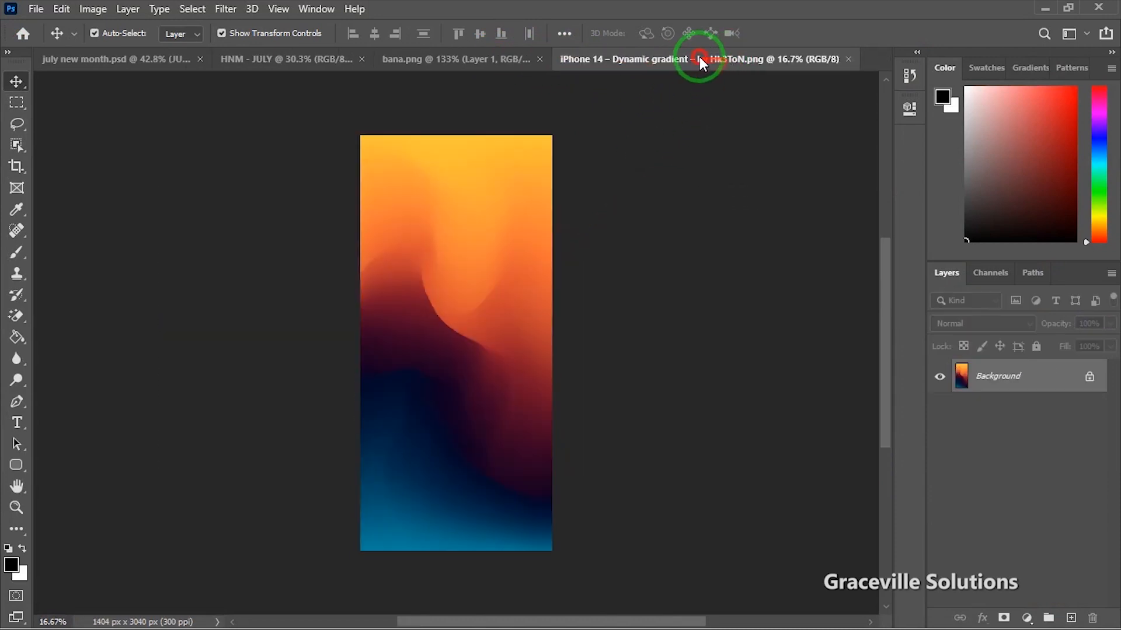
# Step: Unlock the gradient, bring it into the July flyer as Layer 4, above Rounded Rectangle 2
pyautogui.click(1089, 378)
pyautogui.moveTo(484, 388); pyautogui.dragTo(458, 363)
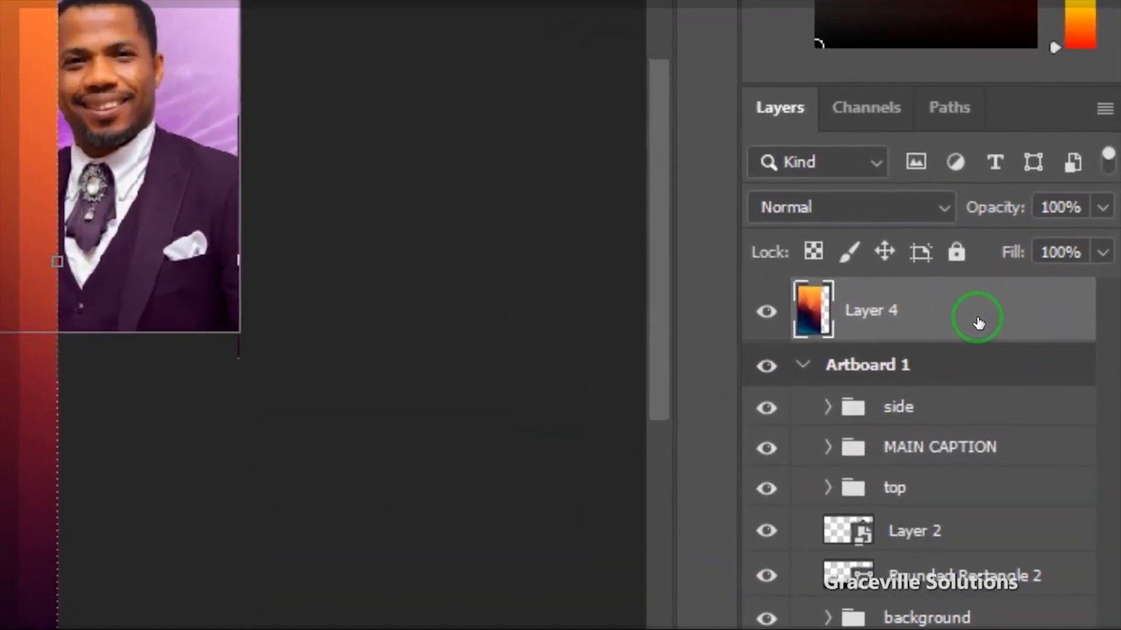
pyautogui.moveTo(1049, 385); pyautogui.dragTo(1050, 488)
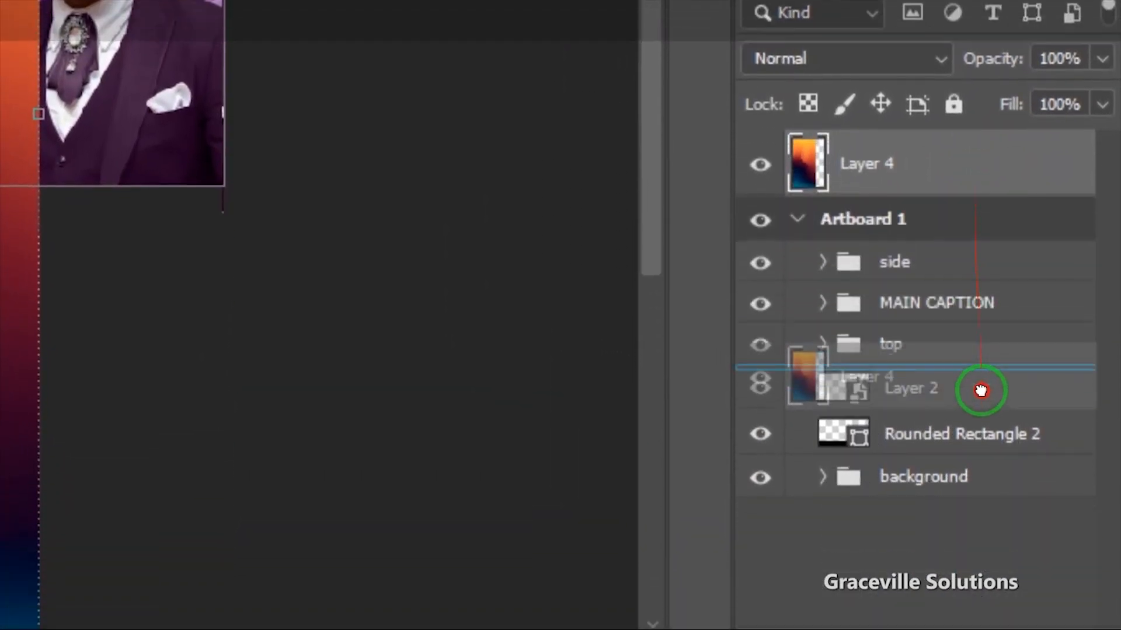
pyautogui.moveTo(981, 390); pyautogui.dragTo(972, 470)
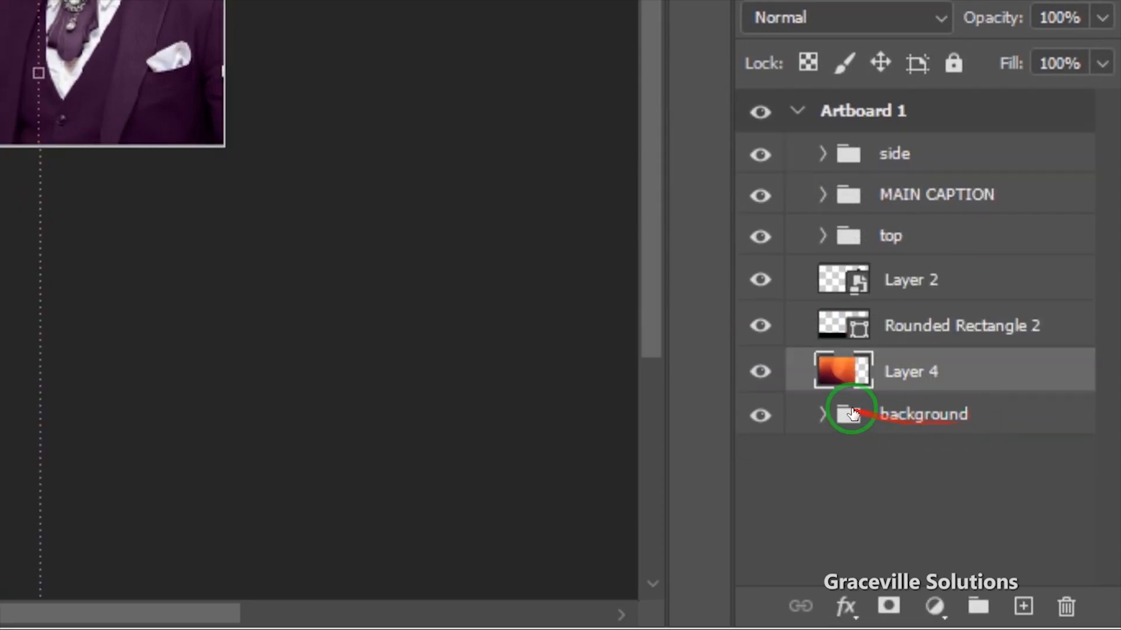
pyautogui.click(822, 408)
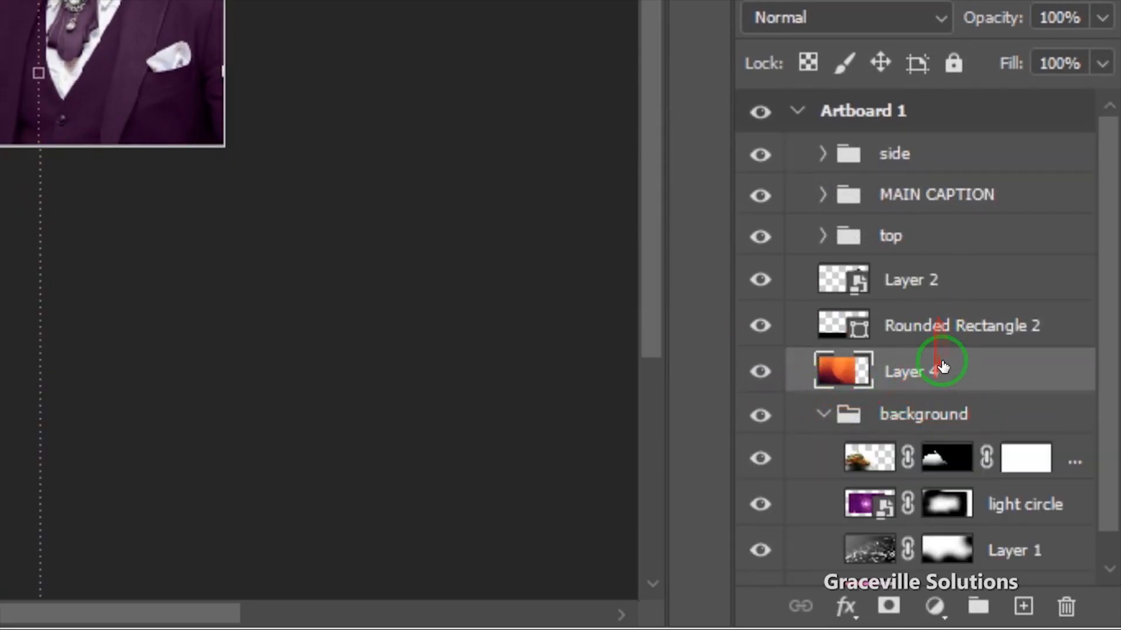
pyautogui.moveTo(946, 372); pyautogui.dragTo(950, 321)
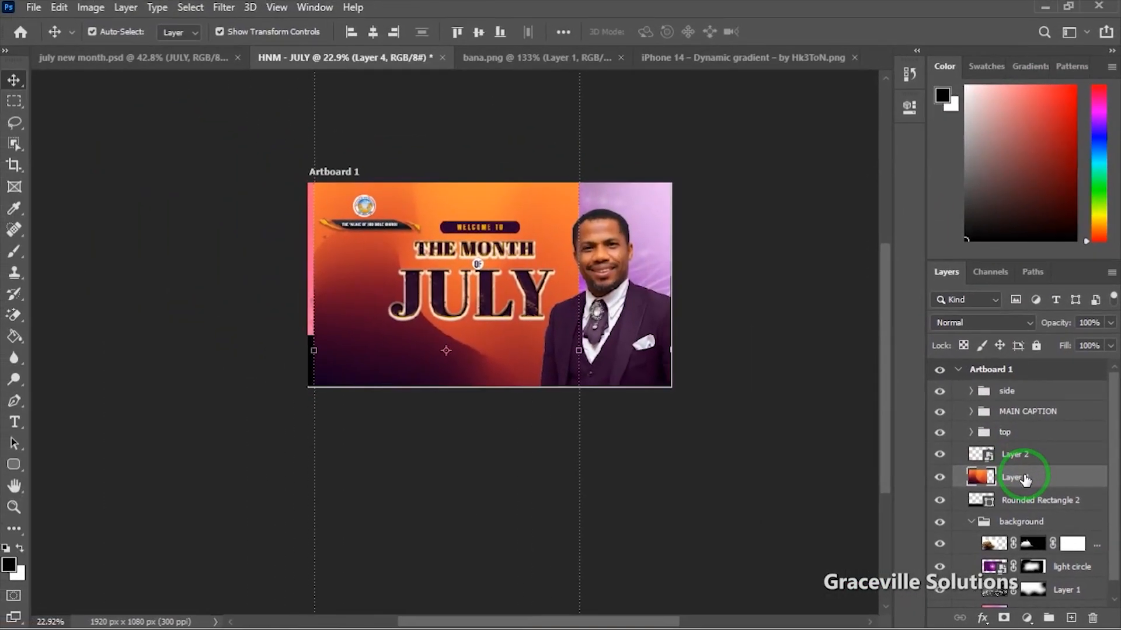
# Step: Clip Layer 4 to Rounded Rectangle 2 and stretch it to about 177%, shifted left
pyautogui.rightClick(1036, 481)
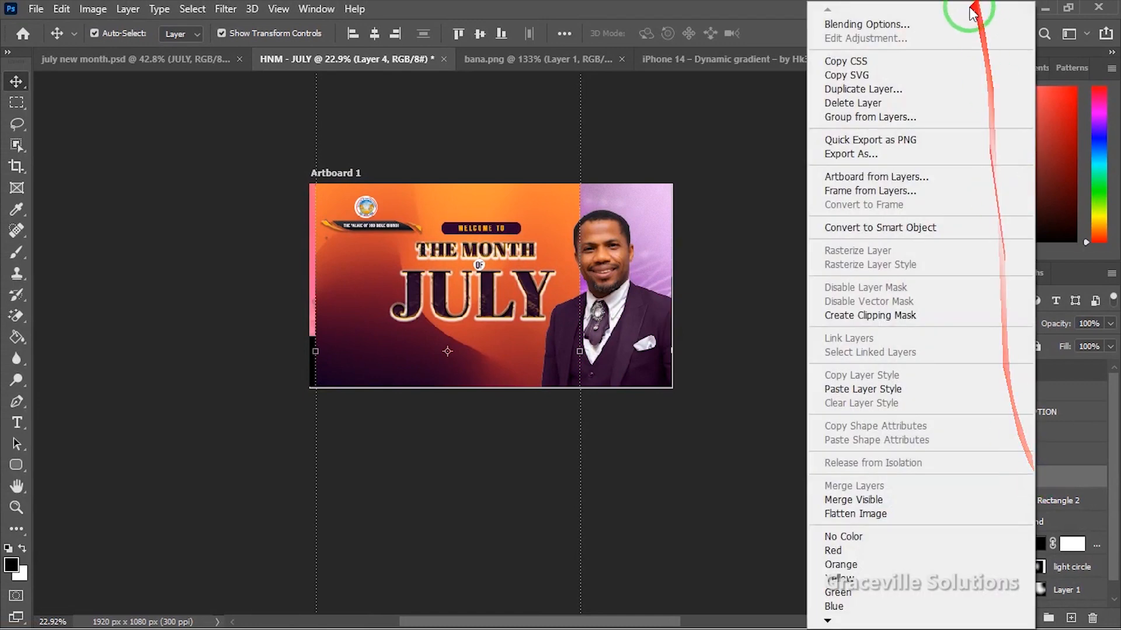
pyautogui.click(875, 318)
pyautogui.scroll(3, 370, 413)
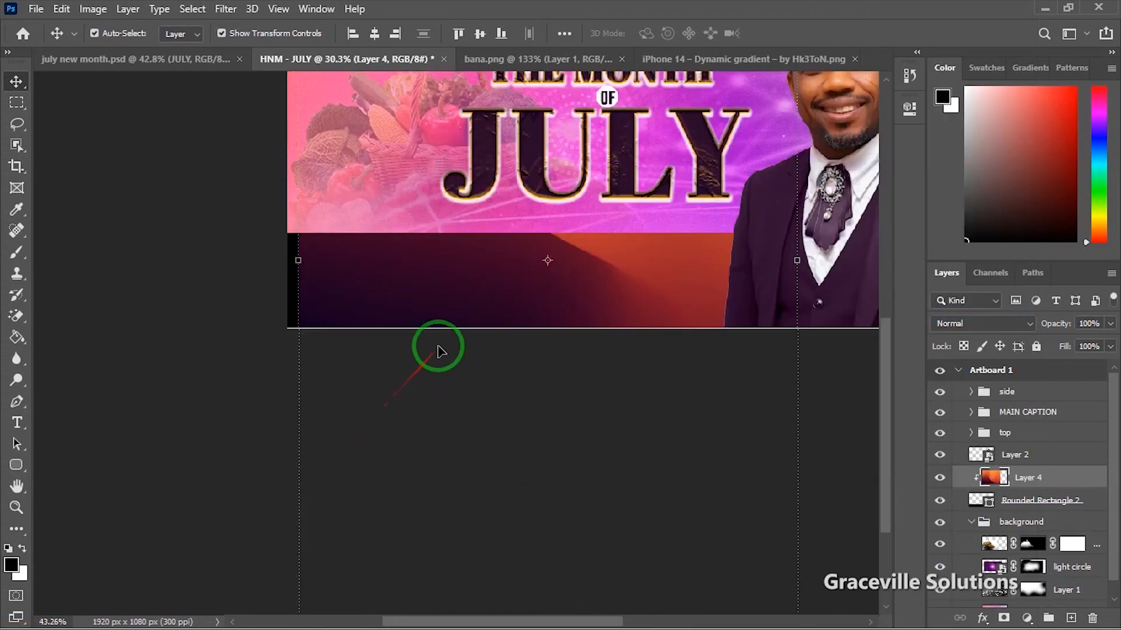
pyautogui.moveTo(449, 293); pyautogui.dragTo(202, 350)
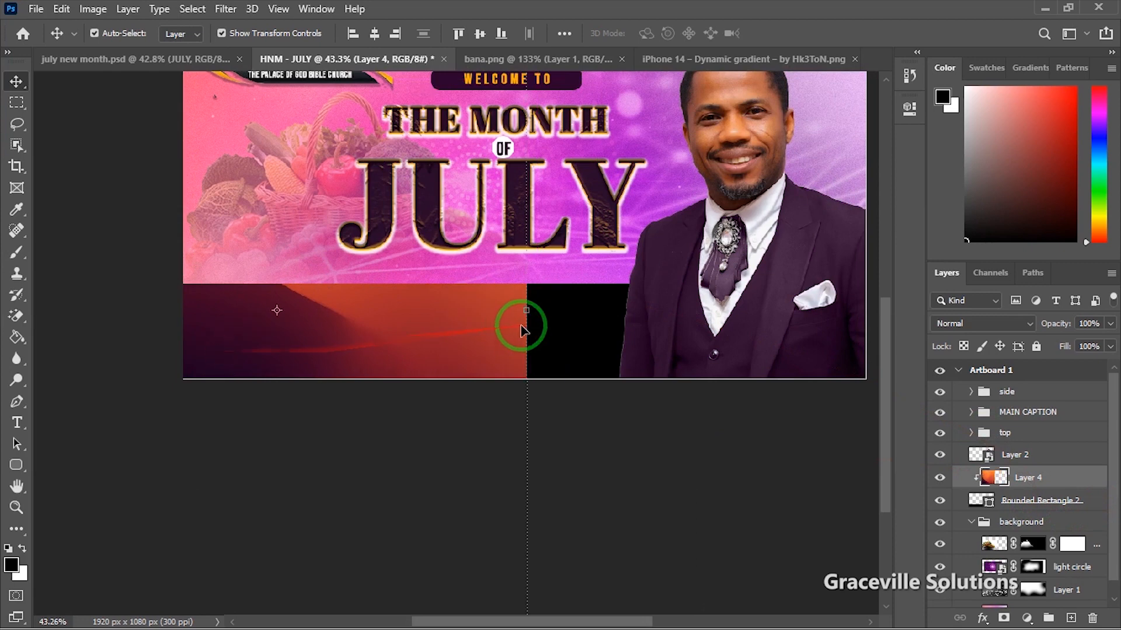
pyautogui.scroll(-1, 518, 327)
pyautogui.moveTo(522, 318); pyautogui.dragTo(818, 321)
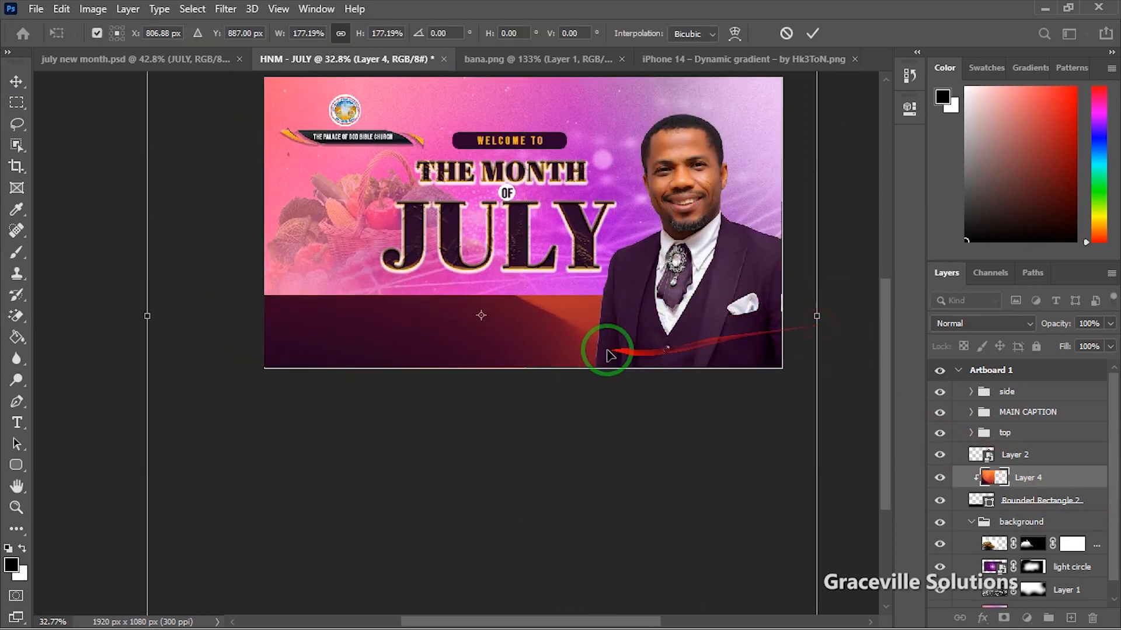
pyautogui.moveTo(546, 349); pyautogui.dragTo(519, 349)
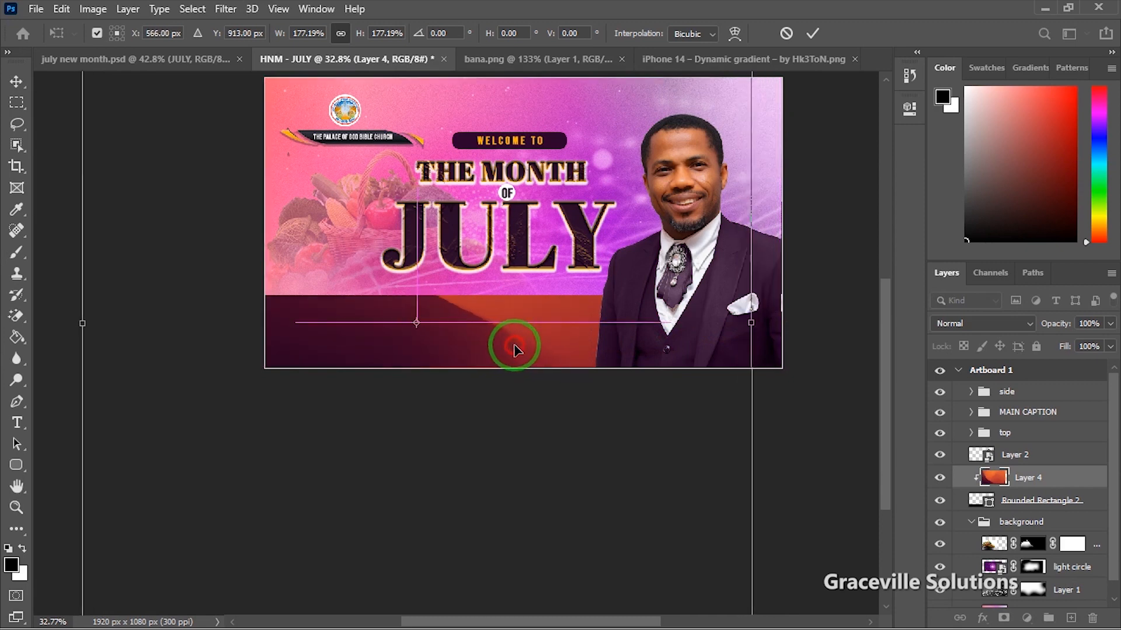
pyautogui.click(813, 34)
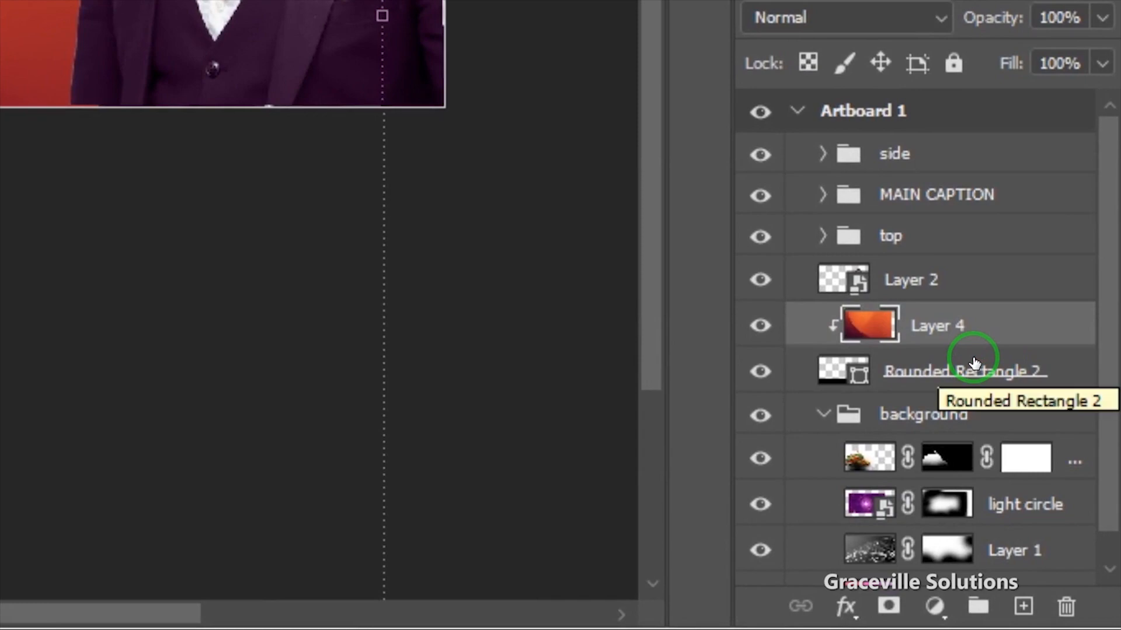
# Step: Turn on a 16 px outside stroke for Rounded Rectangle 2 in Layer Style
pyautogui.click(973, 362)
pyautogui.rightClick(978, 371)
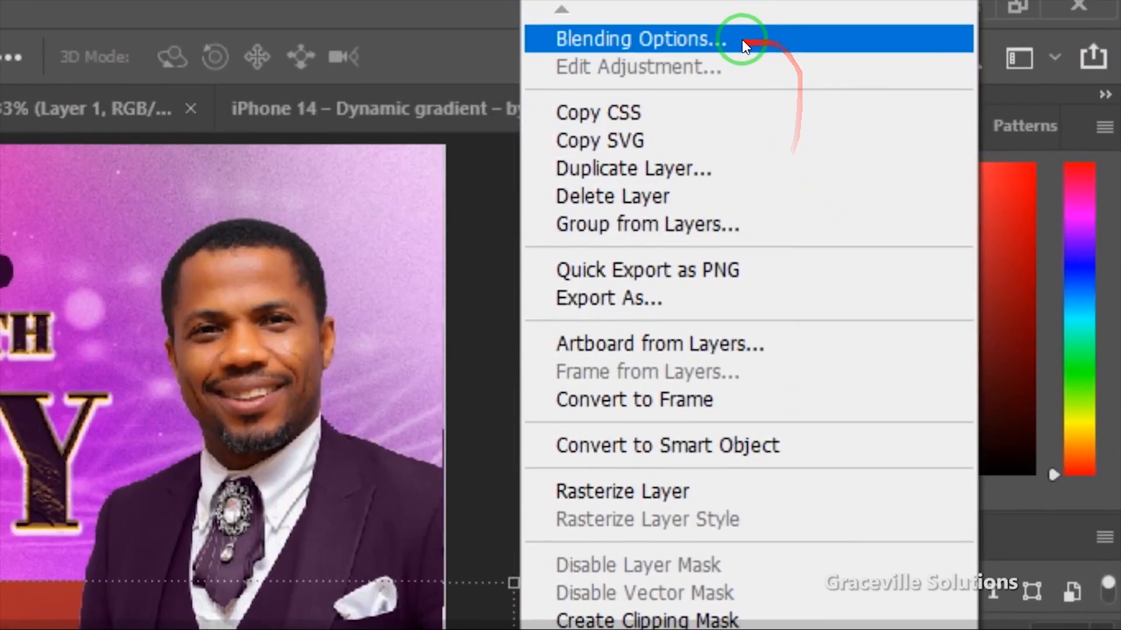
pyautogui.click(742, 46)
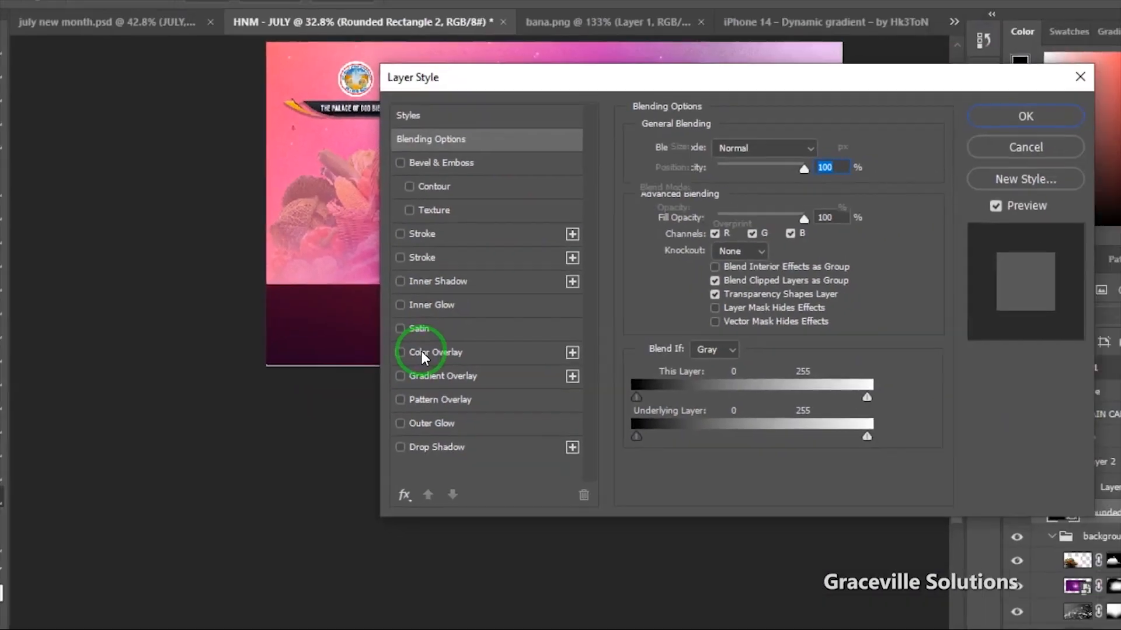
pyautogui.click(792, 105)
pyautogui.moveTo(603, 110); pyautogui.dragTo(749, 98)
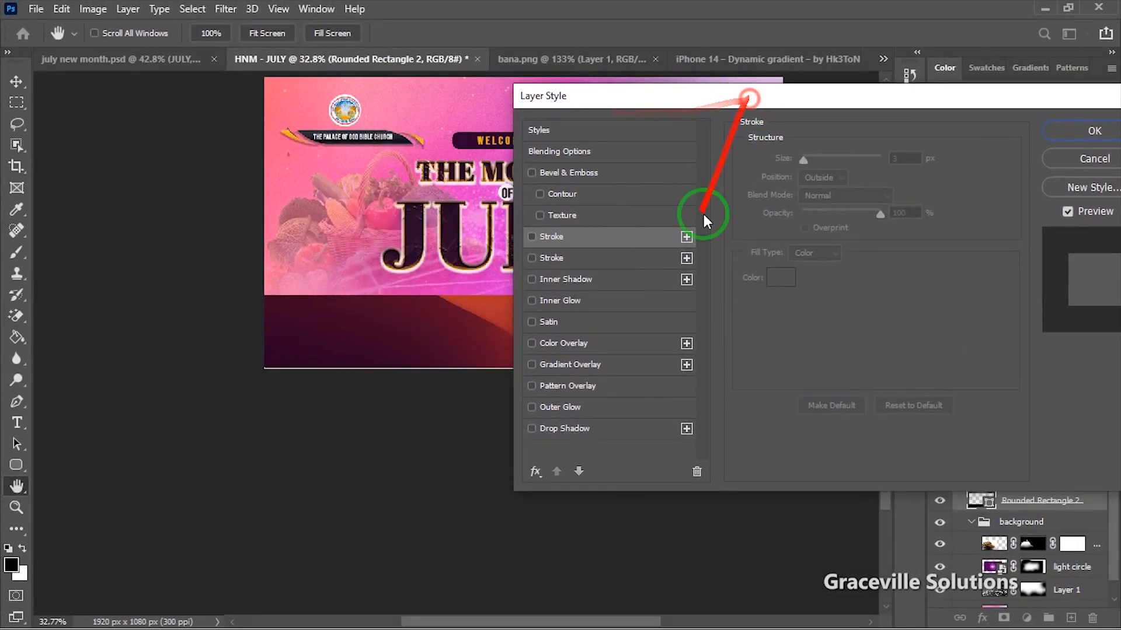
pyautogui.click(577, 235)
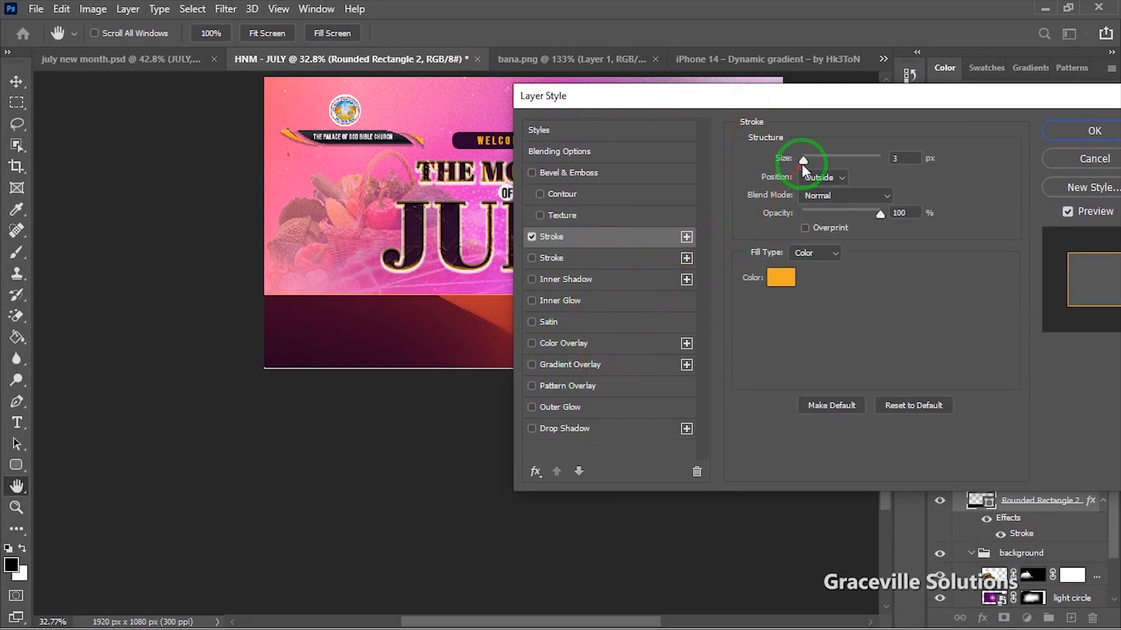
pyautogui.moveTo(860, 95); pyautogui.dragTo(925, 89)
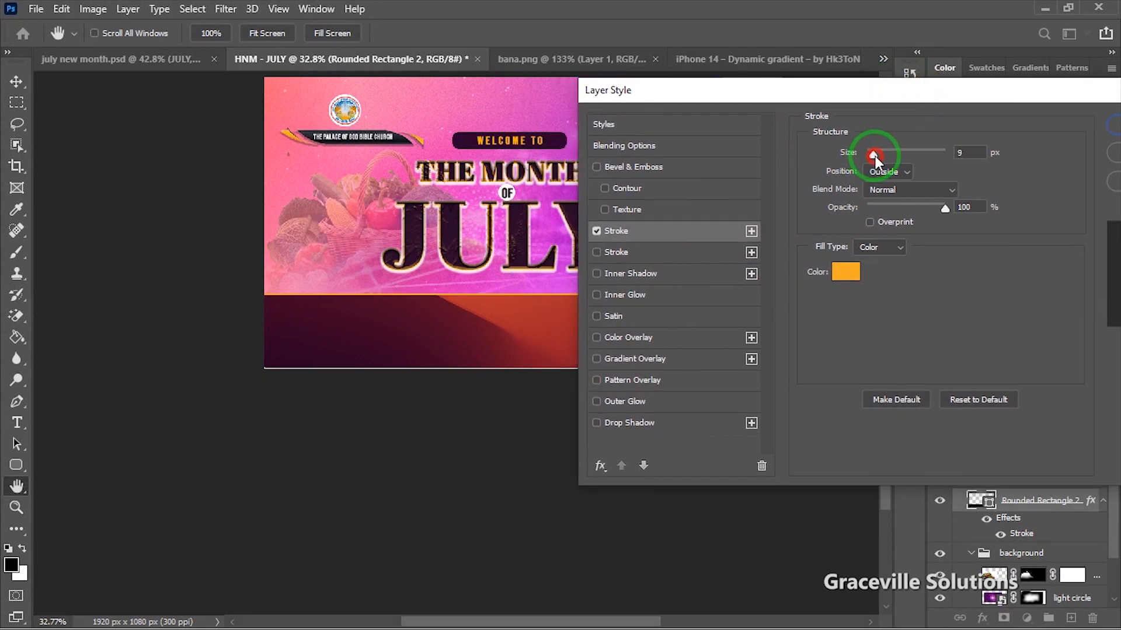
pyautogui.moveTo(874, 156); pyautogui.dragTo(878, 156)
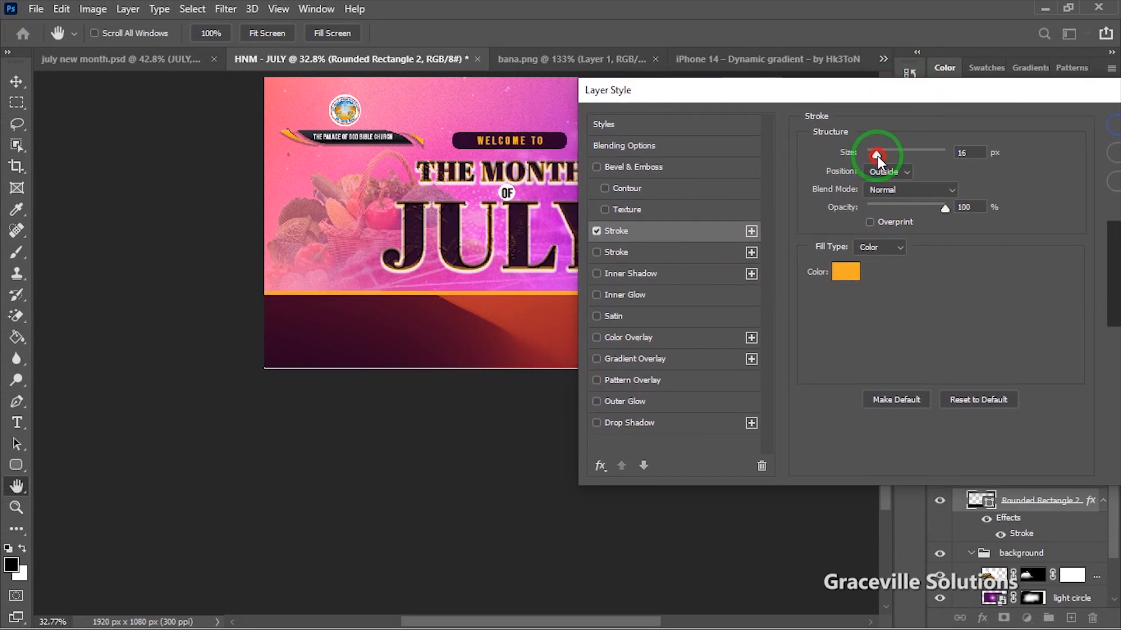
# Step: Change the stroke colour from white to orange
pyautogui.click(847, 274)
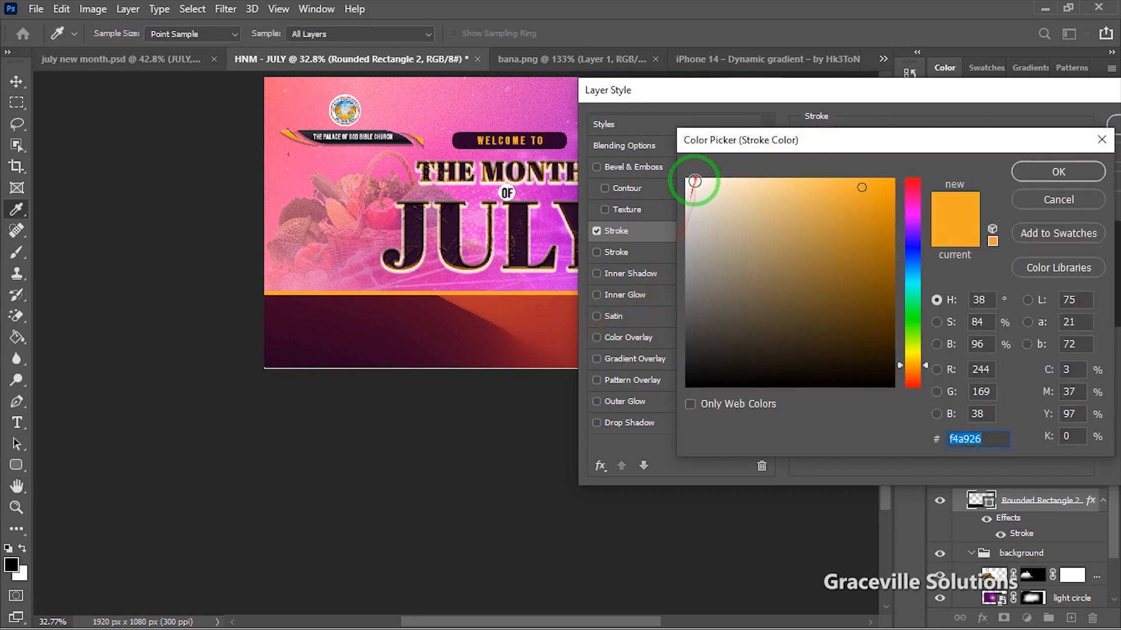
pyautogui.click(689, 185)
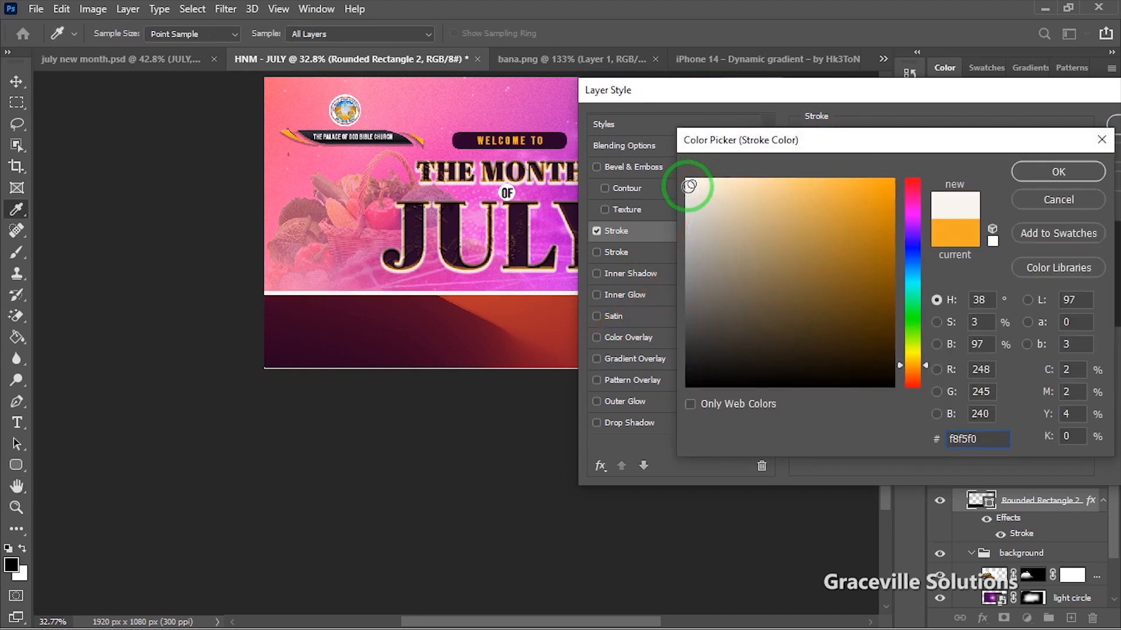
pyautogui.moveTo(691, 185); pyautogui.dragTo(680, 181)
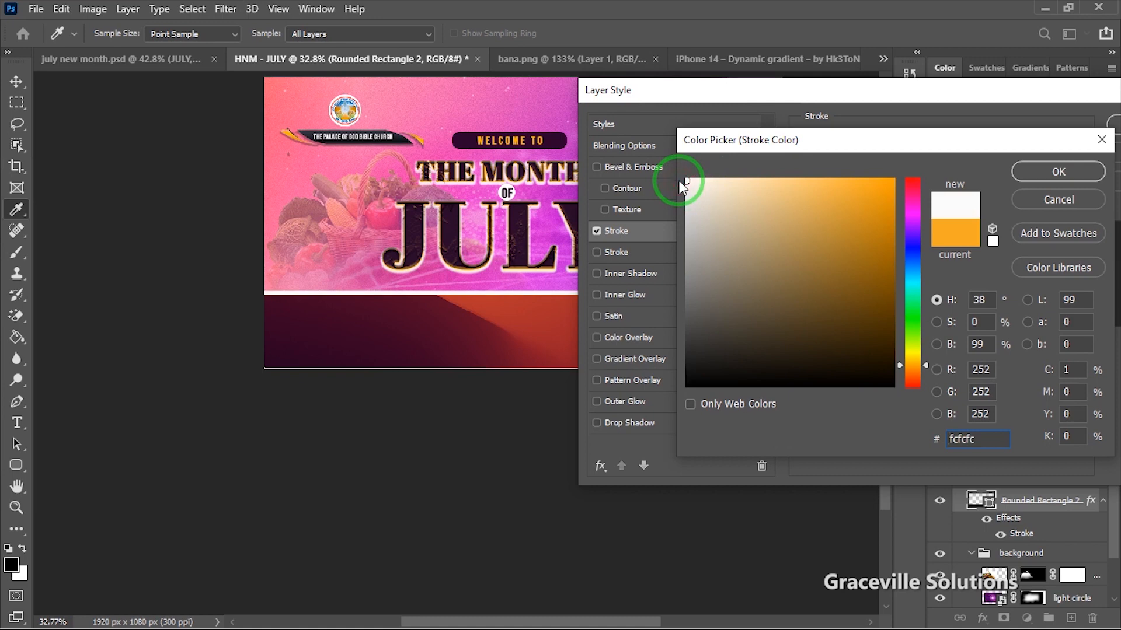
pyautogui.moveTo(878, 208); pyautogui.dragTo(887, 184)
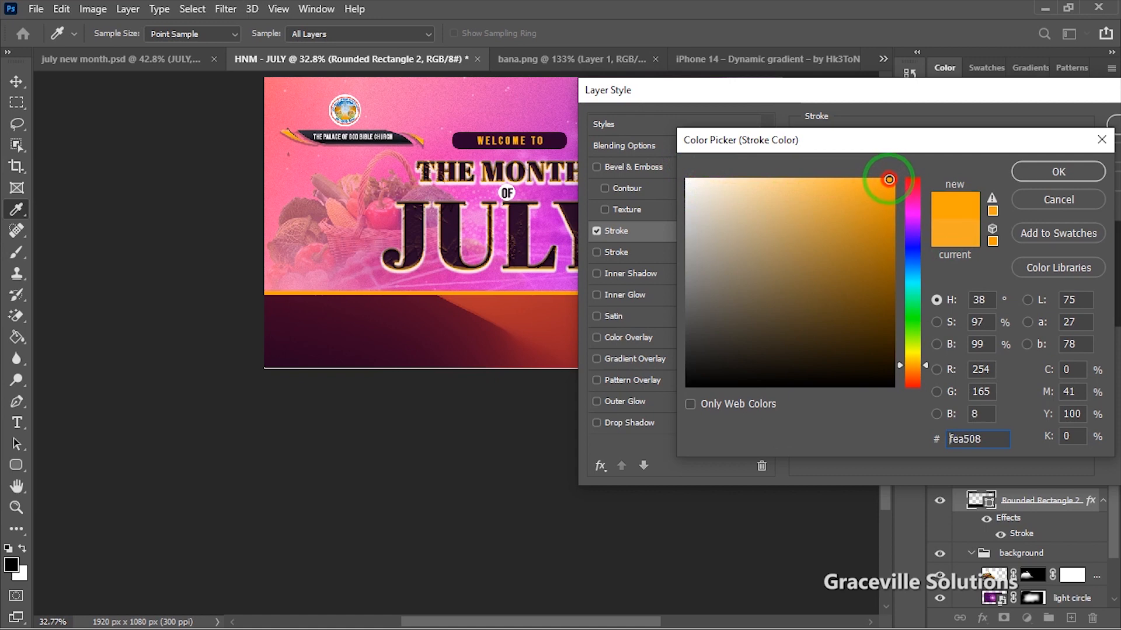
pyautogui.click(1037, 171)
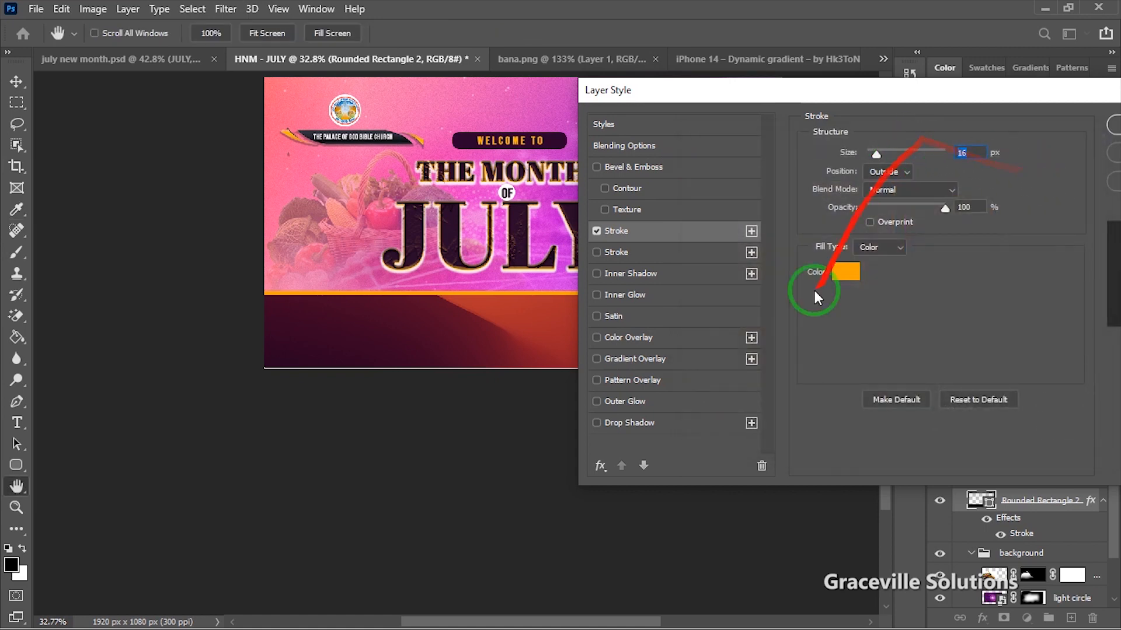
# Step: Refine the stroke colour to red-orange #fa5725 and apply the layer style
pyautogui.moveTo(941, 103); pyautogui.dragTo(975, 117)
pyautogui.click(881, 287)
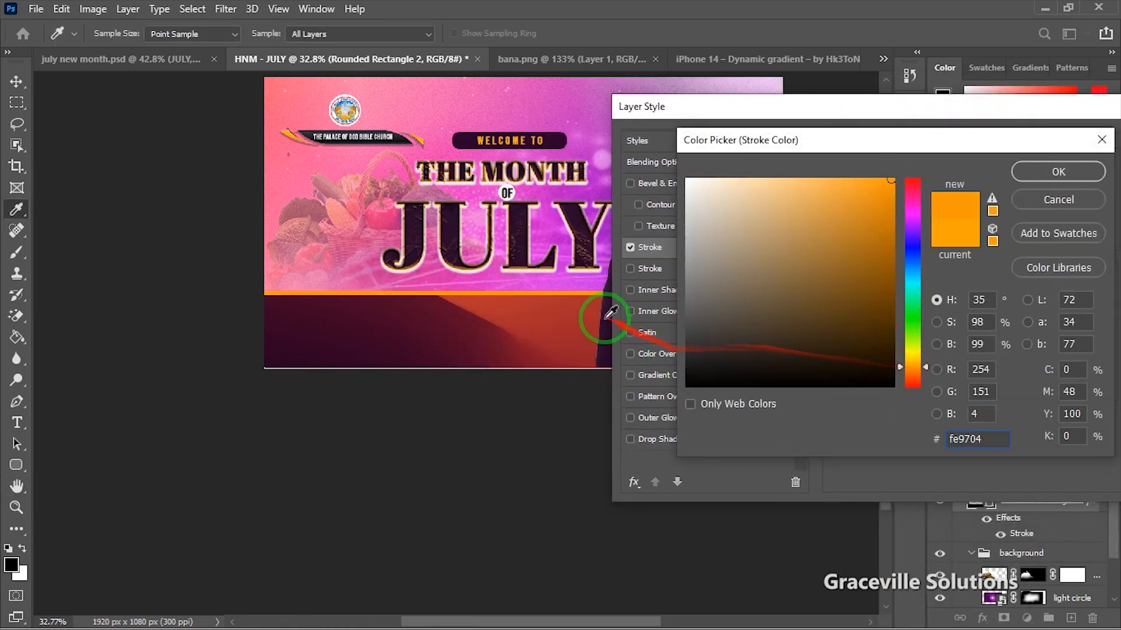
pyautogui.click(560, 320)
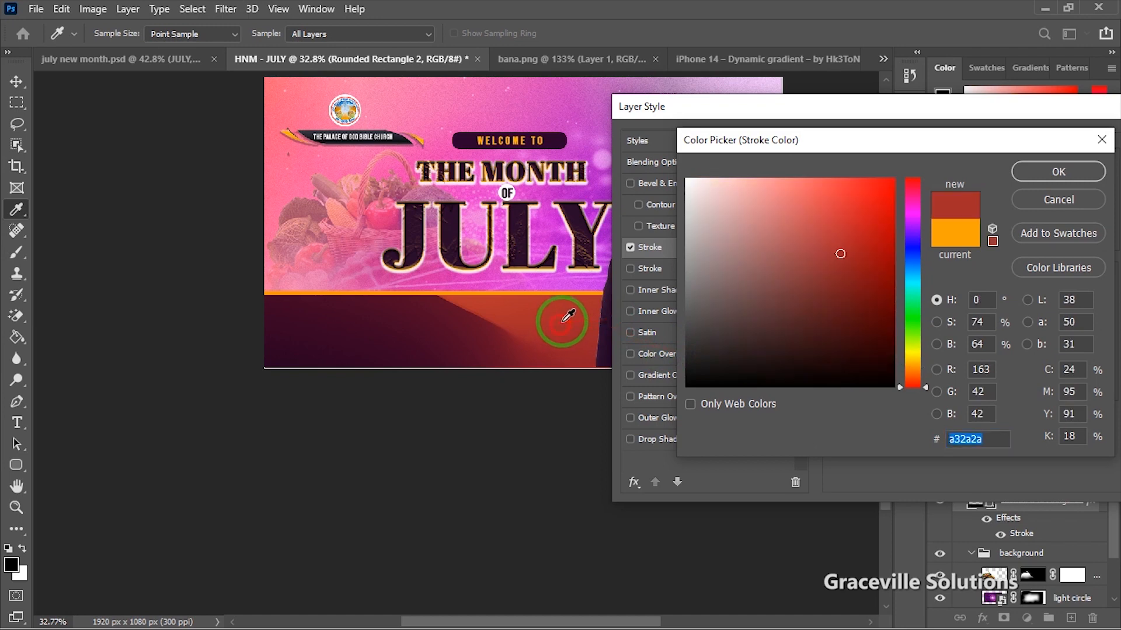
pyautogui.click(905, 366)
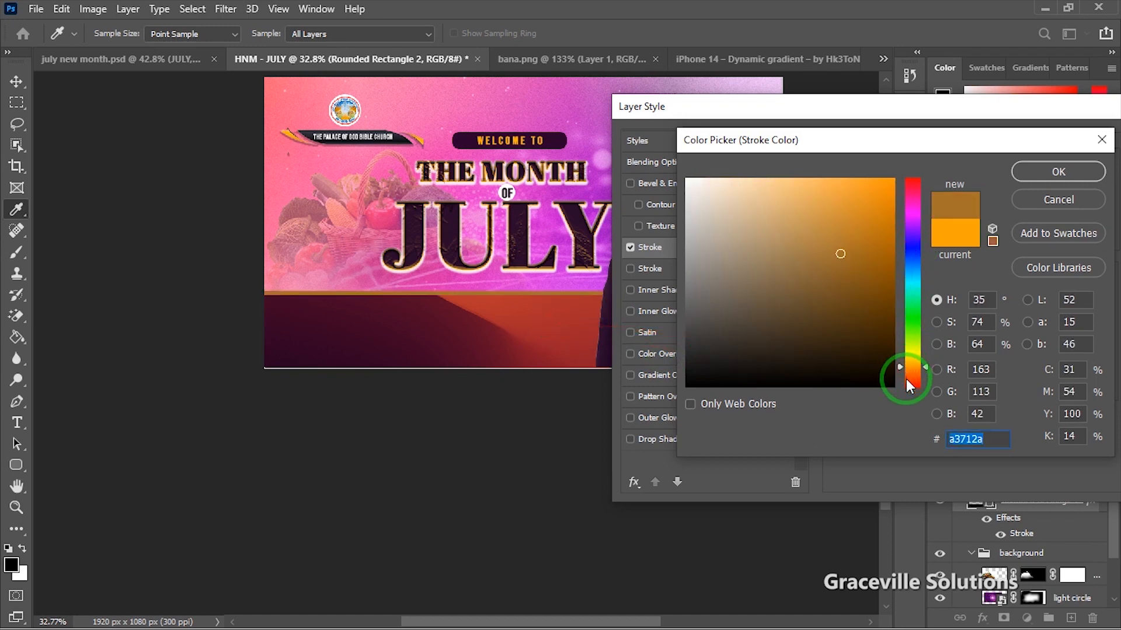
pyautogui.click(905, 380)
pyautogui.moveTo(850, 239); pyautogui.dragTo(868, 183)
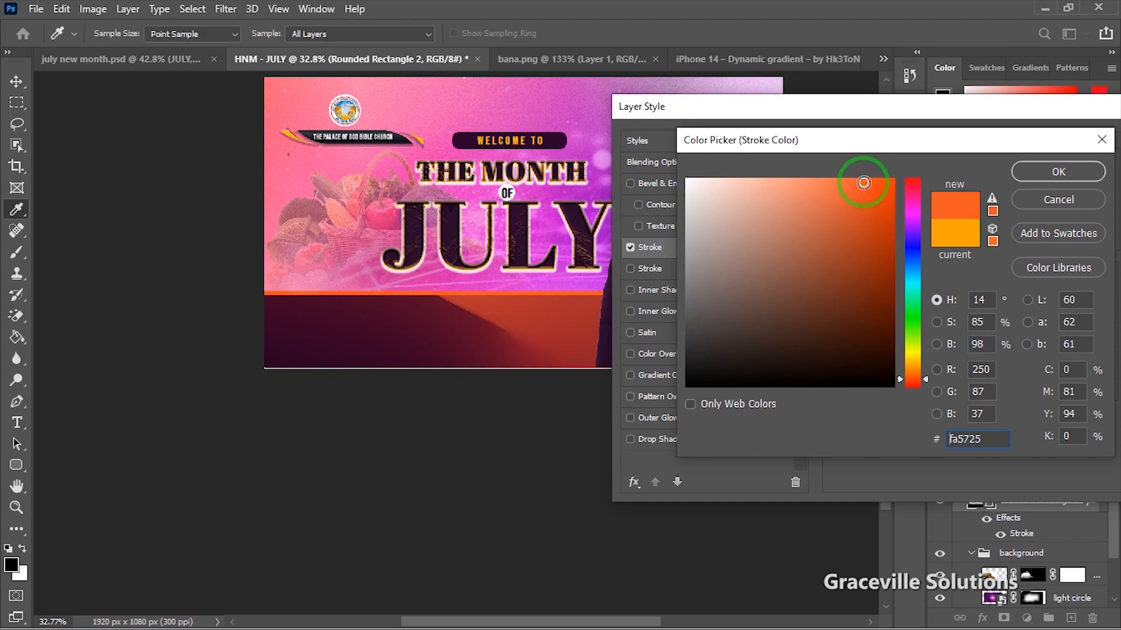
pyautogui.click(1049, 174)
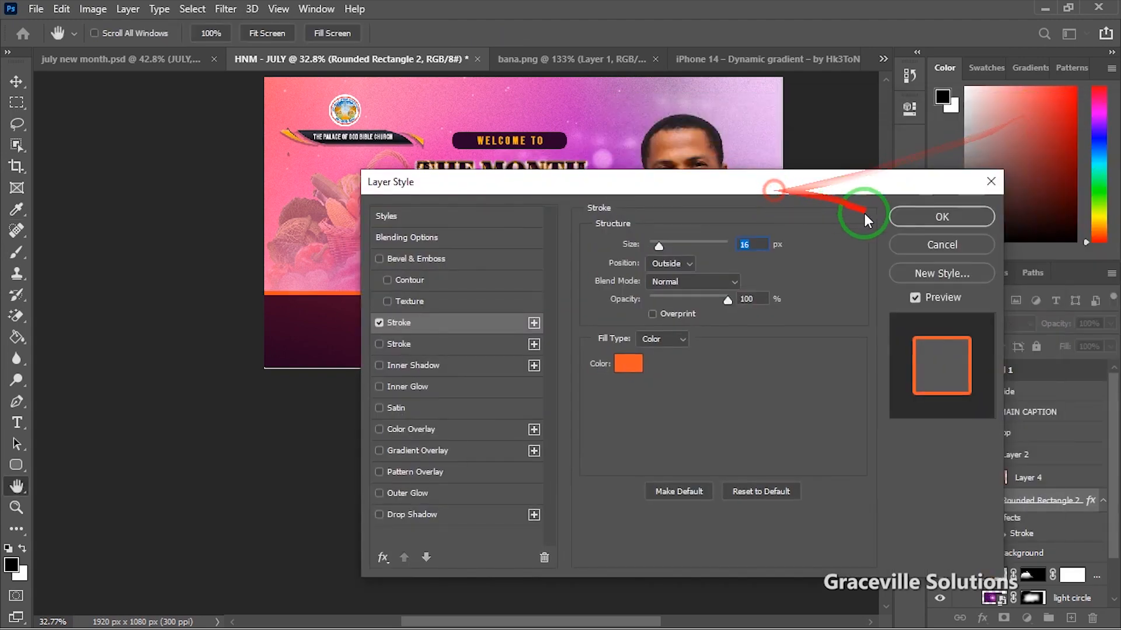
pyautogui.click(903, 213)
# Step: Deselect the current layer in the flyer
pyautogui.scroll(-3, 450, 345)
pyautogui.click(507, 440)
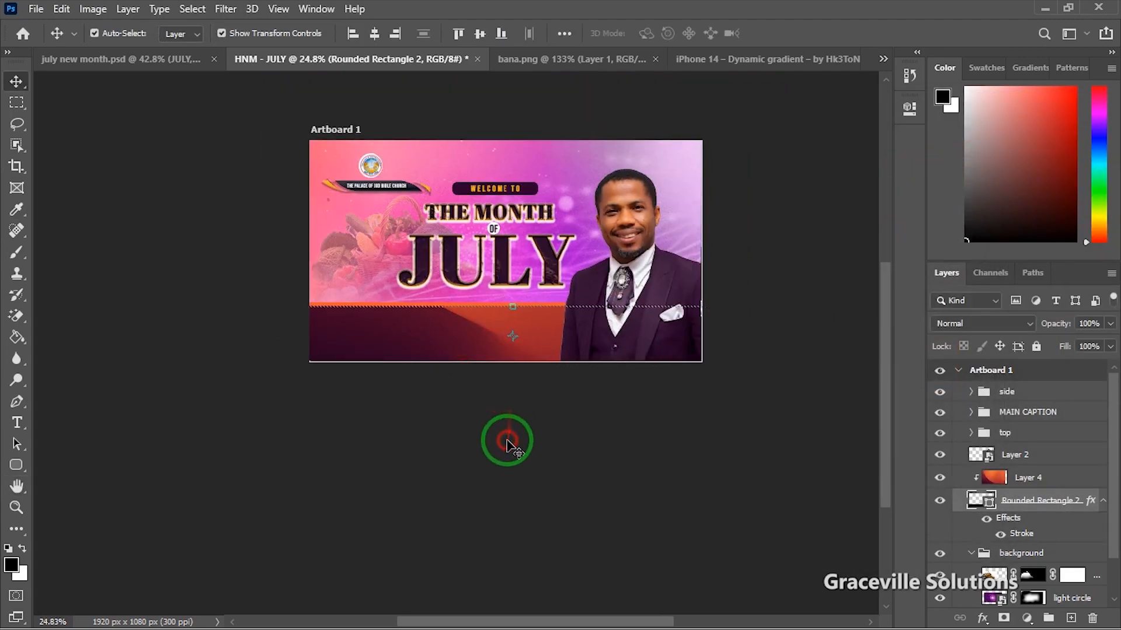
pyautogui.scroll(3, 505, 439)
pyautogui.scroll(3, 473, 383)
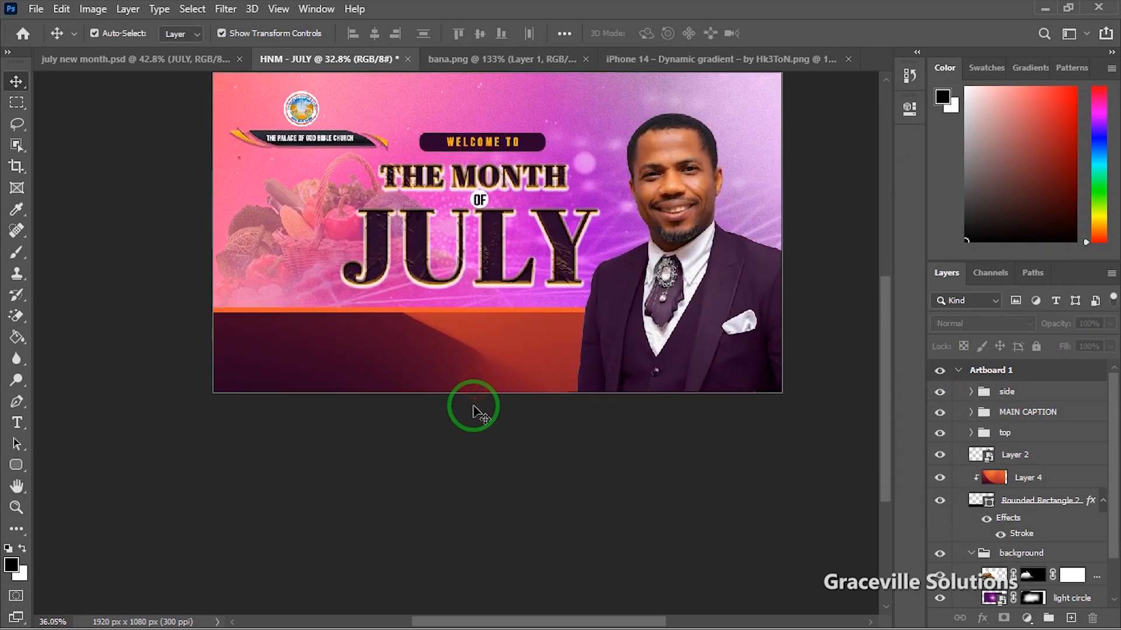
pyautogui.scroll(-3, 474, 412)
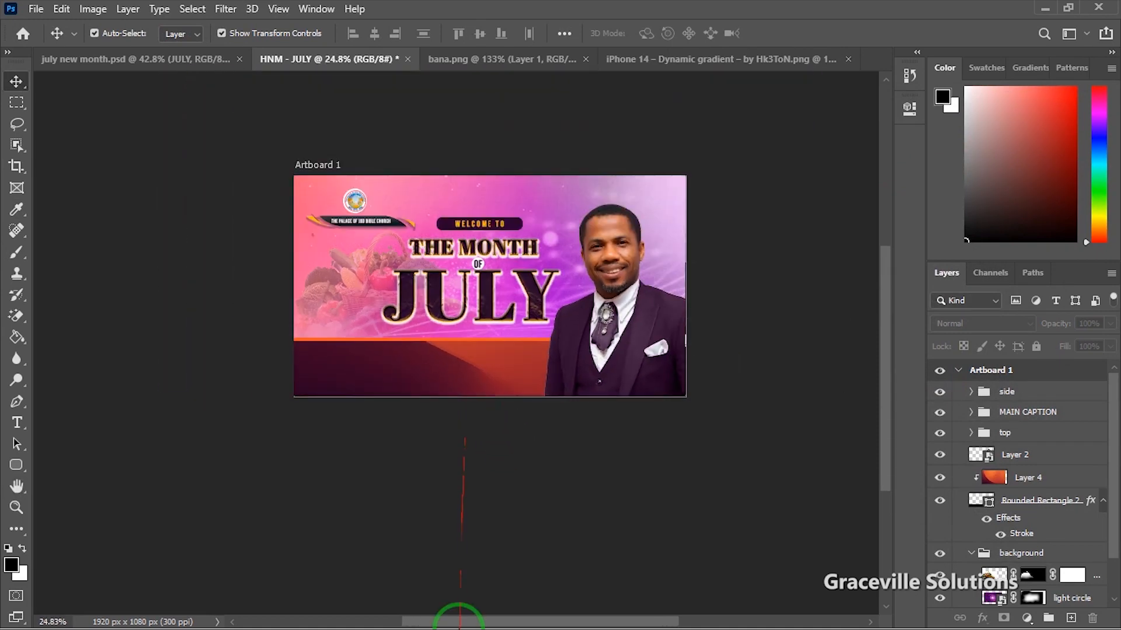
# Step: Copy the two-line greeting from the MONT notes file in Notepad
pyautogui.press('super')
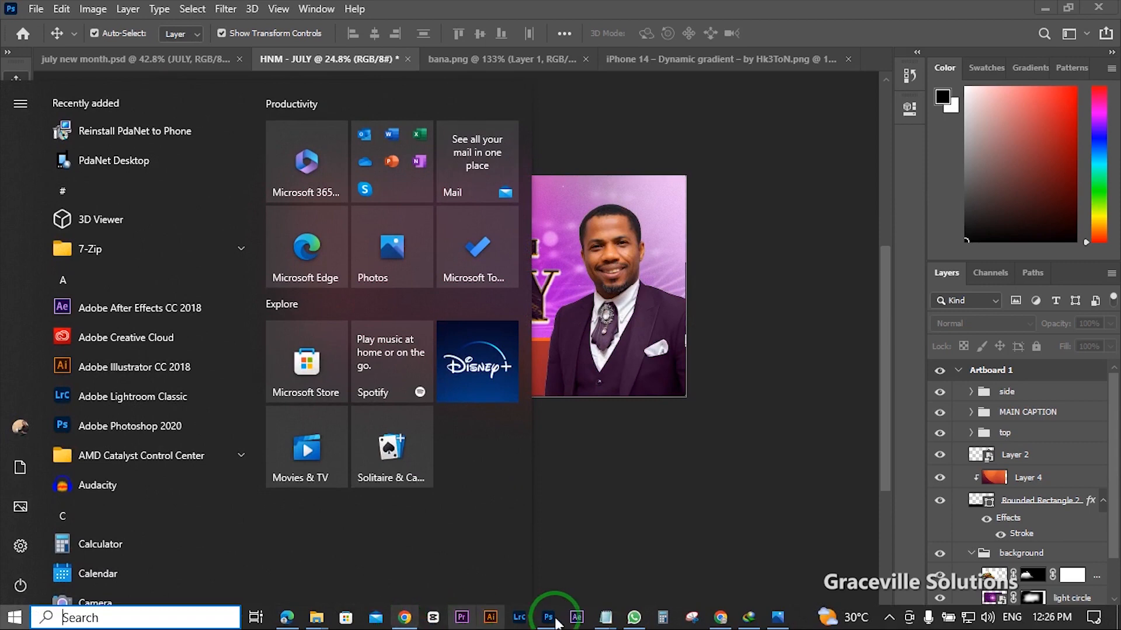
pyautogui.moveTo(598, 620)
pyautogui.click(625, 554)
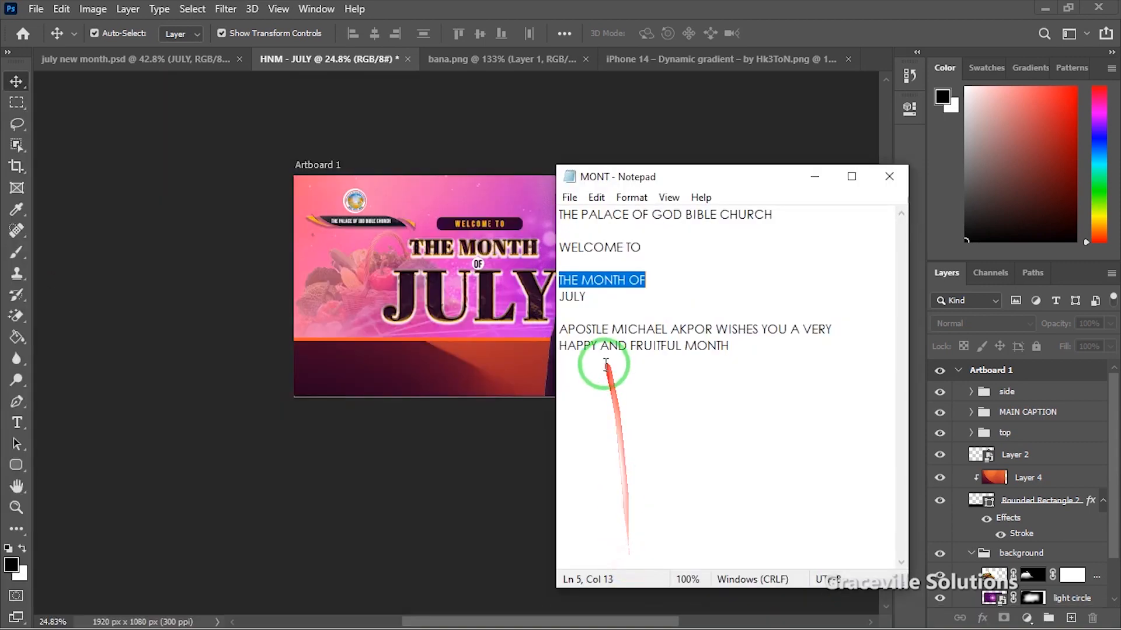
pyautogui.moveTo(559, 323); pyautogui.dragTo(780, 348)
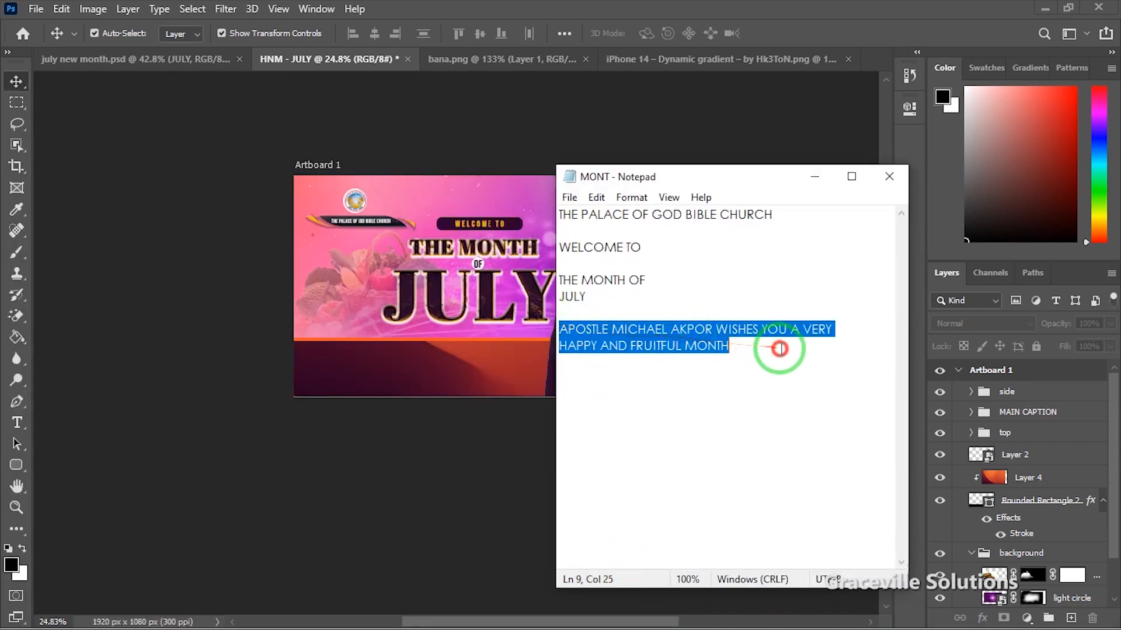
pyautogui.rightClick(667, 339)
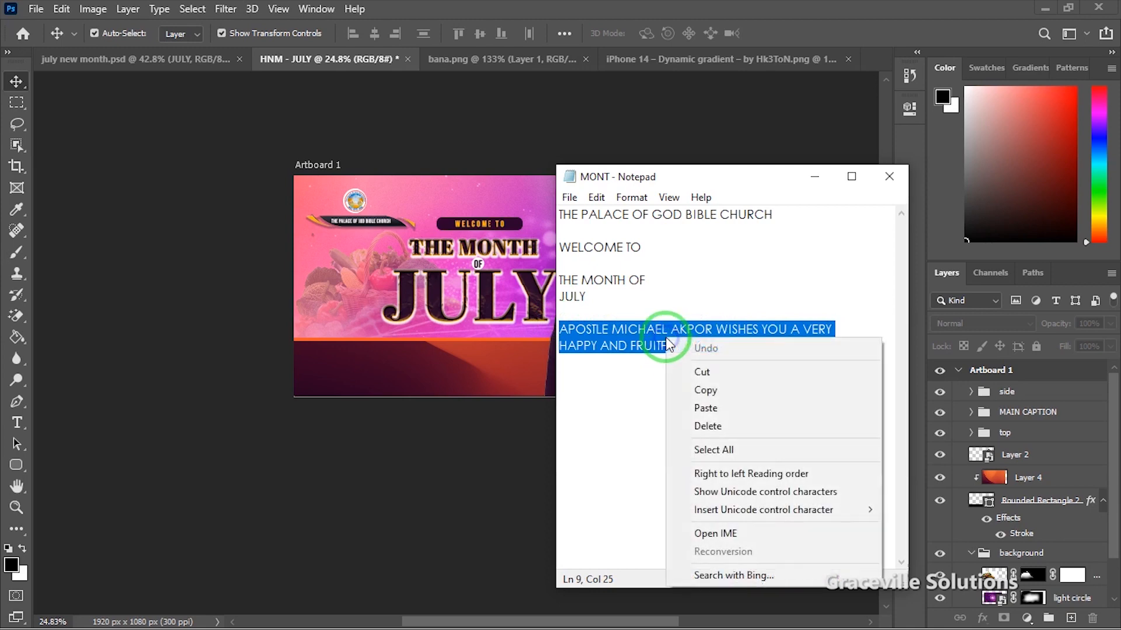
pyautogui.click(680, 392)
pyautogui.click(683, 140)
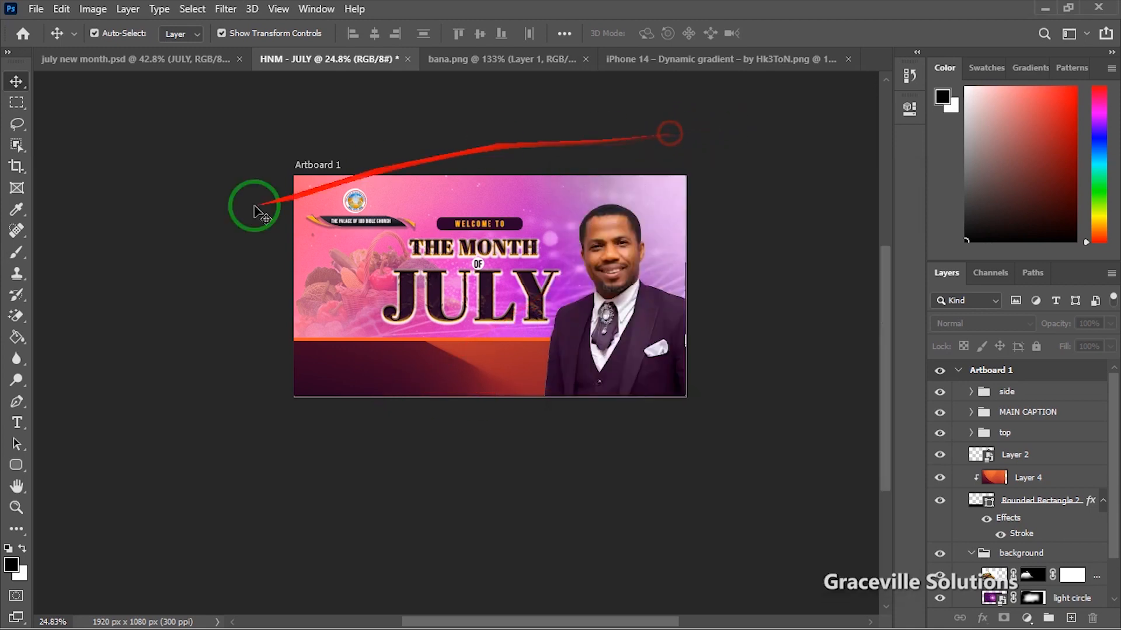
# Step: Create a text layer in the bottom-left band and paste the copied greeting into it
pyautogui.press('t')
pyautogui.scroll(2, 132, 405)
pyautogui.scroll(3, 132, 405)
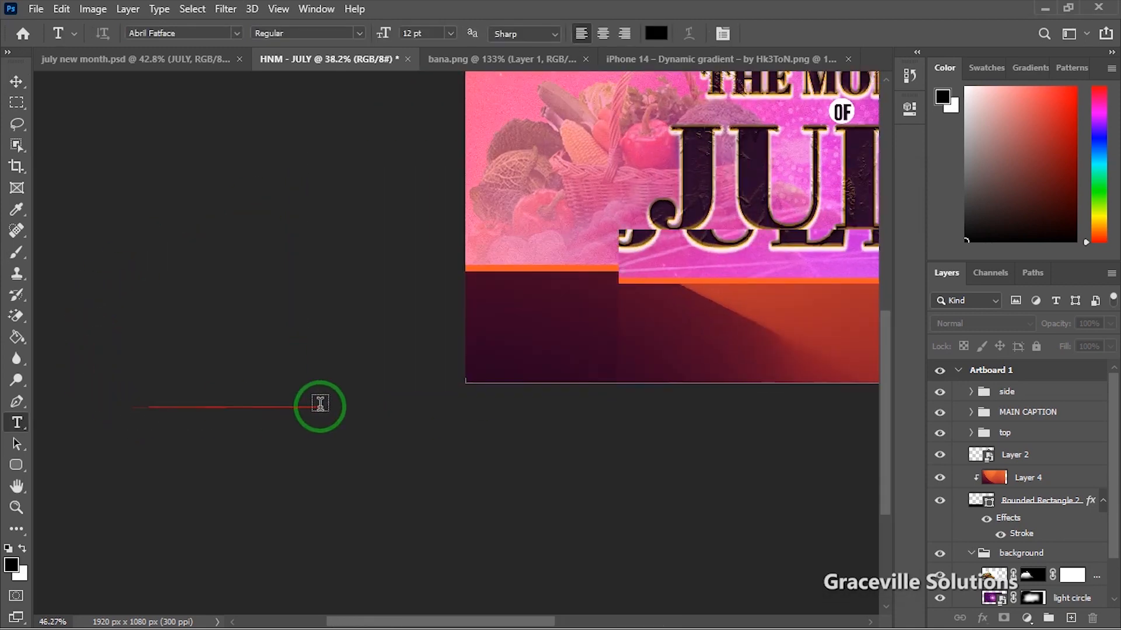
pyautogui.moveTo(350, 381); pyautogui.dragTo(63, 434)
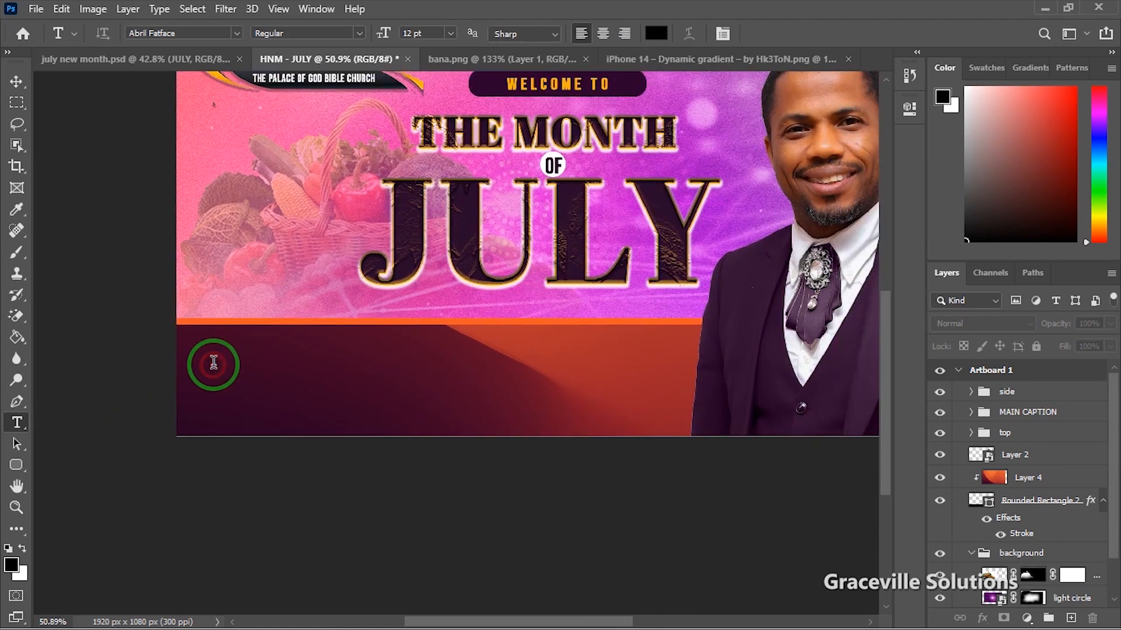
pyautogui.click(214, 363)
pyautogui.click(261, 358)
pyautogui.hotkey('ctrl', 'a')
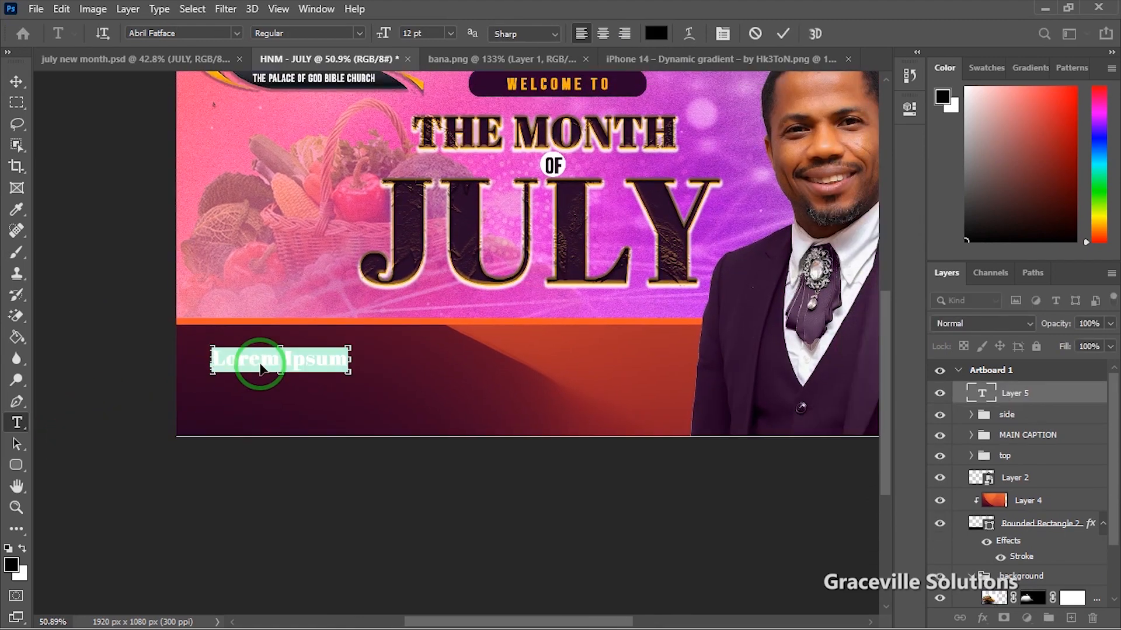
pyautogui.hotkey('ctrl', 'v')
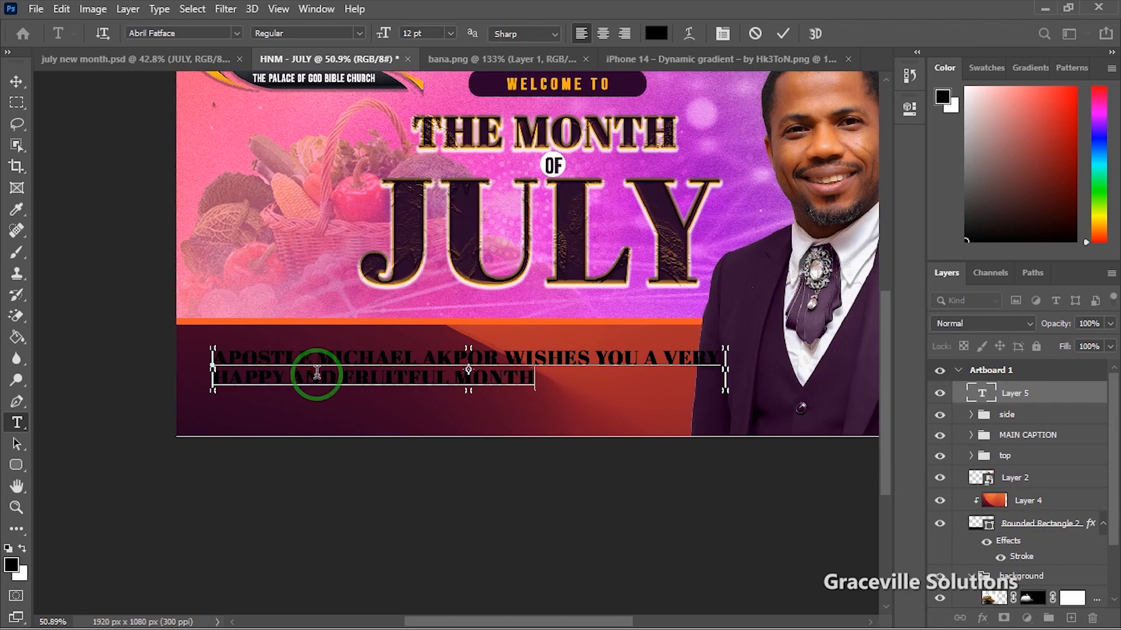
# Step: Make the greeting text white and set its font to Montserrat Bold
pyautogui.hotkey('ctrl', 'a')
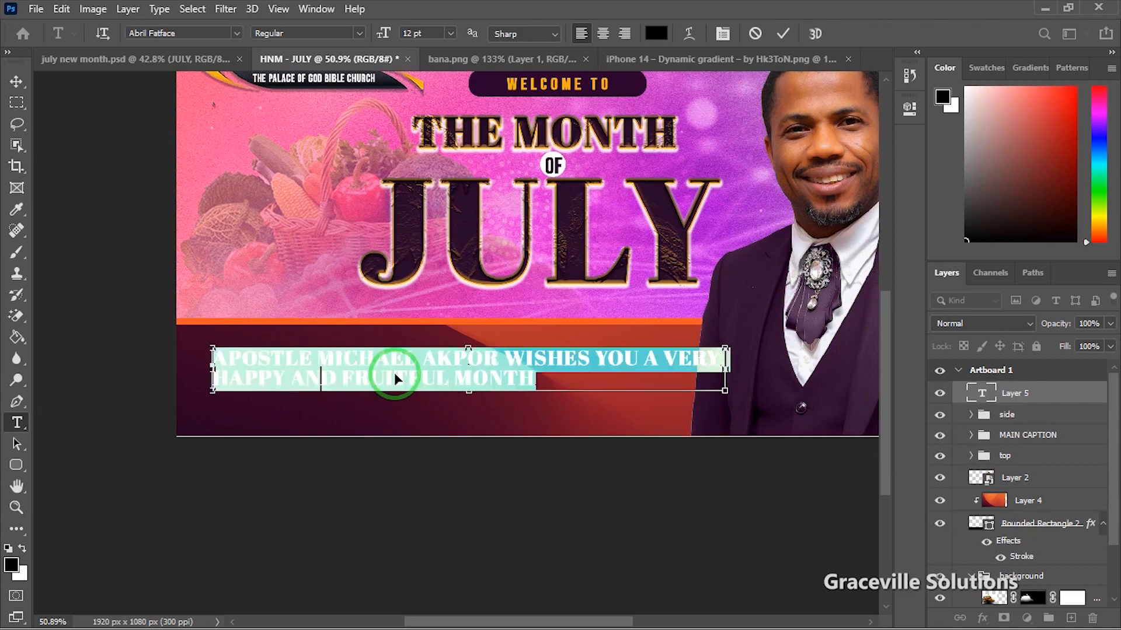
pyautogui.click(656, 33)
pyautogui.click(692, 178)
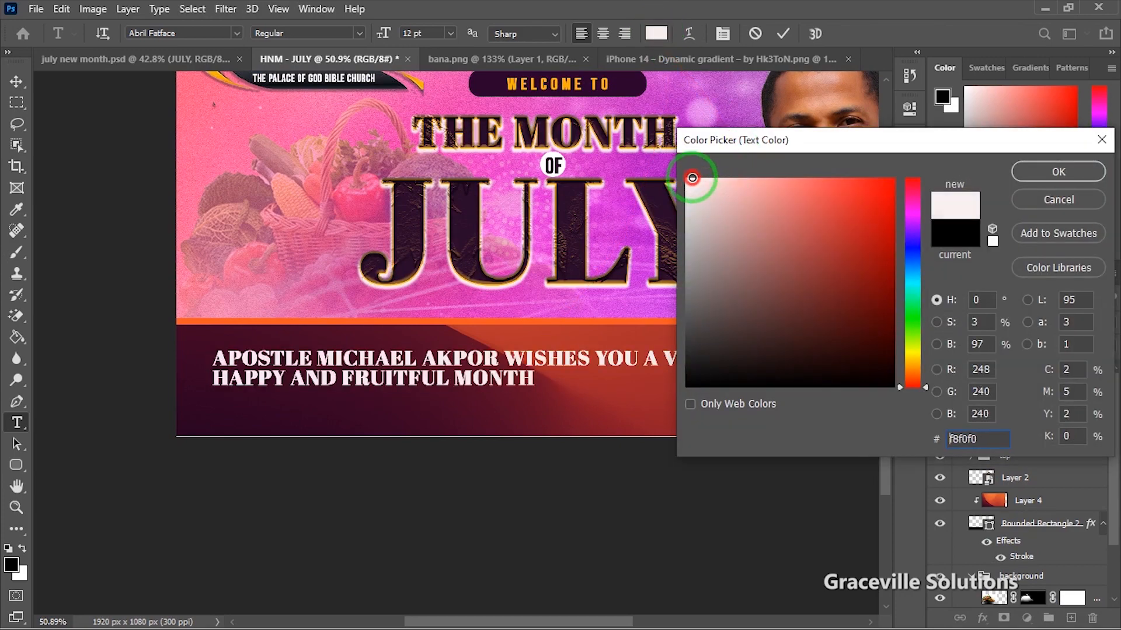
pyautogui.click(1031, 173)
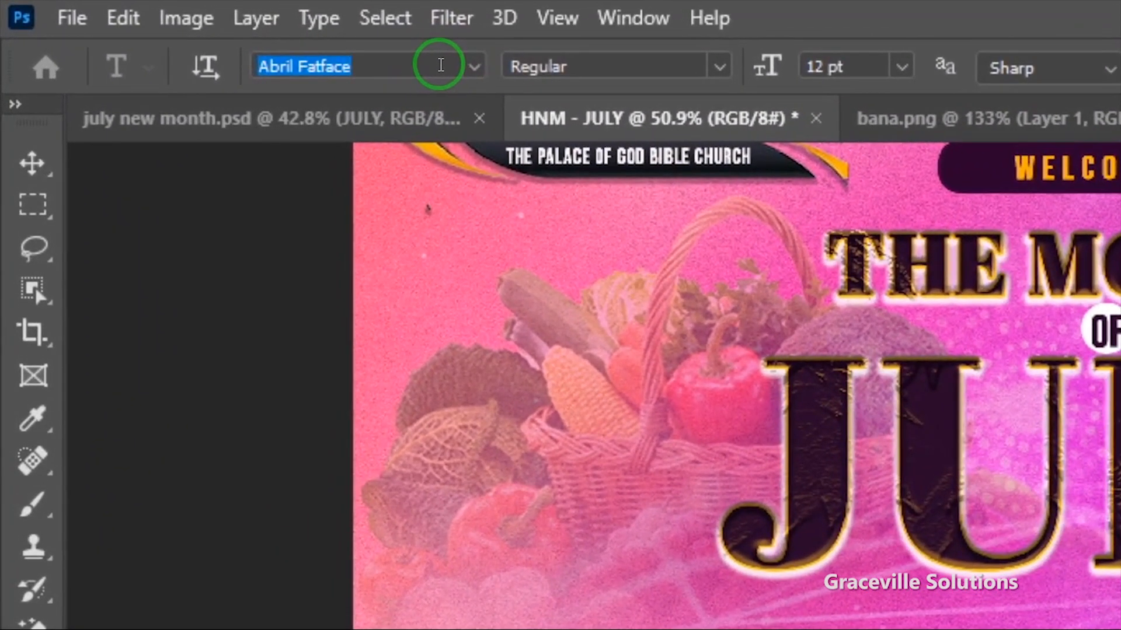
pyautogui.click(234, 33)
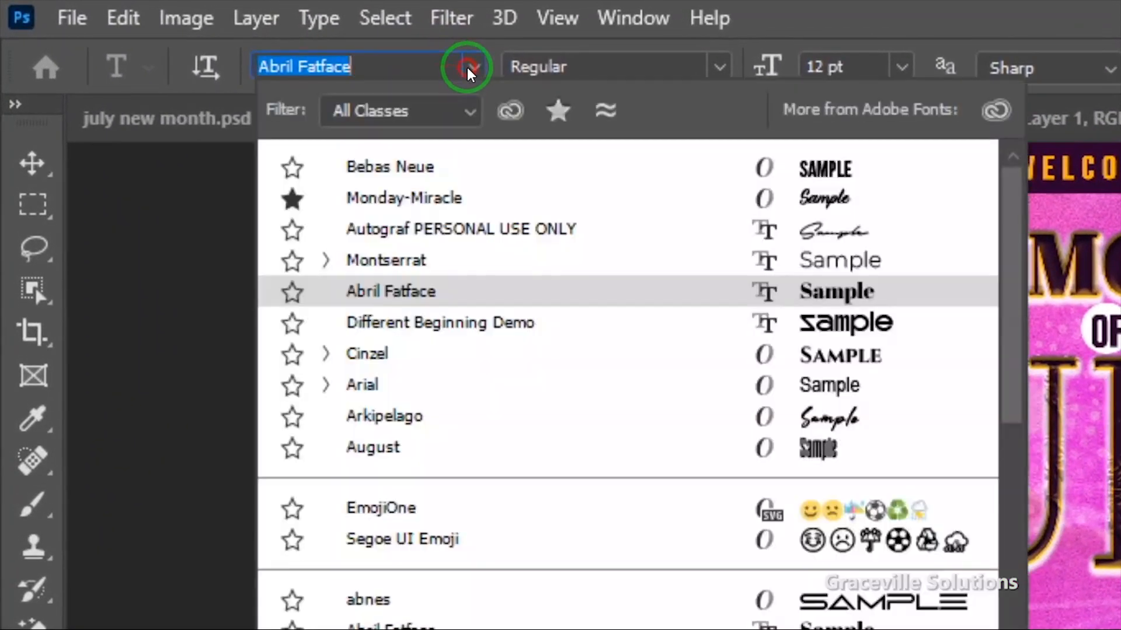
pyautogui.write('monts')
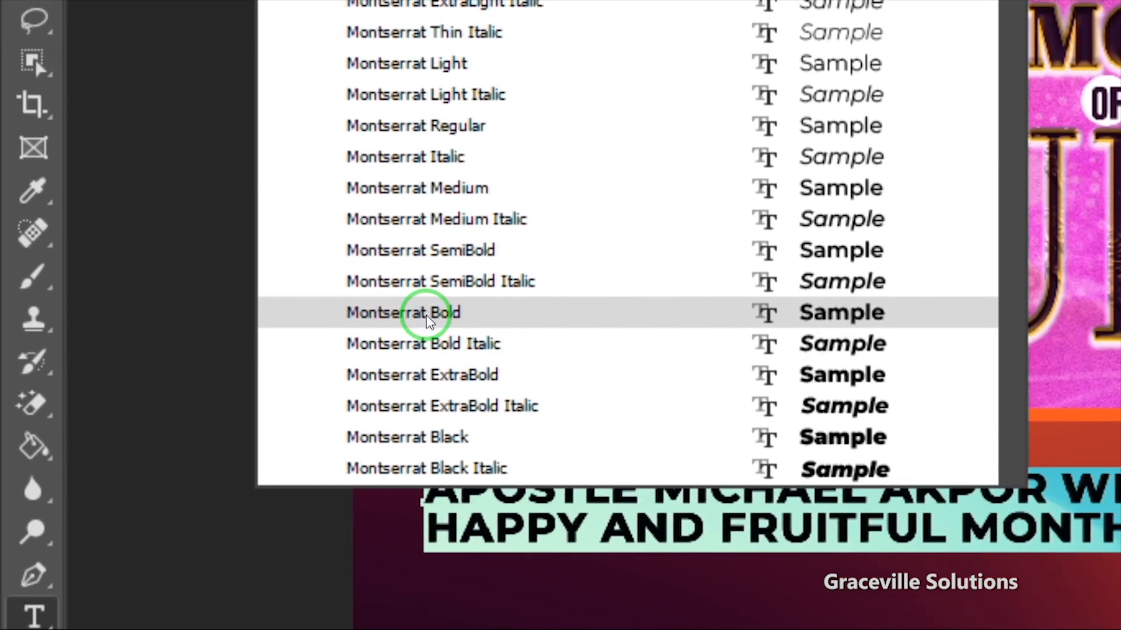
pyautogui.click(420, 249)
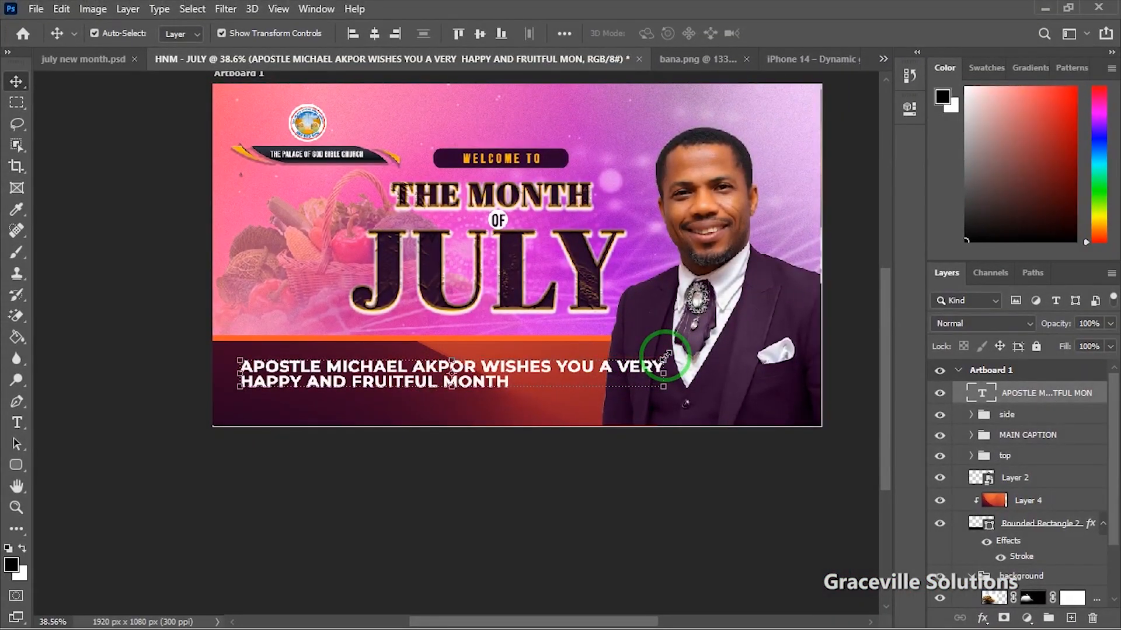
# Step: Delete the stray line break so the second line reads 'A VERY HAPPY AND FRUITFUL MONTH', then commit
pyautogui.moveTo(611, 369); pyautogui.dragTo(606, 381)
pyautogui.scroll(2, 591, 383)
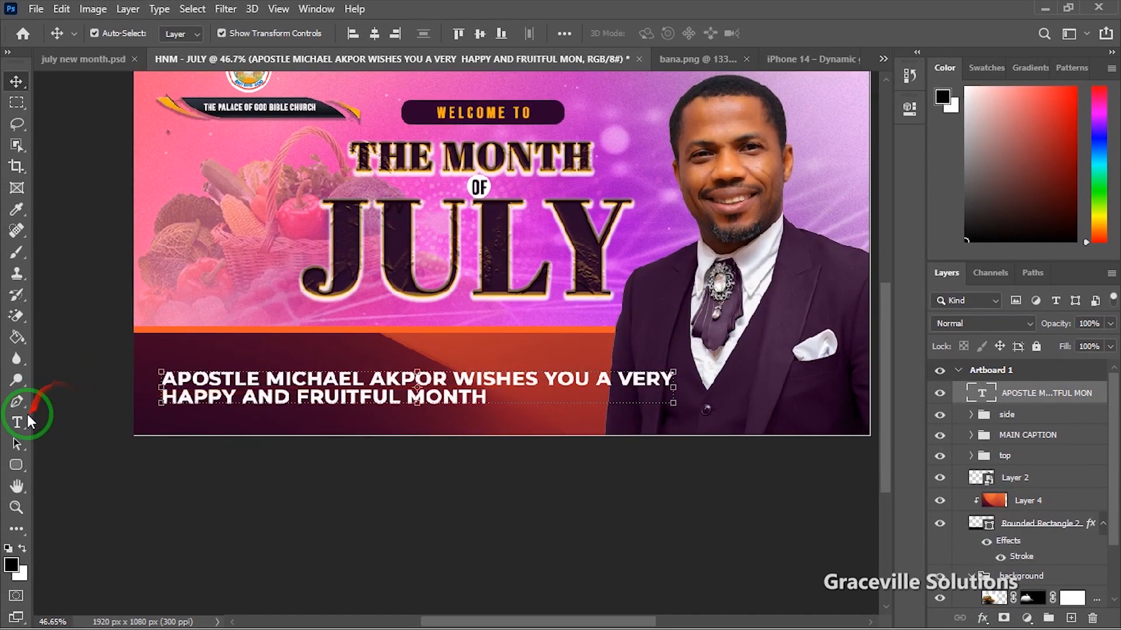
pyautogui.click(17, 422)
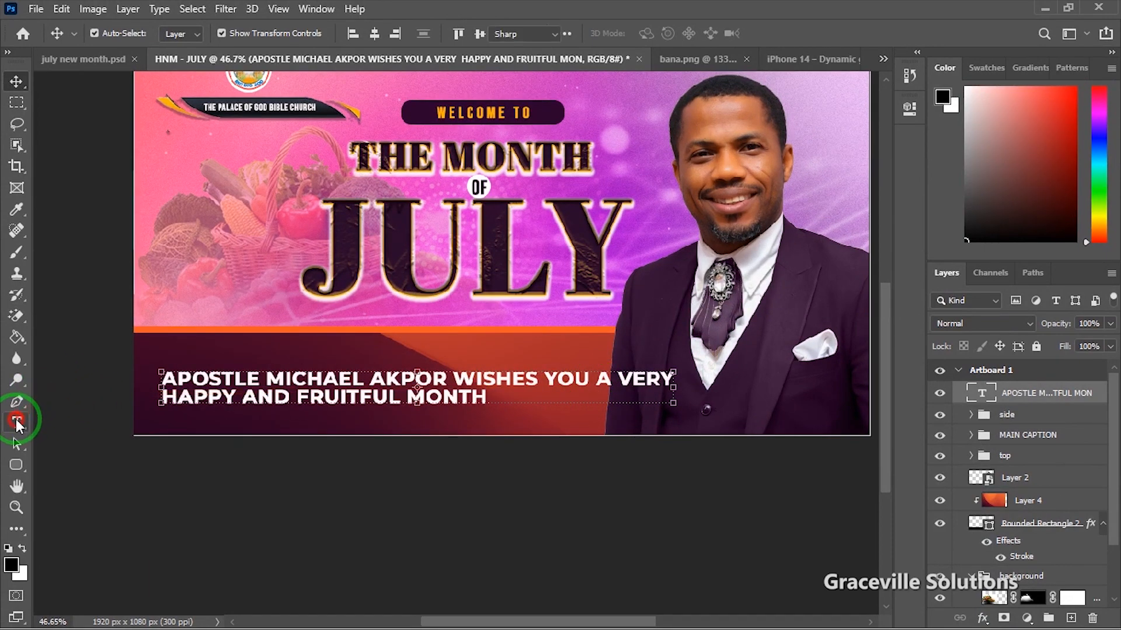
pyautogui.click(596, 380)
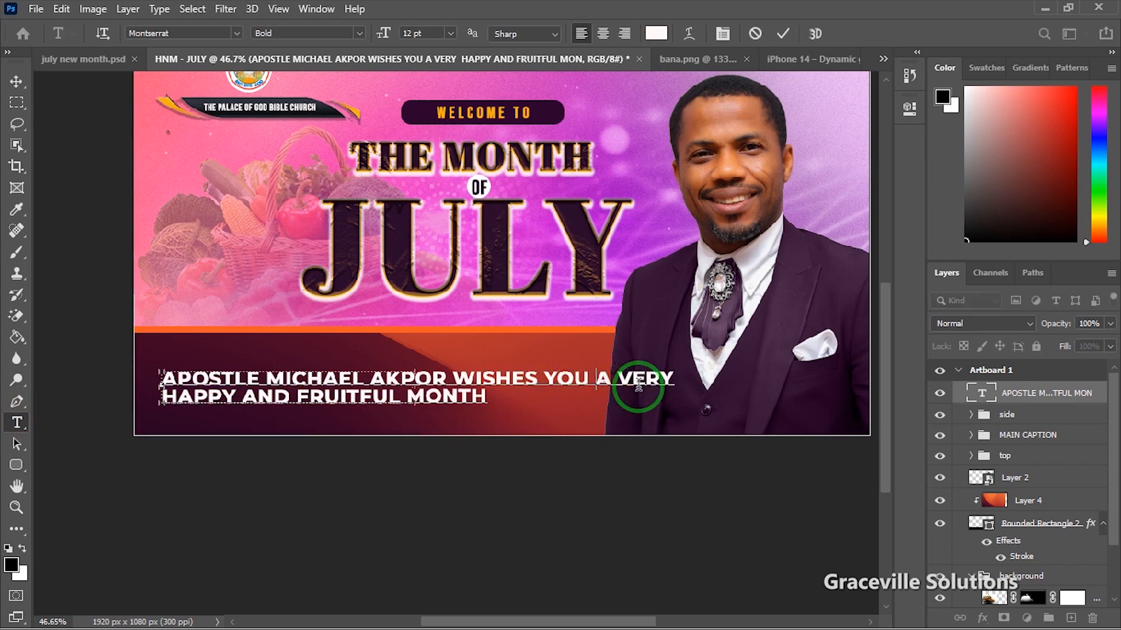
pyautogui.press('Return')
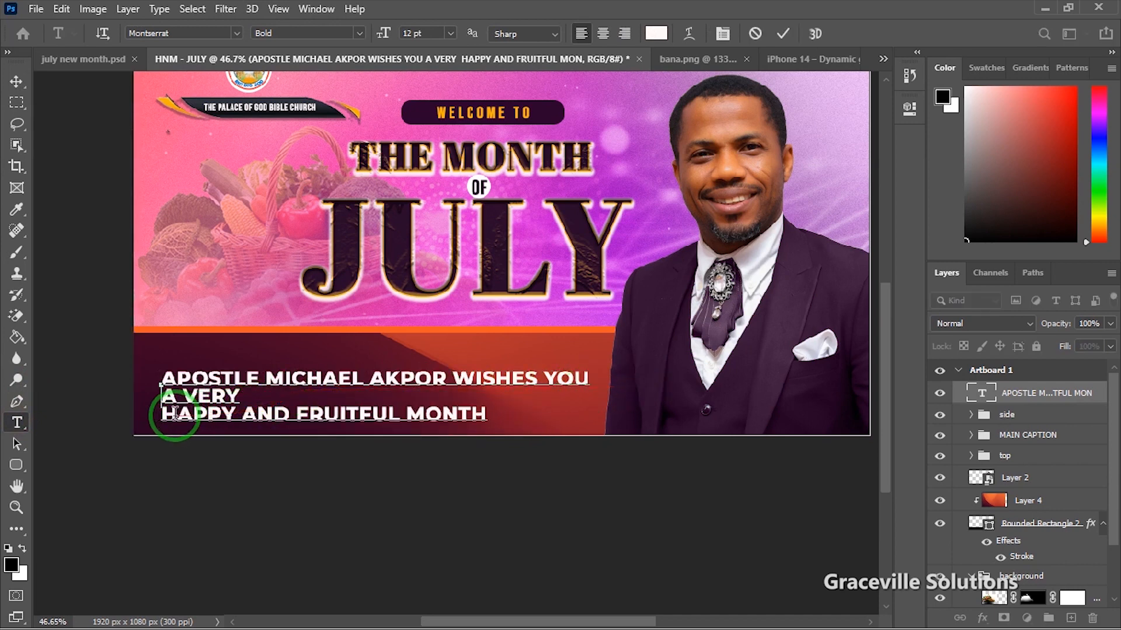
pyautogui.press('BackSpace')
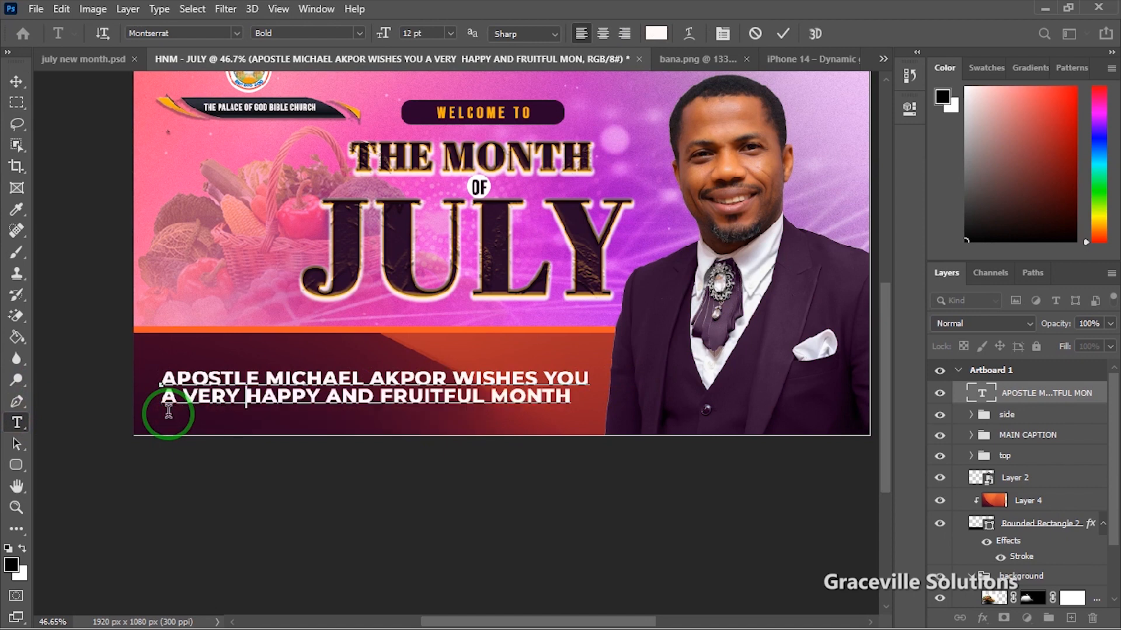
pyautogui.click(16, 82)
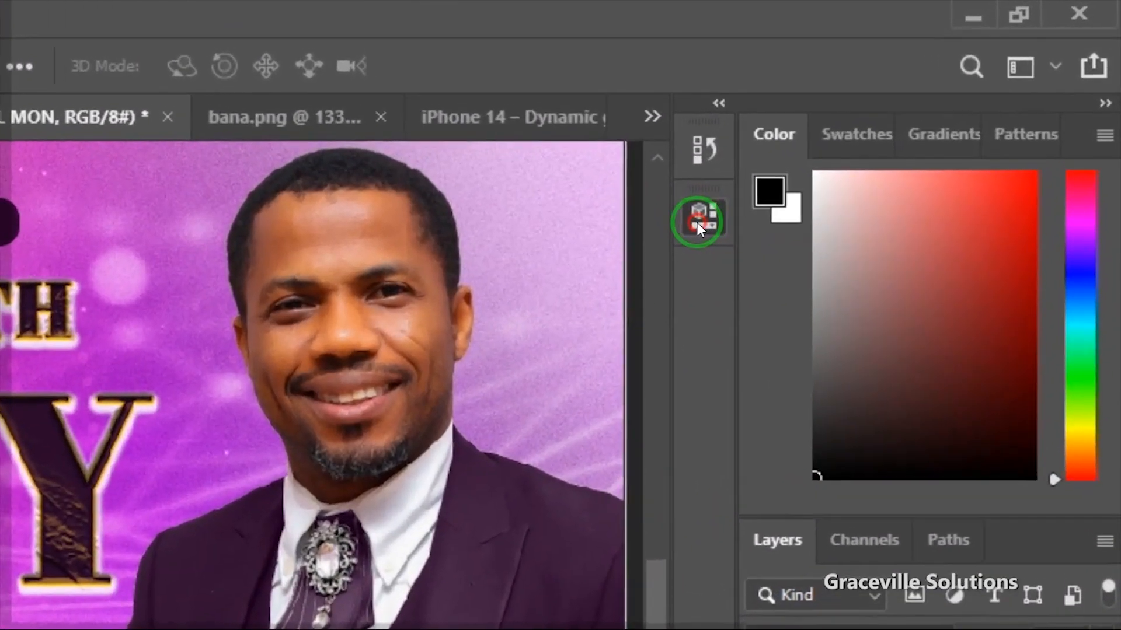
# Step: Set the greeting's leading to 14 pt in Properties
pyautogui.click(908, 112)
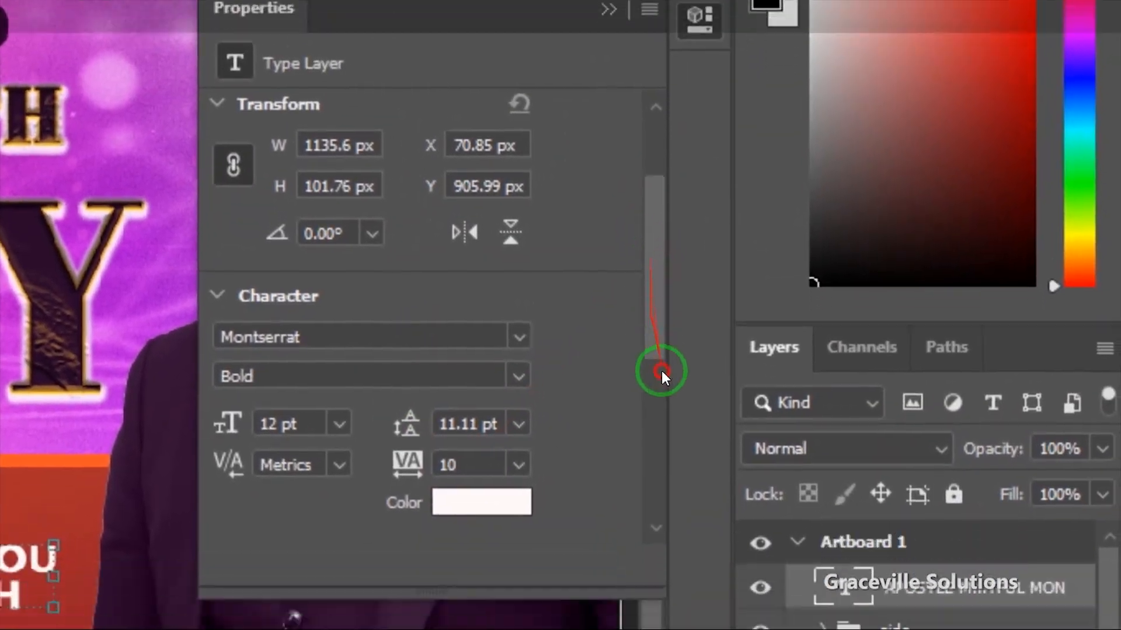
pyautogui.moveTo(661, 370); pyautogui.dragTo(675, 310)
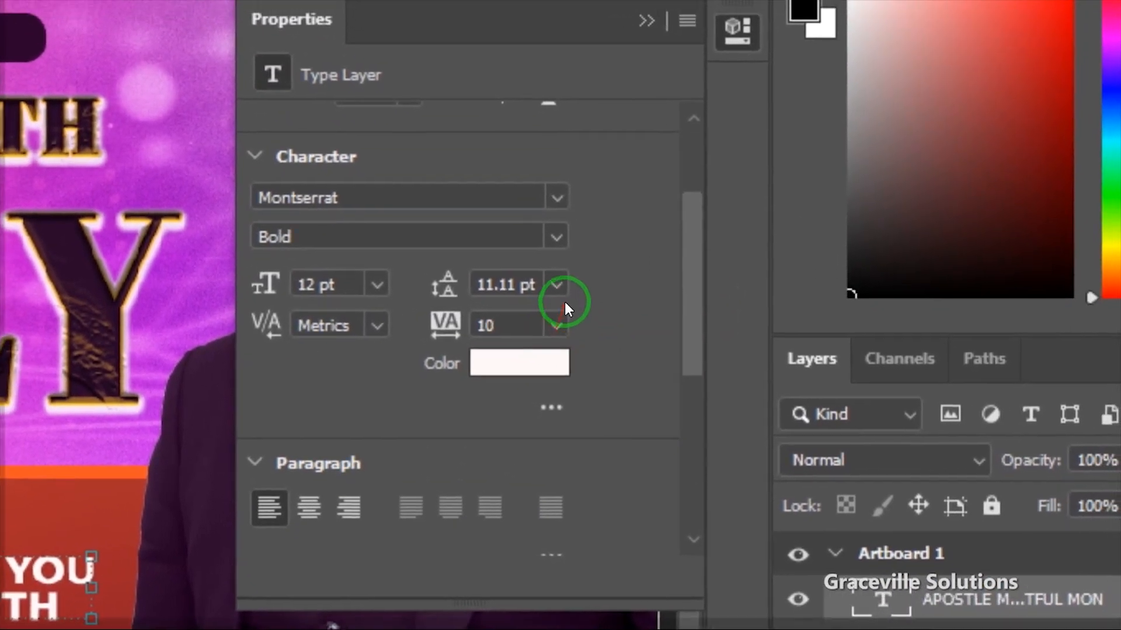
pyautogui.click(519, 245)
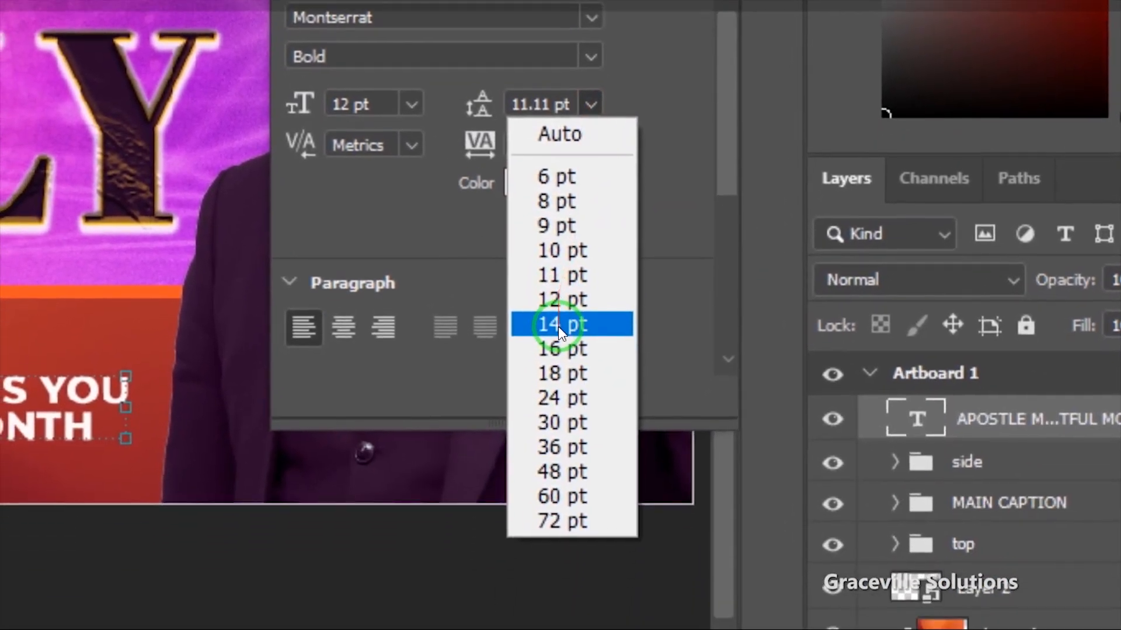
pyautogui.click(529, 536)
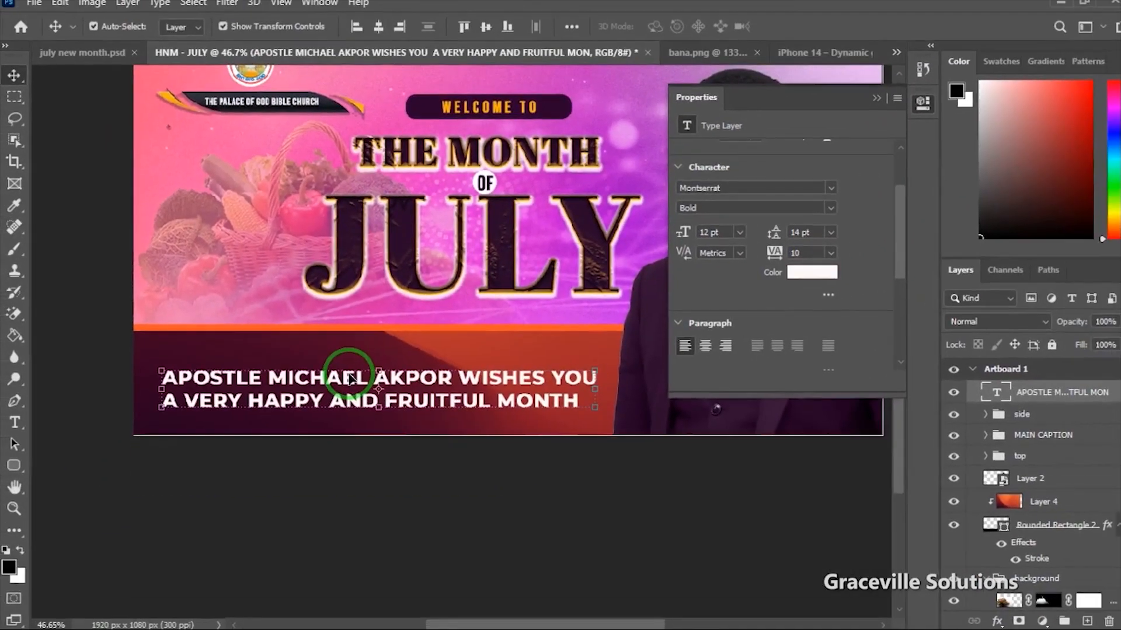
# Step: Move the greeting up and slightly left and scale it to about 103.5%
pyautogui.moveTo(394, 383); pyautogui.dragTo(397, 374)
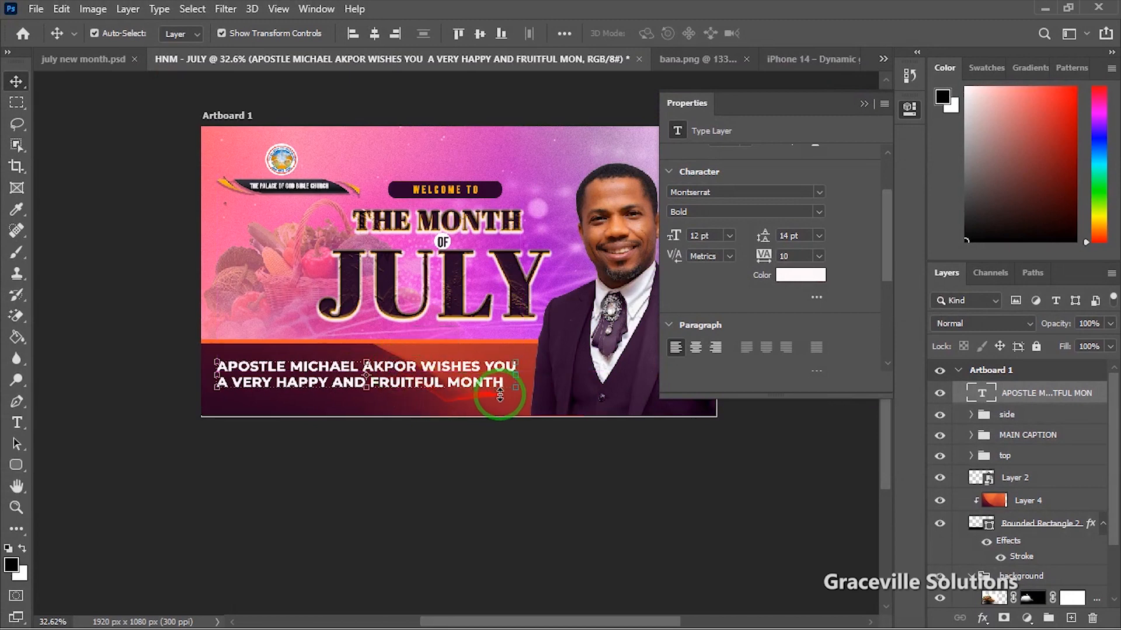
pyautogui.moveTo(517, 389); pyautogui.dragTo(528, 399)
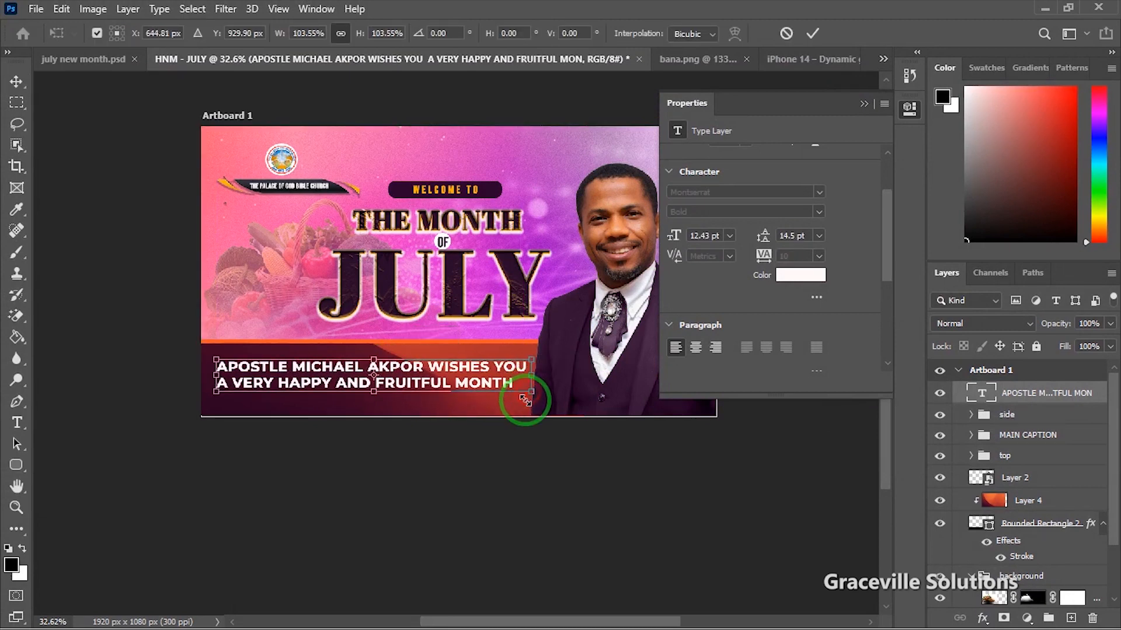
pyautogui.click(812, 34)
pyautogui.rightClick(1065, 399)
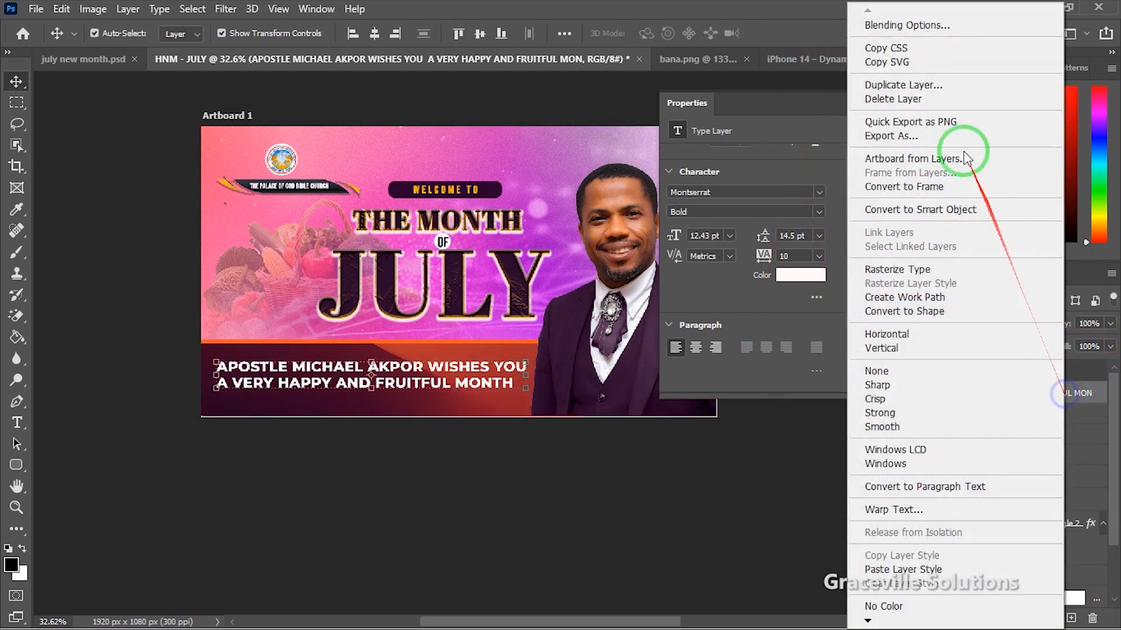
# Step: Add a near-black (#080808) drop shadow at 46% opacity to the greeting
pyautogui.click(928, 30)
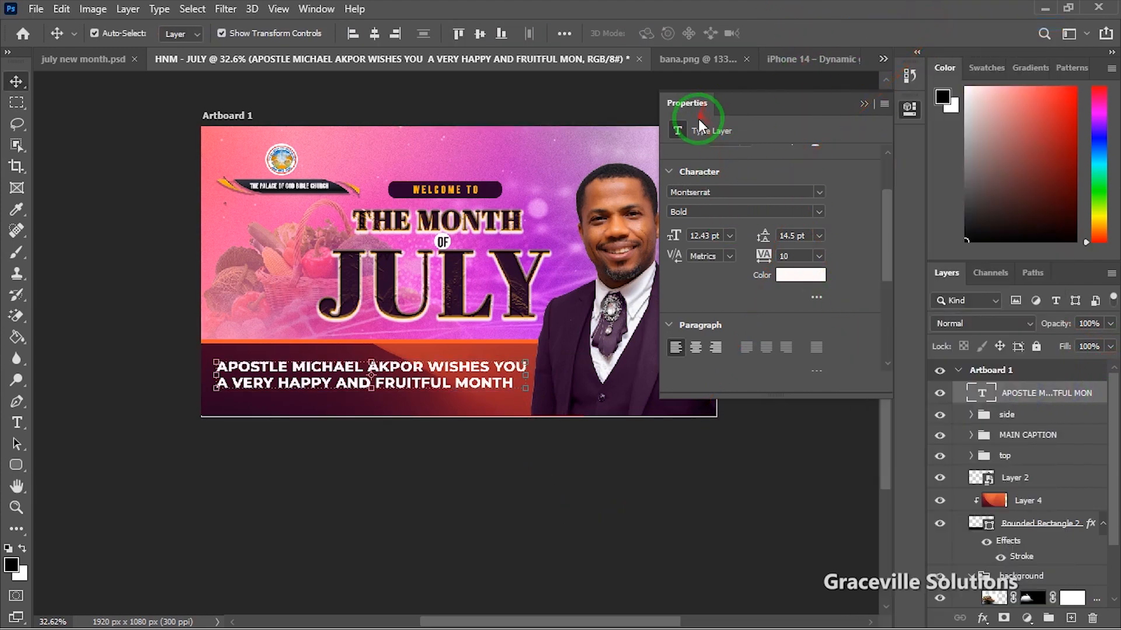
pyautogui.moveTo(708, 175); pyautogui.dragTo(879, 77)
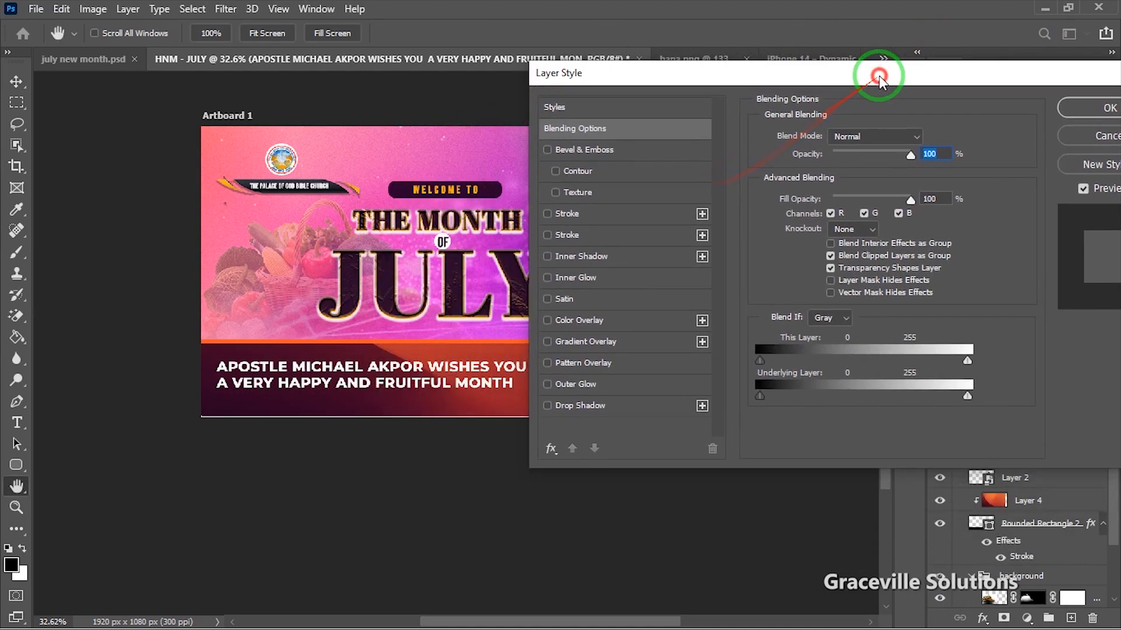
pyautogui.click(586, 406)
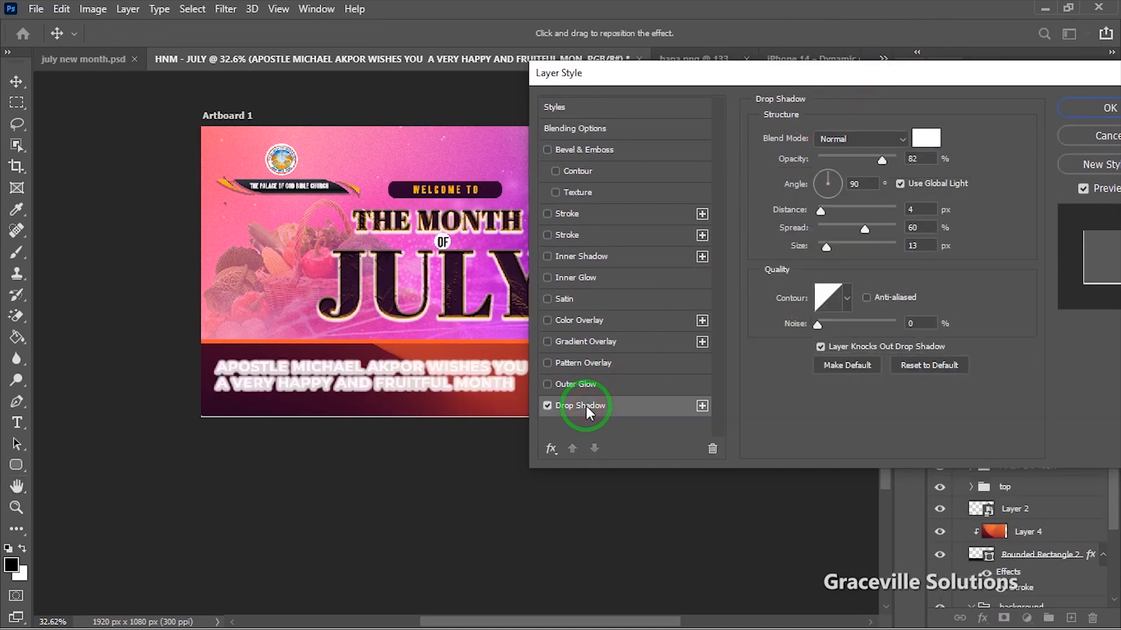
pyautogui.click(927, 140)
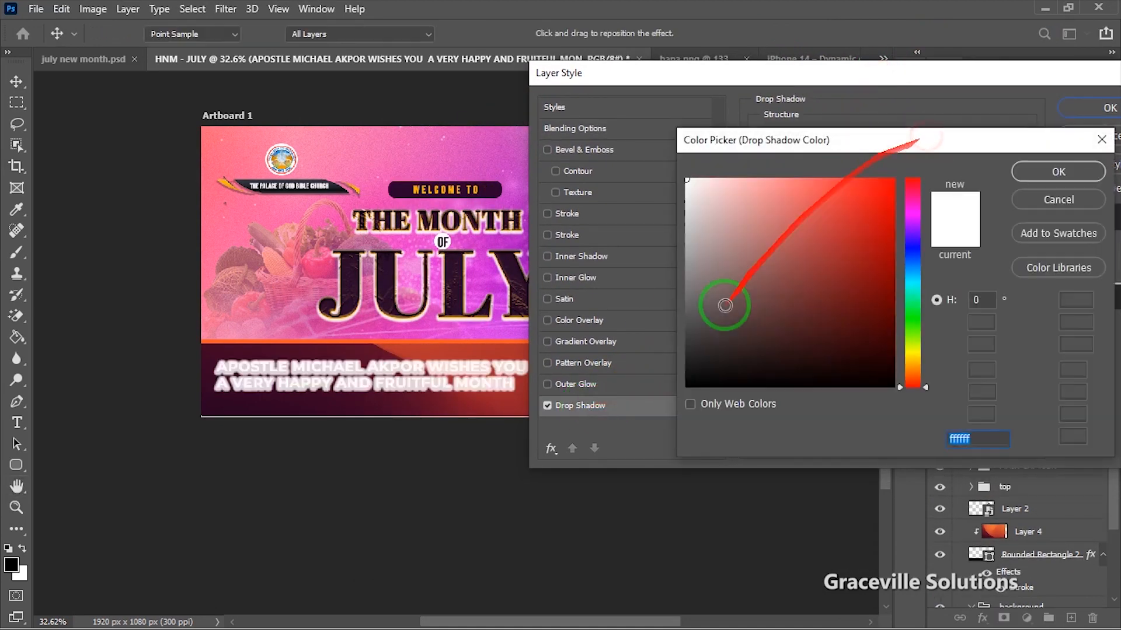
pyautogui.moveTo(722, 370); pyautogui.dragTo(695, 382)
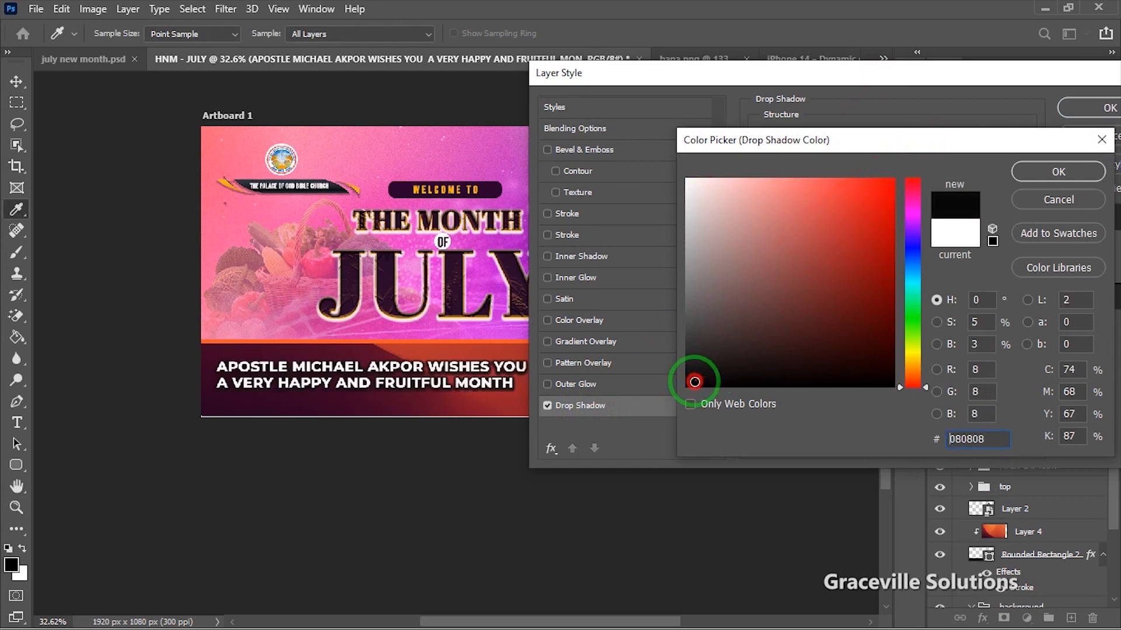
pyautogui.click(1049, 171)
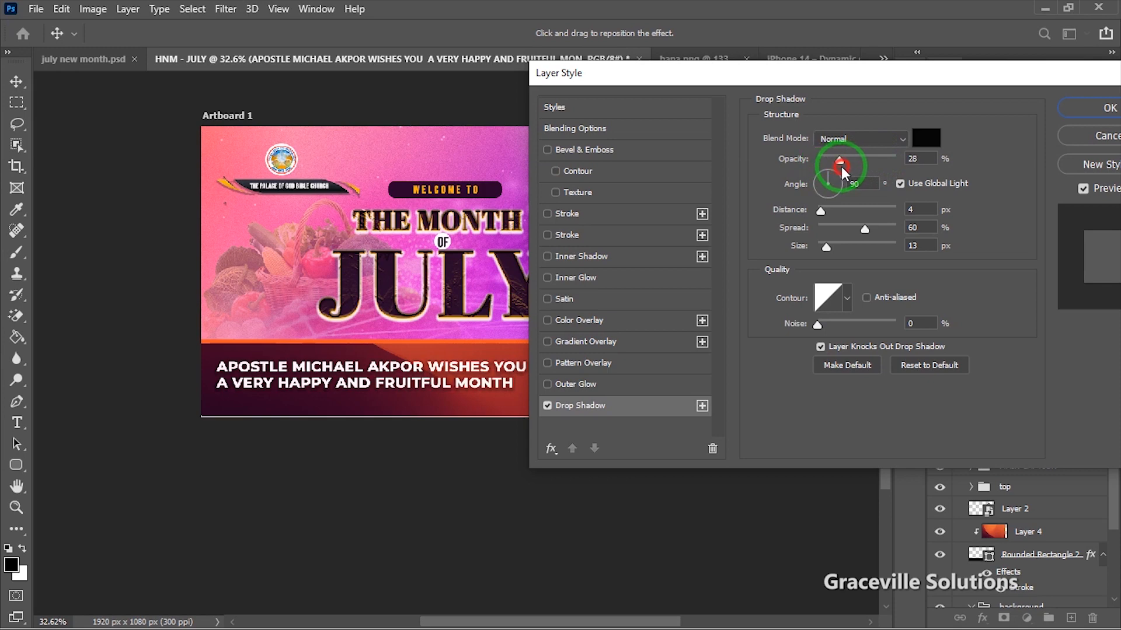
pyautogui.moveTo(852, 163); pyautogui.dragTo(853, 164)
pyautogui.moveTo(1050, 79); pyautogui.dragTo(757, 174)
# Step: Apply the drop shadow and bring the greeting into better view
pyautogui.click(817, 207)
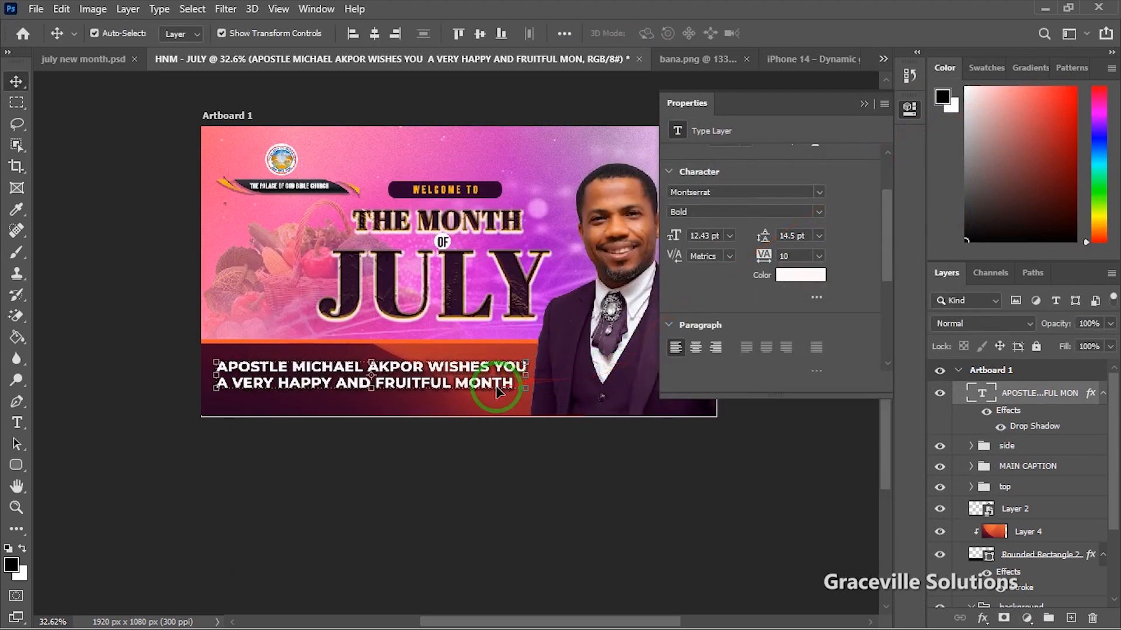
pyautogui.scroll(2, 492, 392)
pyautogui.click(864, 104)
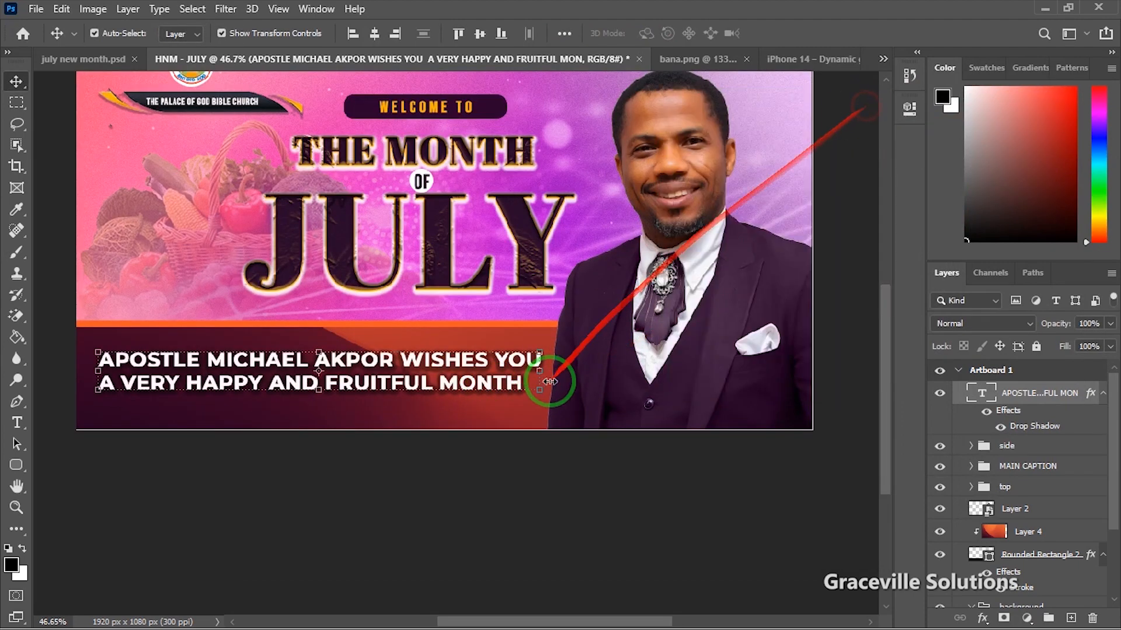
pyautogui.scroll(1, 397, 391)
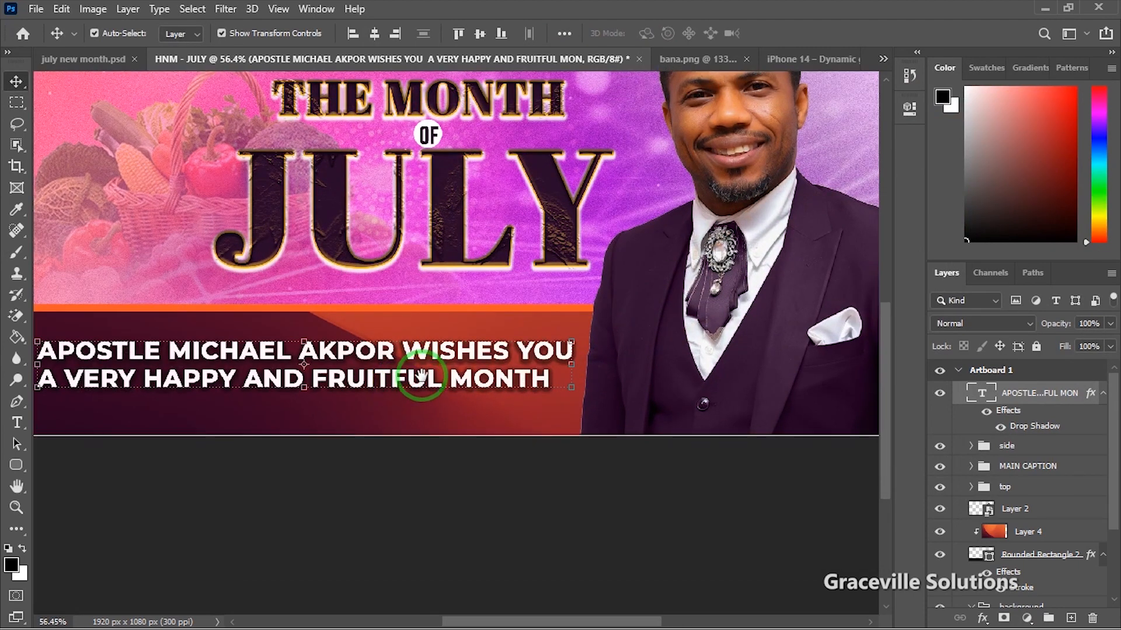
pyautogui.moveTo(420, 373); pyautogui.dragTo(466, 400)
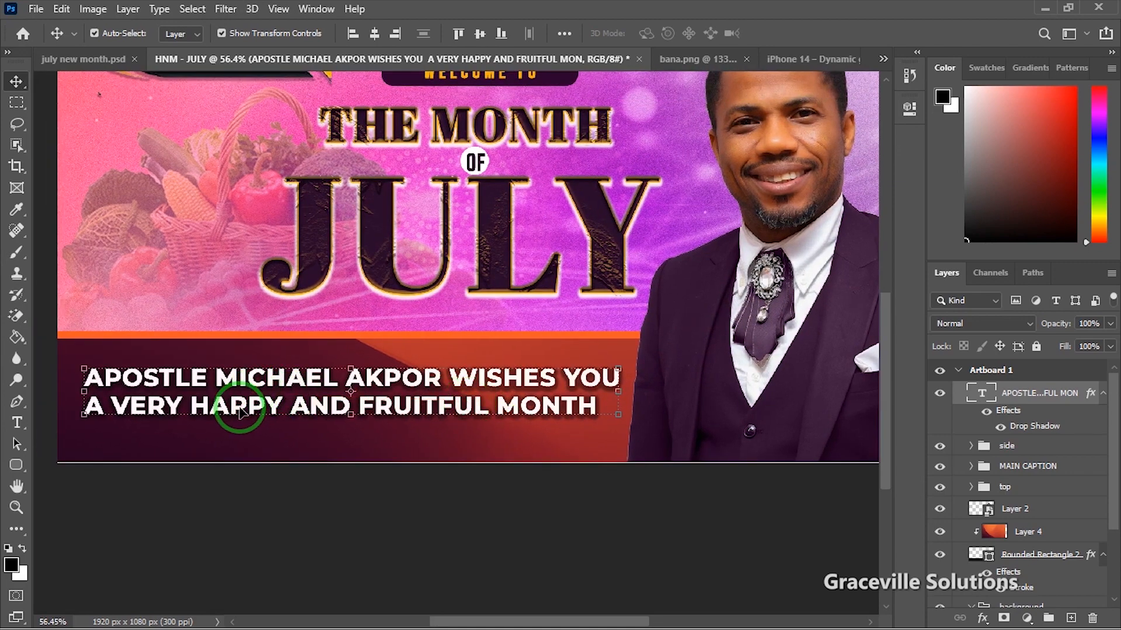
# Step: Edit the greeting to remove the space before WISHES YOU, undoing an accidental name deletion
pyautogui.doubleClick(213, 409)
pyautogui.moveTo(82, 380); pyautogui.dragTo(442, 378)
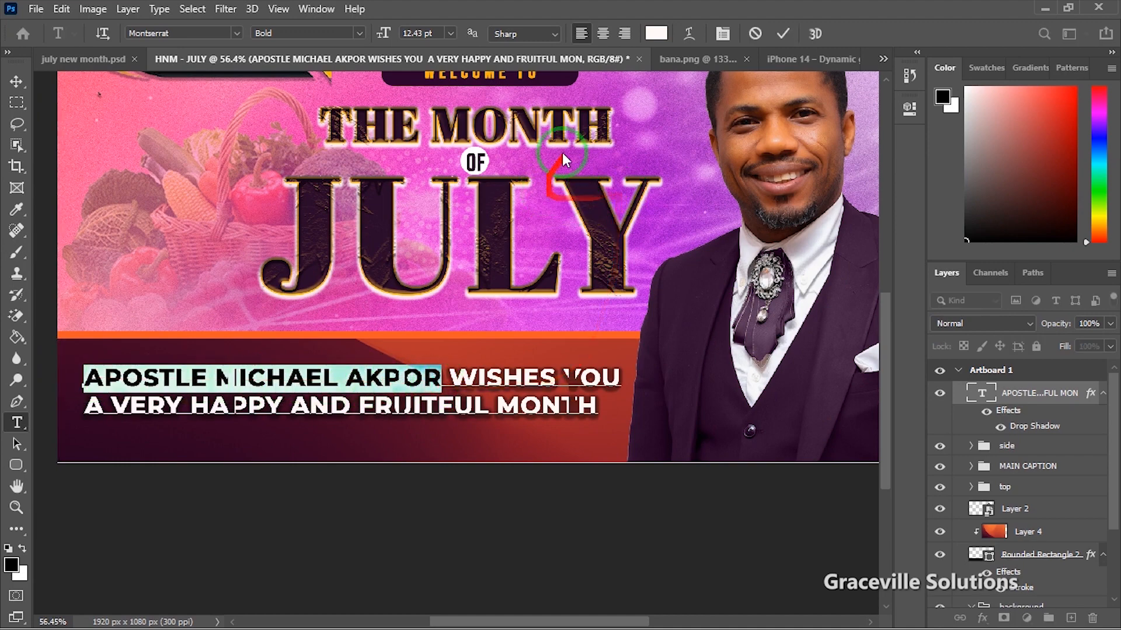
pyautogui.click(657, 33)
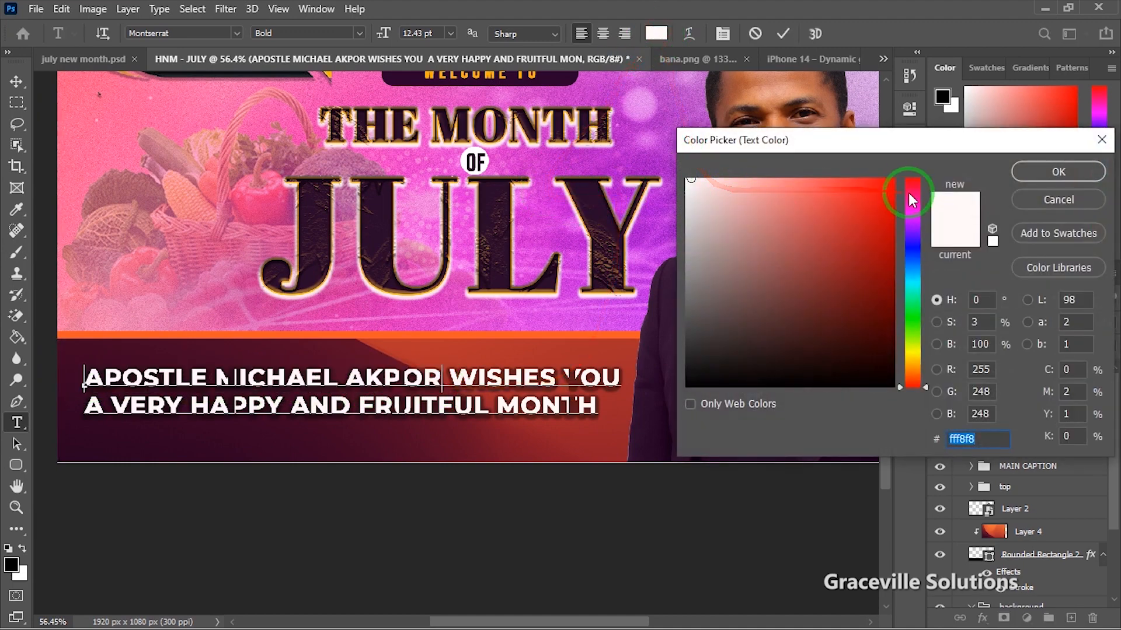
pyautogui.click(1005, 184)
pyautogui.press('Return')
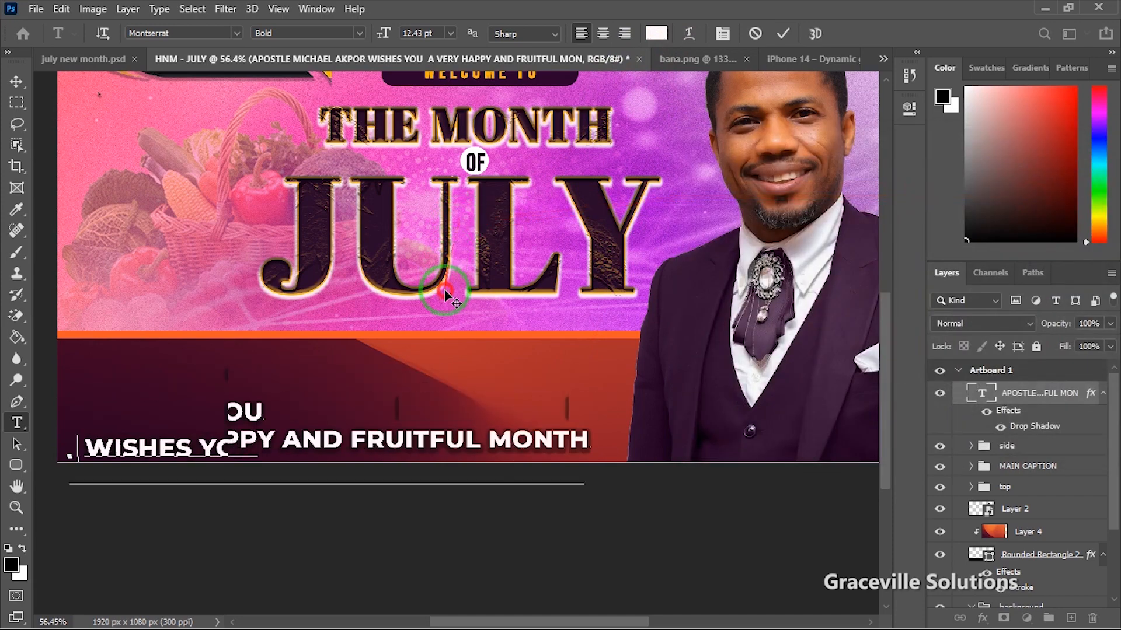
pyautogui.press('Delete')
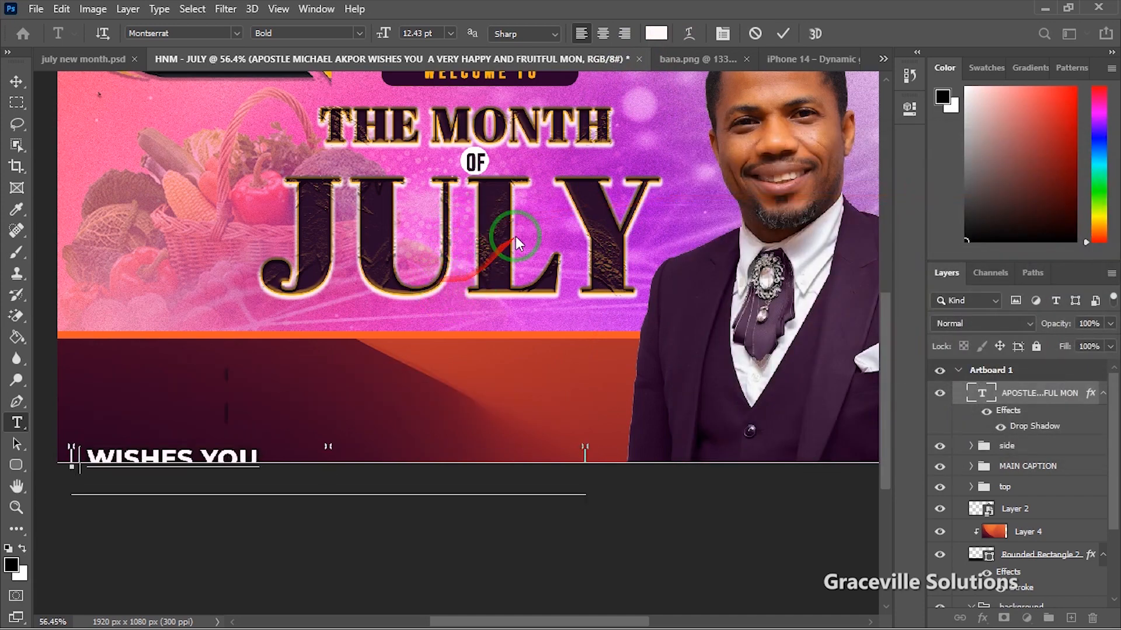
pyautogui.scroll(-3, 446, 362)
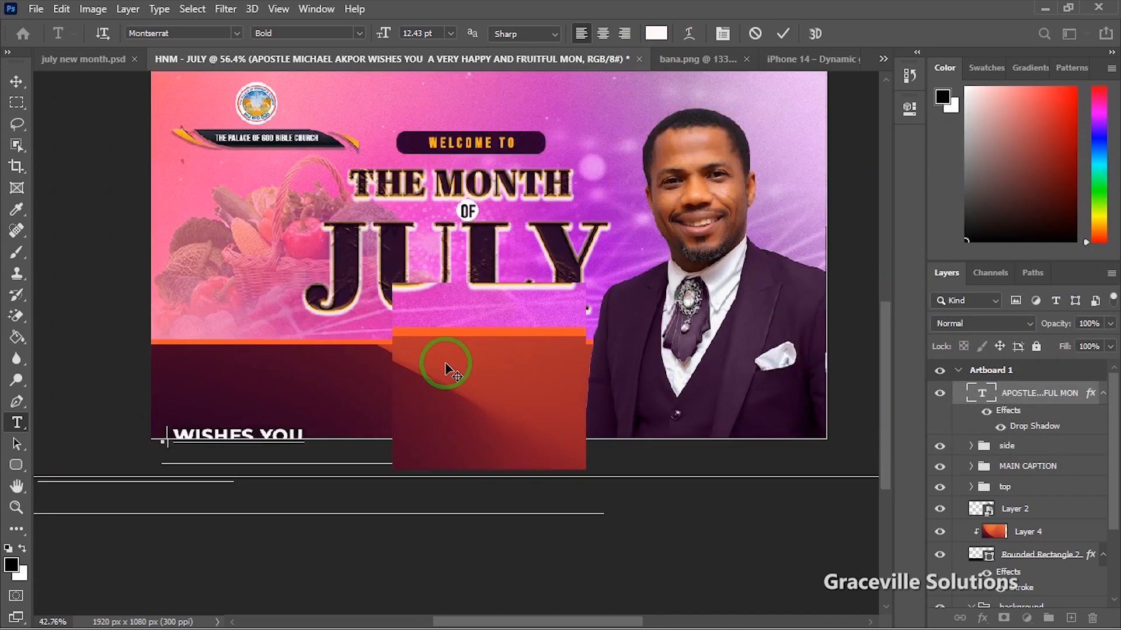
pyautogui.scroll(4, 445, 368)
pyautogui.press('ctrl')
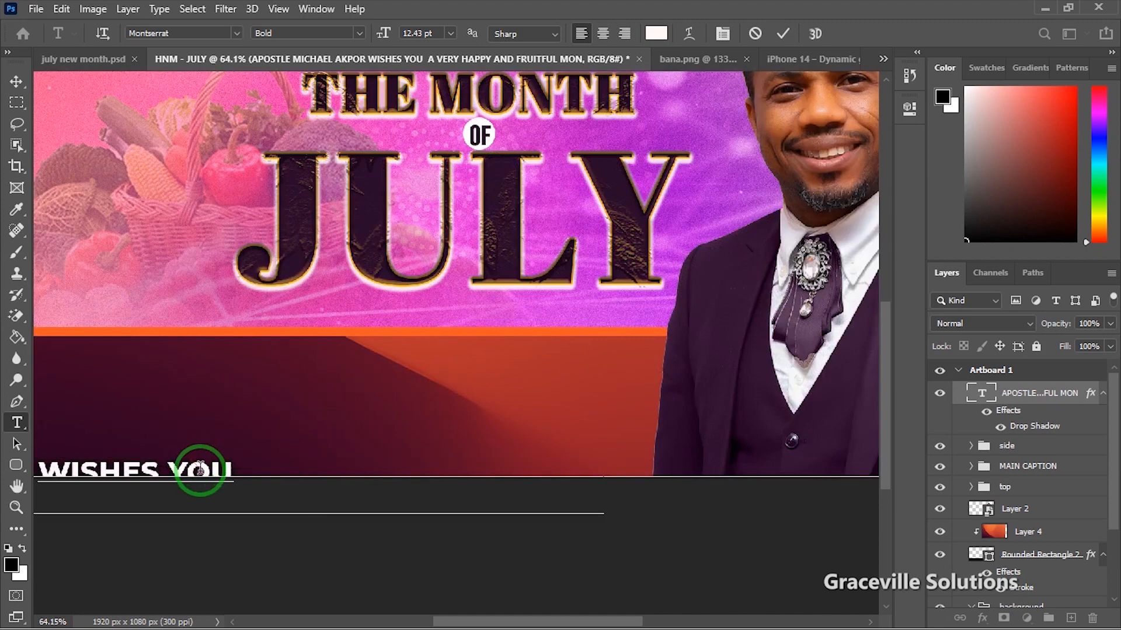
pyautogui.click(16, 81)
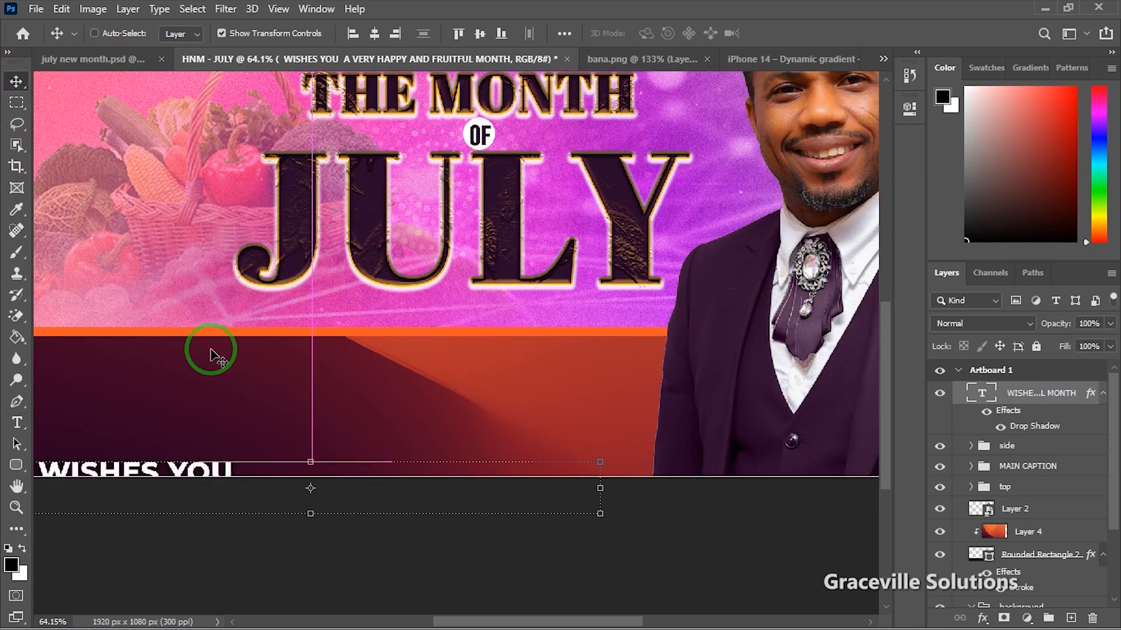
pyautogui.hotkey('ctrl', 'z')
# Step: Reselect the name, commit the greeting text, and remove the leftover Lorem Ipsum layer
pyautogui.moveTo(313, 380); pyautogui.dragTo(400, 421)
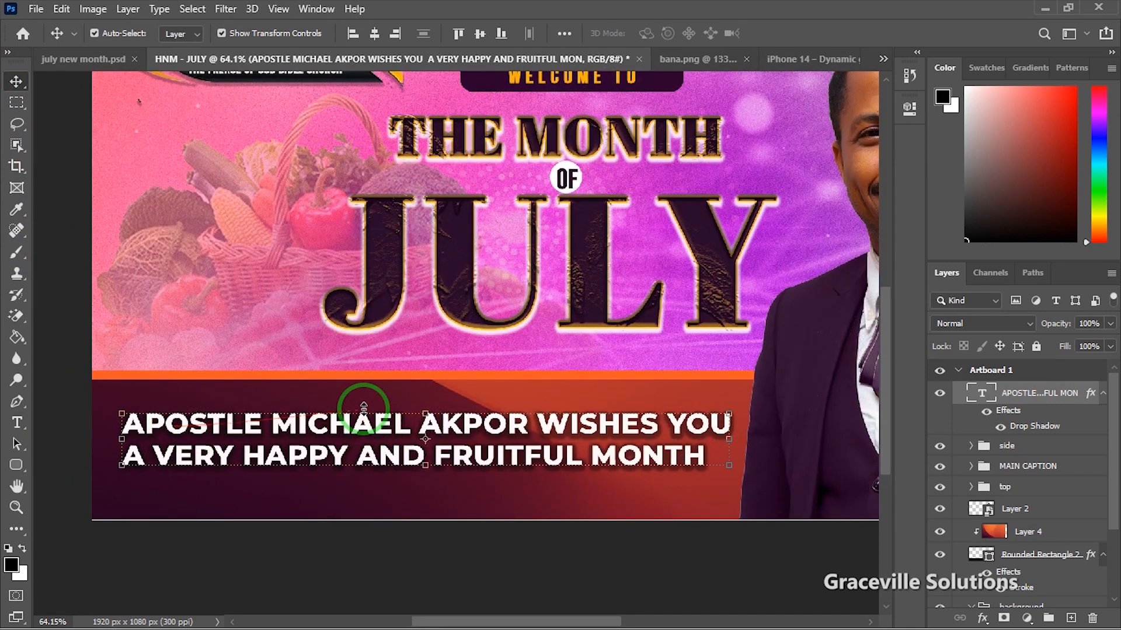
pyautogui.scroll(-2, 387, 260)
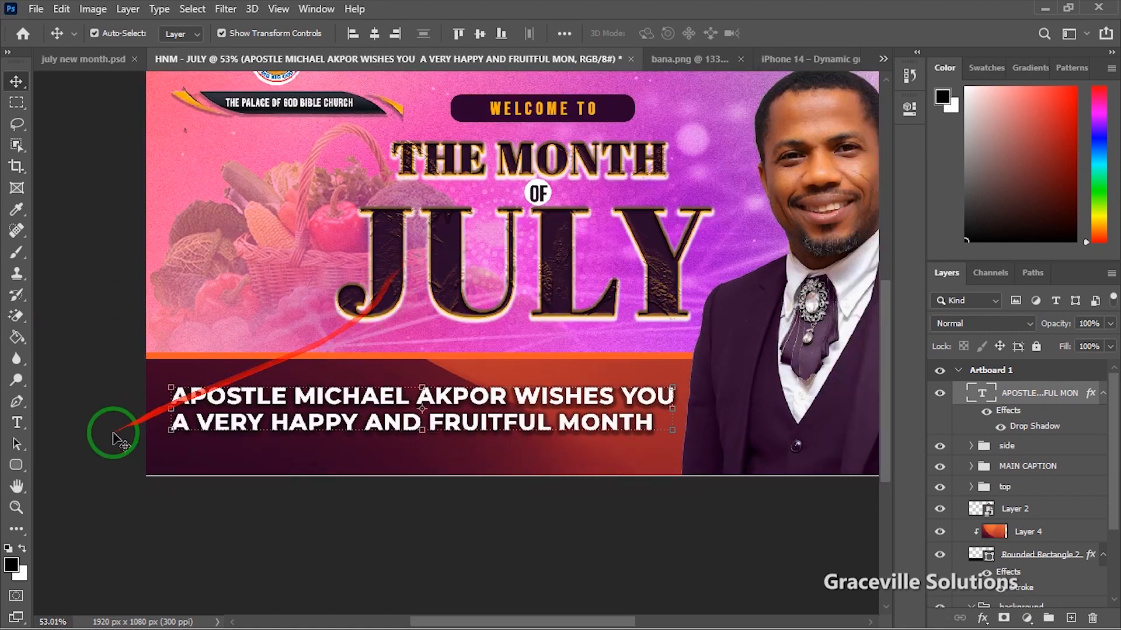
pyautogui.click(16, 422)
pyautogui.click(217, 397)
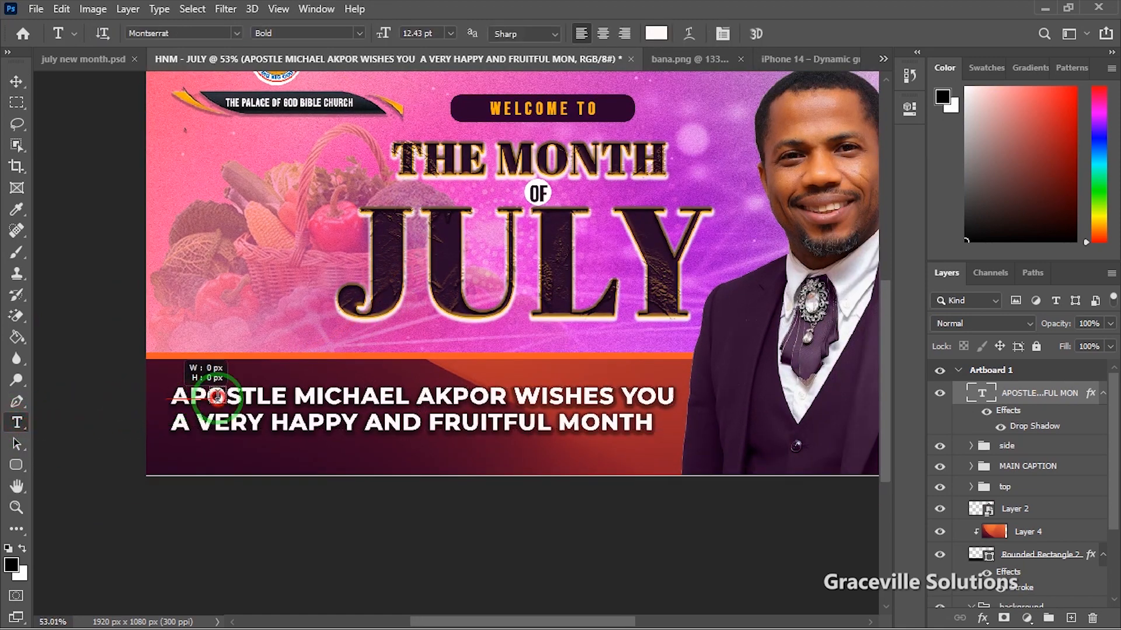
pyautogui.moveTo(217, 396); pyautogui.dragTo(471, 403)
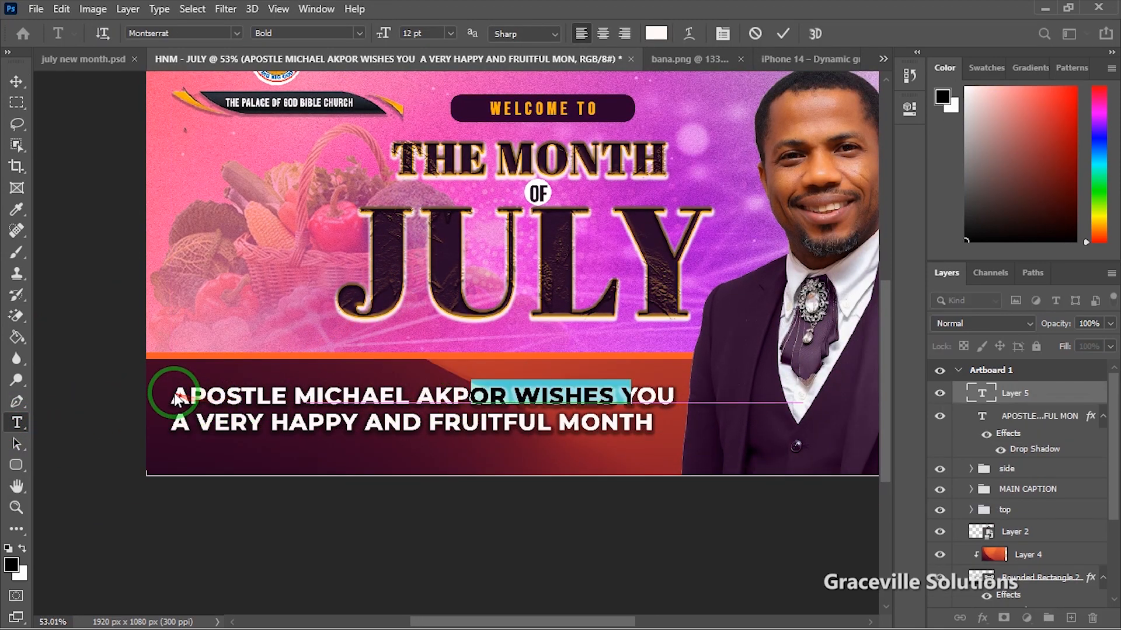
pyautogui.moveTo(175, 399); pyautogui.dragTo(430, 397)
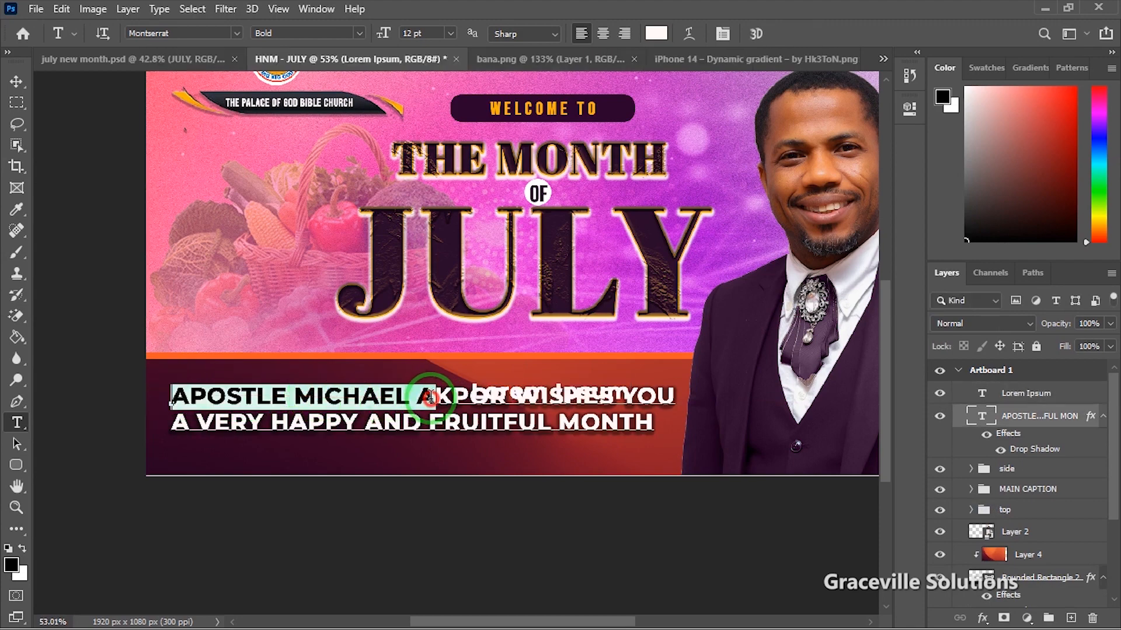
pyautogui.click(782, 34)
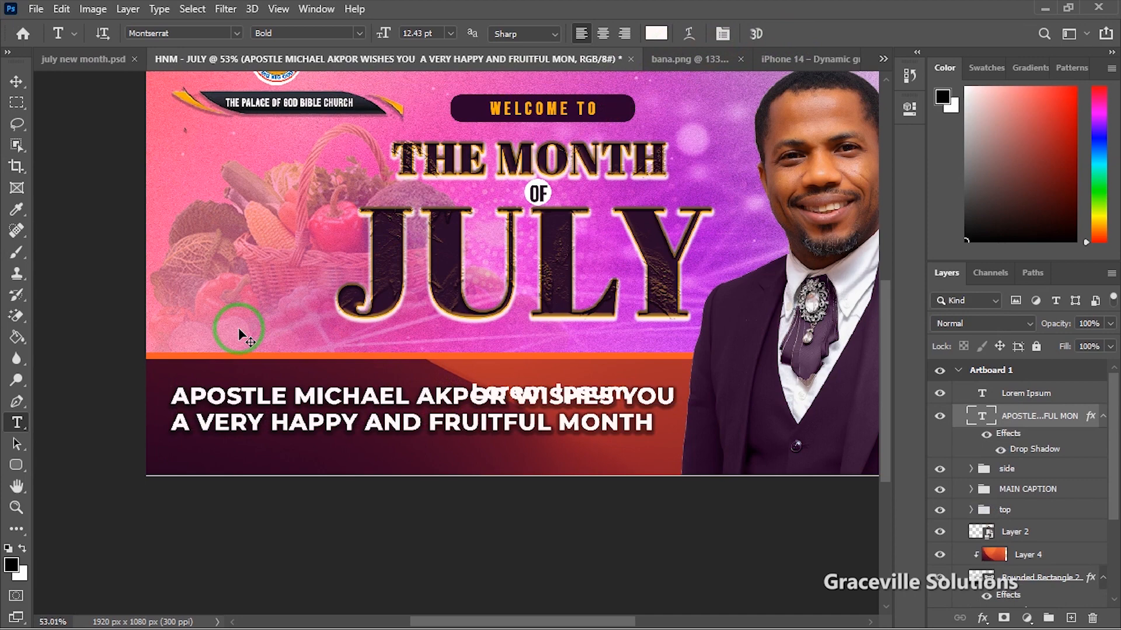
pyautogui.hotkey('ctrl', 'z')
pyautogui.scroll(2, 163, 403)
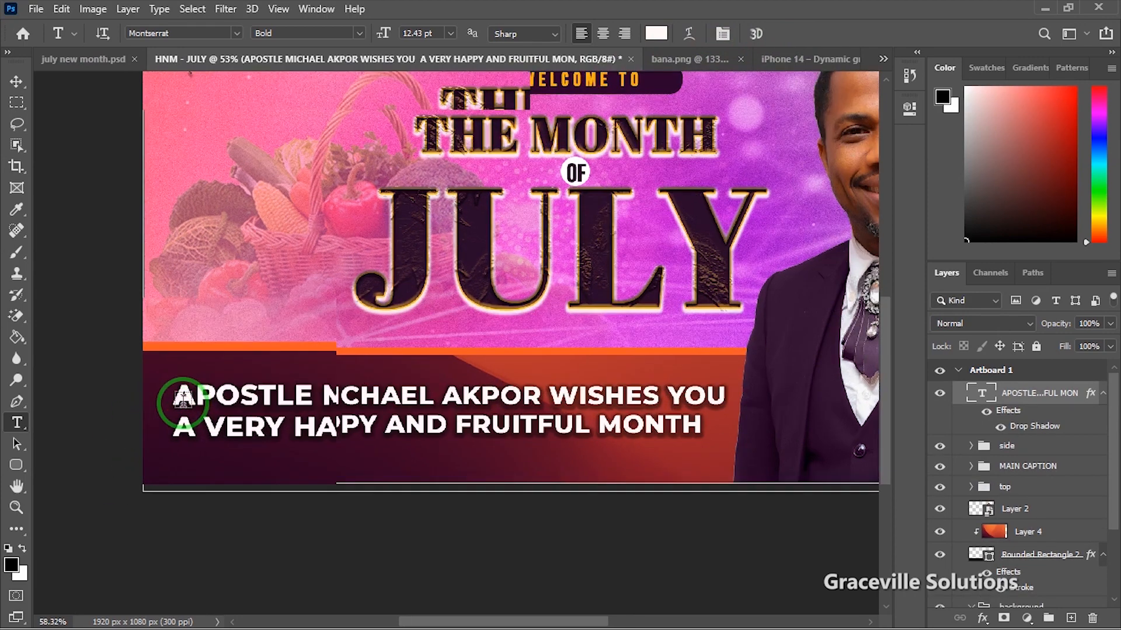
pyautogui.click(183, 396)
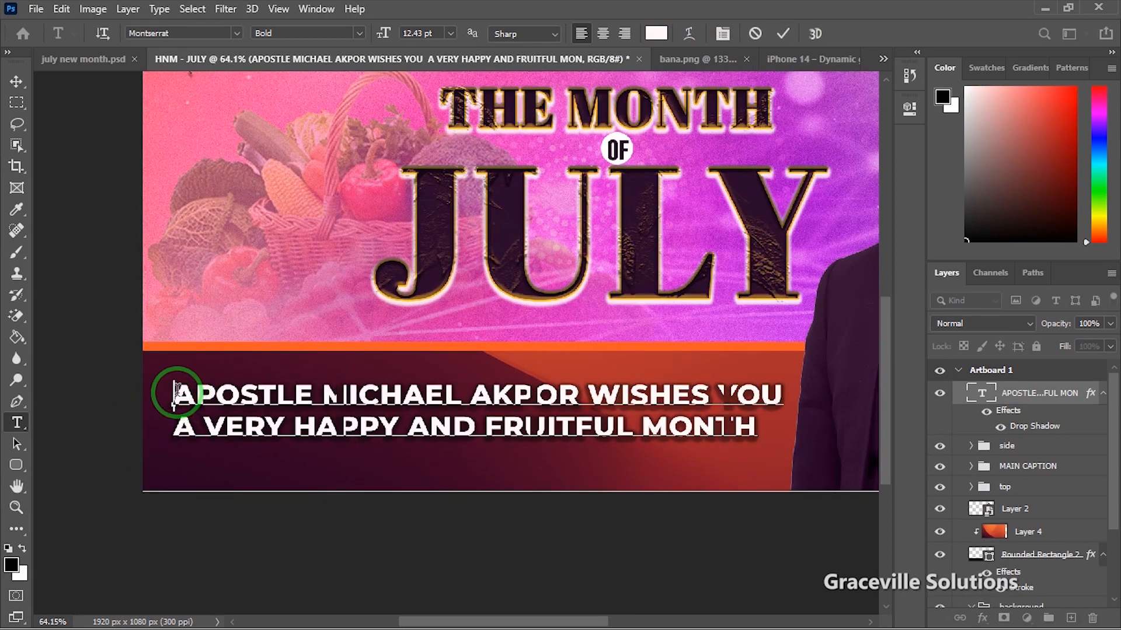
pyautogui.moveTo(175, 391); pyautogui.dragTo(579, 395)
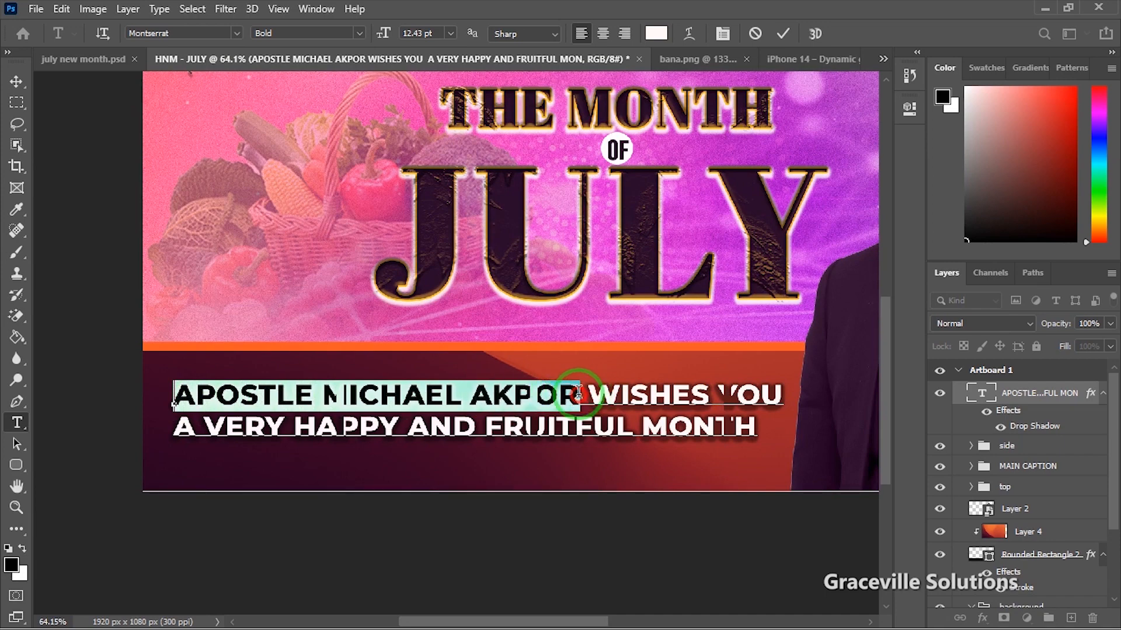
pyautogui.scroll(-3, 578, 395)
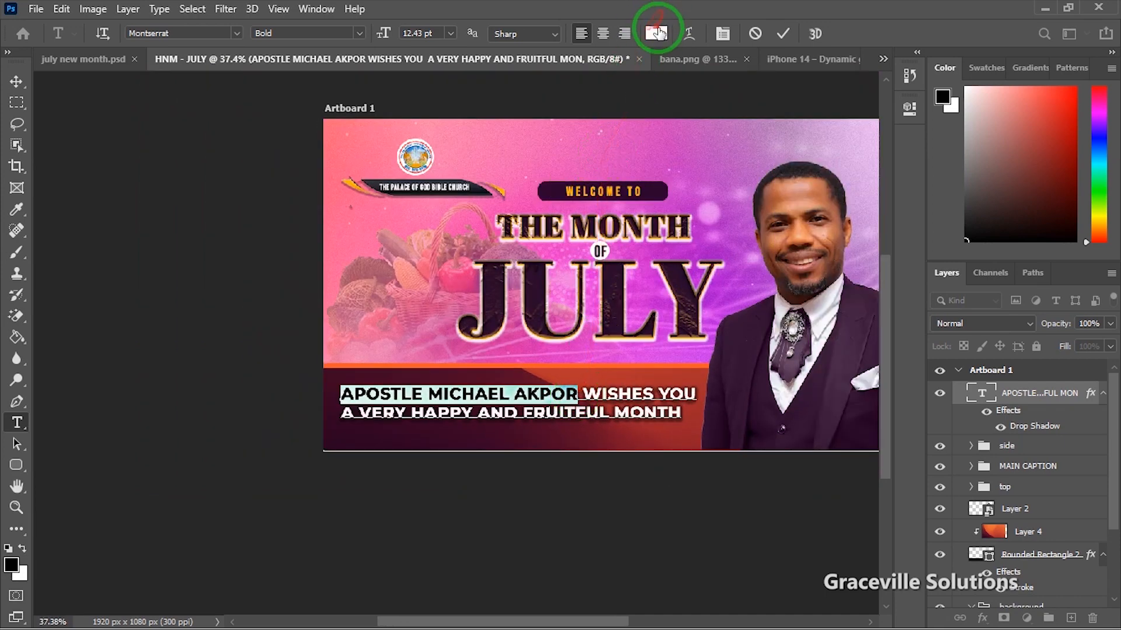
pyautogui.click(656, 34)
pyautogui.moveTo(946, 137); pyautogui.dragTo(990, 150)
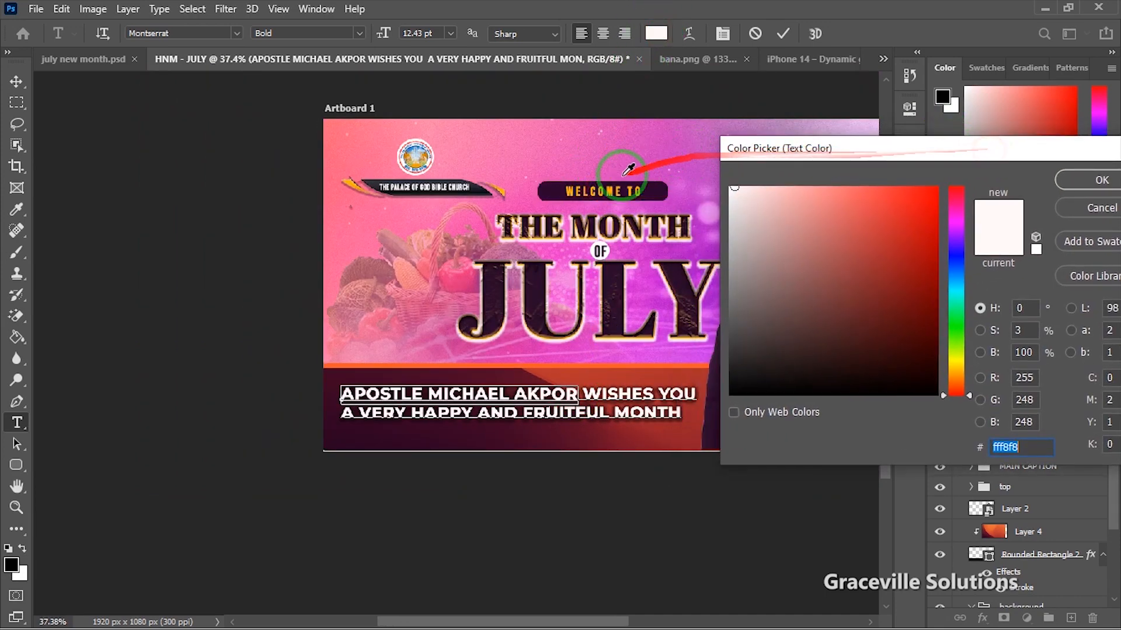
pyautogui.click(611, 189)
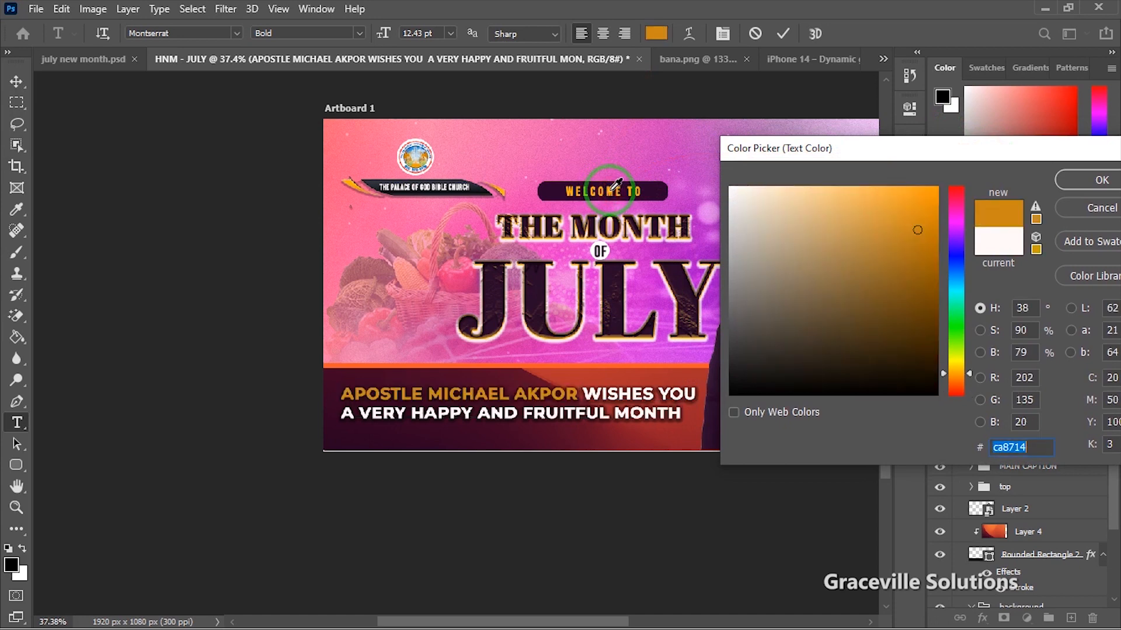
pyautogui.moveTo(913, 228)
pyautogui.mouseDown()
pyautogui.moveTo(916, 195)
pyautogui.moveTo(860, 187)
pyautogui.moveTo(882, 187)
pyautogui.mouseUp()
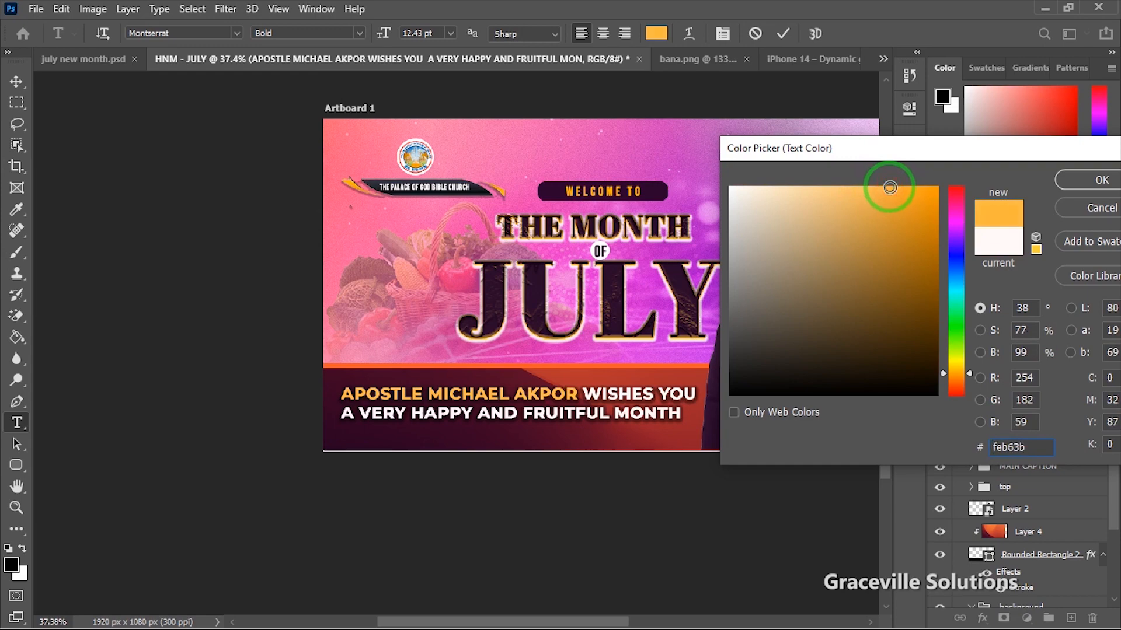
pyautogui.moveTo(1001, 161); pyautogui.dragTo(666, 209)
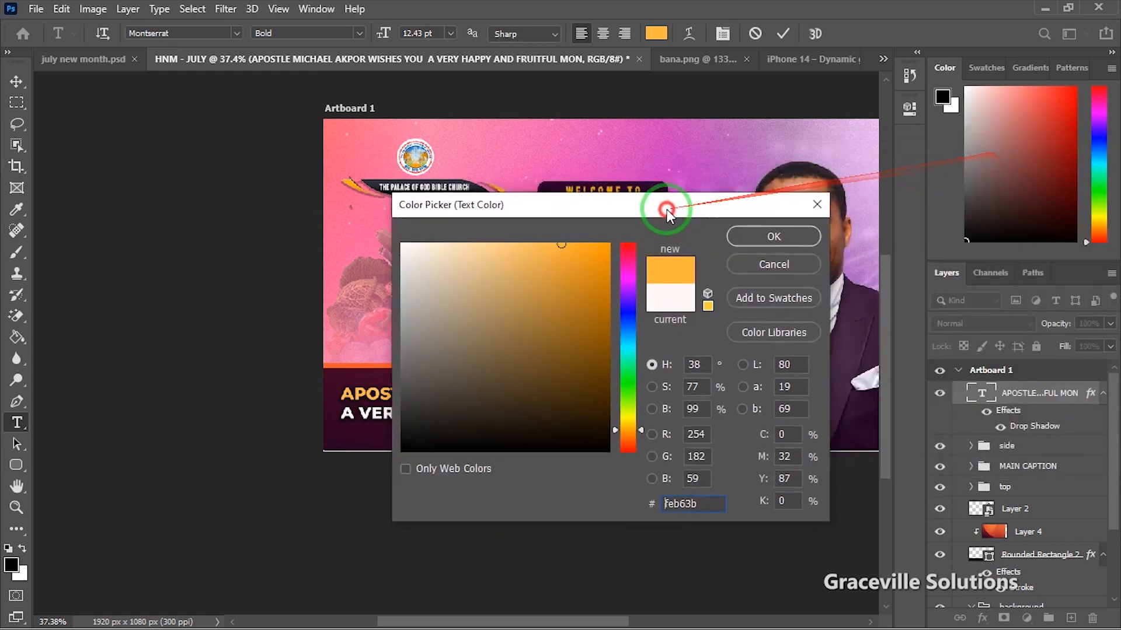
pyautogui.click(789, 237)
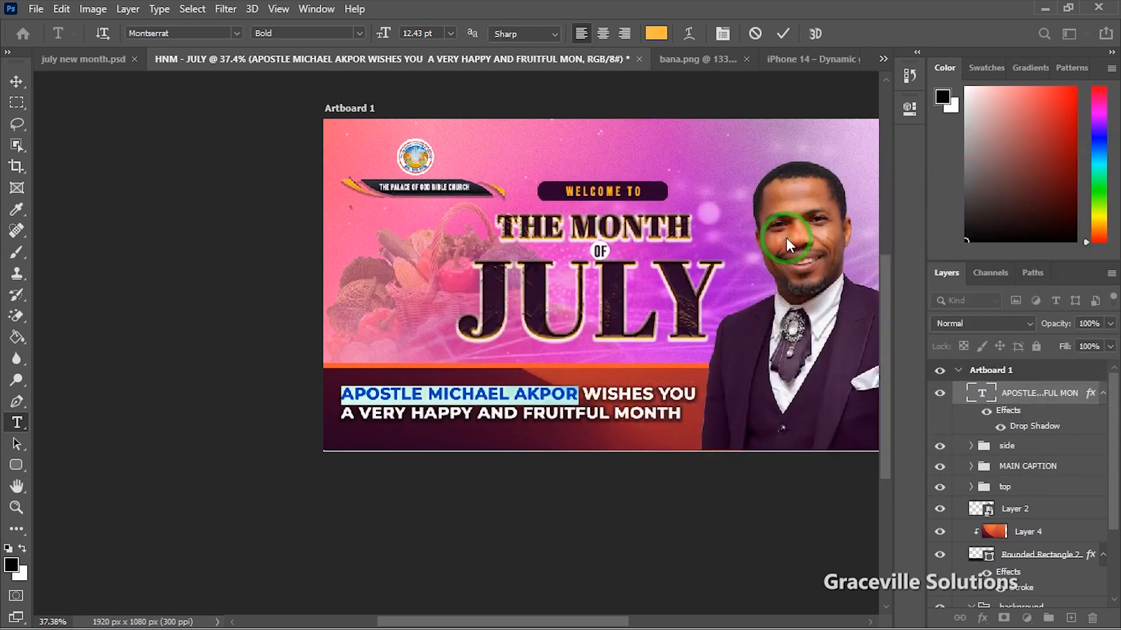
pyautogui.click(783, 34)
pyautogui.scroll(3, 575, 263)
pyautogui.scroll(-3, 572, 265)
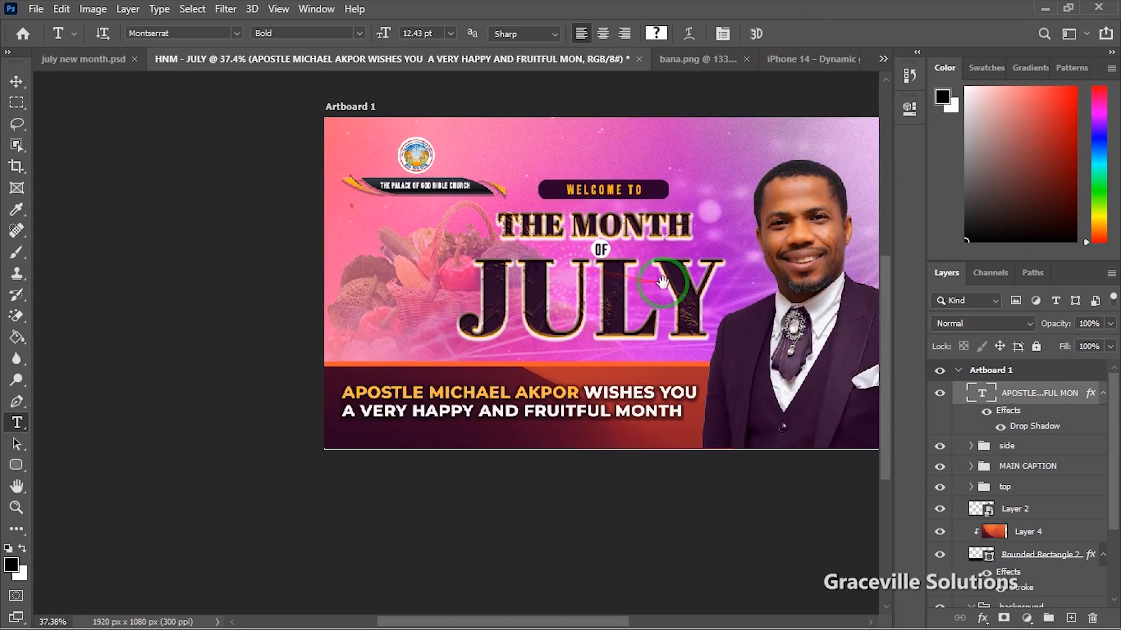
pyautogui.moveTo(661, 284); pyautogui.dragTo(508, 308)
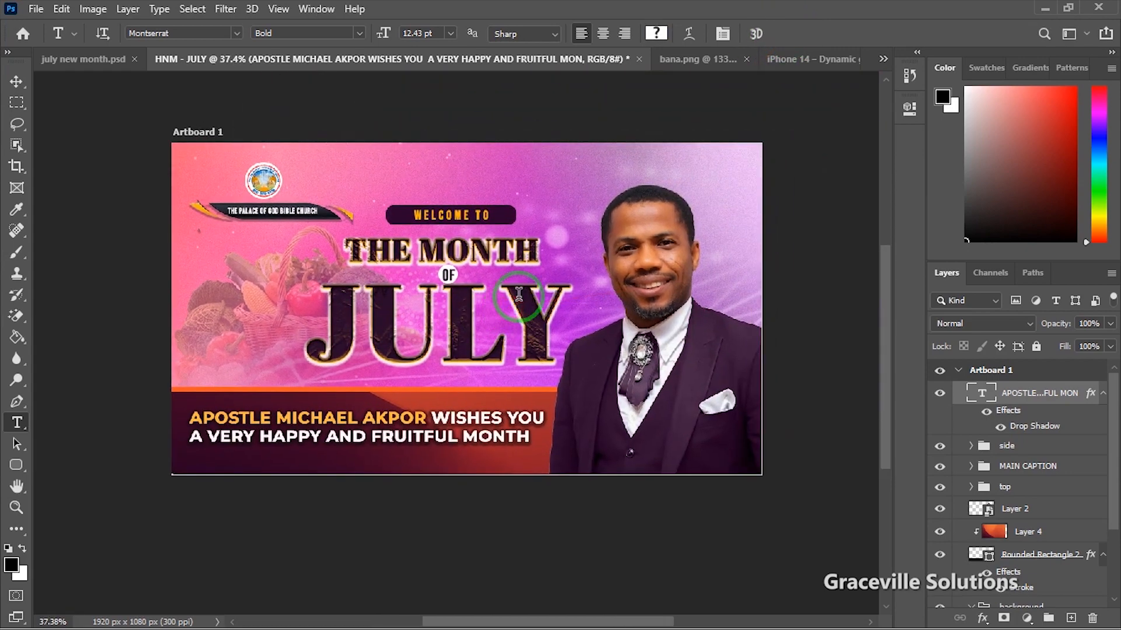
pyautogui.scroll(2, 518, 295)
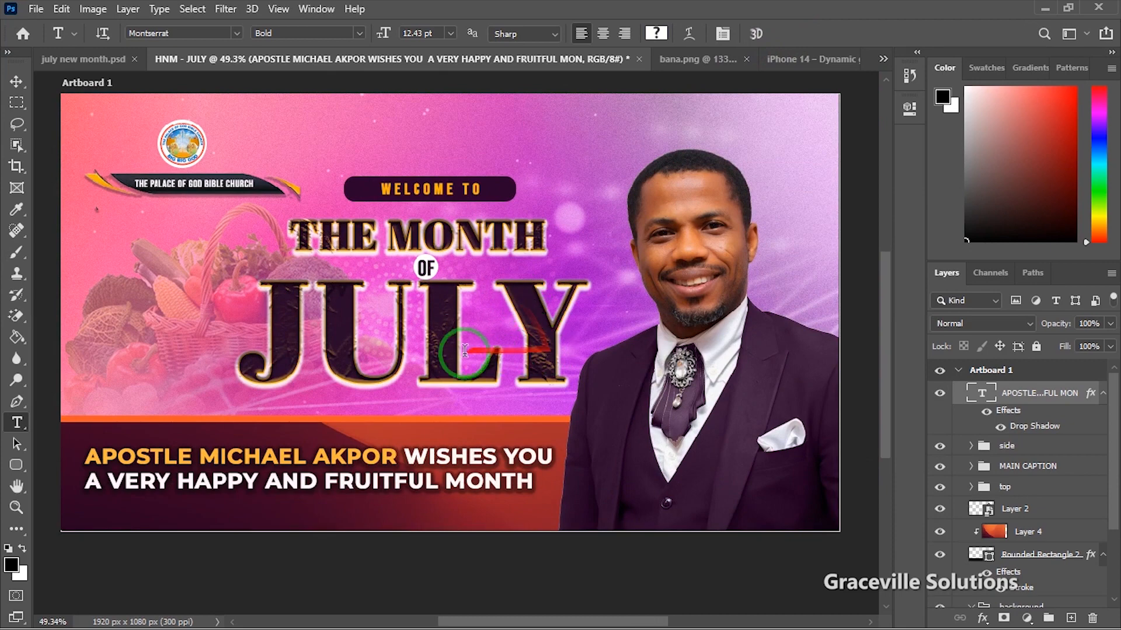
pyautogui.moveTo(453, 335); pyautogui.dragTo(484, 336)
pyautogui.click(16, 82)
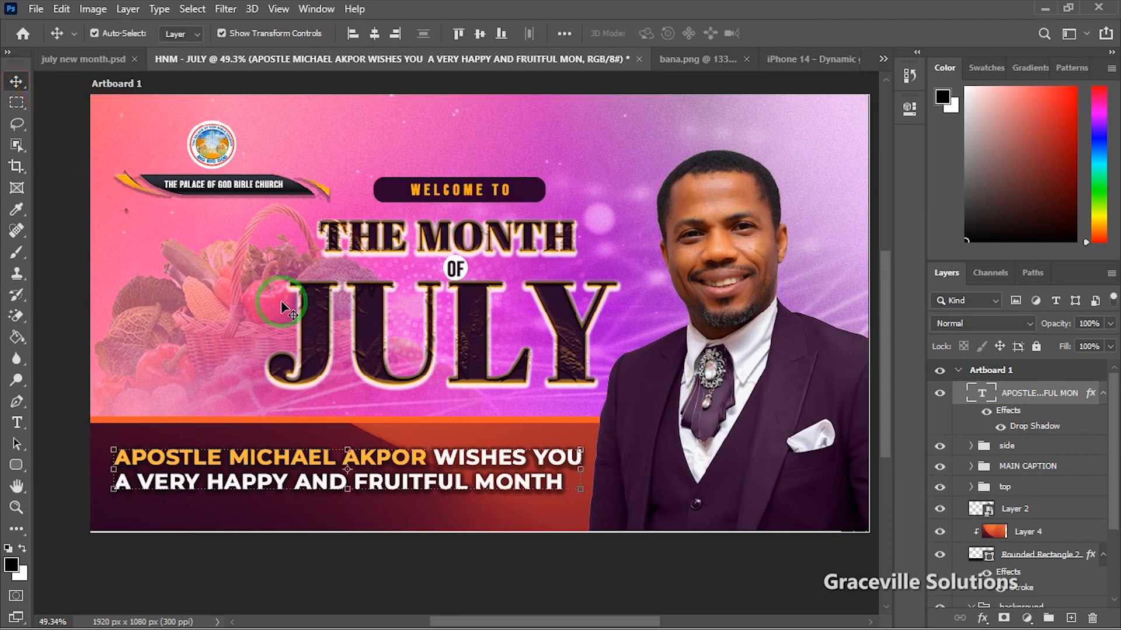
pyautogui.scroll(-2, 286, 307)
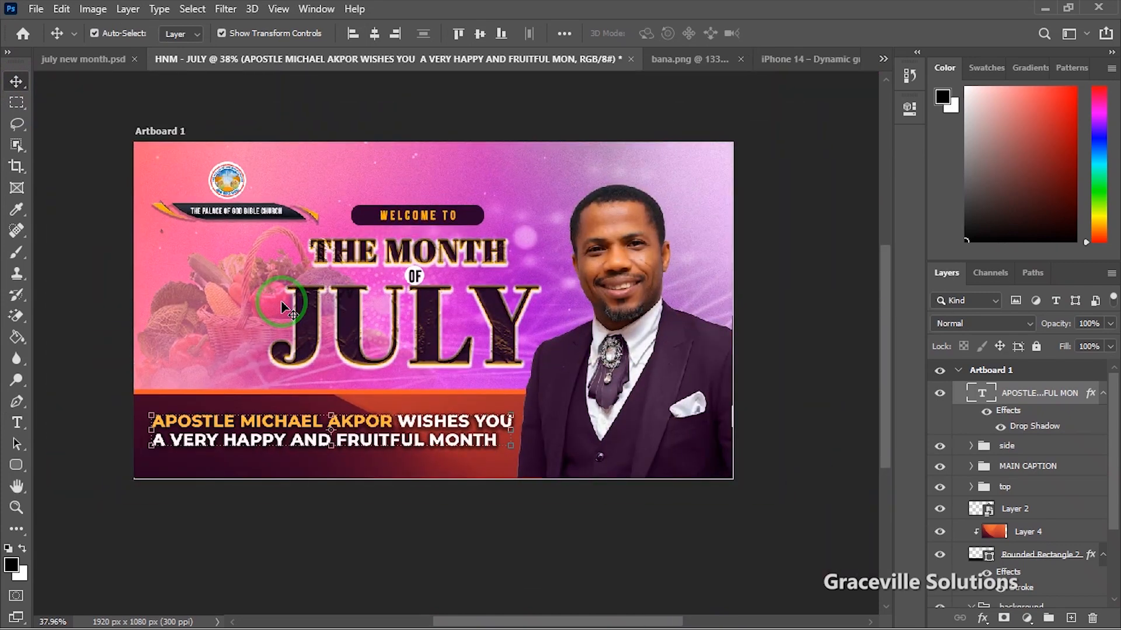
pyautogui.scroll(2, 360, 314)
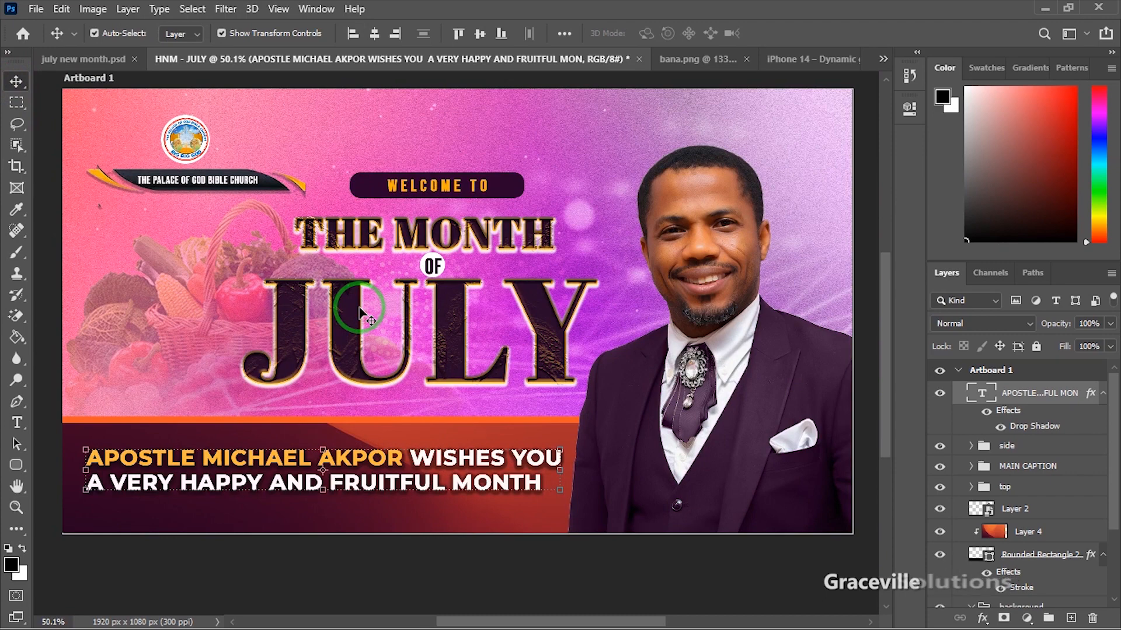
pyautogui.scroll(-4, 359, 308)
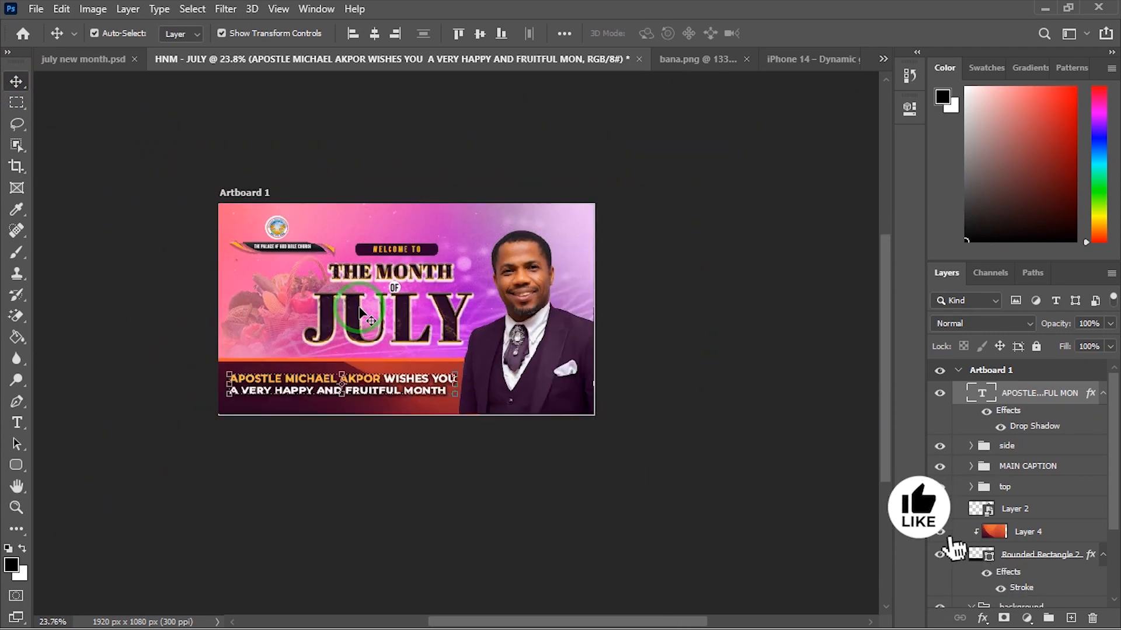
pyautogui.scroll(2, 360, 314)
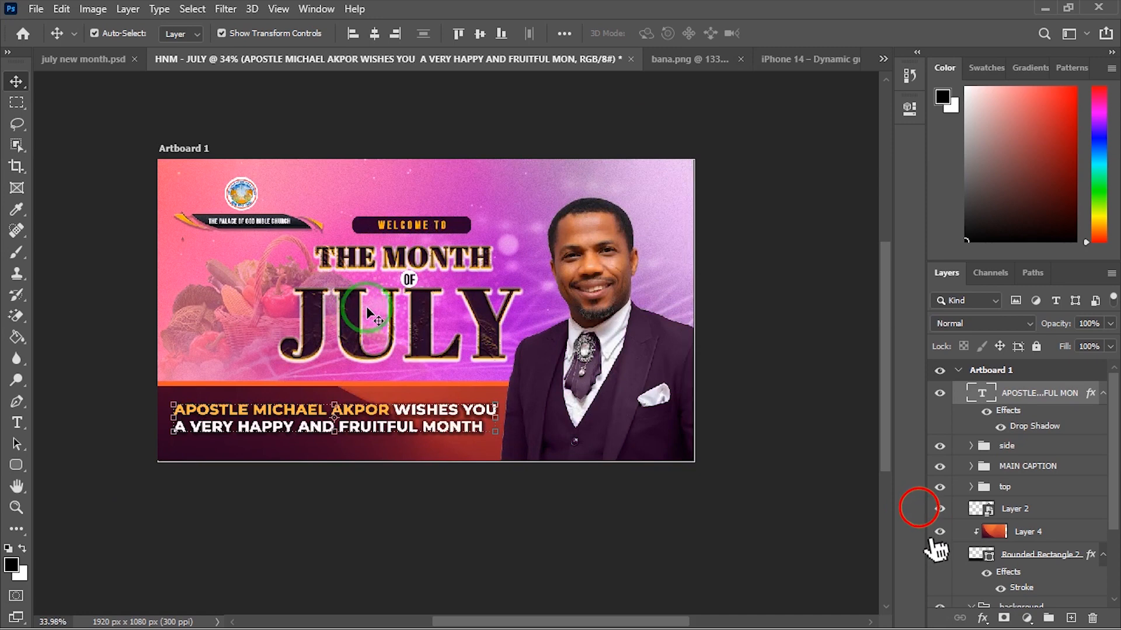
pyautogui.moveTo(415, 361); pyautogui.dragTo(447, 354)
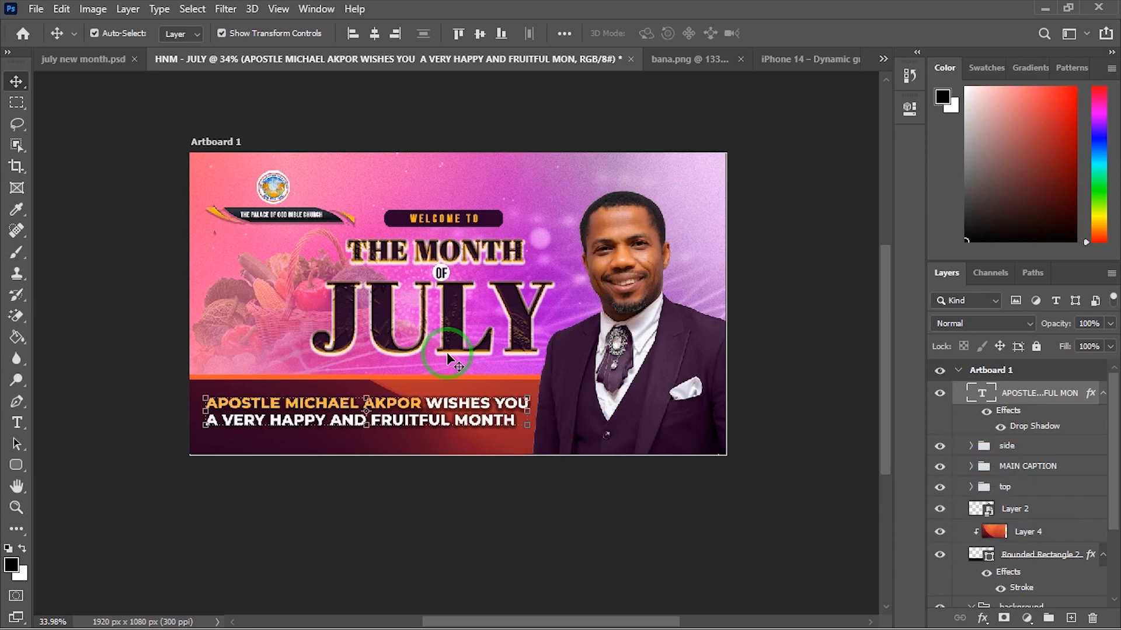
pyautogui.scroll(2, 447, 352)
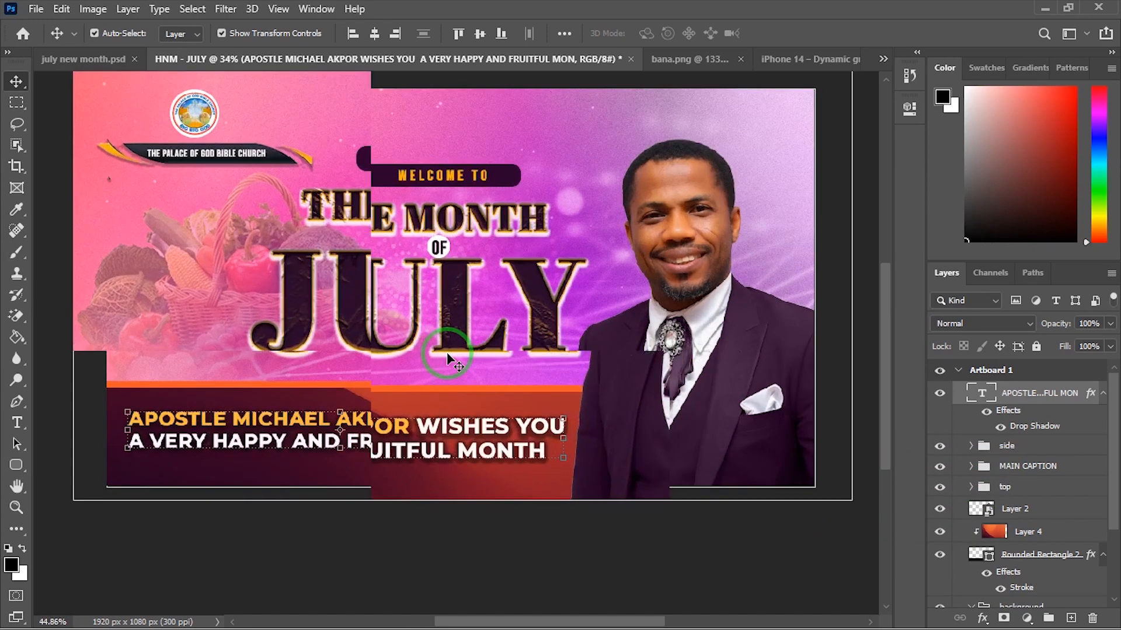